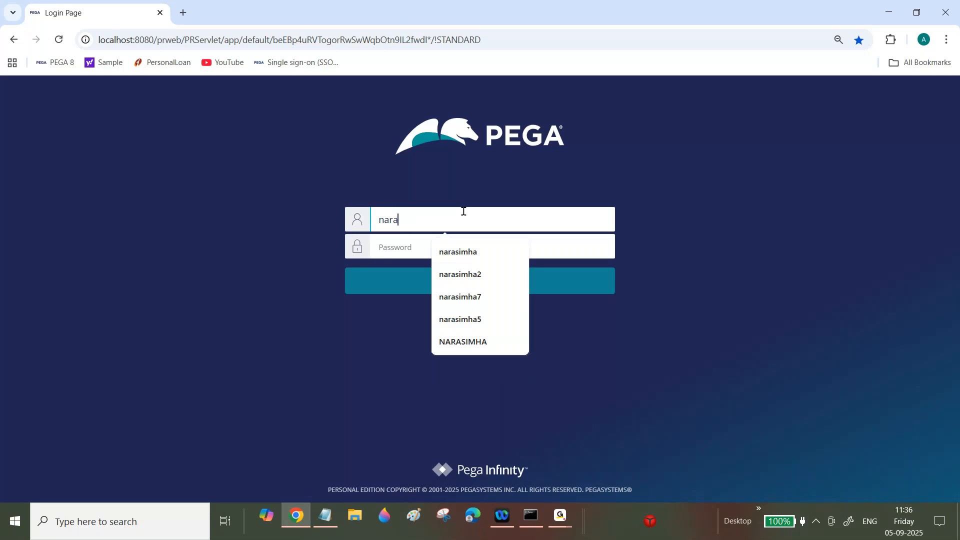
# - Log in to Pega Dev Studio with the suggested developer username and its password
pyautogui.press('Tab')
pyautogui.write('rules')
pyautogui.press('Return')
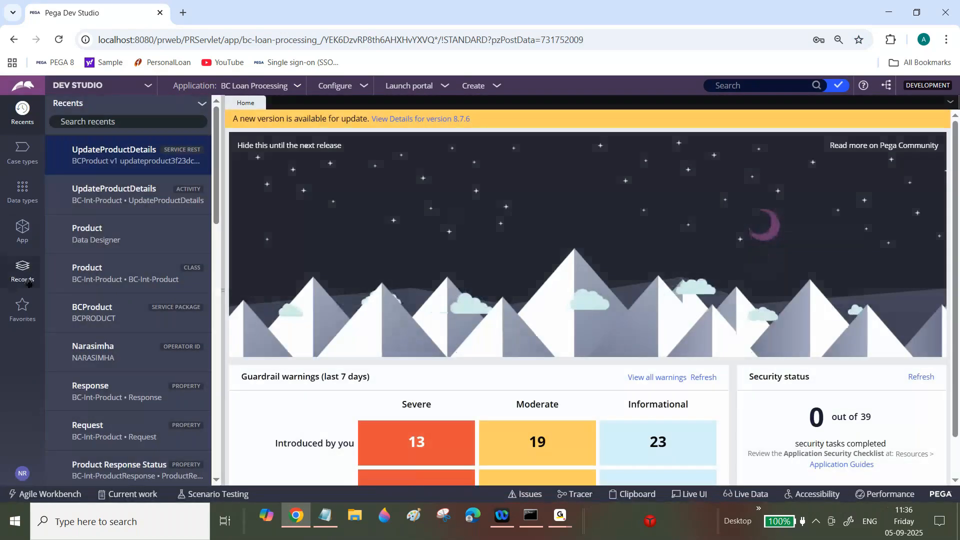
# - Open the Product data type and view its Records tab listing seven products
pyautogui.click(23, 230)
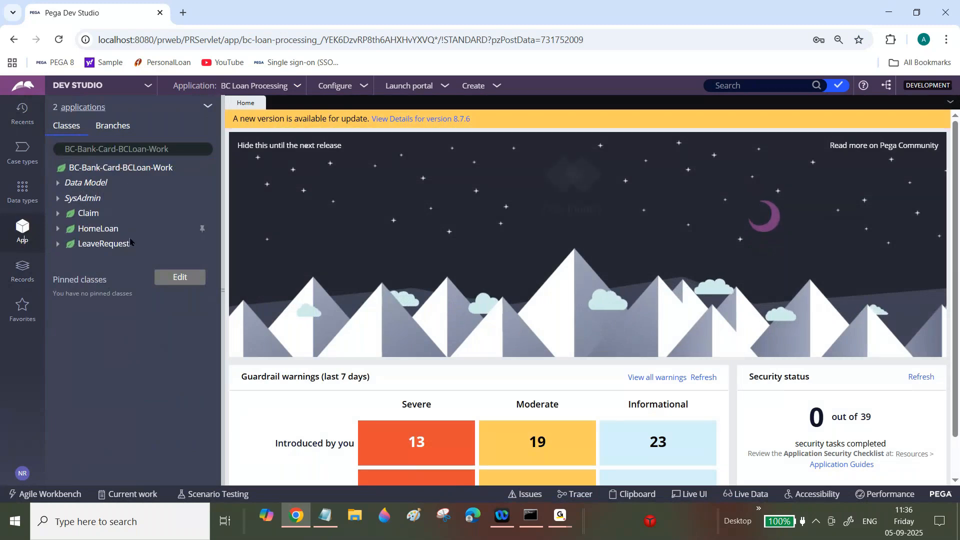
pyautogui.click(23, 270)
pyautogui.click(16, 226)
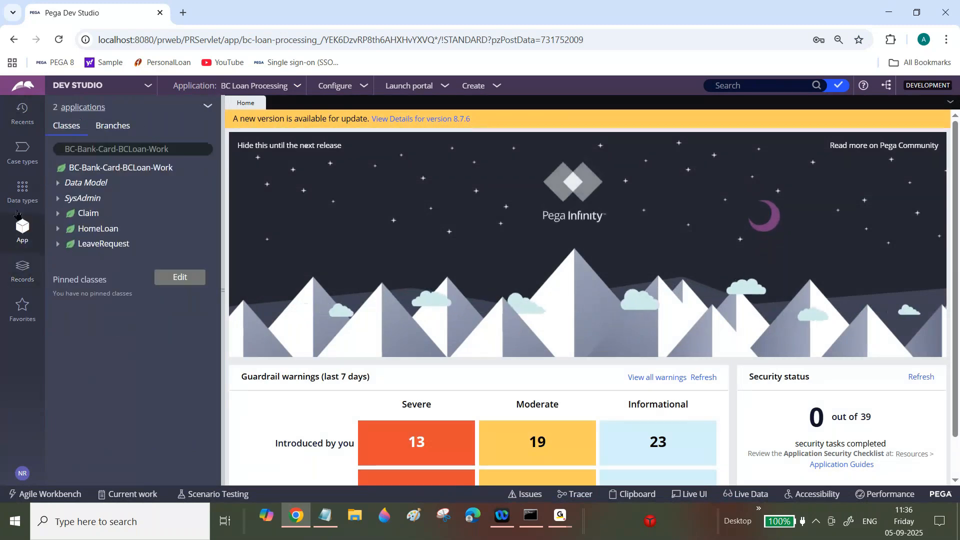
pyautogui.click(20, 198)
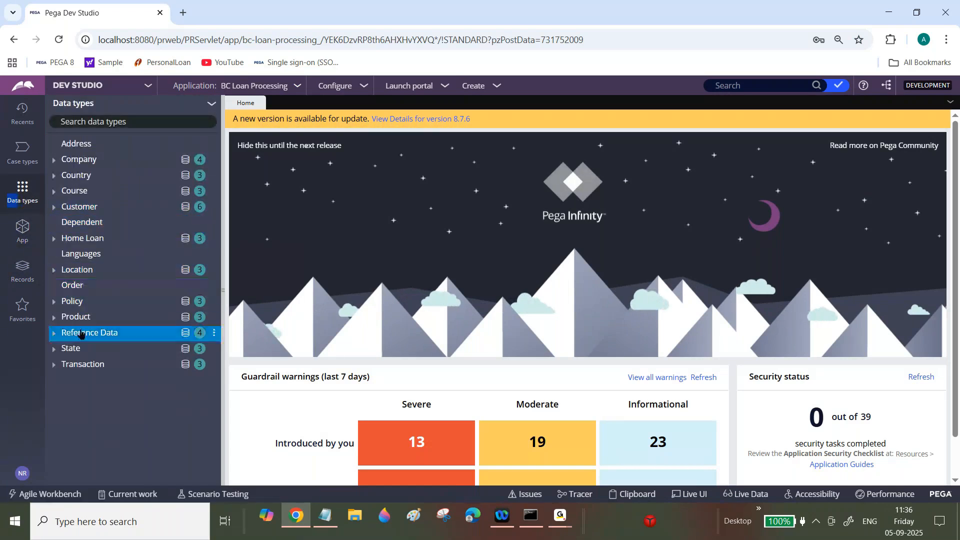
pyautogui.click(82, 317)
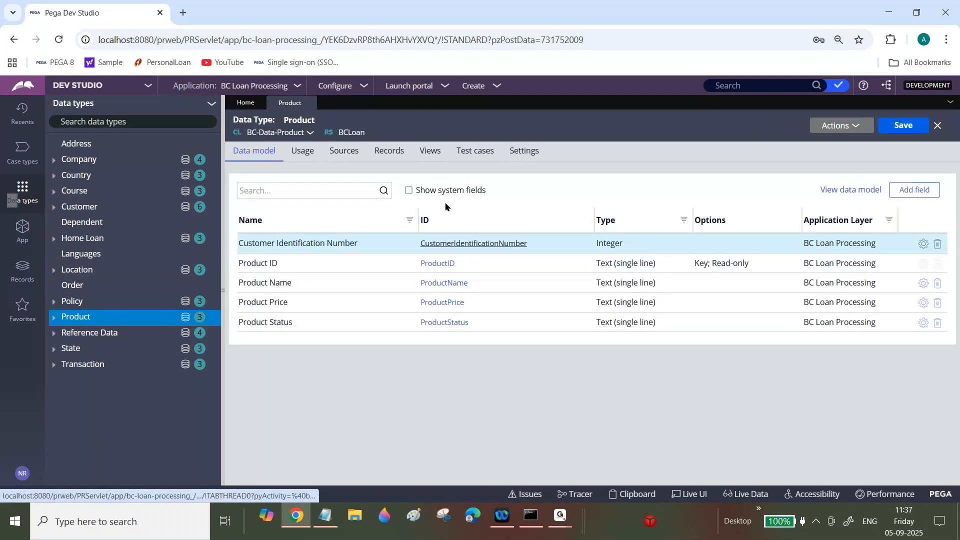
pyautogui.click(395, 157)
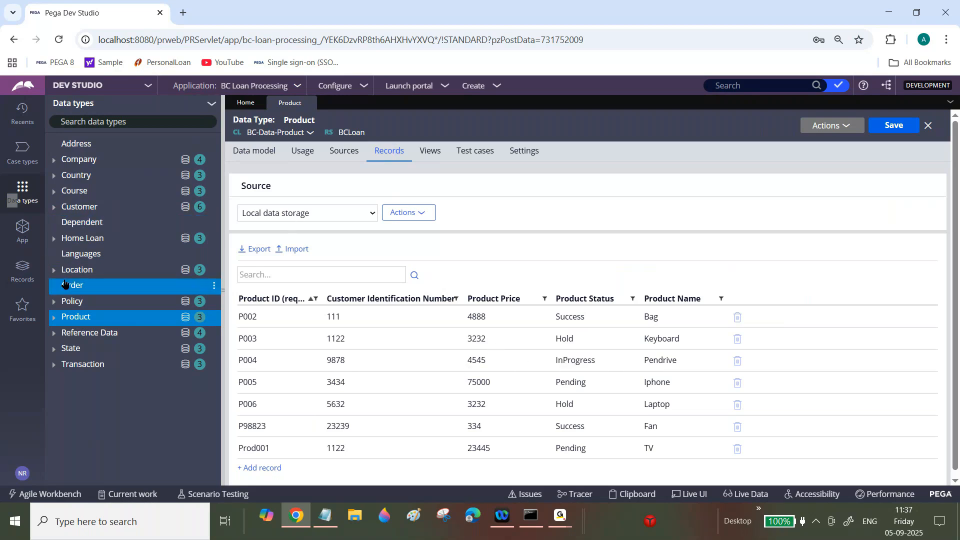
# - Search the App explorer for the BC-Int-Product class and load its class tree
pyautogui.click(22, 229)
pyautogui.press('BackSpace')
pyautogui.press('BackSpace')
pyautogui.press('BackSpace')
pyautogui.press('BackSpace')
pyautogui.press('BackSpace')
pyautogui.press('BackSpace')
pyautogui.press('BackSpace')
pyautogui.press('BackSpace')
pyautogui.press('BackSpace')
pyautogui.press('BackSpace')
pyautogui.press('BackSpace')
pyautogui.press('BackSpace')
pyautogui.press('BackSpace')
pyautogui.press('BackSpace')
pyautogui.press('BackSpace')
pyautogui.press('BackSpace')
pyautogui.press('BackSpace')
pyautogui.press('BackSpace')
pyautogui.press('BackSpace')
pyautogui.press('BackSpace')
pyautogui.write('Int')
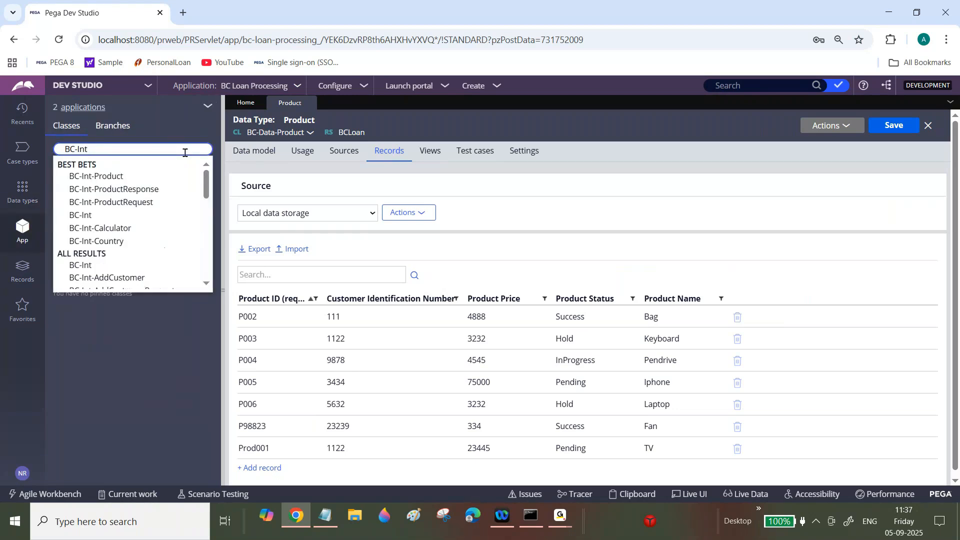
pyautogui.click(150, 174)
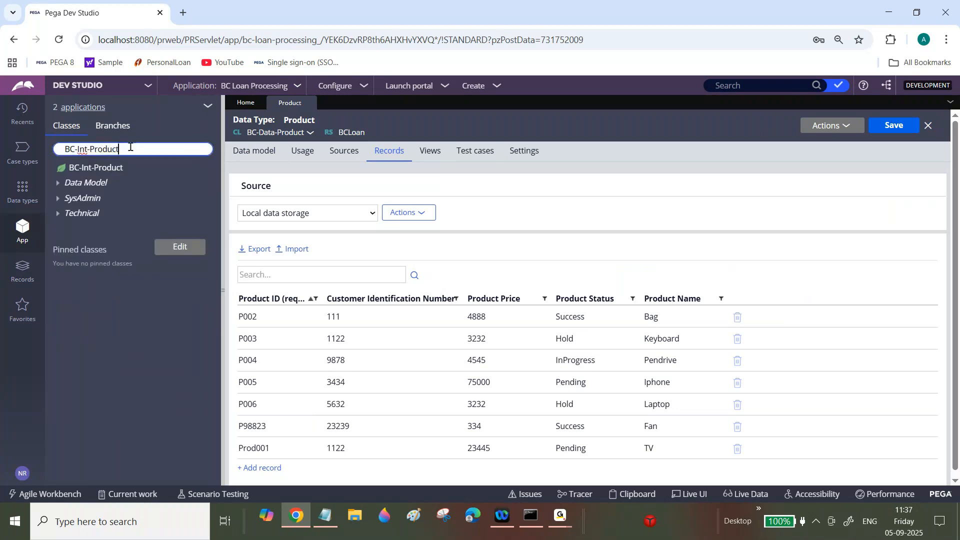
pyautogui.press('BackSpace')
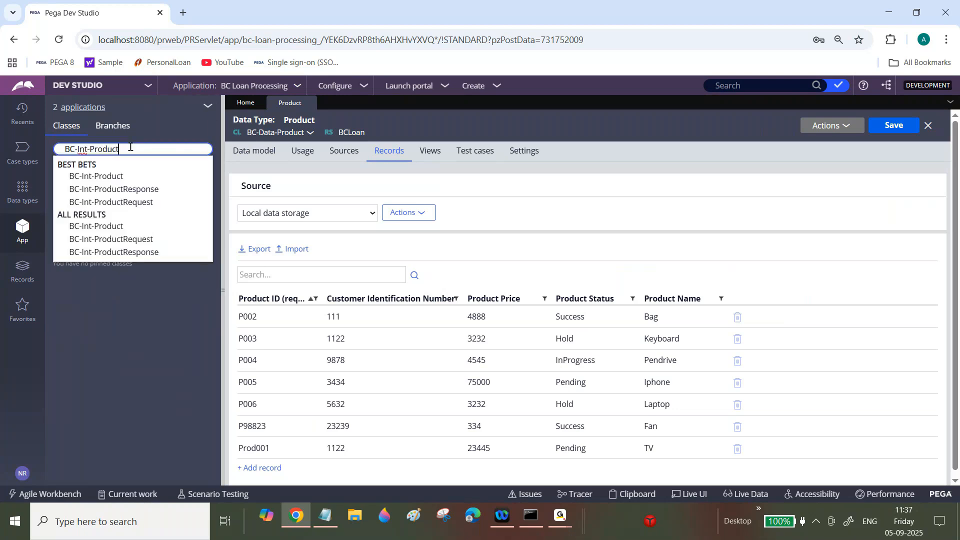
pyautogui.click(91, 176)
# - Expand Data Model and Technical > Activity, then open the UpdateProductDetails activity
pyautogui.click(58, 187)
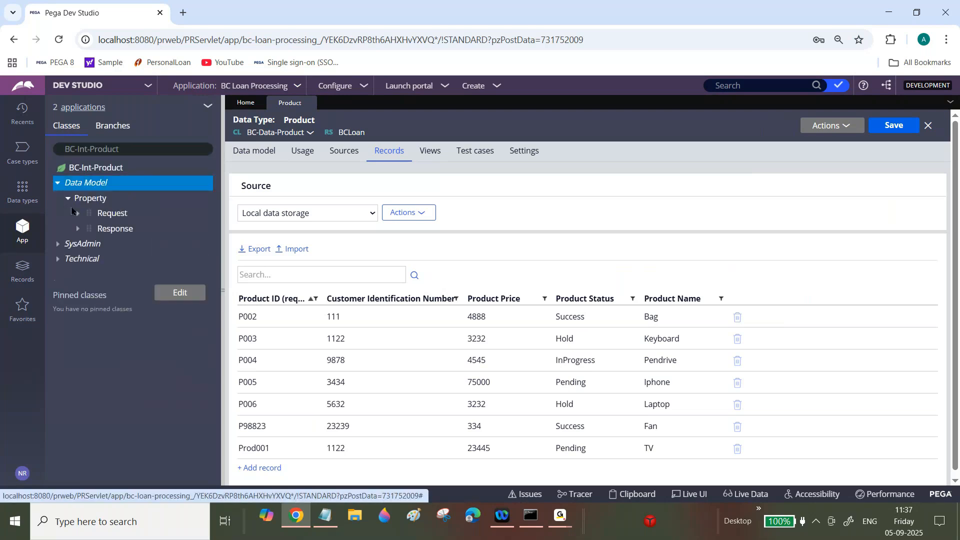
pyautogui.click(77, 213)
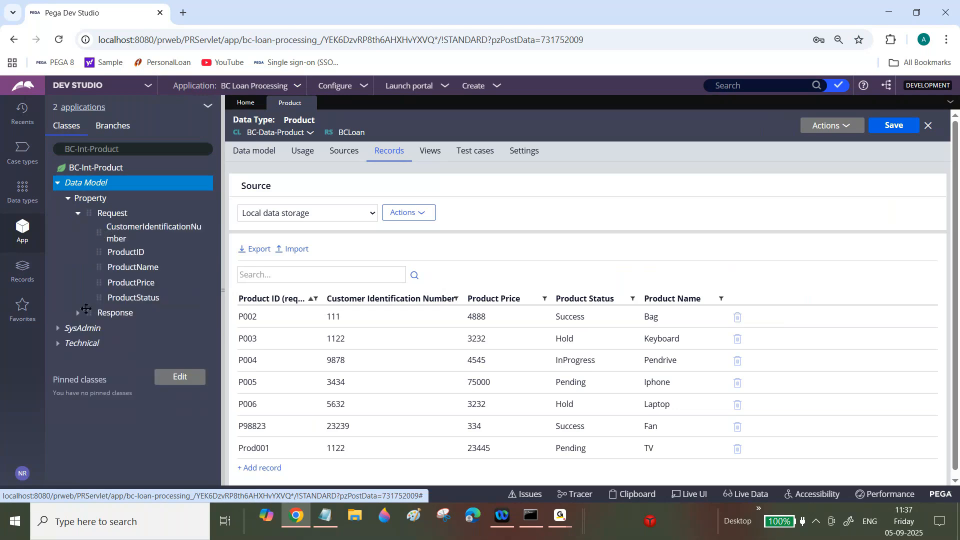
pyautogui.click(78, 313)
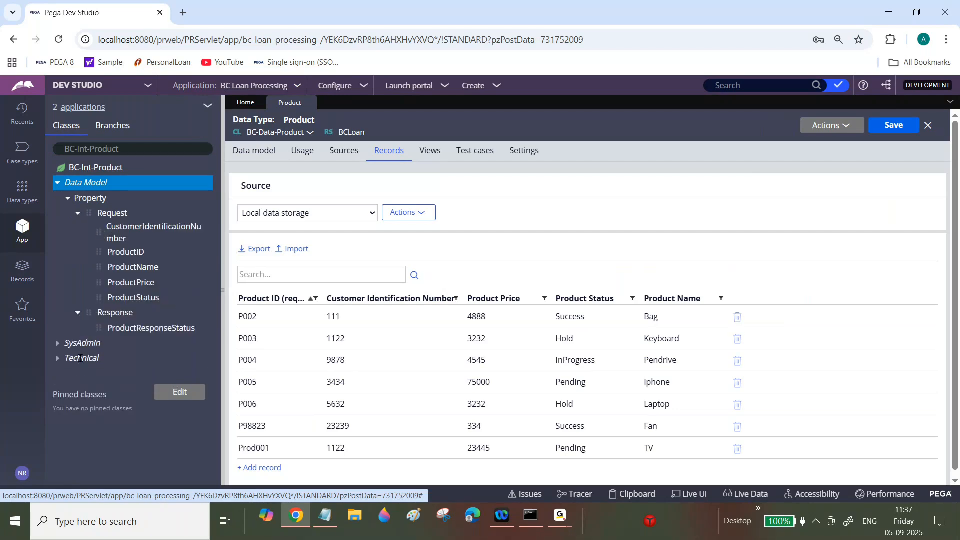
pyautogui.click(58, 358)
pyautogui.click(66, 375)
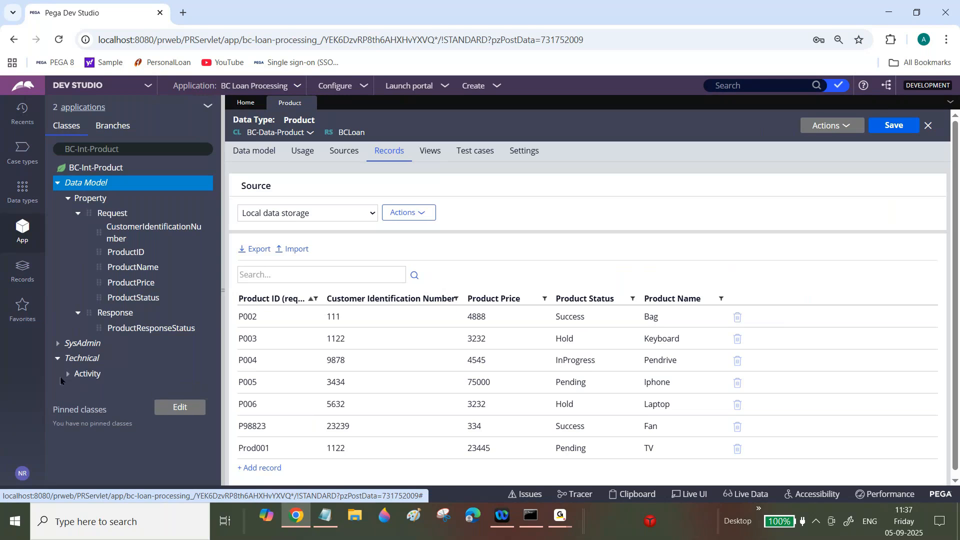
pyautogui.click(114, 394)
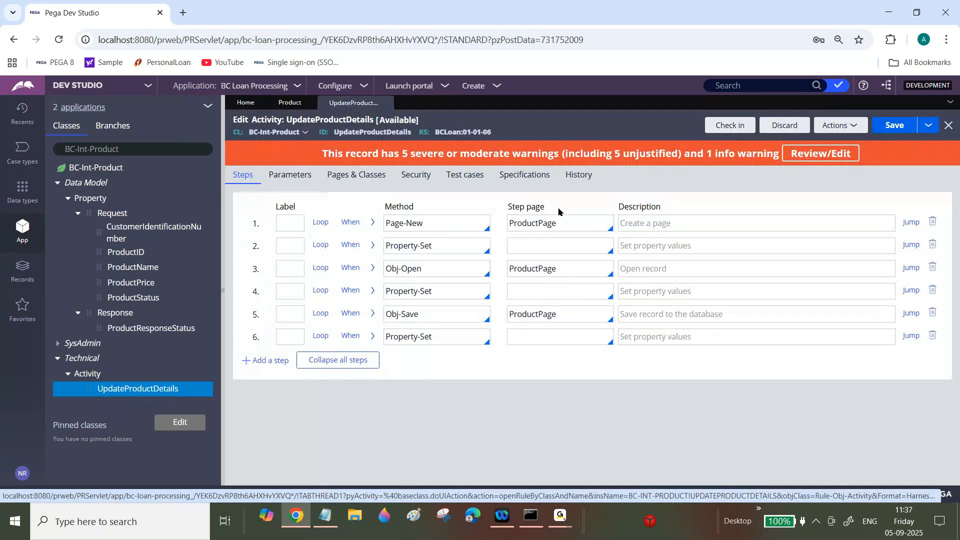
# - Review the Pages & Classes entry mapping ProductPage to BC-Data-Product
pyautogui.click(360, 180)
pyautogui.tripleClick(518, 223)
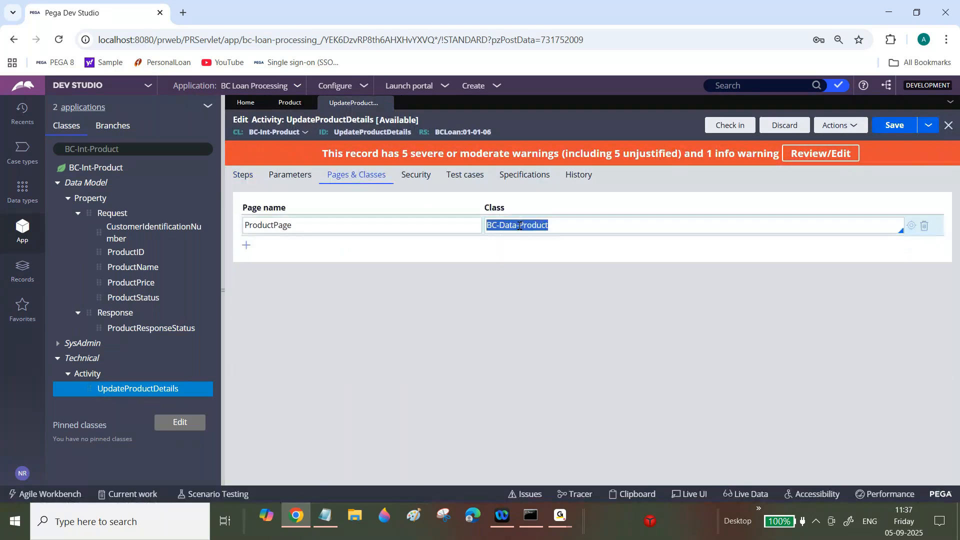
pyautogui.doubleClick(270, 224)
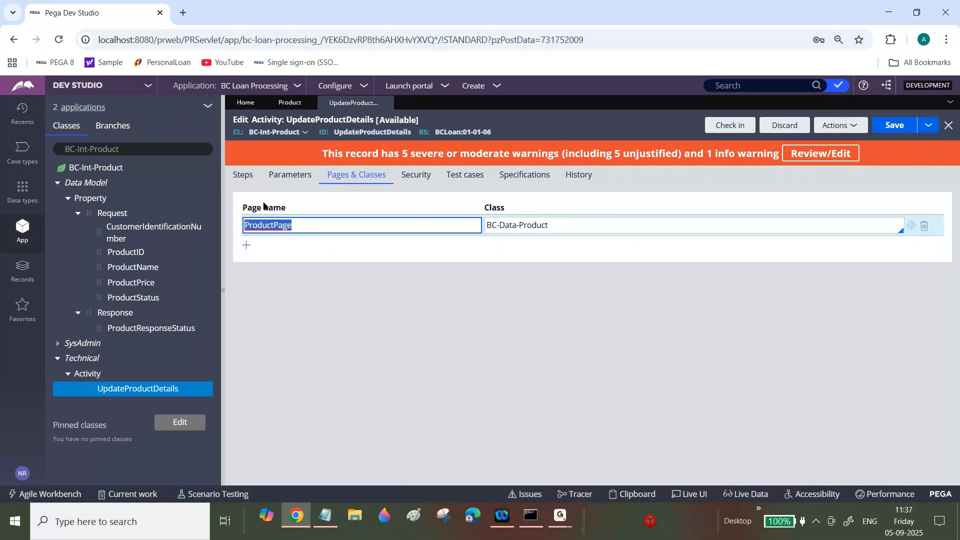
# - Inspect step 2's ProductID mapping, then expand step 3's Obj-Open parameters on ProductPage
pyautogui.click(245, 181)
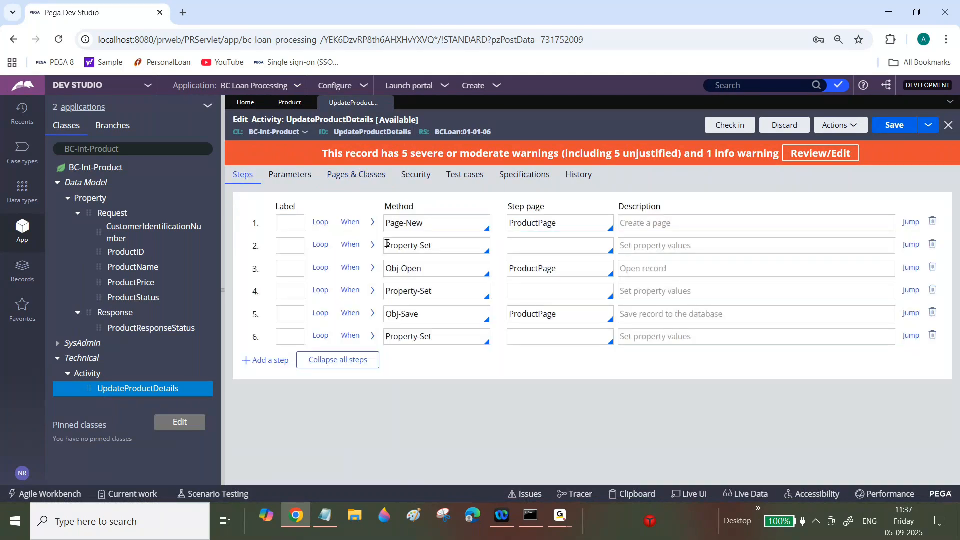
pyautogui.click(372, 245)
pyautogui.tripleClick(492, 318)
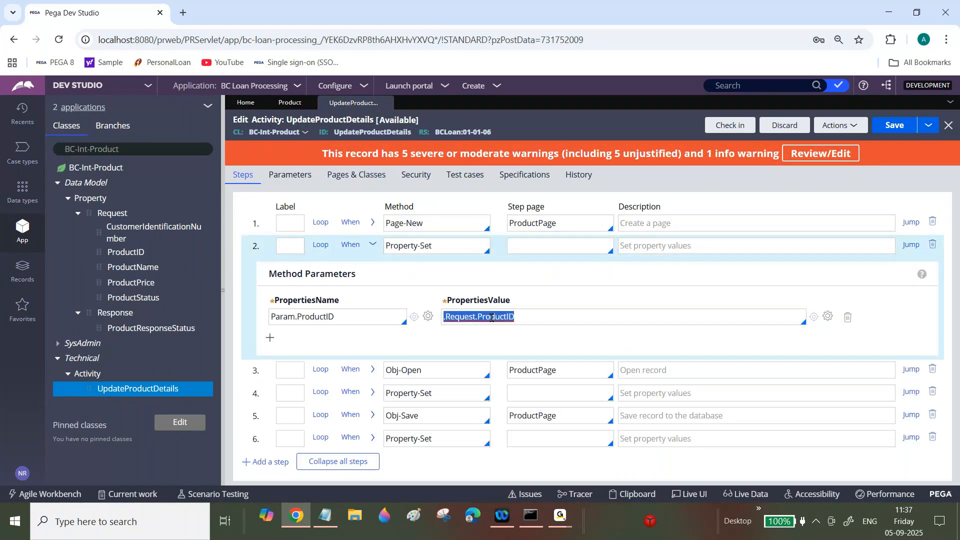
pyautogui.tripleClick(305, 317)
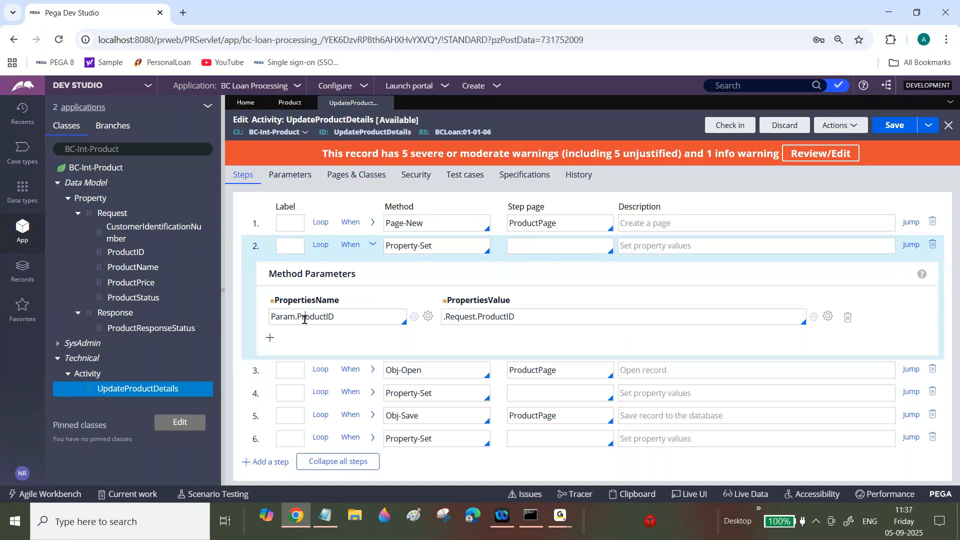
pyautogui.click(372, 246)
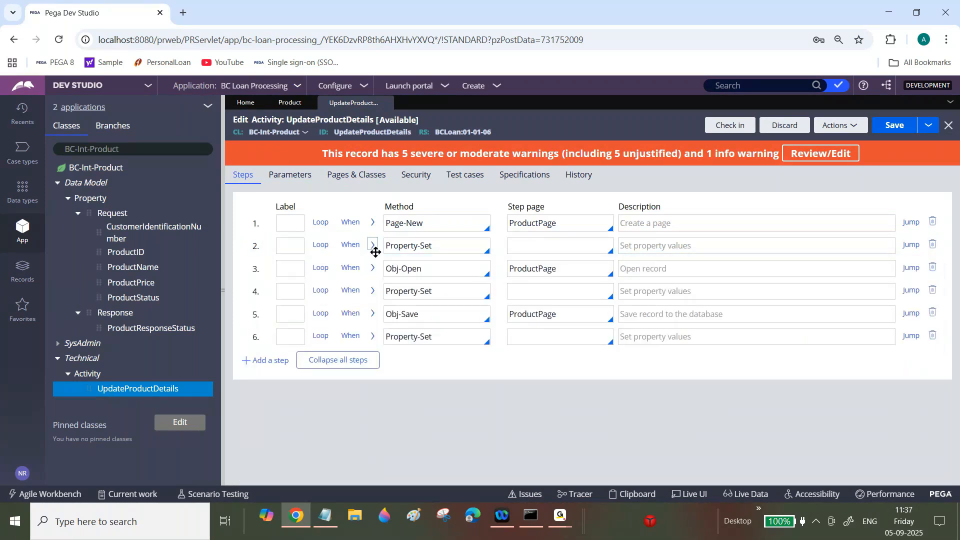
pyautogui.click(372, 269)
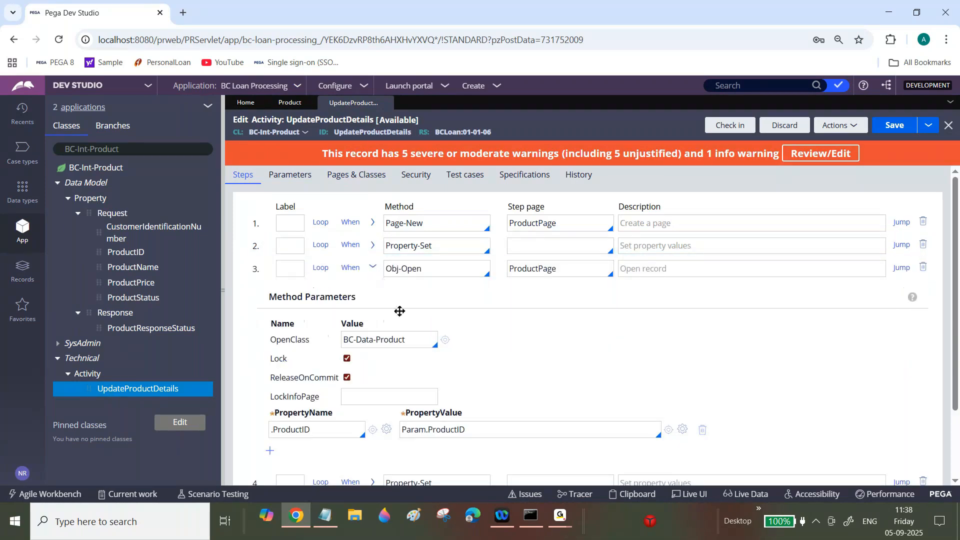
pyautogui.doubleClick(523, 268)
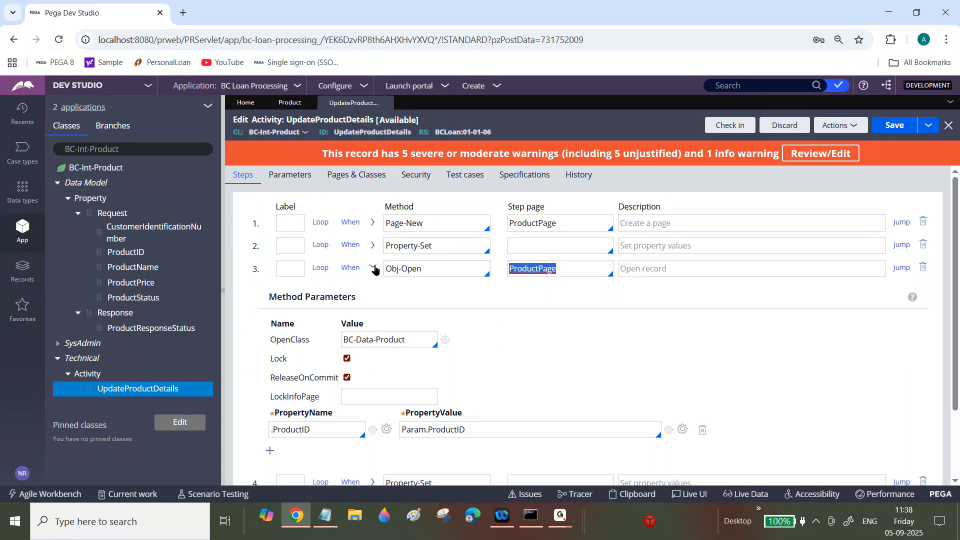
pyautogui.click(358, 312)
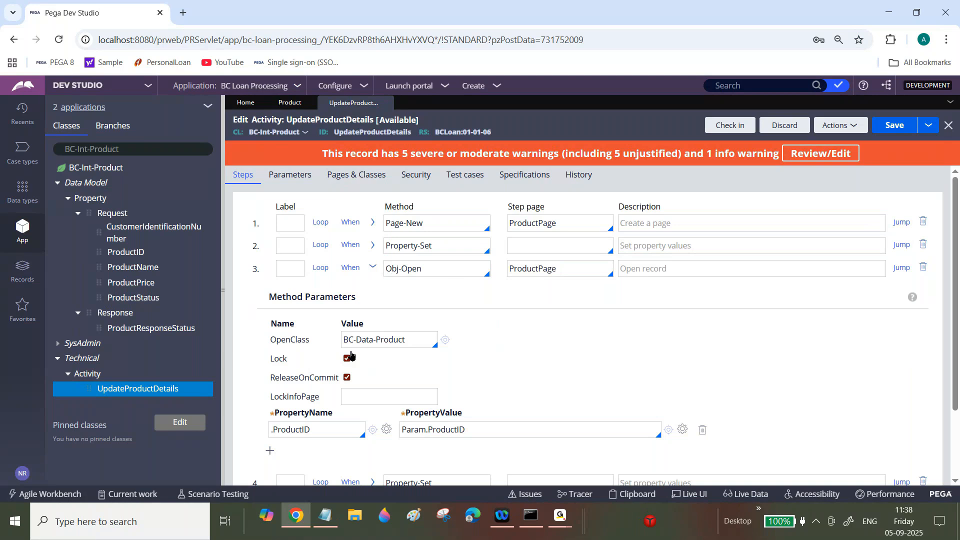
pyautogui.click(373, 267)
pyautogui.tripleClick(520, 364)
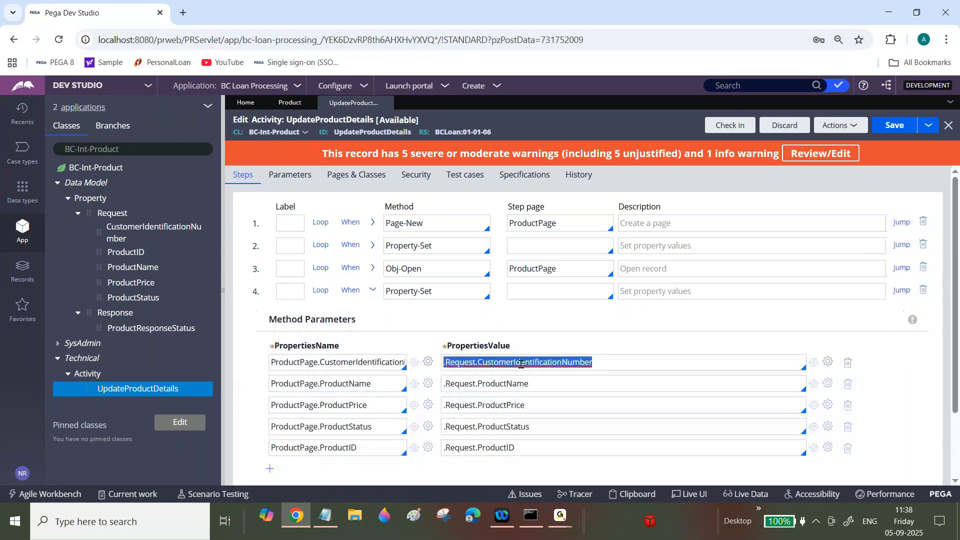
pyautogui.scroll(-1, 520, 364)
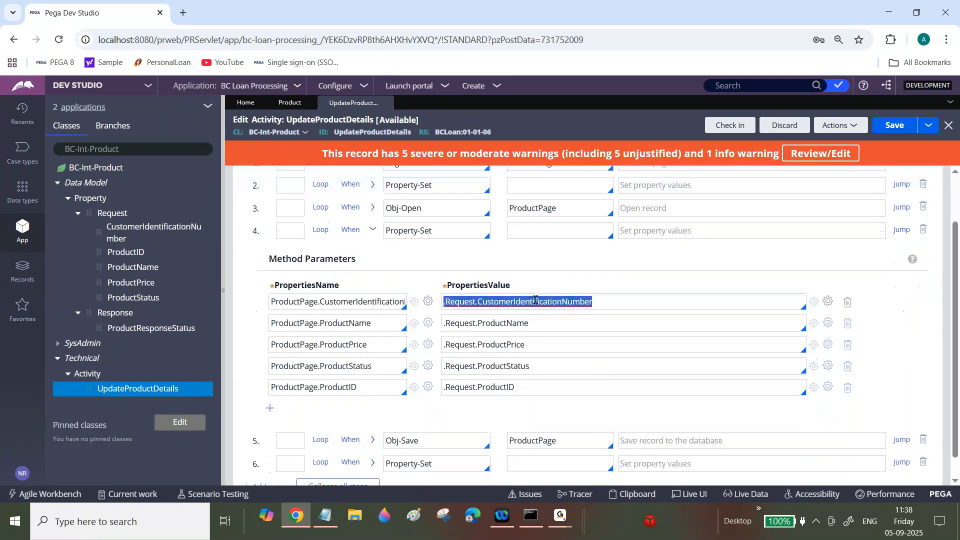
pyautogui.doubleClick(533, 302)
pyautogui.doubleClick(506, 323)
pyautogui.doubleClick(507, 344)
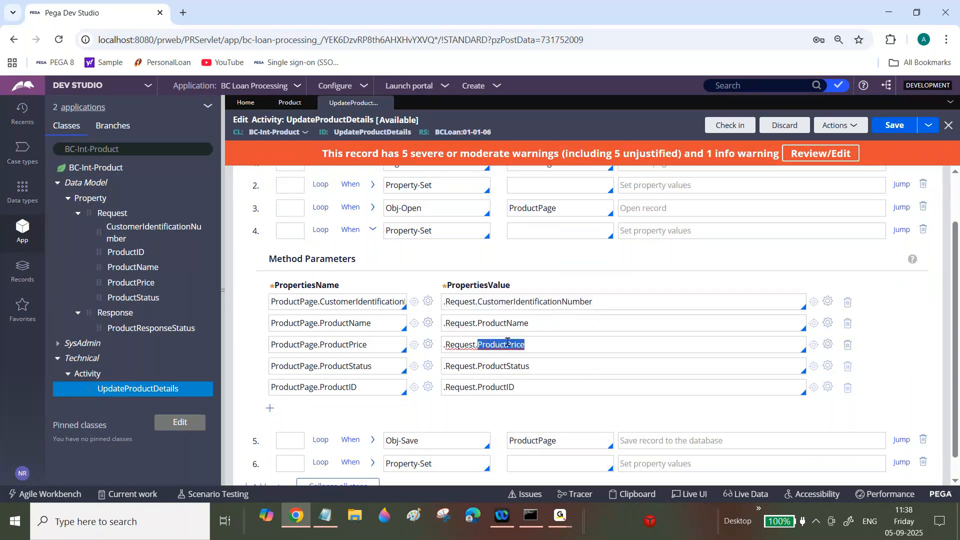
pyautogui.click(506, 366)
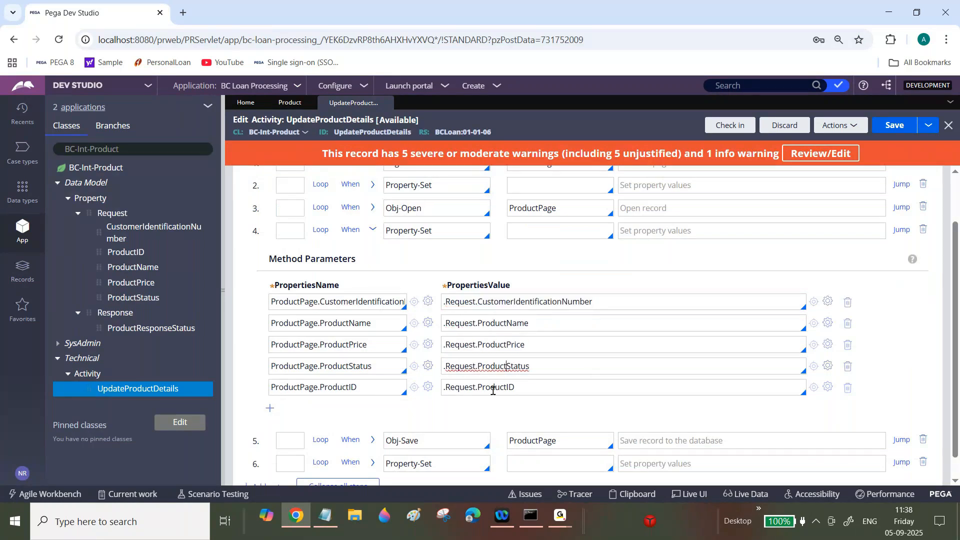
pyautogui.click(493, 388)
pyautogui.doubleClick(492, 389)
pyautogui.hotkey('ctrl', 'a')
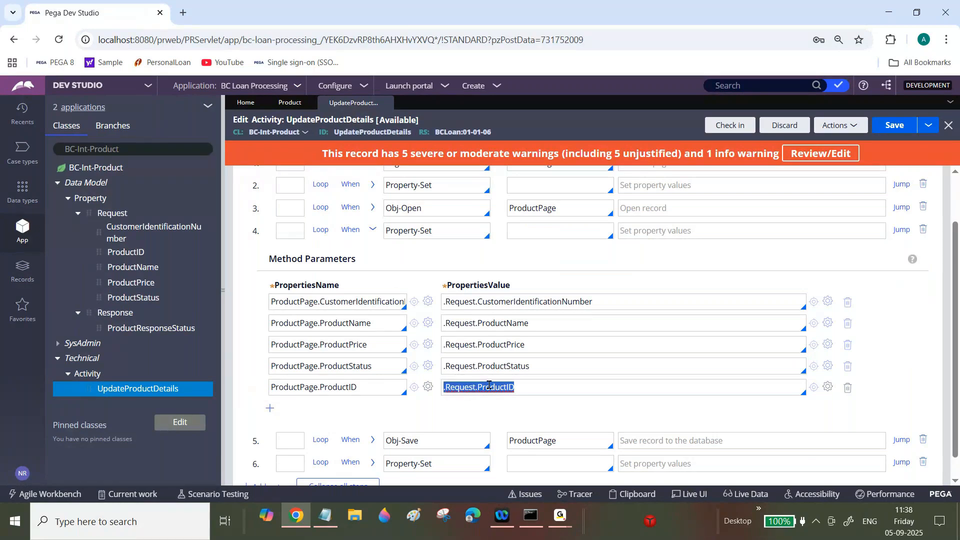
pyautogui.doubleClick(300, 387)
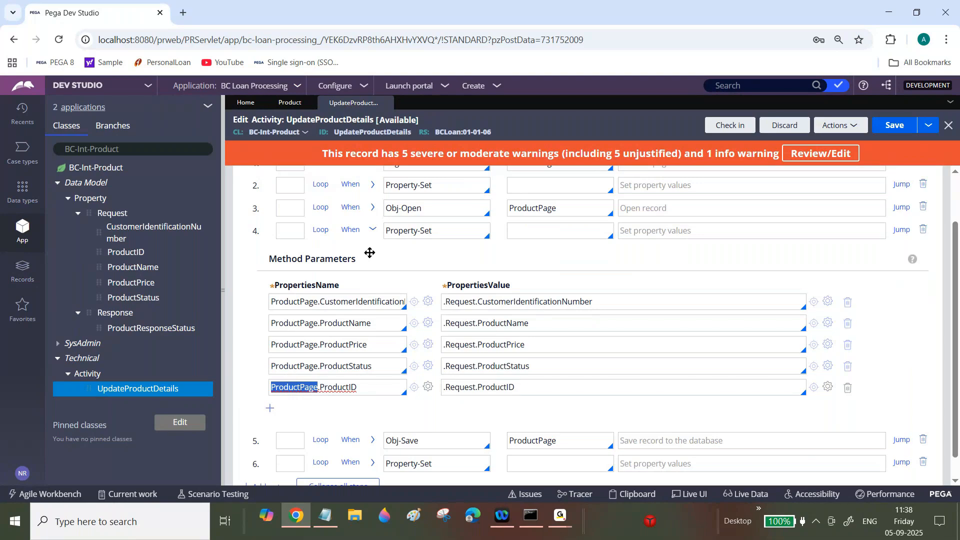
pyautogui.click(372, 230)
pyautogui.click(374, 313)
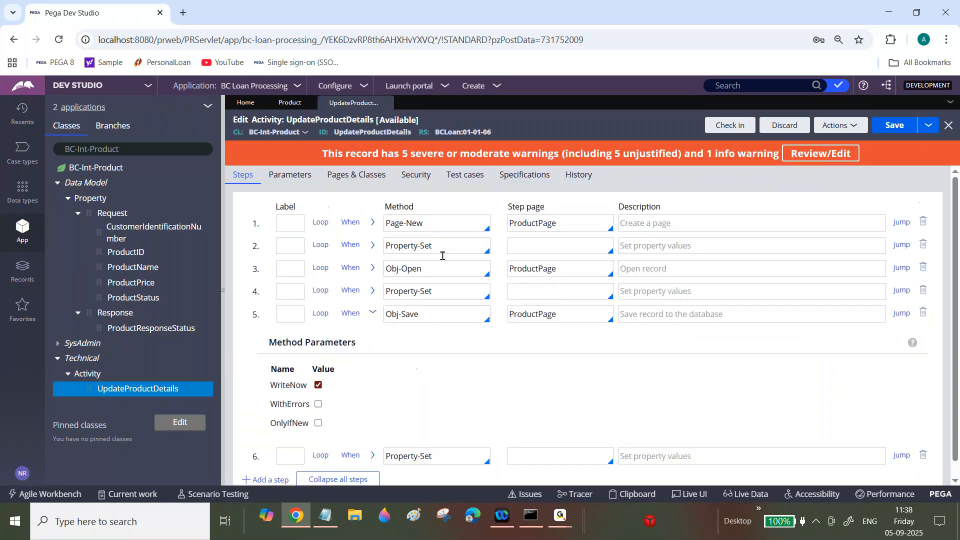
pyautogui.click(372, 313)
pyautogui.click(373, 337)
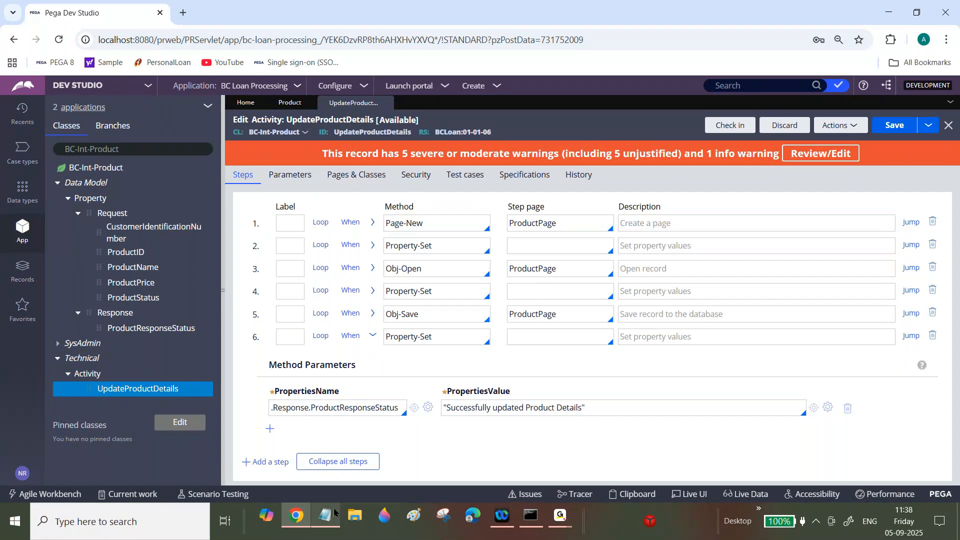
pyautogui.click(372, 268)
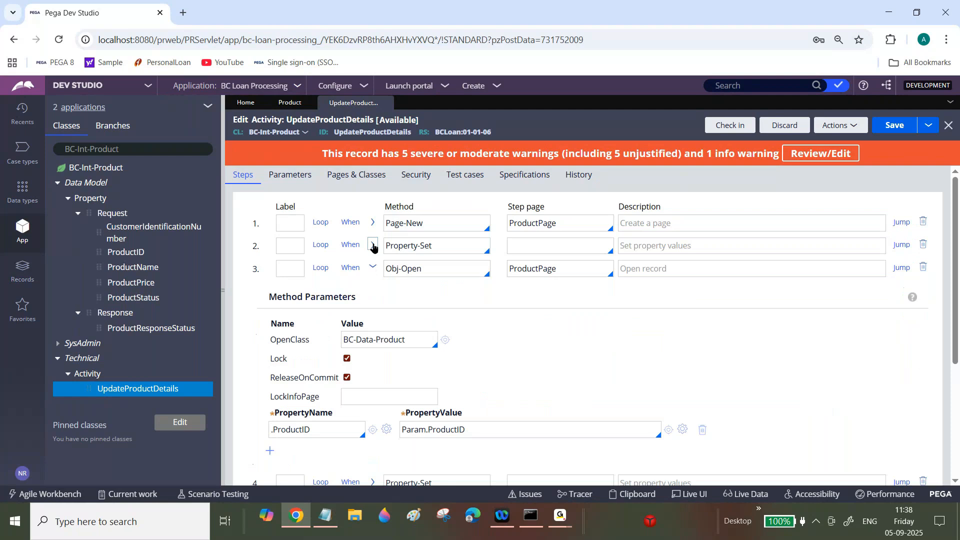
pyautogui.click(373, 245)
pyautogui.click(374, 247)
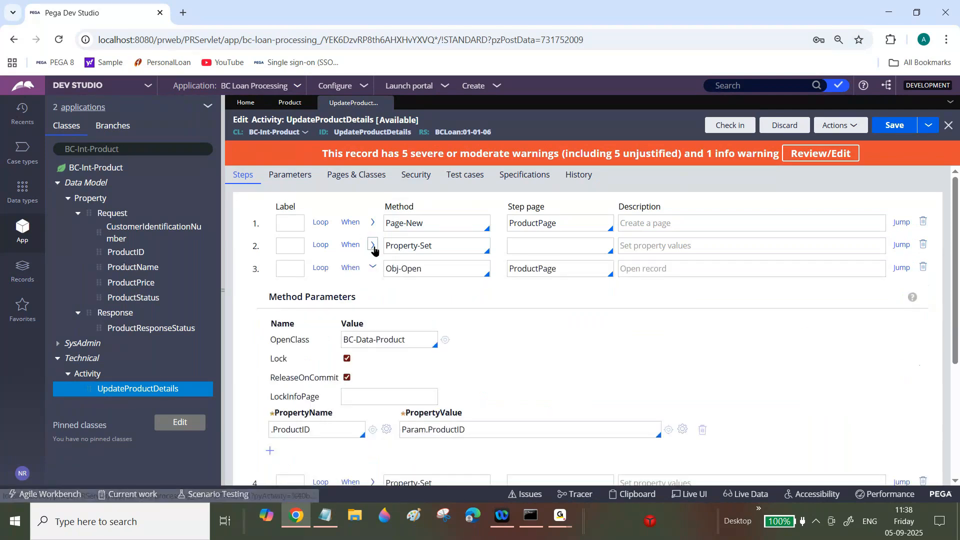
pyautogui.click(372, 268)
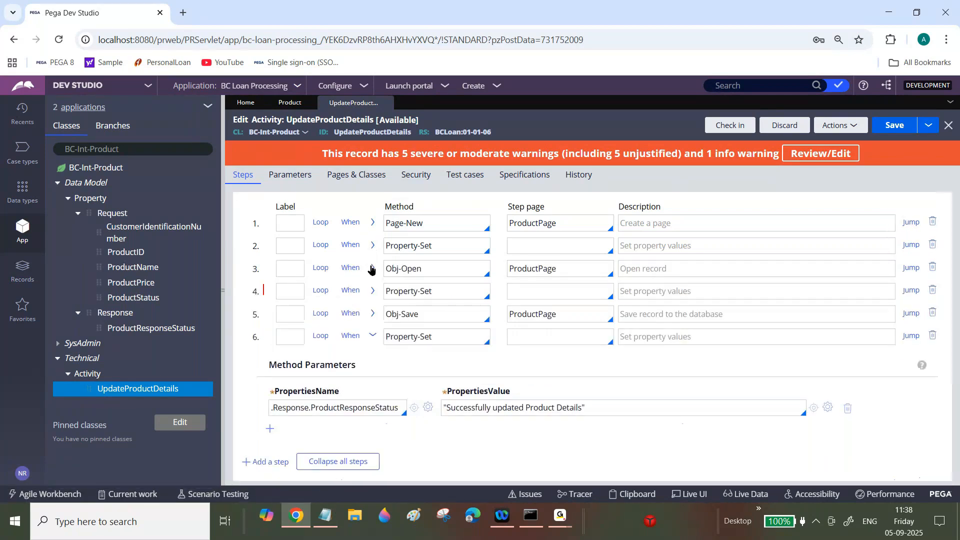
pyautogui.click(372, 292)
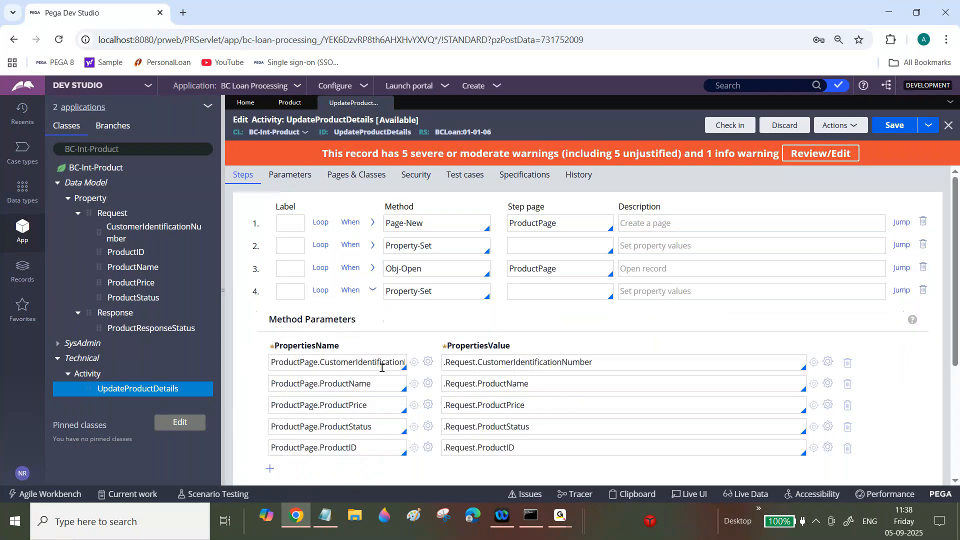
pyautogui.doubleClick(512, 385)
# - Start a JSON body with opening and closing braces below the dashes
pyautogui.doubleClick(500, 448)
pyautogui.click(325, 516)
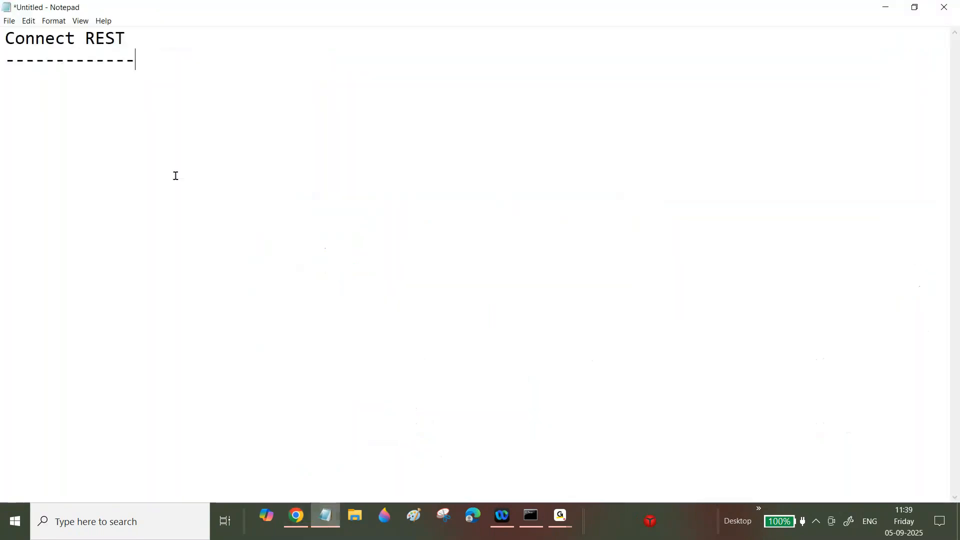
pyautogui.press('Return')
pyautogui.press('Return')
pyautogui.write('{')
pyautogui.press('Return')
pyautogui.press('Return')
pyautogui.press('Return')
pyautogui.write('}')
# - Add the "ProductID":"P003" pair, checking the value in the Product records
pyautogui.press('Up')
pyautogui.write('""')
pyautogui.press('Left')
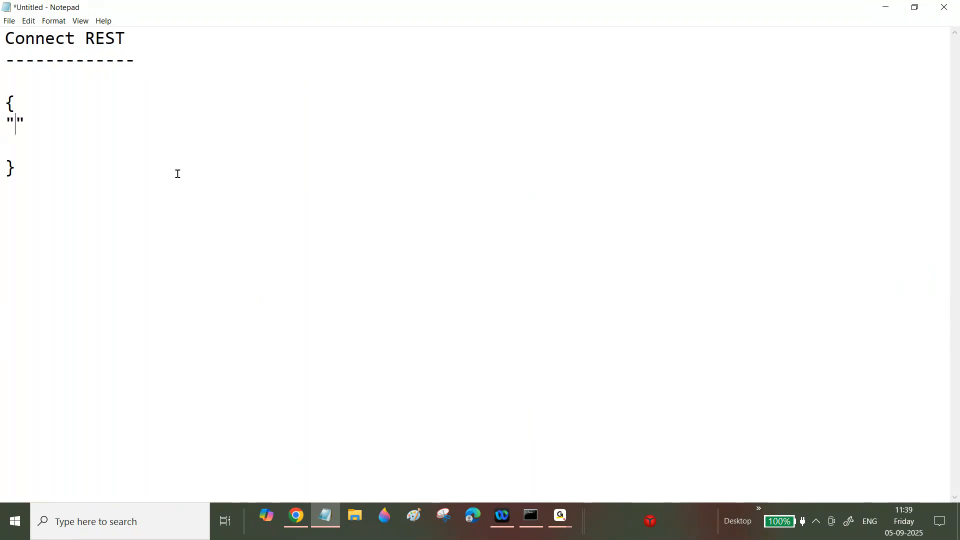
pyautogui.write('ProductID')
pyautogui.press('Right')
pyautogui.write(':""')
pyautogui.press('Left')
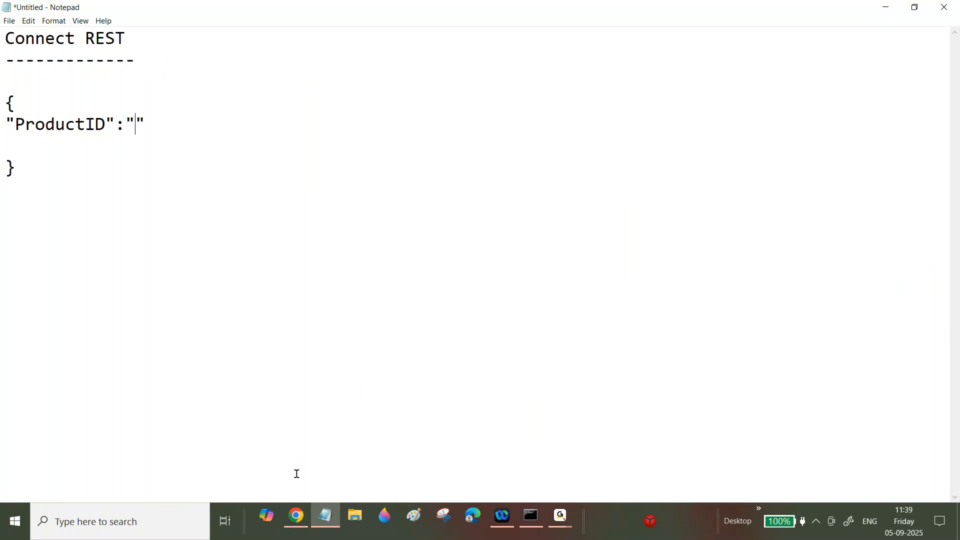
pyautogui.click(295, 515)
pyautogui.click(290, 102)
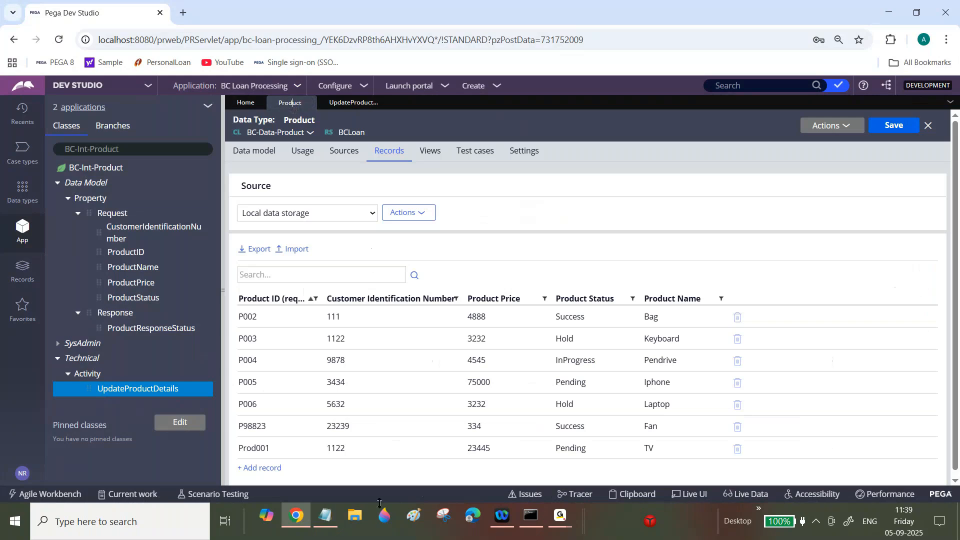
pyautogui.click(325, 516)
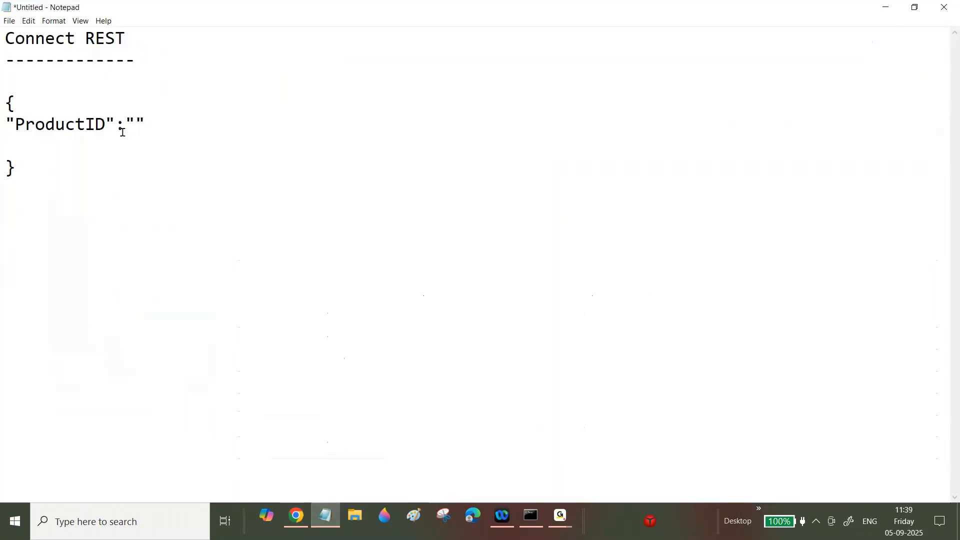
pyautogui.press('capslock')
pyautogui.write('P003')
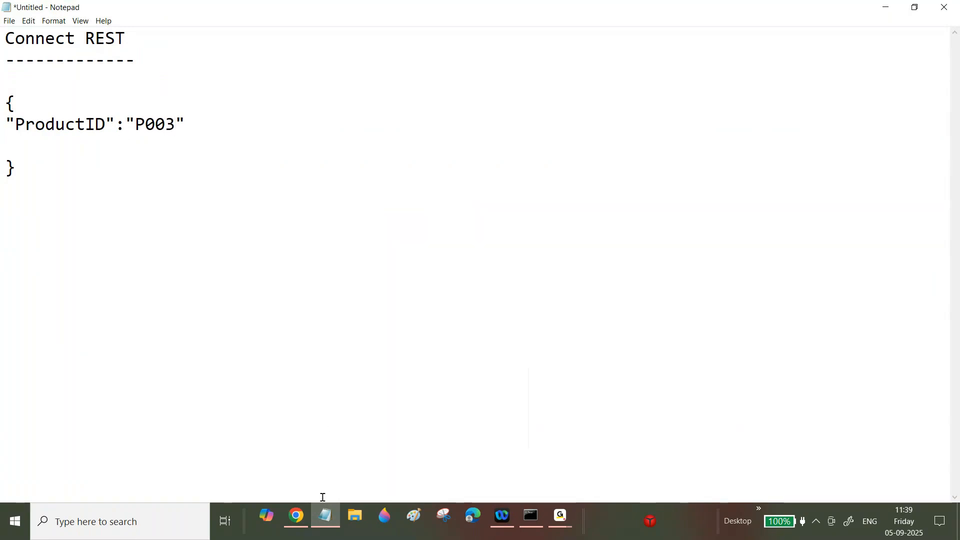
# - Close the ProductID line with a comma and add an empty "ProductName" key
pyautogui.click(325, 516)
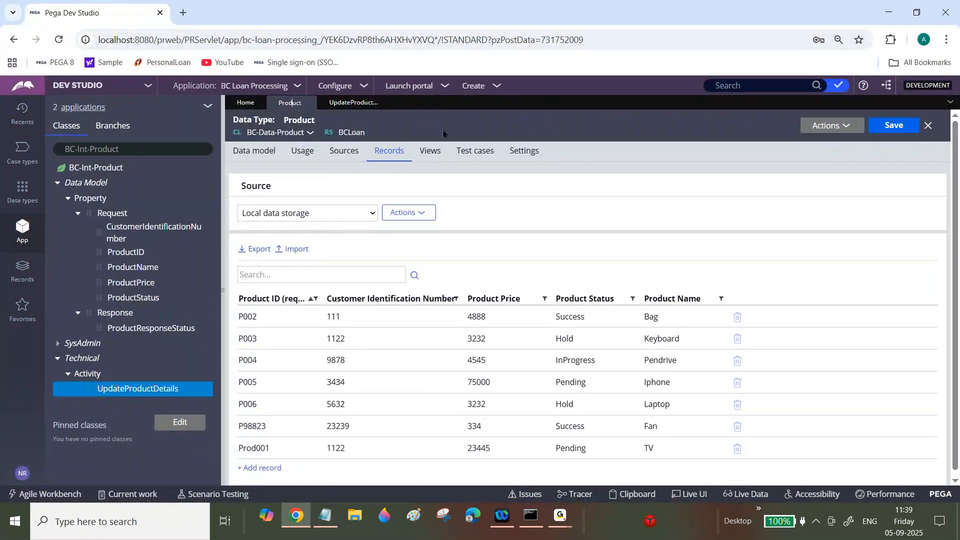
pyautogui.click(360, 103)
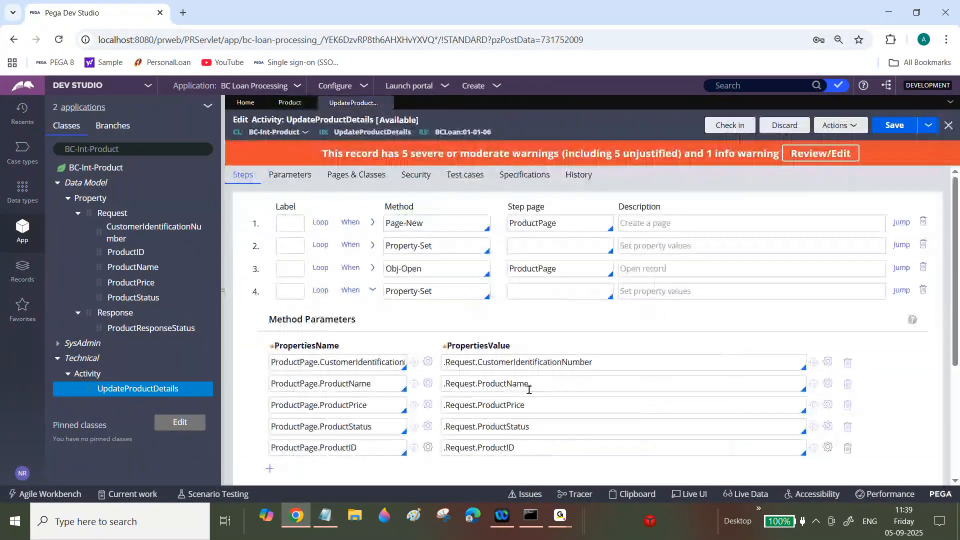
pyautogui.doubleClick(519, 384)
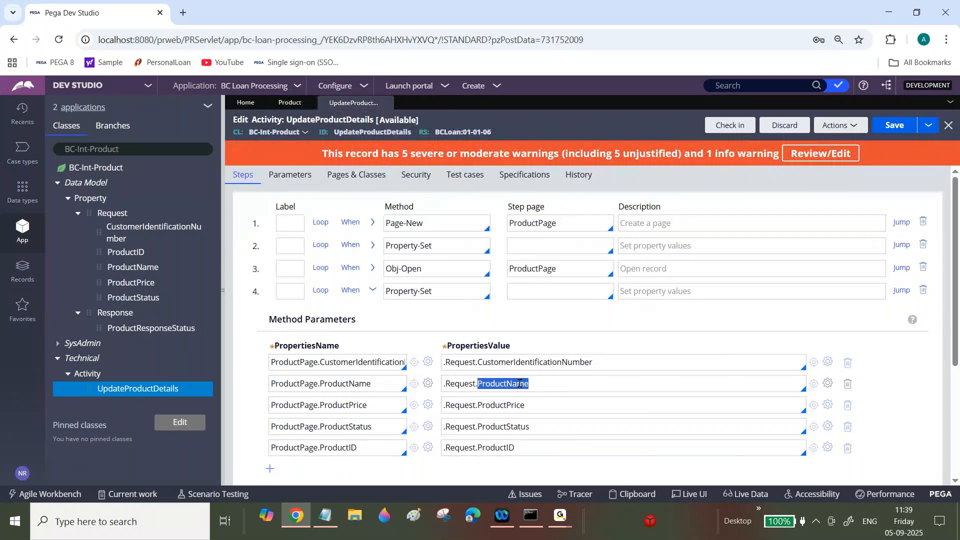
pyautogui.hotkey('alt', 'Tab')
pyautogui.press('BackSpace')
pyautogui.write('",')
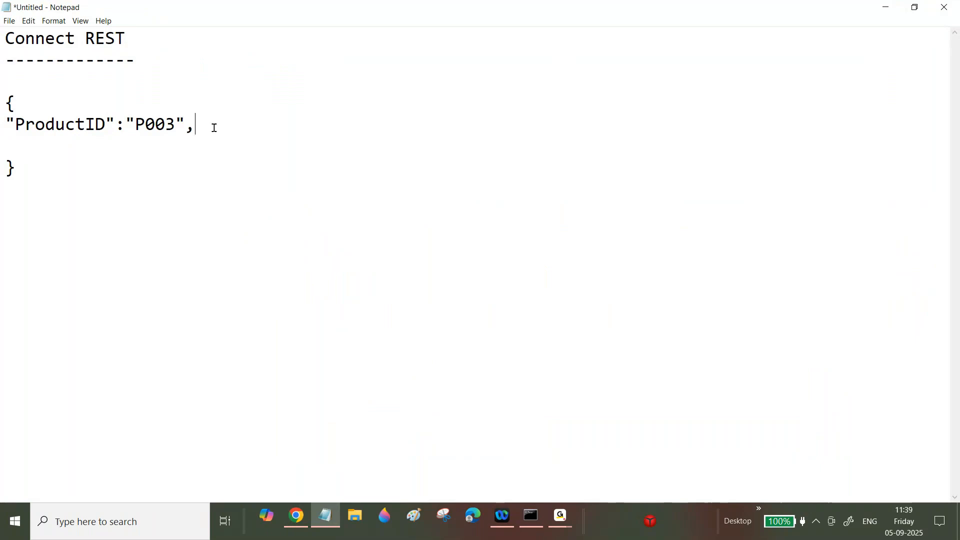
pyautogui.press('Return')
pyautogui.write('""')
pyautogui.press('Left')
pyautogui.write('ProductName')
pyautogui.press('Right')
pyautogui.write(':""')
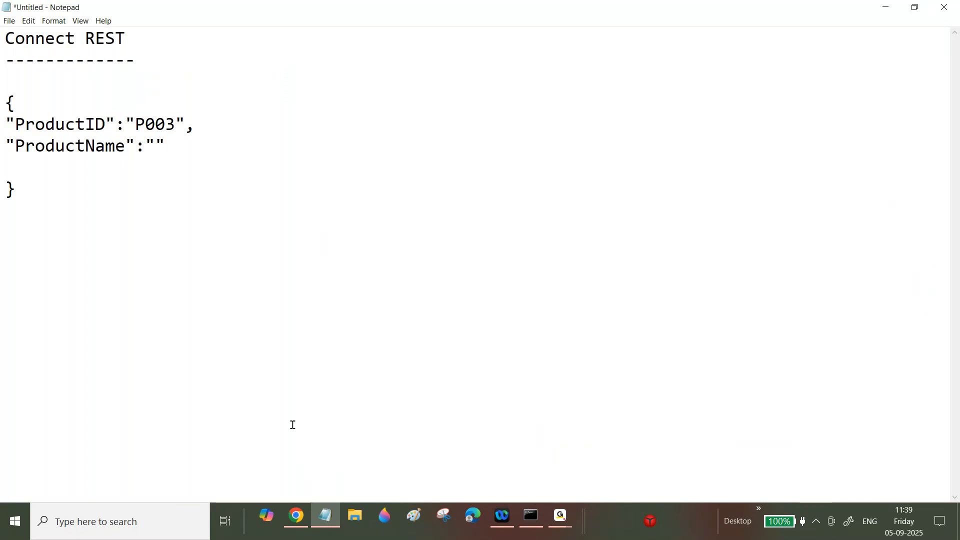
# - Fill ProductName with the value AC and end the line with a comma
pyautogui.click(296, 516)
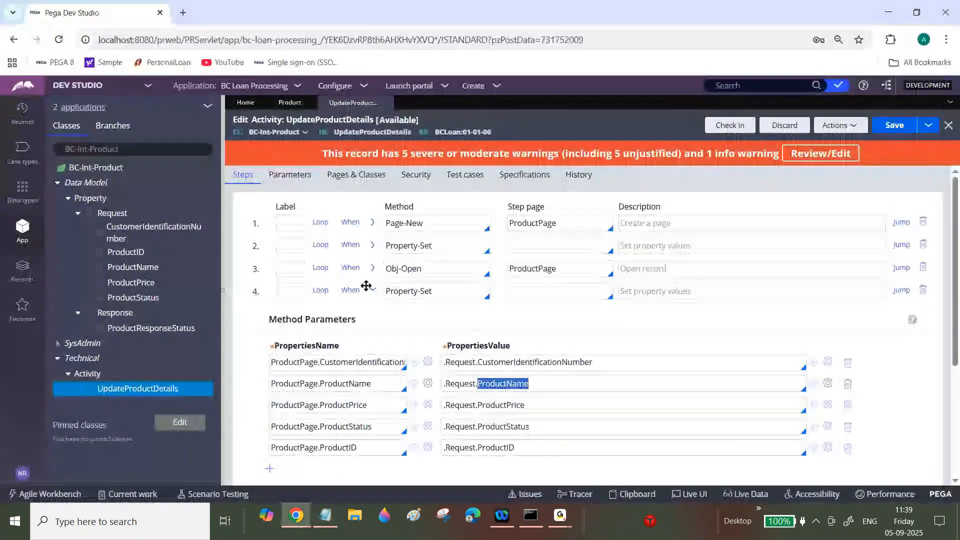
pyautogui.click(303, 102)
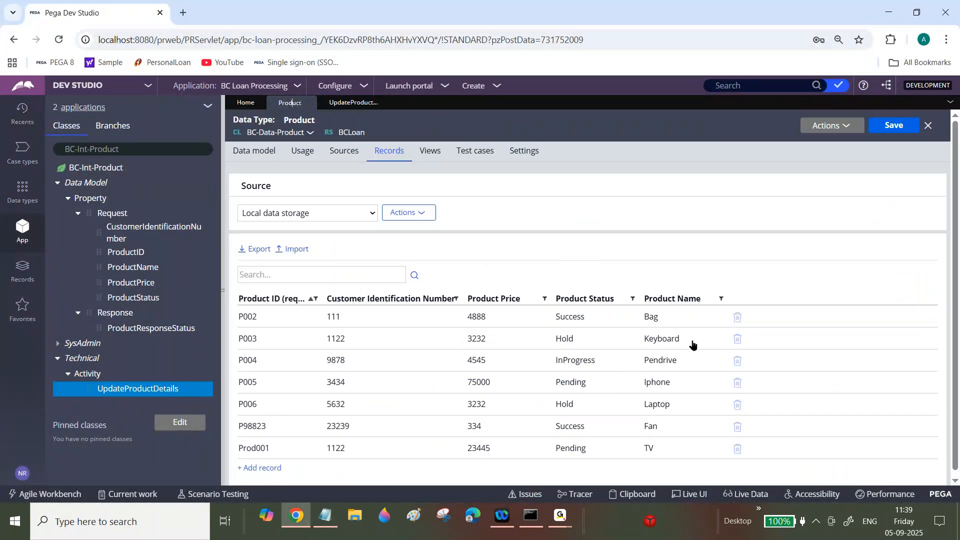
pyautogui.click(326, 515)
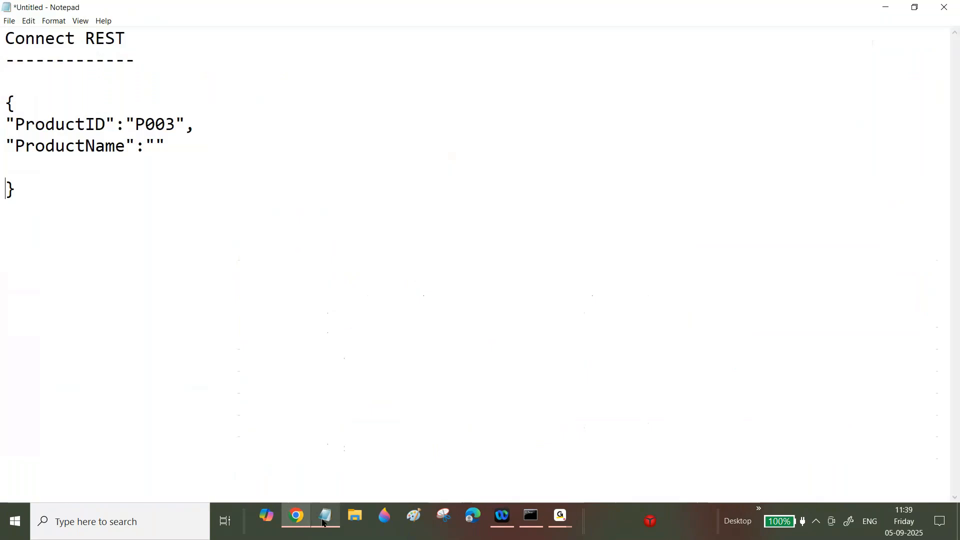
pyautogui.click(158, 146)
pyautogui.write('ac')
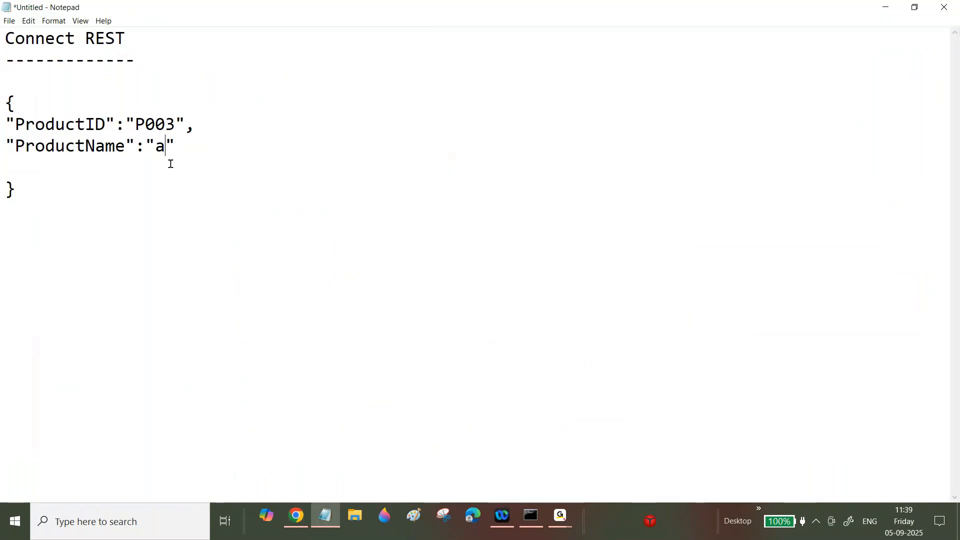
pyautogui.press('capslock')
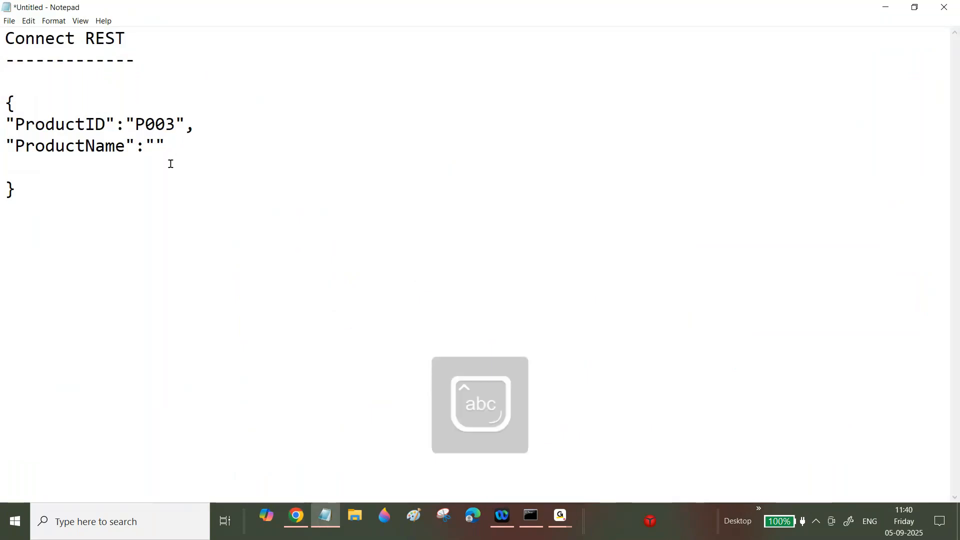
pyautogui.press('capslock')
pyautogui.write('AC')
pyautogui.press('End')
pyautogui.write(',')
pyautogui.press('Return')
# - Add the "ProductPrice":"56000" pair
pyautogui.write('""')
pyautogui.press('Left')
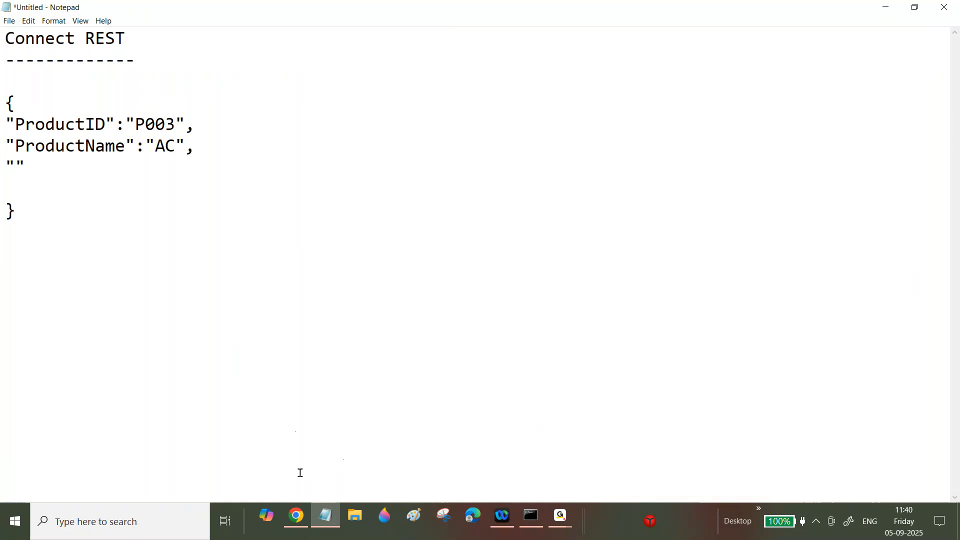
pyautogui.press('capslock')
pyautogui.write('ProductPr')
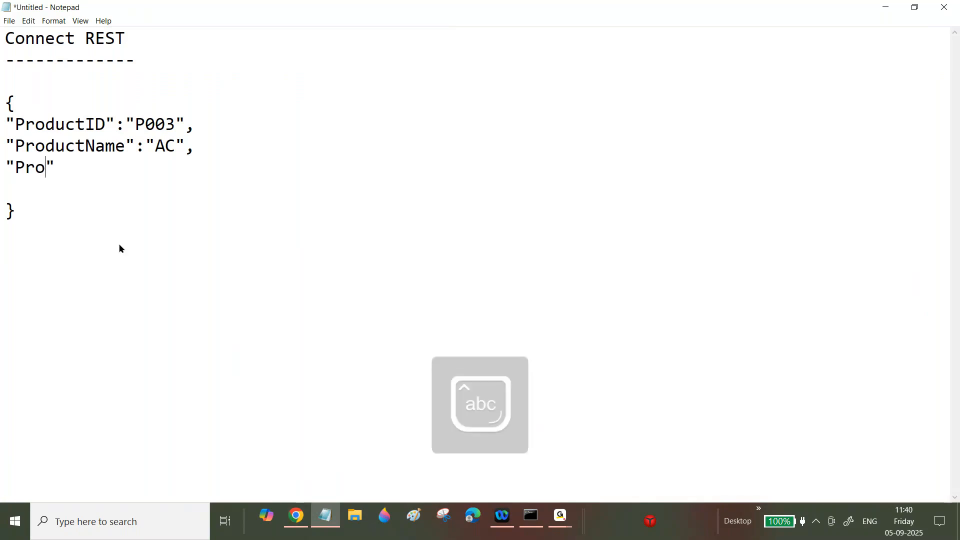
pyautogui.write('ice')
pyautogui.press('Right')
pyautogui.write(':""')
pyautogui.press('Left')
pyautogui.write('56000')
pyautogui.press('Right')
# - End the price line with a comma and start an empty key on the next line
pyautogui.press('Return')
pyautogui.press('BackSpace')
pyautogui.write(',')
pyautogui.press('Return')
pyautogui.write('""')
pyautogui.press('Left')
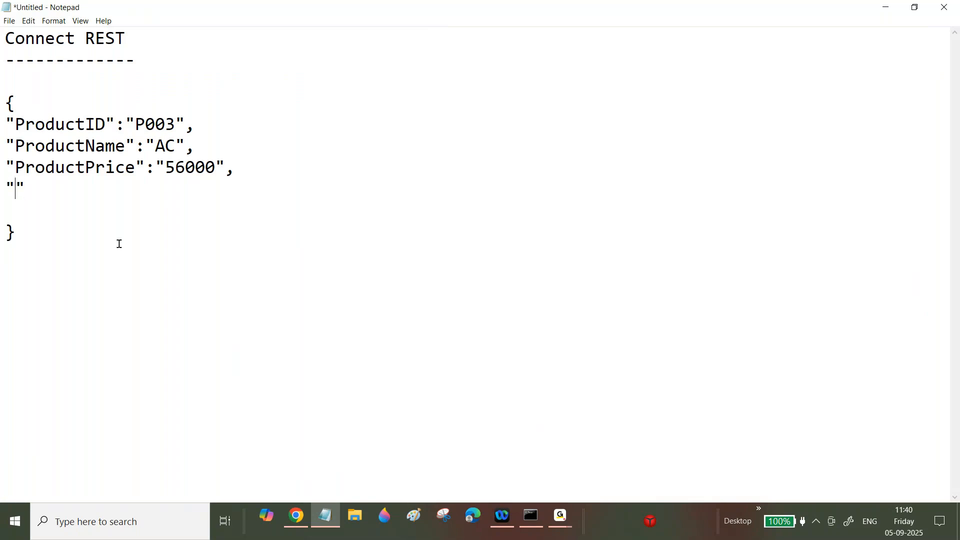
# - Copy ProductStatus from the activity and paste it as the next JSON key
pyautogui.click(297, 522)
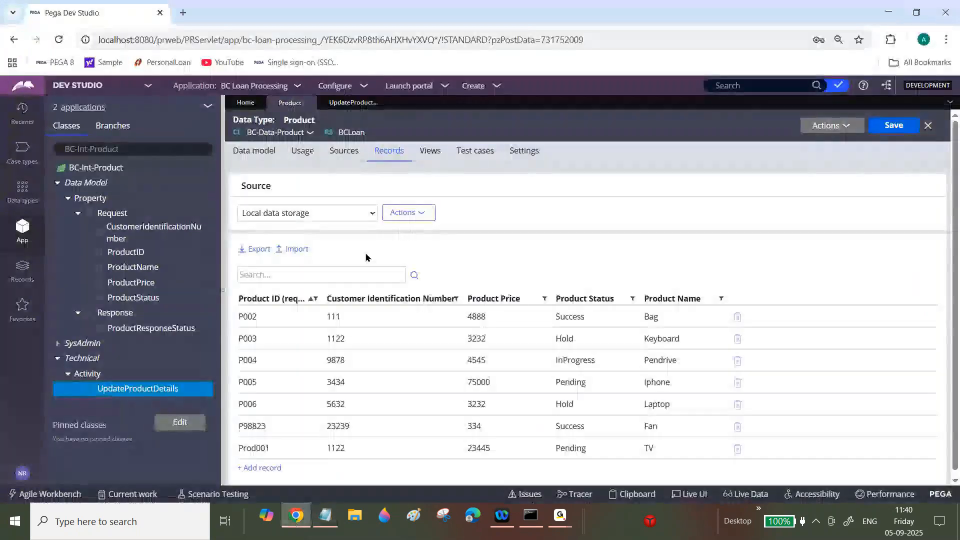
pyautogui.click(352, 103)
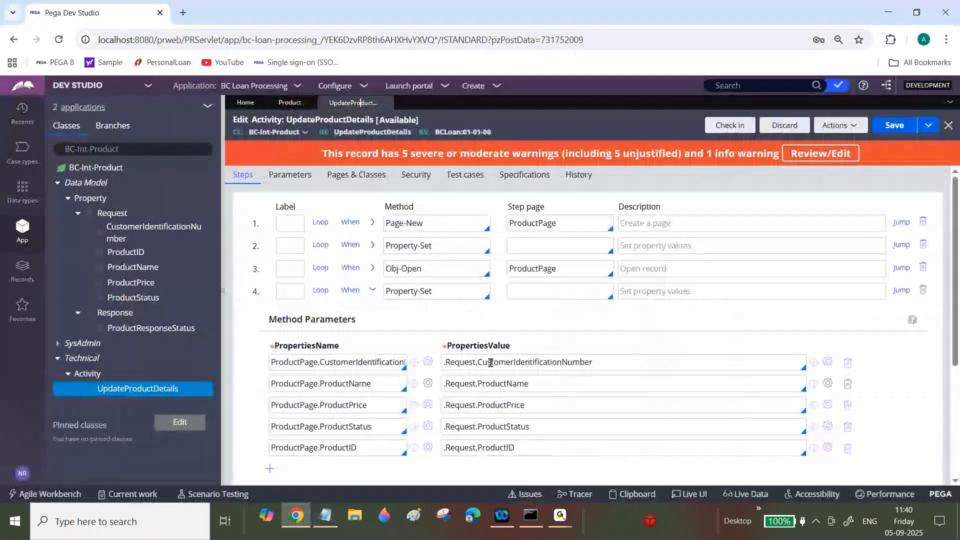
pyautogui.doubleClick(507, 426)
pyautogui.hotkey('ctrl', 'c')
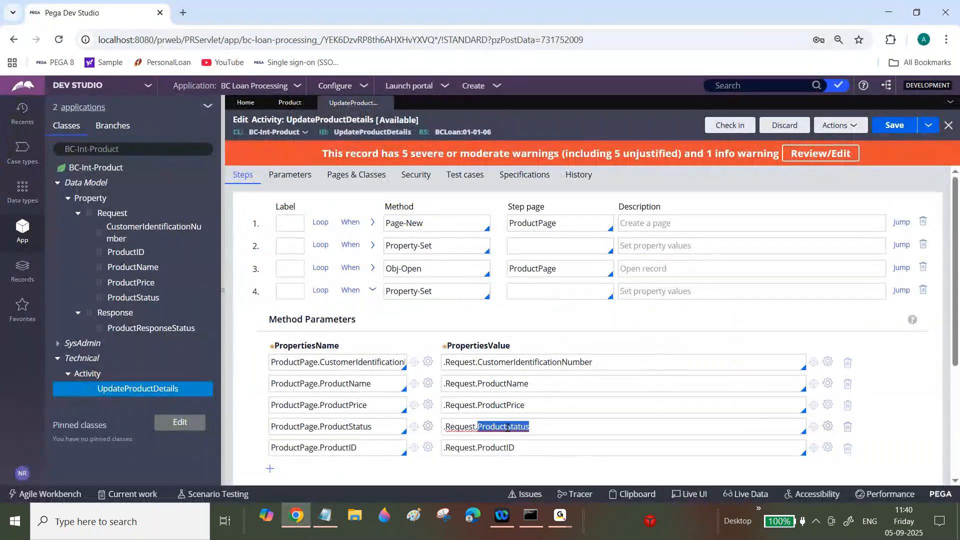
pyautogui.click(325, 515)
pyautogui.hotkey('ctrl', 'v')
pyautogui.press('Right')
pyautogui.press('BackSpace')
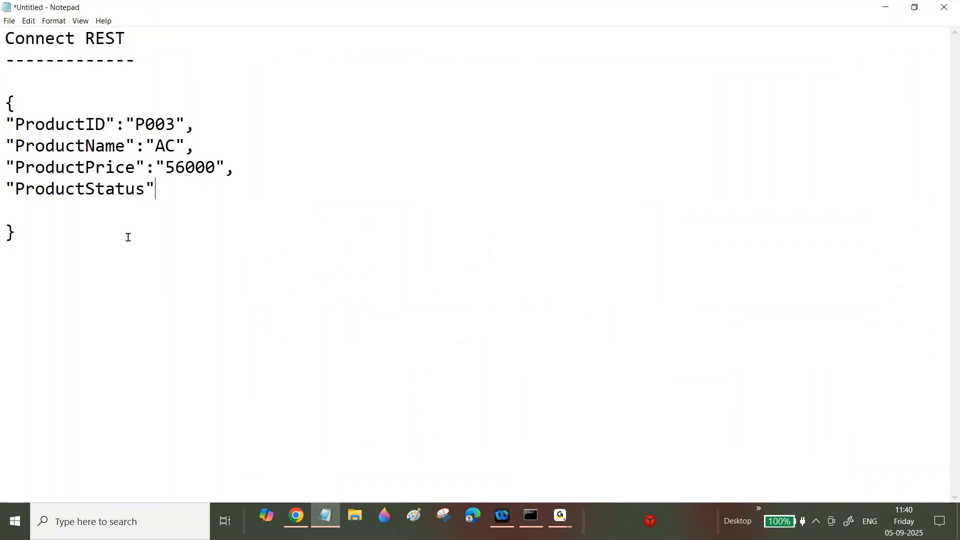
pyautogui.write(':')
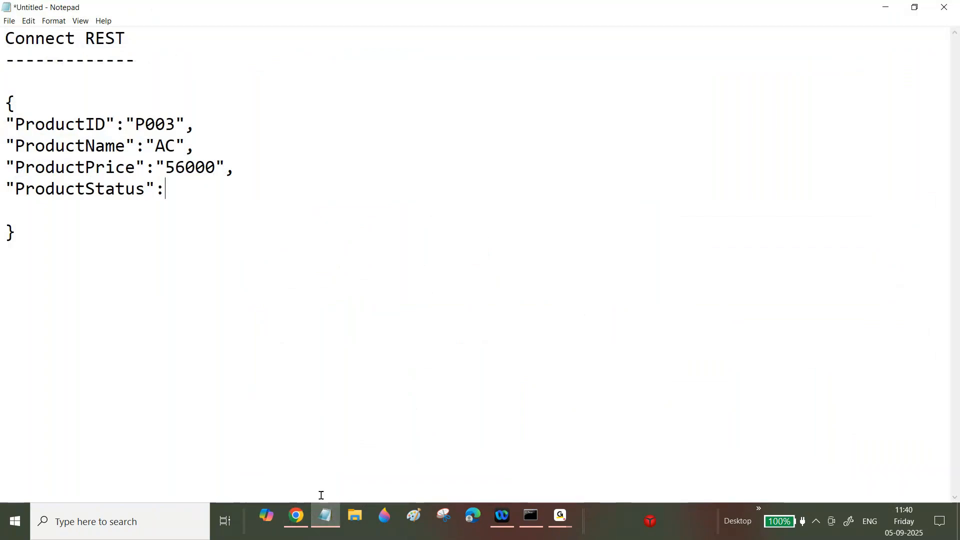
# - Add a "CustomerIdentificationNumber" key copied from the activity on a new line
pyautogui.click(323, 512)
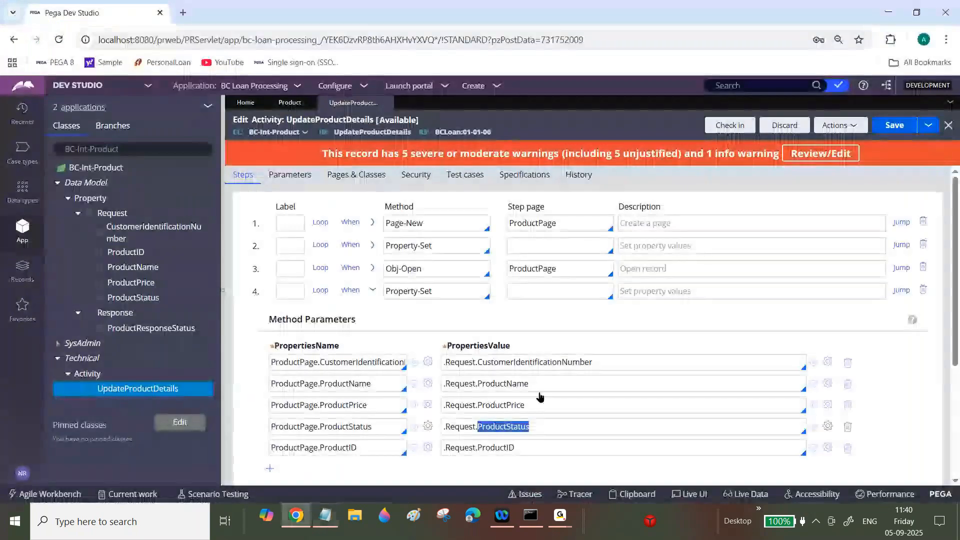
pyautogui.doubleClick(537, 362)
pyautogui.hotkey('ctrl', 'c')
pyautogui.click(323, 513)
pyautogui.press('Return')
pyautogui.write('""')
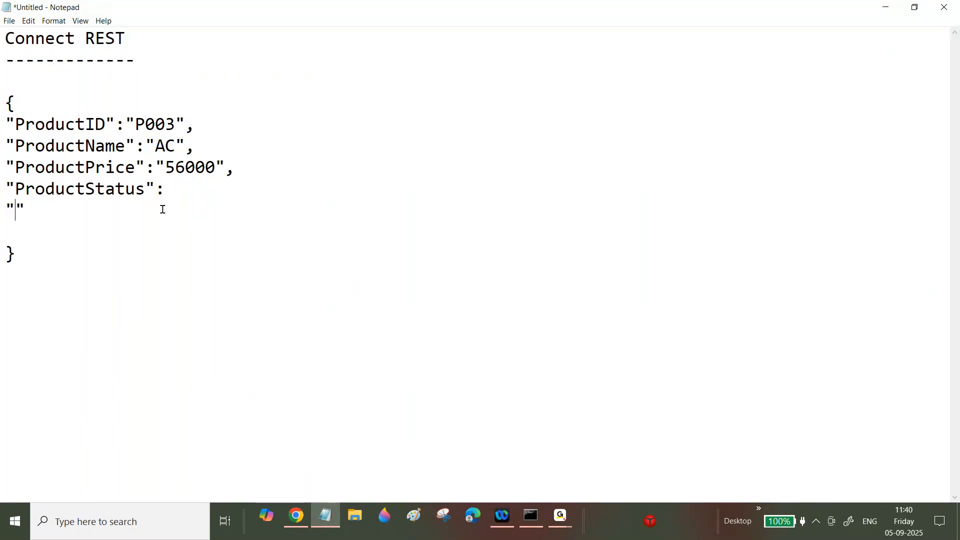
pyautogui.press('Left')
pyautogui.hotkey('ctrl', 'v')
pyautogui.write(':')
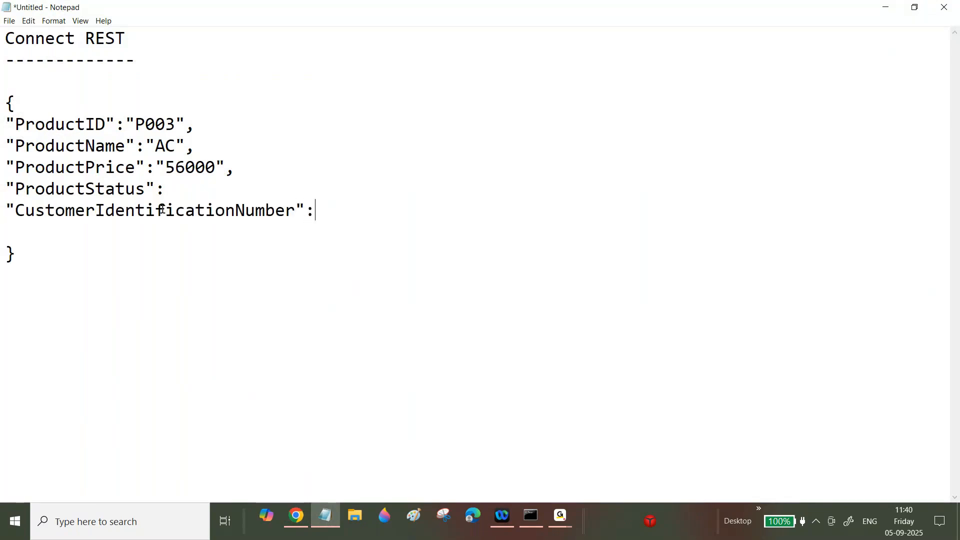
pyautogui.press('Return')
pyautogui.press('BackSpace')
pyautogui.write('""')
# - Give the customer number an unquoted numeric value and set ProductStatus to "PendingWithVendor"
pyautogui.click(356, 211)
pyautogui.press('BackSpace')
pyautogui.press('BackSpace')
pyautogui.write('4576886')
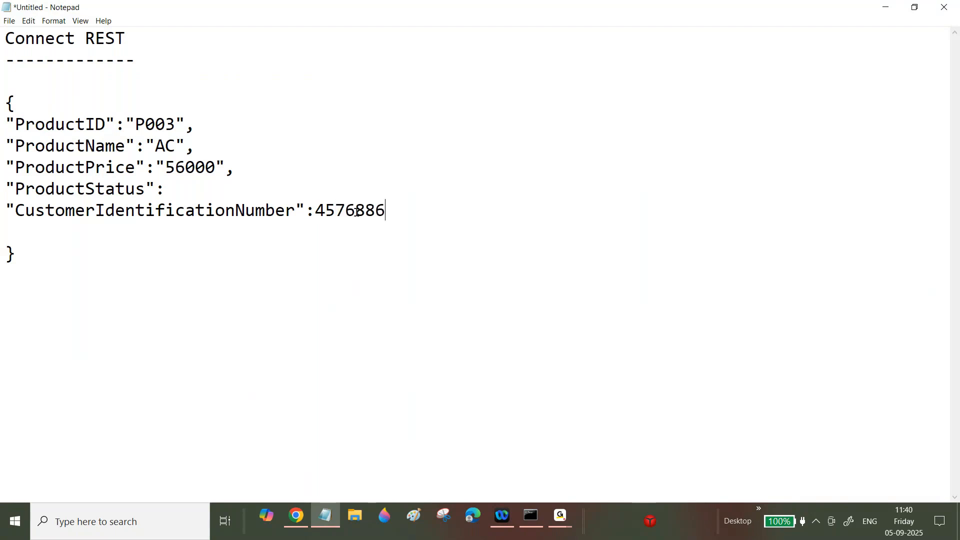
pyautogui.press('BackSpace')
pyautogui.press('BackSpace')
pyautogui.click(189, 191)
pyautogui.write('""')
pyautogui.press('Left')
pyautogui.write('Pending')
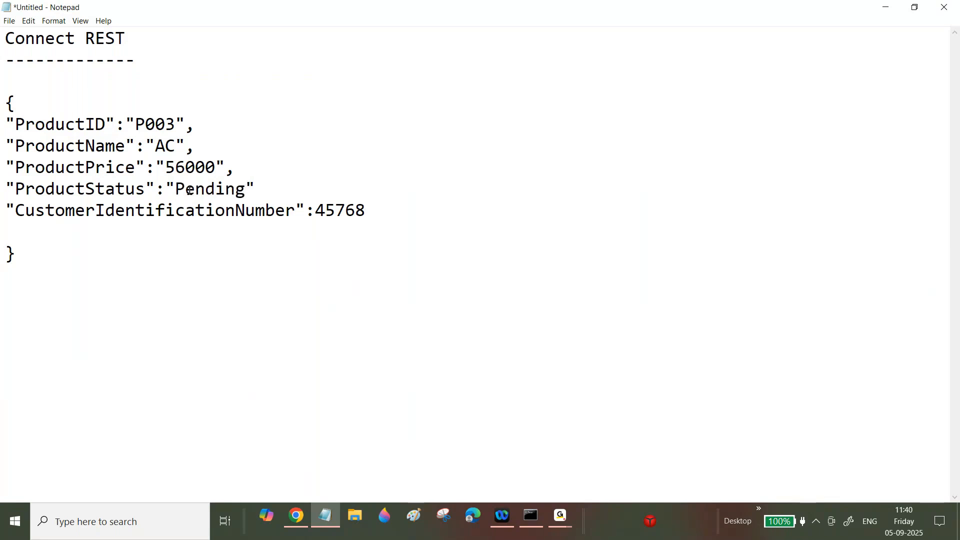
pyautogui.write('W')
pyautogui.write('ithVendor')
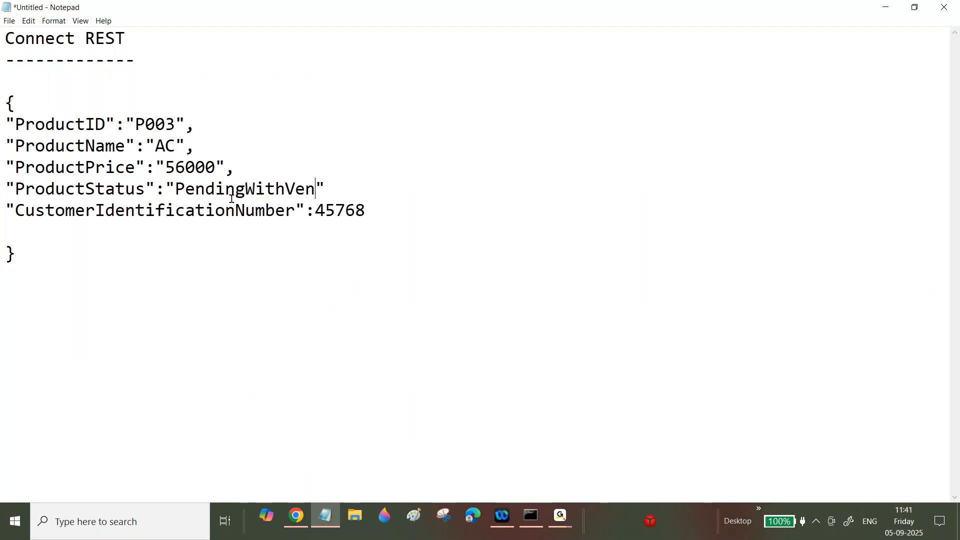
# - Remove the blank line before the closing brace and select the whole JSON block
pyautogui.click(18, 232)
pyautogui.press('Delete')
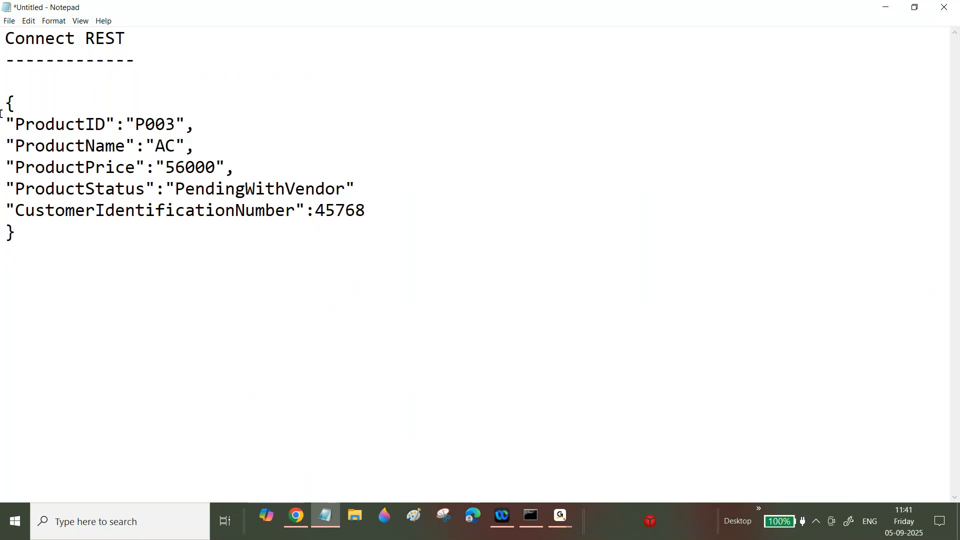
pyautogui.moveTo(1, 98); pyautogui.dragTo(66, 235)
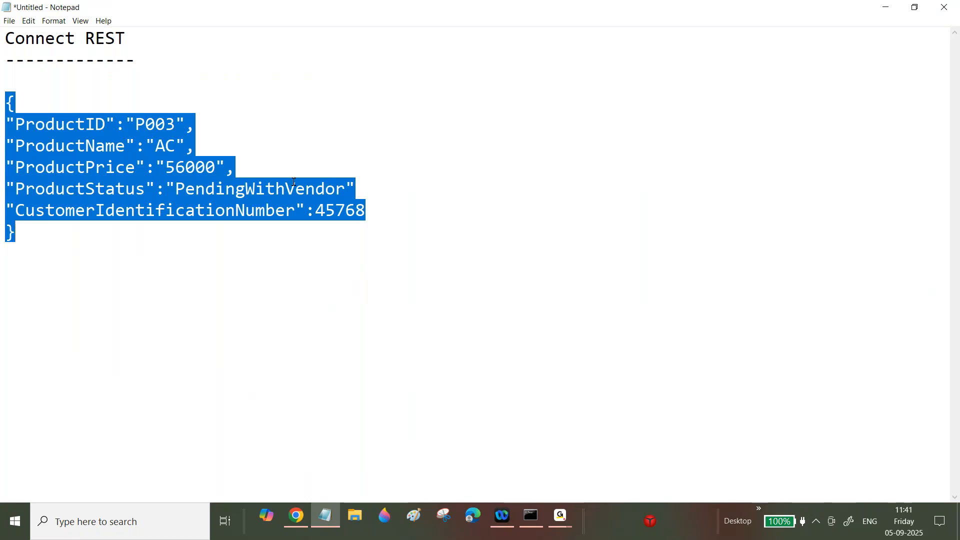
pyautogui.click(358, 195)
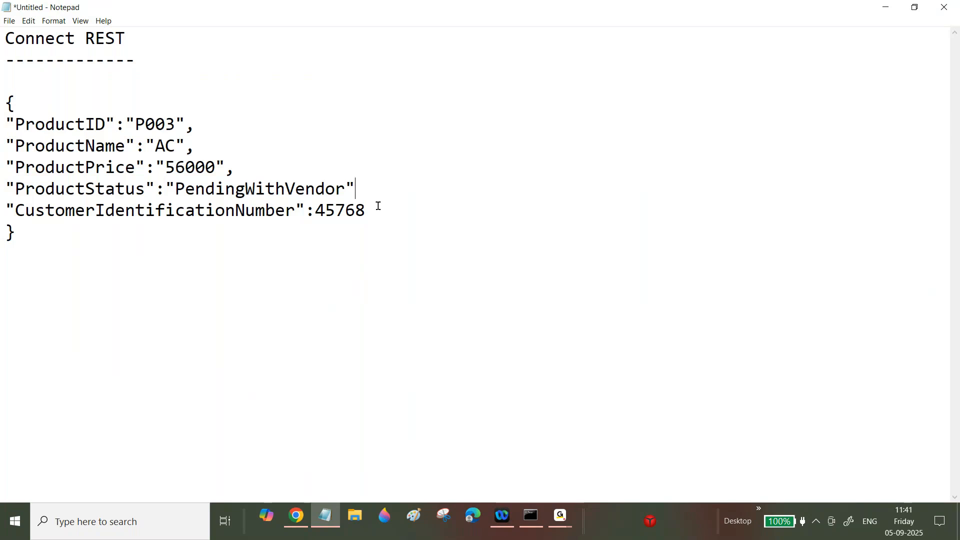
pyautogui.moveTo(2, 105); pyautogui.dragTo(67, 247)
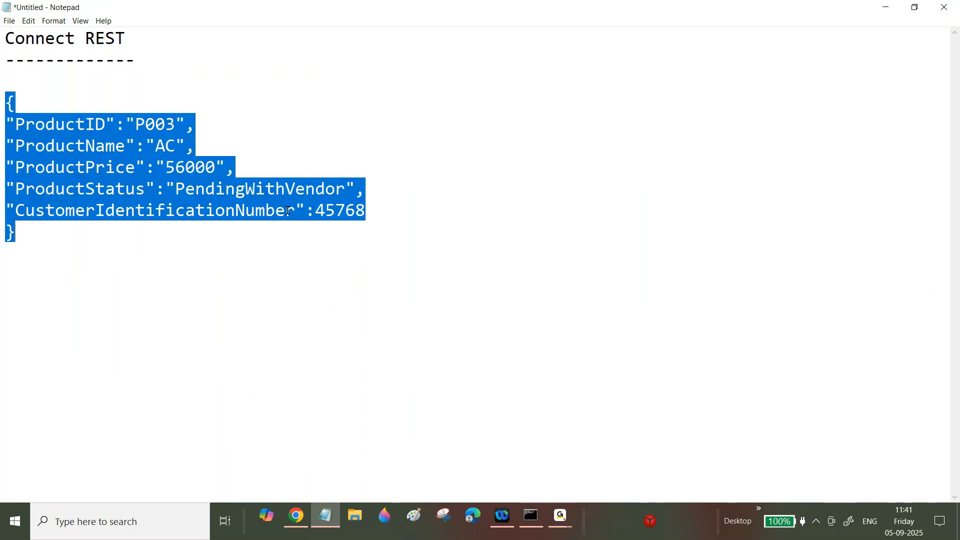
# - Browse the Integration-Services category and open the BCProduct Service REST record
pyautogui.click(296, 515)
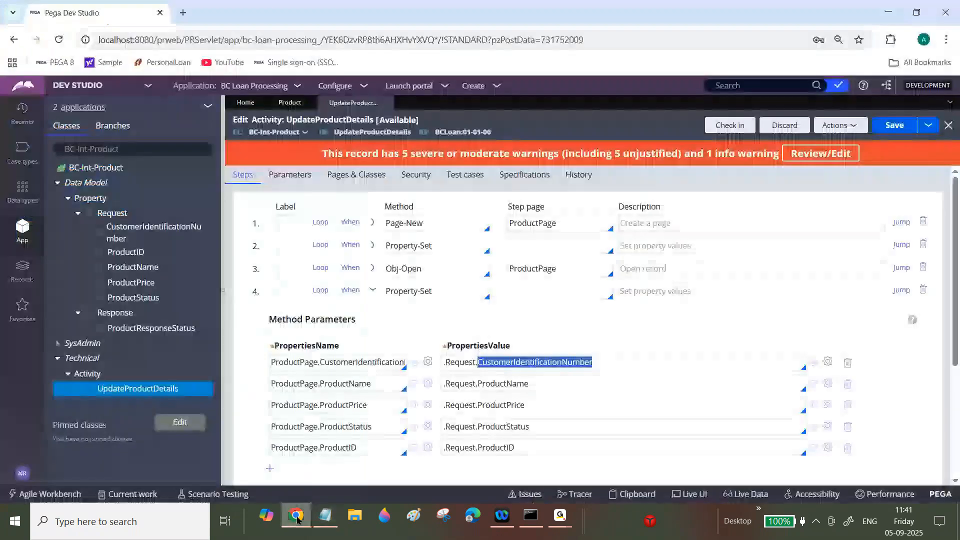
pyautogui.click(289, 102)
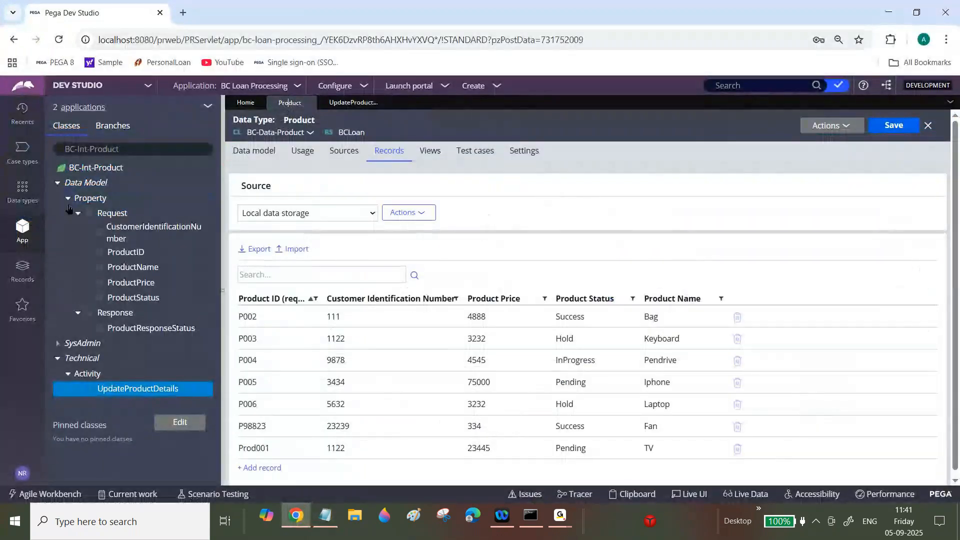
pyautogui.click(58, 183)
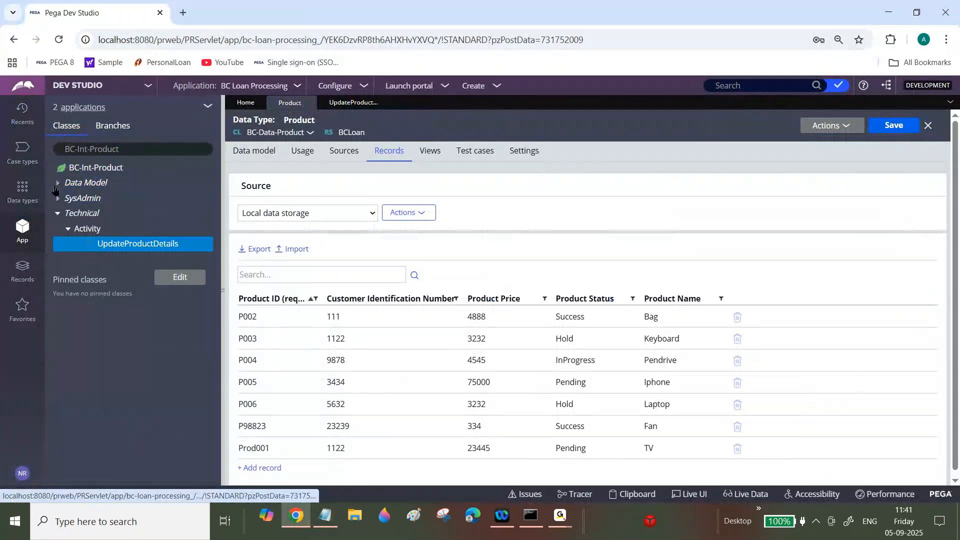
pyautogui.click(23, 269)
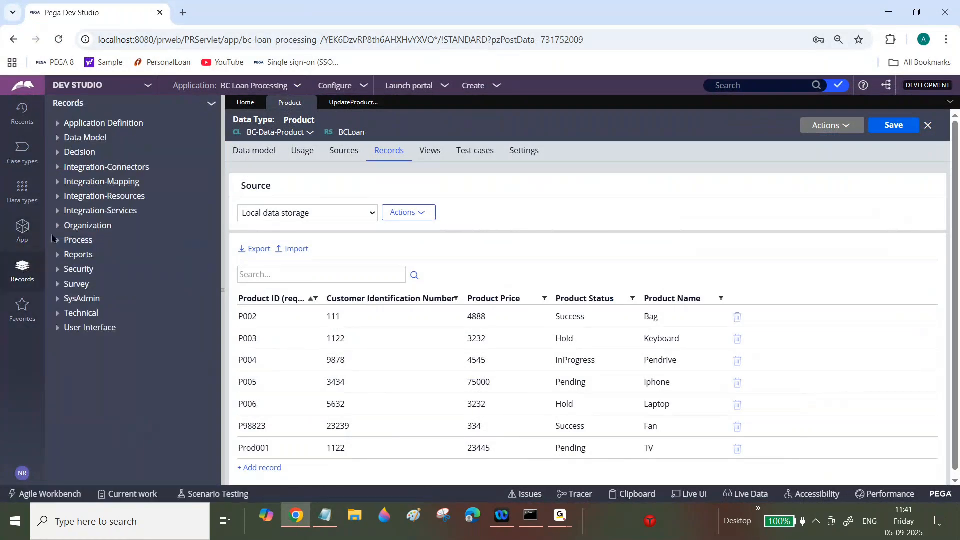
pyautogui.click(57, 198)
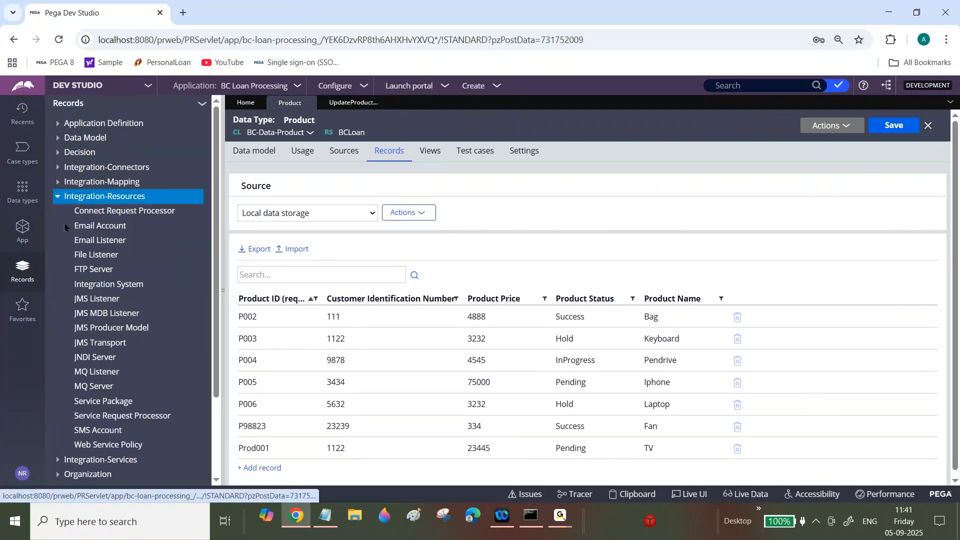
pyautogui.click(59, 212)
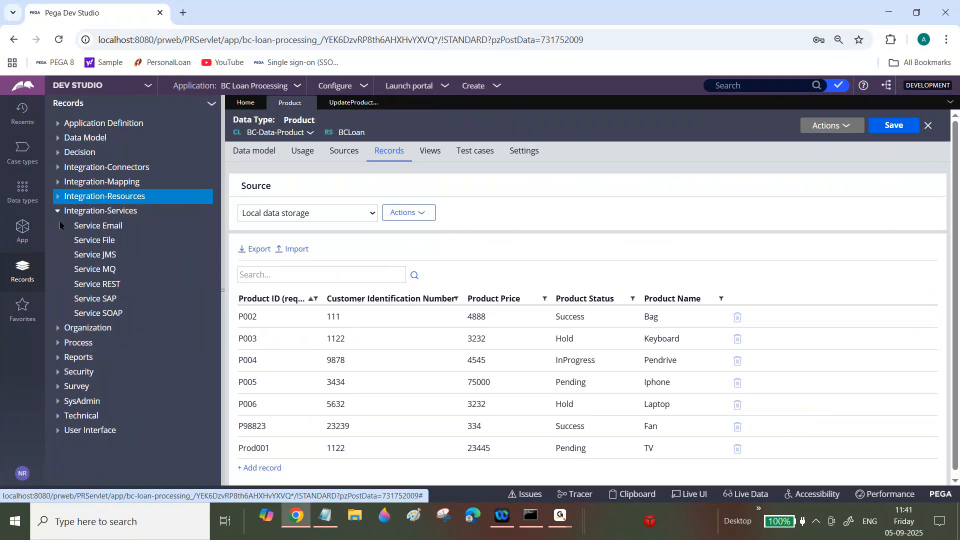
pyautogui.click(99, 286)
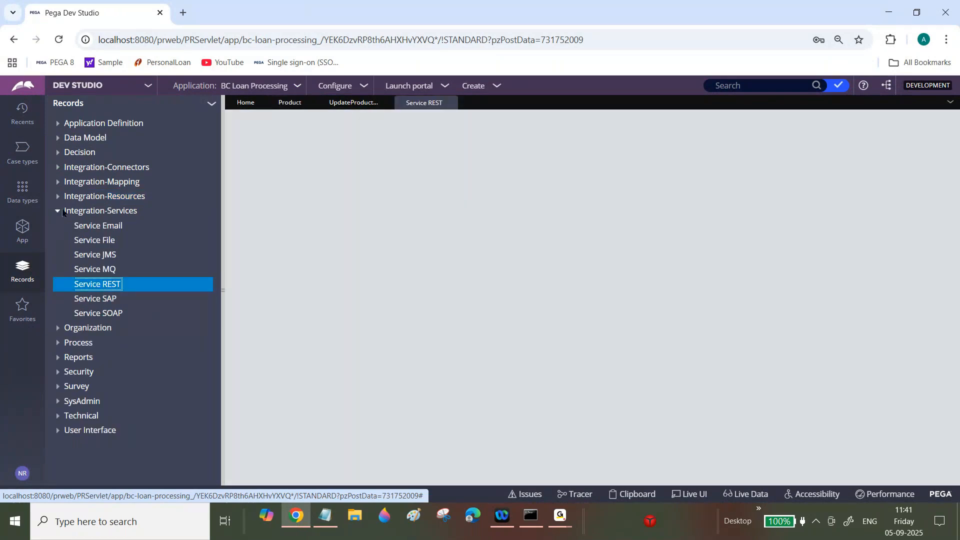
pyautogui.click(58, 210)
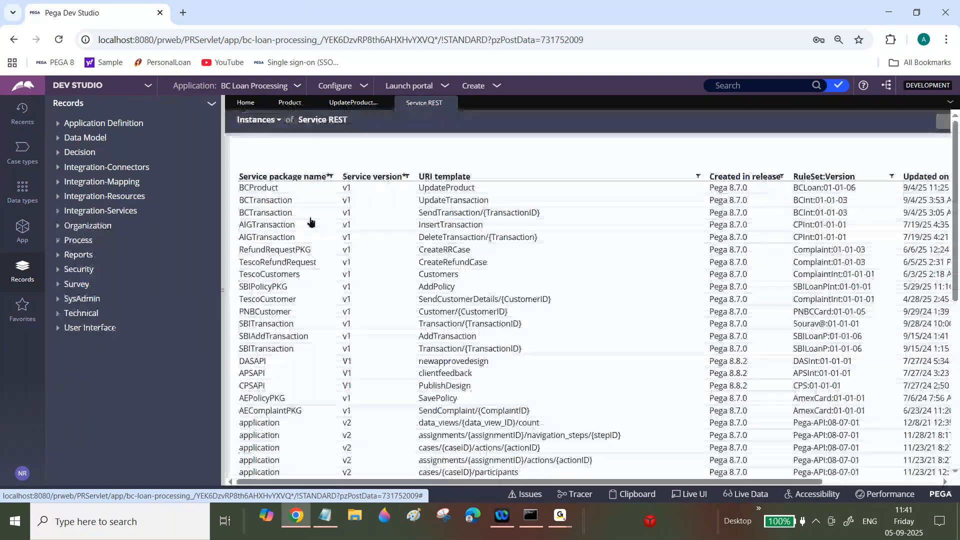
pyautogui.click(466, 193)
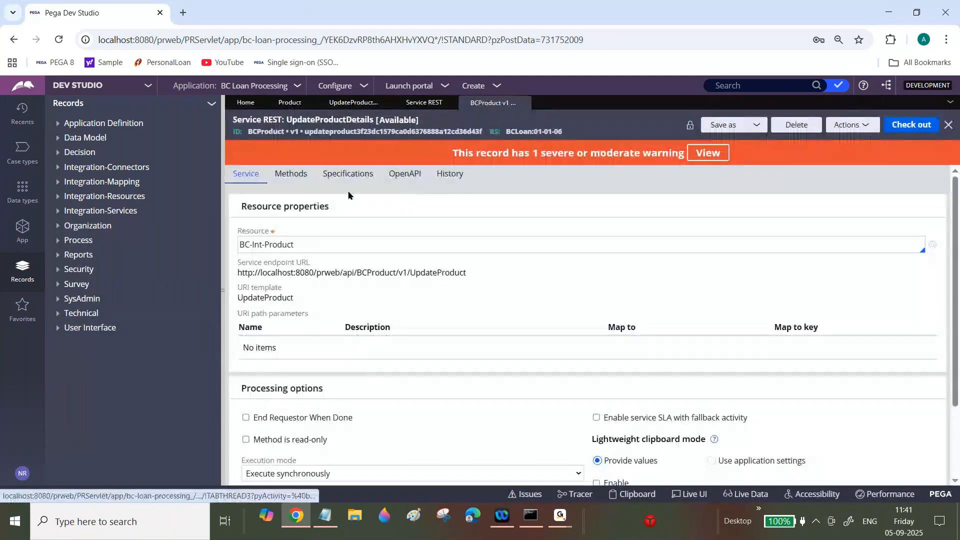
# - Expand the PUT method, open its UpdateProductDetails activity, then return to the service rule
pyautogui.click(306, 179)
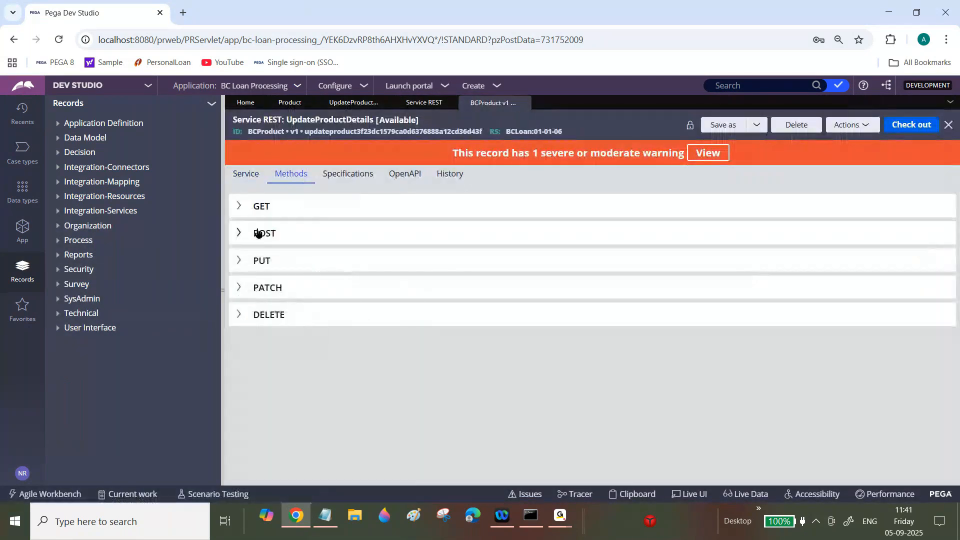
pyautogui.click(240, 260)
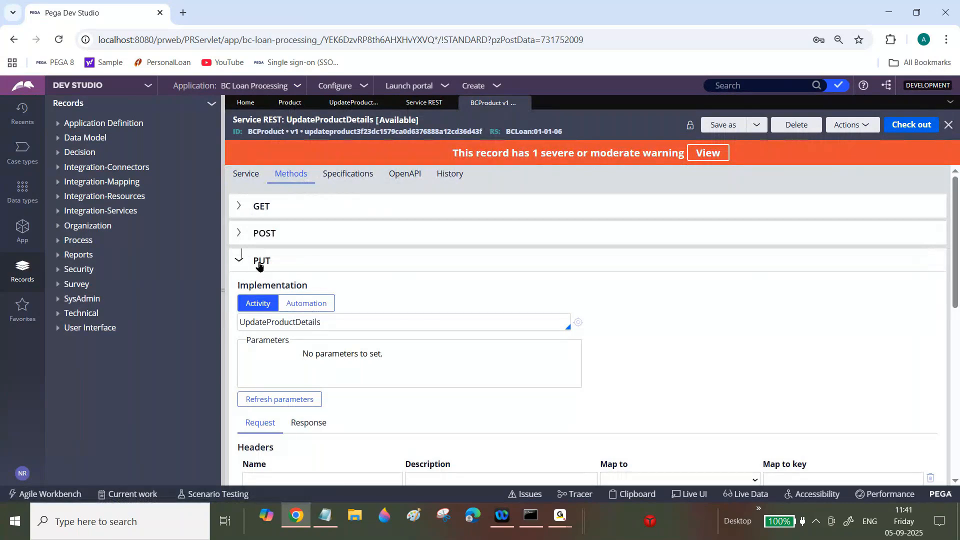
pyautogui.scroll(-1, 258, 266)
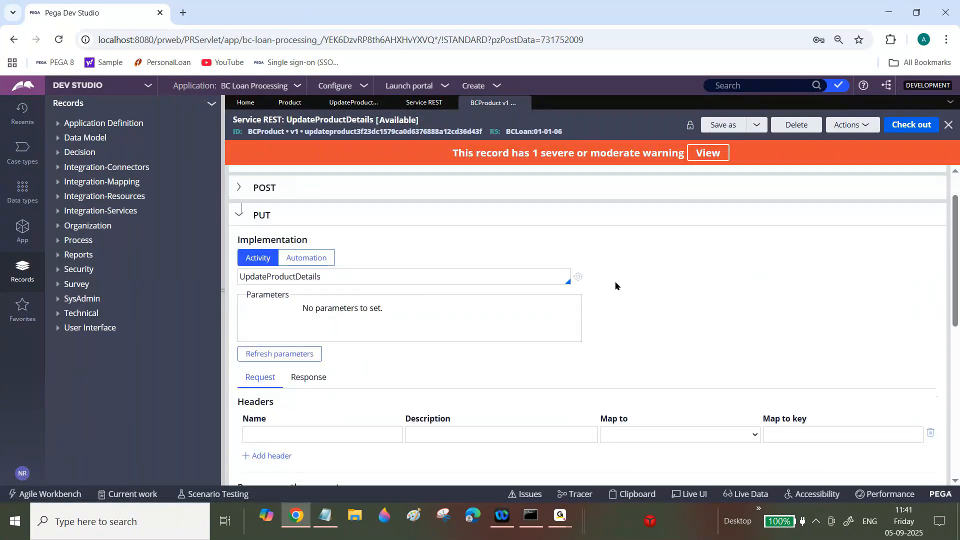
pyautogui.click(578, 276)
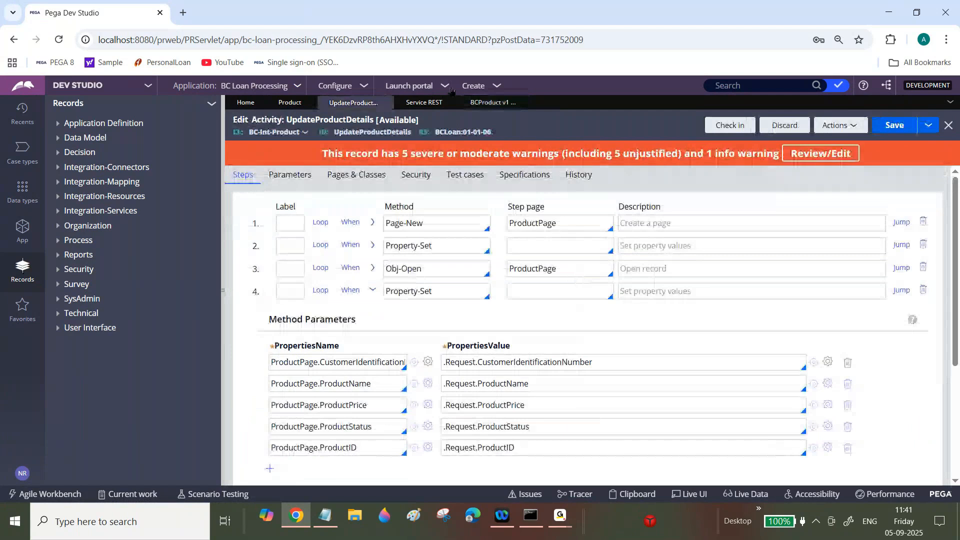
pyautogui.click(492, 102)
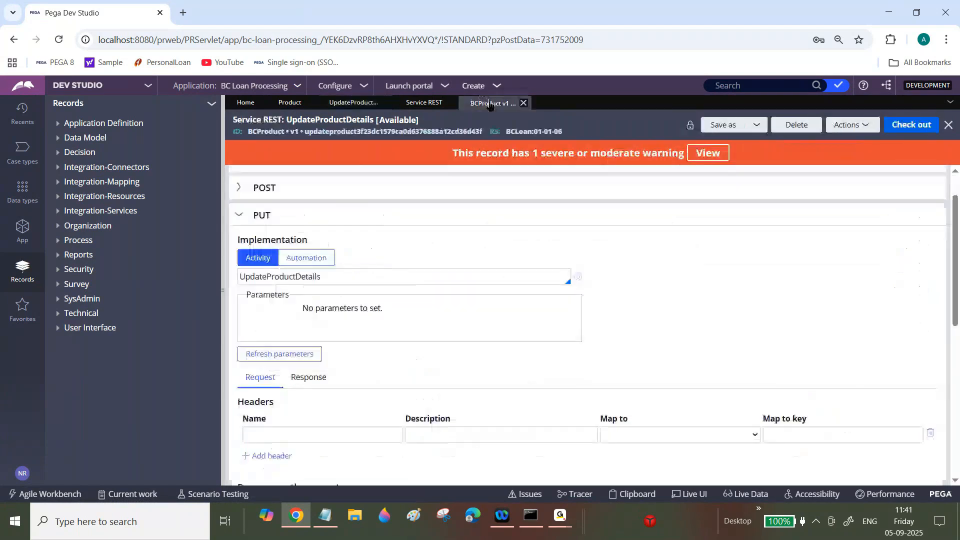
# - Inspect the PUT method's .Request message data and its response mapping
pyautogui.moveTo(957, 272); pyautogui.dragTo(957, 310)
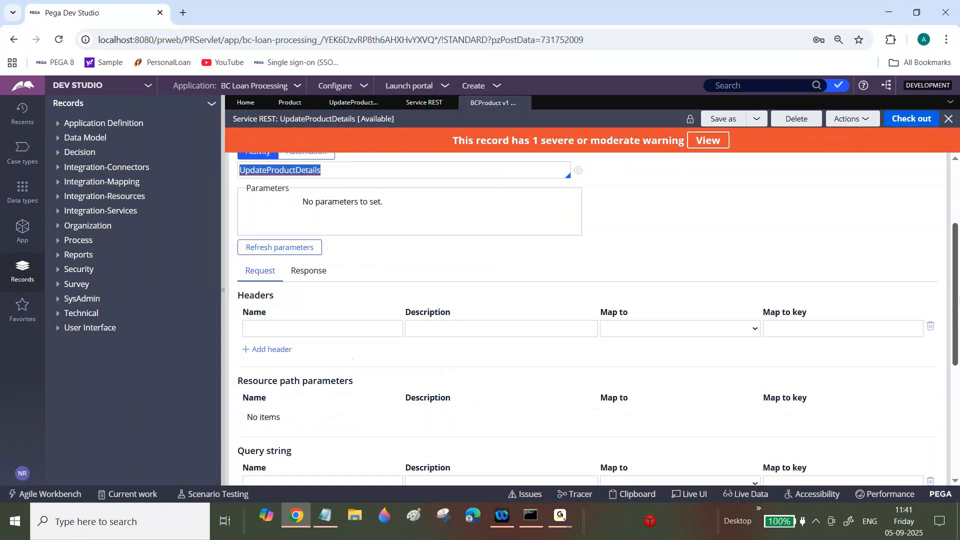
pyautogui.scroll(-5, 306, 369)
pyautogui.doubleClick(305, 371)
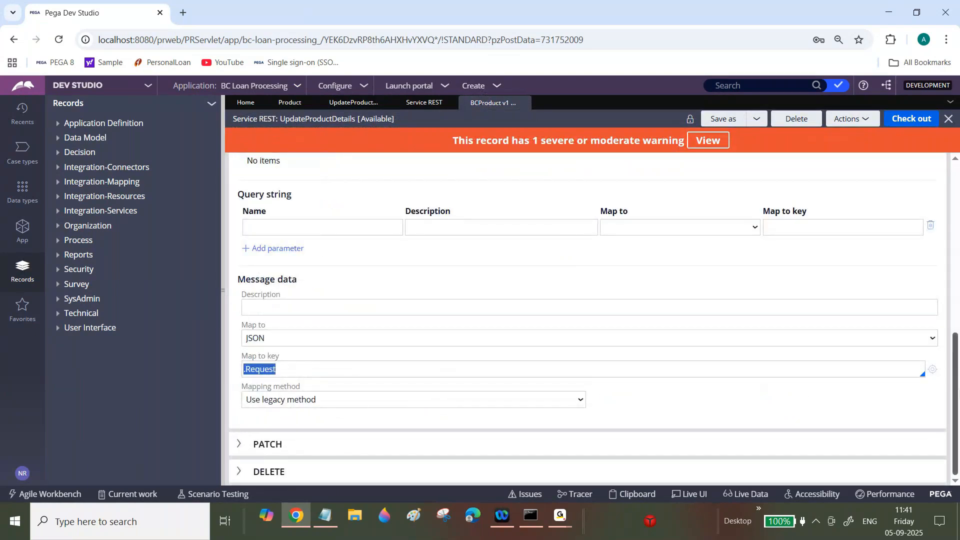
pyautogui.scroll(4, 954, 350)
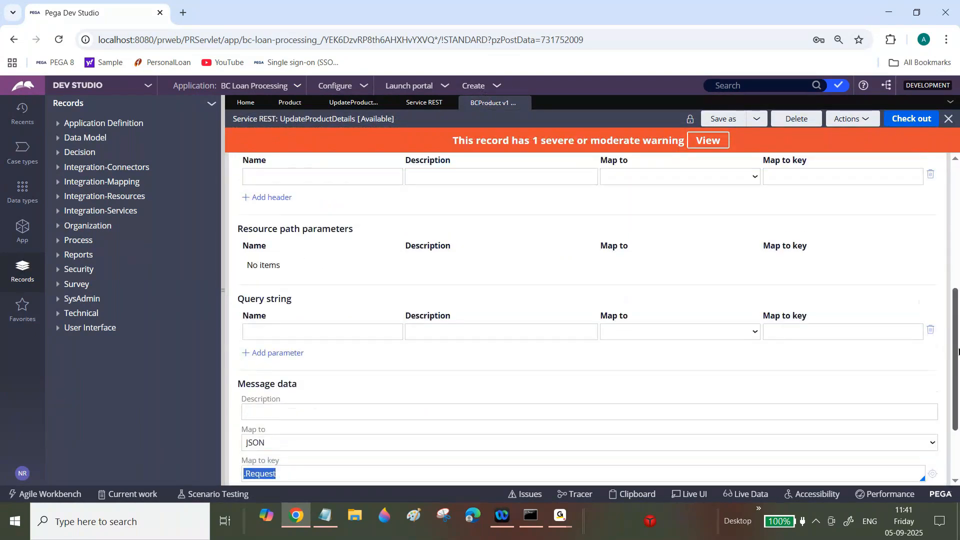
pyautogui.click(315, 214)
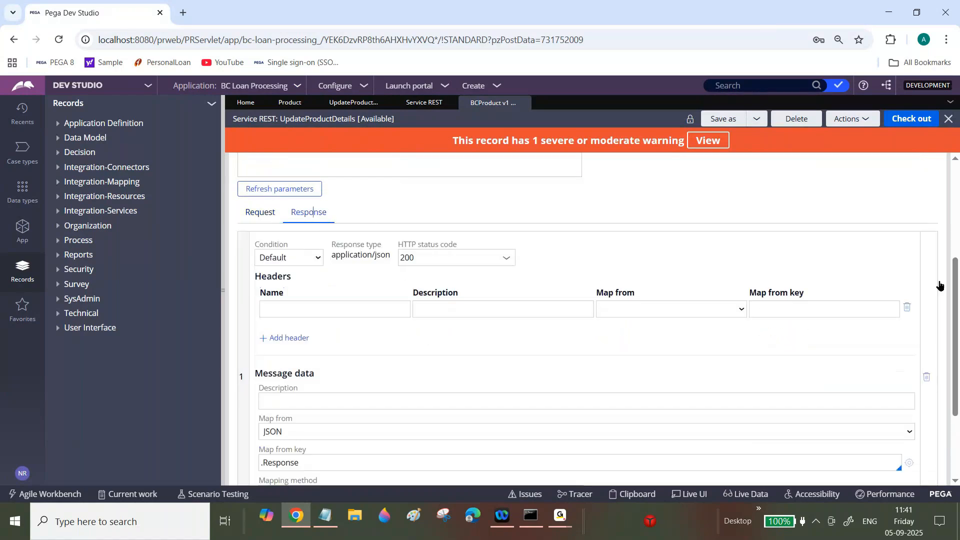
pyautogui.scroll(-1, 955, 325)
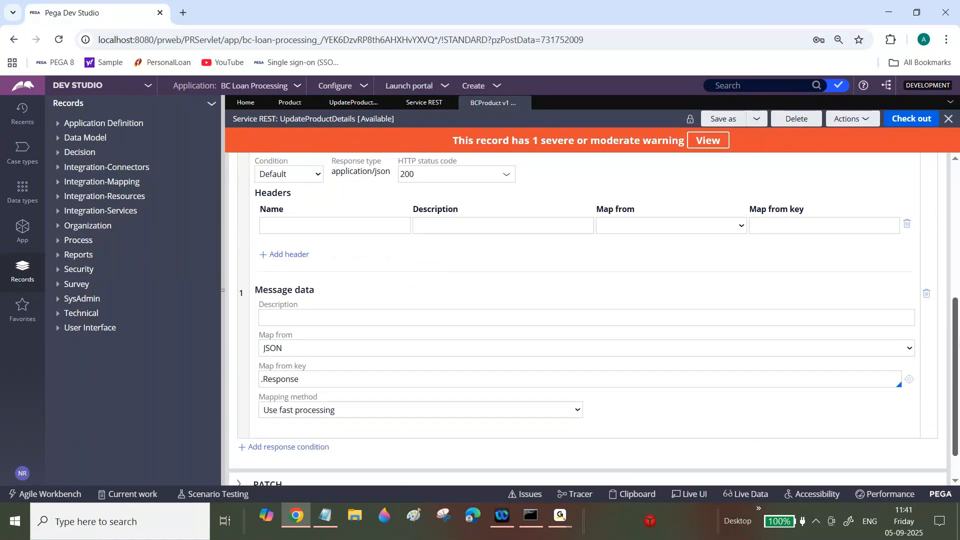
pyautogui.scroll(6, 954, 370)
pyautogui.click(852, 125)
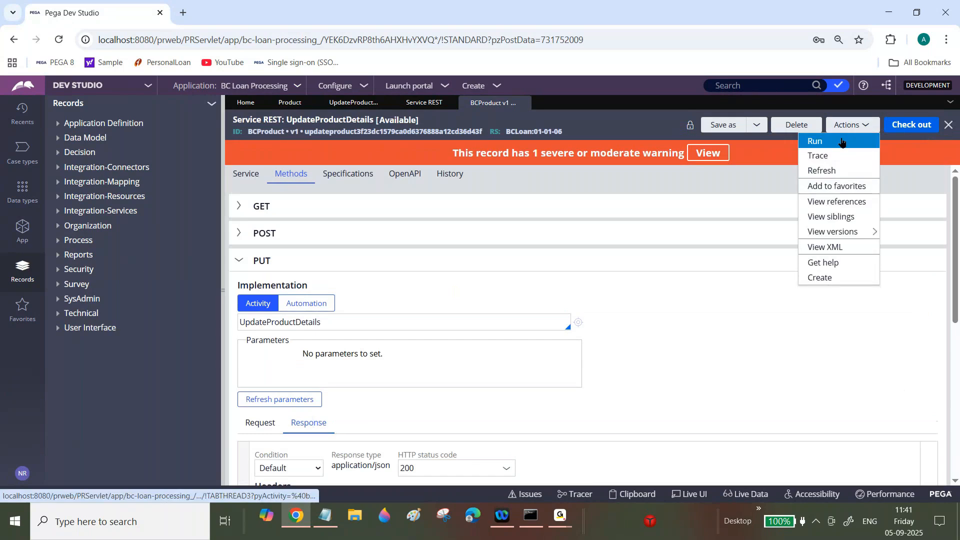
# - Run the service as PUT with the P003 product JSON pasted into the message buffer and execute it
pyautogui.click(817, 139)
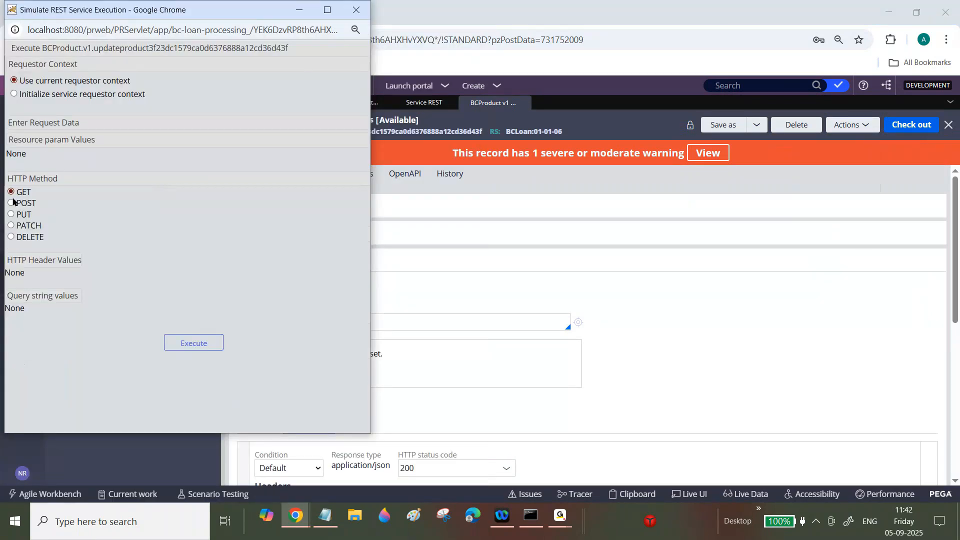
pyautogui.click(11, 214)
pyautogui.click(71, 350)
pyautogui.write('{ "ProductID":"P003", "ProductName":"AC", "ProductPrice":"56000", "ProductStatus":"PendingWithVendor", "CustomerIdentificationNumber":45768 }')
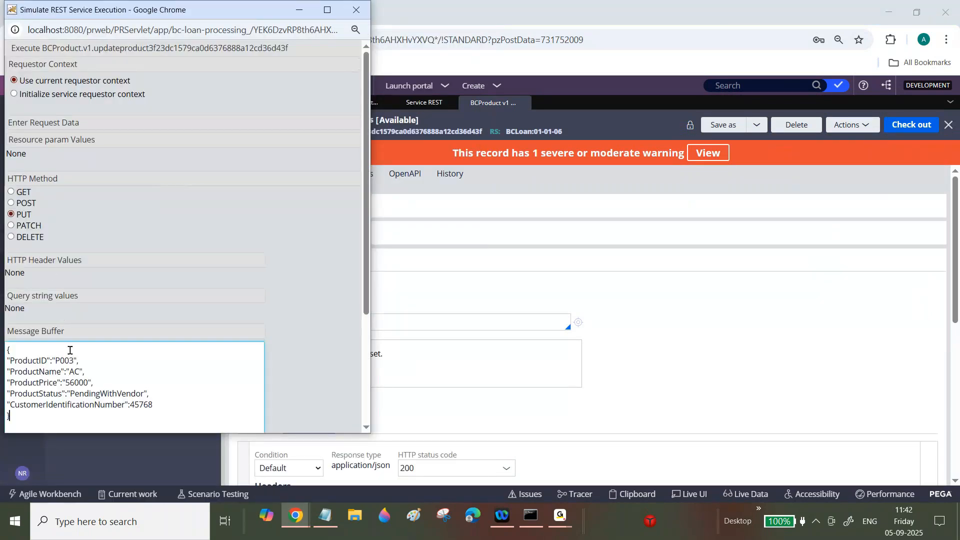
pyautogui.scroll(-1, 359, 266)
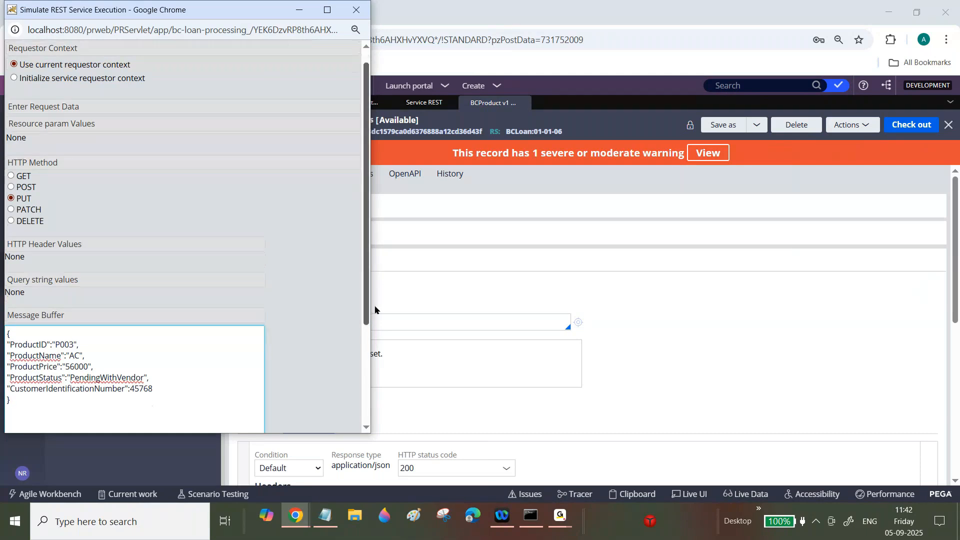
pyautogui.scroll(-5, 374, 309)
pyautogui.click(183, 415)
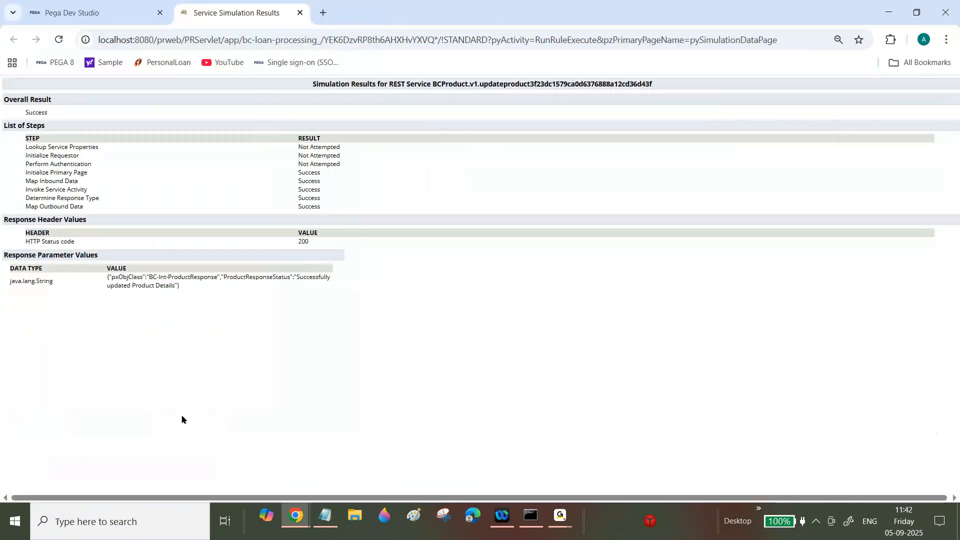
# - Refresh the Product records to confirm P003 shows AC, 56000, PendingWithVendor
pyautogui.click(71, 5)
pyautogui.click(289, 102)
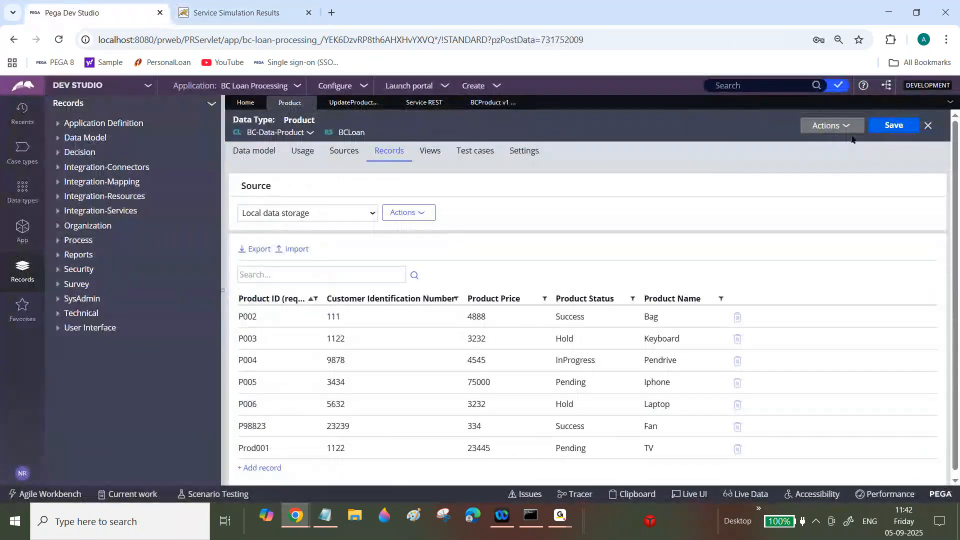
pyautogui.click(846, 133)
pyautogui.click(836, 145)
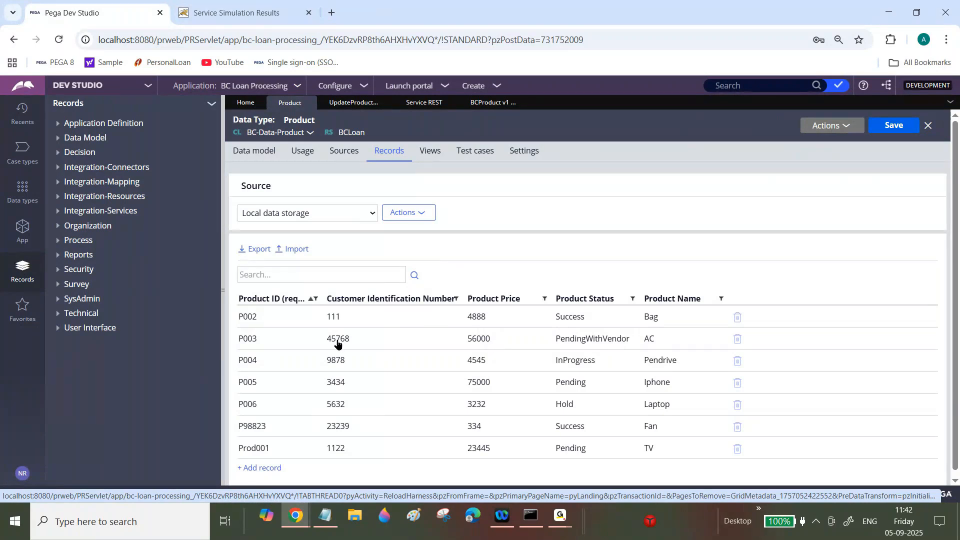
# - Close the service simulation window and results tab, collapse the navigation, and list open tabs
pyautogui.click(560, 520)
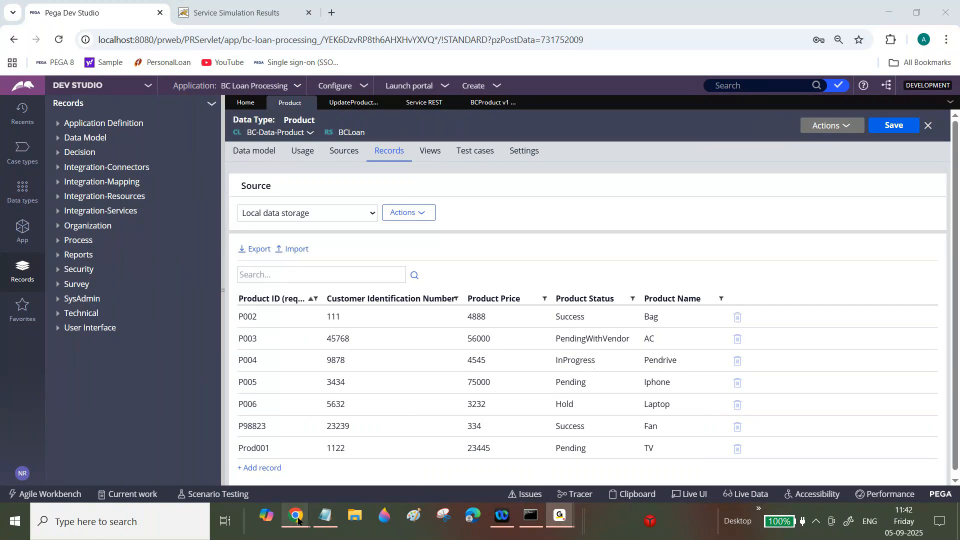
pyautogui.moveTo(294, 518)
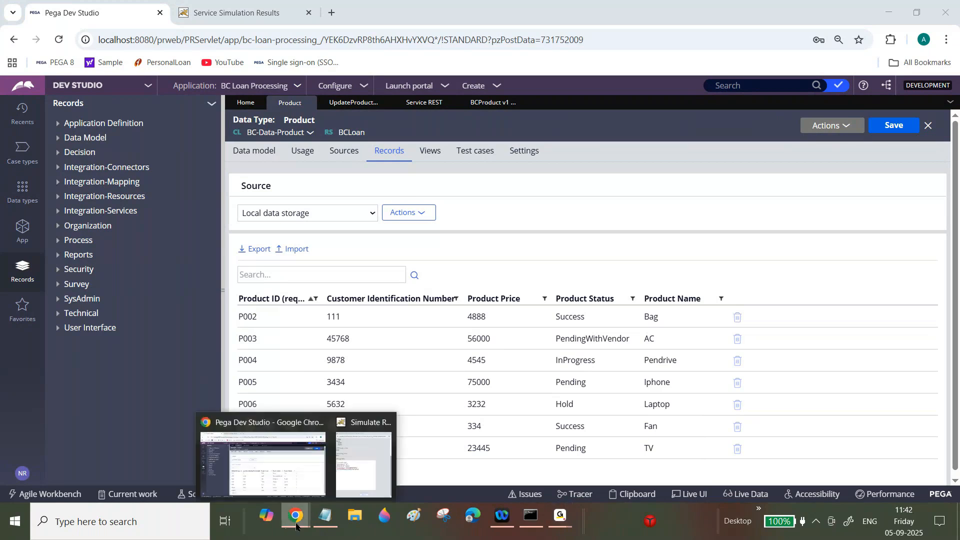
pyautogui.click(385, 423)
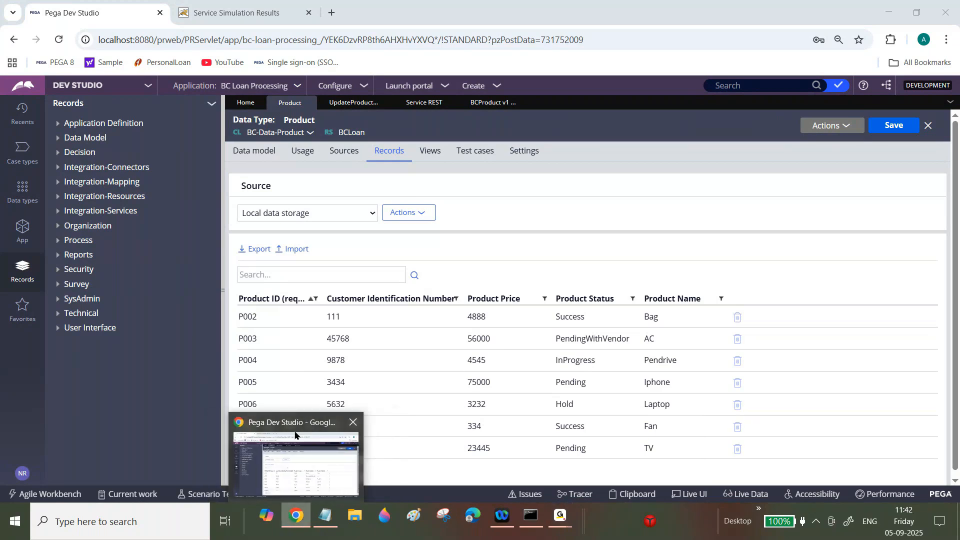
pyautogui.click(307, 12)
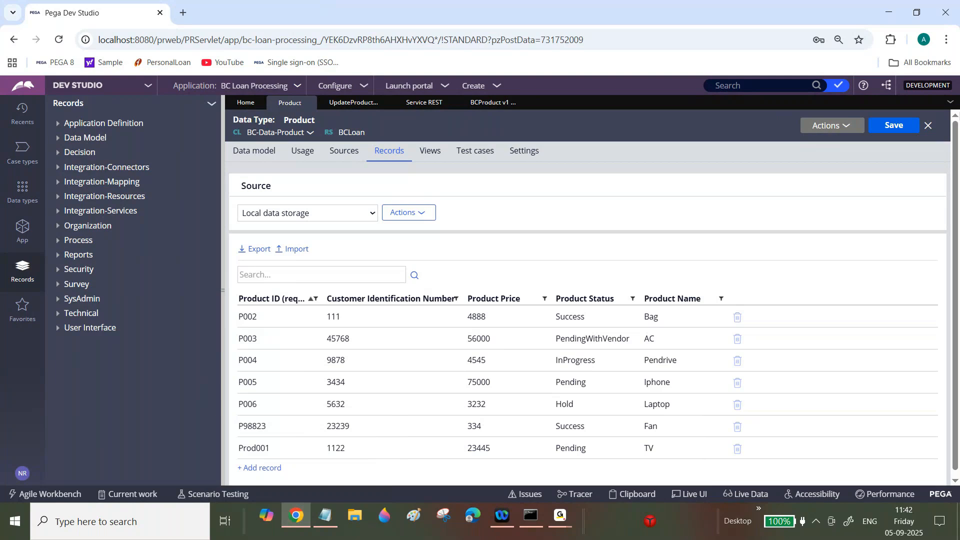
pyautogui.click(224, 249)
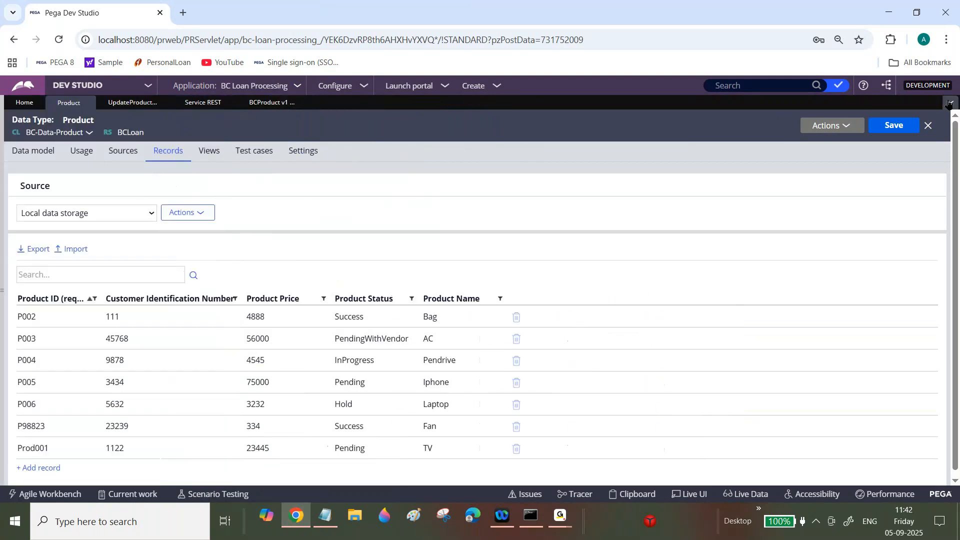
pyautogui.click(948, 103)
# - Close all open rule tabs, then cut the pasted JSON block from the Notepad draft
pyautogui.click(905, 188)
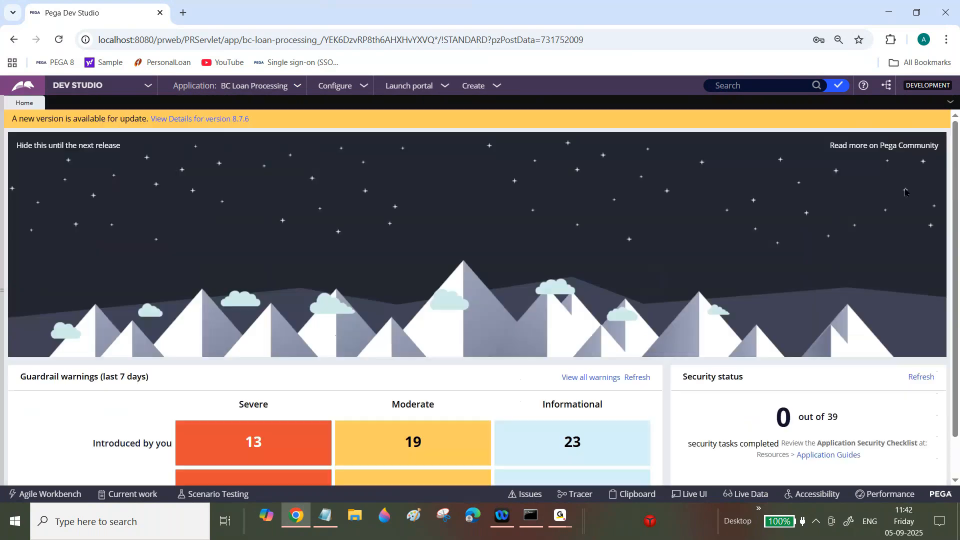
pyautogui.click(325, 516)
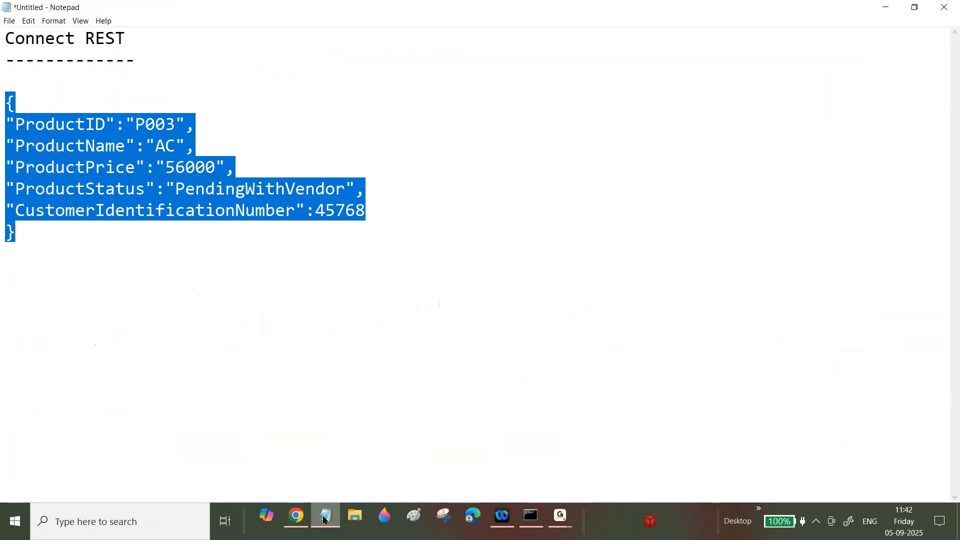
pyautogui.hotkey('ctrl', 'x')
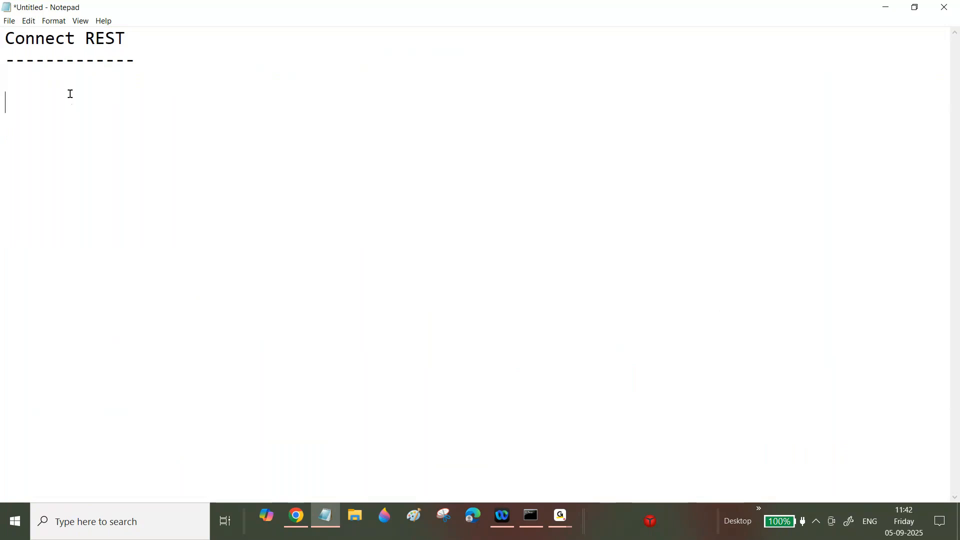
pyautogui.moveTo(7, 39); pyautogui.dragTo(157, 38)
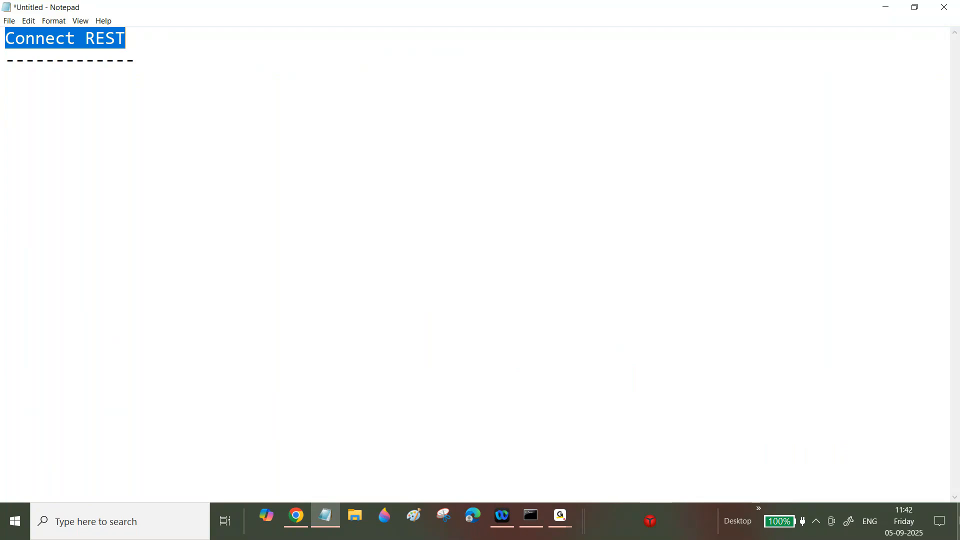
# - Open the integrations notes file, maximize it, and select the Connectors explanation and diagram
pyautogui.hotkey('alt', 'Tab')
pyautogui.click(958, 529)
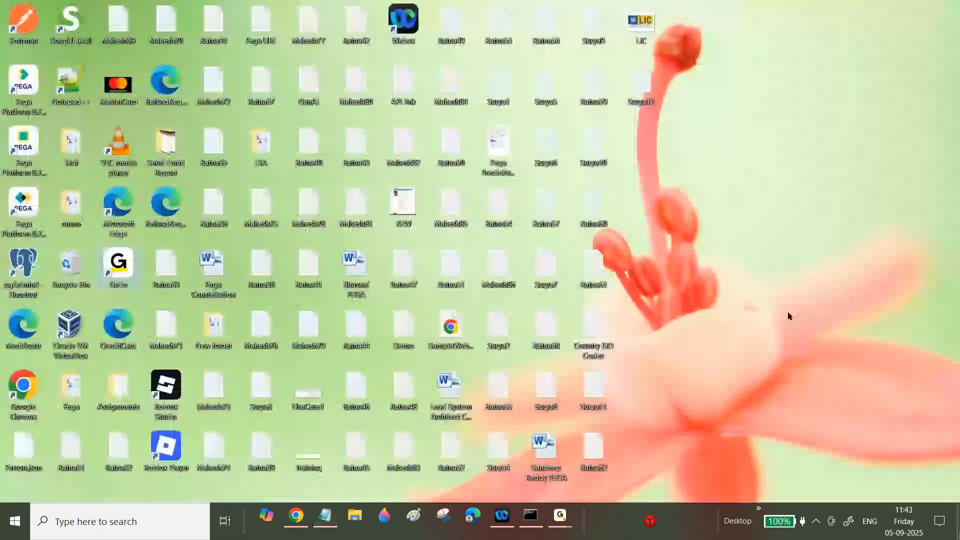
pyautogui.doubleClick(597, 95)
pyautogui.click(791, 169)
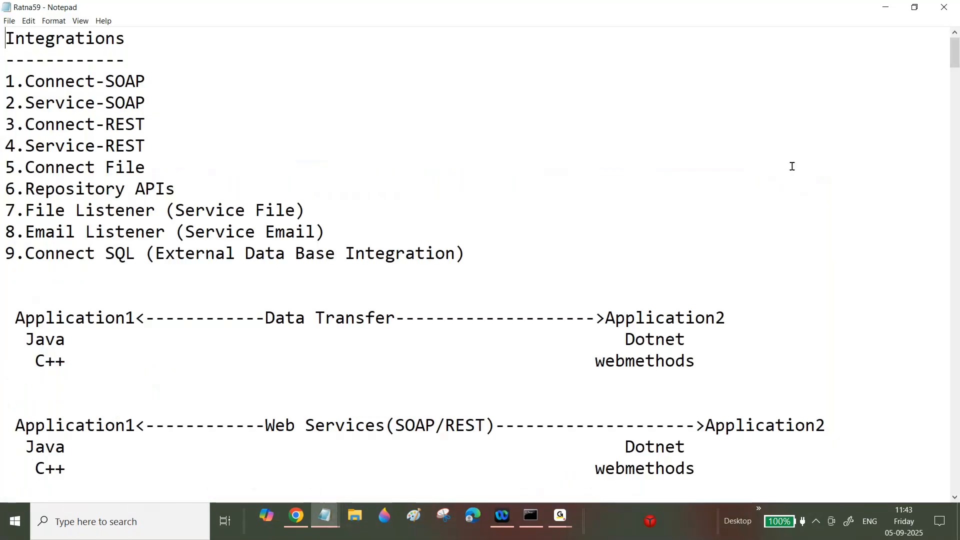
pyautogui.moveTo(954, 55); pyautogui.dragTo(927, 168)
pyautogui.moveTo(927, 168); pyautogui.dragTo(926, 84)
pyautogui.moveTo(6, 168); pyautogui.dragTo(719, 323)
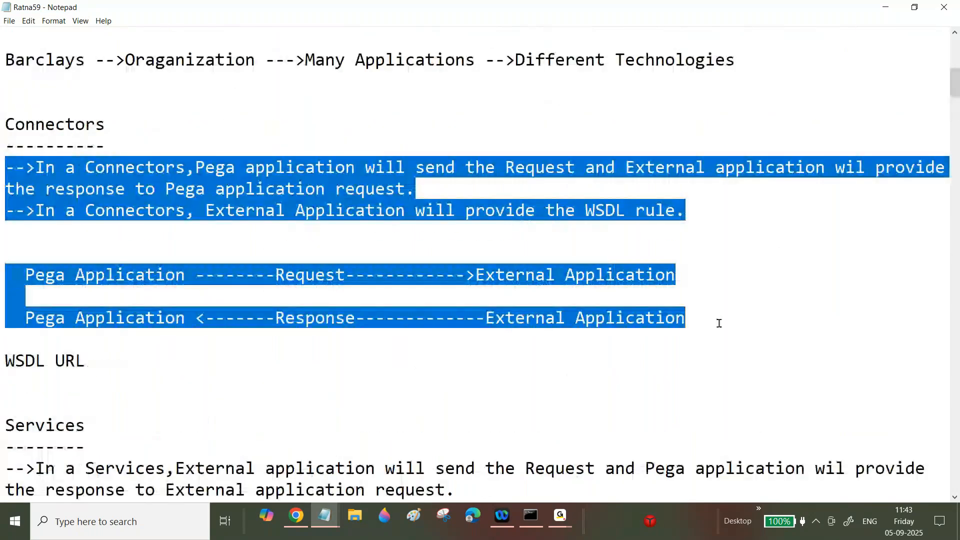
pyautogui.press('super+d')
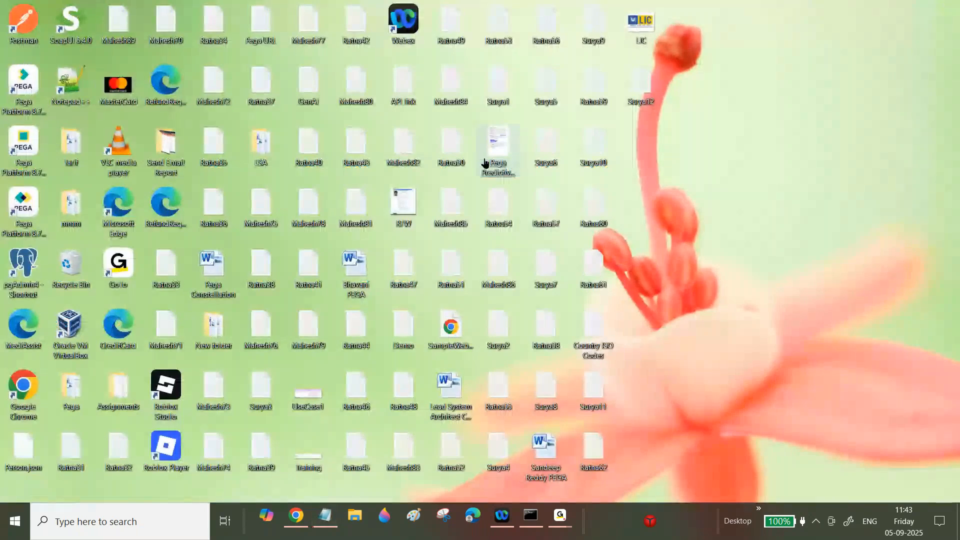
# - Paste the Connectors notes below the Connect REST heading and change 'Connectors' to 'Connect SOAP'
pyautogui.click(325, 515)
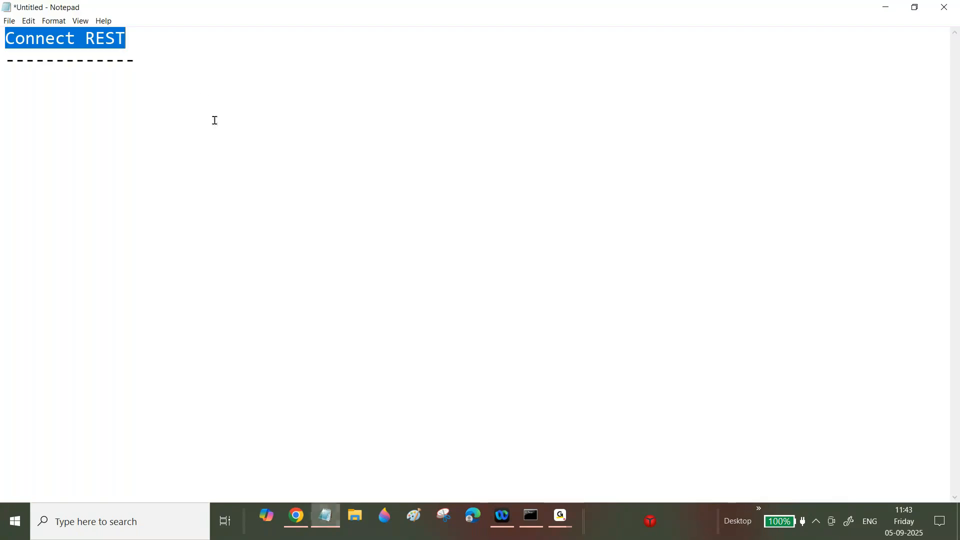
pyautogui.click(196, 72)
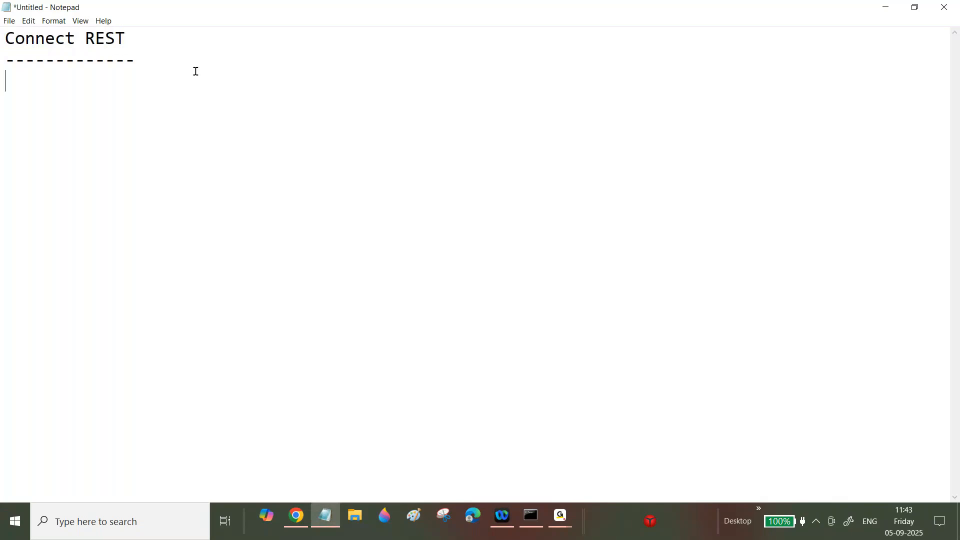
pyautogui.hotkey('ctrl', 'v')
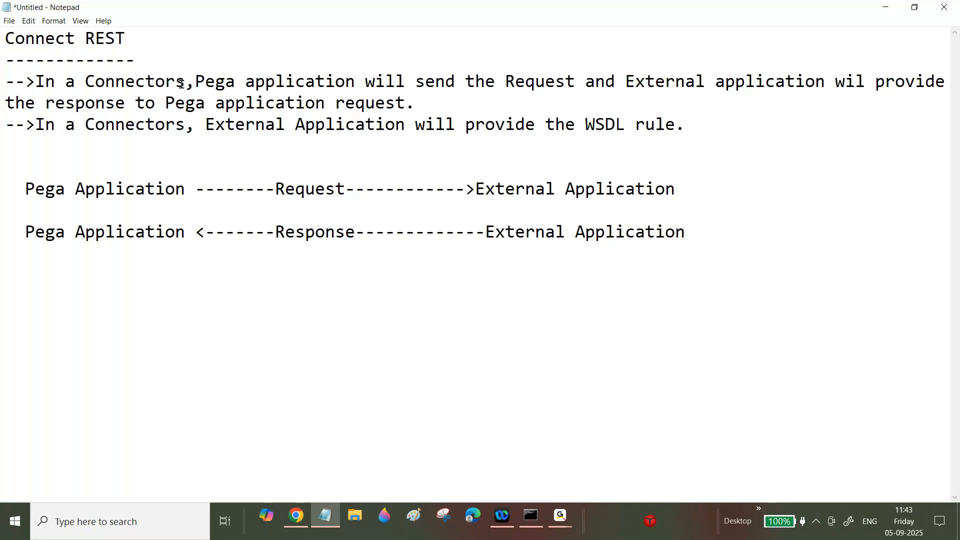
pyautogui.moveTo(181, 84); pyautogui.dragTo(158, 81)
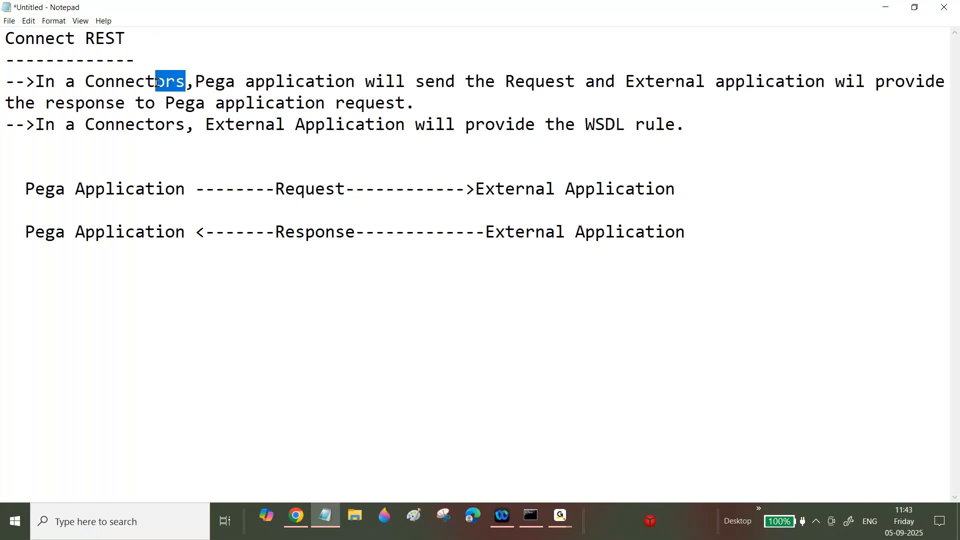
pyautogui.press('BackSpace')
pyautogui.write('SOAP')
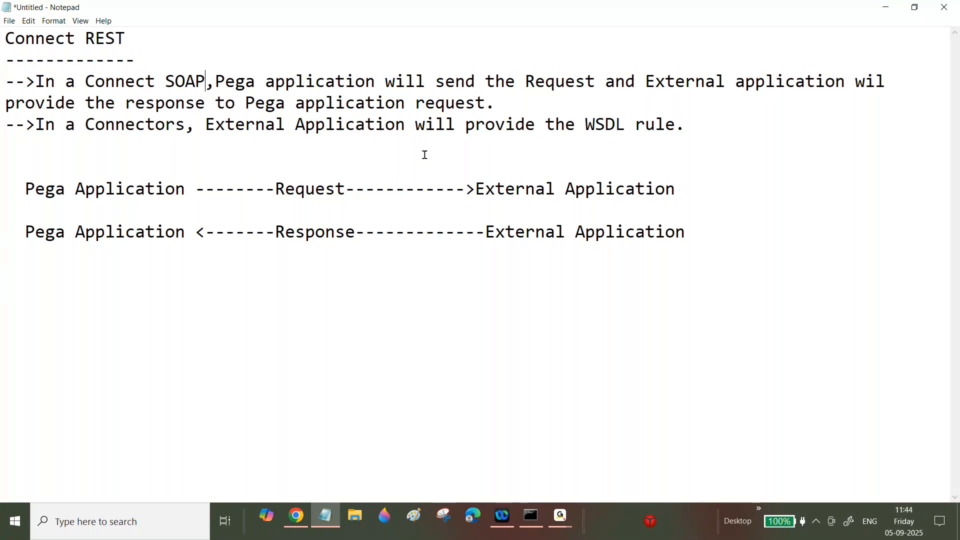
# - Add 'JSON' before Request and Response on the diagram arrows
pyautogui.click(260, 191)
pyautogui.write('JSON')
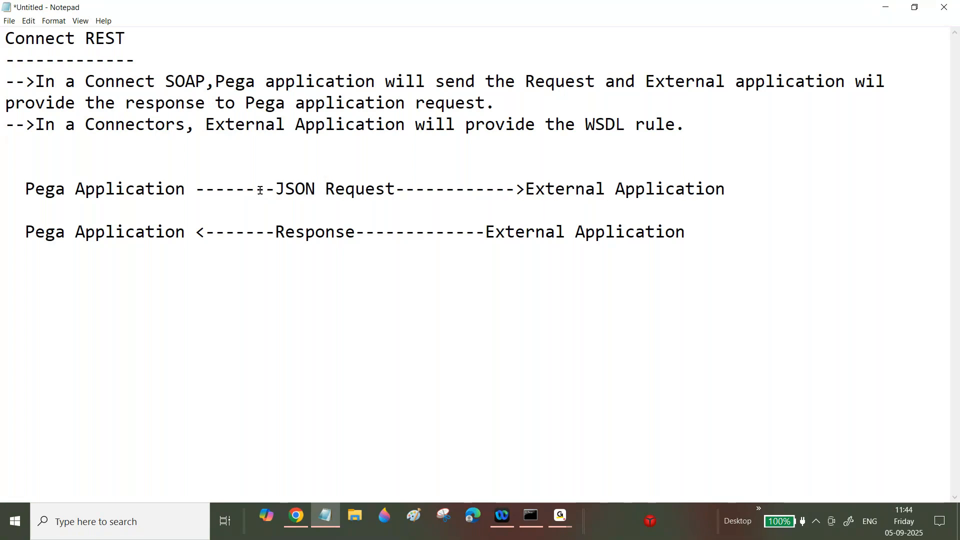
pyautogui.click(276, 232)
pyautogui.write('JS')
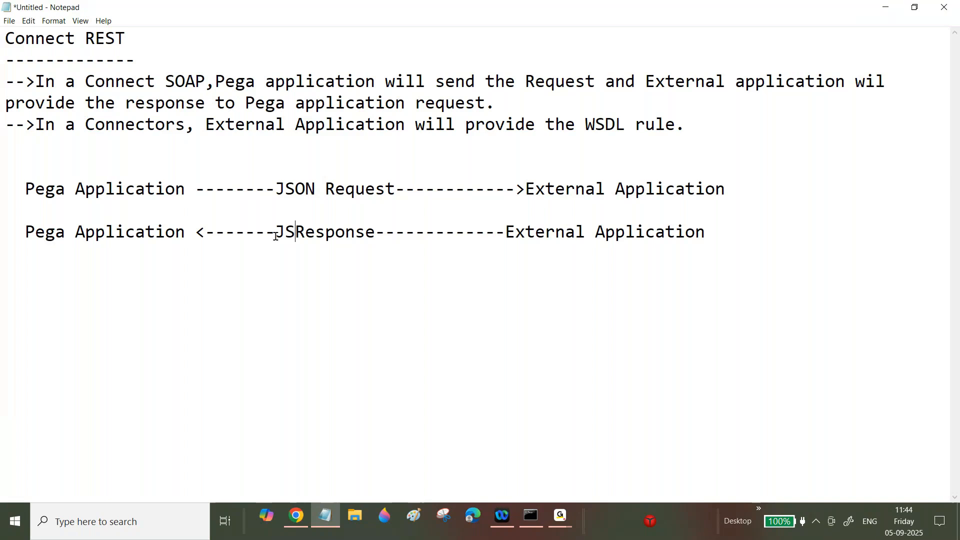
pyautogui.write('ON')
# - Replace Connectors and SOAP with REST in both sentences and remove the extra blank line
pyautogui.click(184, 126)
pyautogui.press('BackSpace')
pyautogui.press('BackSpace')
pyautogui.press('BackSpace')
pyautogui.write('S')
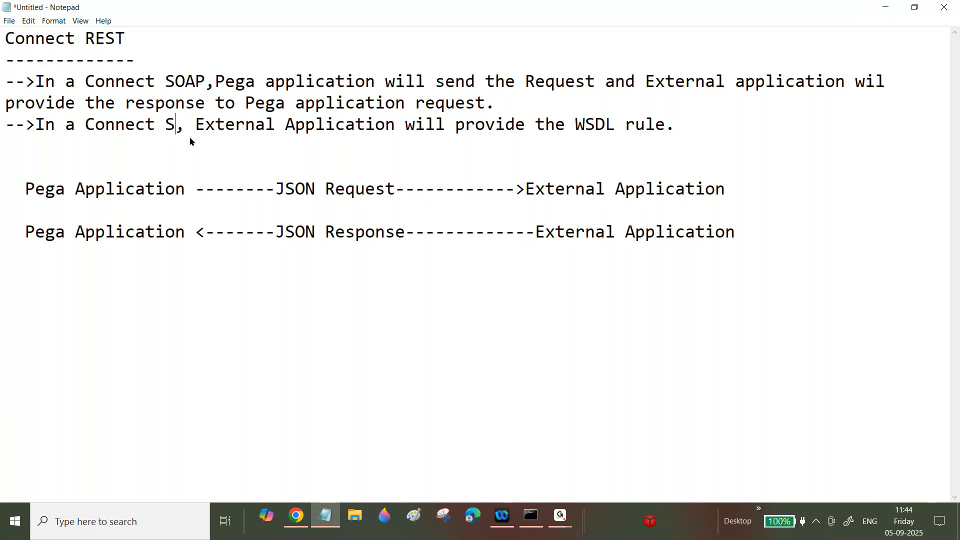
pyautogui.press('BackSpace')
pyautogui.write('REST')
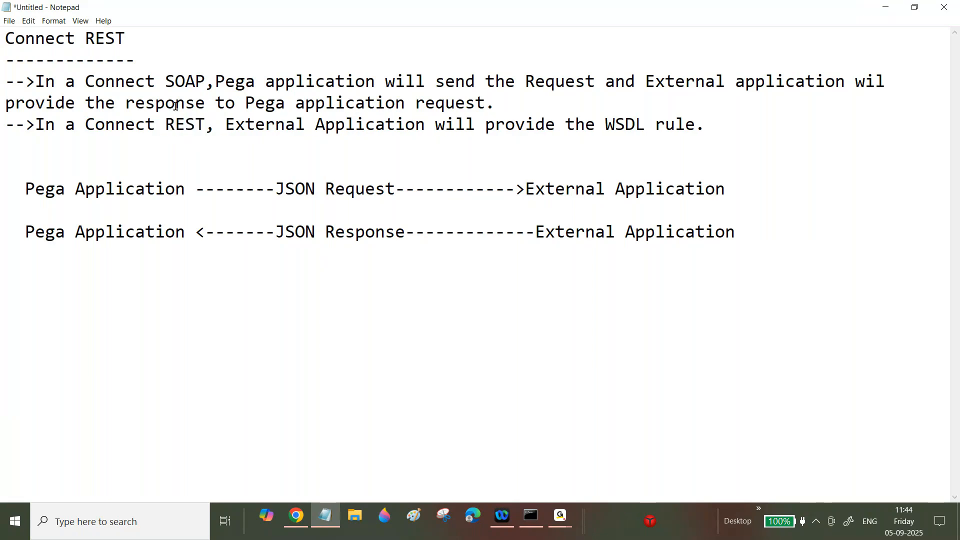
pyautogui.moveTo(205, 81); pyautogui.dragTo(169, 80)
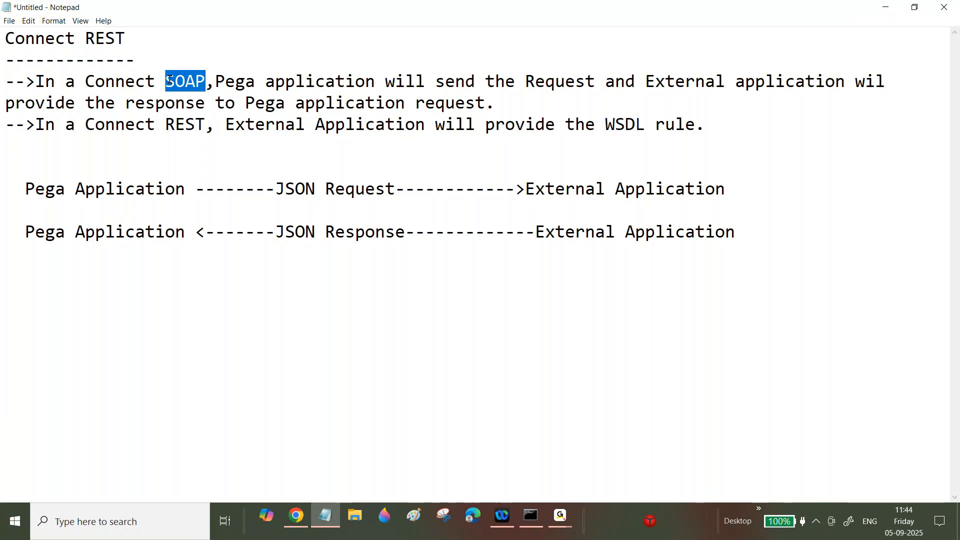
pyautogui.write('REST')
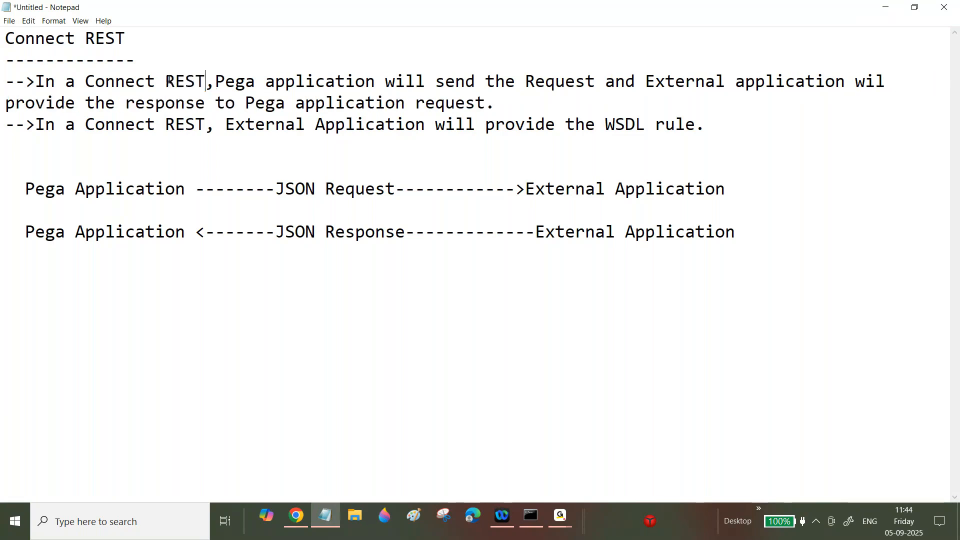
pyautogui.click(15, 157)
pyautogui.press('BackSpace')
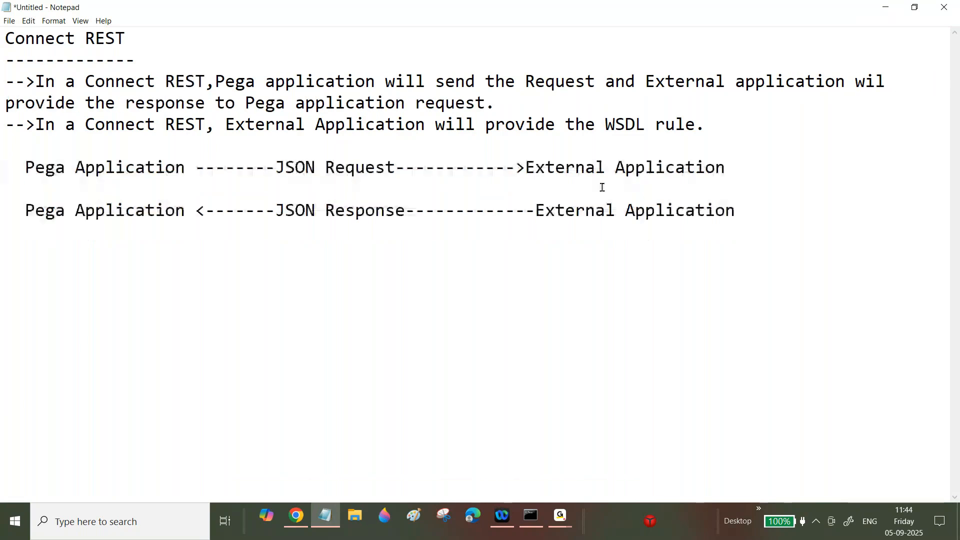
# - Below the diagram, type '-->In a Connect REST we will create below rules' and '1.Create Request parameters'
pyautogui.click(766, 213)
pyautogui.press('Return')
pyautogui.press('Return')
pyautogui.write('-->In a Connect REST we will create below rules')
pyautogui.press('Return')
pyautogui.press('Return')
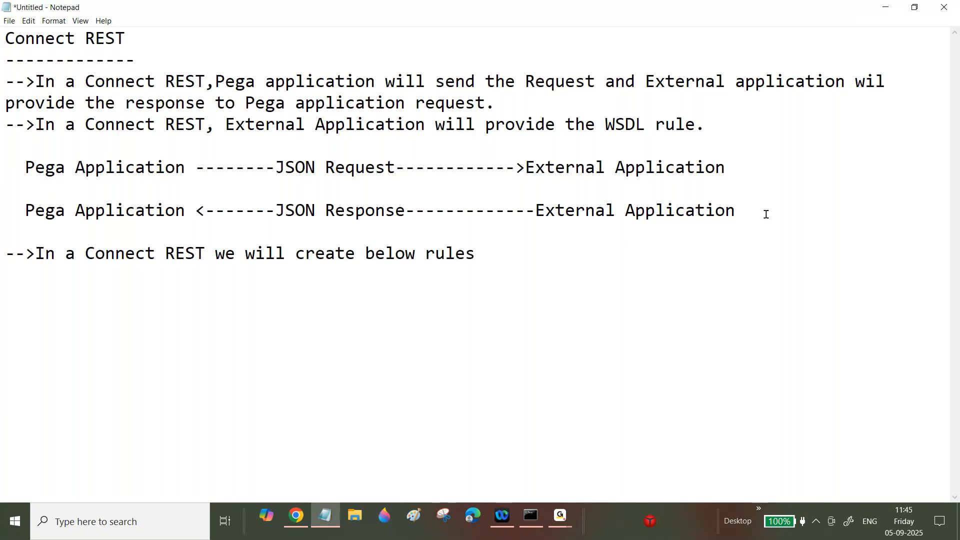
pyautogui.write('1')
pyautogui.press('BackSpace')
pyautogui.write('1.S')
pyautogui.press('BackSpace')
pyautogui.write('Create Request parameters')
pyautogui.press('Return')
pyautogui.press('Return')
# - Type rules 2–6: Response Parameters, Request and Response Data Transforms, Connect REST rule, Activity or DataPage
pyautogui.write('2.Create Response Parameters')
pyautogui.press('Return')
pyautogui.press('Return')
pyautogui.write('3.')
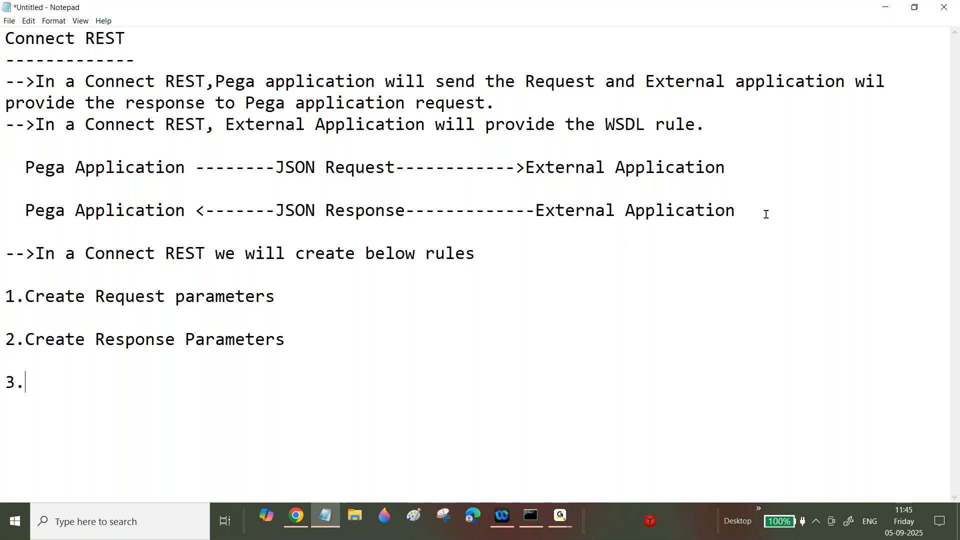
pyautogui.write('Create Requ')
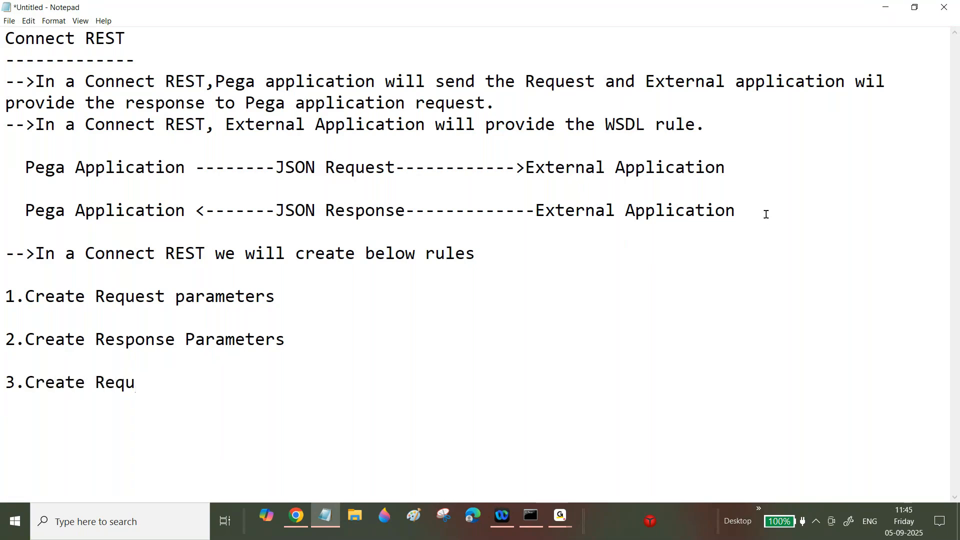
pyautogui.write('est Data Transform')
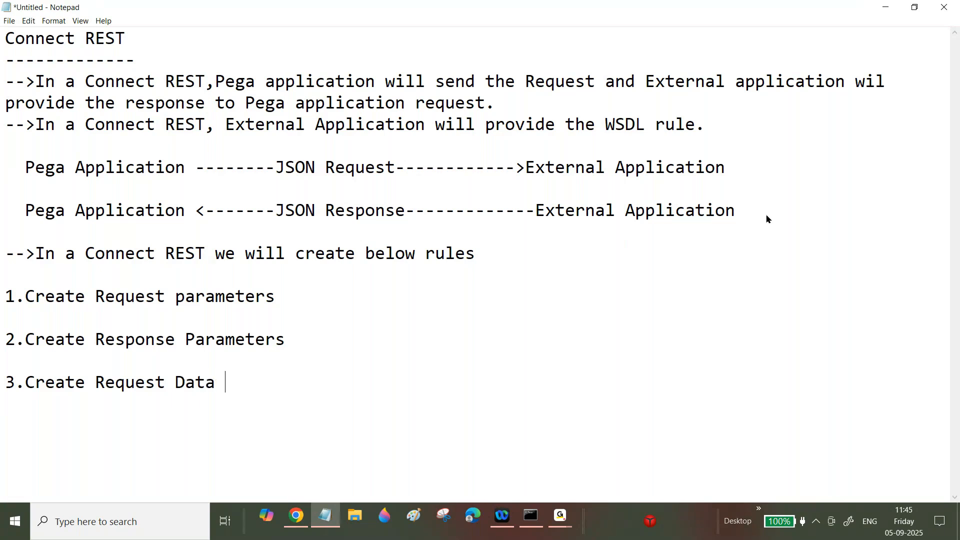
pyautogui.press('Return')
pyautogui.press('Return')
pyautogui.write('4.Cr')
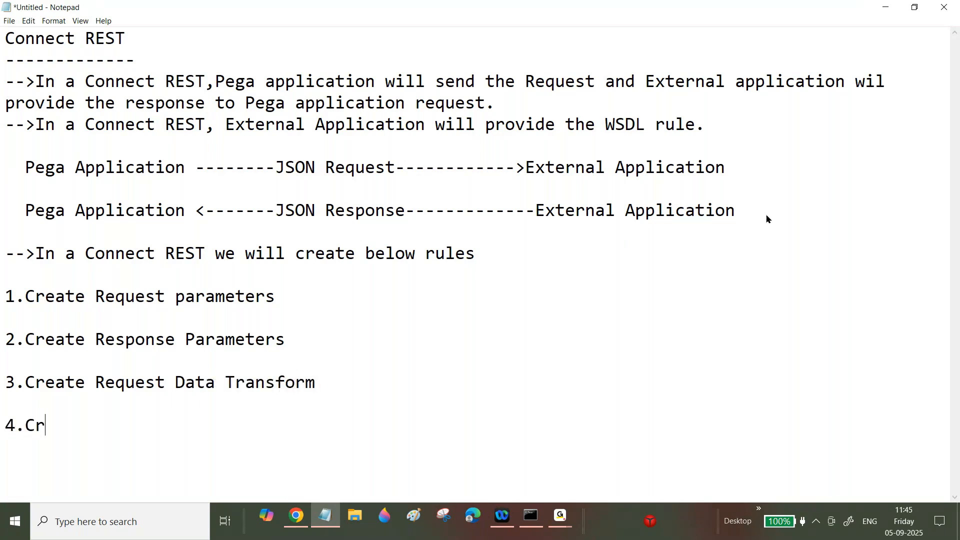
pyautogui.write('eate Resp')
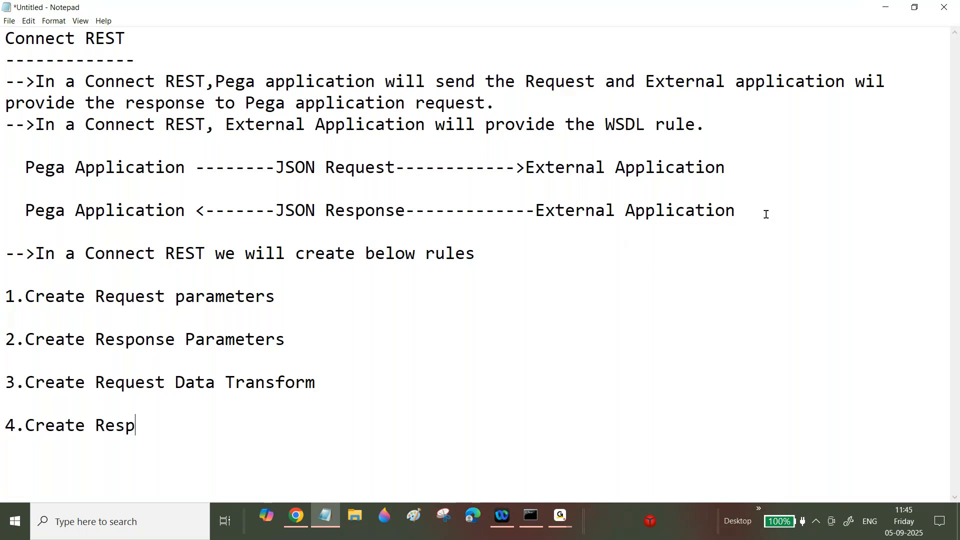
pyautogui.write('onse Data T')
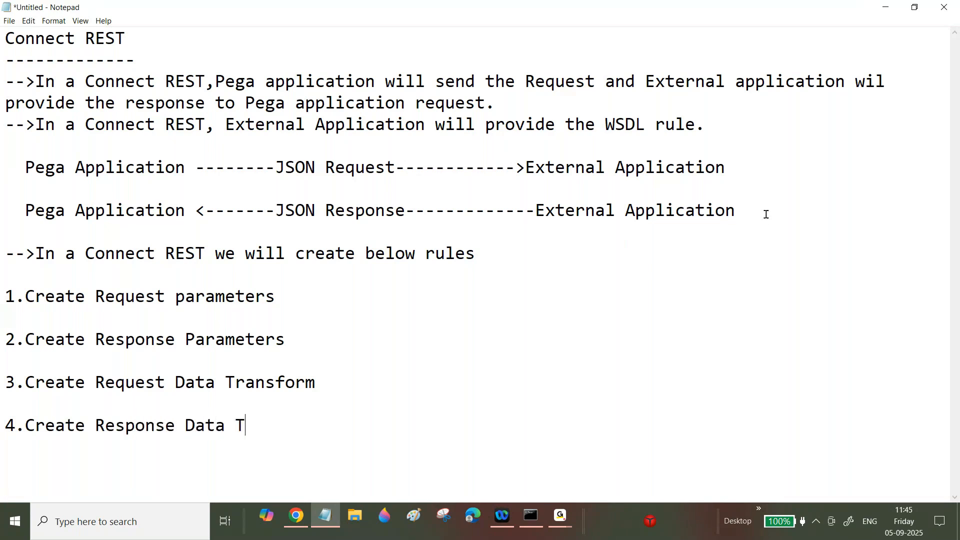
pyautogui.write('ransform')
pyautogui.press('Return')
pyautogui.press('Return')
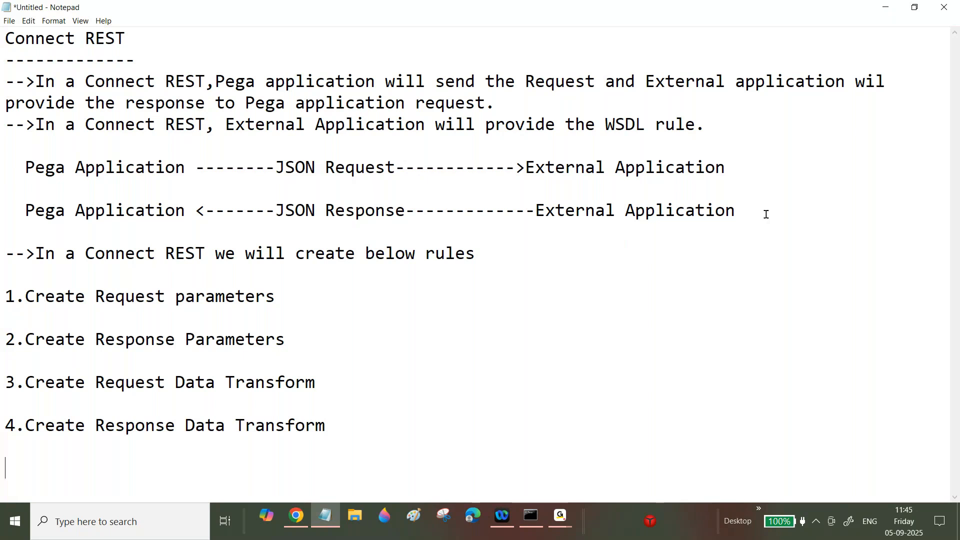
pyautogui.write('5.Create ')
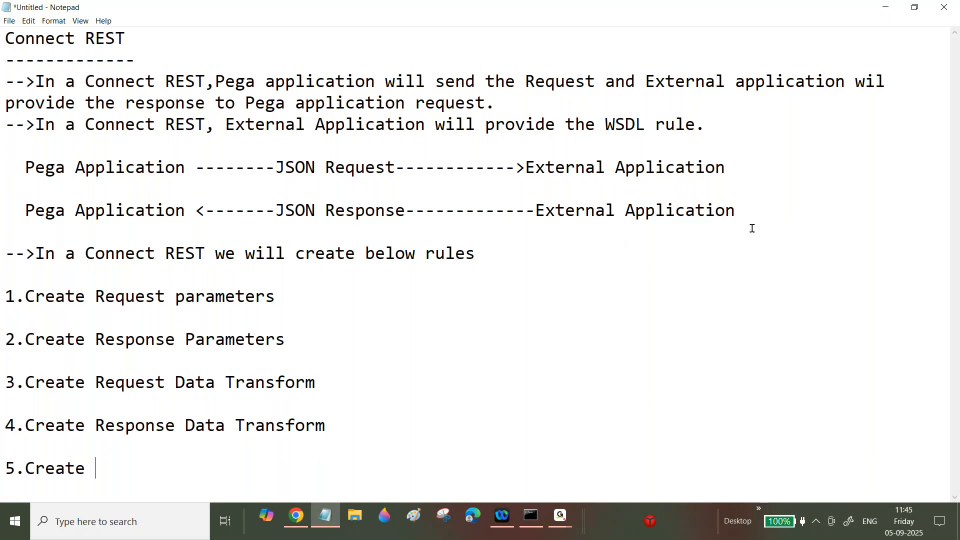
pyautogui.write('Connect REST rule')
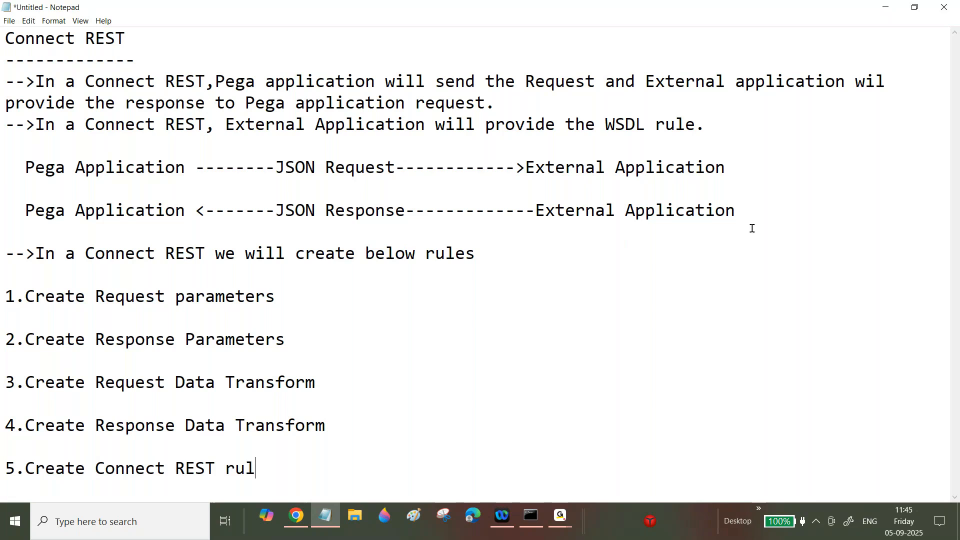
pyautogui.press('Return')
pyautogui.press('Return')
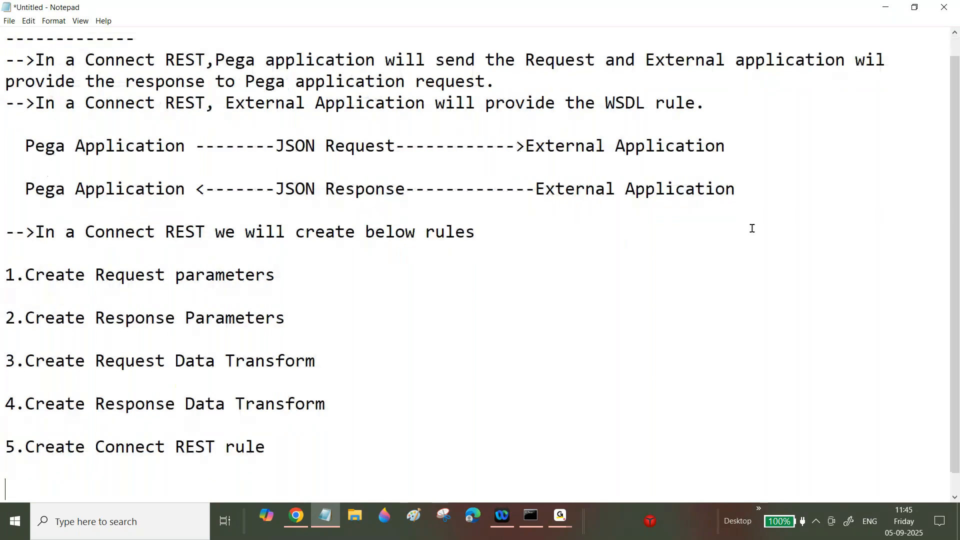
pyautogui.write('6.Create Act')
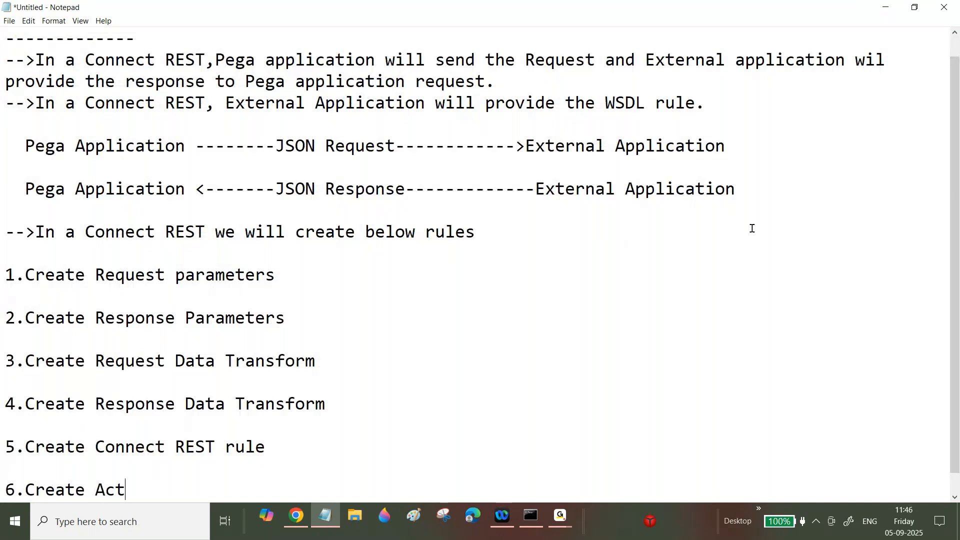
pyautogui.write('ivity or DataPage')
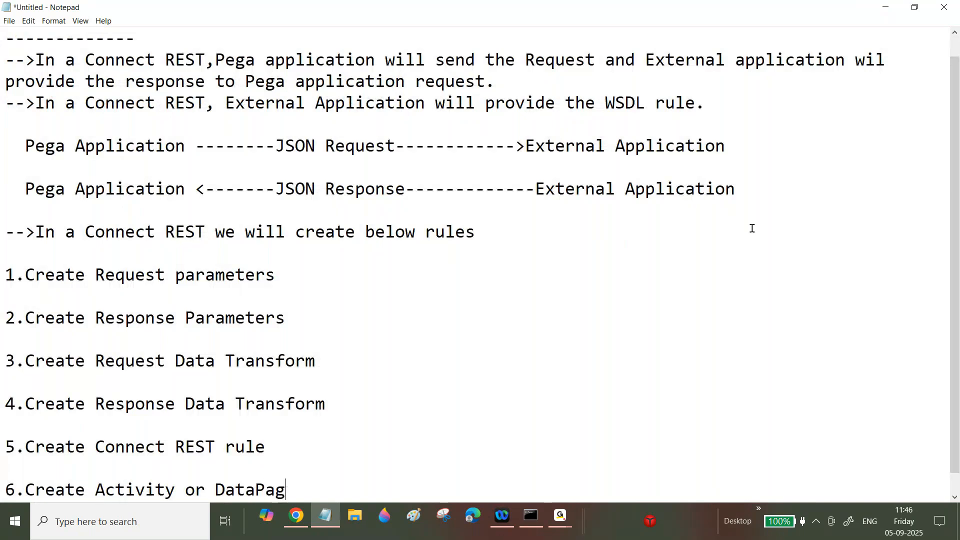
pyautogui.press('Return')
pyautogui.press('Return')
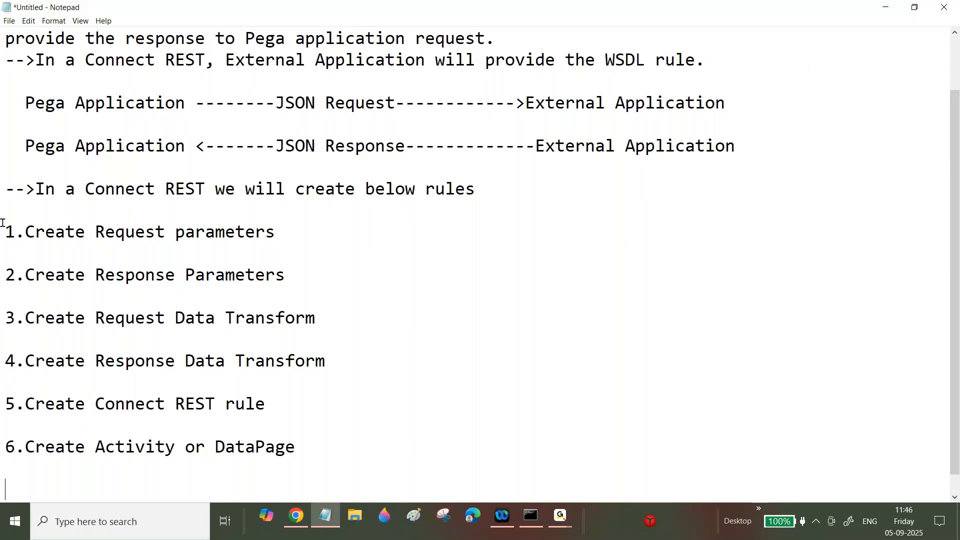
# - Select the list from '1.Create Request parameters' through '6.Create Activity or DataPage'
pyautogui.moveTo(3, 224); pyautogui.dragTo(297, 437)
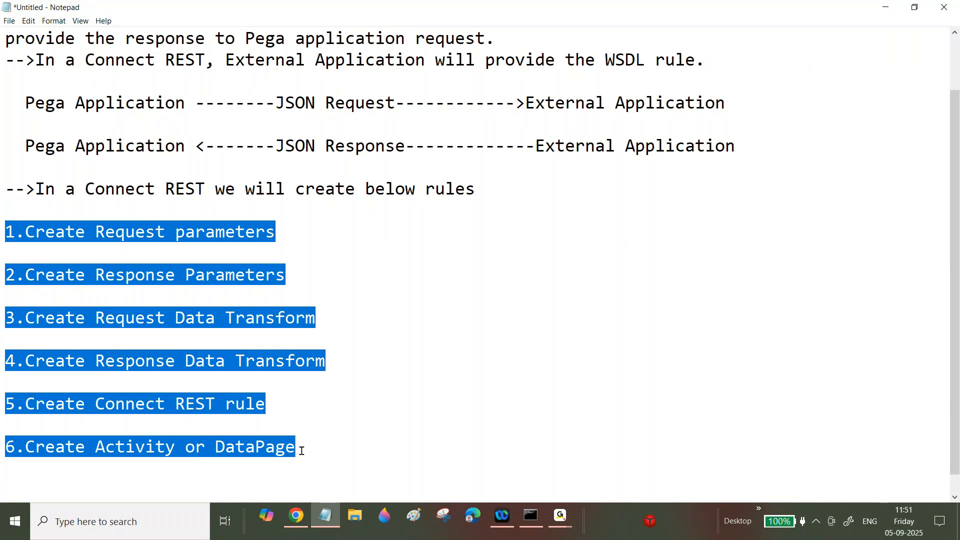
# - Add a dashed underline beneath rule 1, Create Request parameters
pyautogui.click(306, 405)
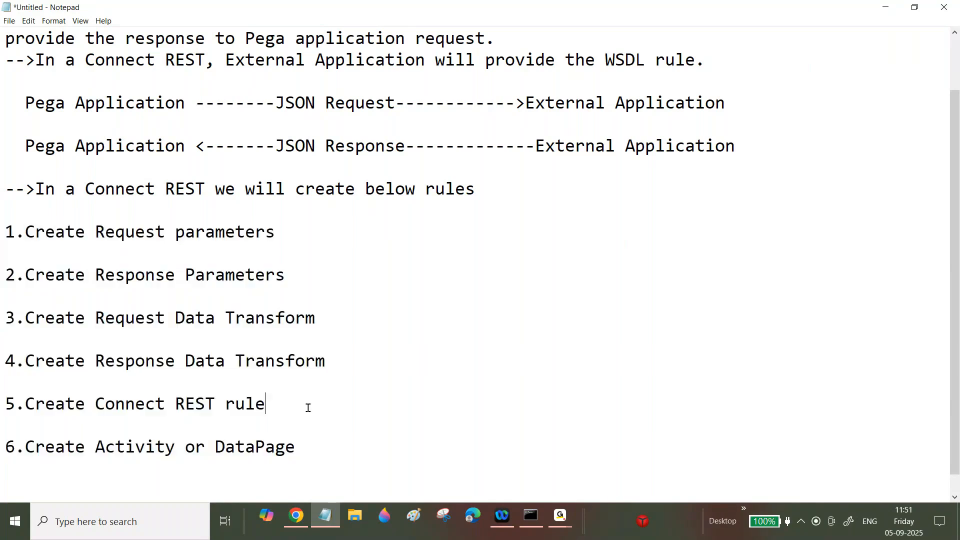
pyautogui.click(292, 250)
pyautogui.click(293, 231)
pyautogui.press('Return')
pyautogui.write('-')
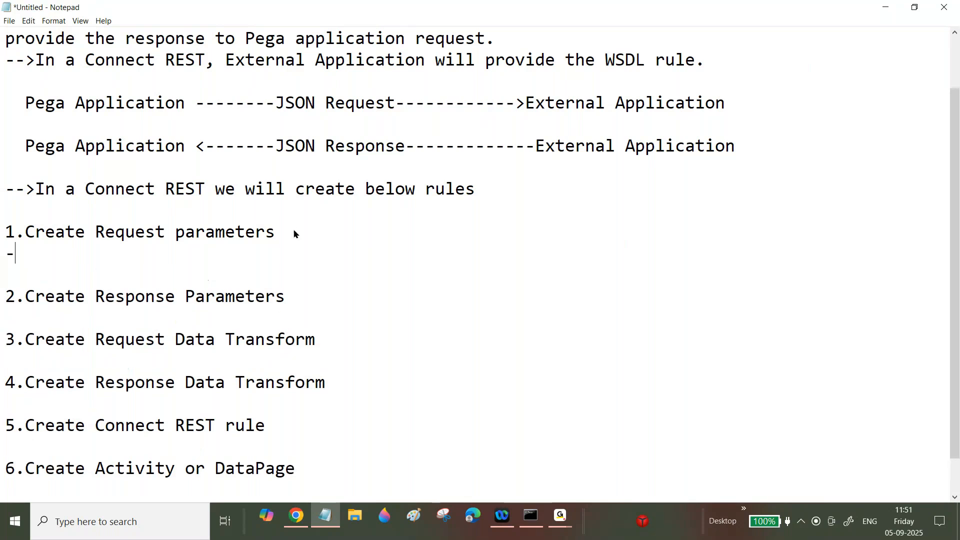
pyautogui.write('------------------------------')
pyautogui.press('BackSpace')
pyautogui.press('BackSpace')
pyautogui.press('BackSpace')
# - Add the note '-->We will create Request Parameters in a Request "Int-" Class' and select it
pyautogui.press('Return')
pyautogui.write('-->')
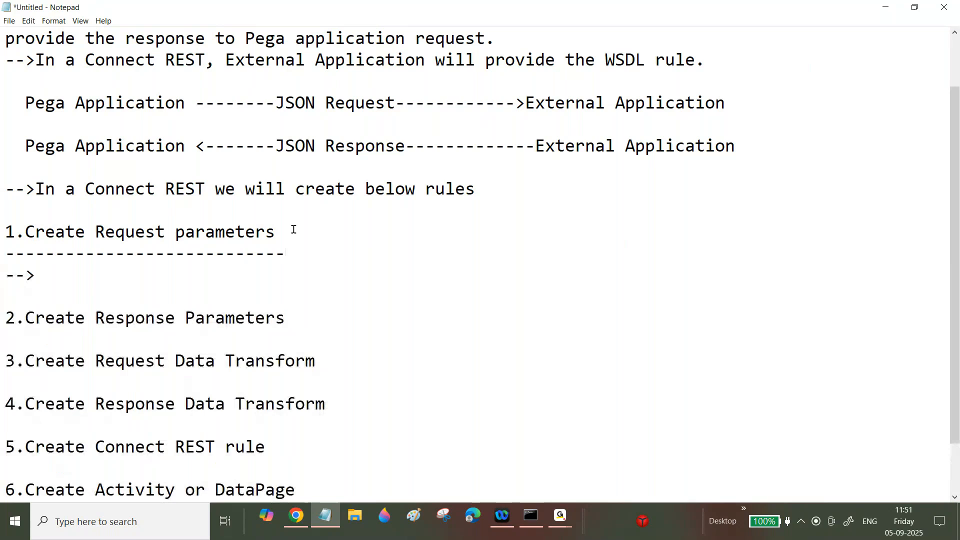
pyautogui.write('We will create Request Parameters in a Request ""')
pyautogui.press('Left')
pyautogui.write('nt')
pyautogui.press('BackSpace')
pyautogui.press('BackSpace')
pyautogui.write('Int-')
pyautogui.press('Right')
pyautogui.write('Class')
pyautogui.moveTo(638, 275); pyautogui.dragTo(647, 258)
pyautogui.hotkey('ctrl', 'c')
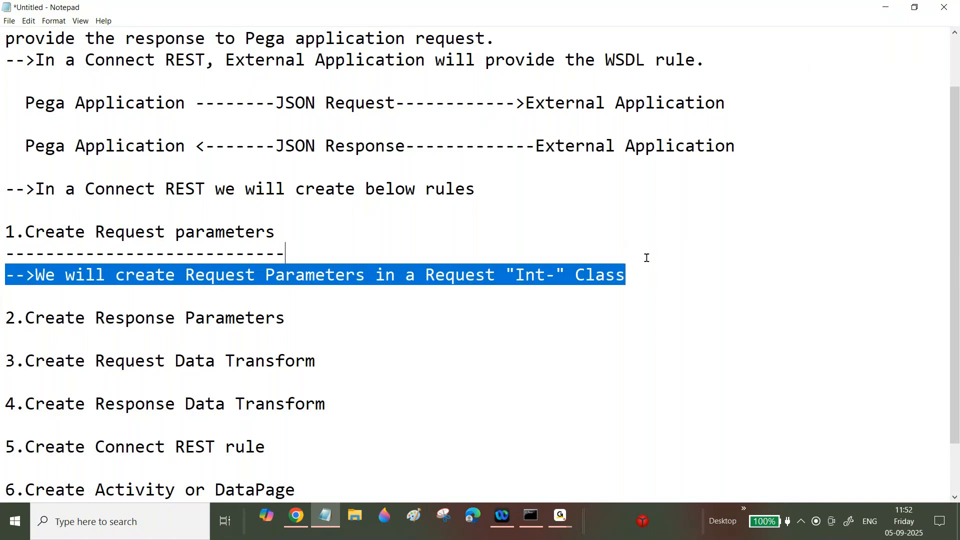
# - Underline rule 2 and paste the note beneath it, changing both 'Request' words to 'Response'
pyautogui.click(306, 318)
pyautogui.press('Return')
pyautogui.write('-----------------------------')
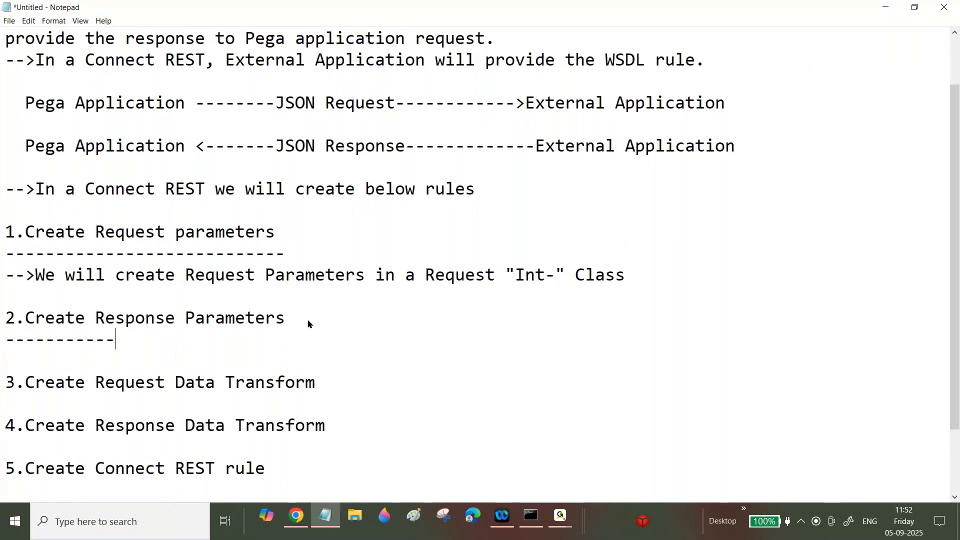
pyautogui.press('Return')
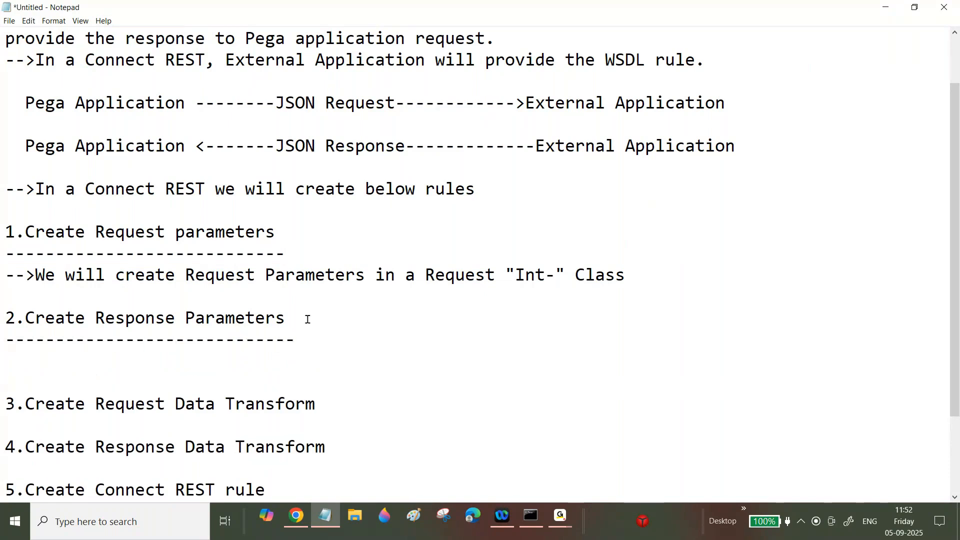
pyautogui.hotkey('ctrl', 'v')
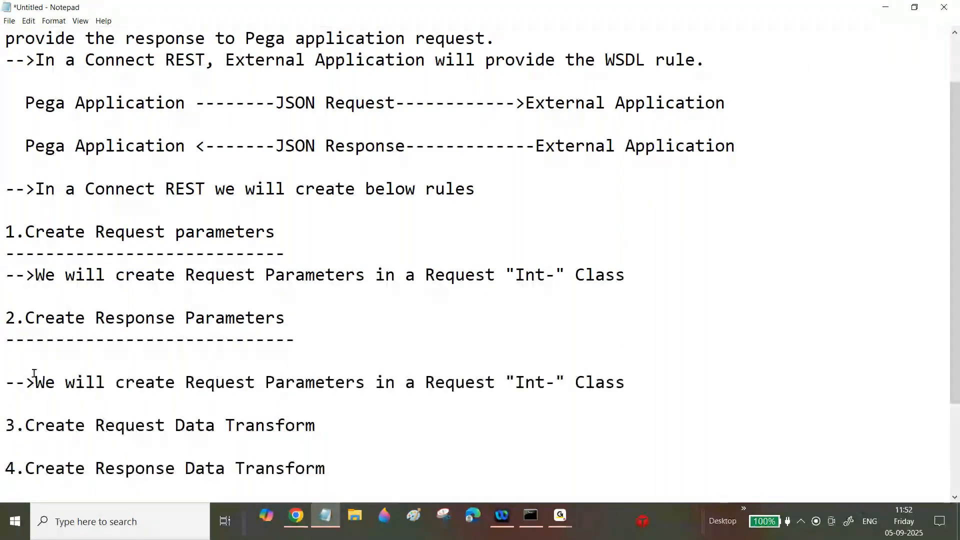
pyautogui.press('BackSpace')
pyautogui.moveTo(200, 362); pyautogui.dragTo(256, 361)
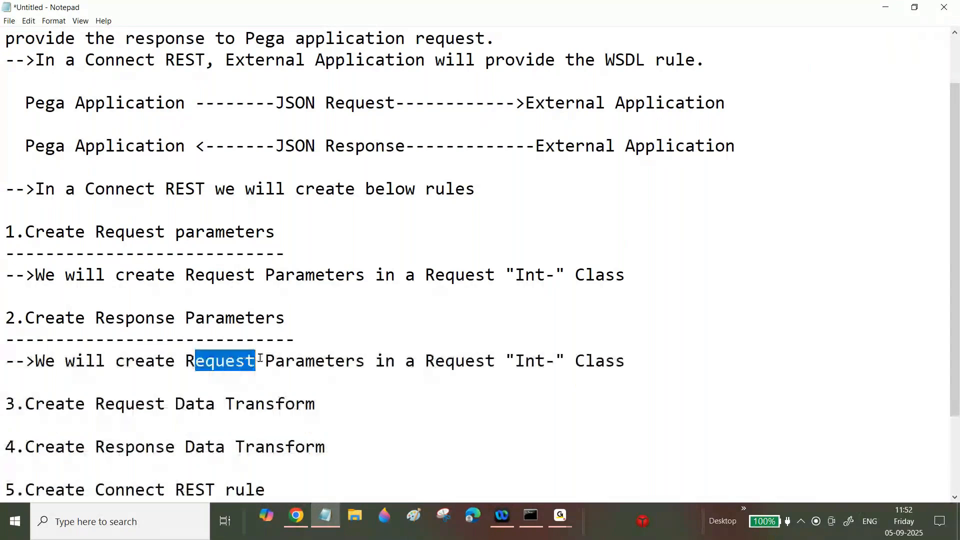
pyautogui.press('BackSpace')
pyautogui.write('sponse')
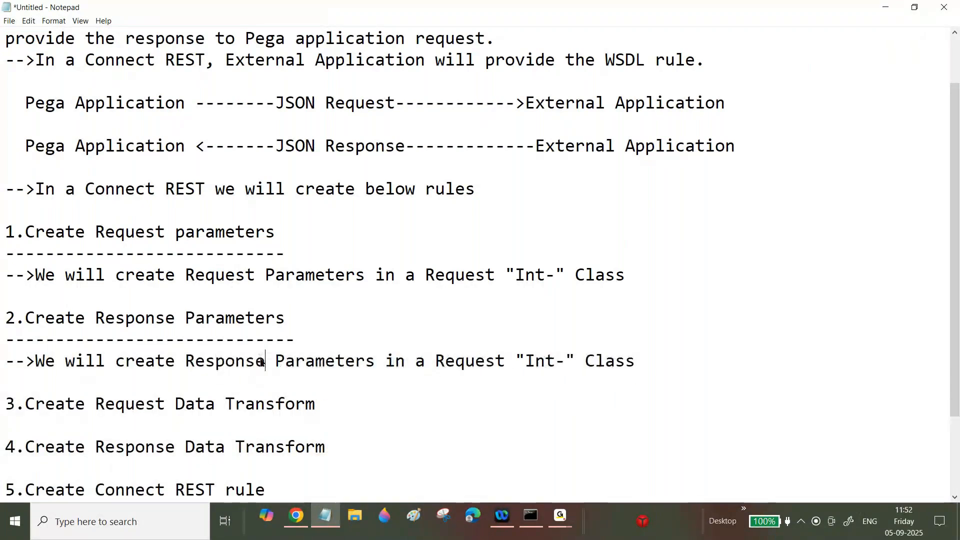
pyautogui.moveTo(459, 363); pyautogui.dragTo(500, 358)
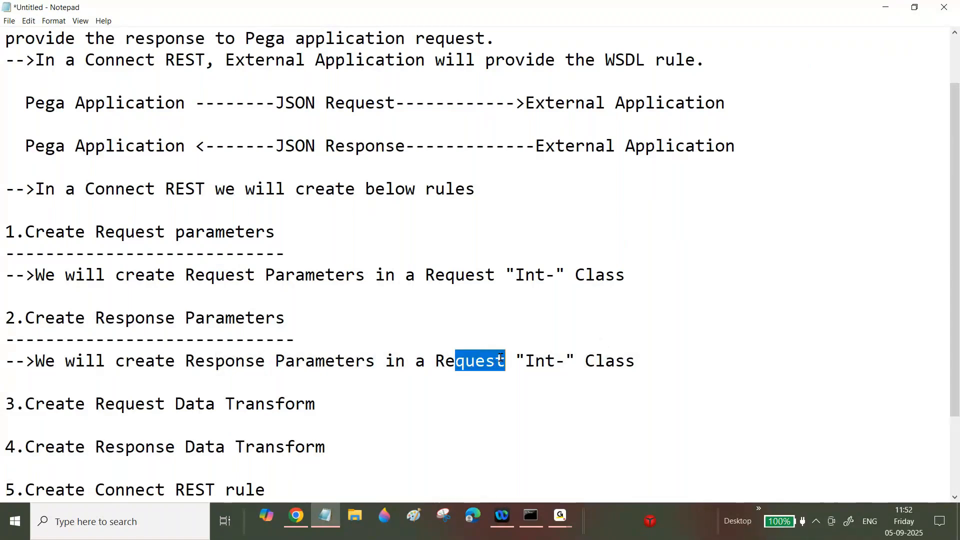
pyautogui.write('res')
pyautogui.press('BackSpace')
pyautogui.press('BackSpace')
pyautogui.press('BackSpace')
pyautogui.write('spons')
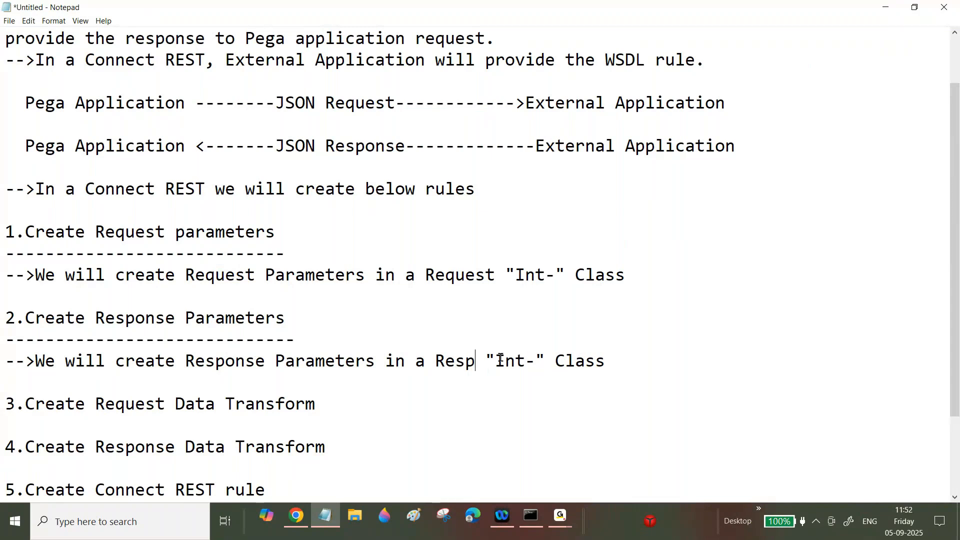
pyautogui.write('e')
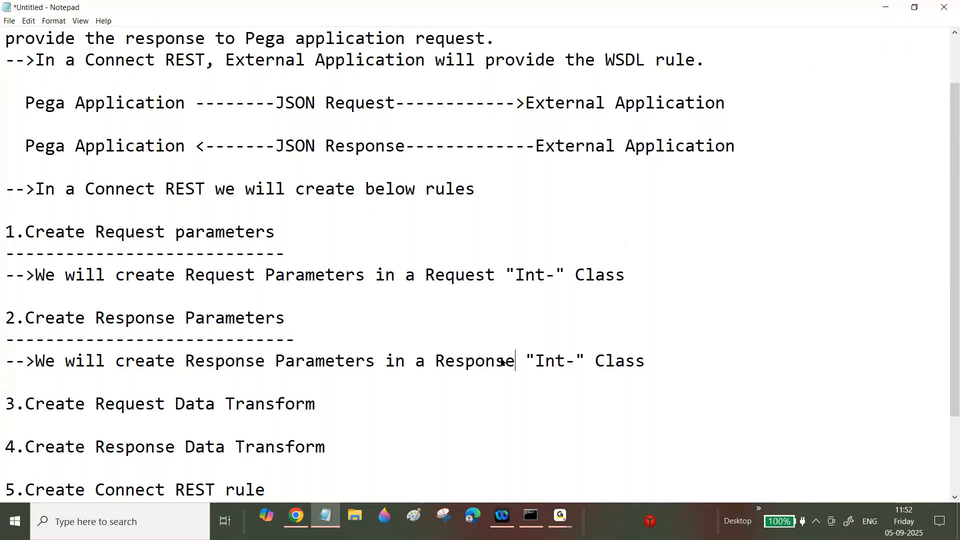
# - Add a dashed underline beneath rule 3, Create Request Data Transform
pyautogui.click(343, 403)
pyautogui.press('Return')
pyautogui.write('-------------------------------')
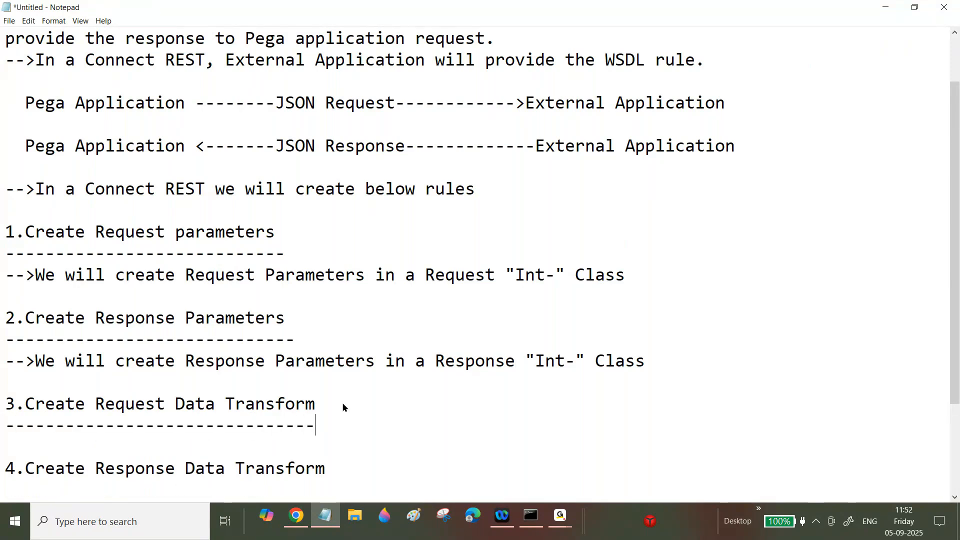
# - Under item 3's underline, write '-->We will Map Request Int Class Properties and Case Type class related Property'
pyautogui.press('Return')
pyautogui.write('-->W')
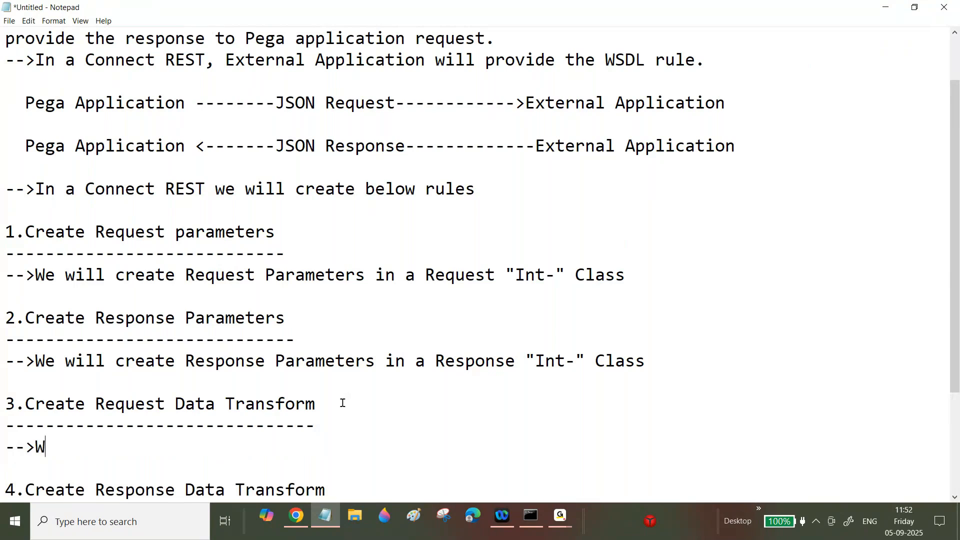
pyautogui.write('e will c')
pyautogui.press('BackSpace')
pyautogui.write('Map ')
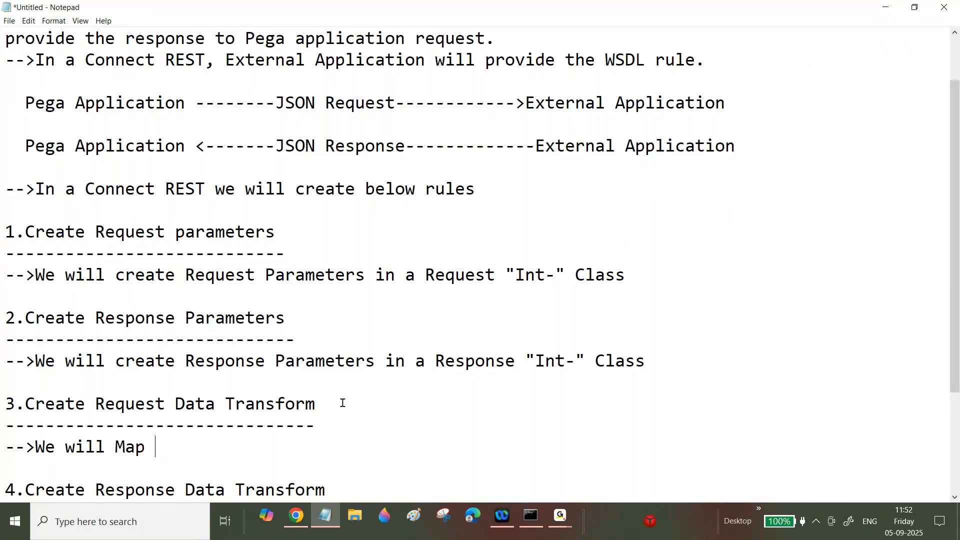
pyautogui.write('Request Parameters')
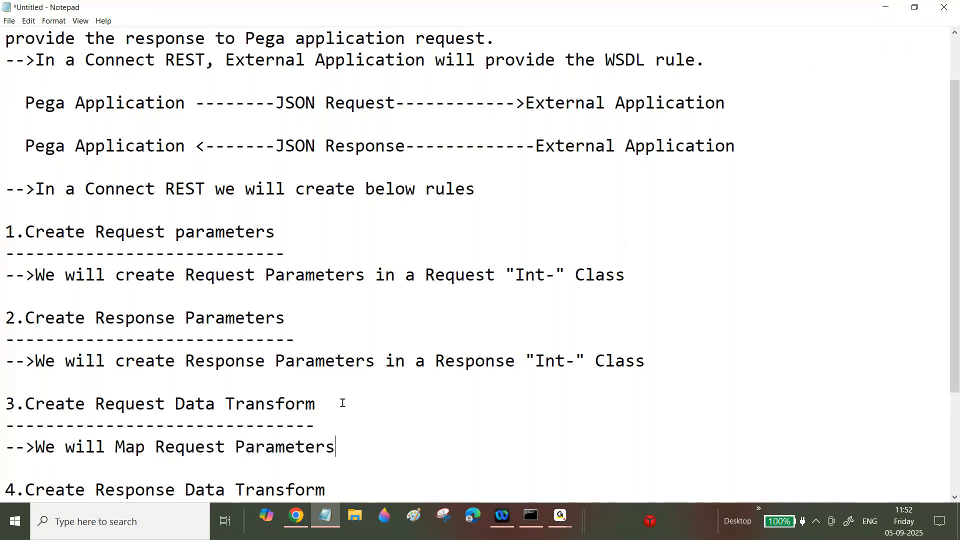
pyautogui.write(' and Case Ty')
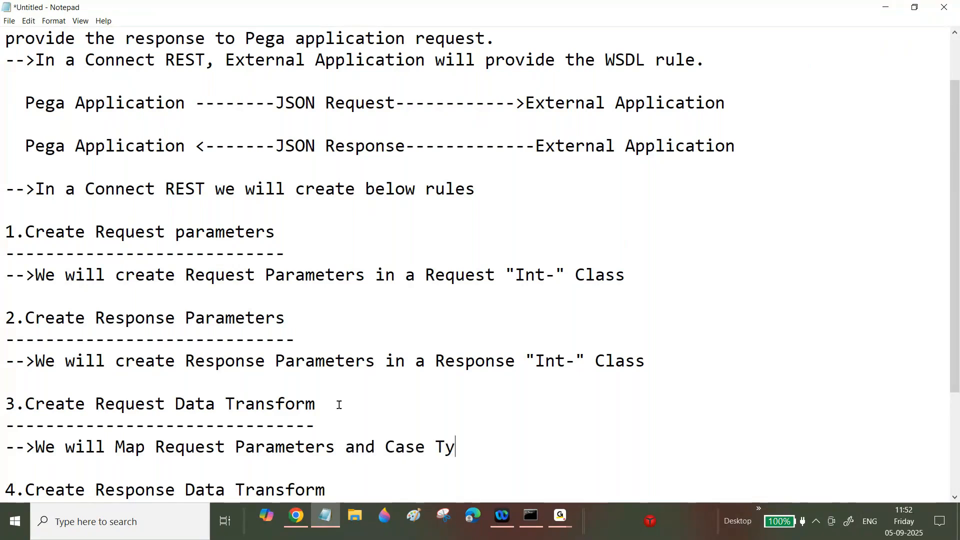
pyautogui.write('p')
pyautogui.write('e class')
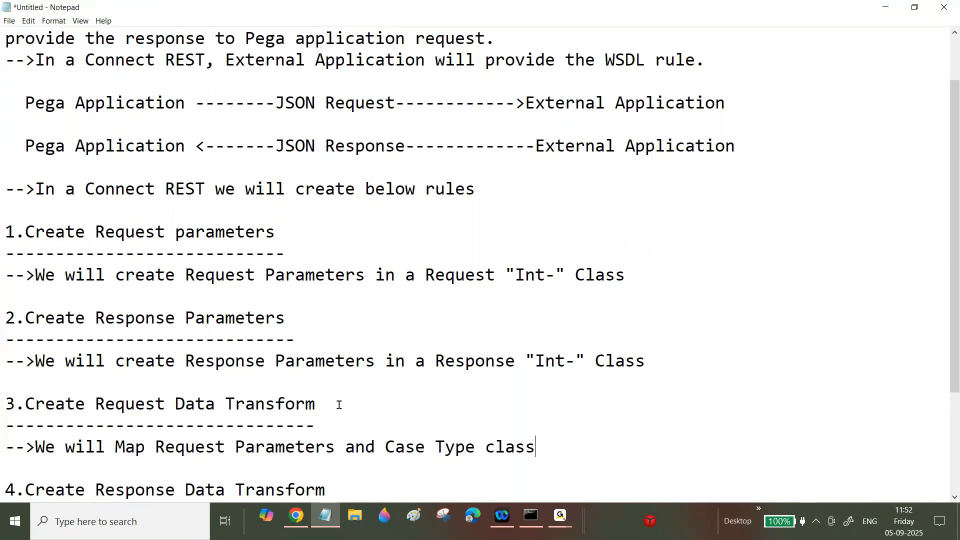
pyautogui.write(' relate')
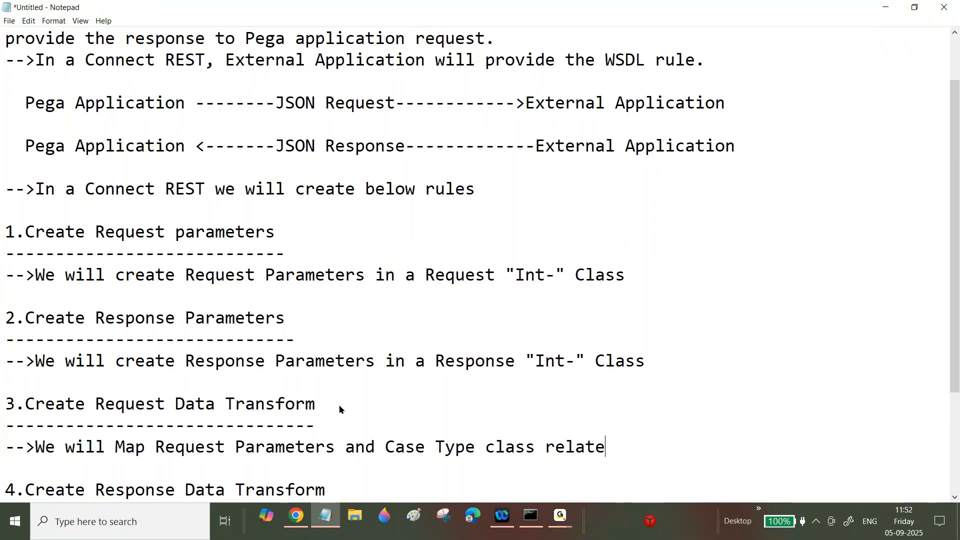
pyautogui.write('d Property')
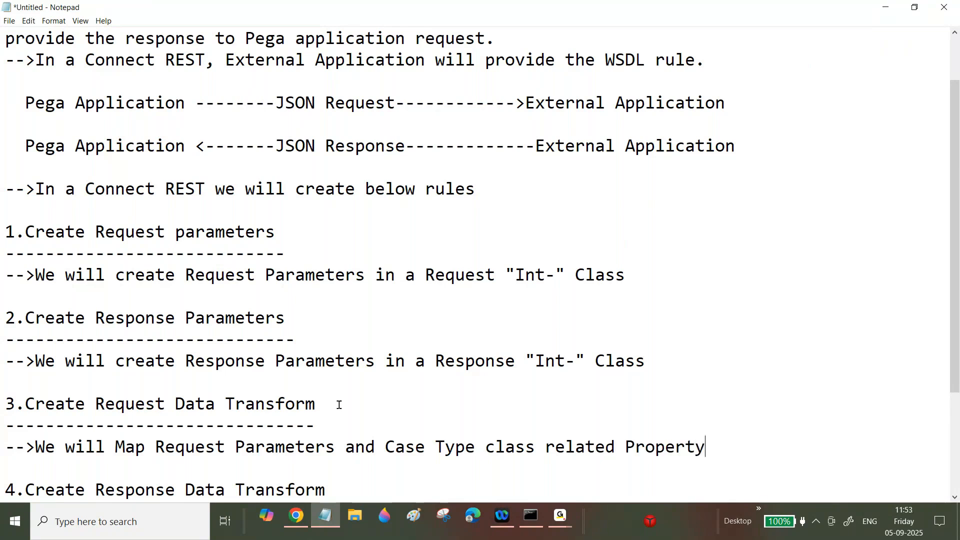
pyautogui.click(234, 447)
pyautogui.write('Int Class ')
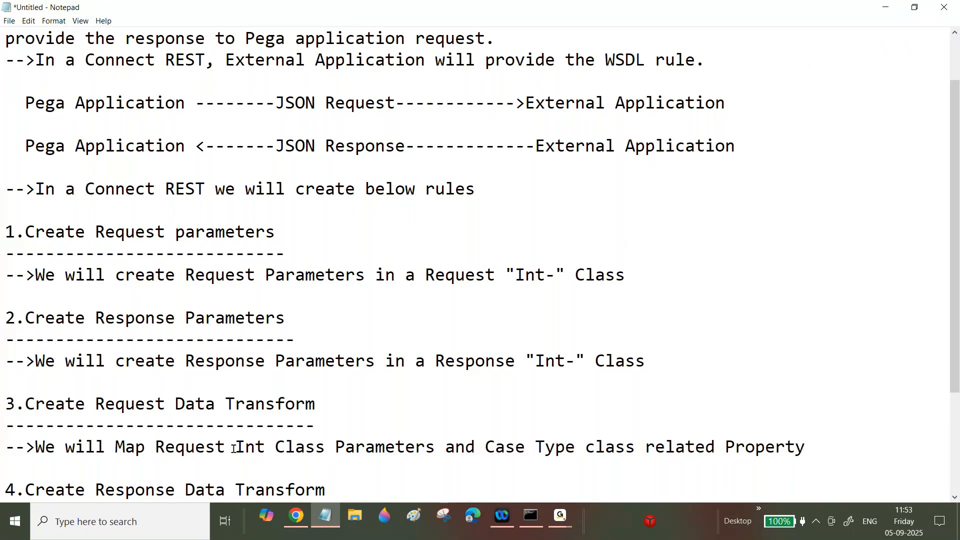
pyautogui.write('Properties')
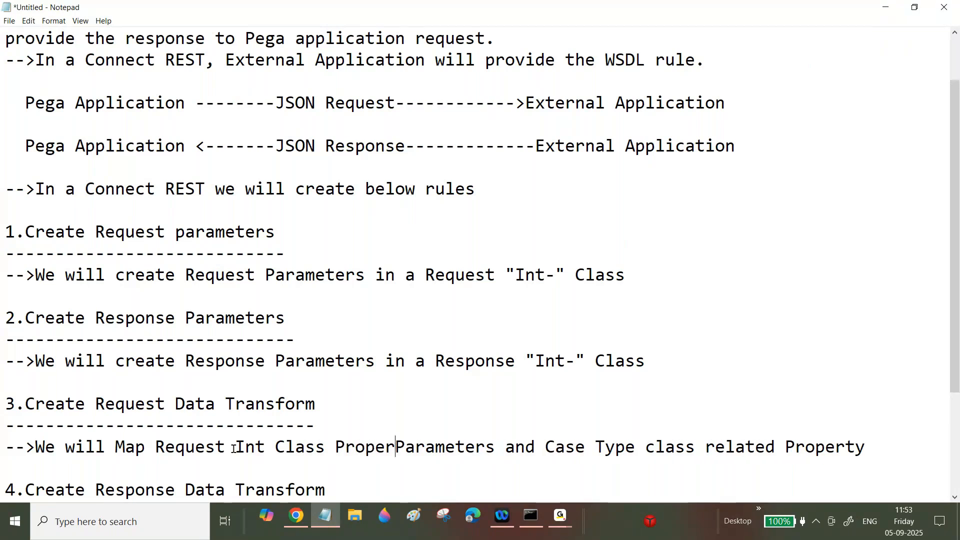
pyautogui.press('Delete')
pyautogui.press('Delete')
pyautogui.press('Delete')
pyautogui.press('Delete')
pyautogui.press('Delete')
pyautogui.press('Delete')
pyautogui.press('Delete')
pyautogui.press('Delete')
pyautogui.press('Delete')
pyautogui.press('Delete')
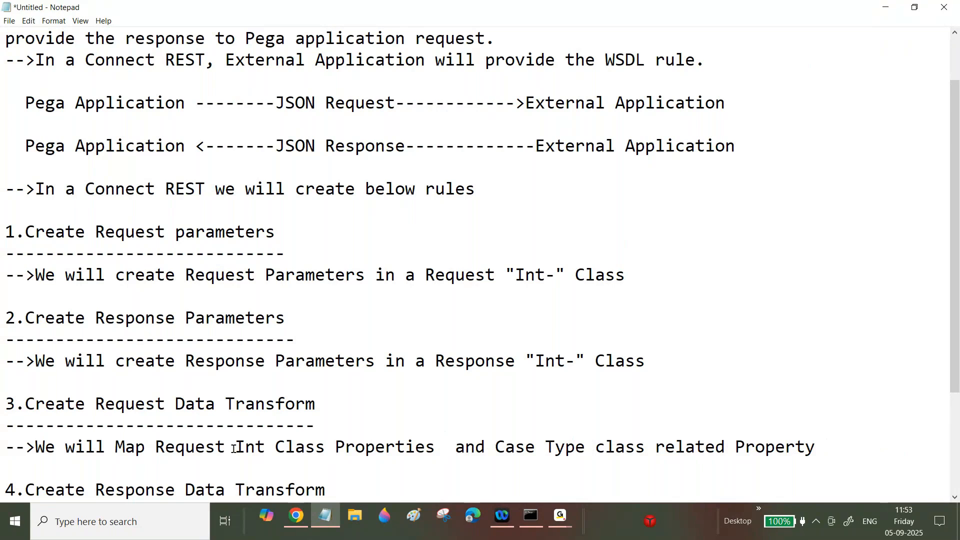
pyautogui.press('Delete')
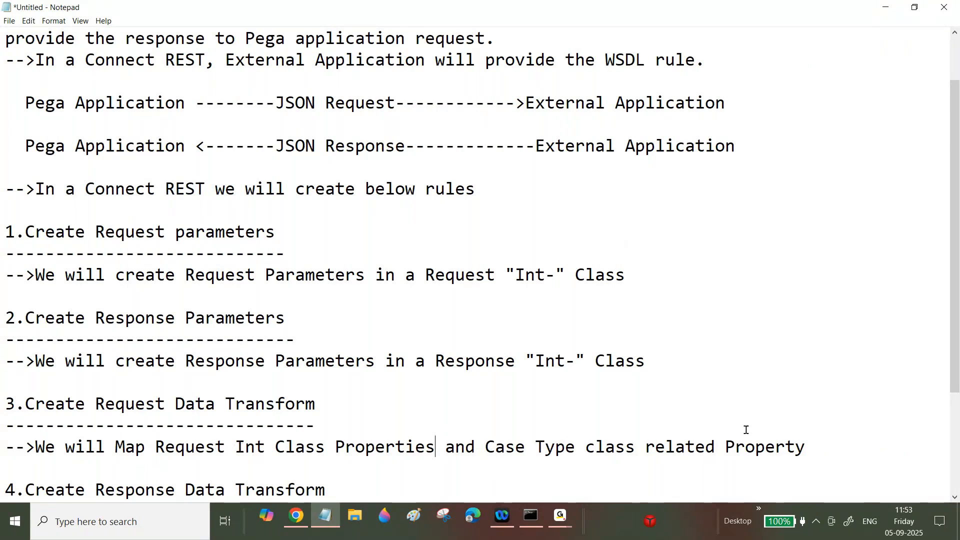
# - End the item 3 note with 'Properties in a Request Data Transform.' and select it for copying
pyautogui.click(847, 435)
pyautogui.press('BackSpace')
pyautogui.write('ie')
pyautogui.write('n a ')
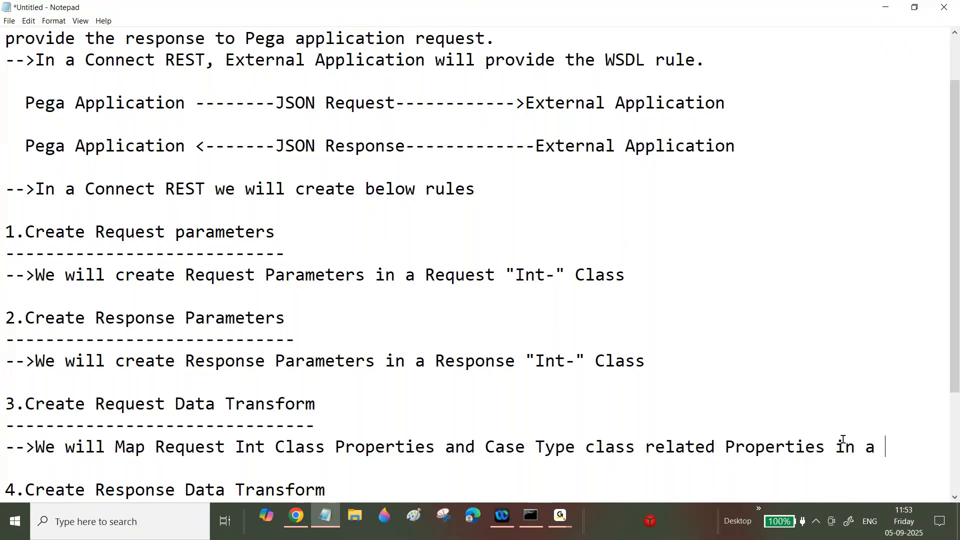
pyautogui.write('Request Data Transfo')
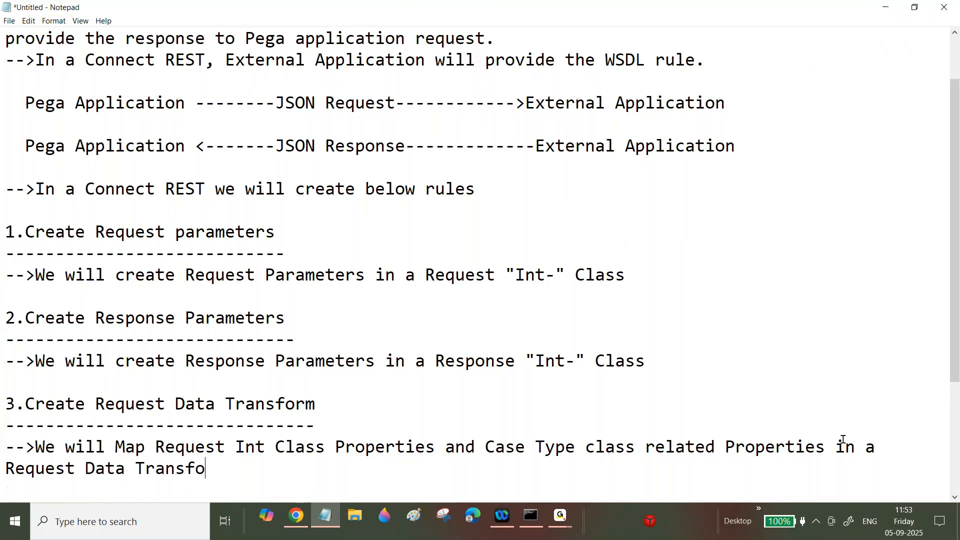
pyautogui.write('rm.')
pyautogui.press('Return')
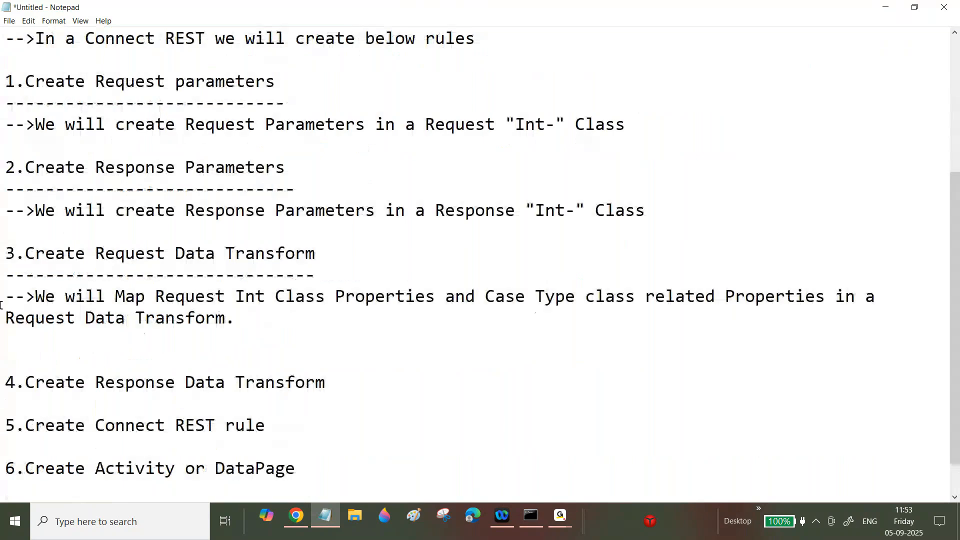
pyautogui.moveTo(5, 296); pyautogui.dragTo(321, 327)
pyautogui.hotkey('ctrl', 'c')
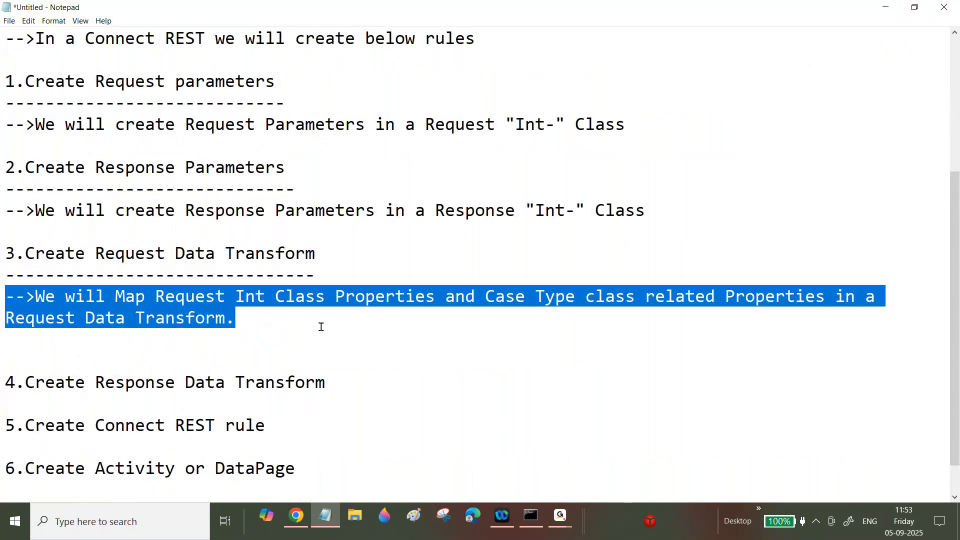
# - Underline item 4, paste the item 3 note beneath it, and change both 'Request' words to 'Response'
pyautogui.click(361, 380)
pyautogui.press('Return')
pyautogui.write('--------------------------------')
pyautogui.press('Return')
pyautogui.hotkey('ctrl', 'v')
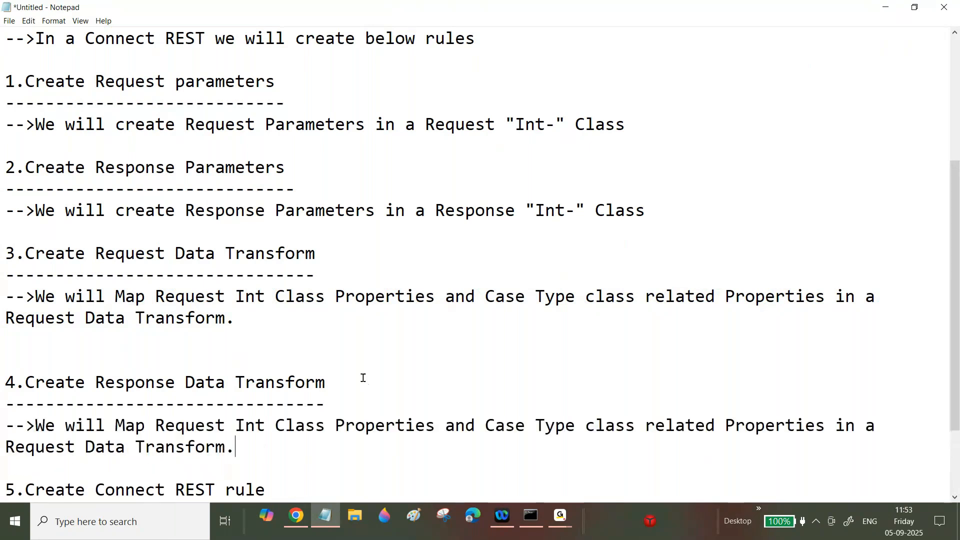
pyautogui.moveTo(175, 427); pyautogui.dragTo(224, 425)
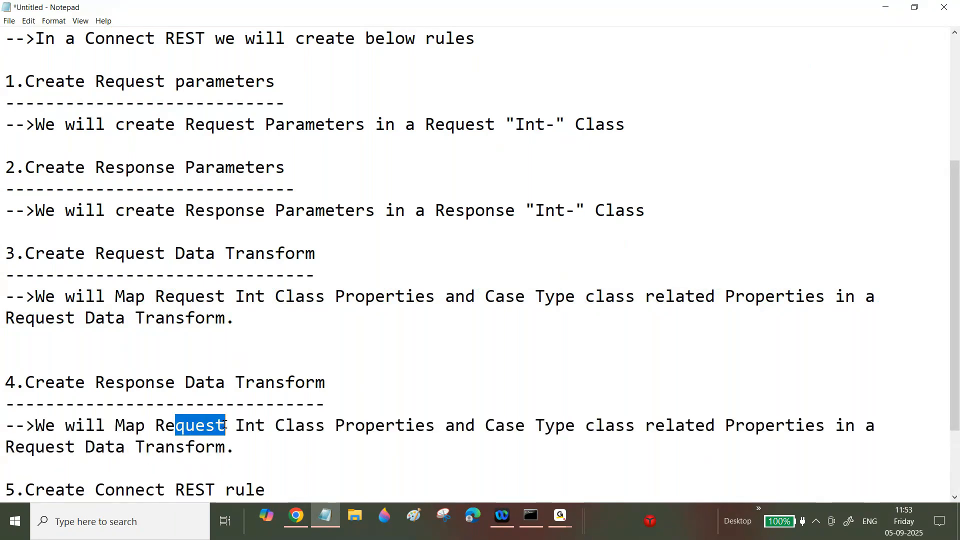
pyautogui.write('sponse')
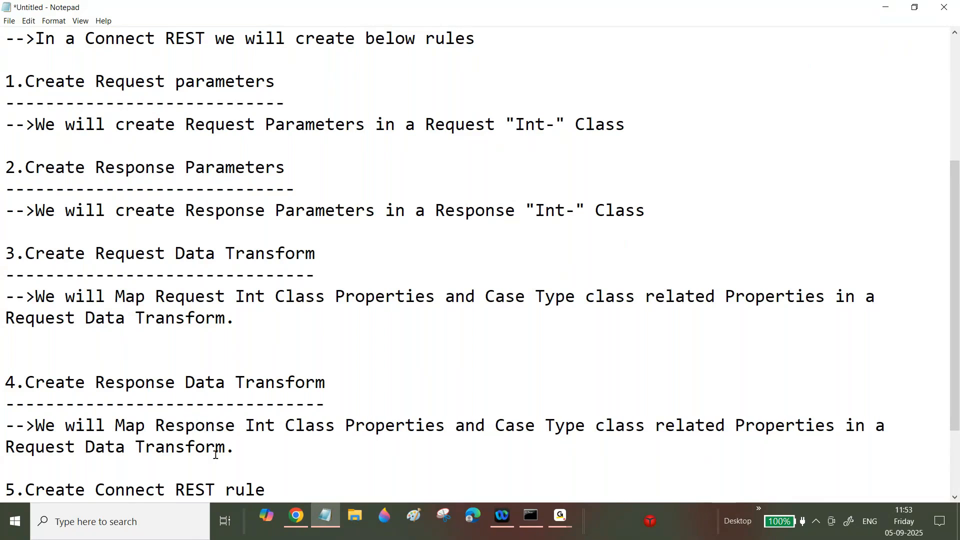
pyautogui.moveTo(25, 446); pyautogui.dragTo(75, 446)
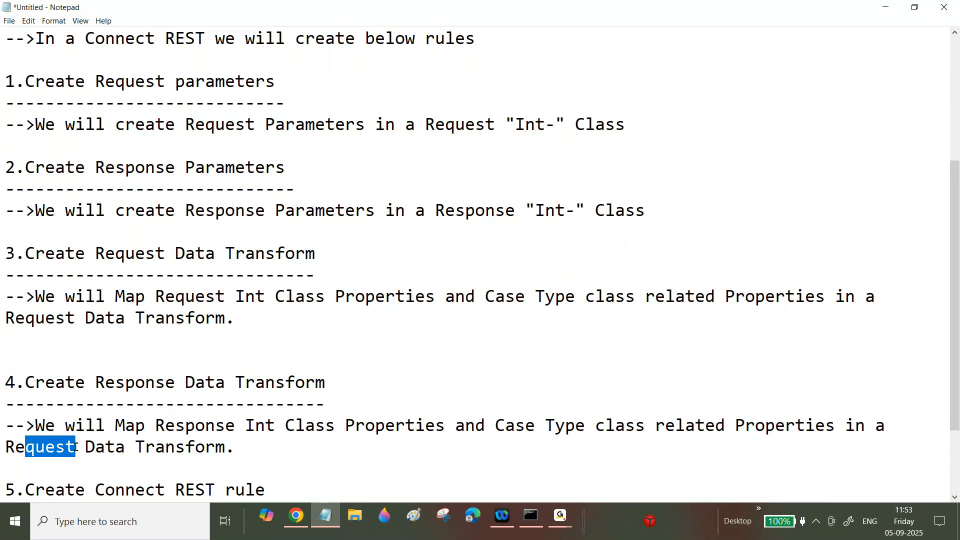
pyautogui.write('sponse')
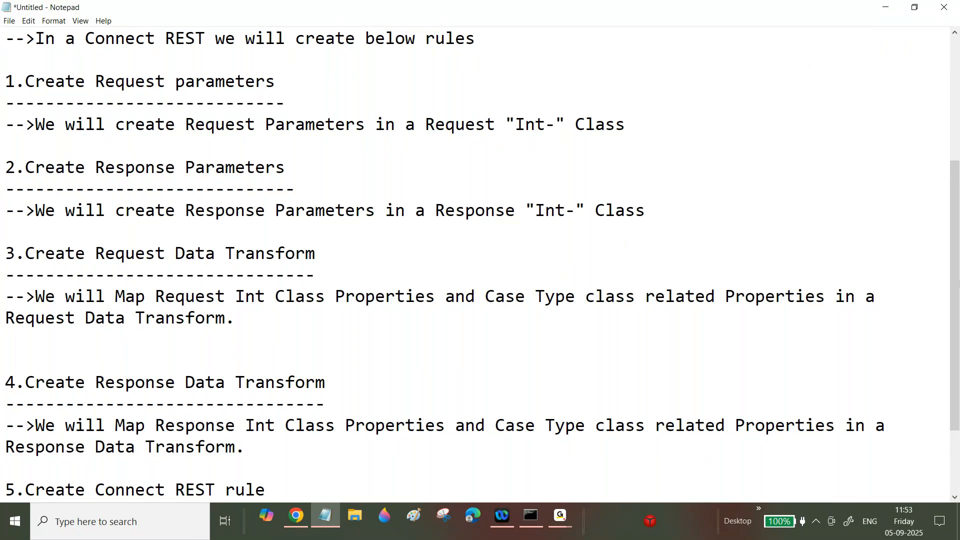
pyautogui.moveTo(958, 331); pyautogui.dragTo(958, 394)
# - Underline item 5 and note: specify the WSDL rule and map Request & Response Pages with connector methods
pyautogui.click(323, 383)
pyautogui.press('Return')
pyautogui.write('--------------------------')
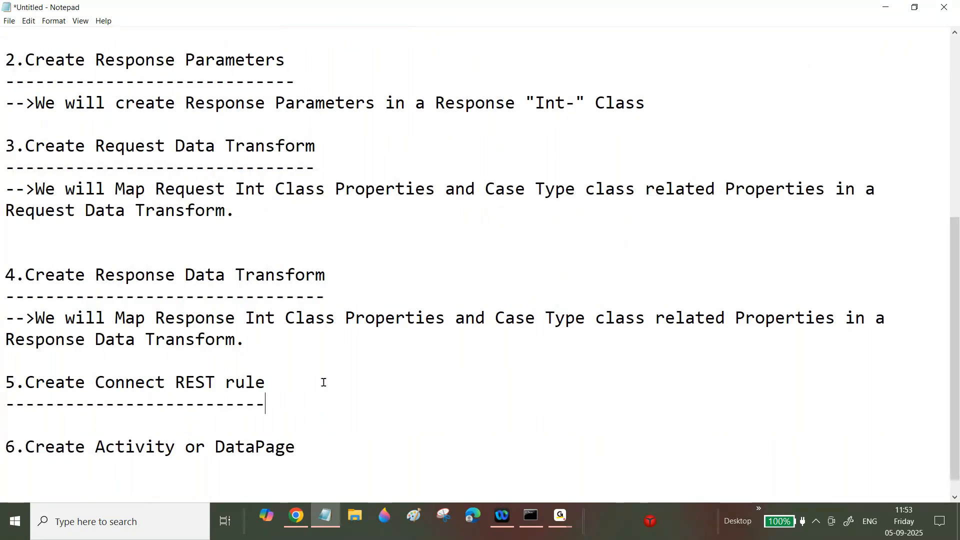
pyautogui.press('Return')
pyautogui.write('-->')
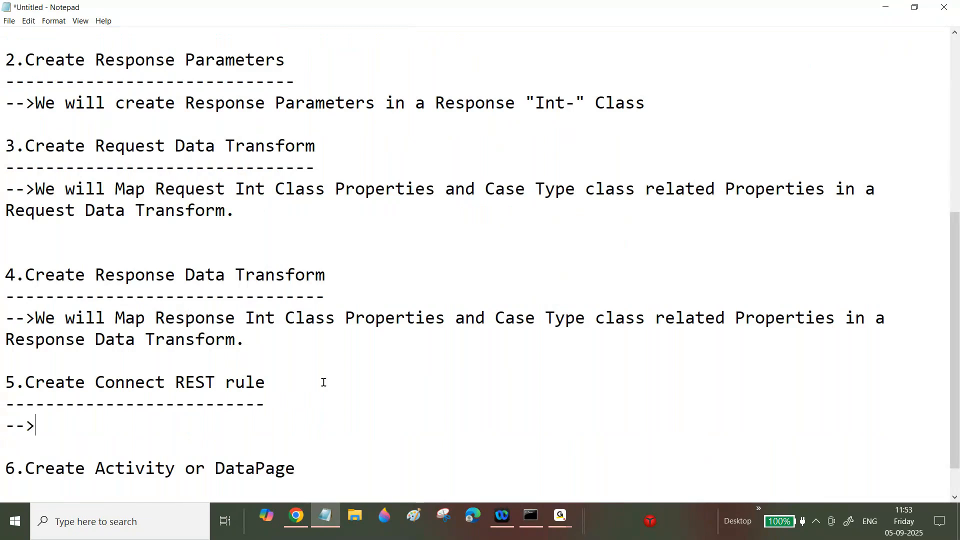
pyautogui.write('In a ')
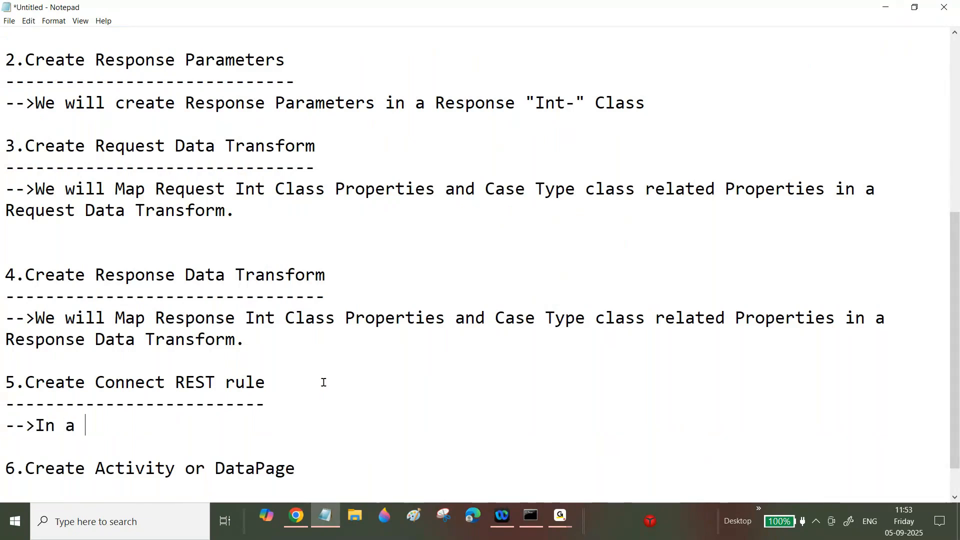
pyautogui.write('Connect REST we will s')
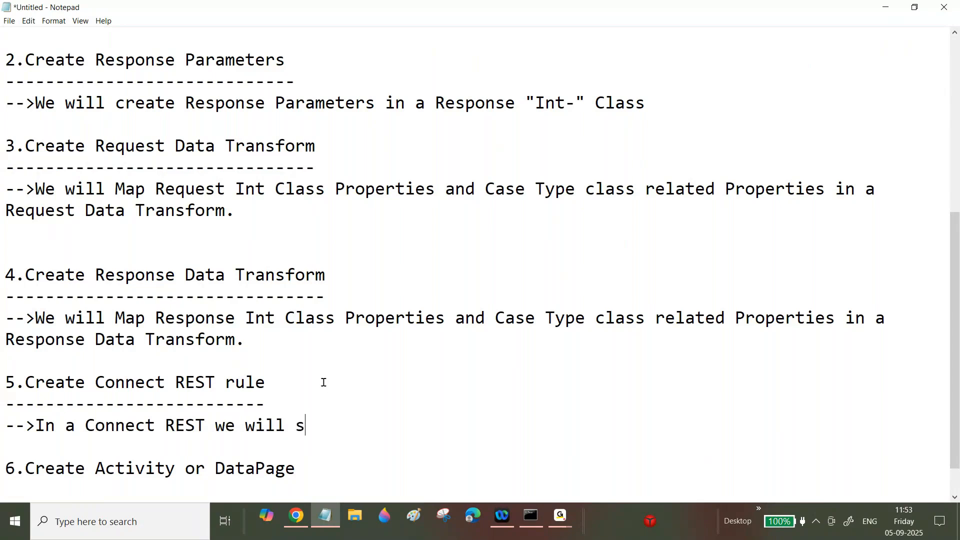
pyautogui.write('pecify the W')
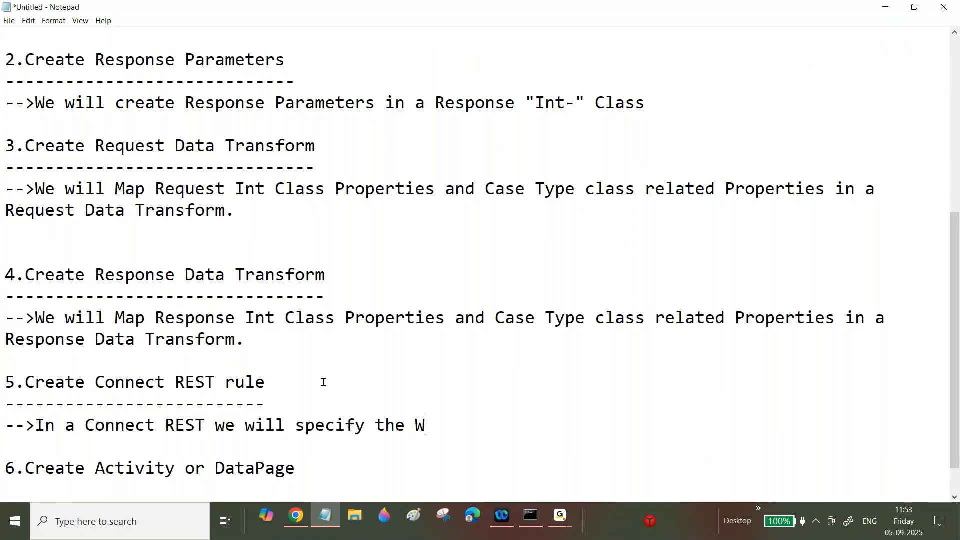
pyautogui.write('SDL rule')
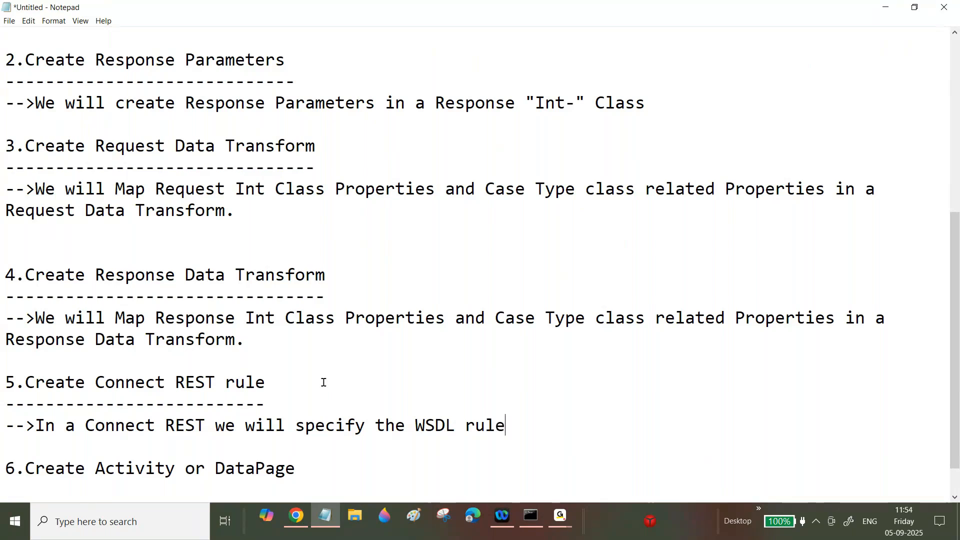
pyautogui.write(' and map the ')
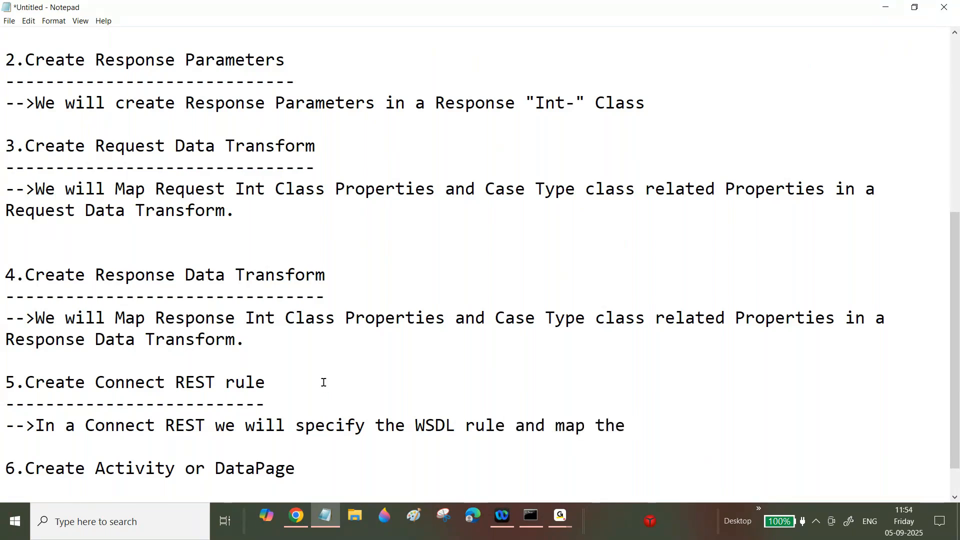
pyautogui.write('Co')
pyautogui.press('BackSpace')
pyautogui.write('R')
pyautogui.press('BackSpace')
pyautogui.press('BackSpace')
pyautogui.write('R')
pyautogui.press('BackSpace')
pyautogui.press('BackSpace')
pyautogui.press('BackSpace')
pyautogui.press('BackSpace')
pyautogui.press('BackSpace')
pyautogui.write('Request & Response')
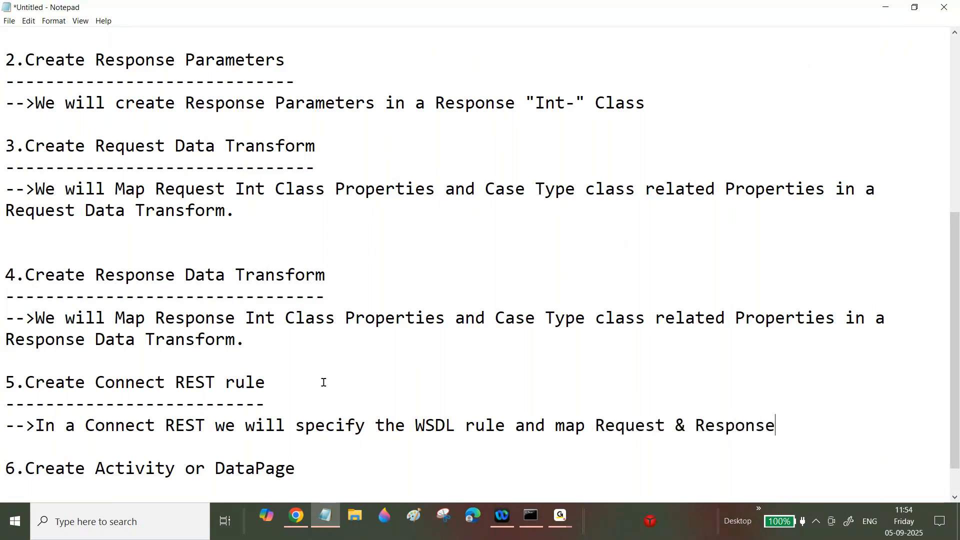
pyautogui.write(' Pages')
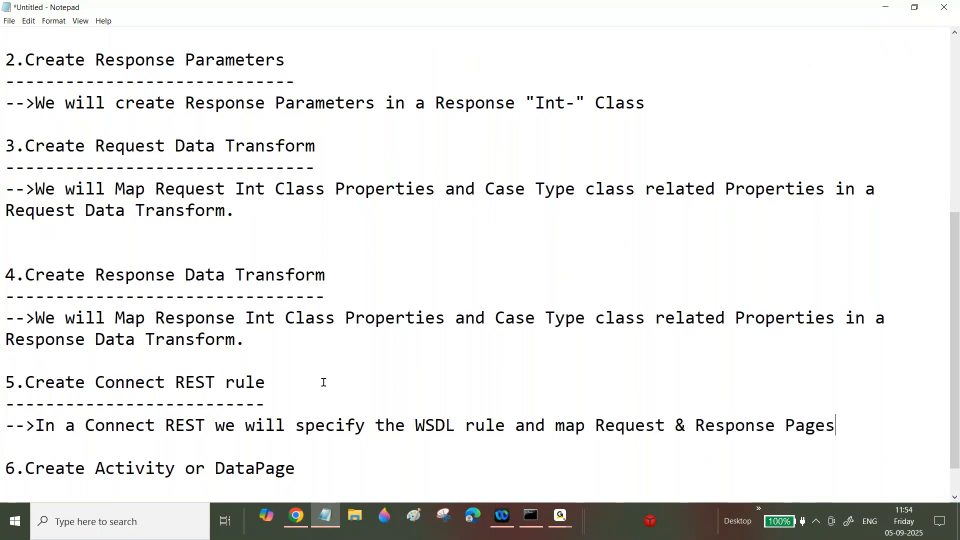
pyautogui.write(' with co')
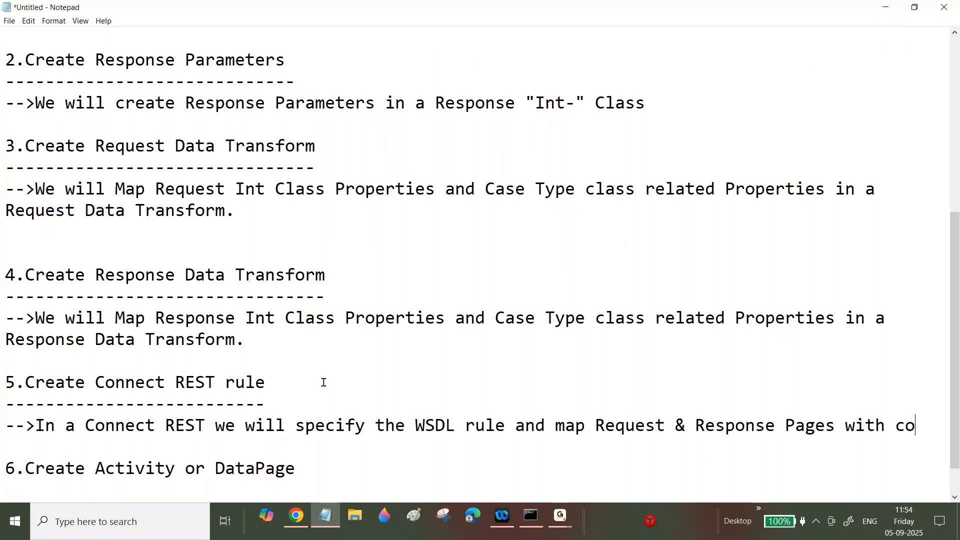
pyautogui.write('nnec')
pyautogui.write('tor ')
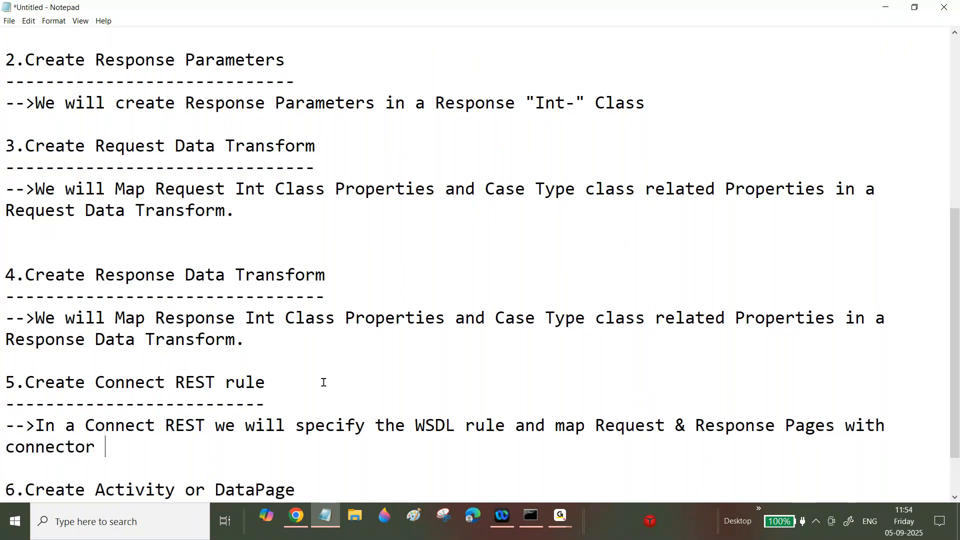
pyautogui.write('methods')
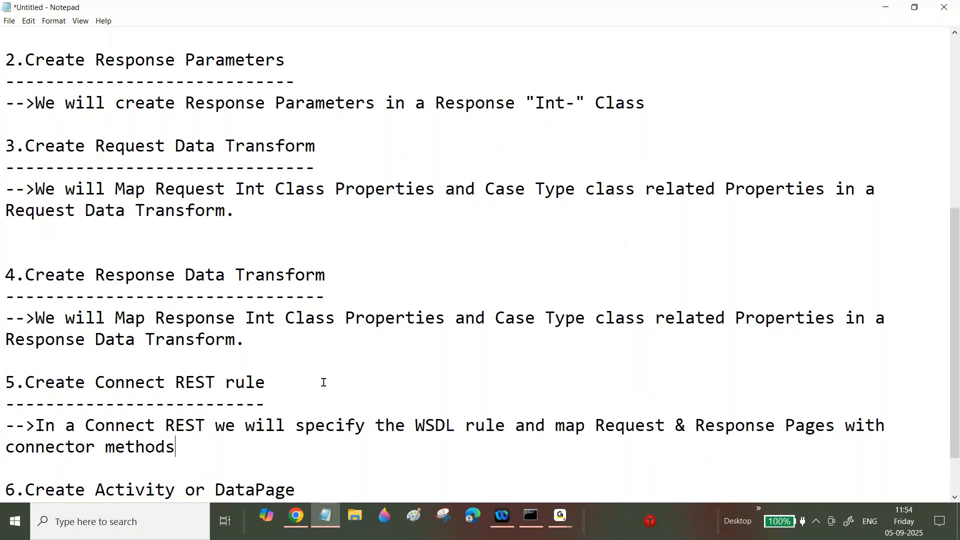
pyautogui.write('.')
pyautogui.press('Return')
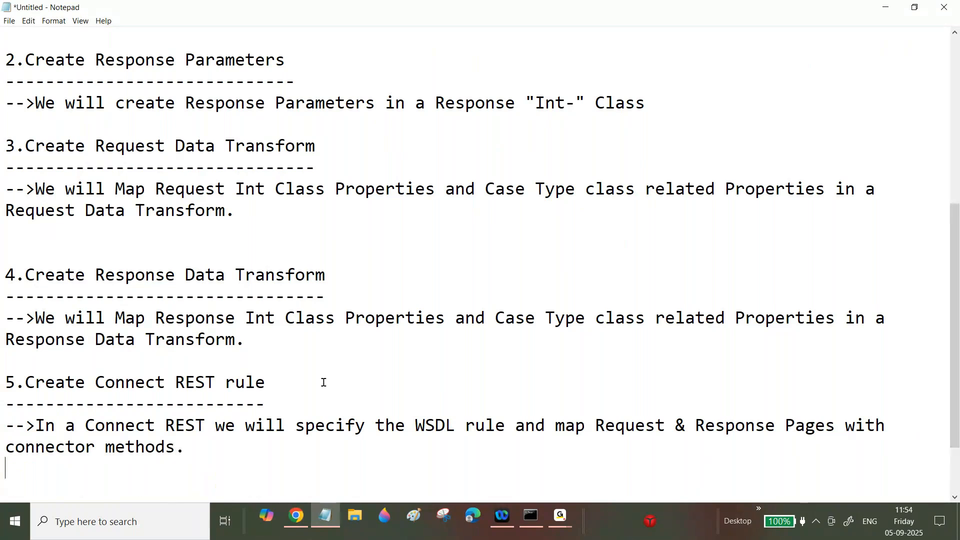
# - Add 'Service tab' and 'Method tab' subheadings, each with a dashed underline
pyautogui.press('Return')
pyautogui.write('Service tabe')
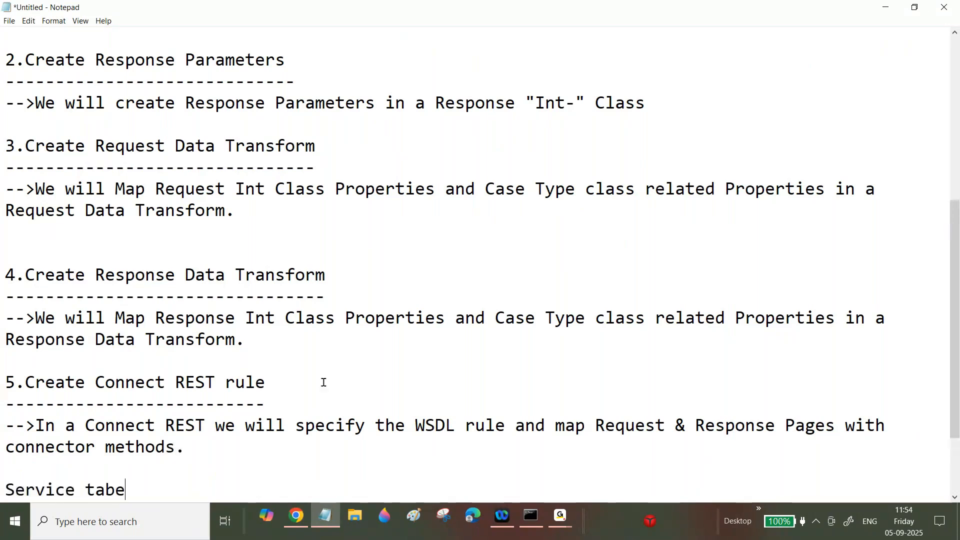
pyautogui.press('Return')
pyautogui.write('-')
pyautogui.press('BackSpace')
pyautogui.press('BackSpace')
pyautogui.press('BackSpace')
pyautogui.press('Return')
pyautogui.write('-----------')
pyautogui.press('Return')
pyautogui.press('Return')
pyautogui.write('Method tab')
pyautogui.press('Return')
pyautogui.write('----------')
# - Begin a '-->In a Service Tab' note and replace WSDL with 'Endpount' in item 5's note
pyautogui.click(148, 425)
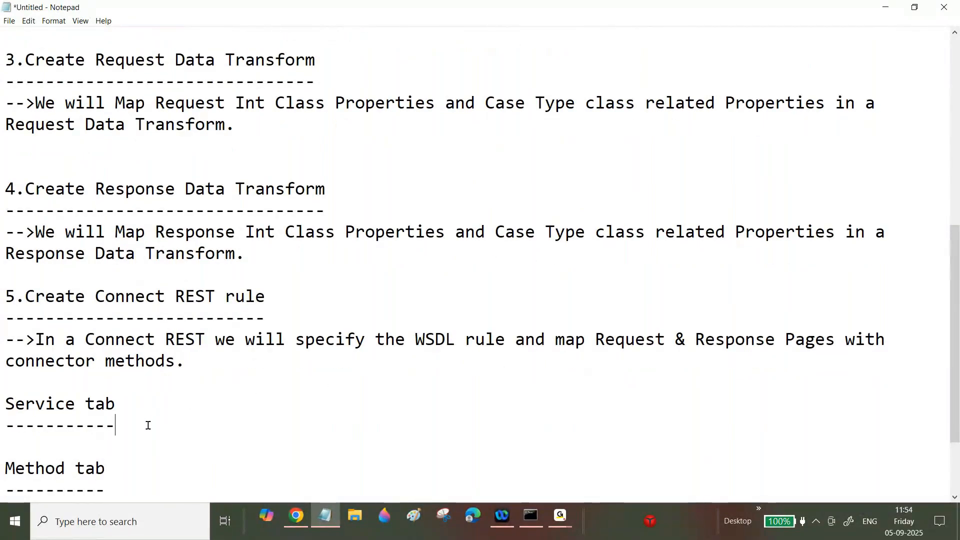
pyautogui.press('Return')
pyautogui.write('-->In a Service Tab')
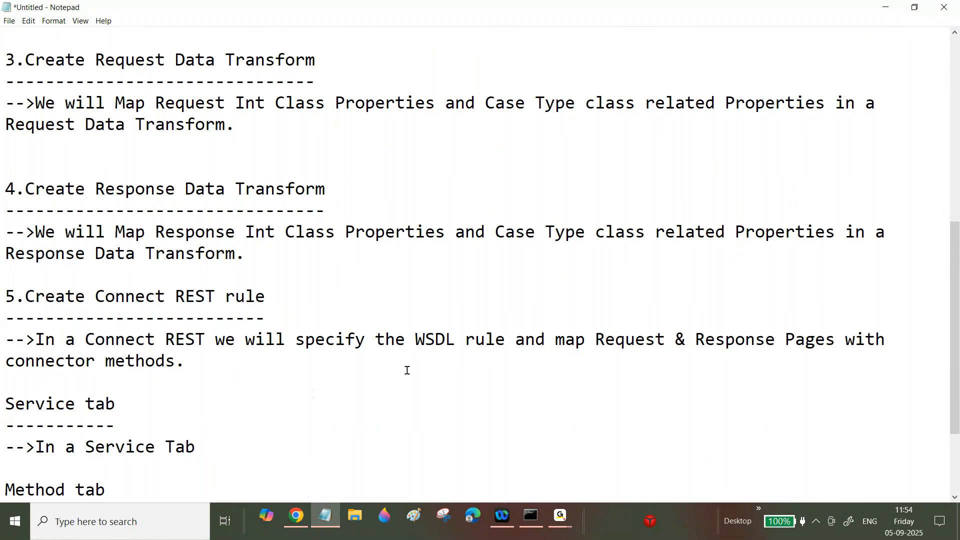
pyautogui.moveTo(415, 339); pyautogui.dragTo(454, 339)
pyautogui.write('Endpount')
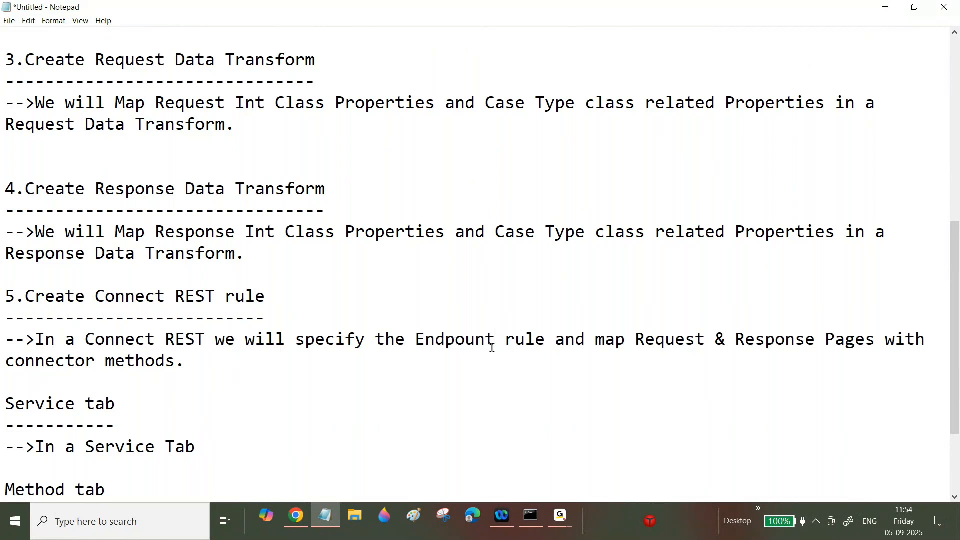
pyautogui.scroll(-1, 955, 325)
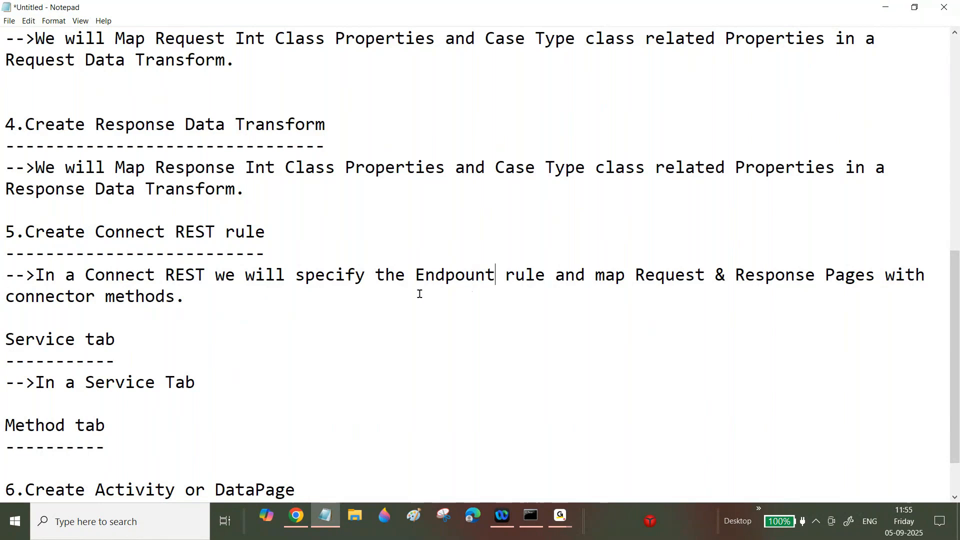
# - Continue the Service Tab note with 'we sepcify the Endpoint URL ,Response Timeout and Authentication details'
pyautogui.click(210, 379)
pyautogui.write('we can')
pyautogui.press('BackSpace')
pyautogui.press('BackSpace')
pyautogui.press('BackSpace')
pyautogui.write('sepcif')
pyautogui.press('BackSpace')
pyautogui.write('y ')
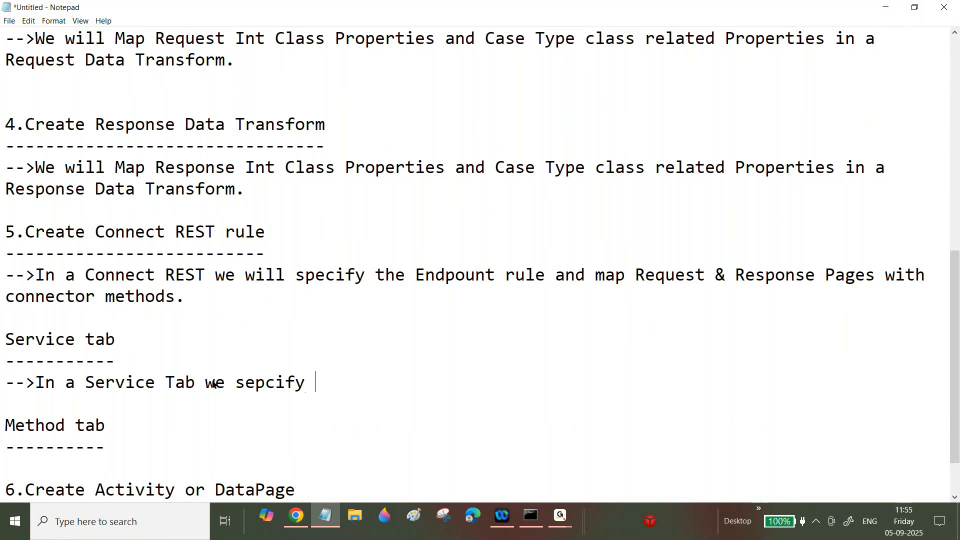
pyautogui.write('the Endpoi')
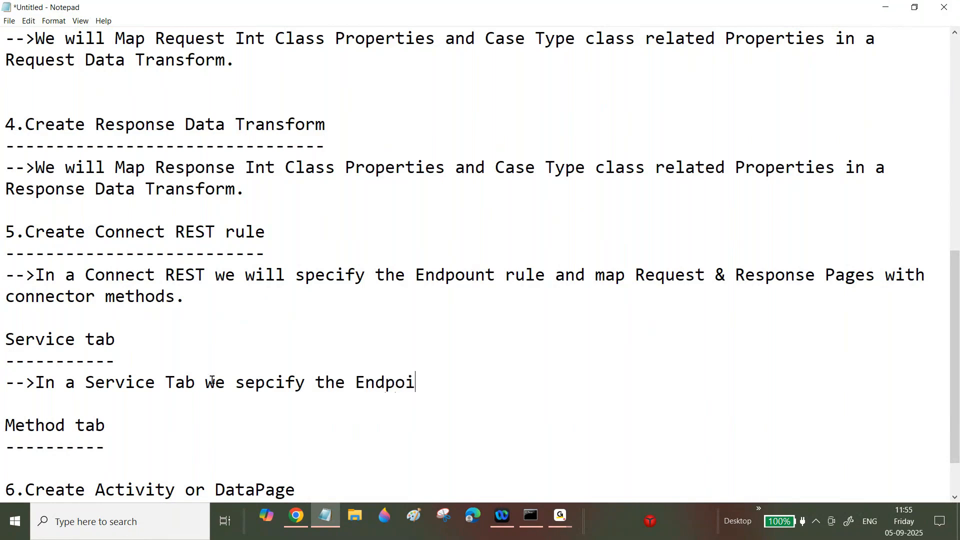
pyautogui.write('nt URL')
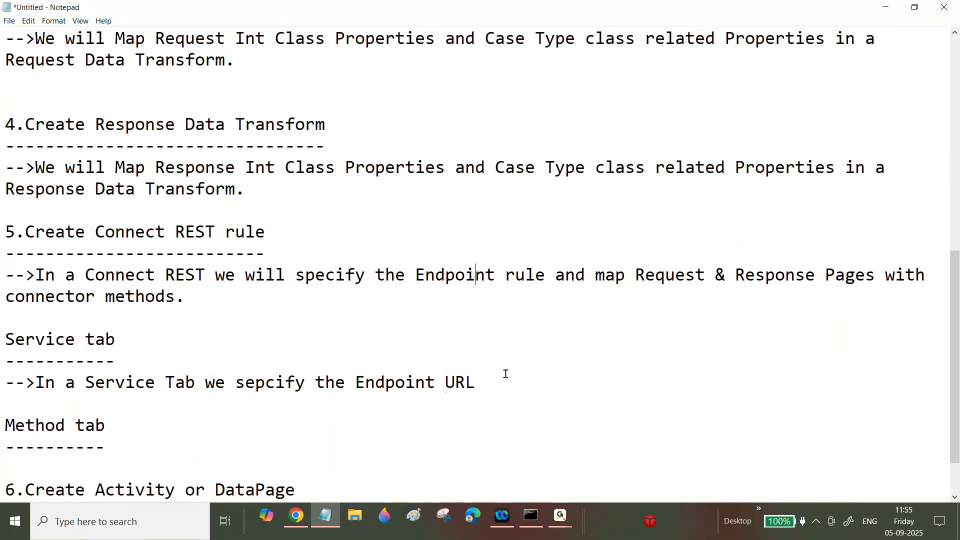
pyautogui.write(' ,Response Time')
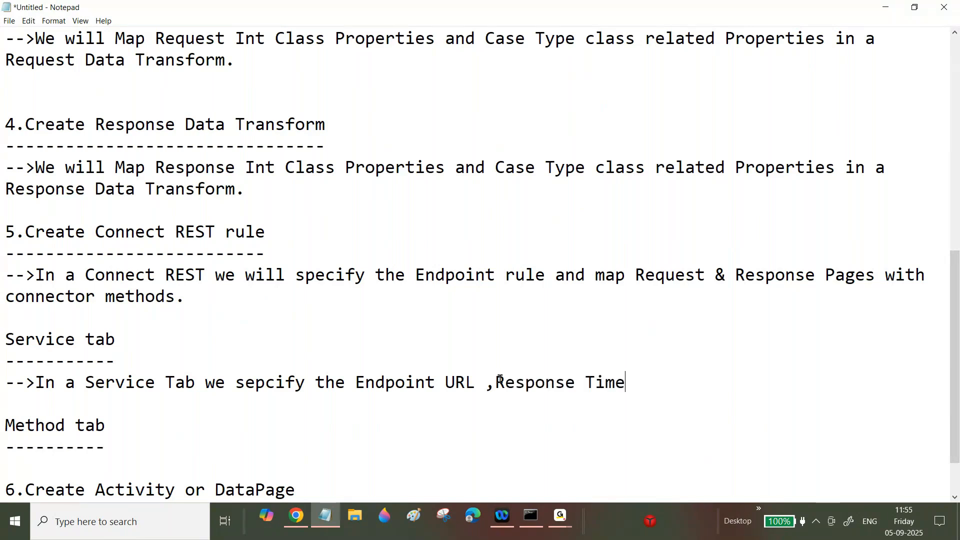
pyautogui.write('out and Authenti')
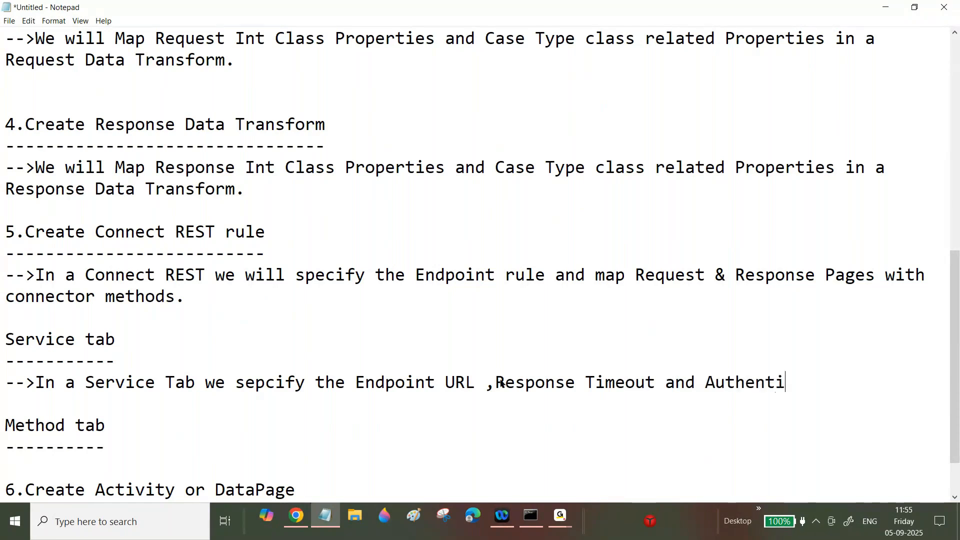
pyautogui.write('cation details')
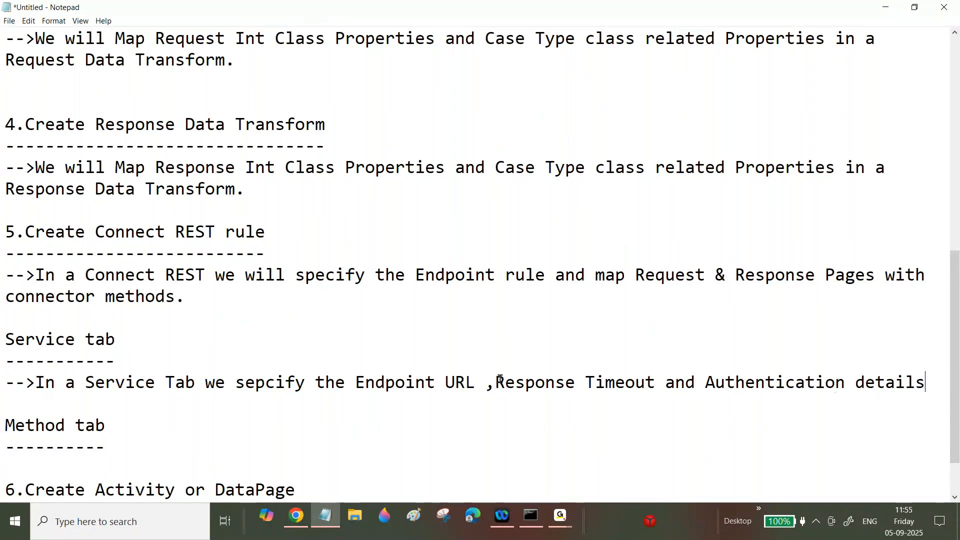
# - Add a '-->In a Methods tab' note ending with the copied 'Request & Response Pages with connector methods' phrase
pyautogui.click(130, 446)
pyautogui.press('Return')
pyautogui.write('-->')
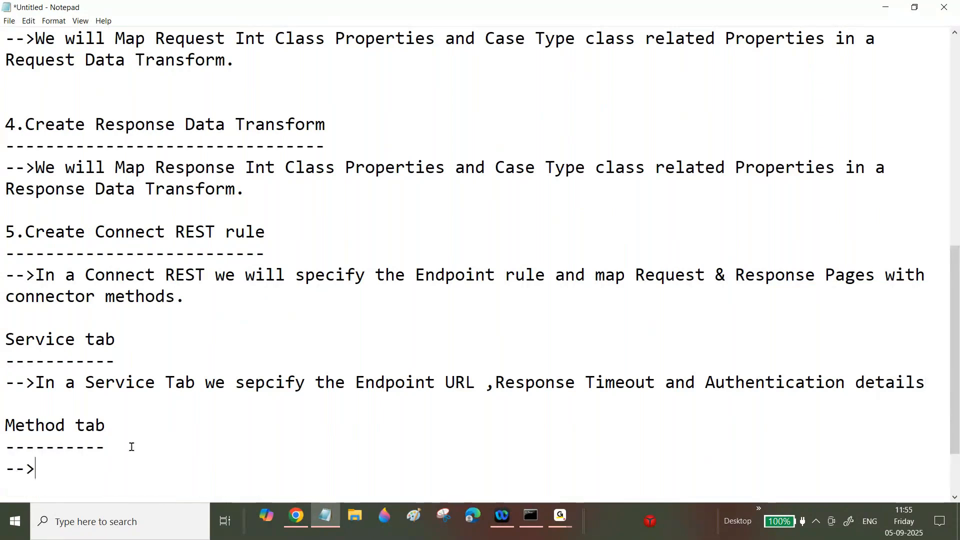
pyautogui.write('In a Method')
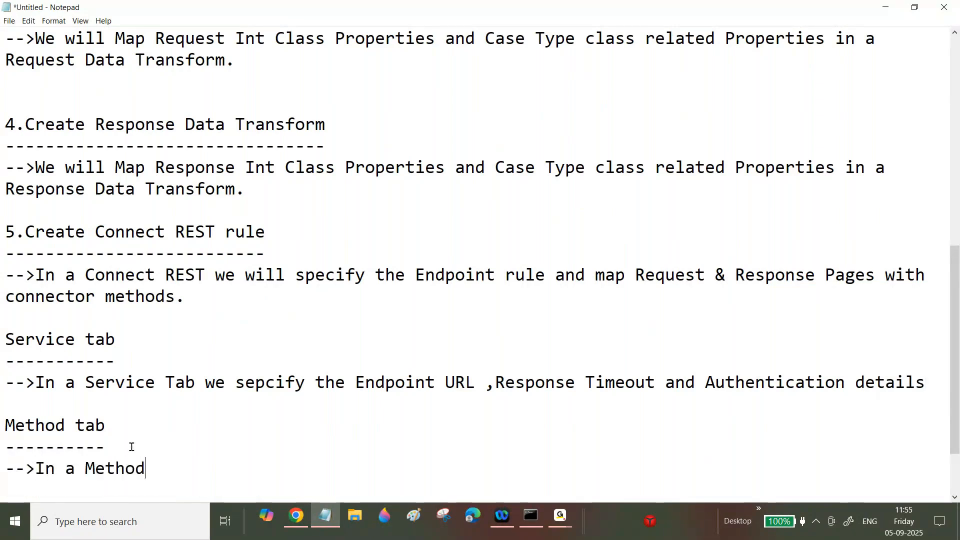
pyautogui.write('s tab we will specify the')
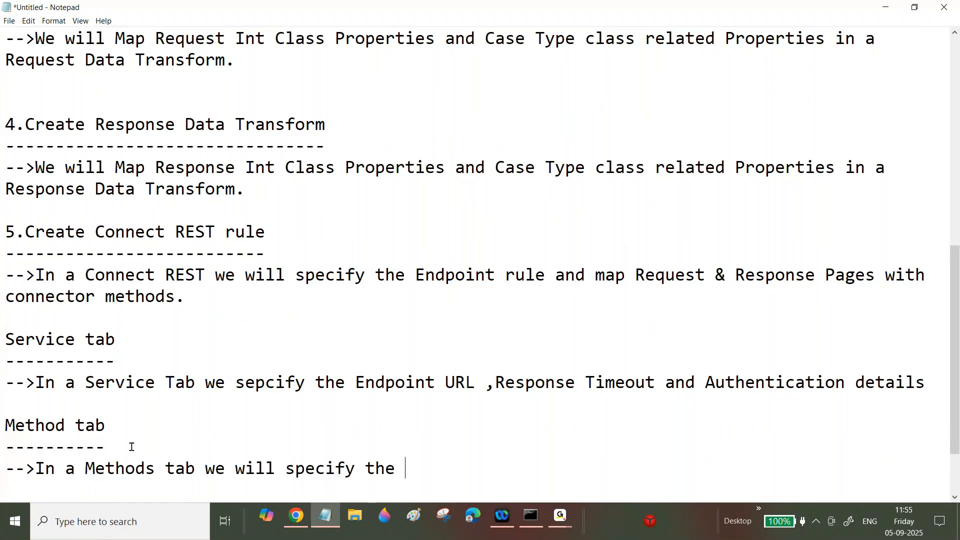
pyautogui.press('BackSpace')
pyautogui.press('BackSpace')
pyautogui.press('BackSpace')
pyautogui.press('BackSpace')
pyautogui.press('BackSpace')
pyautogui.press('BackSpace')
pyautogui.press('BackSpace')
pyautogui.press('BackSpace')
pyautogui.press('BackSpace')
pyautogui.press('BackSpace')
pyautogui.press('BackSpace')
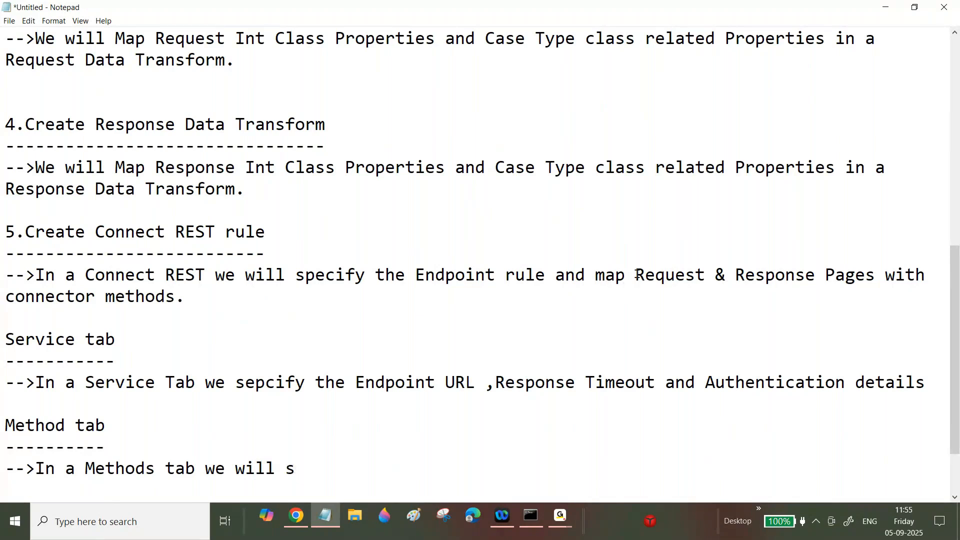
pyautogui.moveTo(635, 276); pyautogui.dragTo(709, 293)
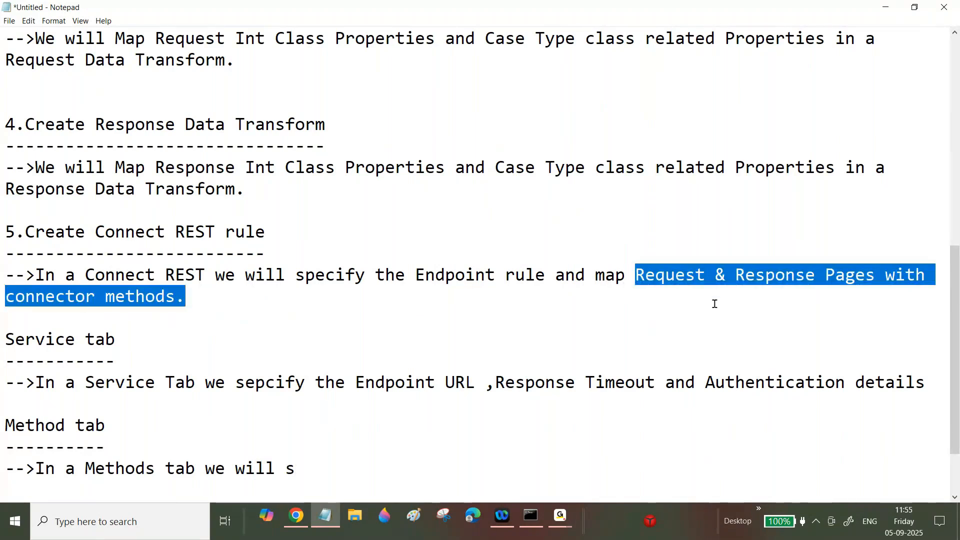
pyautogui.hotkey('ctrl', 'c')
pyautogui.click(301, 464)
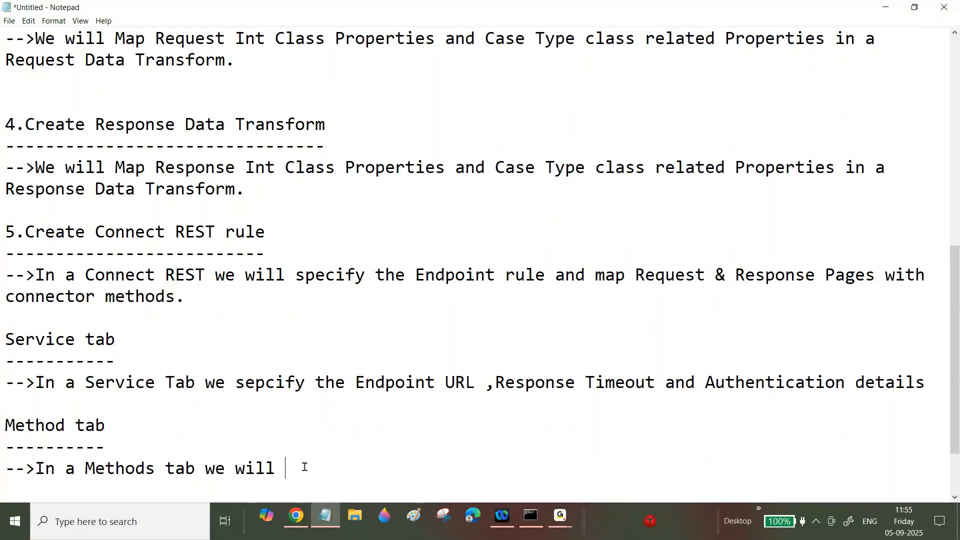
pyautogui.press('BackSpace')
pyautogui.hotkey('ctrl', 'v')
pyautogui.press('Return')
pyautogui.press('Return')
# - Type GET, POST and PUT headings, each with a dashed underline
pyautogui.write('GET')
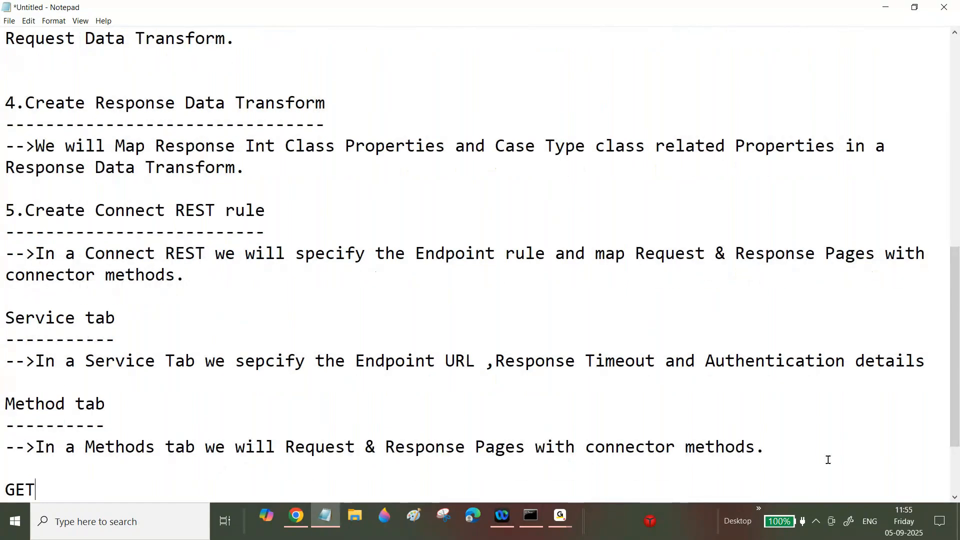
pyautogui.press('Return')
pyautogui.write('----')
pyautogui.press('Return')
pyautogui.press('Return')
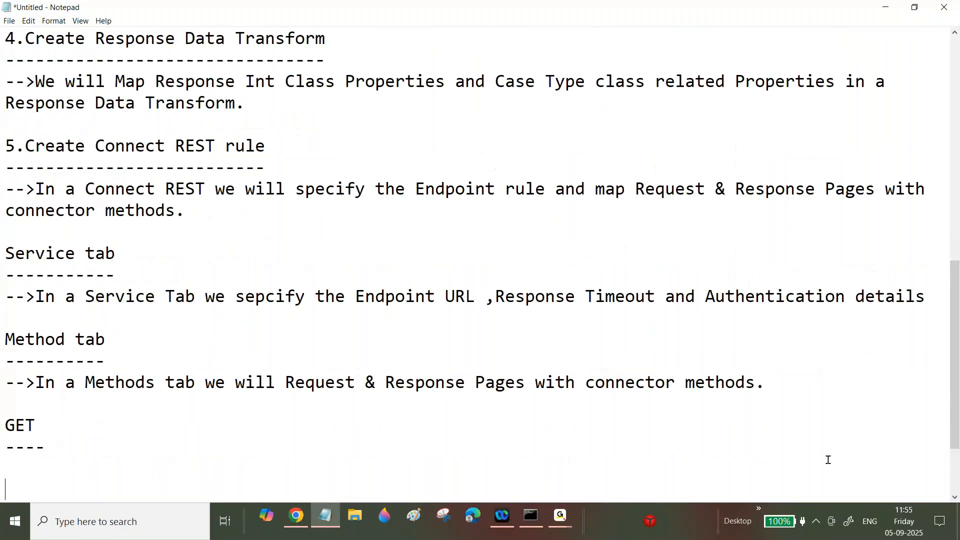
pyautogui.write('POST')
pyautogui.press('Return')
pyautogui.write('----')
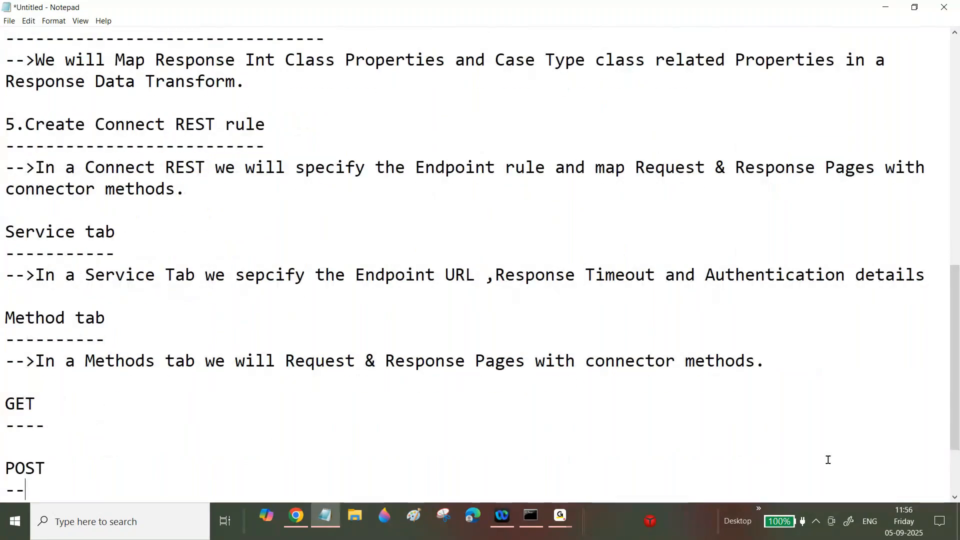
pyautogui.press('Return')
pyautogui.press('Return')
pyautogui.write('PUT')
pyautogui.press('Return')
pyautogui.write('---')
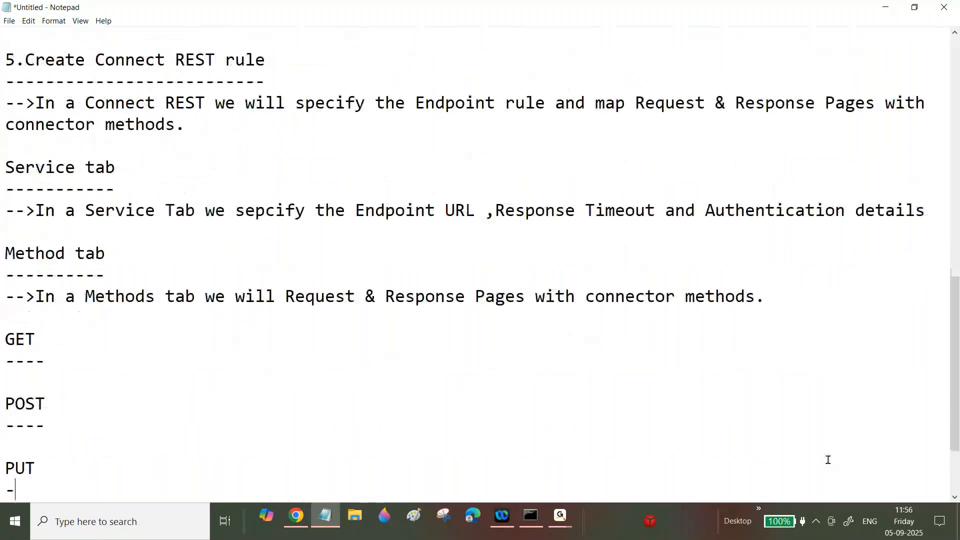
pyautogui.press('Return')
pyautogui.press('Return')
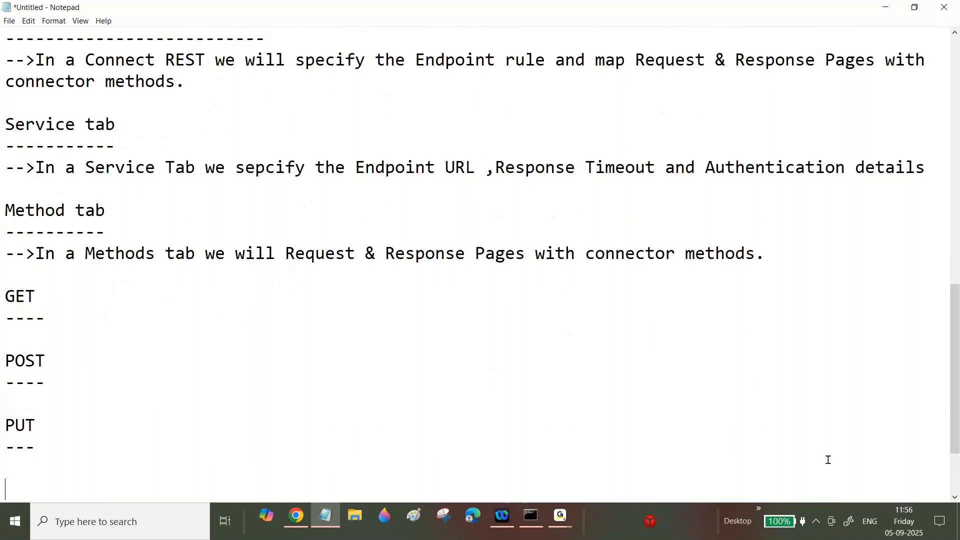
# - Add dashed-underlined DELETE and PATCH headings, then select the GET heading
pyautogui.write('DELETE')
pyautogui.press('Return')
pyautogui.write('------')
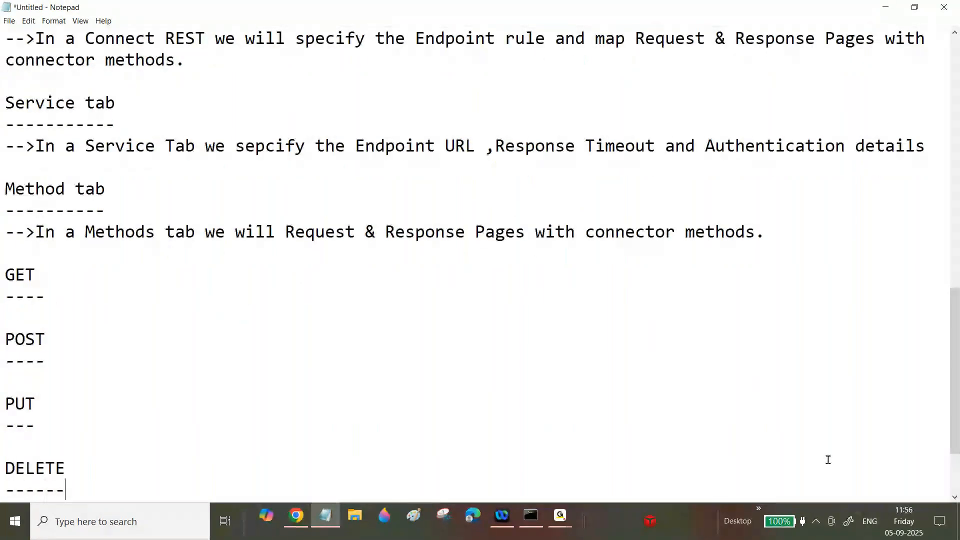
pyautogui.press('Return')
pyautogui.write('PYA')
pyautogui.press('BackSpace')
pyautogui.press('BackSpace')
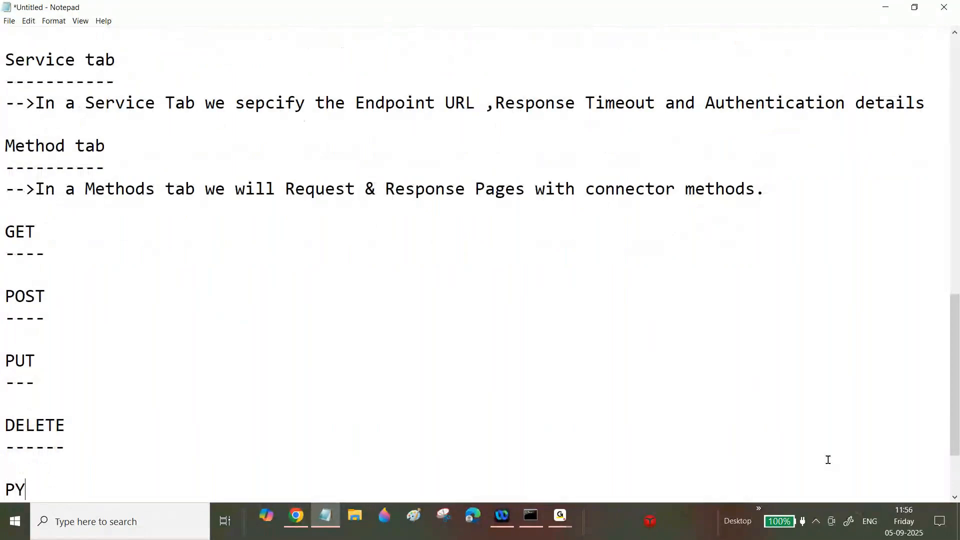
pyautogui.write('AT')
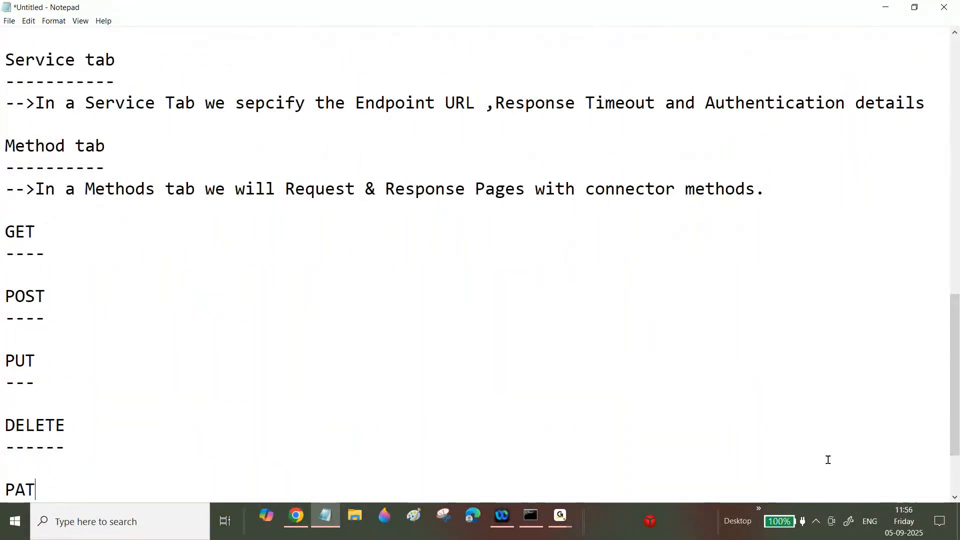
pyautogui.write('CH')
pyautogui.press('Return')
pyautogui.write('------')
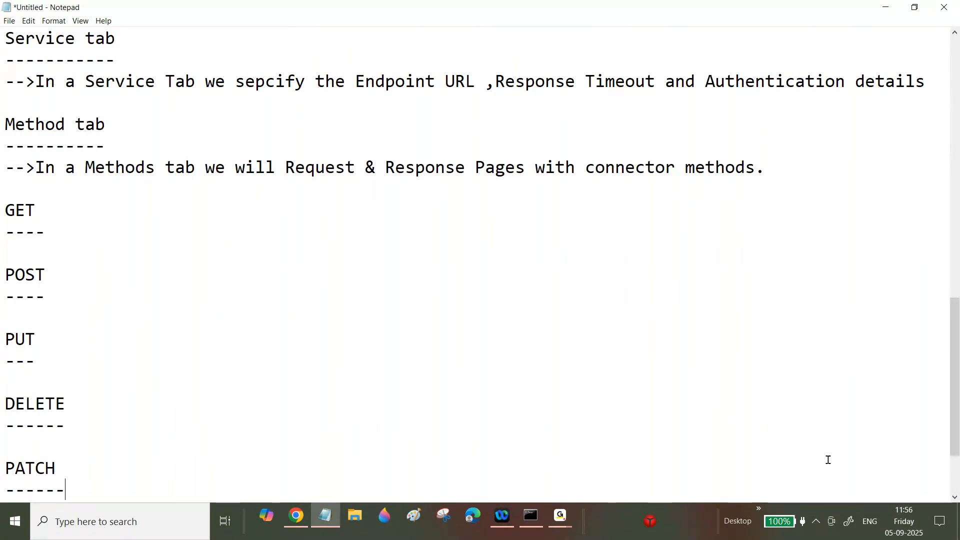
pyautogui.moveTo(58, 228); pyautogui.dragTo(8, 198)
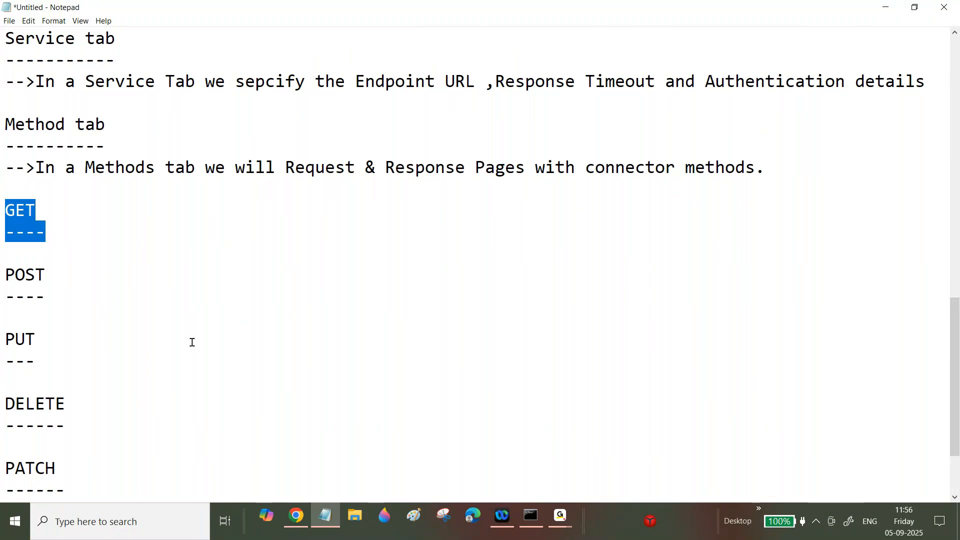
# - Under GET, explain getting External system responses from a Pega application request with "GET" method, then select it
pyautogui.click(58, 231)
pyautogui.press('Return')
pyautogui.write('-->')
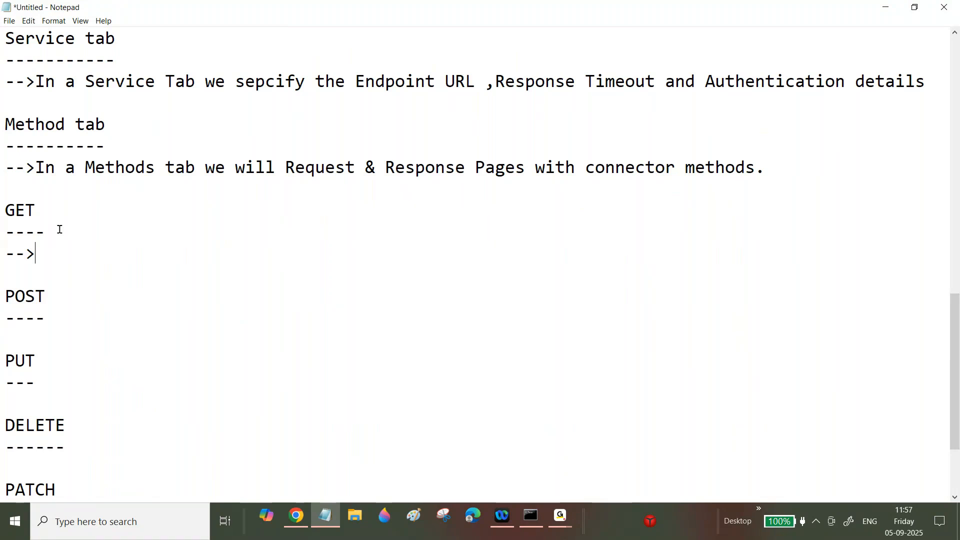
pyautogui.write('If we wan')
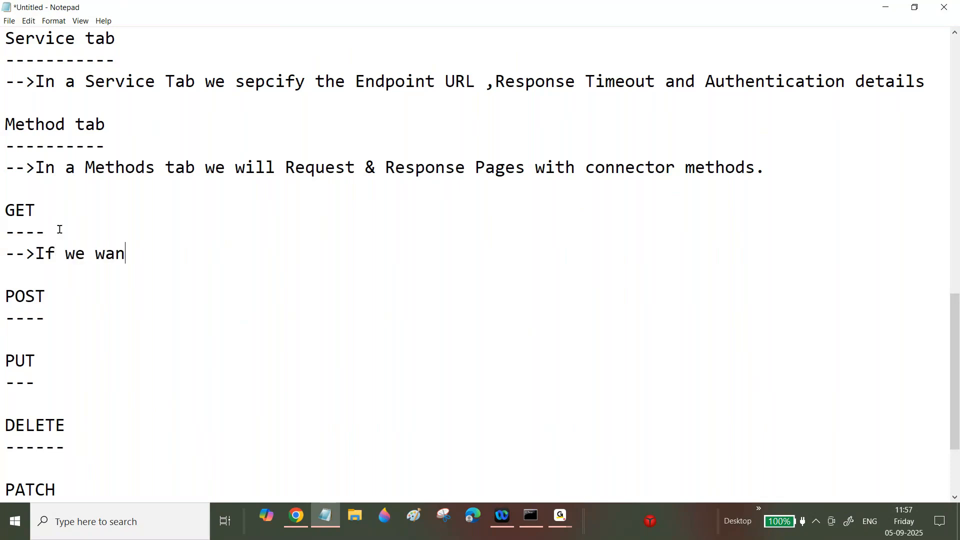
pyautogui.write('t to get the ')
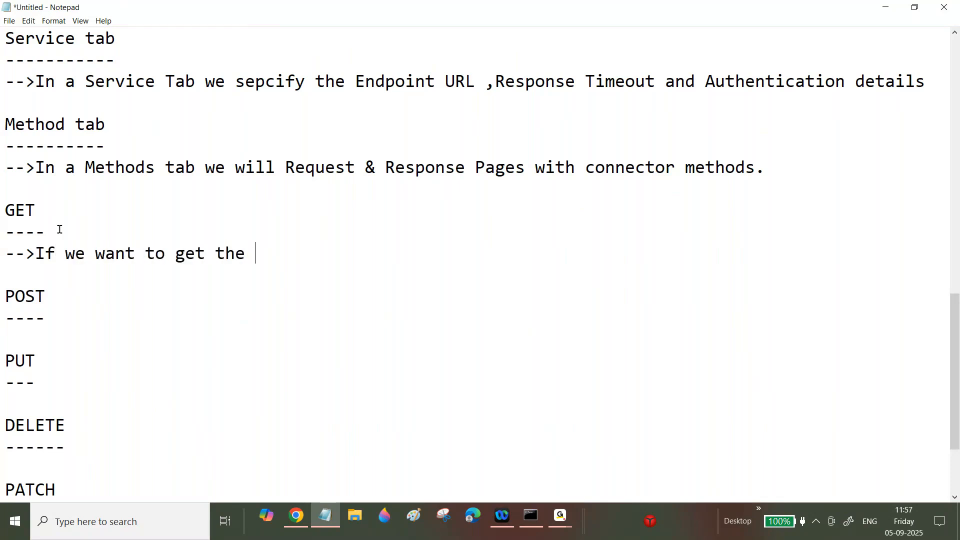
pyautogui.write('response fro')
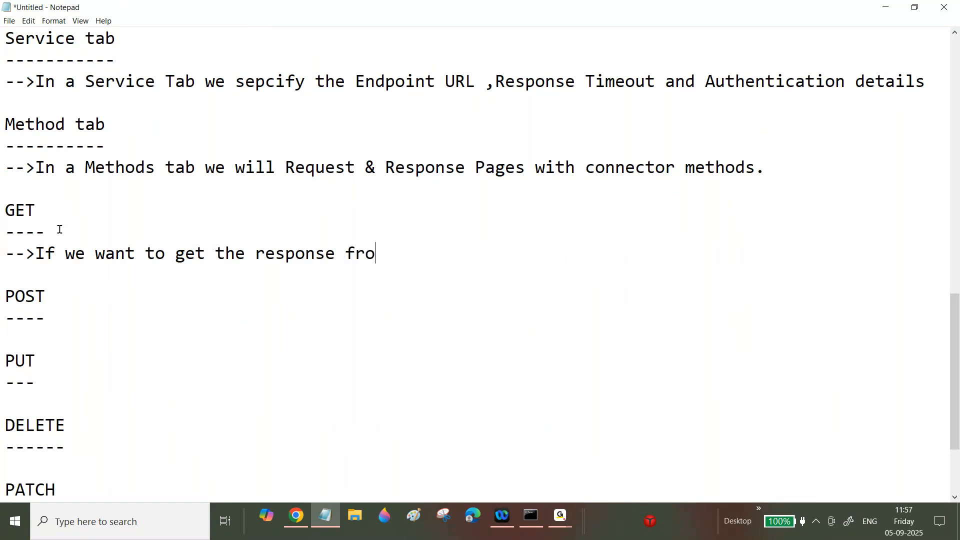
pyautogui.write('m Extern')
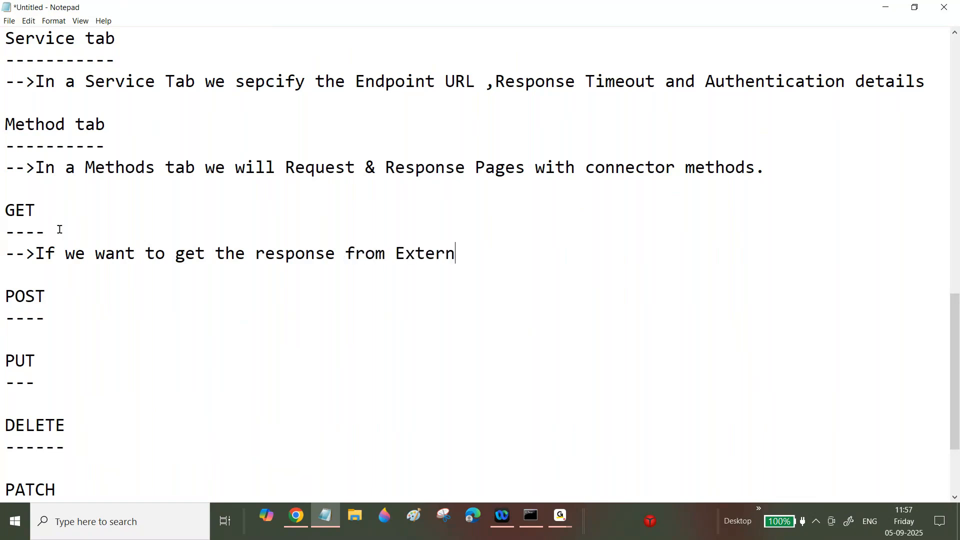
pyautogui.write('al system bas')
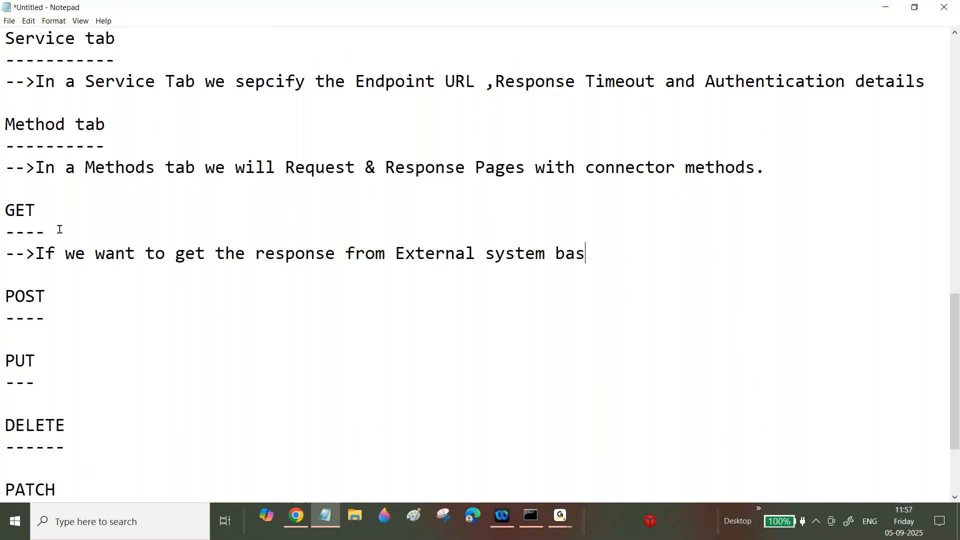
pyautogui.write('ed upon P')
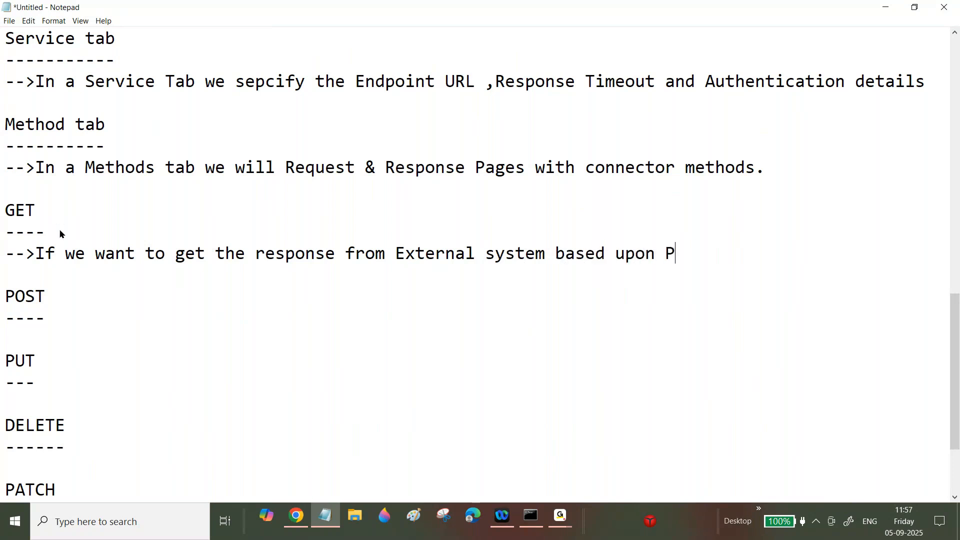
pyautogui.write('ega applicati')
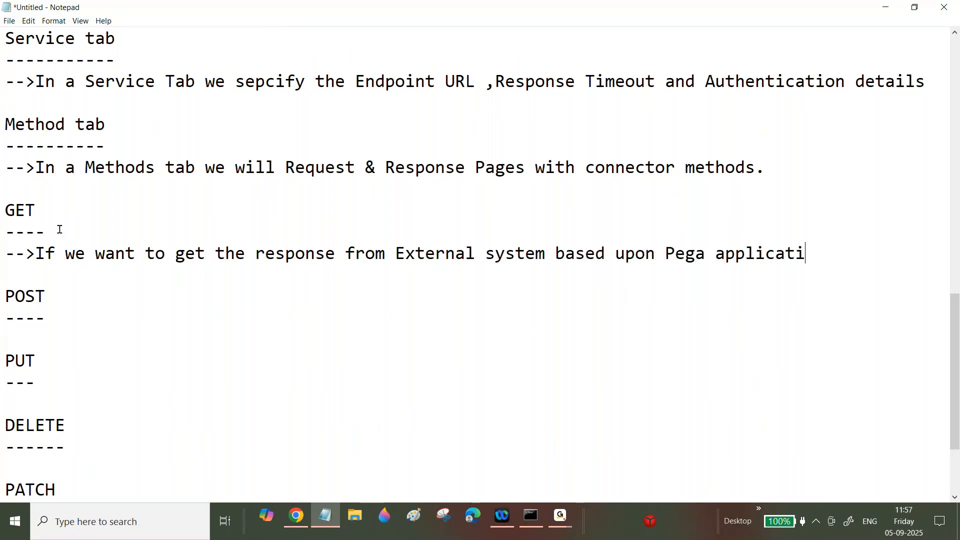
pyautogui.write('on request the')
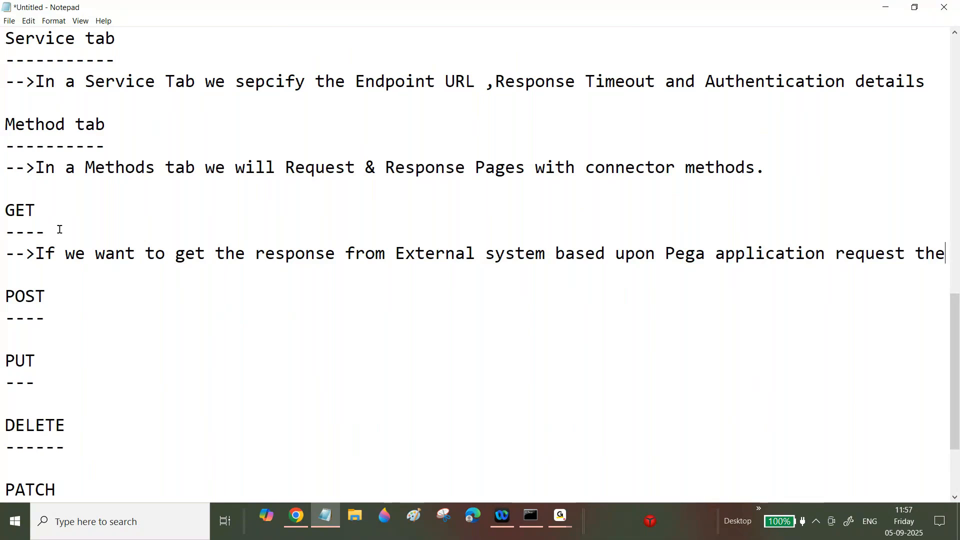
pyautogui.write('n we can use ""')
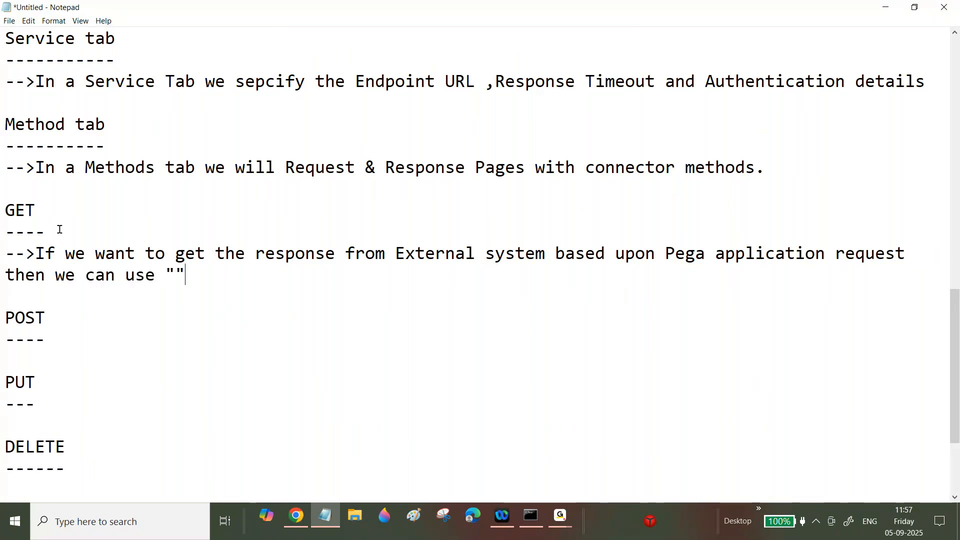
pyautogui.press('Left')
pyautogui.write('GET')
pyautogui.press('Right')
pyautogui.write('method.')
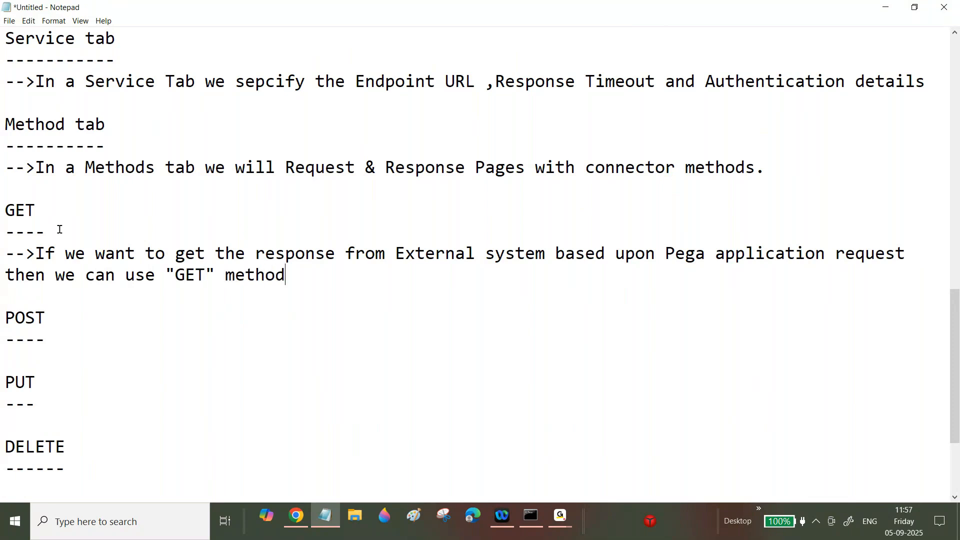
pyautogui.click(2, 256)
pyautogui.moveTo(1, 256); pyautogui.dragTo(298, 275)
pyautogui.hotkey('ctrl', 'c')
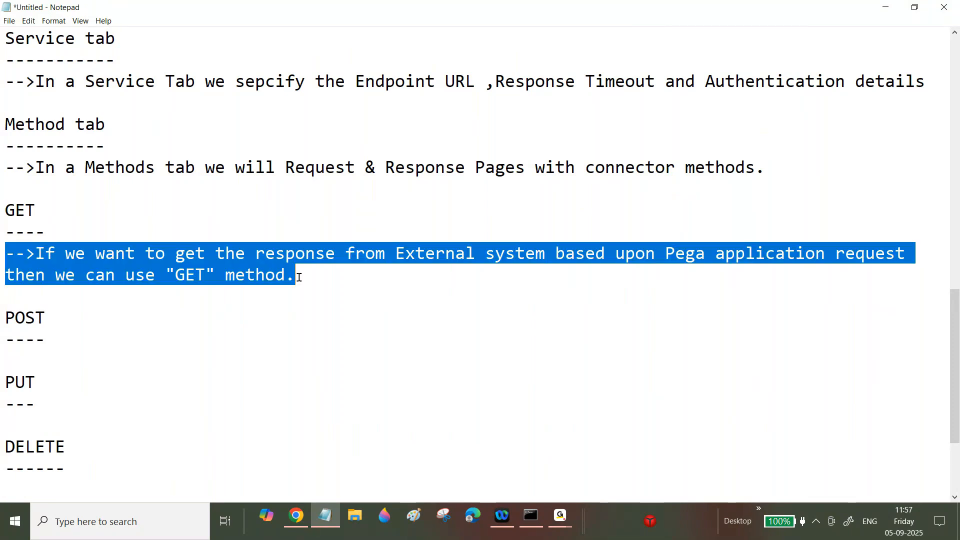
# - Paste the GET note under POST, reword it to insert "New Record" using "POST" method, and select it
pyautogui.click(75, 343)
pyautogui.press('Return')
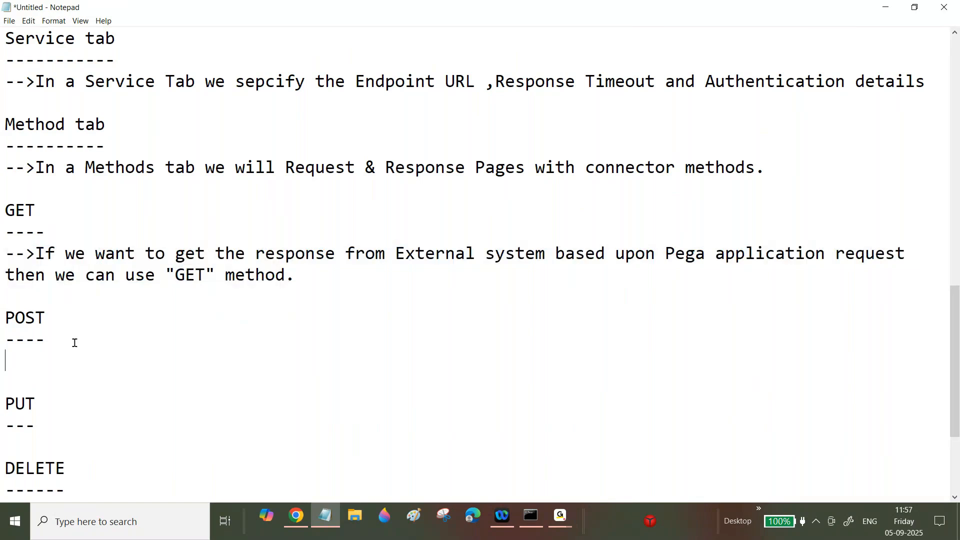
pyautogui.hotkey('ctrl', 'v')
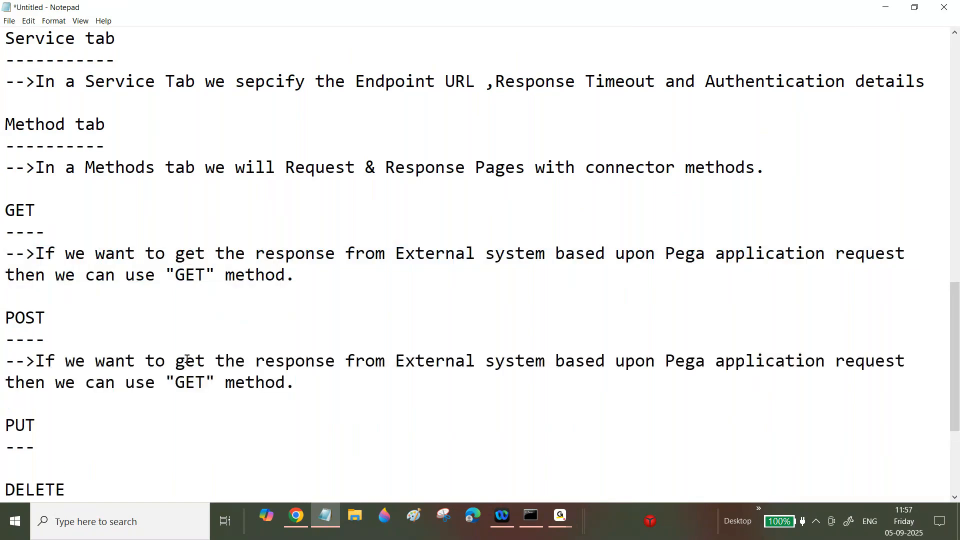
pyautogui.moveTo(175, 360); pyautogui.dragTo(395, 361)
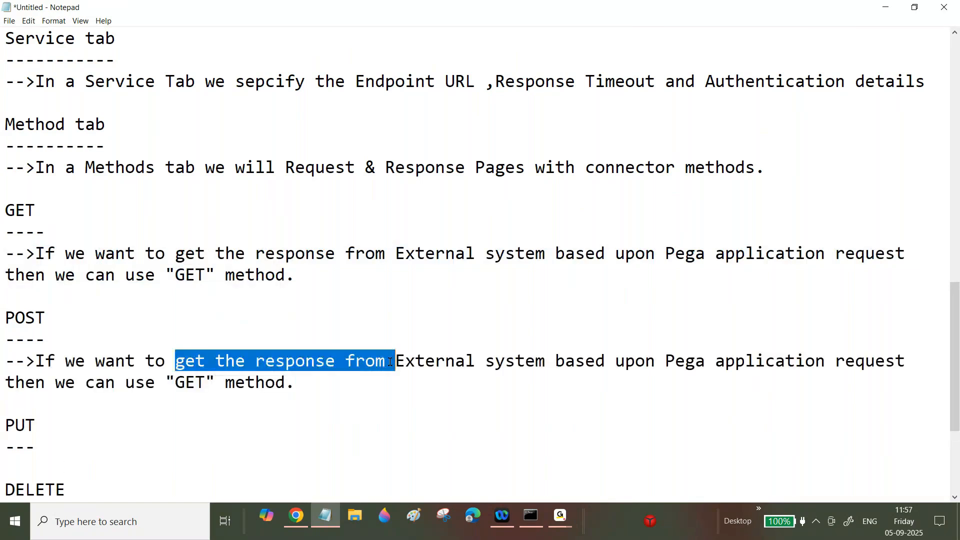
pyautogui.write('insert ')
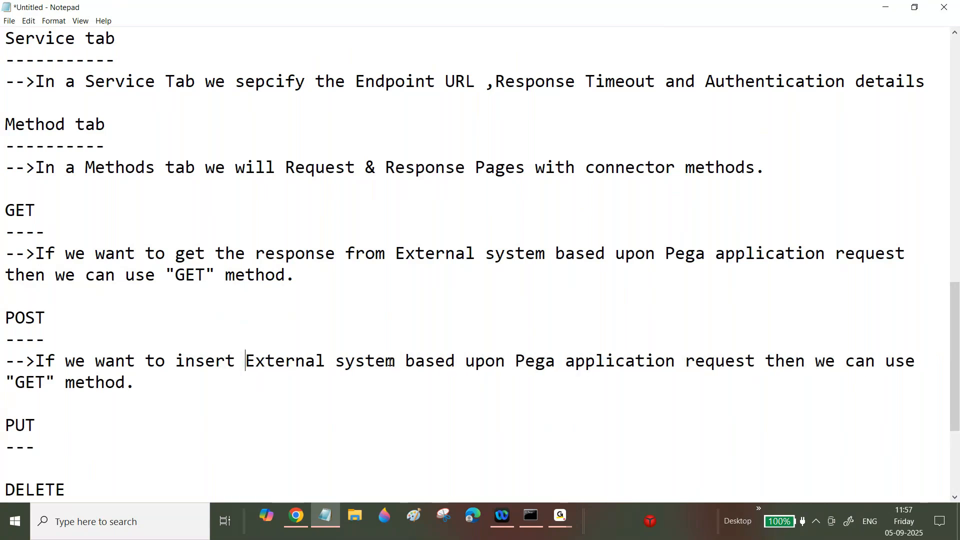
pyautogui.write('"New Recor"')
pyautogui.press('Left')
pyautogui.write('New Recor')
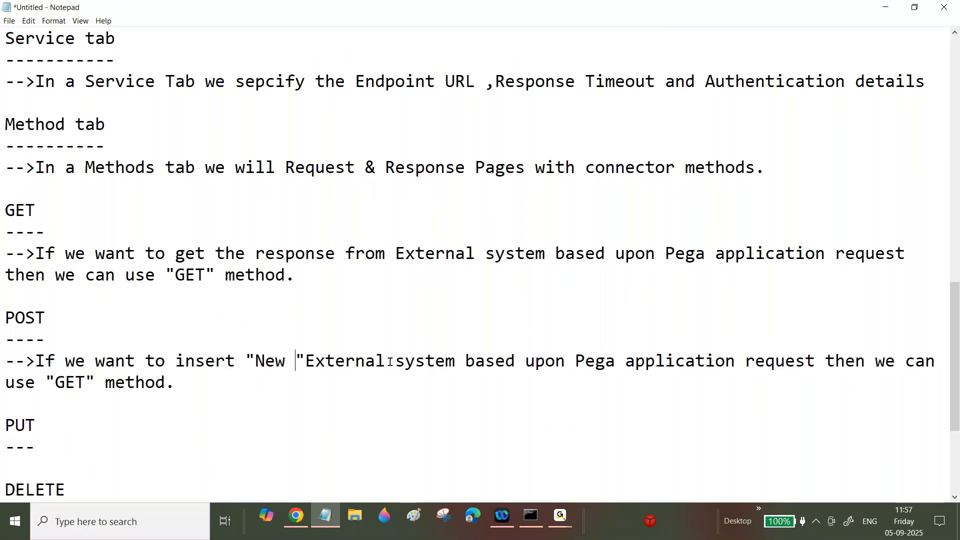
pyautogui.write('d')
pyautogui.press('Right')
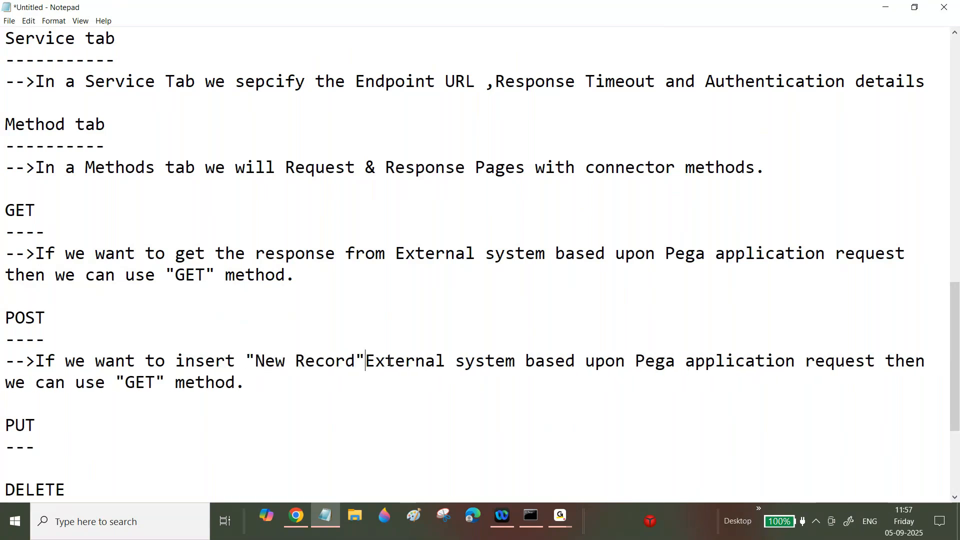
pyautogui.write('int')
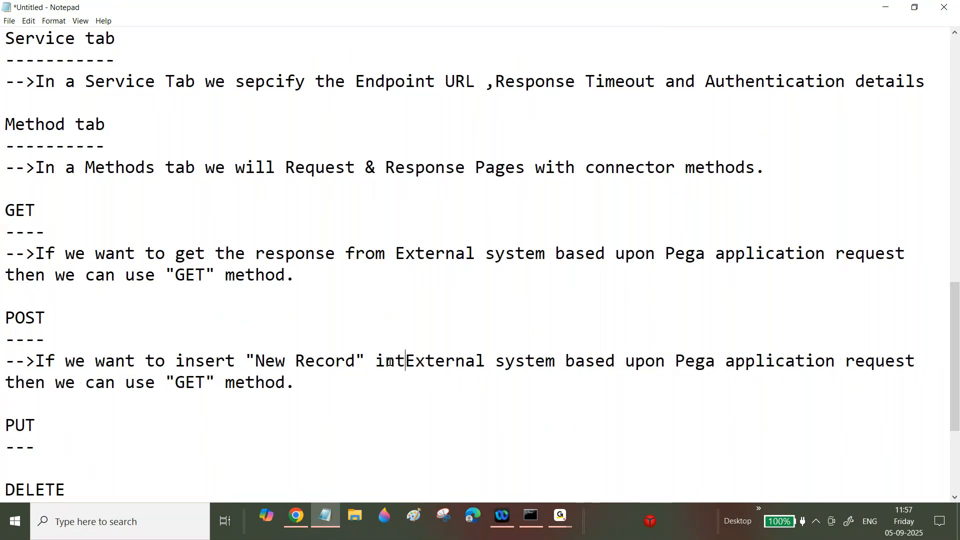
pyautogui.write('o')
pyautogui.moveTo(175, 383); pyautogui.dragTo(206, 382)
pyautogui.write('POST')
pyautogui.click(64, 445)
pyautogui.moveTo(6, 361); pyautogui.dragTo(412, 381)
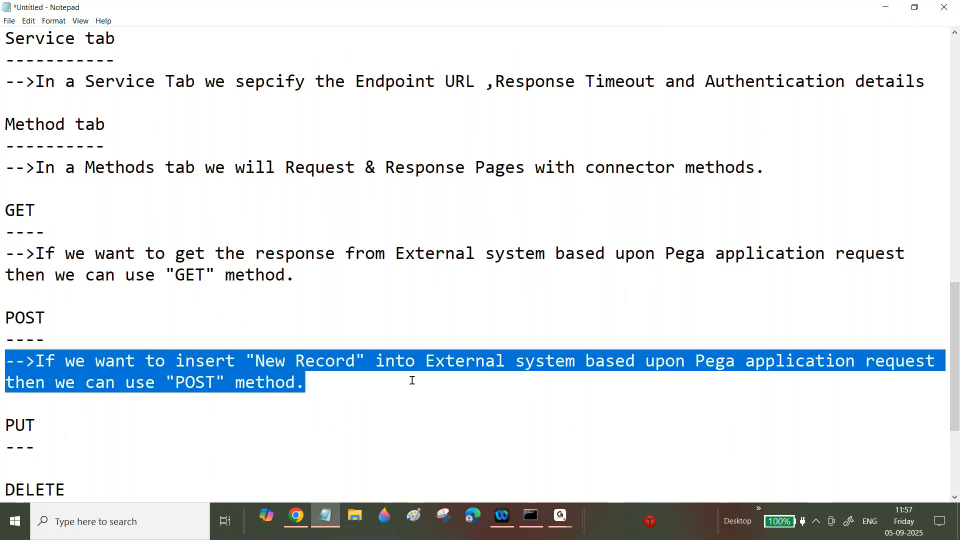
# - Paste the POST note under PUT and reword it to Update an "Existing" record using "PUT"
pyautogui.hotkey('ctrl', 'c')
pyautogui.click(94, 453)
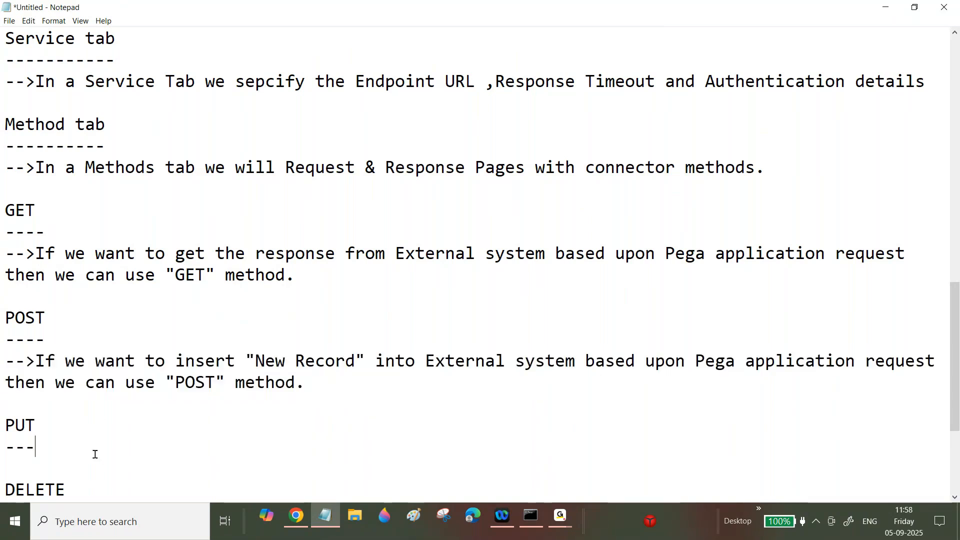
pyautogui.press('Return')
pyautogui.hotkey('ctrl', 'v')
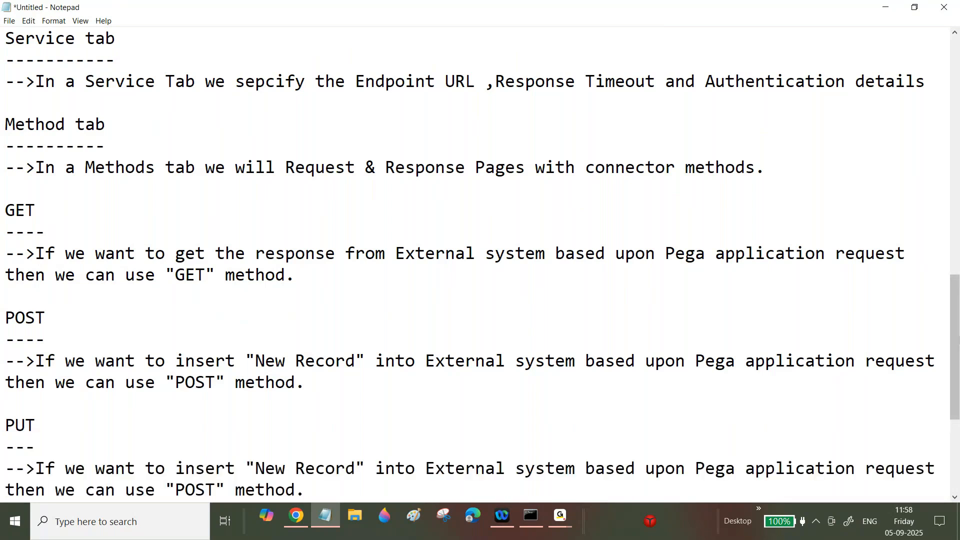
pyautogui.moveTo(957, 316); pyautogui.dragTo(958, 348)
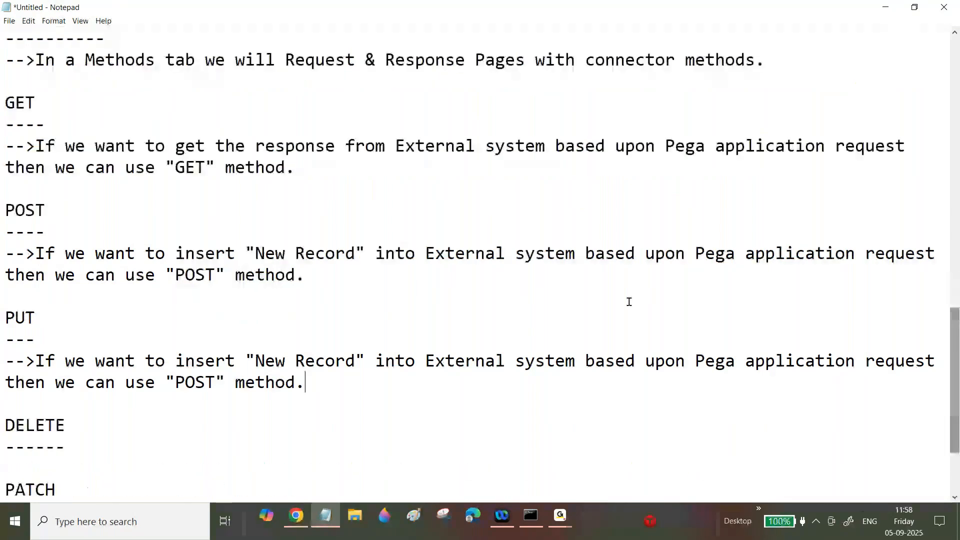
pyautogui.doubleClick(231, 361)
pyautogui.write('Update')
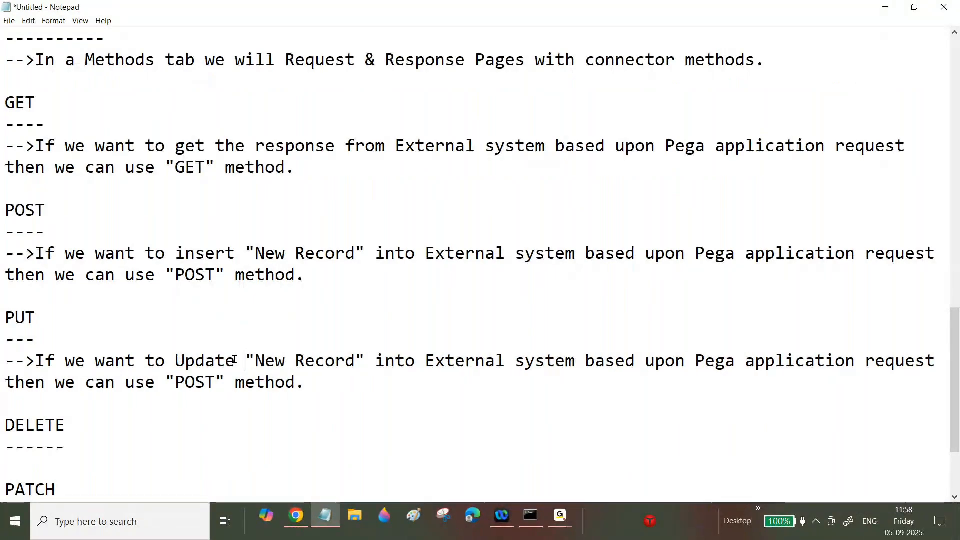
pyautogui.press('Right')
pyautogui.press('Right')
pyautogui.press('Delete')
pyautogui.press('Delete')
pyautogui.press('Delete')
pyautogui.write('Exis')
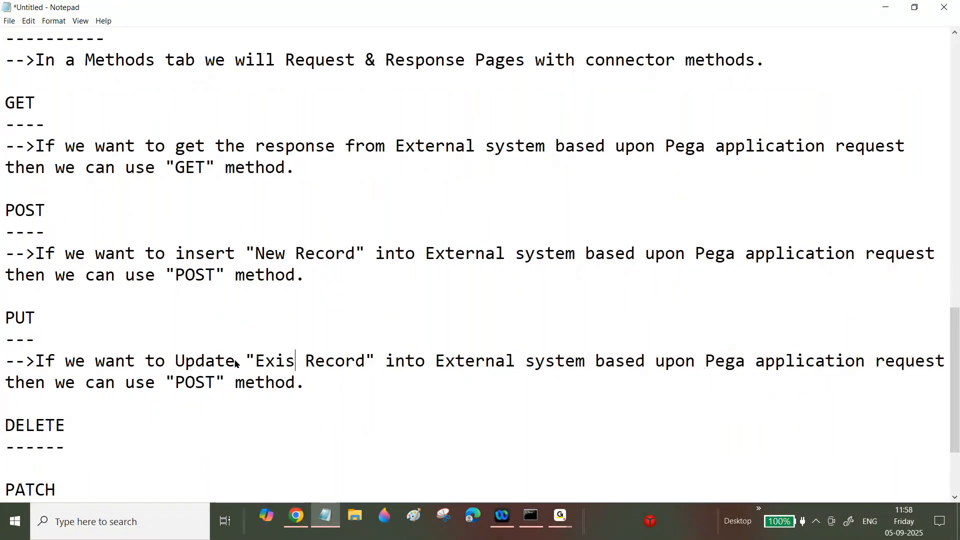
pyautogui.write('ting')
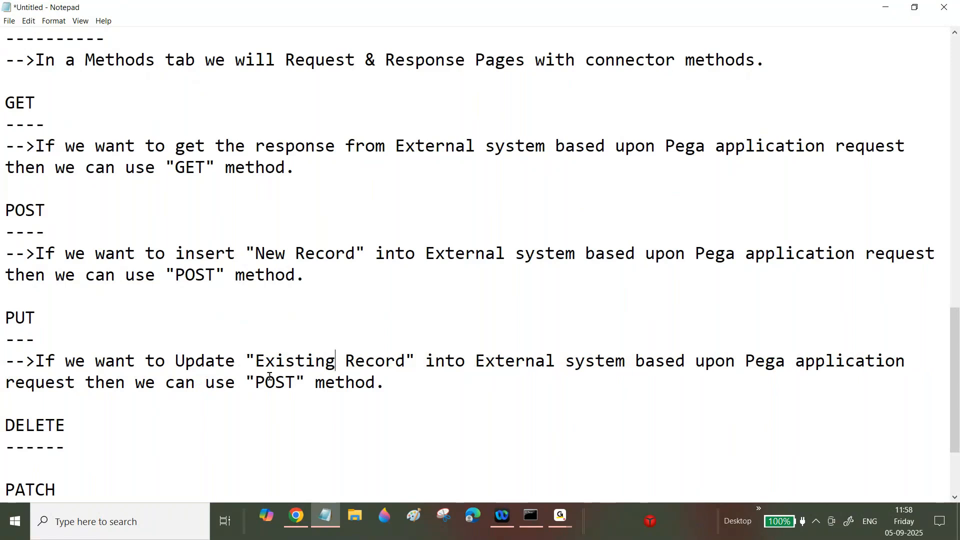
pyautogui.moveTo(265, 382); pyautogui.dragTo(287, 382)
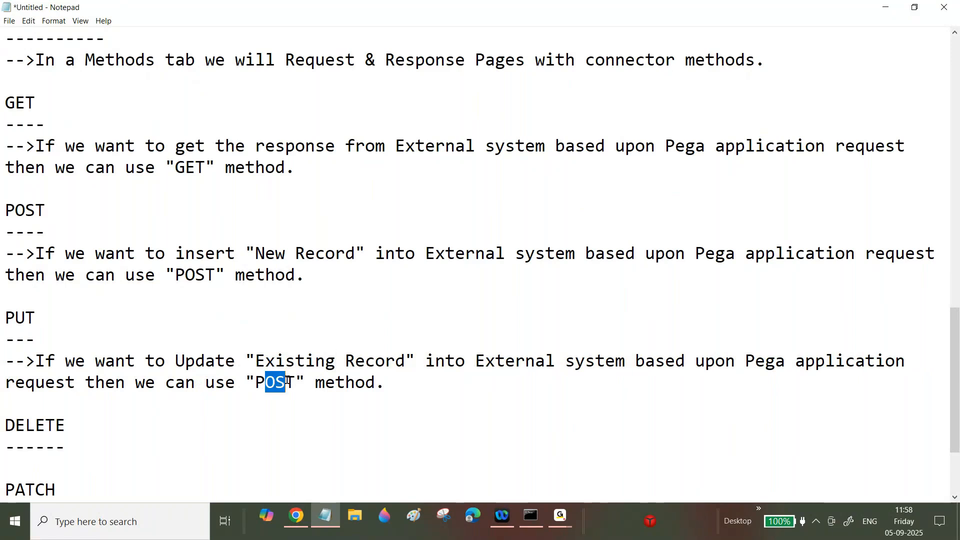
pyautogui.write('U')
# - Paste the POST explanation under the DELETE heading, then switch to the GoTo meeting
pyautogui.click(83, 445)
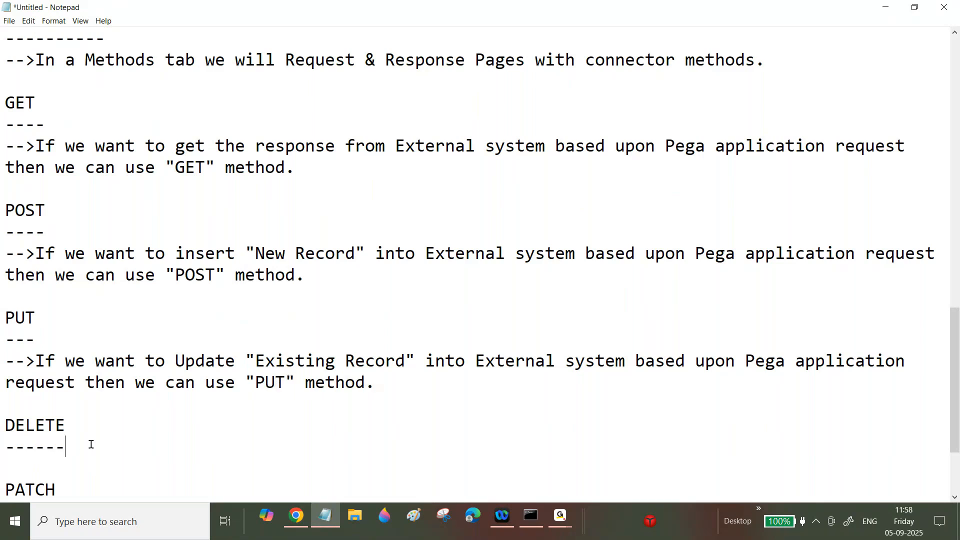
pyautogui.press('Return')
pyautogui.hotkey('ctrl', 'v')
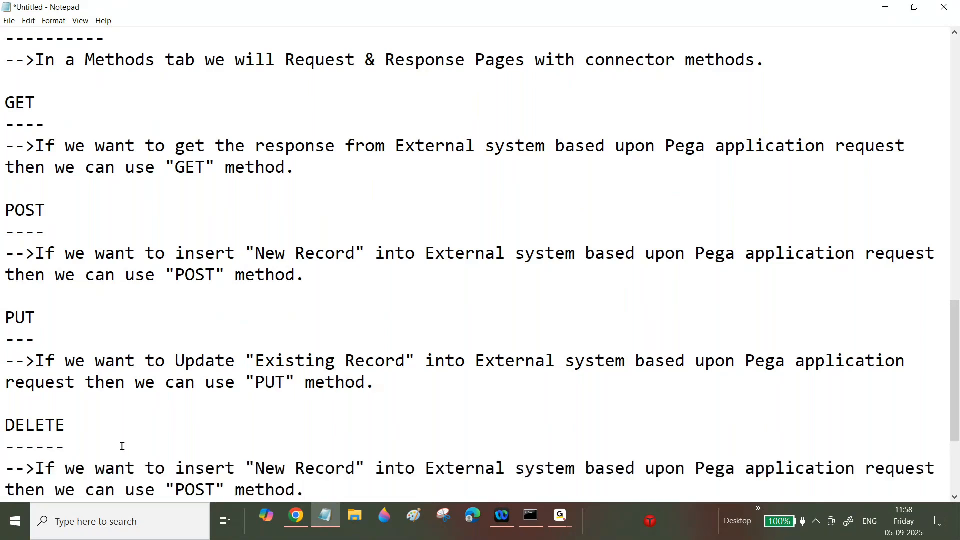
pyautogui.scroll(-2, 407, 493)
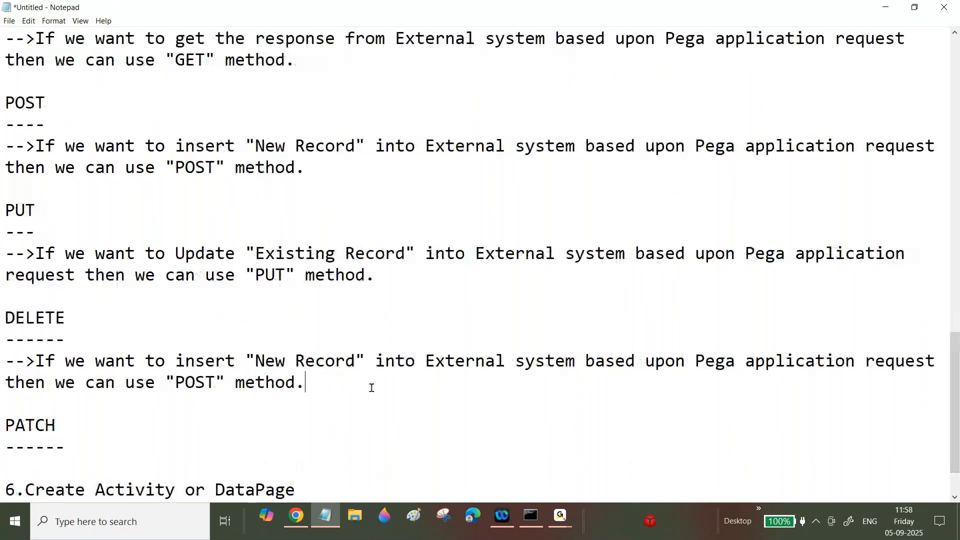
pyautogui.click(560, 514)
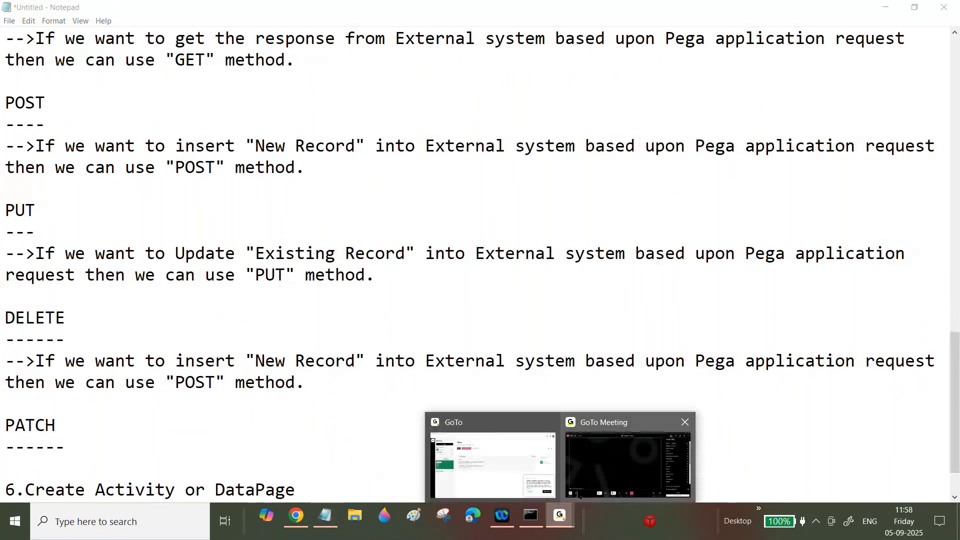
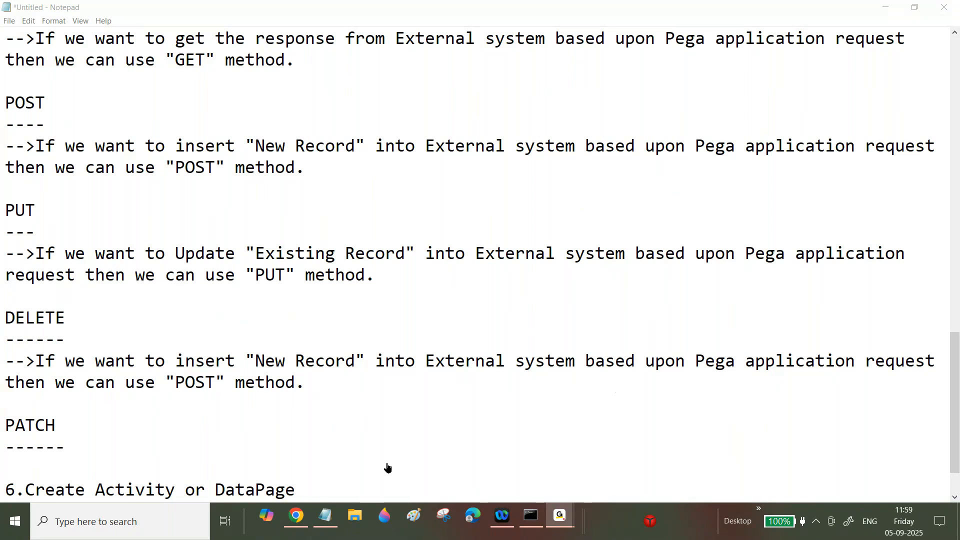
# - In the DELETE note, change 'insert' to 'Delete the' and remove 'New'
pyautogui.click(293, 520)
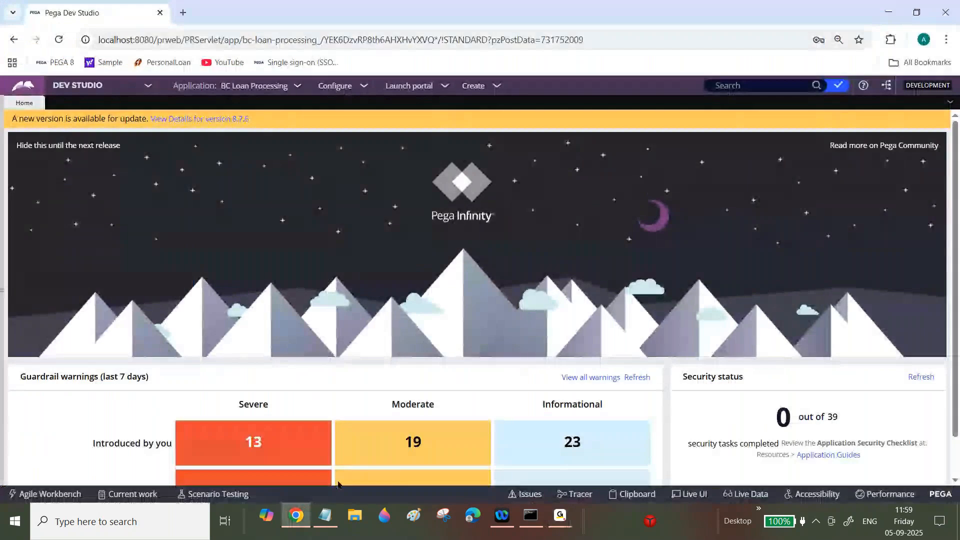
pyautogui.click(325, 515)
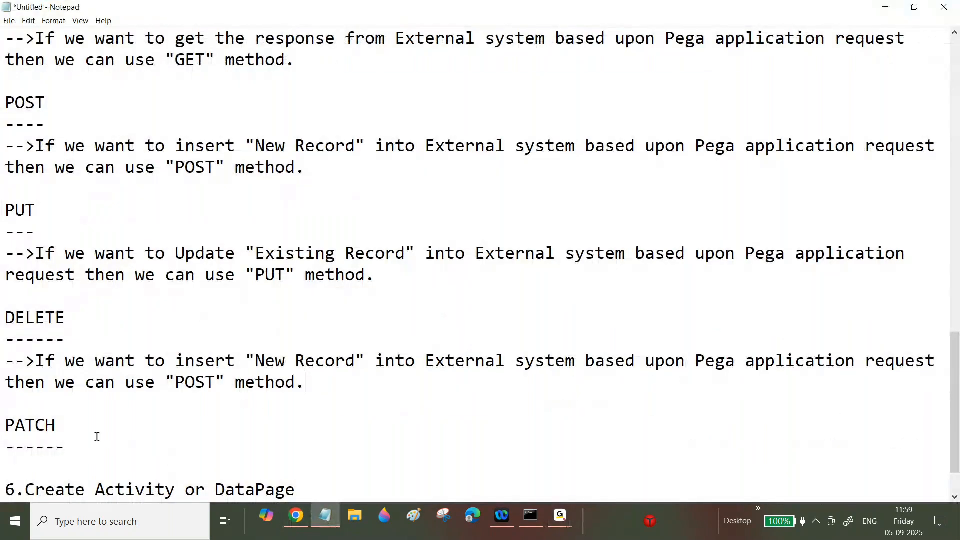
pyautogui.doubleClick(183, 359)
pyautogui.write('Delete')
pyautogui.press('Right')
pyautogui.write('the')
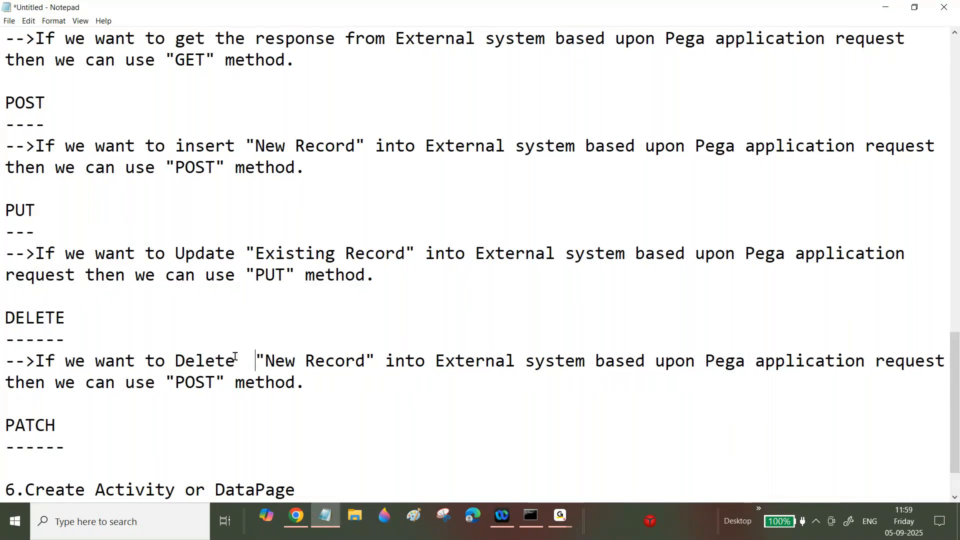
pyautogui.press('Right')
pyautogui.press('Right')
pyautogui.press('Right')
pyautogui.press('Right')
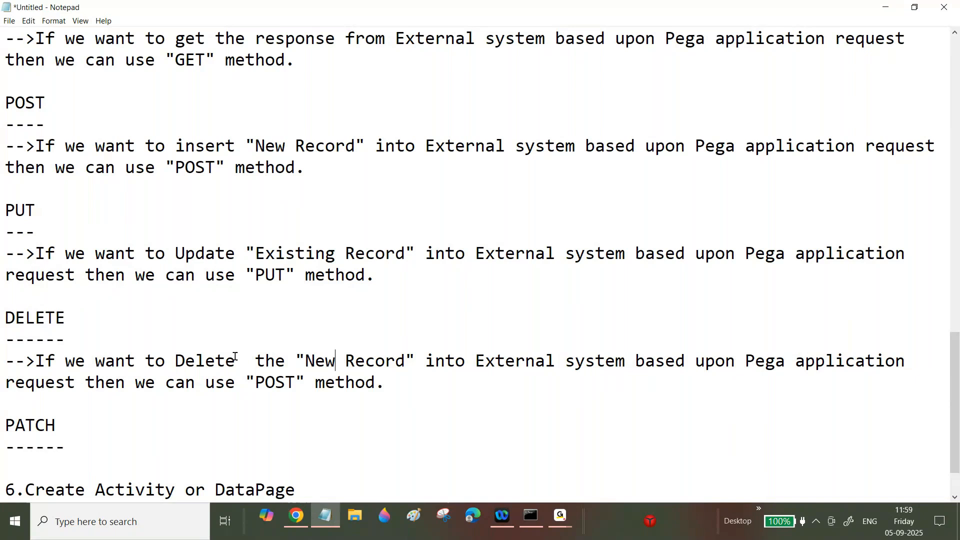
pyautogui.press('BackSpace')
pyautogui.press('BackSpace')
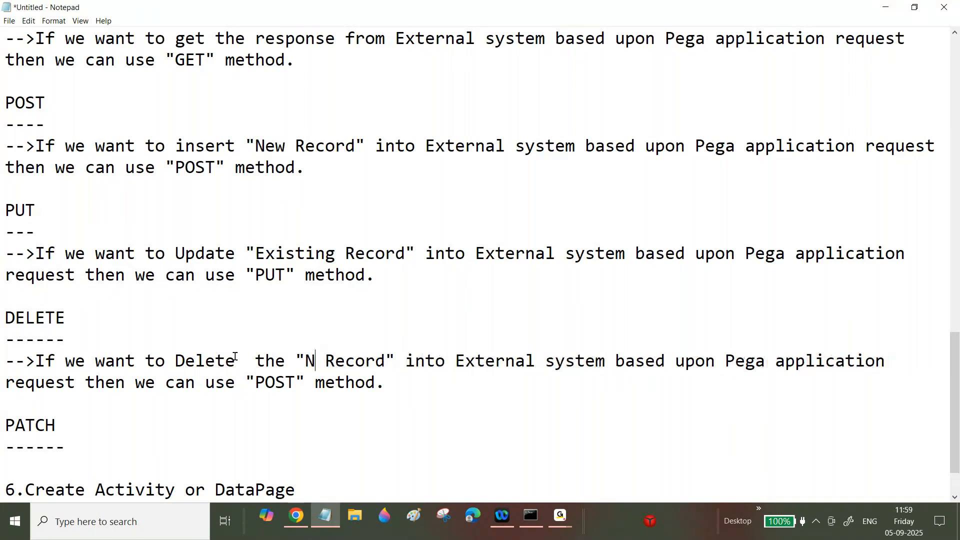
pyautogui.press('BackSpace')
# - Change 'into' to 'from' and POST to DELETE, then start a line under the PATCH dashes
pyautogui.doubleClick(415, 361)
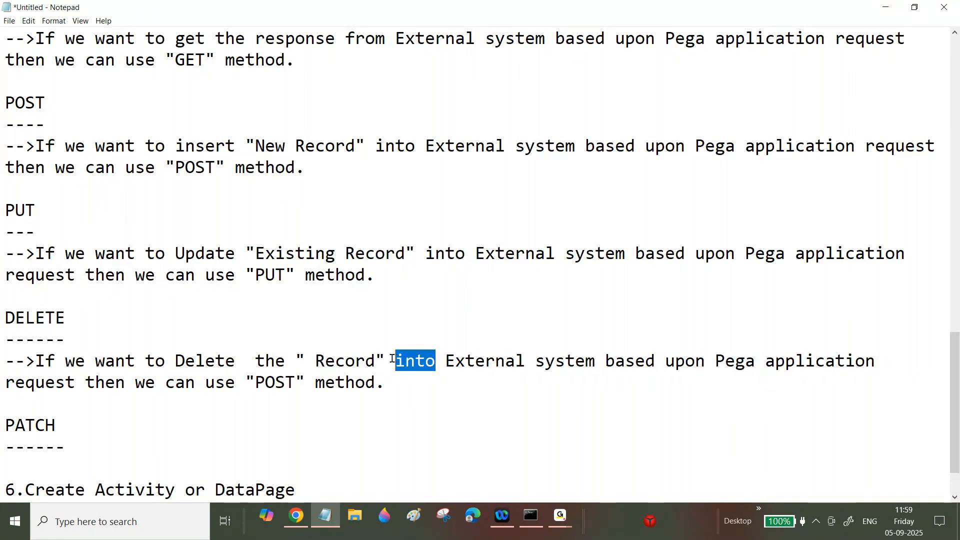
pyautogui.write('from')
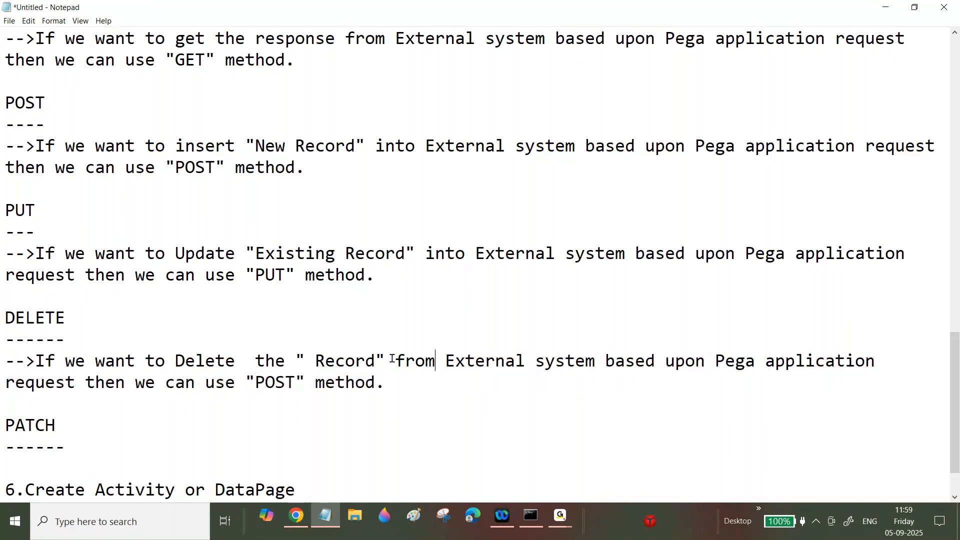
pyautogui.doubleClick(293, 381)
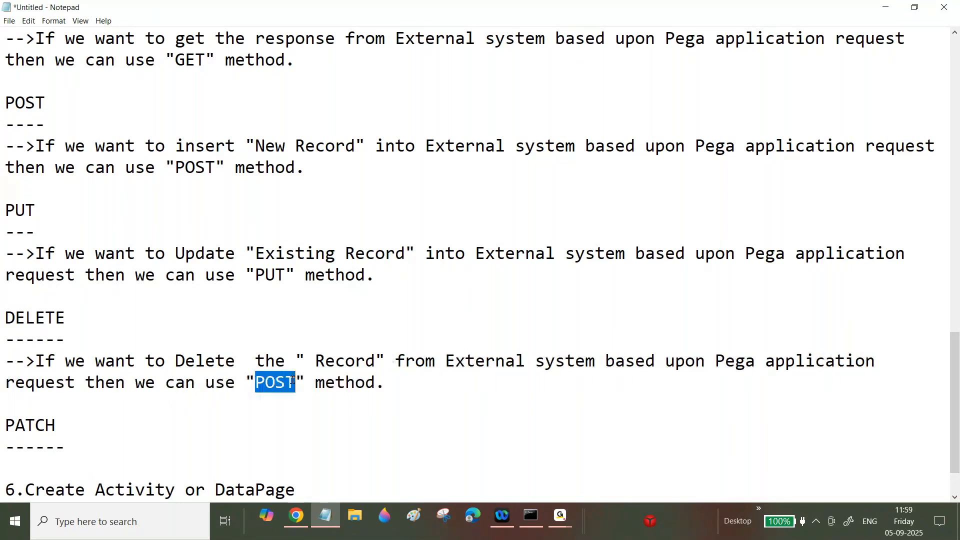
pyautogui.write('DELETE')
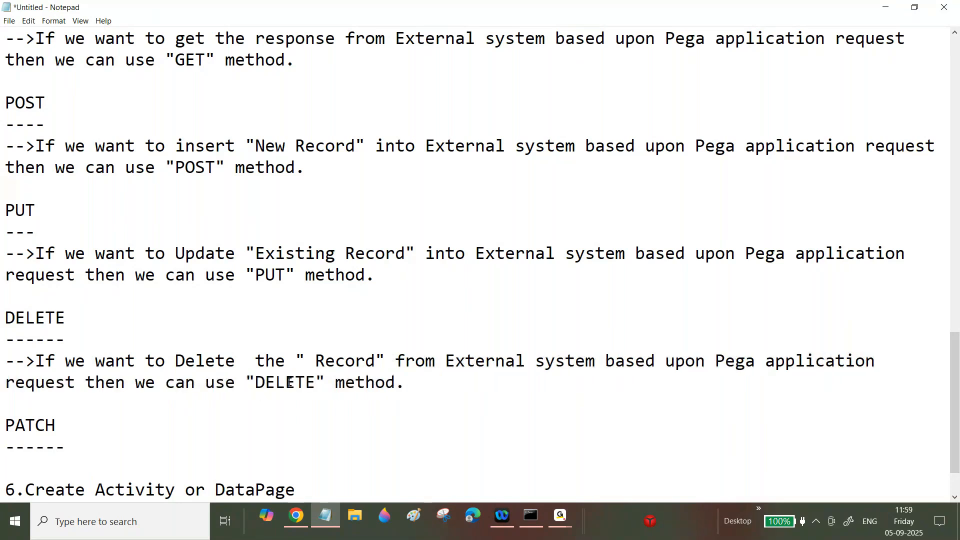
pyautogui.click(97, 448)
pyautogui.press('Return')
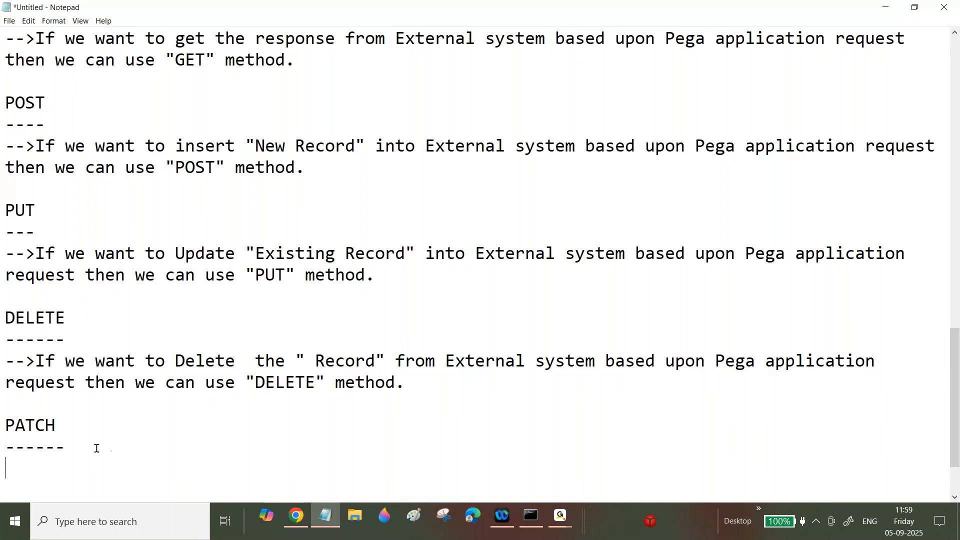
# - Paste the POST note under PATCH and reword it to 'update existing record with minor changes'
pyautogui.write('-->If we want to insert "New Record" into External system based upon Pega application request then we can use "POST" method.')
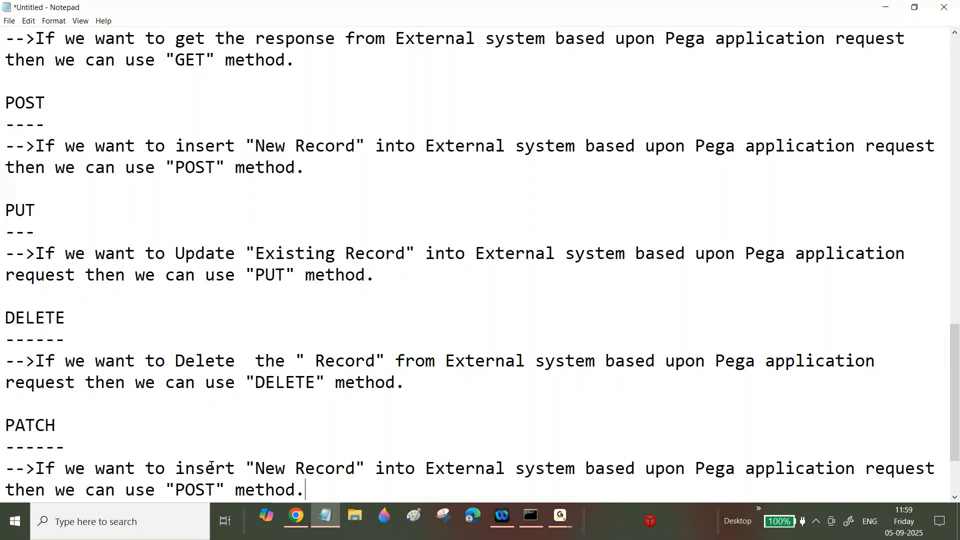
pyautogui.moveTo(177, 465); pyautogui.dragTo(235, 465)
pyautogui.write('upd')
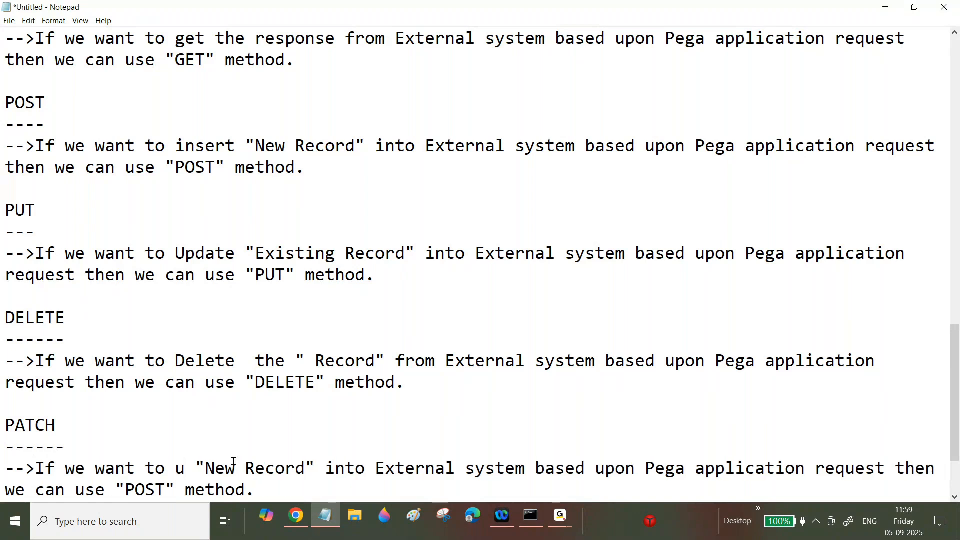
pyautogui.write('ate existi')
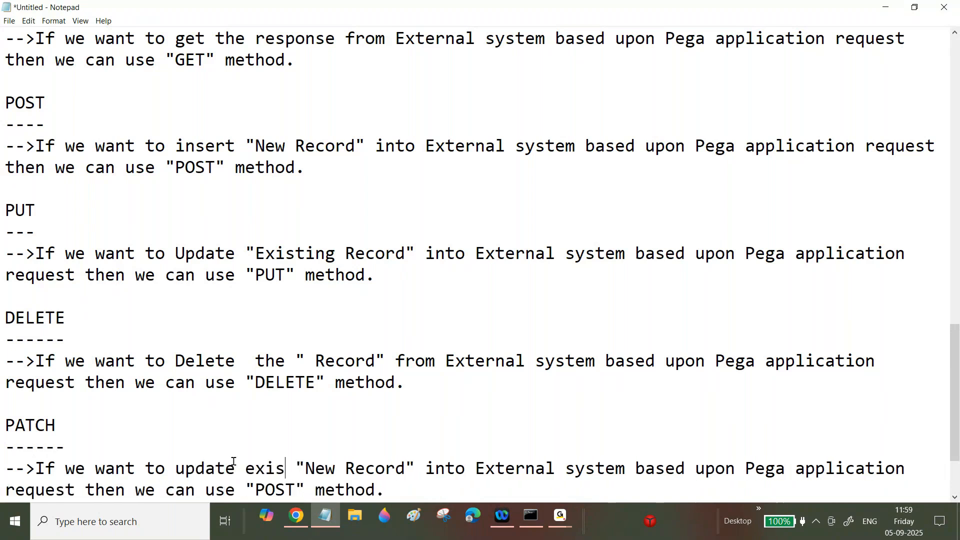
pyautogui.write('ng record')
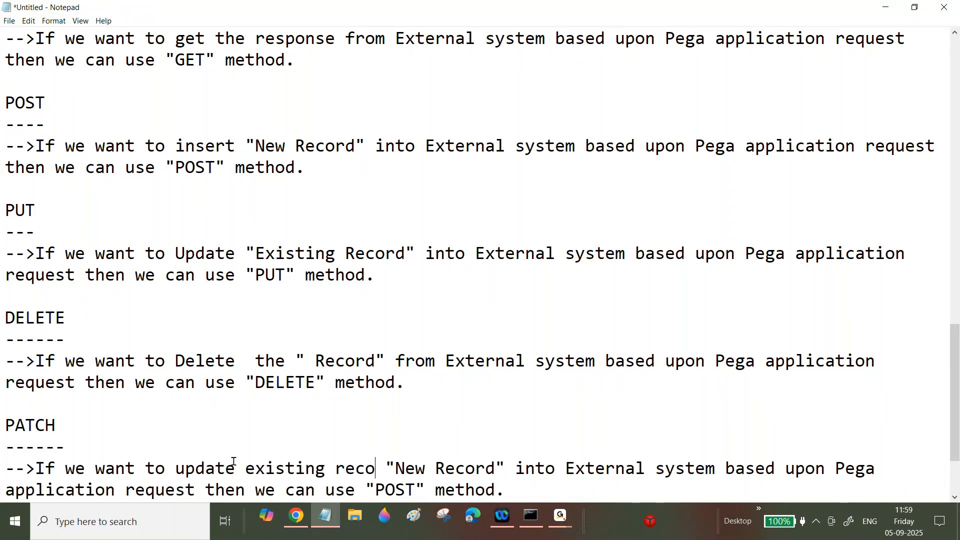
pyautogui.write(' with mon')
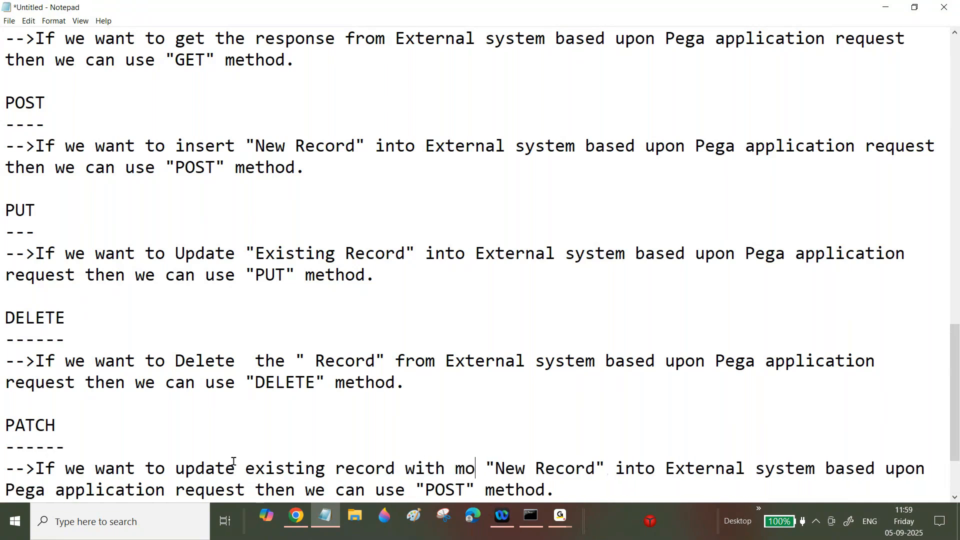
pyautogui.press('BackSpace')
pyautogui.press('BackSpace')
pyautogui.write('inor c')
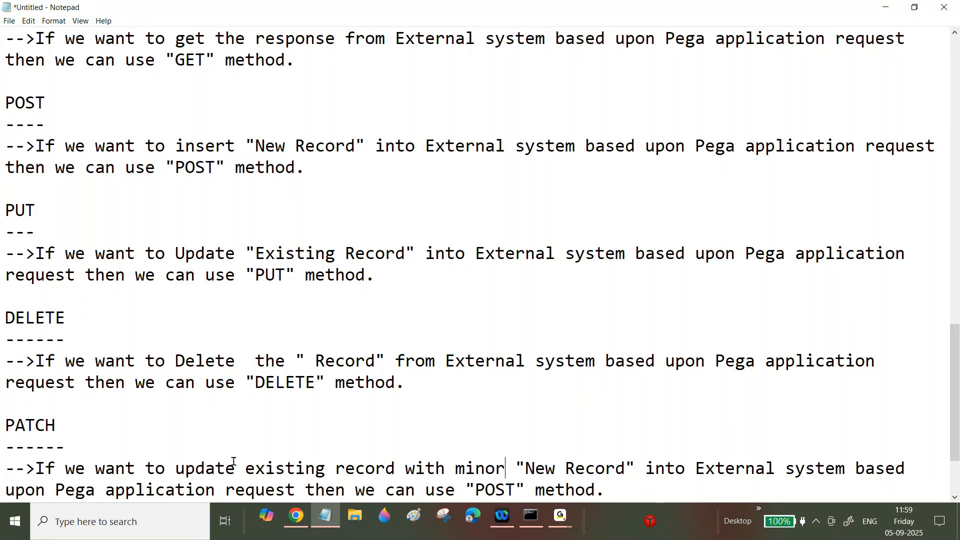
pyautogui.write('hanges')
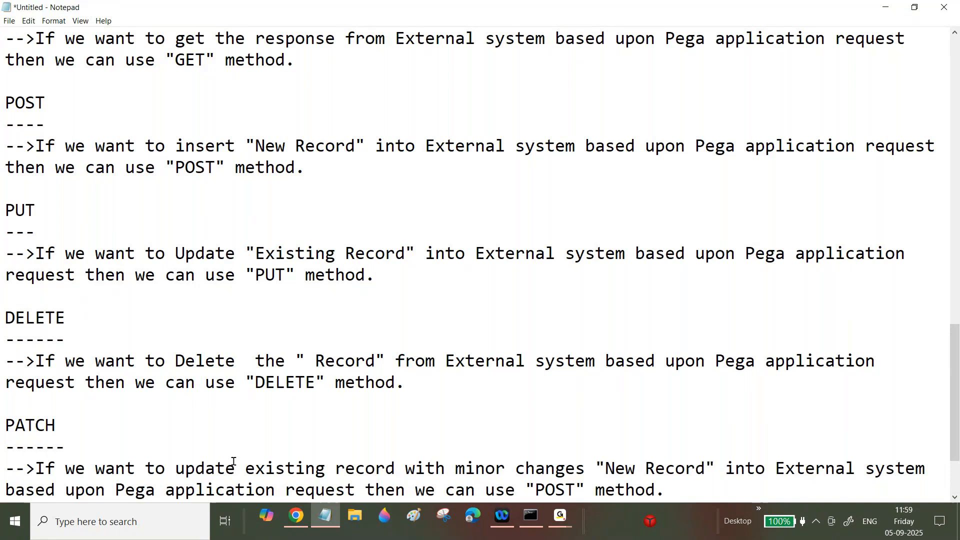
pyautogui.press('Delete')
pyautogui.press('Delete')
pyautogui.press('Delete')
pyautogui.press('Delete')
pyautogui.press('Delete')
pyautogui.press('Delete')
pyautogui.press('Delete')
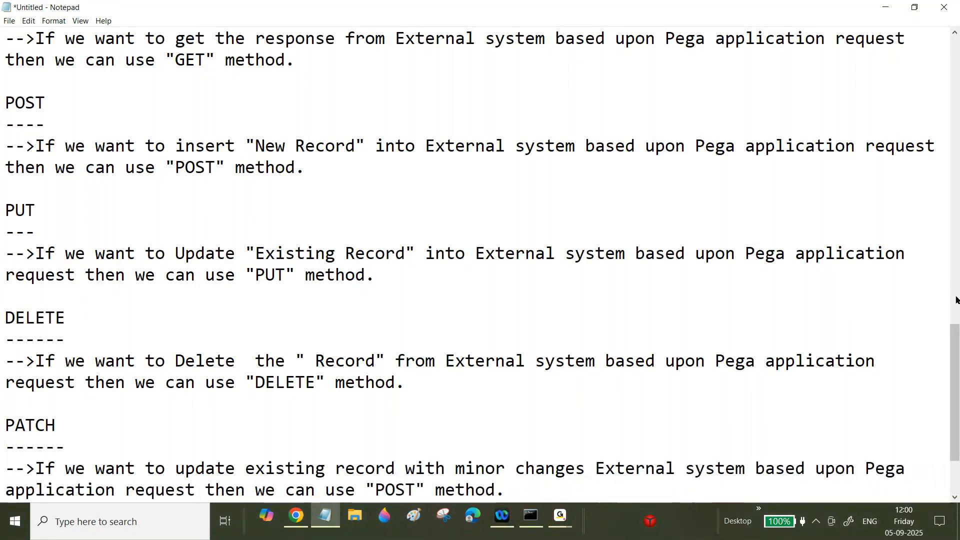
pyautogui.scroll(-2, 320, 402)
# - Underline the '6.Create Activity or DataPage' heading with a row of dashes
pyautogui.click(310, 418)
pyautogui.press('Return')
pyautogui.write('------------------------------')
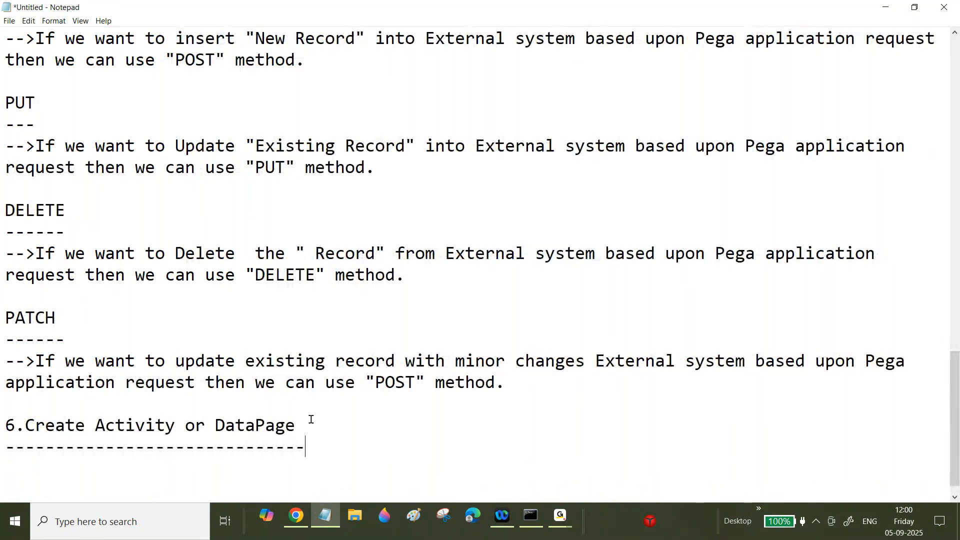
pyautogui.press('Return')
# - Note that an Activity calls the Connect REST rule via the Connect REST method, mapping the Request first
pyautogui.write('-->In a Act')
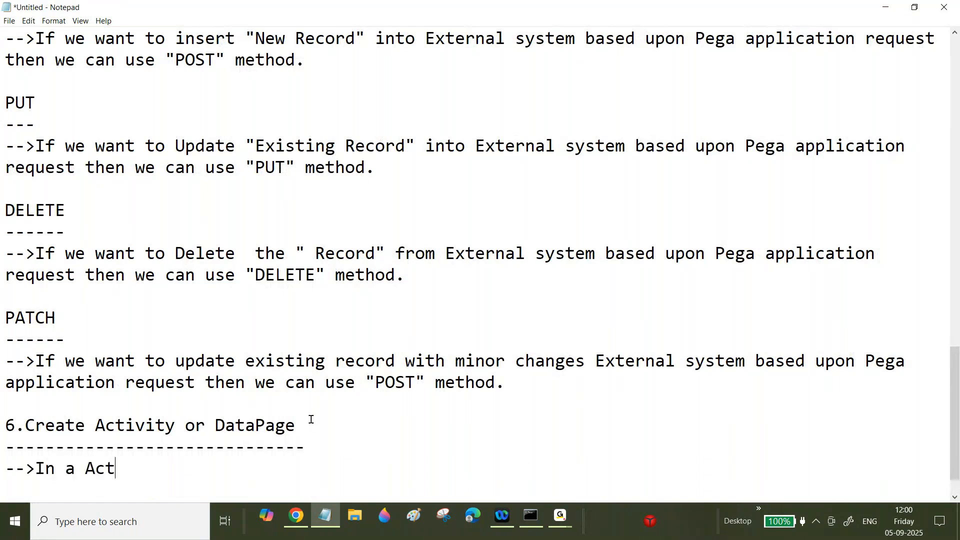
pyautogui.write('ivity we can')
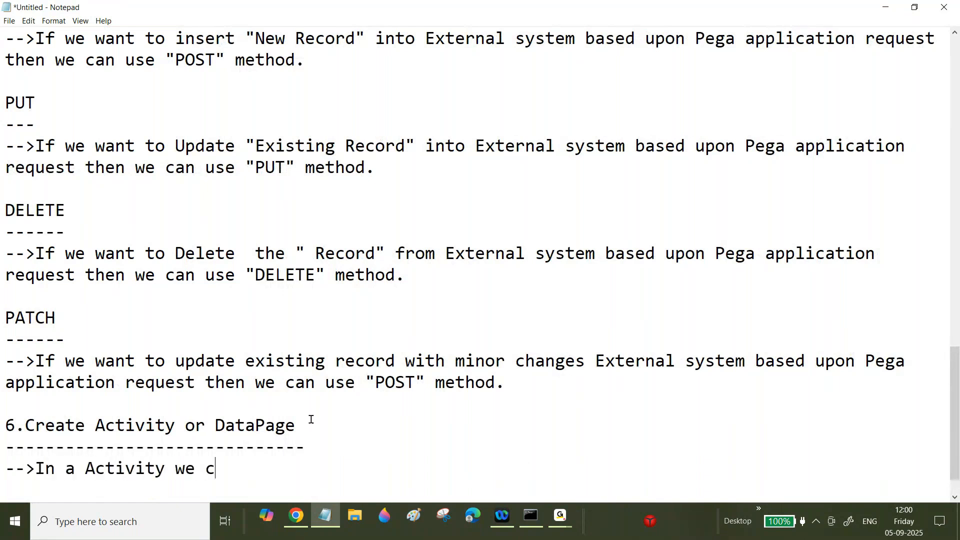
pyautogui.press('BackSpace')
pyautogui.press('BackSpace')
pyautogui.press('BackSpace')
pyautogui.write('wil l call the Connect REST rule by using Connect ')
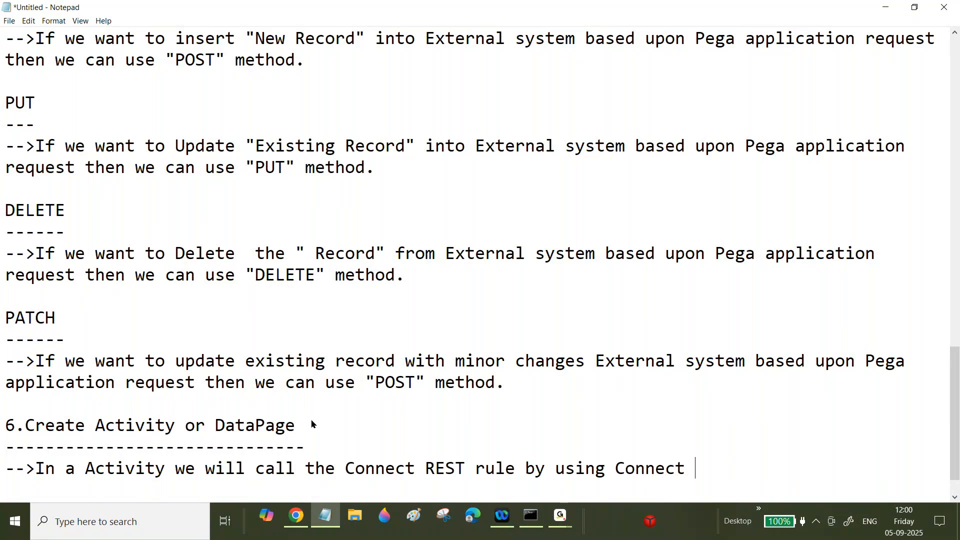
pyautogui.write('REST r')
pyautogui.press('BackSpace')
pyautogui.write('method. We will')
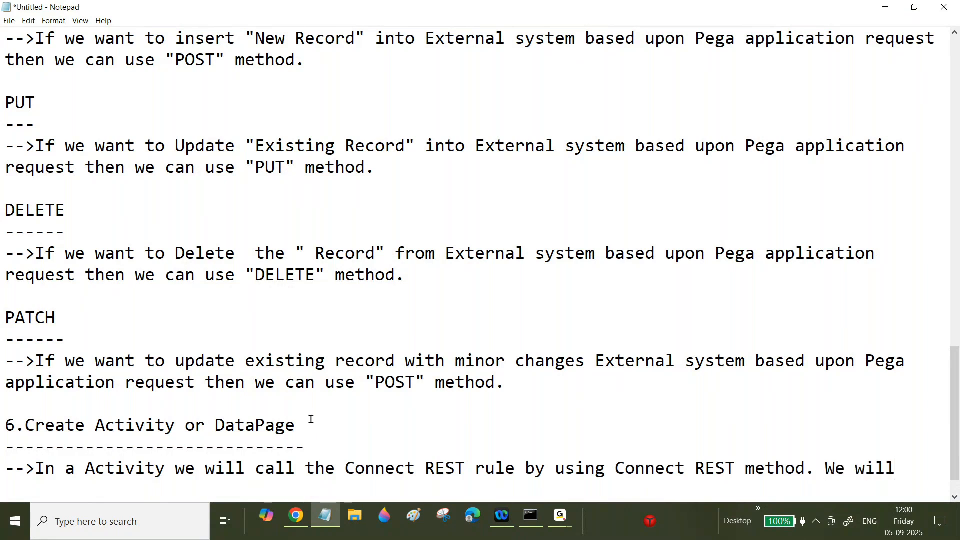
pyautogui.write(' map th')
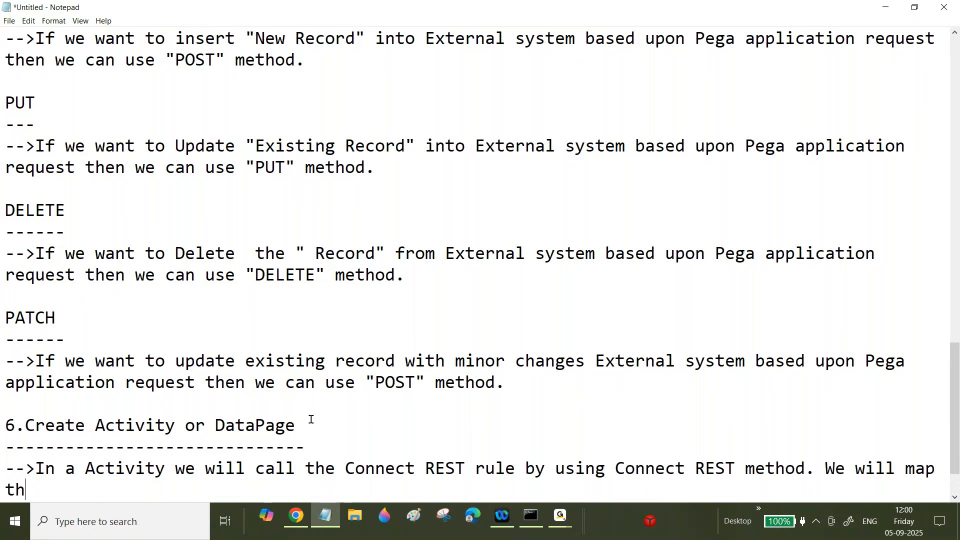
pyautogui.press('BackSpace')
pyautogui.press('BackSpace')
pyautogui.press('BackSpace')
pyautogui.press('BackSpace')
pyautogui.press('BackSpace')
pyautogui.press('BackSpace')
pyautogui.press('BackSpace')
pyautogui.press('BackSpace')
pyautogui.press('BackSpace')
pyautogui.press('BackSpace')
pyautogui.press('BackSpace')
pyautogui.press('BackSpace')
pyautogui.press('BackSpace')
pyautogui.press('BackSpace')
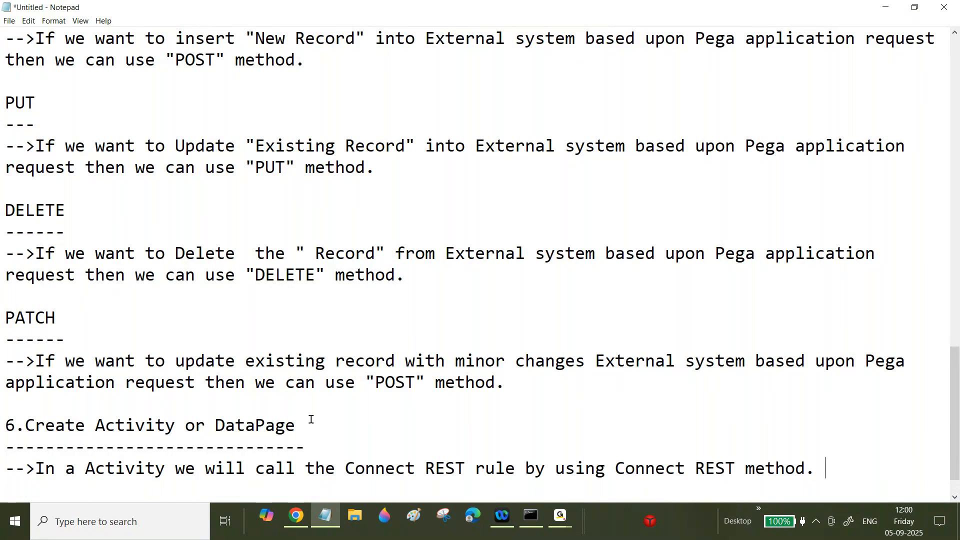
pyautogui.write('Before Calling Connect RET')
pyautogui.press('BackSpace')
pyautogui.write('ST method we wi')
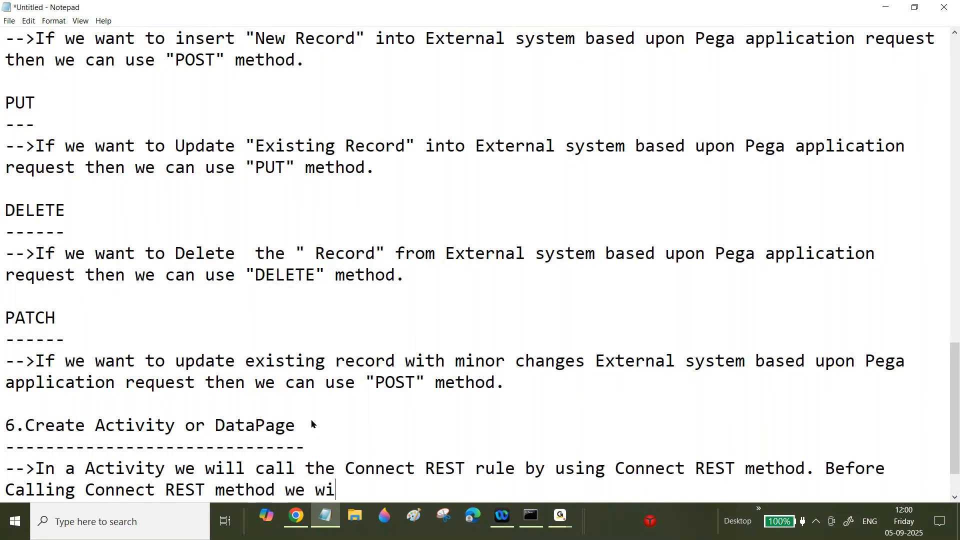
pyautogui.write('ll map the ')
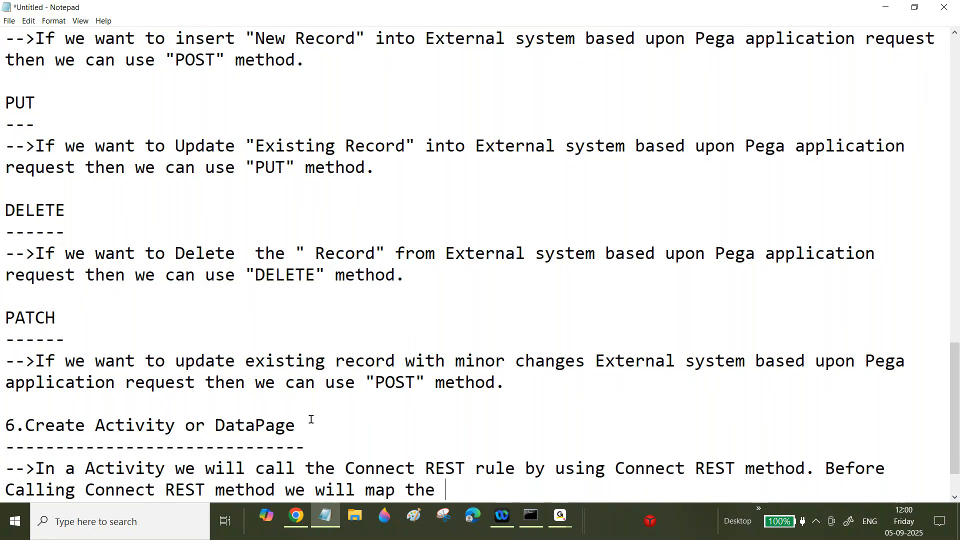
pyautogui.write('Request')
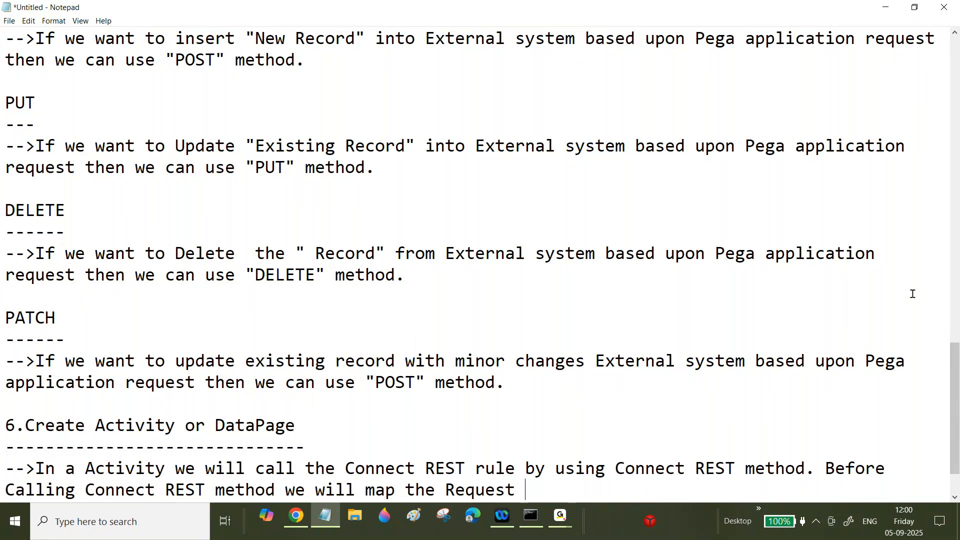
pyautogui.scroll(5, 955, 284)
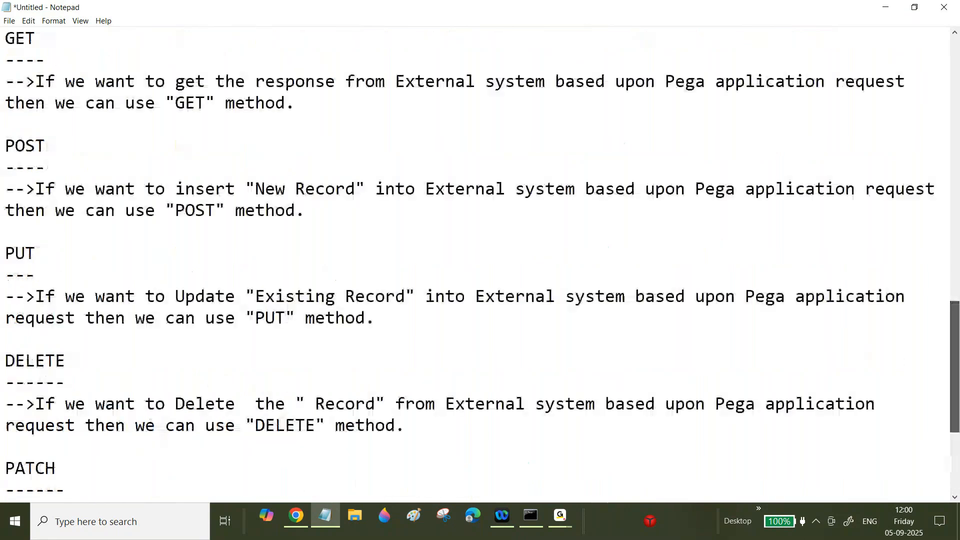
# - Replace the unfinished mapping phrase with the pasted Request Data Transform sentence
pyautogui.moveTo(954, 284); pyautogui.dragTo(943, 184)
pyautogui.moveTo(36, 102); pyautogui.dragTo(287, 121)
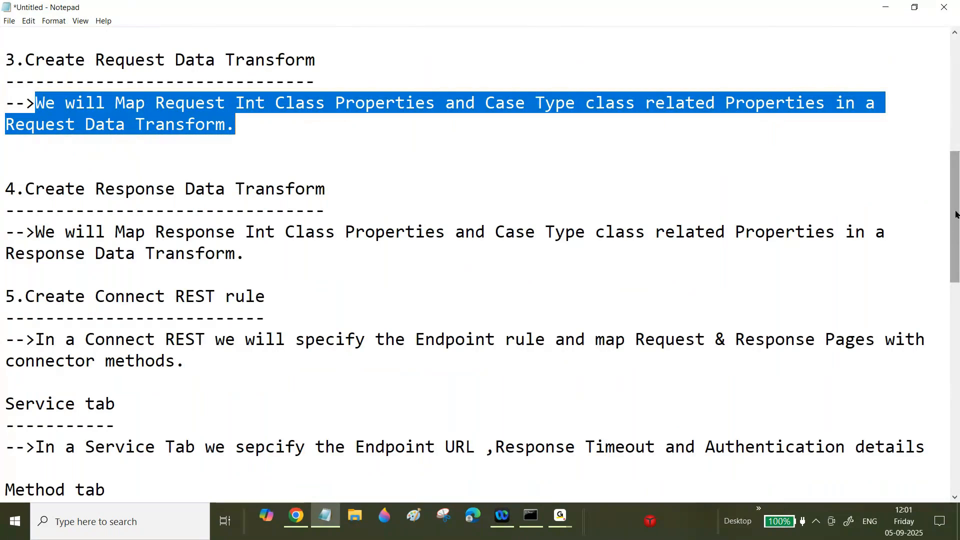
pyautogui.moveTo(954, 215); pyautogui.dragTo(957, 424)
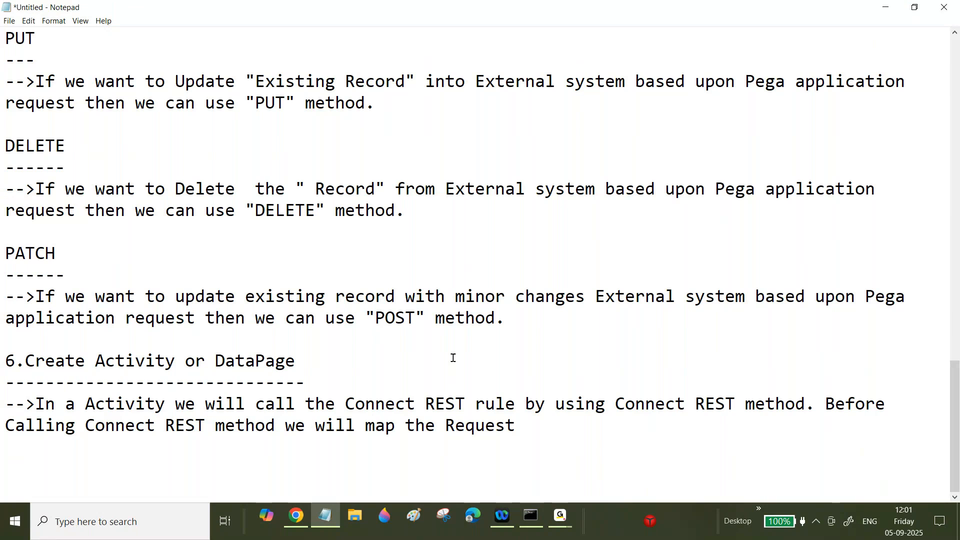
pyautogui.moveTo(561, 426); pyautogui.dragTo(286, 425)
pyautogui.press('BackSpace')
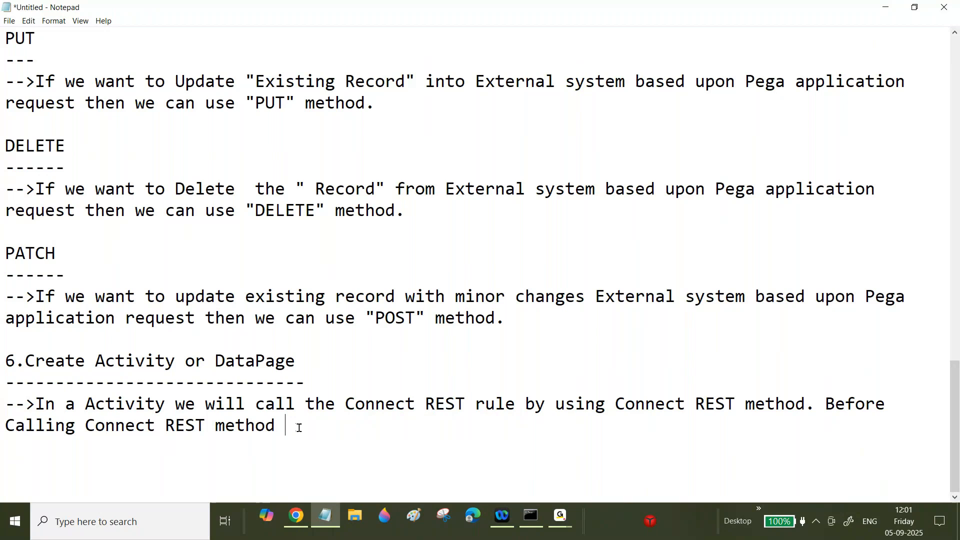
pyautogui.moveTo(5, 252); pyautogui.dragTo(64, 256)
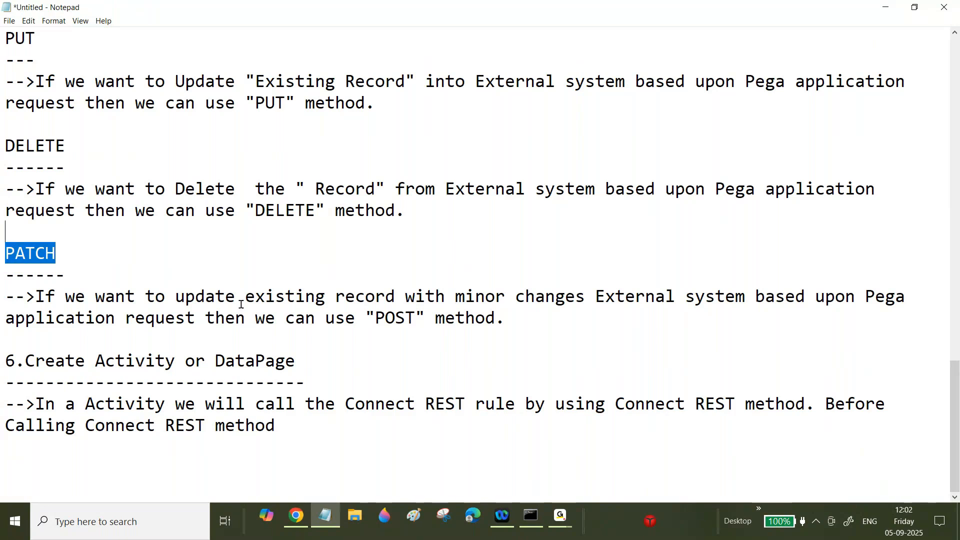
pyautogui.click(291, 423)
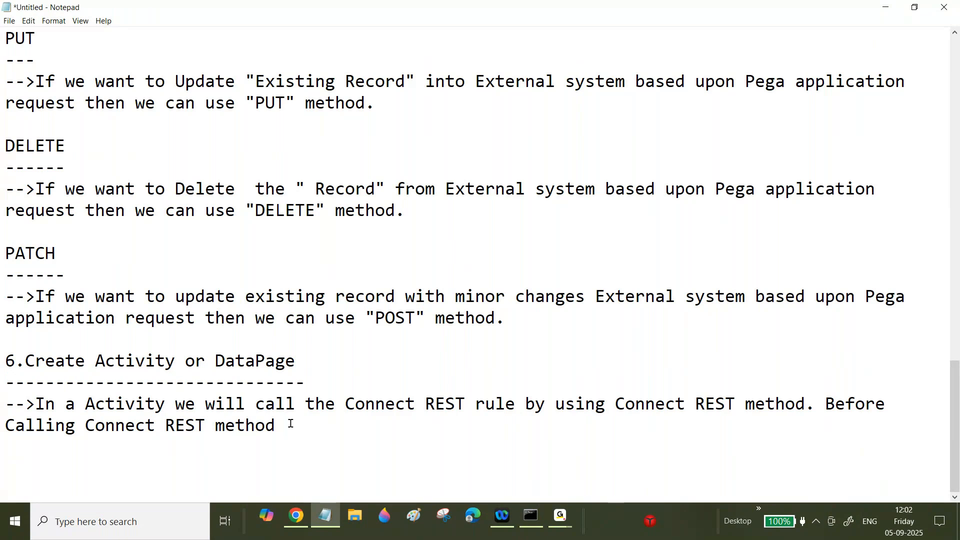
pyautogui.write('We will Map Request Int Class Properties and Case Type class related Properties in a Request Data Transform.')
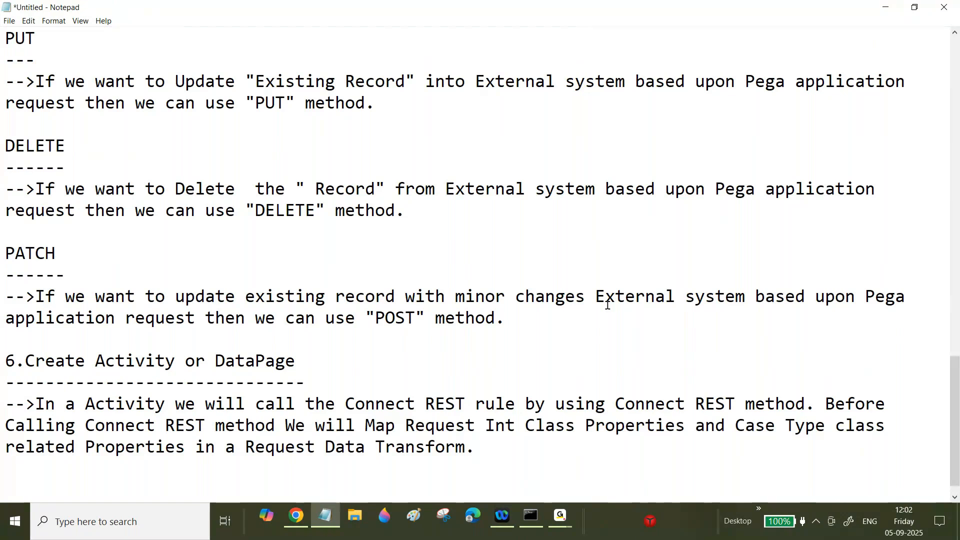
# - Add 'After Connect REST method' and paste the Response Data Transform sentence after it
pyautogui.moveTo(957, 393); pyautogui.dragTo(957, 400)
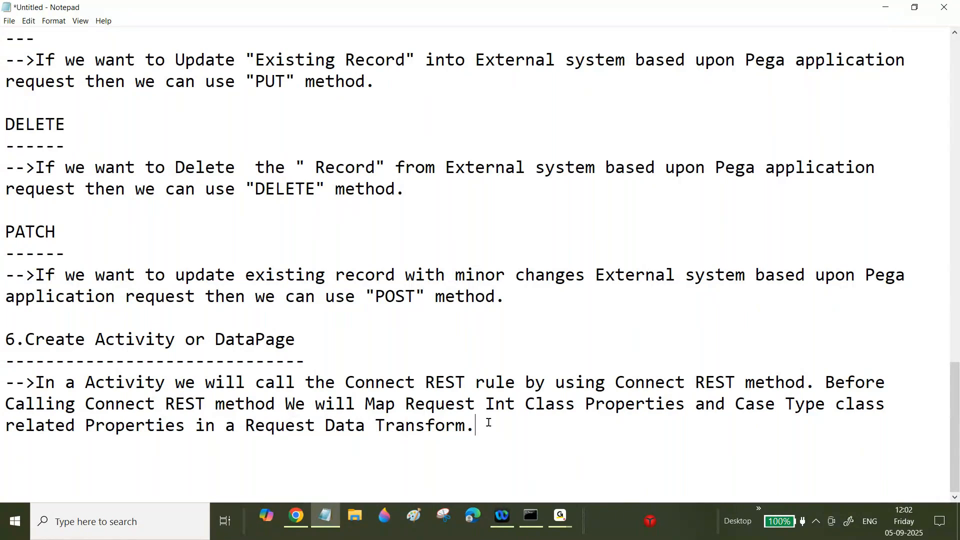
pyautogui.write('After C')
pyautogui.press('BackSpace')
pyautogui.write('Connect ')
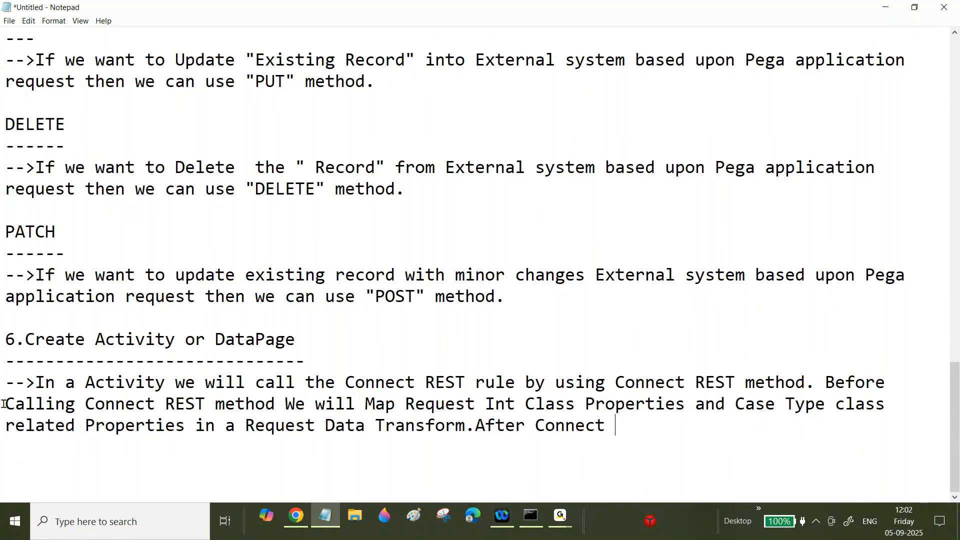
pyautogui.write('REST method')
pyautogui.moveTo(954, 420); pyautogui.dragTo(944, 181)
pyautogui.moveTo(246, 276); pyautogui.dragTo(2, 255)
pyautogui.hotkey('ctrl', 'c')
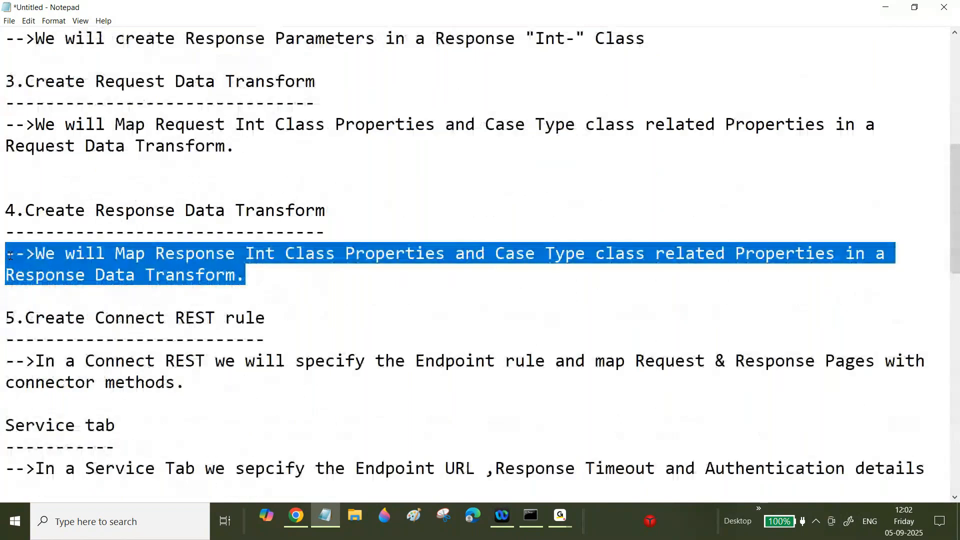
pyautogui.scroll(-3, 955, 251)
pyautogui.moveTo(958, 298); pyautogui.dragTo(953, 466)
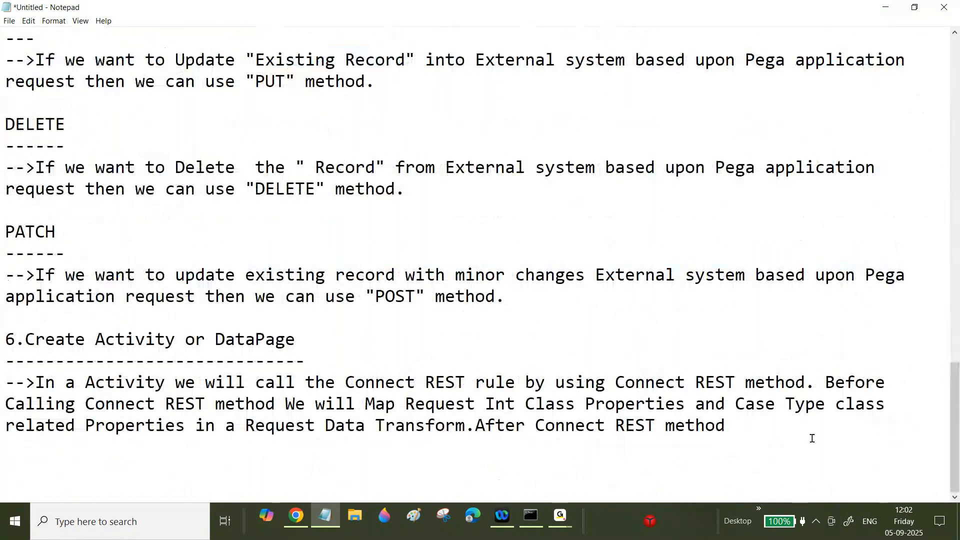
pyautogui.hotkey('ctrl', 'v')
pyautogui.moveTo(765, 425); pyautogui.dragTo(726, 424)
# - Remove the stray '-->' and add an 'OR' line below the step 6 paragraph
pyautogui.press('BackSpace')
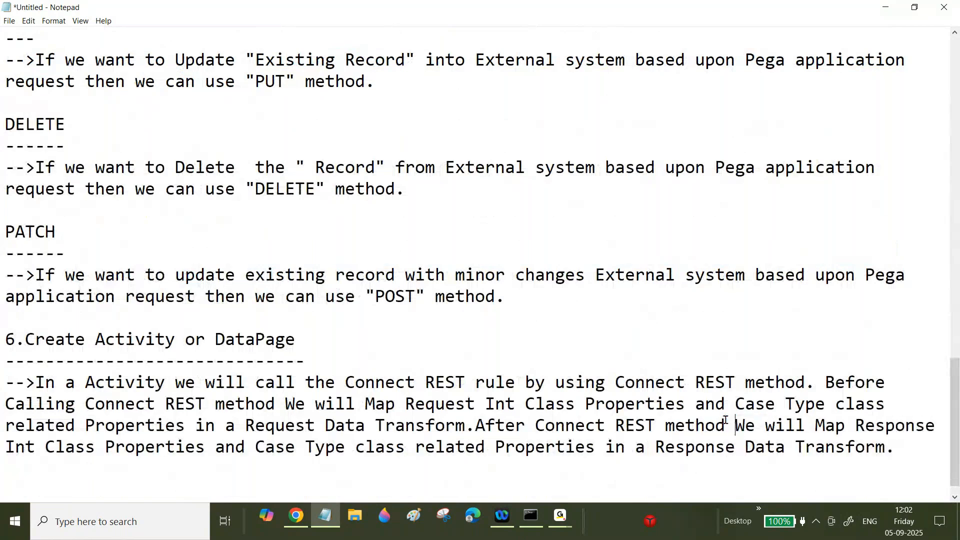
pyautogui.moveTo(956, 367); pyautogui.dragTo(956, 374)
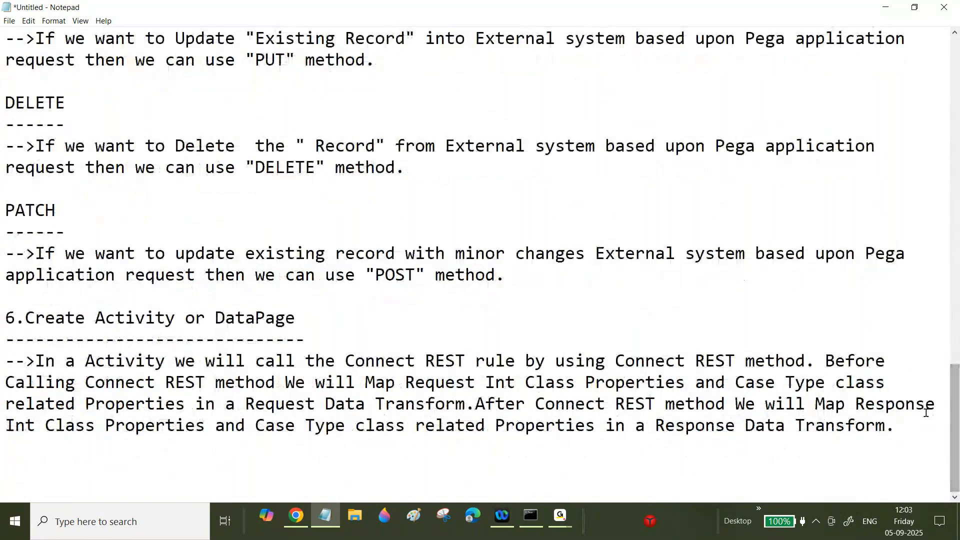
pyautogui.moveTo(922, 414); pyautogui.dragTo(814, 328)
pyautogui.click(898, 422)
pyautogui.press('Return')
pyautogui.press('Return')
pyautogui.write('OR')
pyautogui.press('Return')
pyautogui.press('Return')
# - Describe a DataPage sourced from 'Connector and REST' calling the Connect rest rule, Request Data Transform and response Data page
pyautogui.write('In a DataPage we will call the')
pyautogui.press('BackSpace')
pyautogui.press('BackSpace')
pyautogui.press('BackSpace')
pyautogui.press('BackSpace')
pyautogui.press('BackSpace')
pyautogui.press('BackSpace')
pyautogui.press('BackSpace')
pyautogui.press('BackSpace')
pyautogui.press('BackSpace')
pyautogui.press('BackSpace')
pyautogui.press('BackSpace')
pyautogui.press('BackSpace')
pyautogui.press('BackSpace')
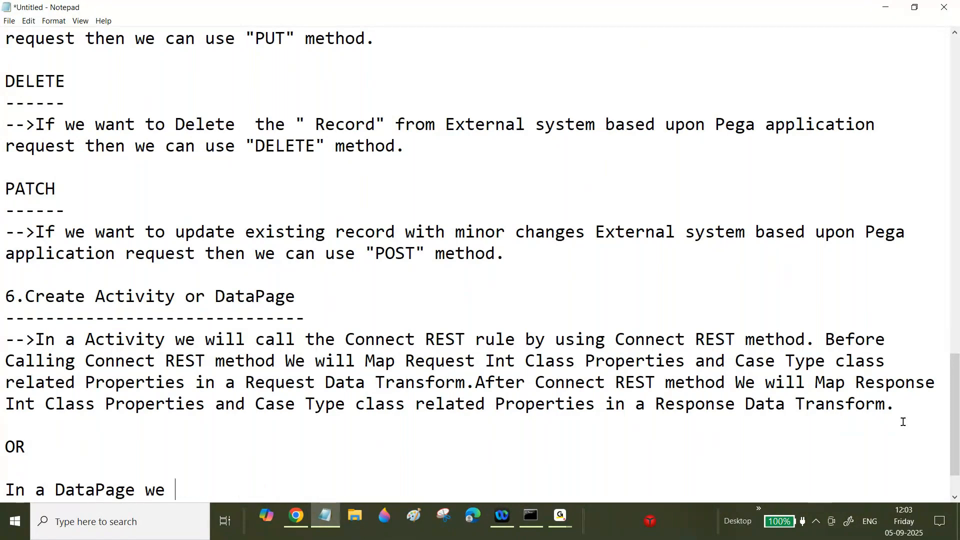
pyautogui.press('BackSpace')
pyautogui.press('BackSpace')
pyautogui.press('BackSpace')
pyautogui.write('as a source ')
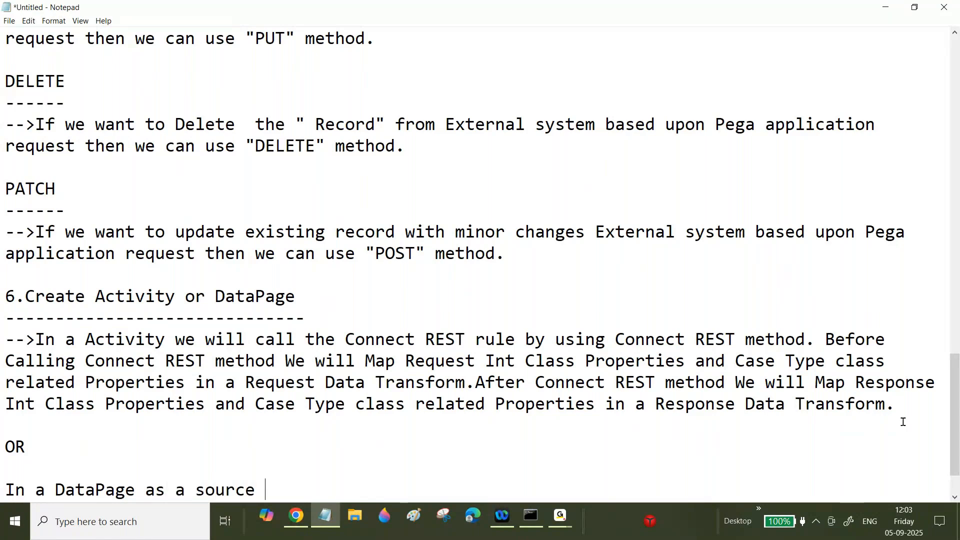
pyautogui.write('we wi')
pyautogui.write('ll')
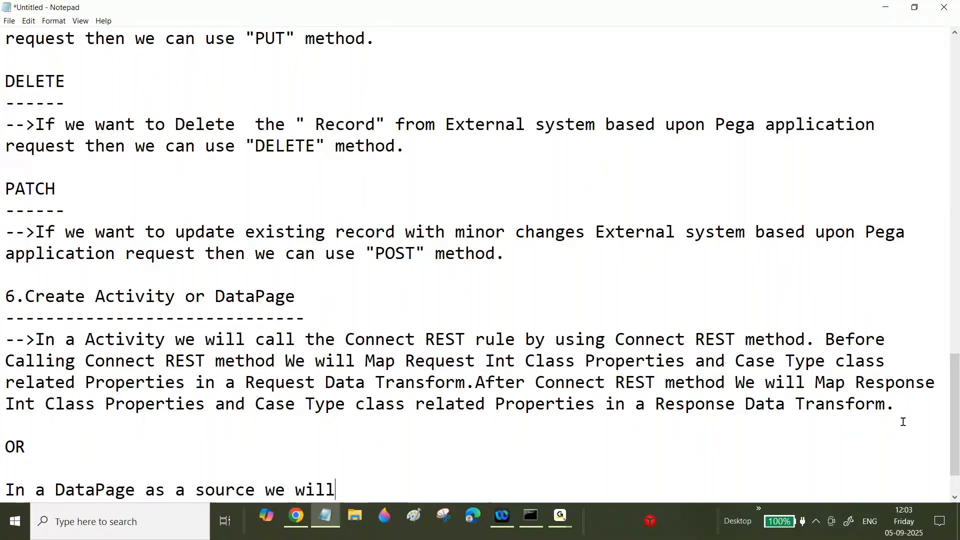
pyautogui.write(' select "Co"')
pyautogui.press('Left')
pyautogui.write('Co')
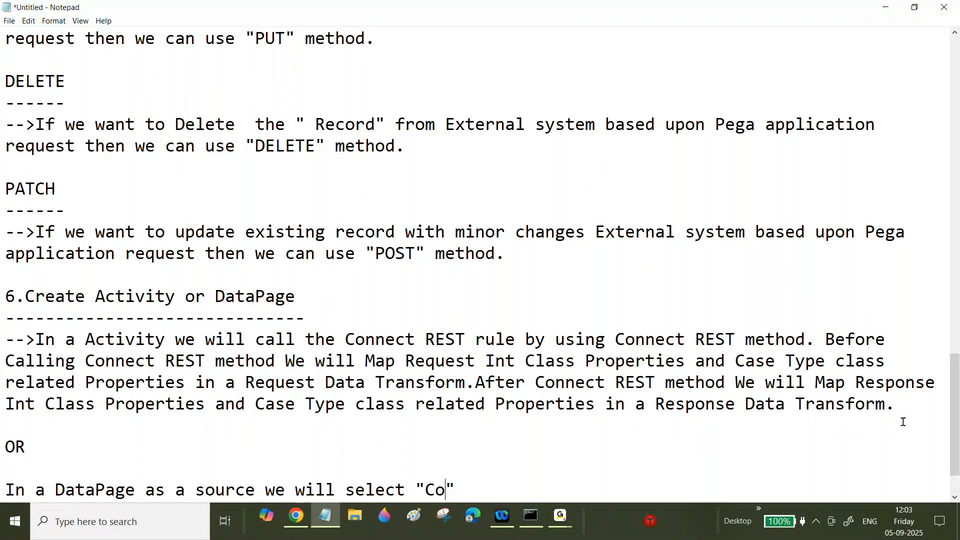
pyautogui.write('nnector and REST')
pyautogui.press('Right')
pyautogui.write('. We will ')
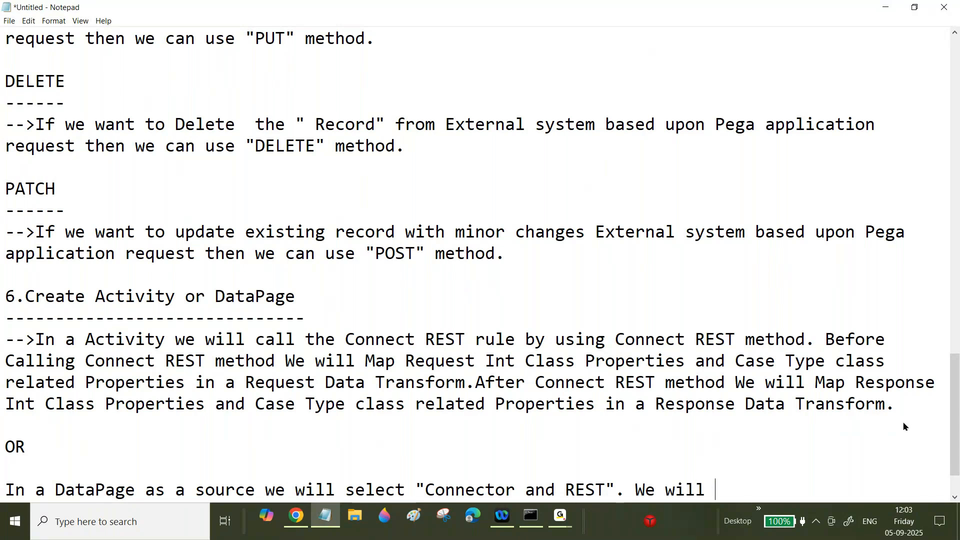
pyautogui.write('call the Con')
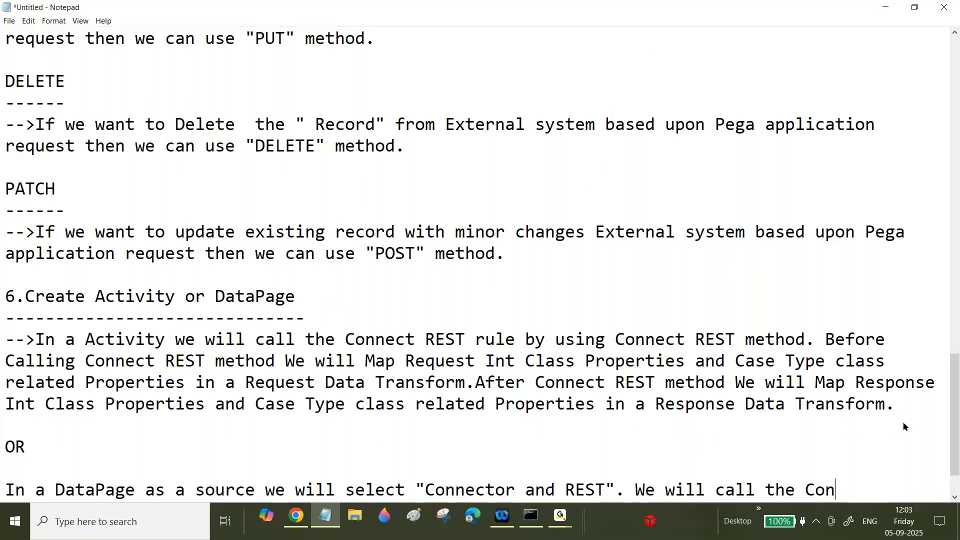
pyautogui.write('nect rest rule.')
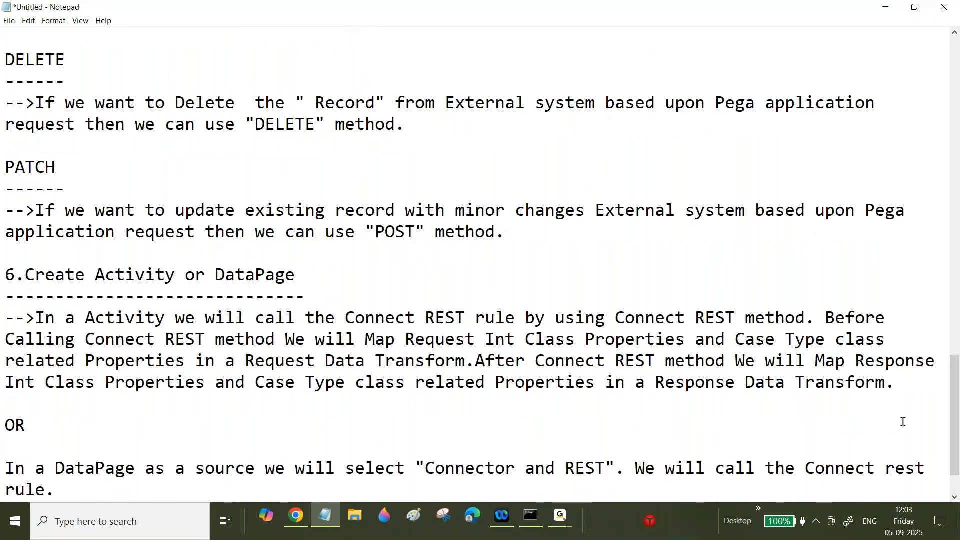
pyautogui.press('BackSpace')
pyautogui.write(',Request Data T')
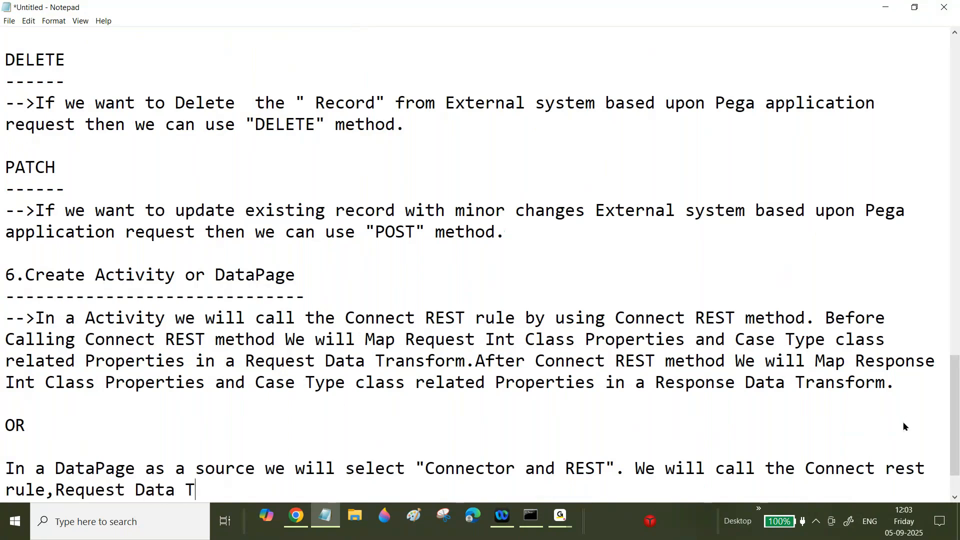
pyautogui.write('ransform and ')
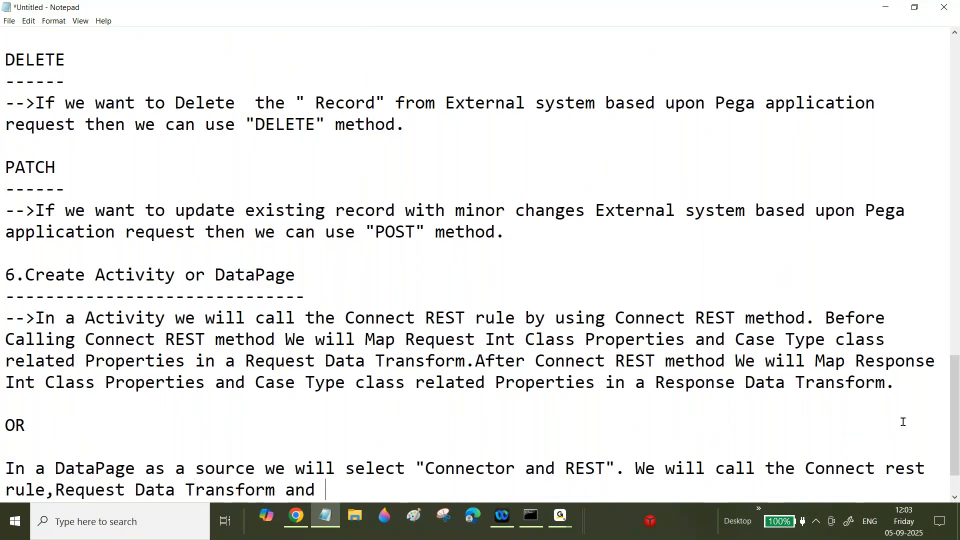
pyautogui.write('response D')
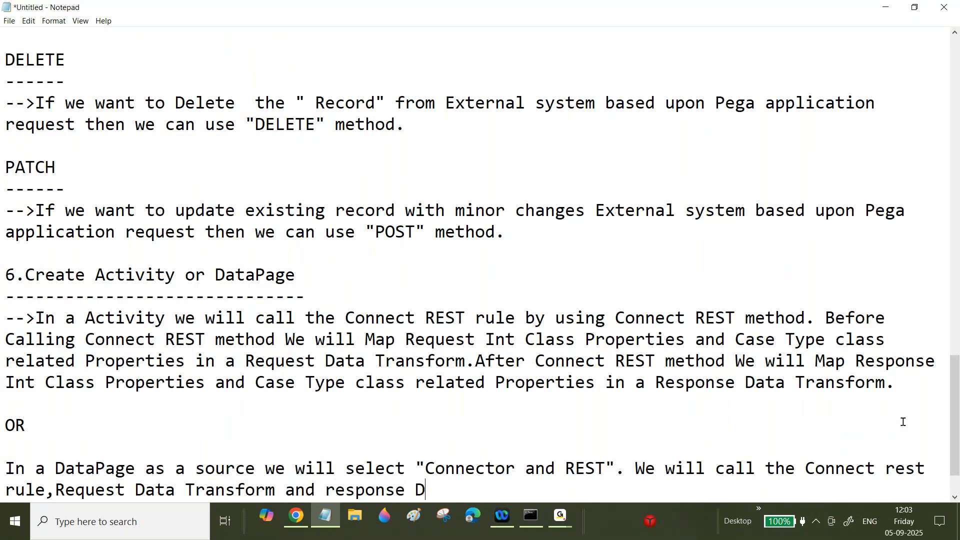
pyautogui.write('ata page')
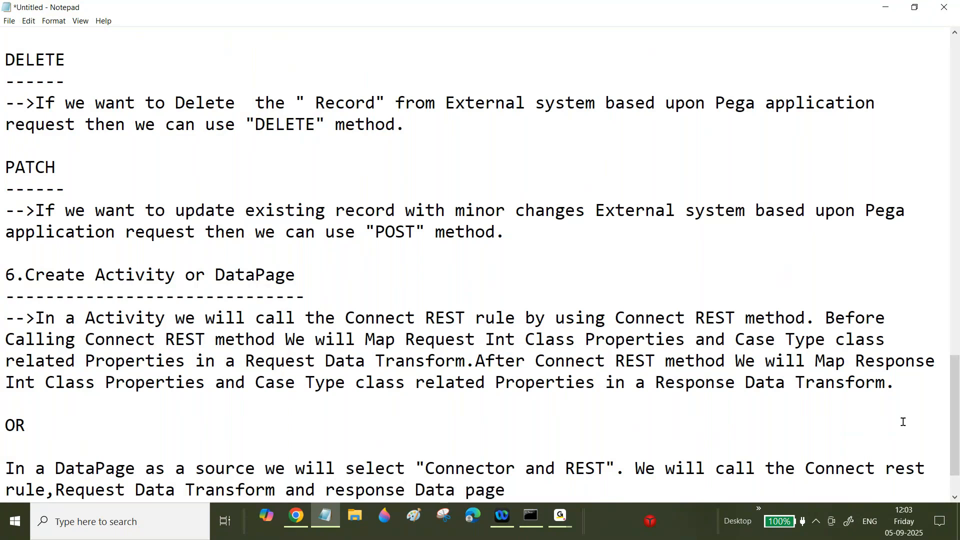
pyautogui.write('.')
pyautogui.press('Return')
pyautogui.press('Return')
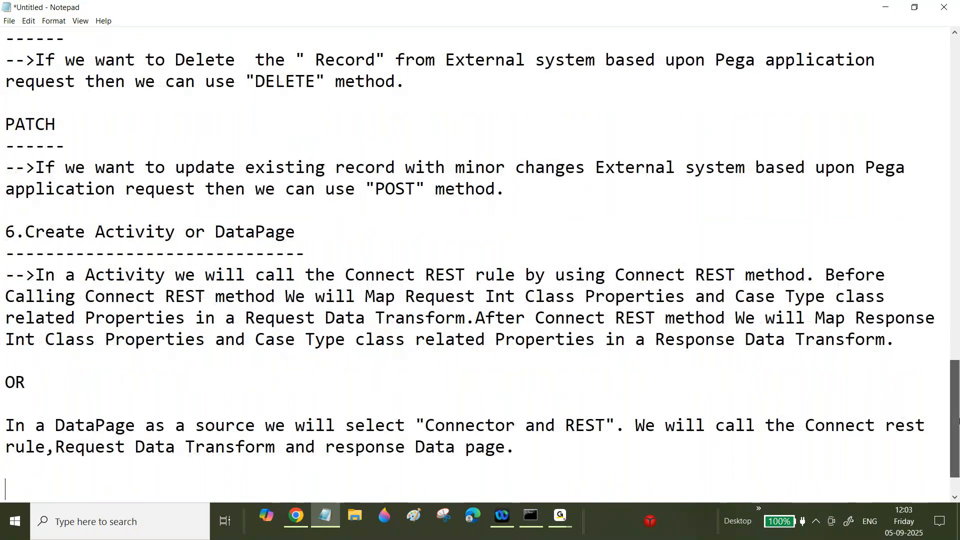
pyautogui.scroll(2, 955, 390)
pyautogui.moveTo(955, 389); pyautogui.dragTo(943, 169)
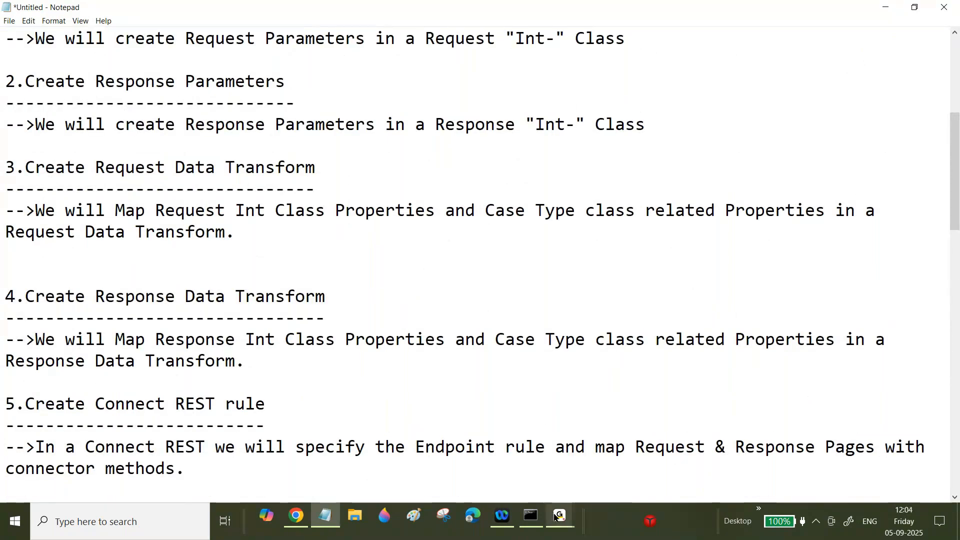
pyautogui.moveTo(559, 513)
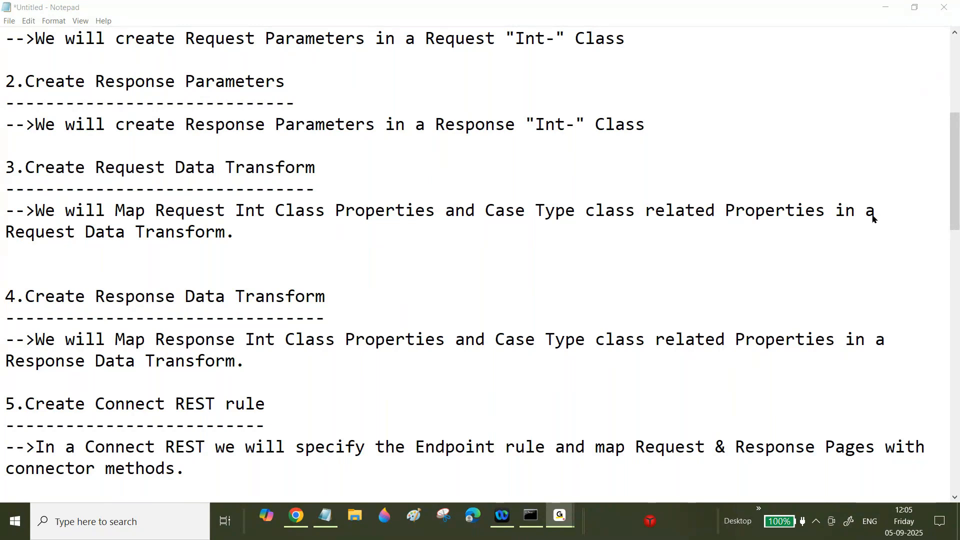
# - Open dummy.restapiexample.com in a new Chrome tab from the 'dumm' address suggestion
pyautogui.click(296, 516)
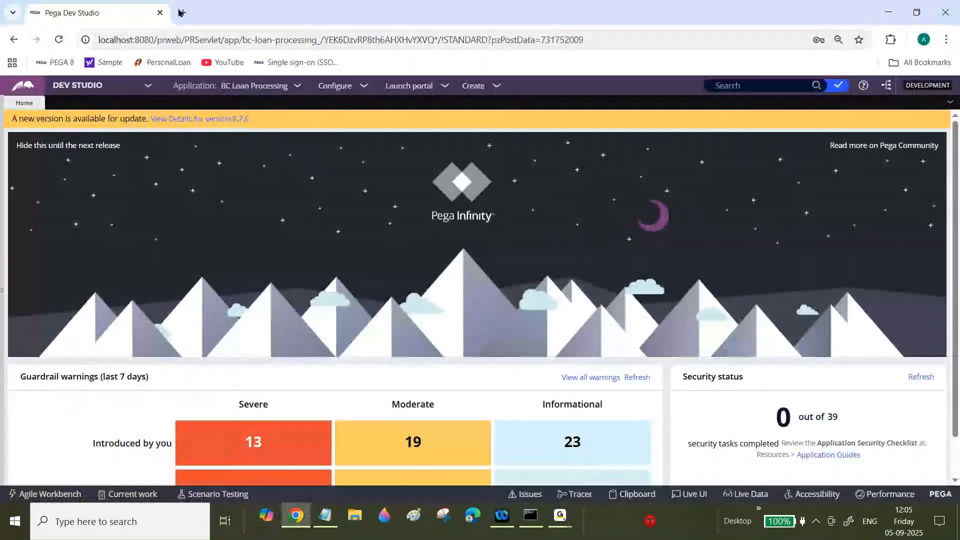
pyautogui.click(182, 13)
pyautogui.write('dumm')
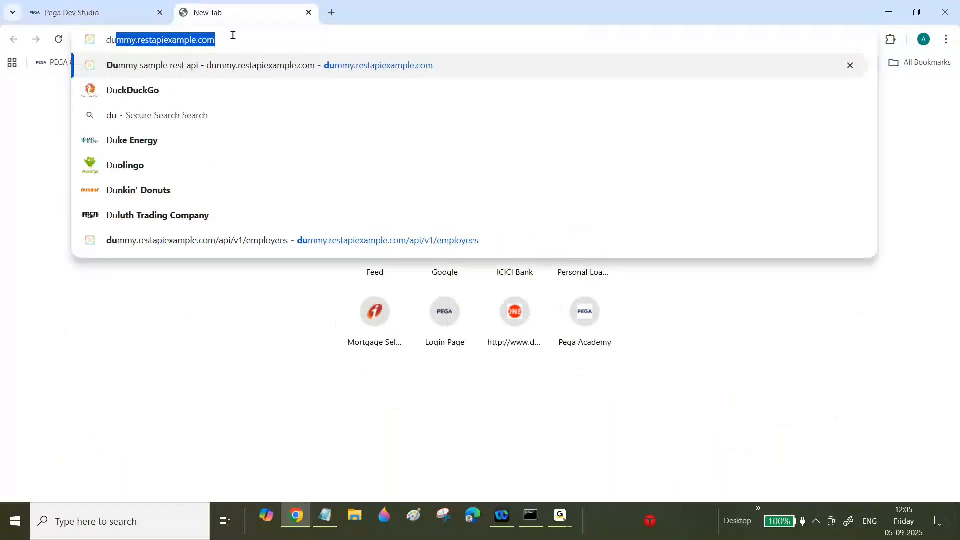
pyautogui.click(335, 68)
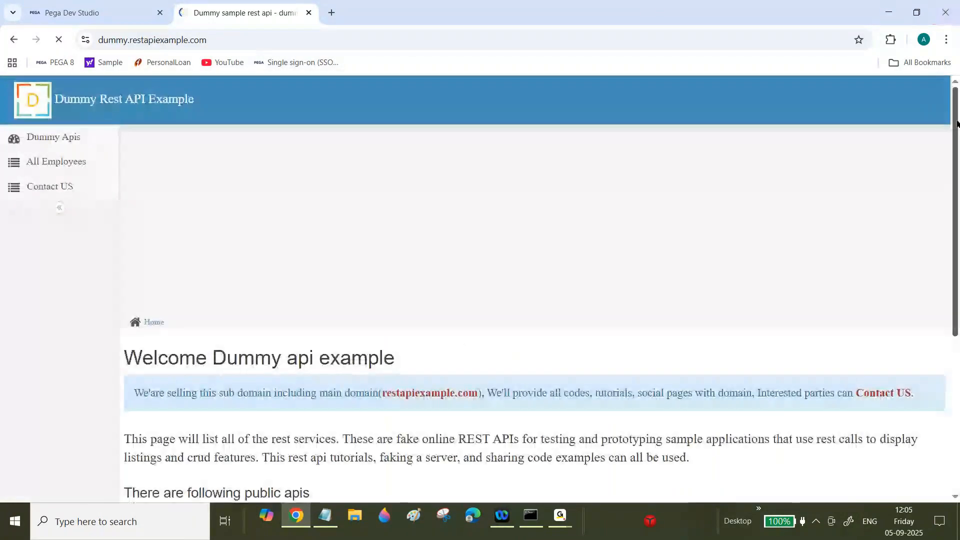
pyautogui.moveTo(956, 122); pyautogui.dragTo(956, 156)
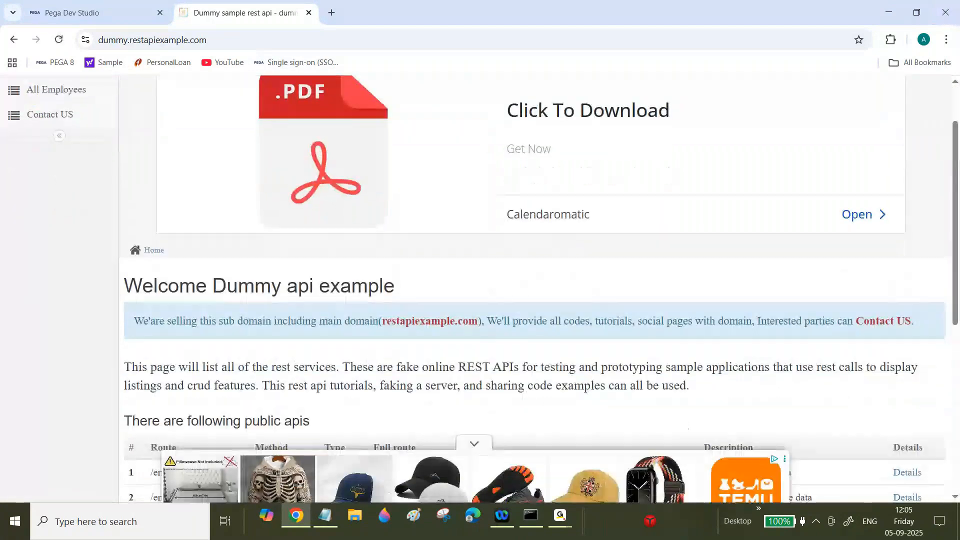
# - Scroll to the public APIs table and highlight the employees full route and the first two descriptions
pyautogui.scroll(-2, 291, 122)
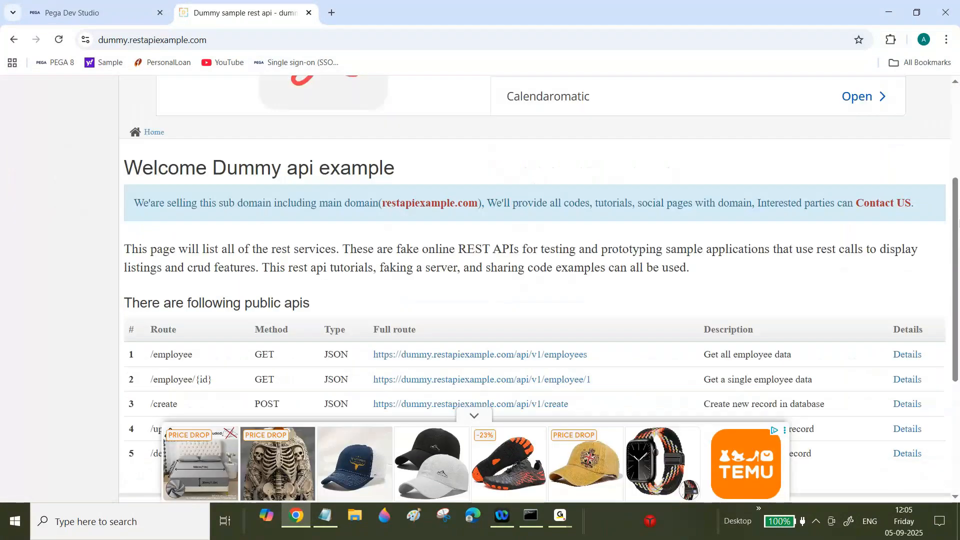
pyautogui.scroll(-3, 292, 122)
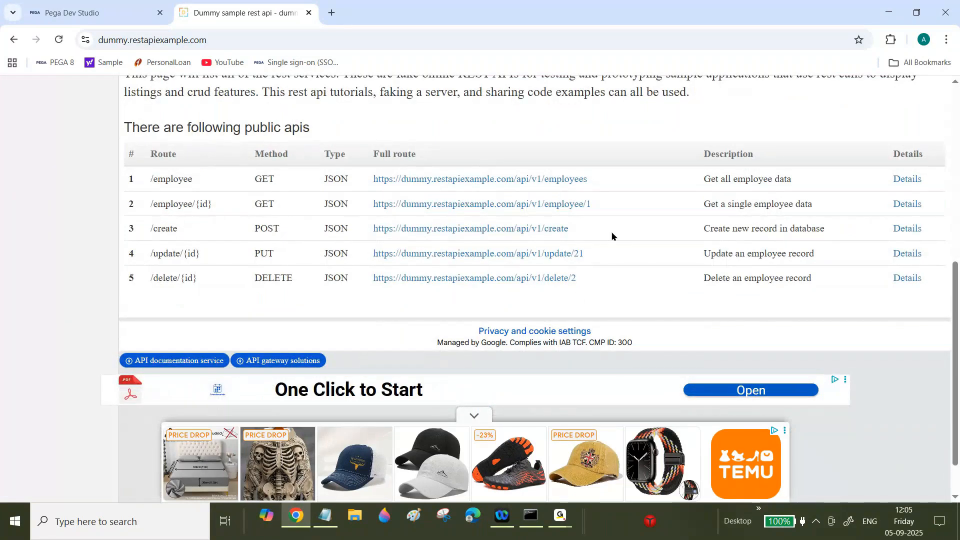
pyautogui.moveTo(704, 179); pyautogui.dragTo(792, 179)
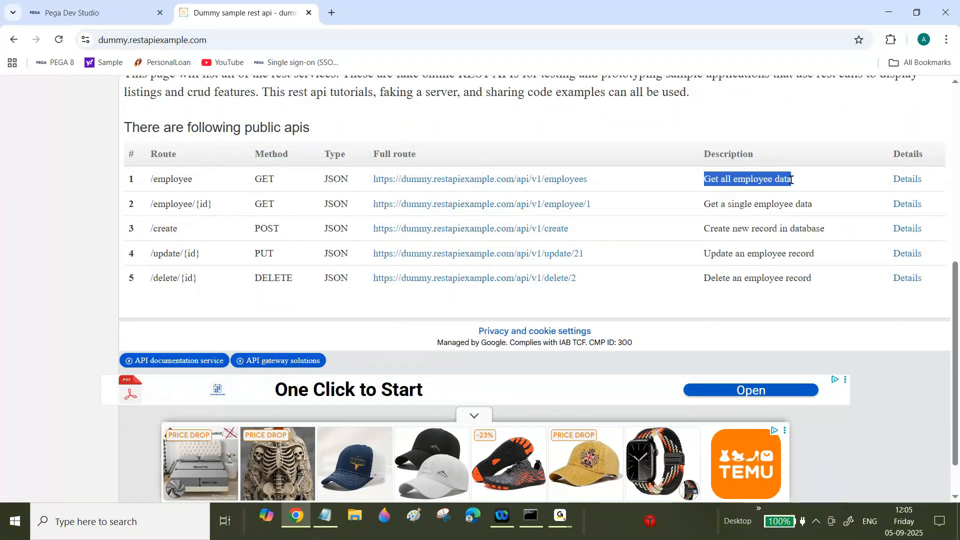
pyautogui.click(248, 183)
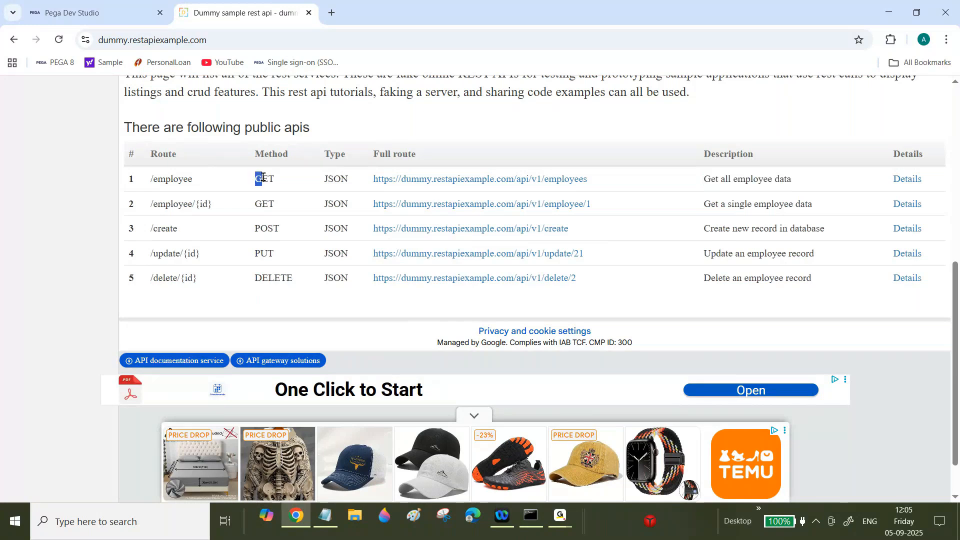
pyautogui.moveTo(371, 182); pyautogui.dragTo(606, 188)
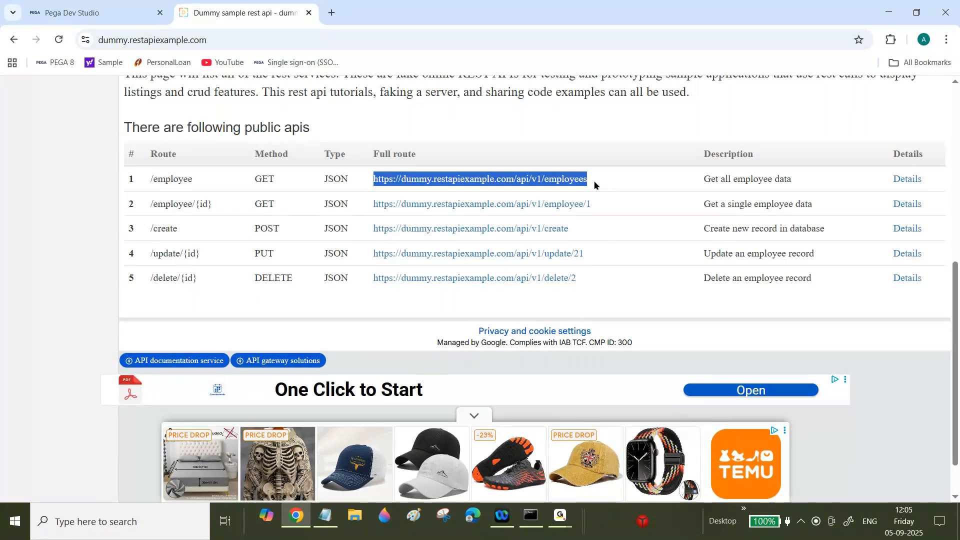
pyautogui.click(705, 205)
pyautogui.moveTo(705, 205); pyautogui.dragTo(804, 206)
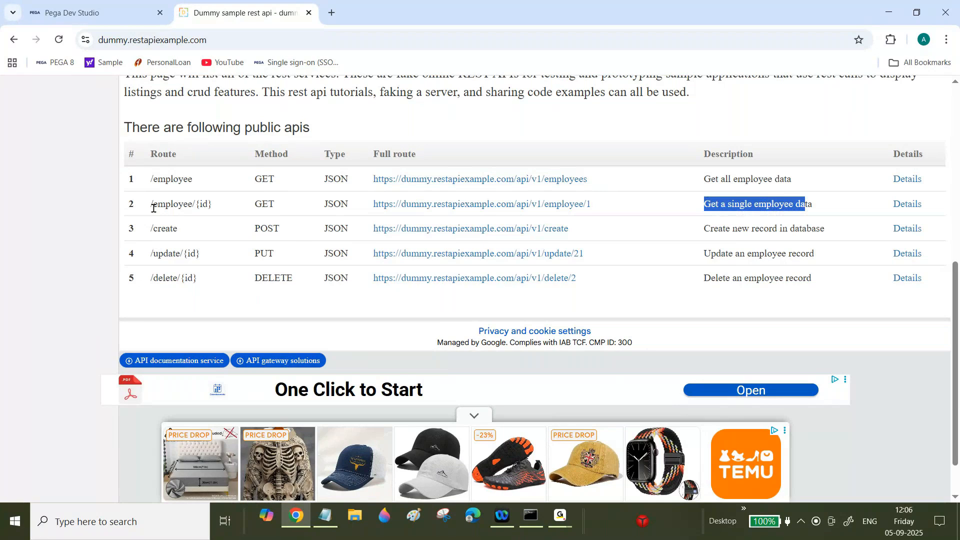
# - Highlight the /employee route and its {id} parameter in the first two rows
pyautogui.moveTo(152, 179); pyautogui.dragTo(193, 180)
pyautogui.moveTo(151, 203); pyautogui.dragTo(217, 205)
pyautogui.click(198, 203)
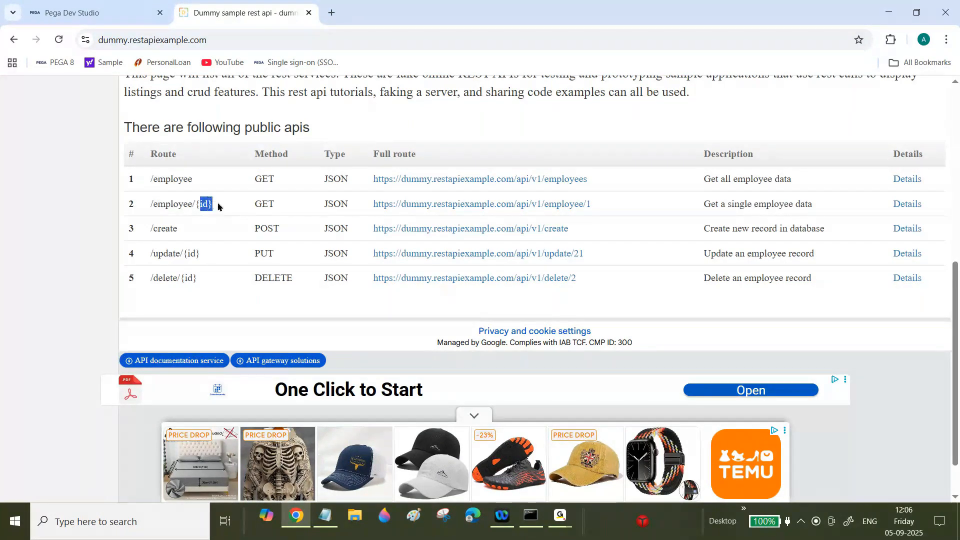
pyautogui.click(218, 206)
pyautogui.moveTo(153, 179); pyautogui.dragTo(195, 183)
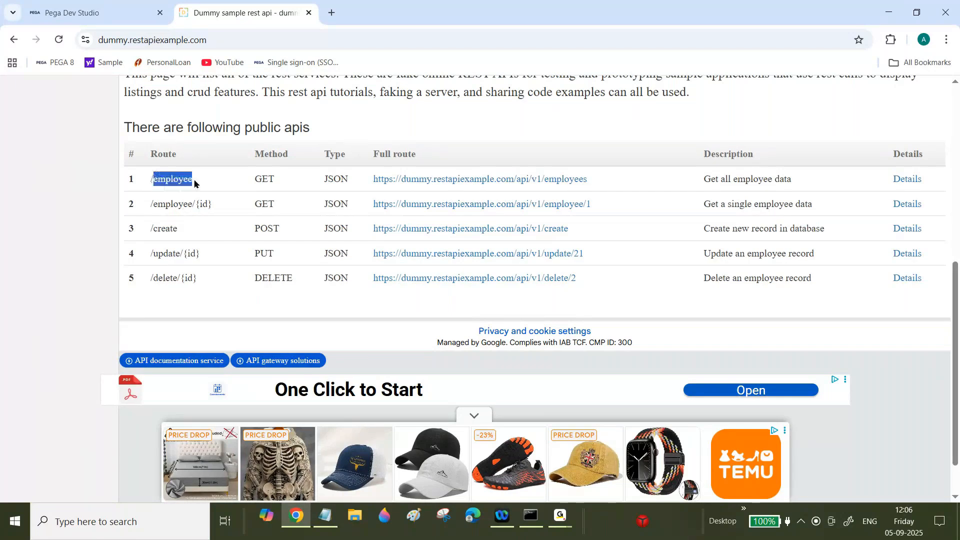
pyautogui.click(195, 183)
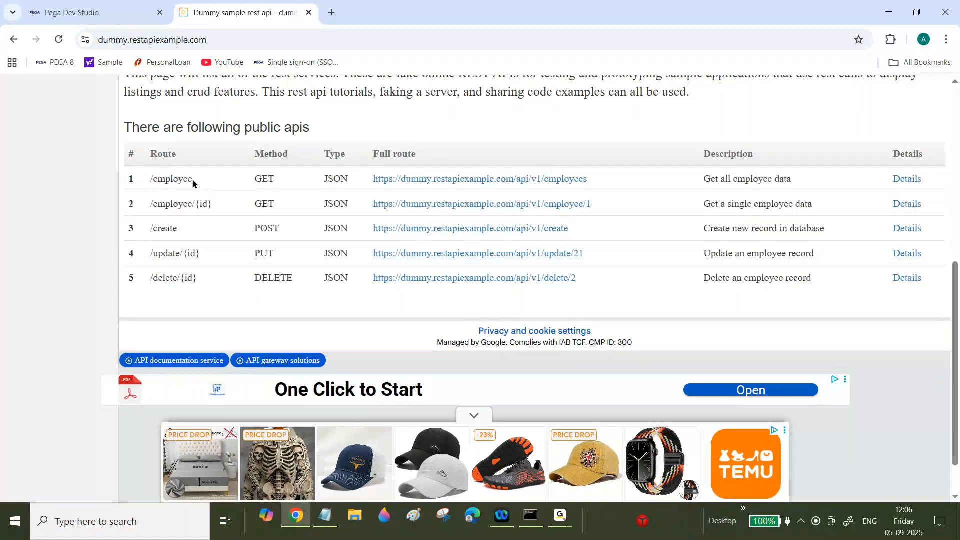
pyautogui.doubleClick(196, 182)
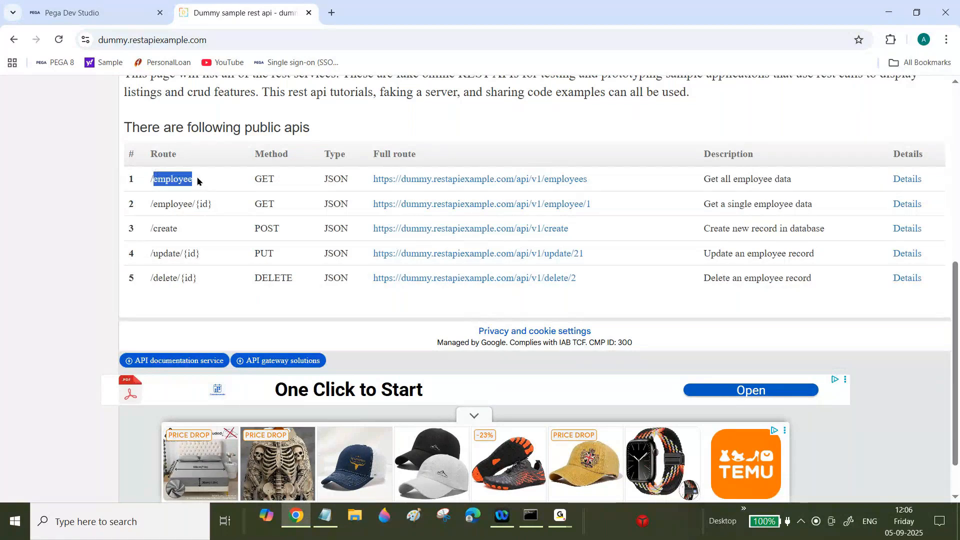
pyautogui.click(198, 180)
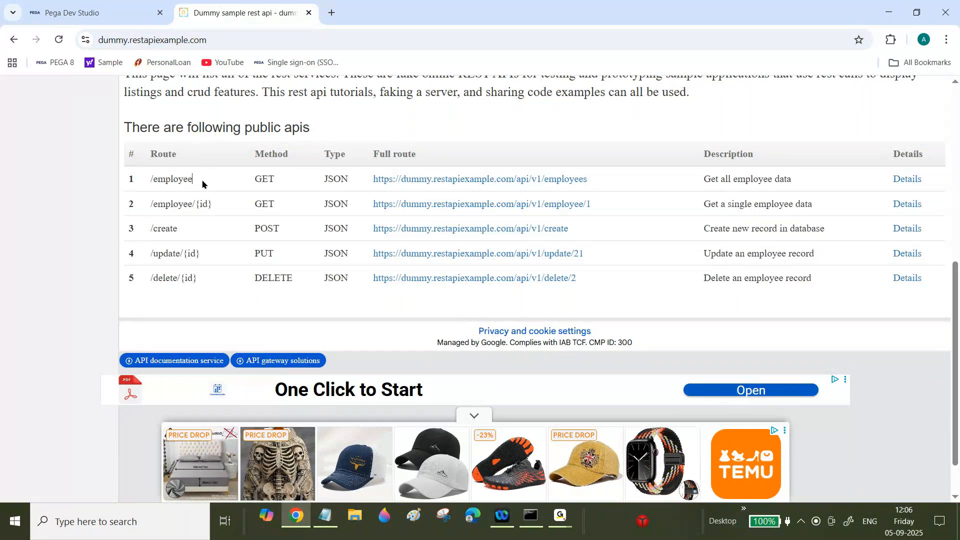
pyautogui.moveTo(152, 204); pyautogui.dragTo(216, 206)
pyautogui.moveTo(156, 206); pyautogui.dragTo(202, 202)
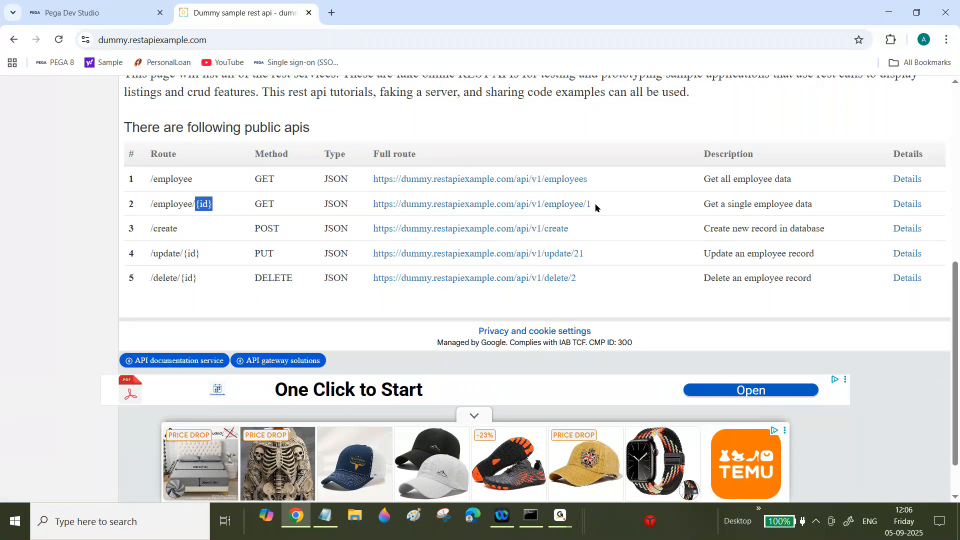
# - Highlight the create, update and delete routes, their {id} parameters, descriptions and HTTP methods
pyautogui.click(228, 207)
pyautogui.moveTo(157, 231); pyautogui.dragTo(187, 231)
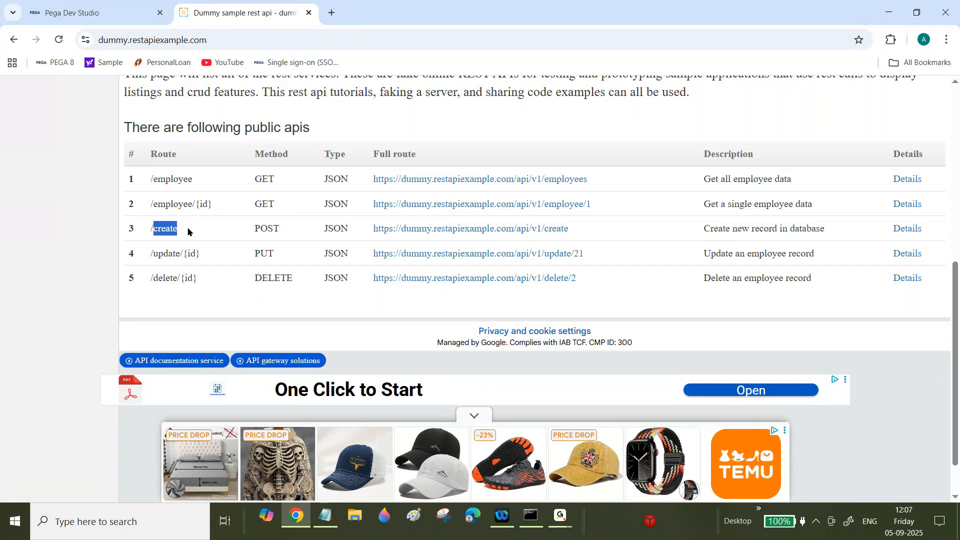
pyautogui.click(188, 232)
pyautogui.moveTo(180, 254); pyautogui.dragTo(210, 257)
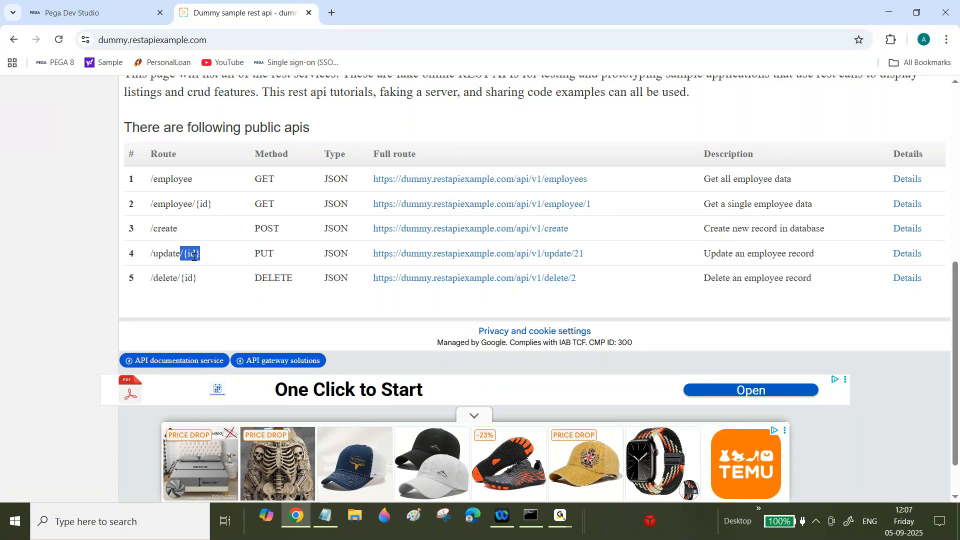
pyautogui.click(189, 256)
pyautogui.doubleClick(188, 278)
pyautogui.doubleClick(191, 253)
pyautogui.click(195, 251)
pyautogui.doubleClick(189, 253)
pyautogui.moveTo(697, 255); pyautogui.dragTo(849, 259)
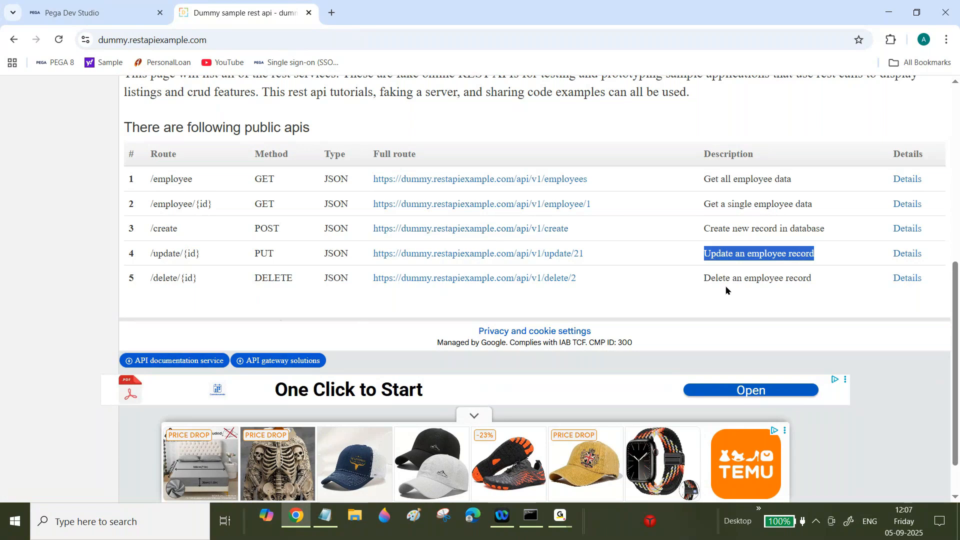
pyautogui.moveTo(702, 278); pyautogui.dragTo(804, 279)
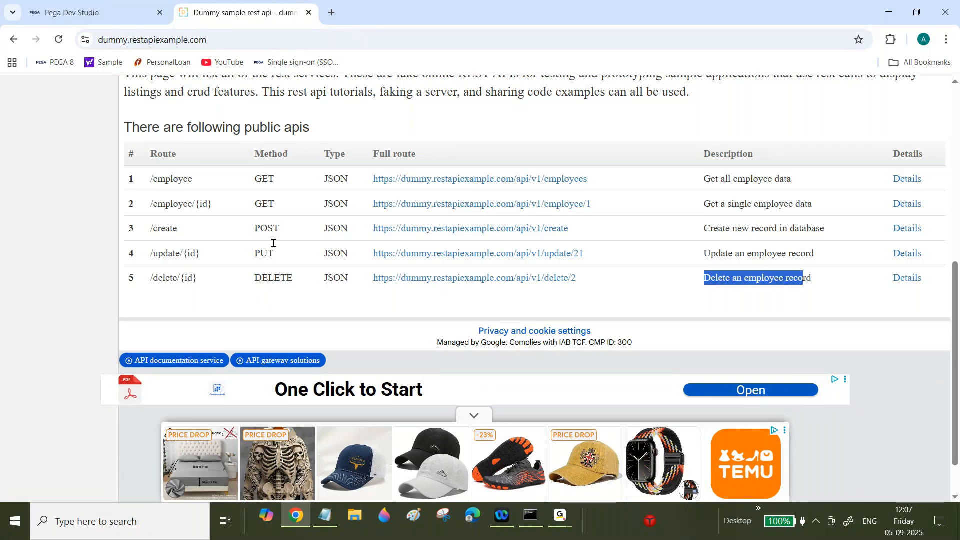
pyautogui.moveTo(255, 180); pyautogui.dragTo(286, 278)
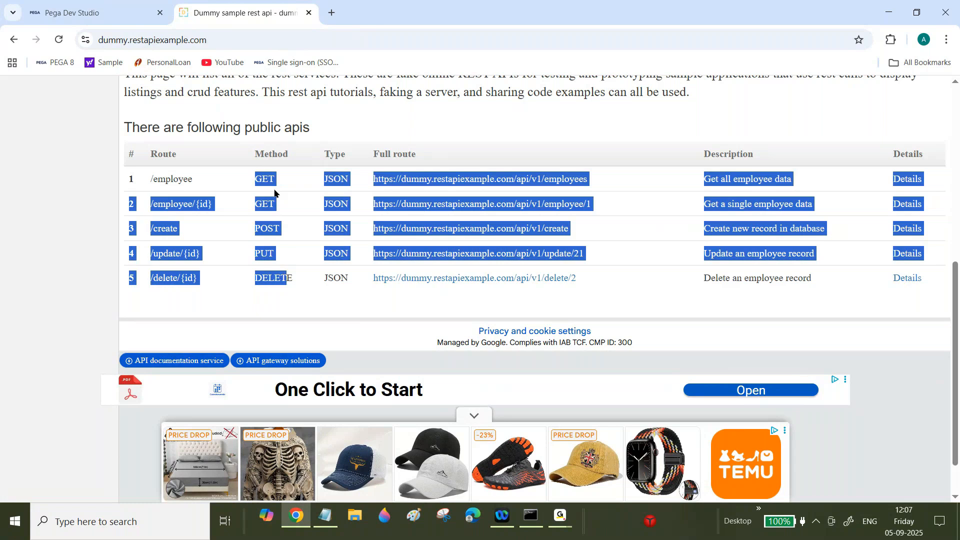
pyautogui.click(265, 253)
pyautogui.doubleClick(269, 276)
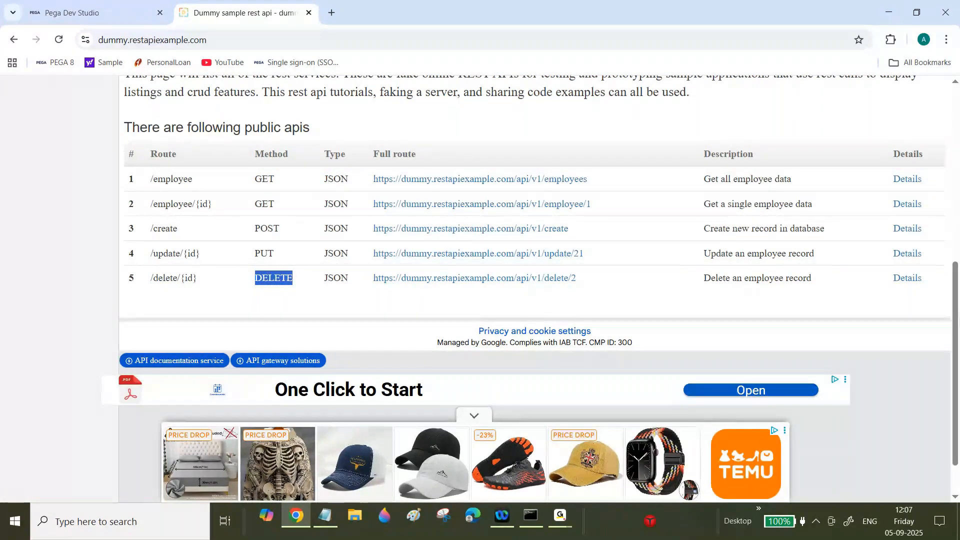
# - Point out the create, update and delete routes again, then copy the full employees API URL
pyautogui.scroll(2, 307, 293)
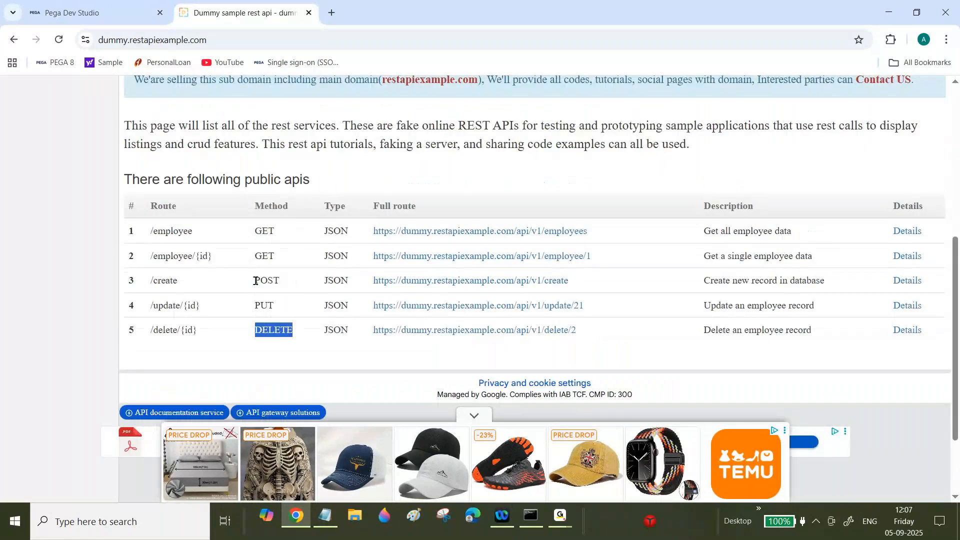
pyautogui.doubleClick(163, 281)
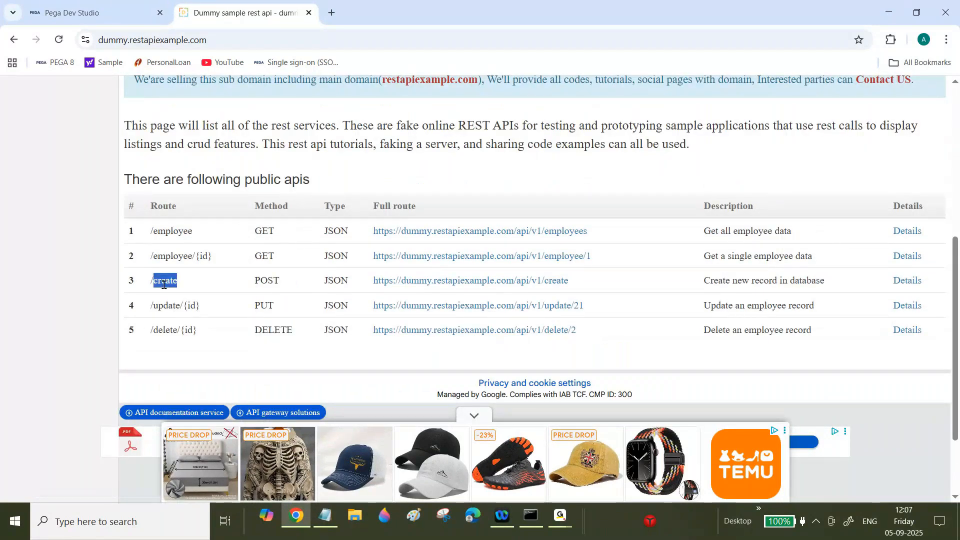
pyautogui.doubleClick(170, 306)
pyautogui.click(171, 306)
pyautogui.tripleClick(168, 331)
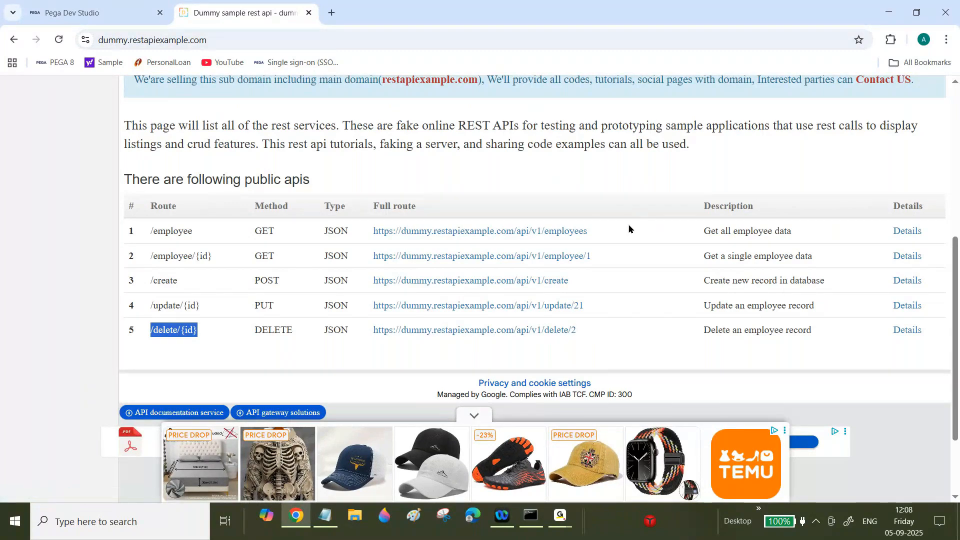
pyautogui.moveTo(630, 229); pyautogui.dragTo(373, 241)
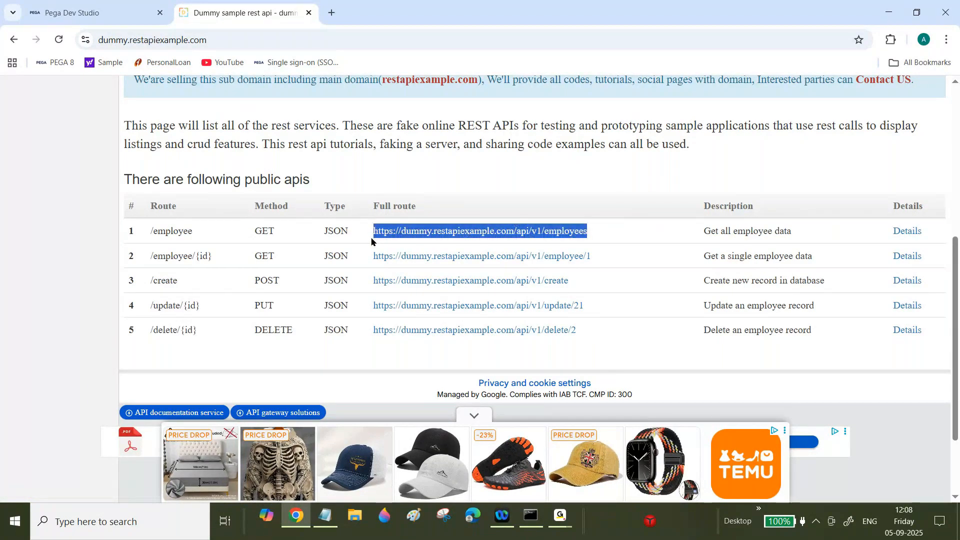
pyautogui.hotkey('ctrl', 'c')
# - Load the copied employees URL in a new tab to show its JSON employee list
pyautogui.click(331, 12)
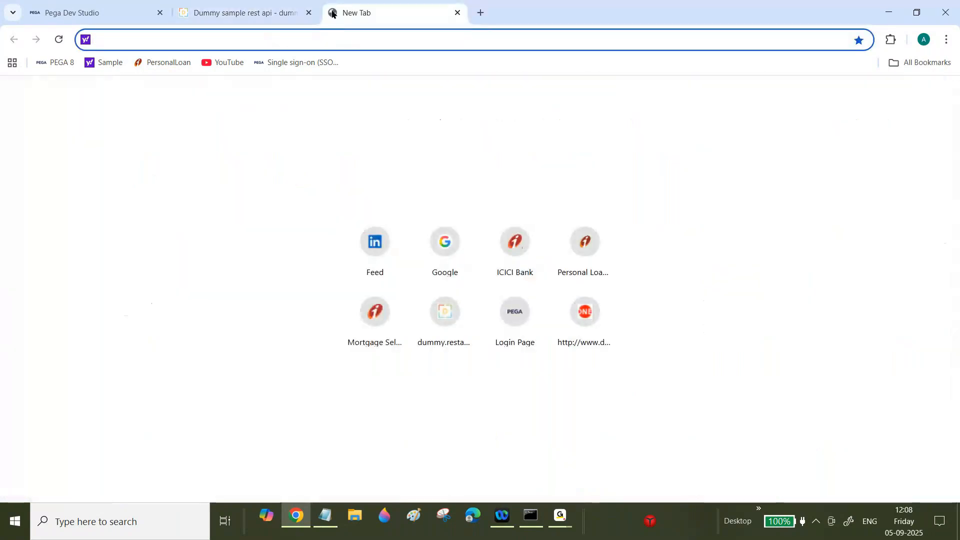
pyautogui.hotkey('ctrl', 'v')
pyautogui.press('Return')
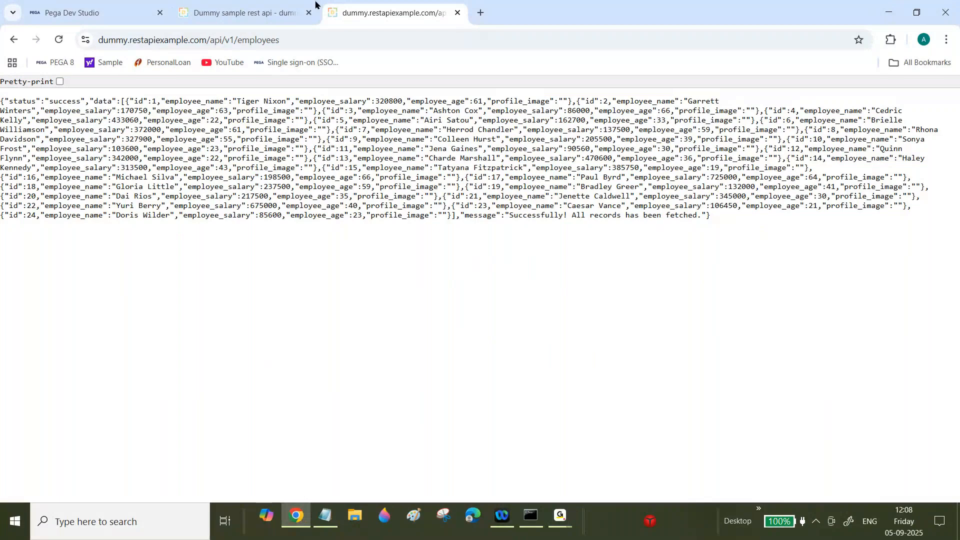
pyautogui.click(481, 19)
pyautogui.hotkey('ctrl', 'v')
pyautogui.press('Return')
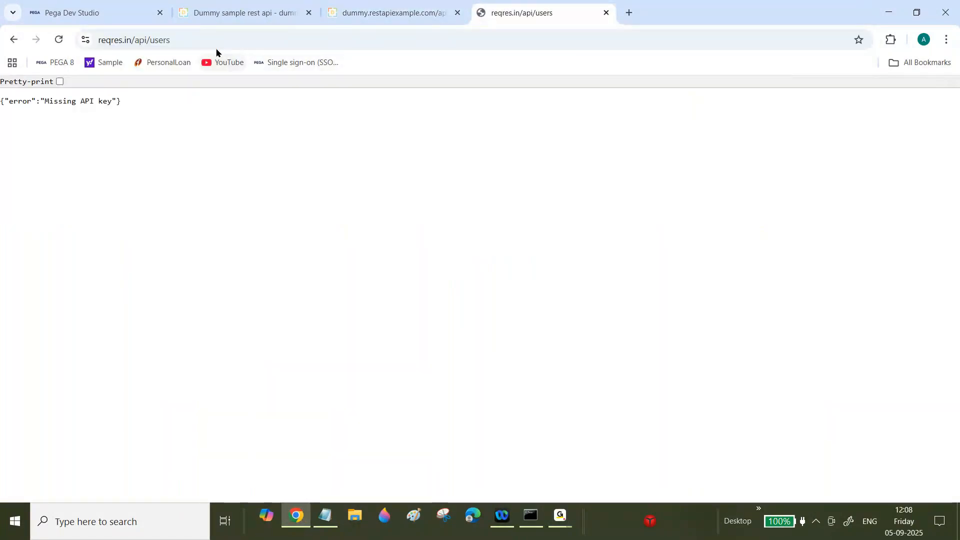
# - Try the users endpoint in a second browser, then close the reqres.in/api/users tab
pyautogui.moveTo(560, 514)
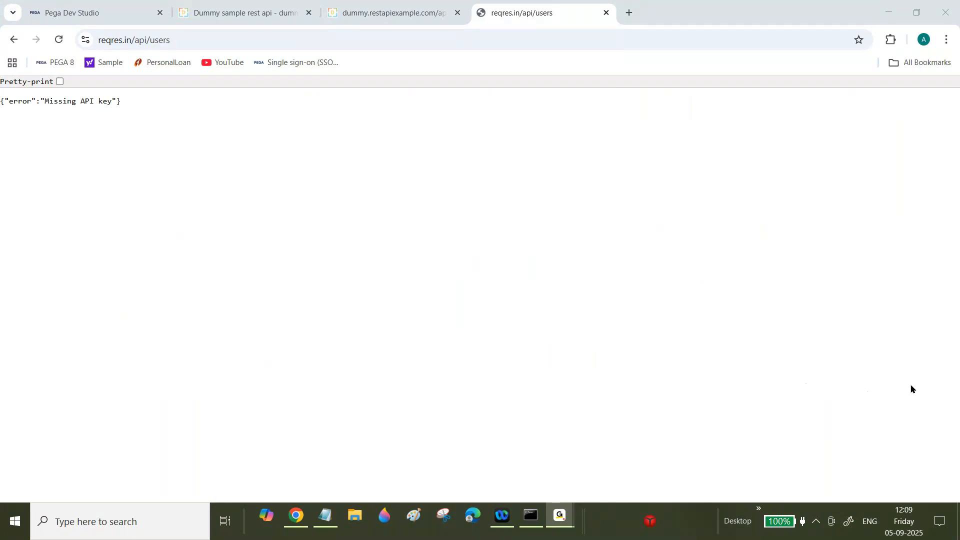
pyautogui.click(842, 385)
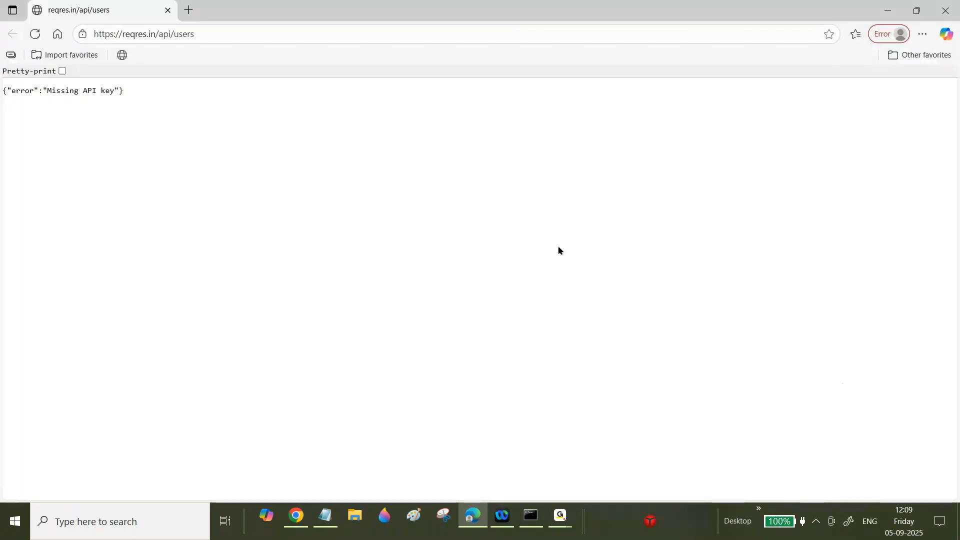
pyautogui.click(944, 13)
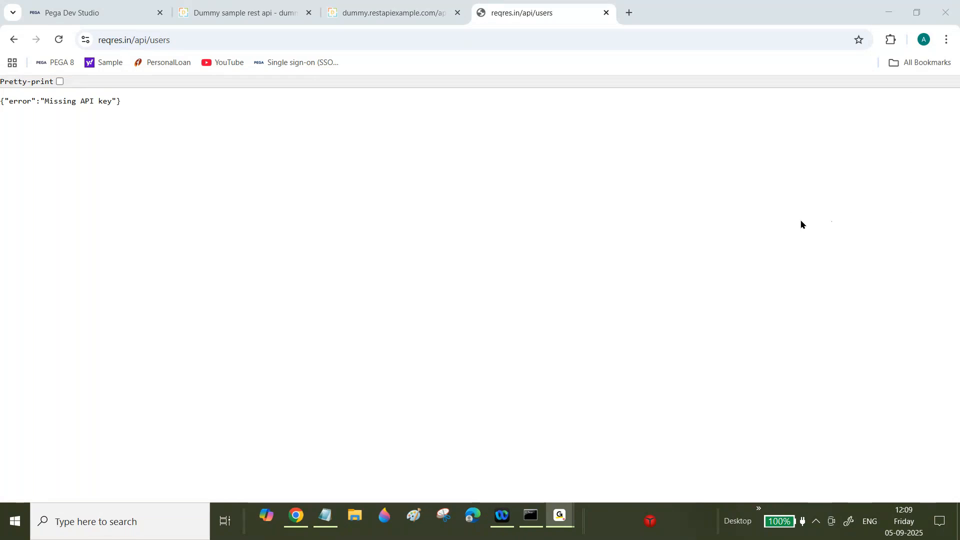
pyautogui.click(295, 516)
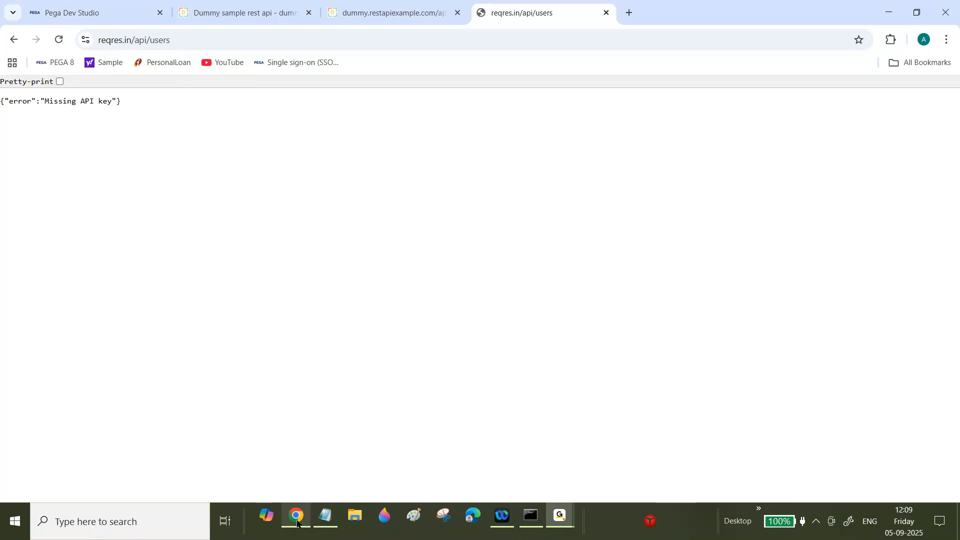
pyautogui.click(59, 40)
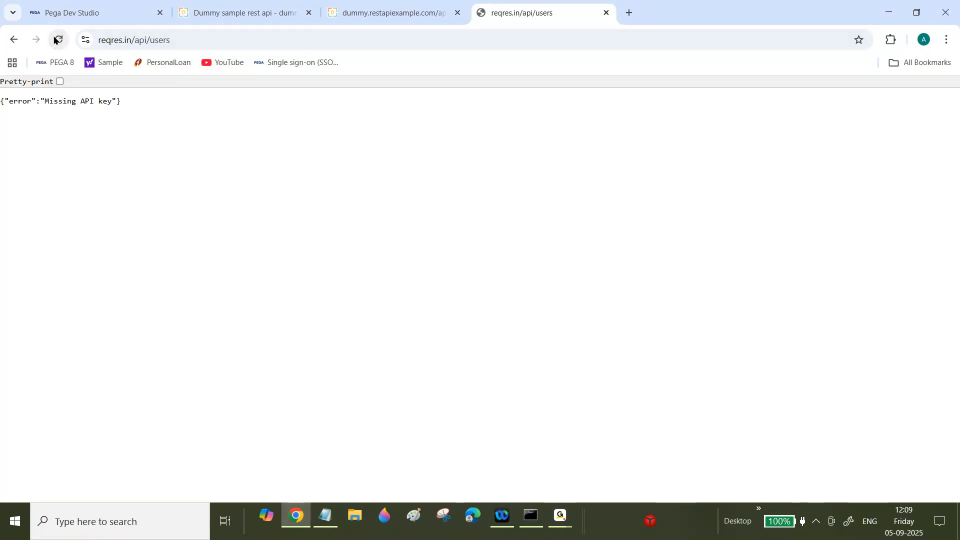
pyautogui.click(194, 40)
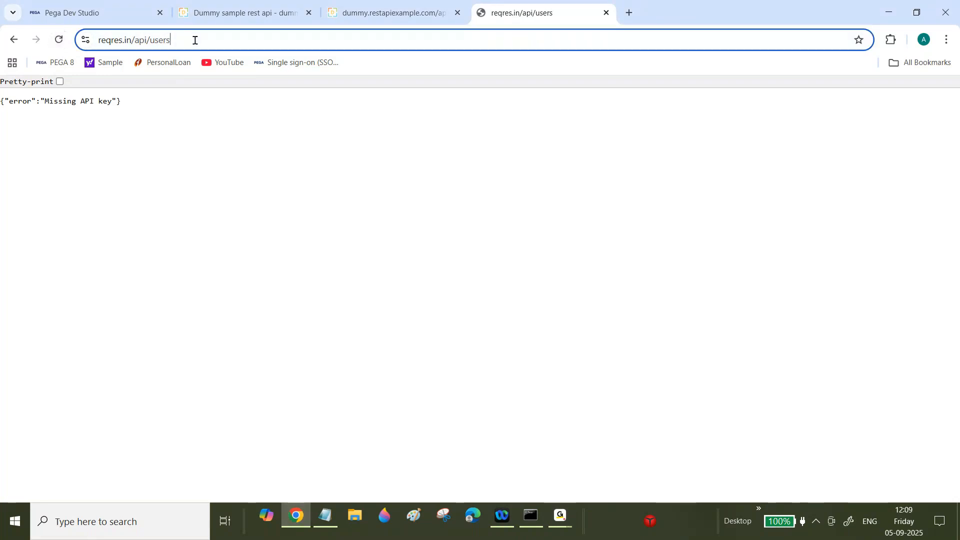
pyautogui.press('BackSpace')
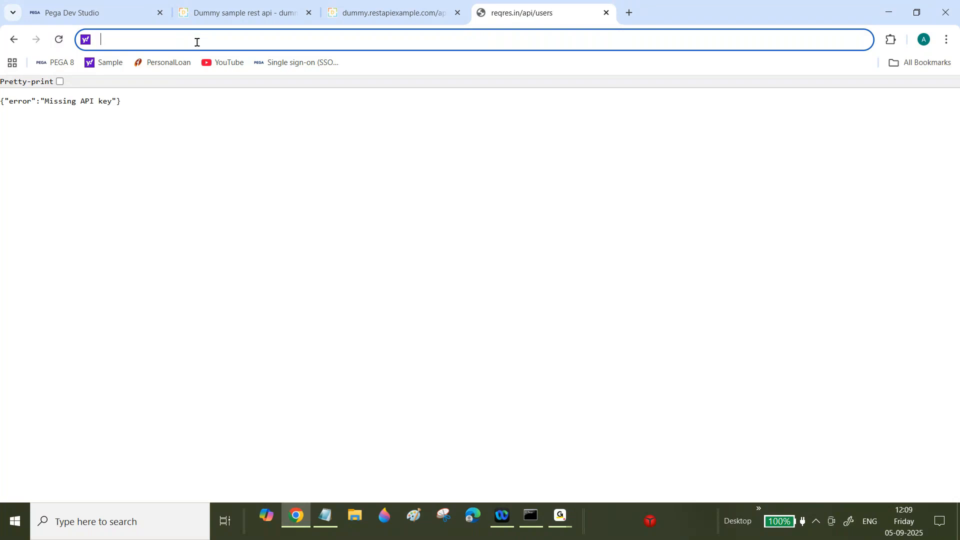
pyautogui.click(607, 13)
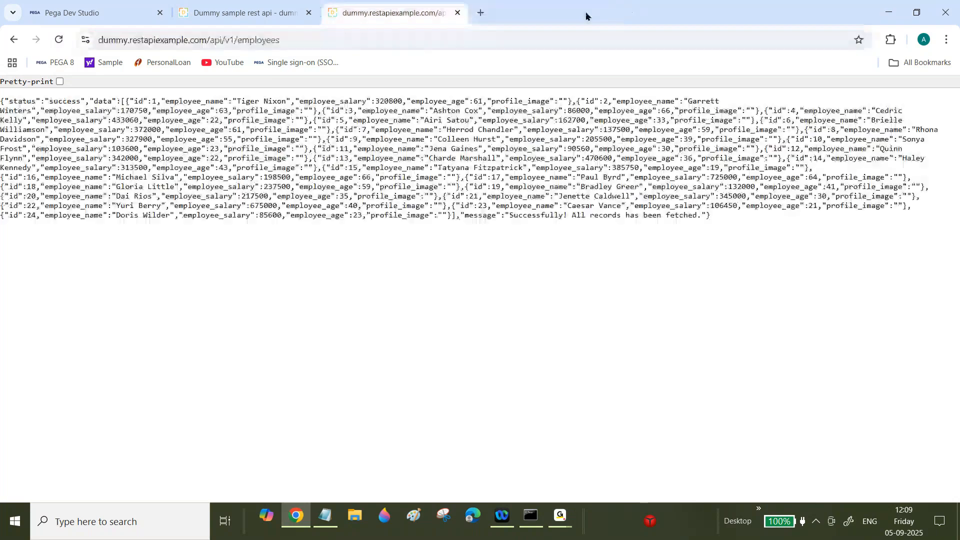
# - Open a blank browser tab, check the meeting window, and return to the employees JSON tab
pyautogui.click(481, 12)
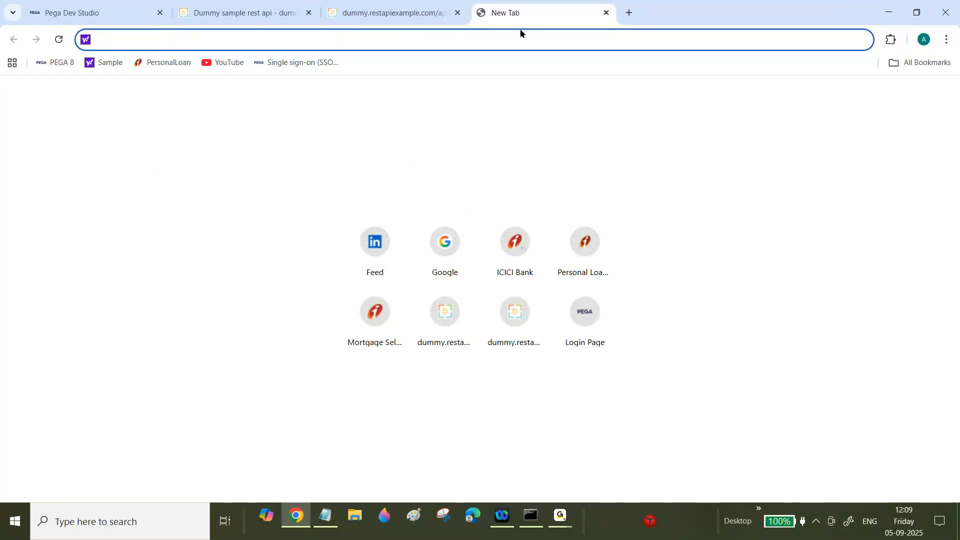
pyautogui.click(606, 12)
pyautogui.click(480, 14)
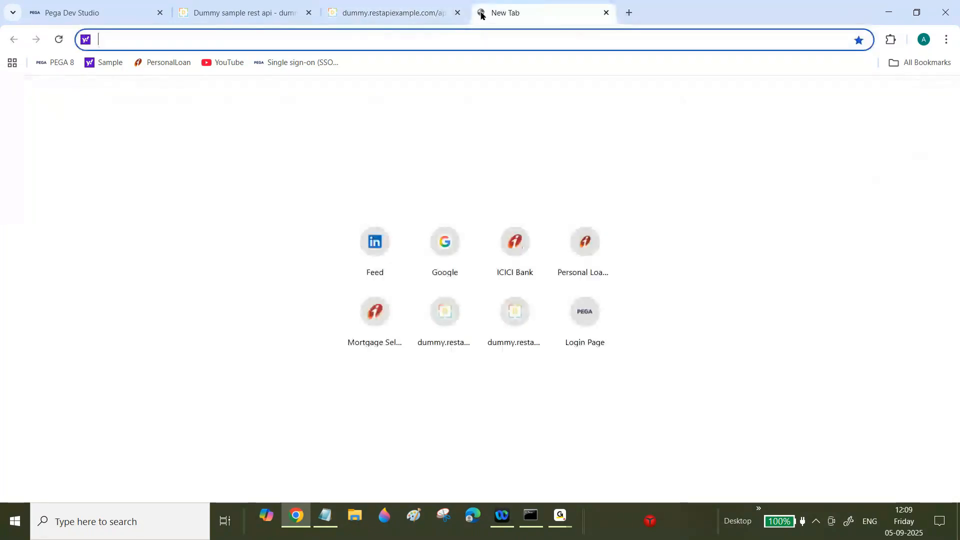
pyautogui.click(560, 515)
pyautogui.click(640, 462)
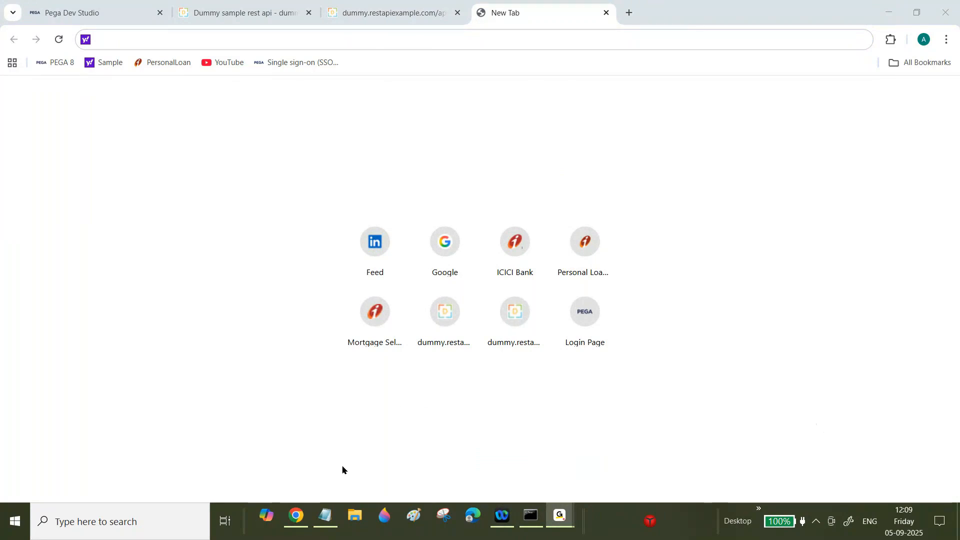
pyautogui.click(295, 516)
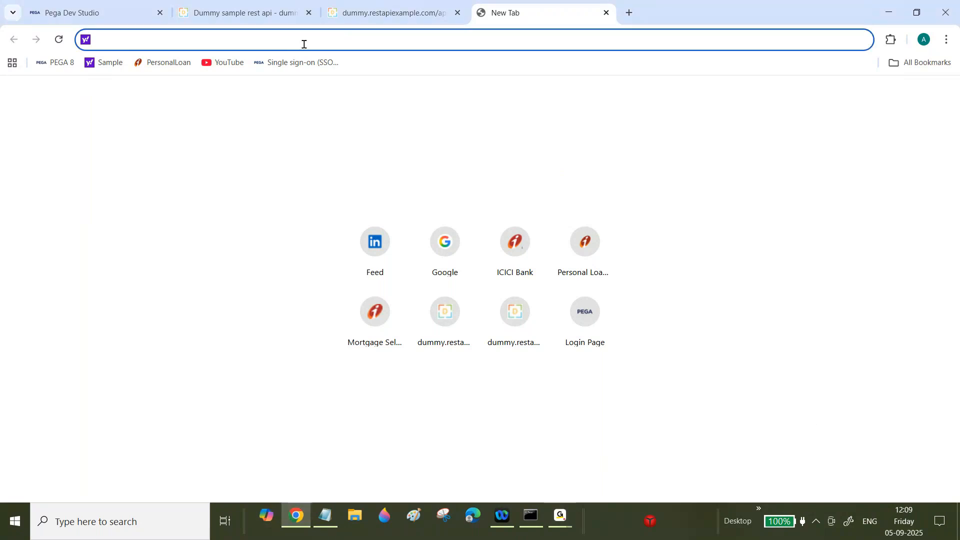
pyautogui.click(352, 15)
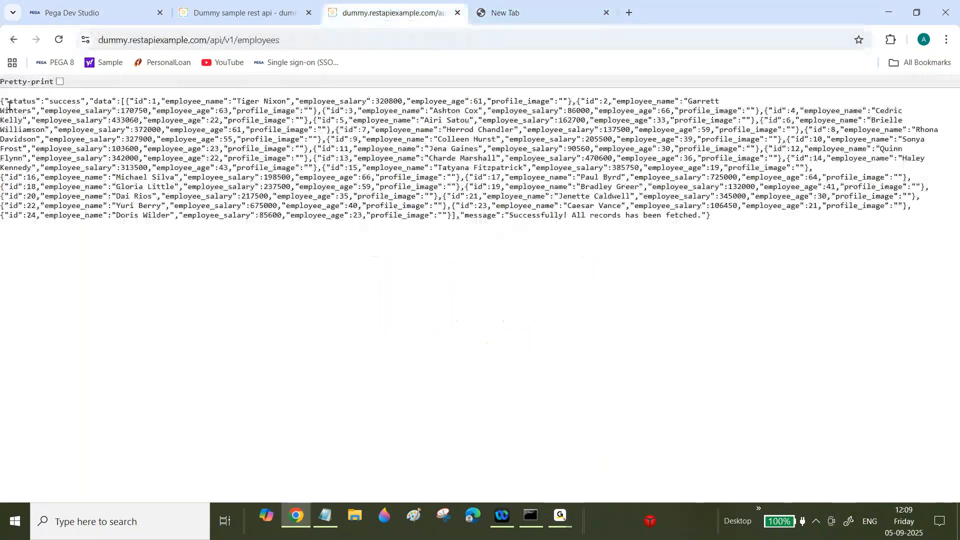
# - Highlight the employees JSON's status 'success', data records and message, then go to the API list page
pyautogui.moveTo(1, 102); pyautogui.dragTo(25, 105)
pyautogui.click(25, 105)
pyautogui.moveTo(10, 102); pyautogui.dragTo(85, 97)
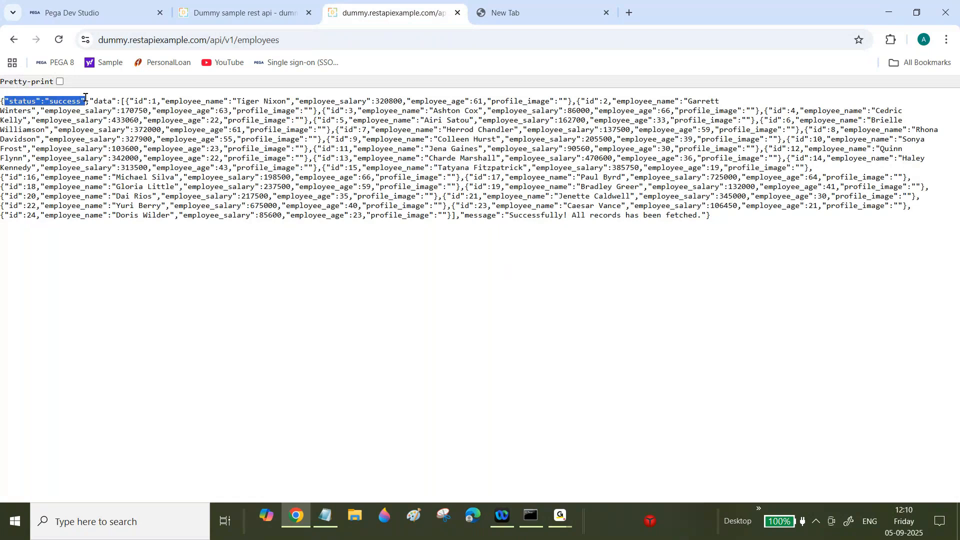
pyautogui.click(101, 100)
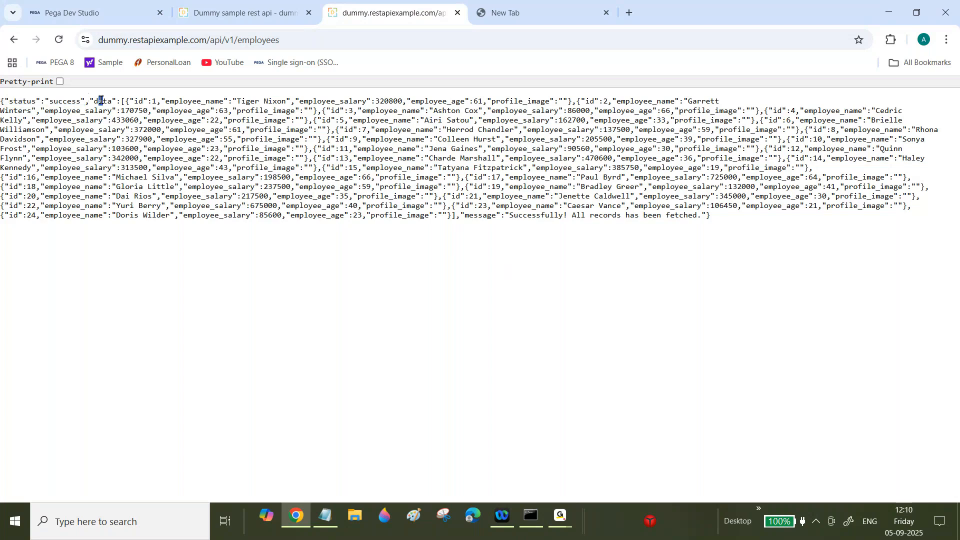
pyautogui.moveTo(100, 100); pyautogui.dragTo(456, 215)
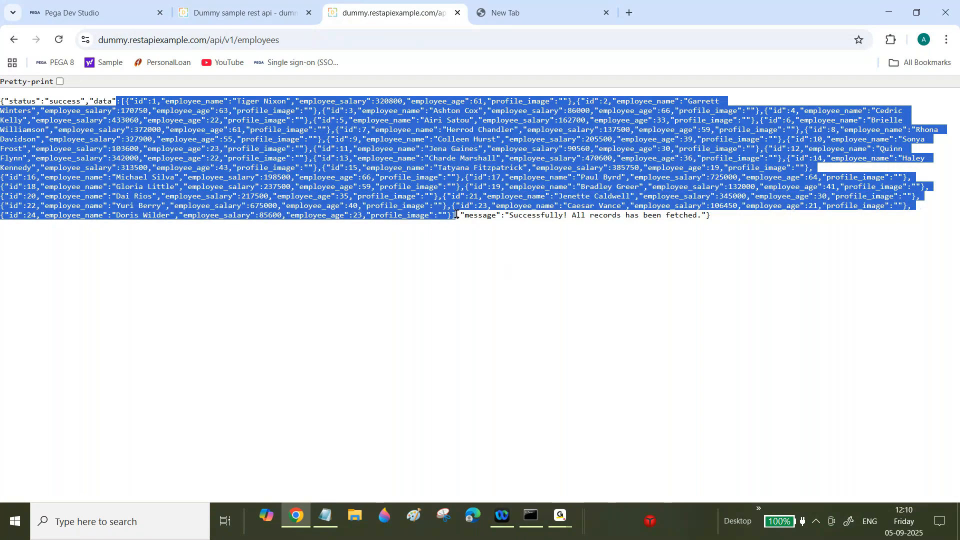
pyautogui.doubleClick(479, 215)
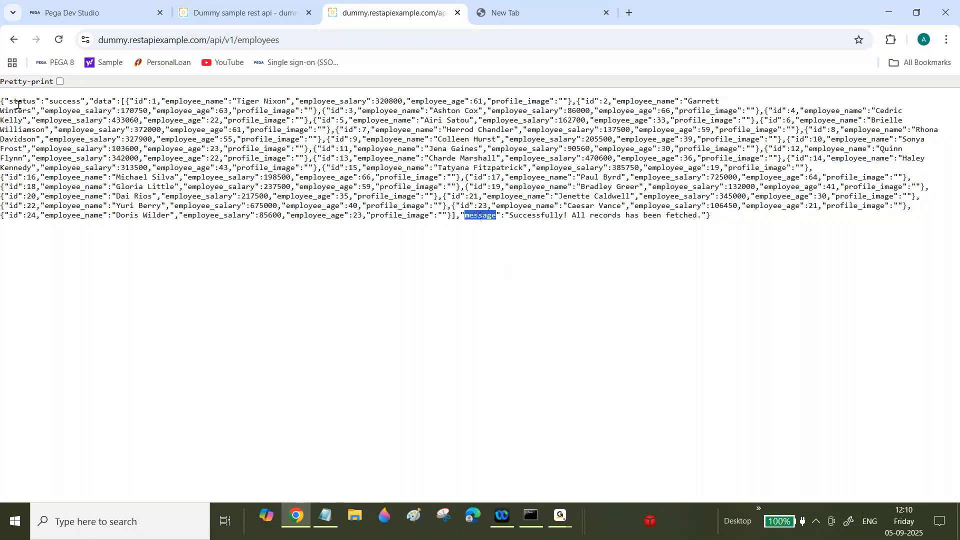
pyautogui.doubleClick(101, 102)
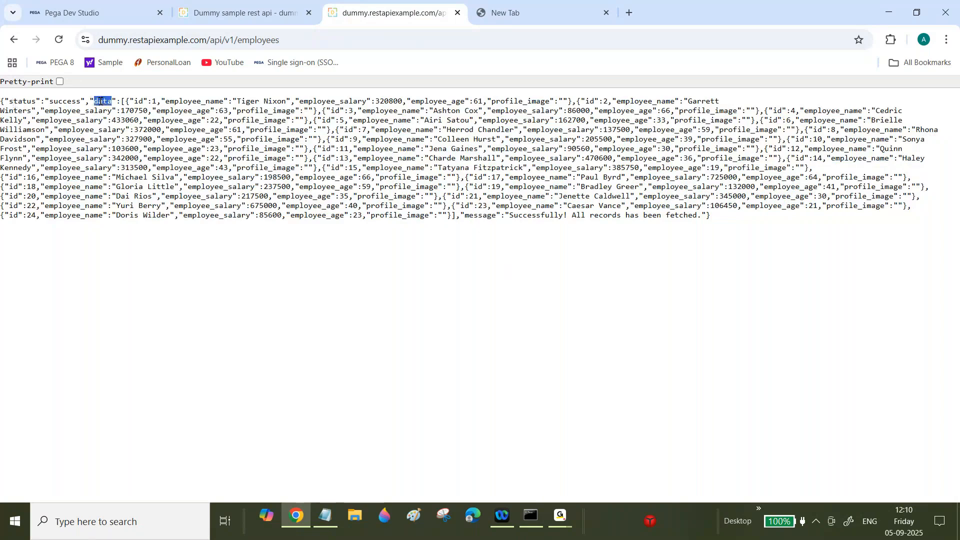
pyautogui.doubleClick(472, 215)
pyautogui.moveTo(117, 100); pyautogui.dragTo(267, 148)
pyautogui.click(131, 100)
pyautogui.moveTo(577, 102); pyautogui.dragTo(117, 101)
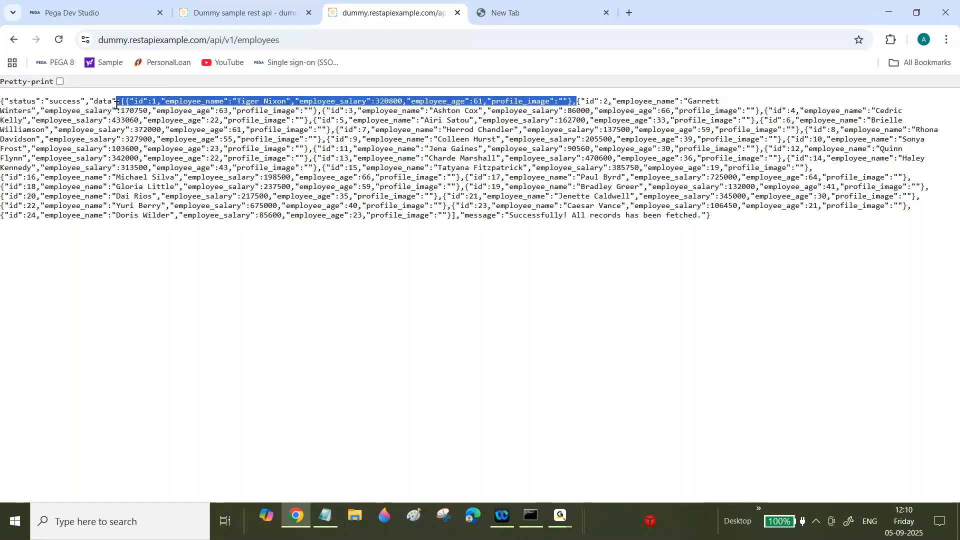
pyautogui.click(229, 4)
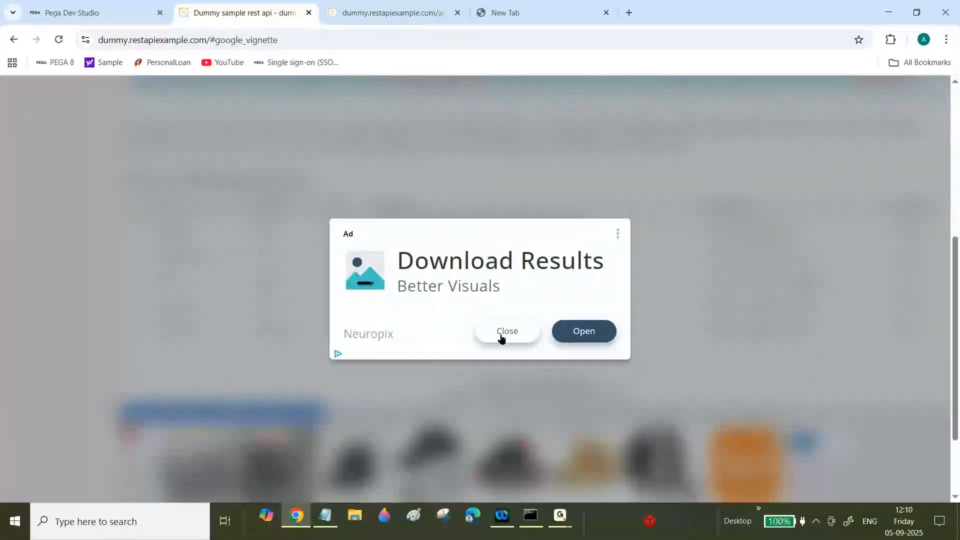
# - Dismiss the ad and load the copied employee/1 full route in the blank tab
pyautogui.click(502, 338)
pyautogui.moveTo(600, 259); pyautogui.dragTo(373, 256)
pyautogui.hotkey('ctrl', 'c')
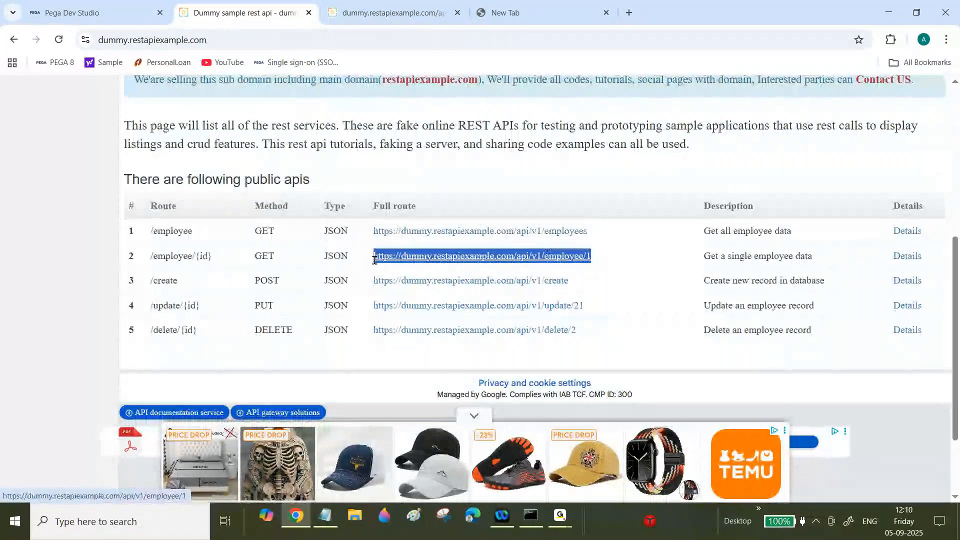
pyautogui.click(540, 4)
pyautogui.hotkey('ctrl', 'v')
pyautogui.press('Return')
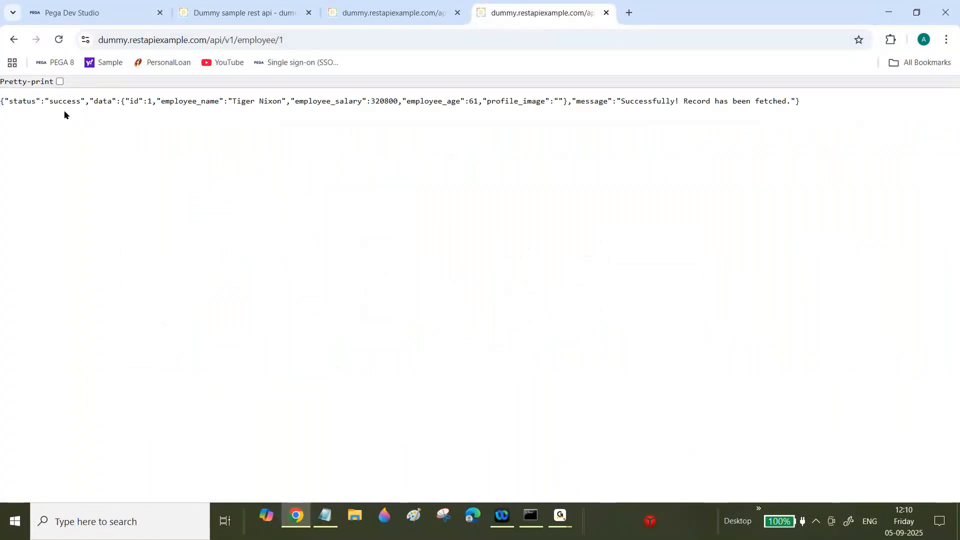
pyautogui.moveTo(53, 100); pyautogui.dragTo(635, 124)
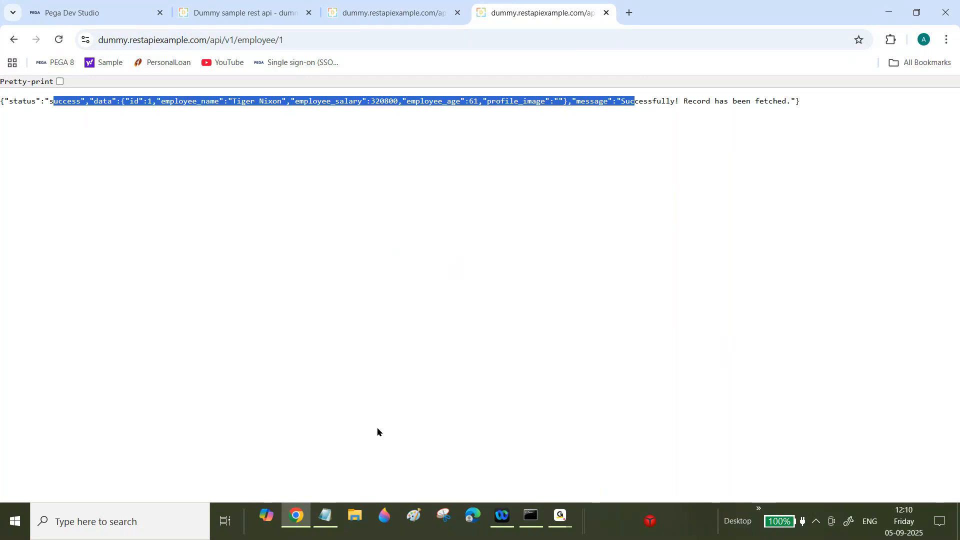
# - Revisit the all-employees endpoint address, then bring back the Connect REST notes in Notepad
pyautogui.click(411, 4)
pyautogui.click(307, 34)
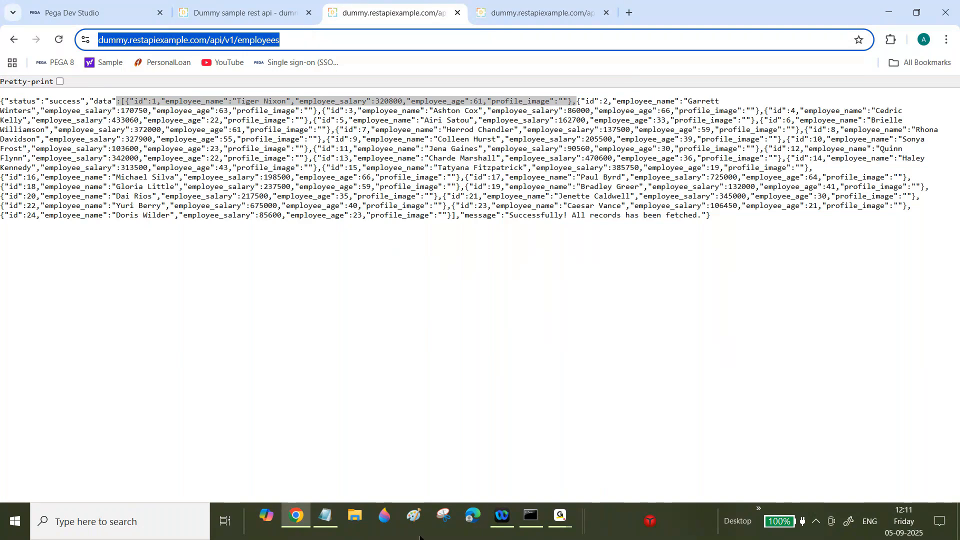
pyautogui.click(322, 529)
pyautogui.moveTo(948, 81); pyautogui.dragTo(948, 97)
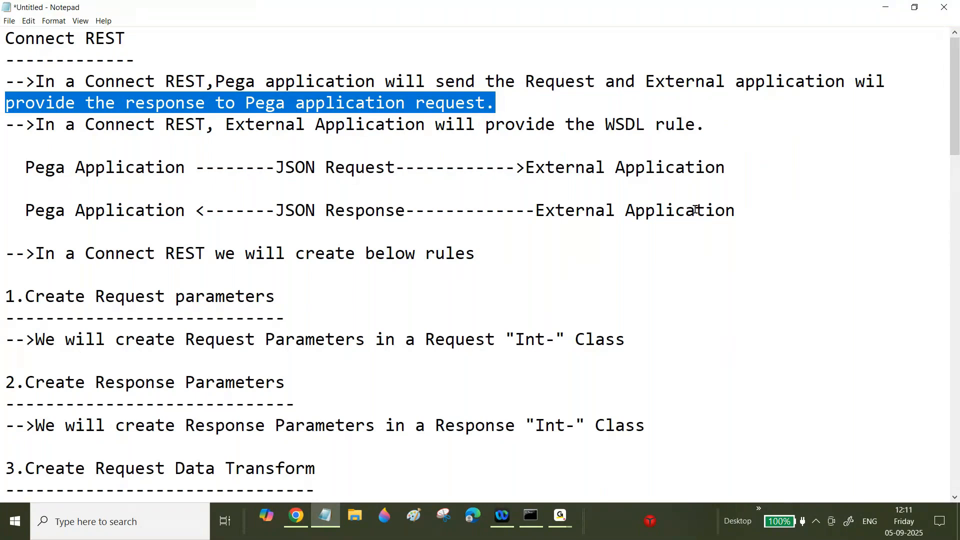
# - Add a '-->For Connect REST' note saying the wizard lets Pega create the Data Model itself
pyautogui.click(535, 244)
pyautogui.press('Return')
pyautogui.press('Return')
pyautogui.write('--')
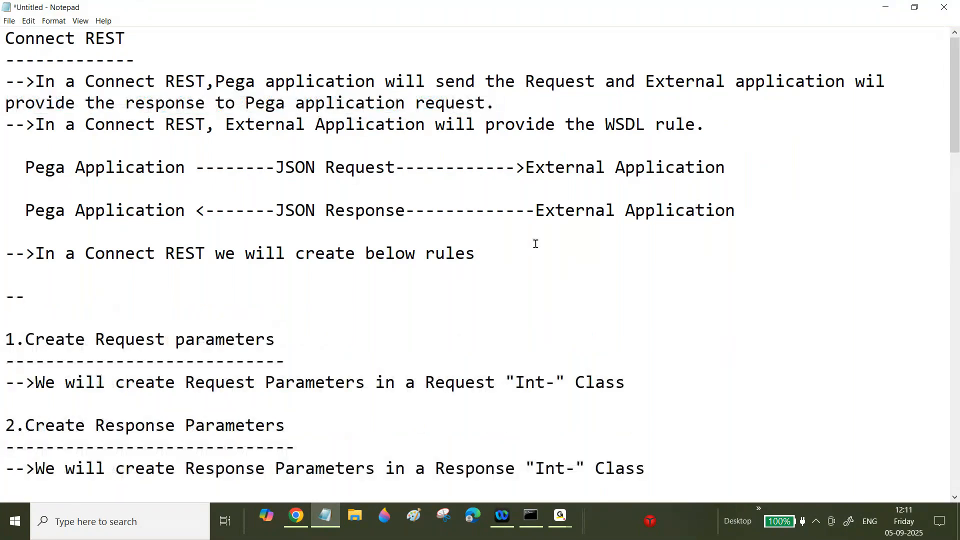
pyautogui.write('>For Connect We')
pyautogui.press('BackSpace')
pyautogui.press('BackSpace')
pyautogui.write('REST we have wiz')
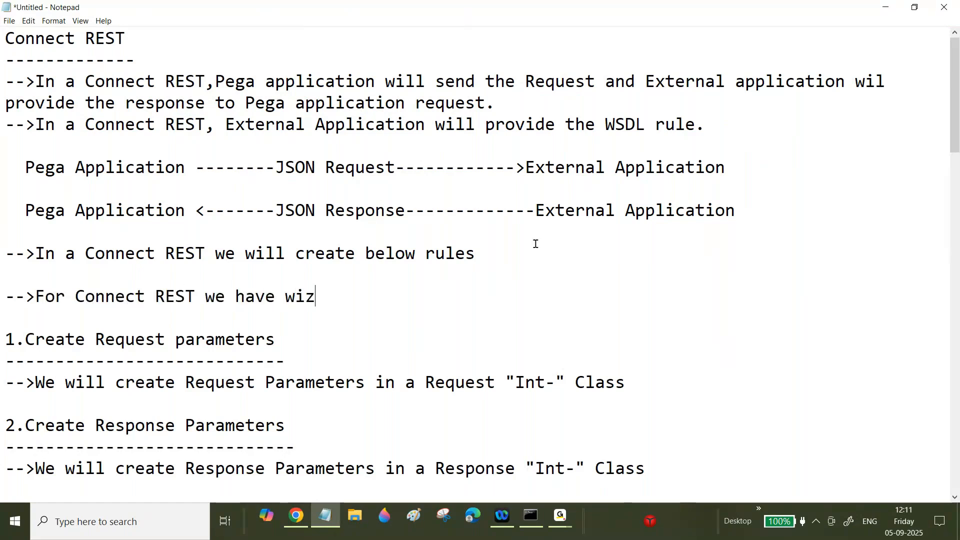
pyautogui.write('ard is')
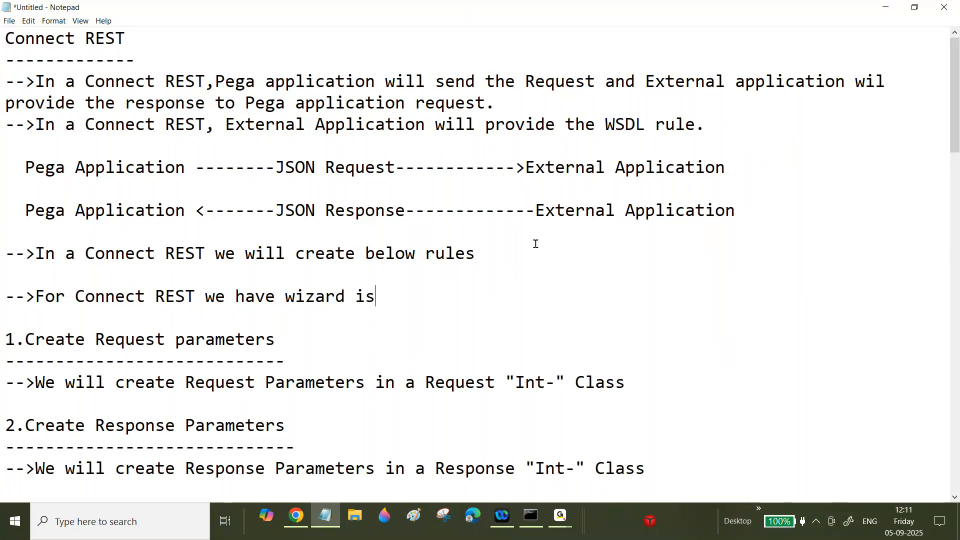
pyautogui.write(' available.')
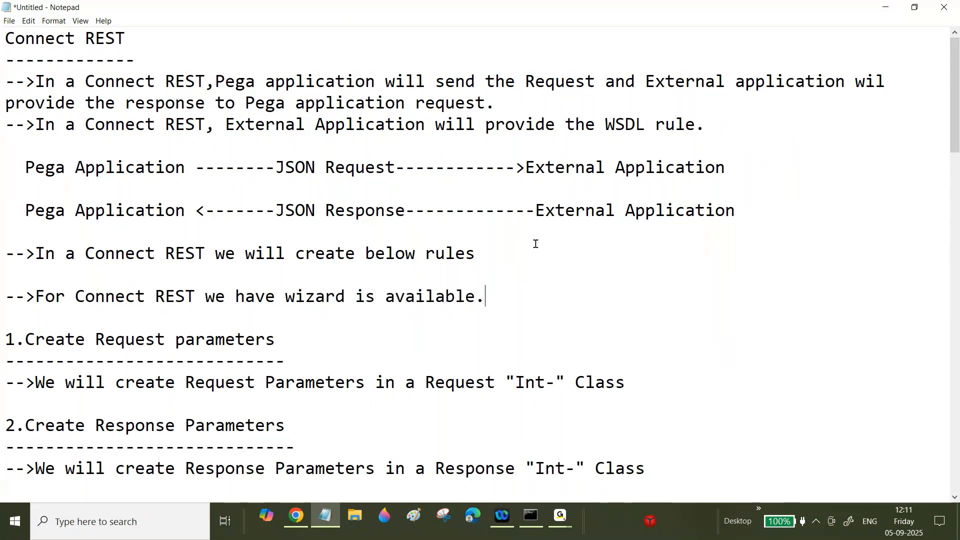
pyautogui.write('If we run the wizard from pega application,Peg')
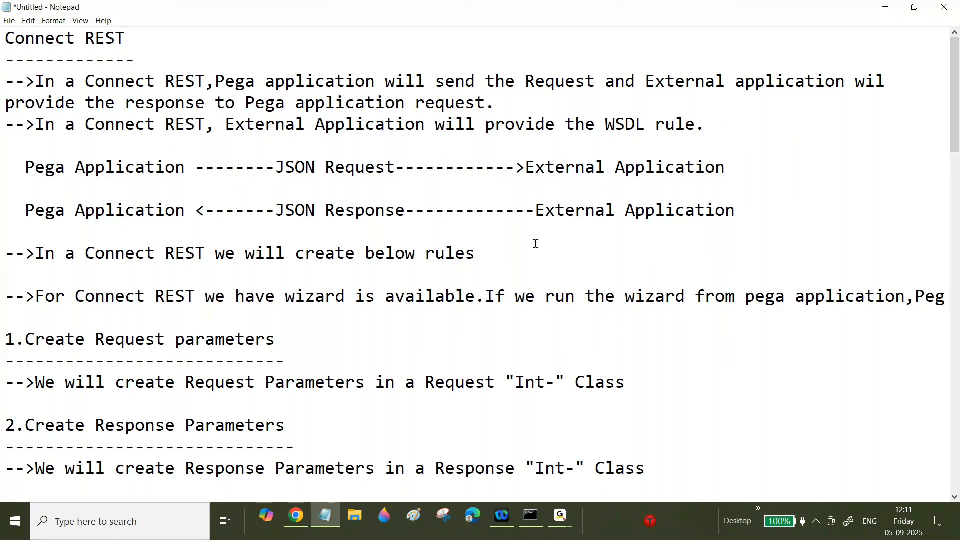
pyautogui.write('a itself i')
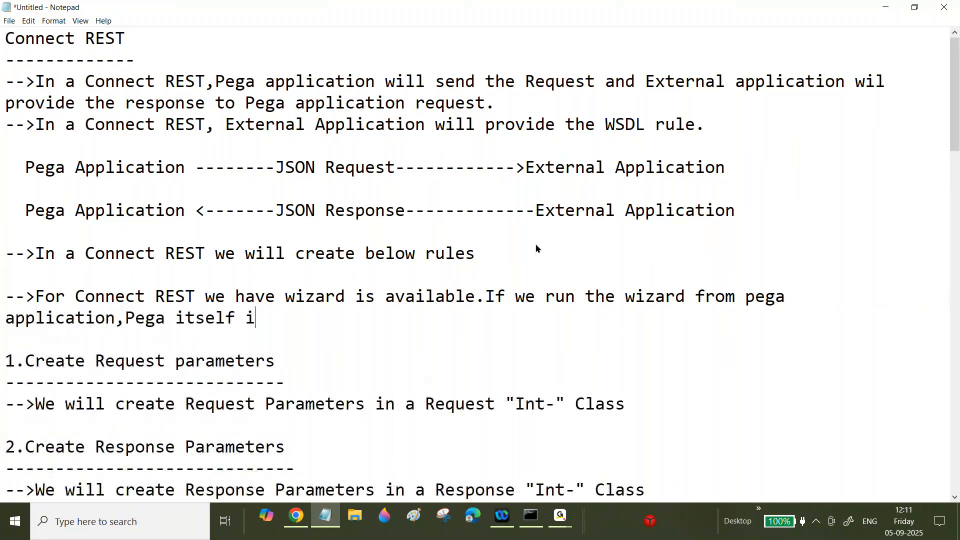
pyautogui.write('t')
pyautogui.write(' will creat')
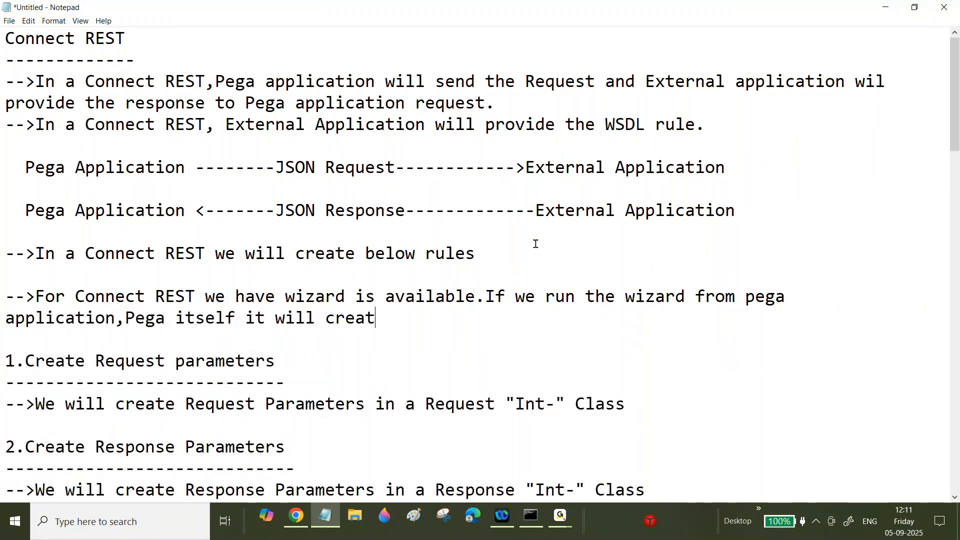
pyautogui.write('e Data Mod')
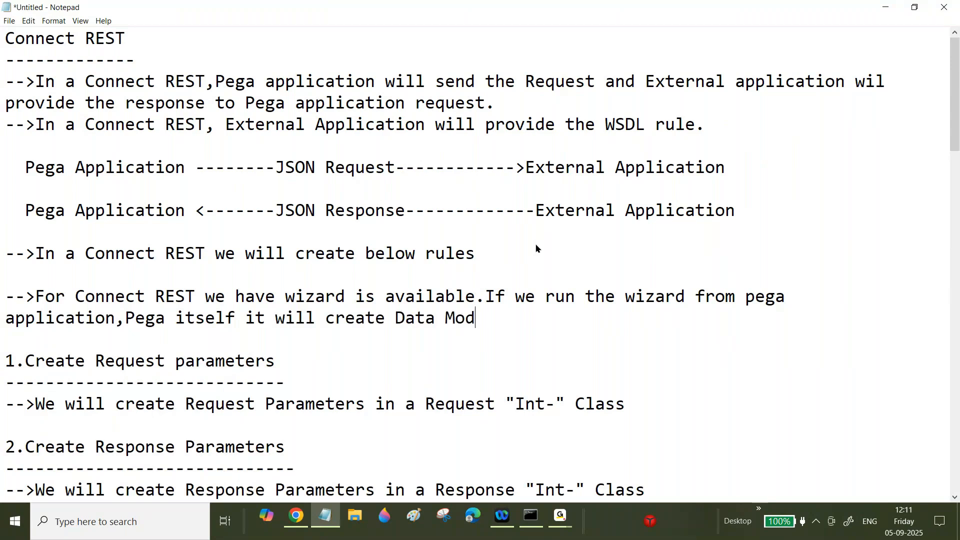
pyautogui.write('el.')
pyautogui.press('Return')
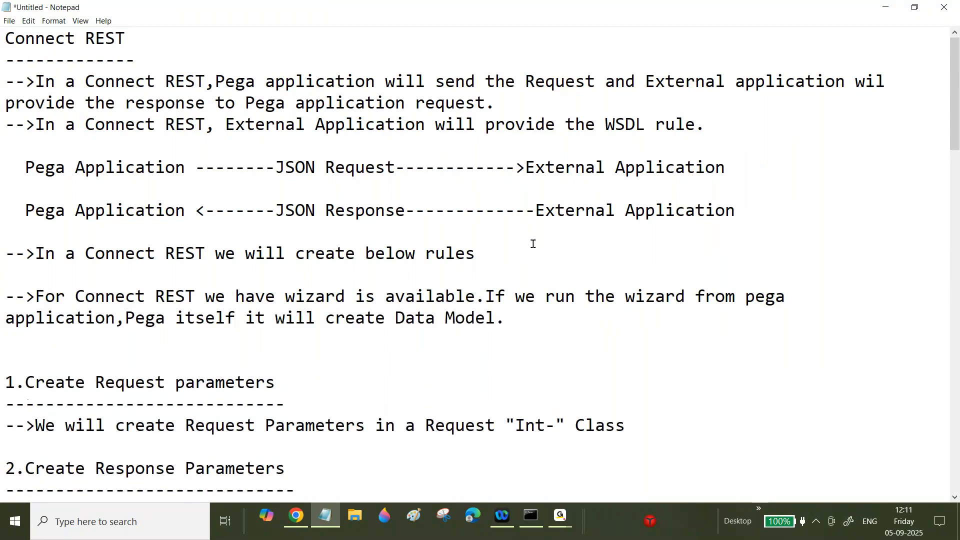
# - Adjust the note's line breaks and highlight the Connect REST wizard sentence
pyautogui.click(125, 320)
pyautogui.press('Return')
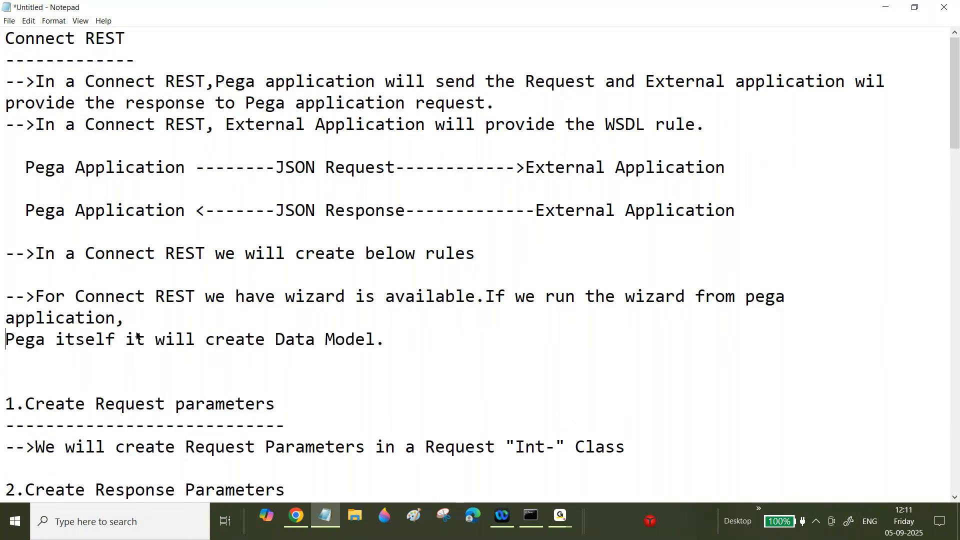
pyautogui.click(2, 318)
pyautogui.press('BackSpace')
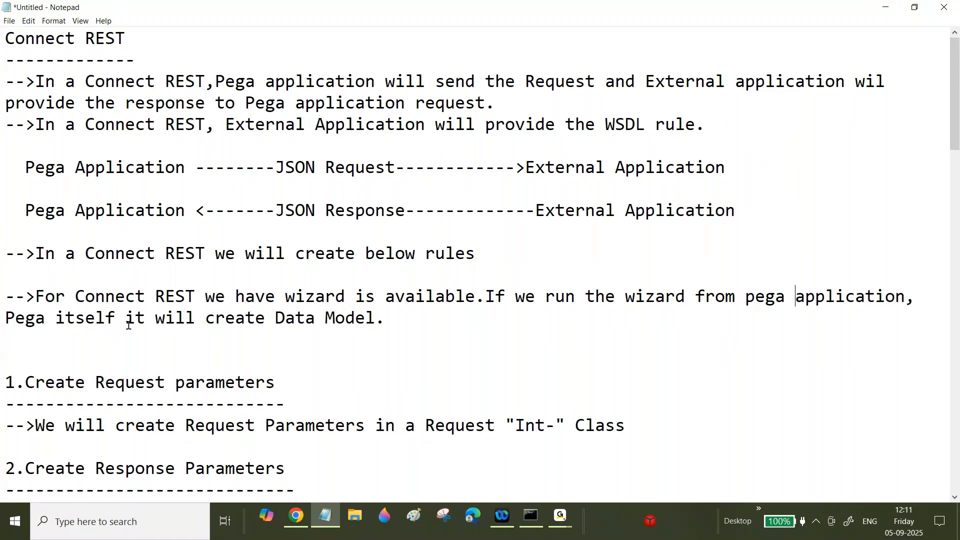
pyautogui.moveTo(388, 320); pyautogui.dragTo(354, 282)
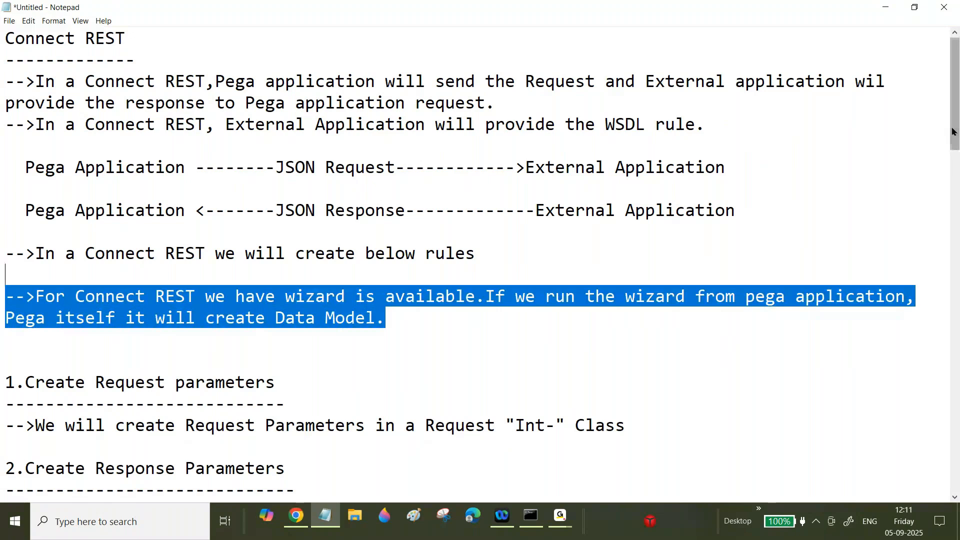
pyautogui.moveTo(954, 129)
pyautogui.mouseDown()
pyautogui.moveTo(954, 148)
pyautogui.moveTo(958, 139)
pyautogui.mouseUp()
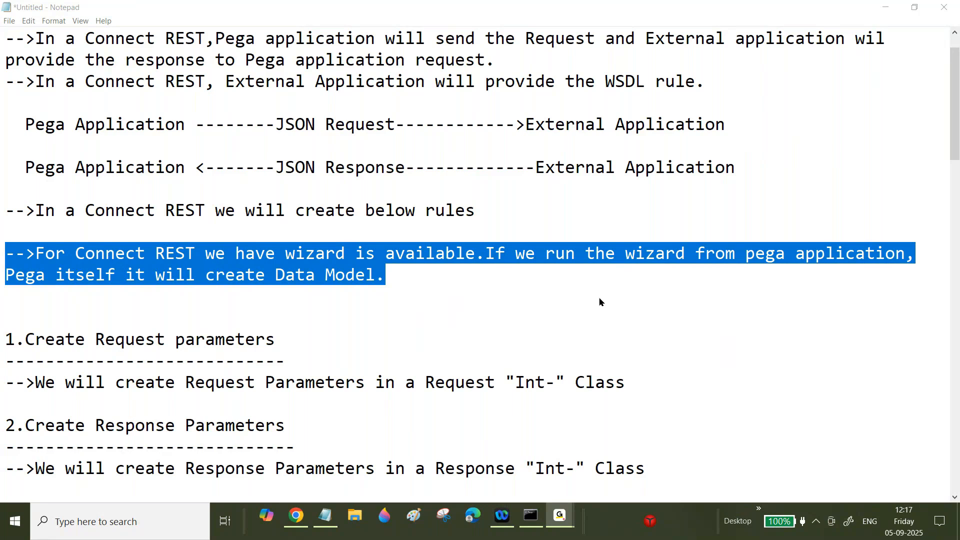
# - Switch to Chrome to view the employees JSON response
pyautogui.click(296, 516)
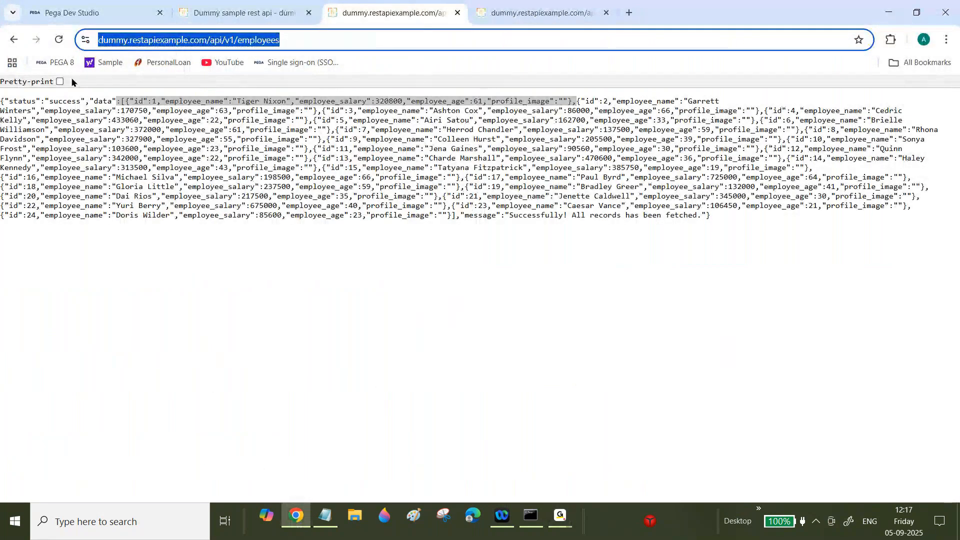
# - Glance at the Pega Dev Studio home page and employees JSON, then return to the Connect REST notes
pyautogui.click(68, 5)
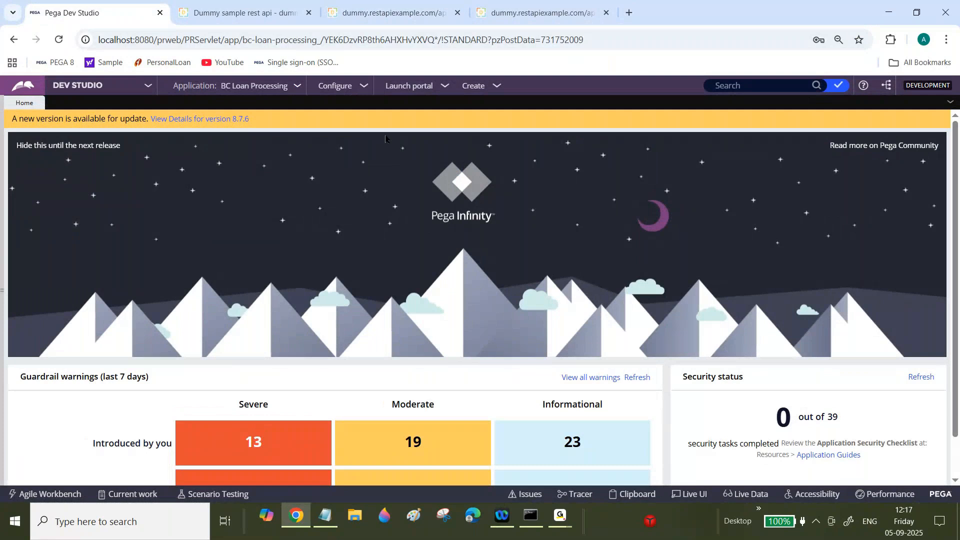
pyautogui.click(391, 13)
pyautogui.click(326, 515)
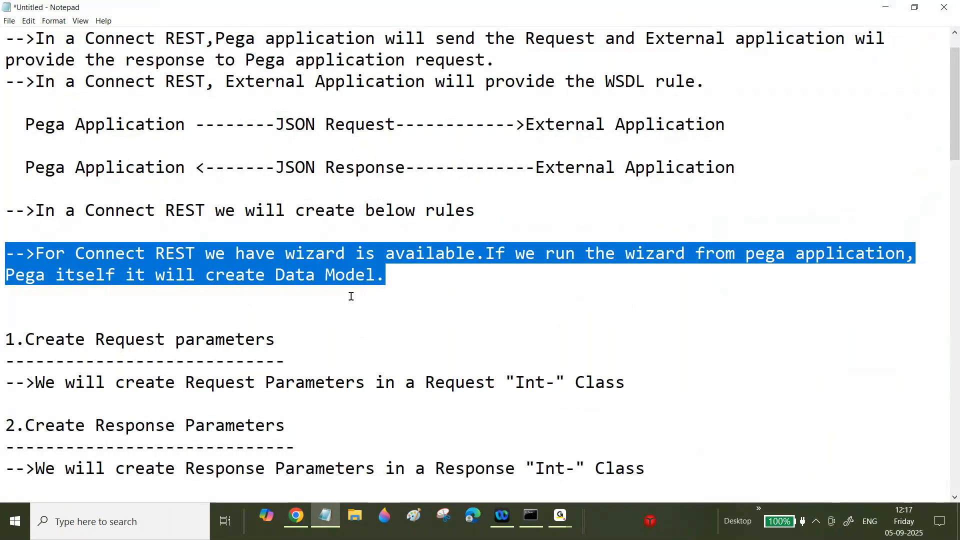
# - Change the wizard sentence to end 'Pega itself it will create Data Model and Connect REST rules.'
pyautogui.click(410, 282)
pyautogui.press('BackSpace')
pyautogui.write('and Connect')
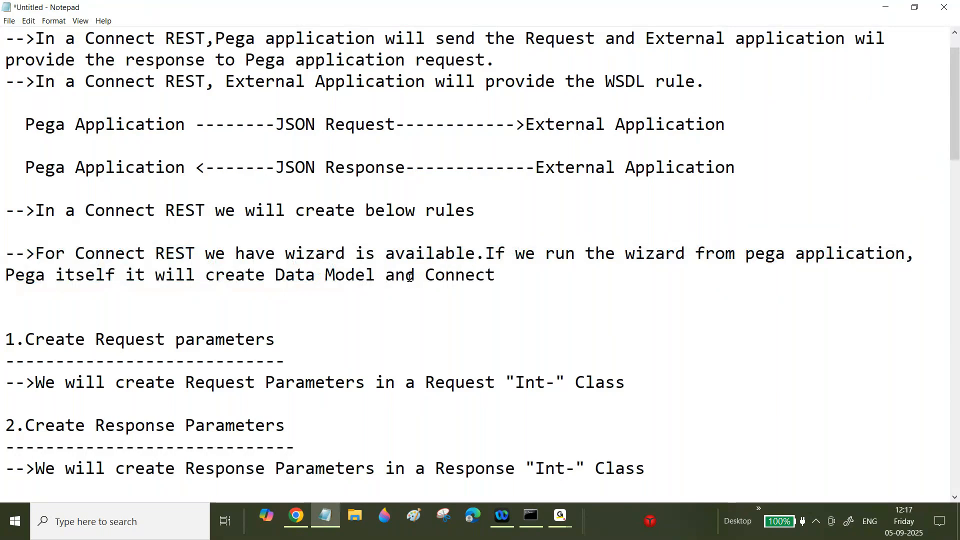
pyautogui.write(' REST rules.')
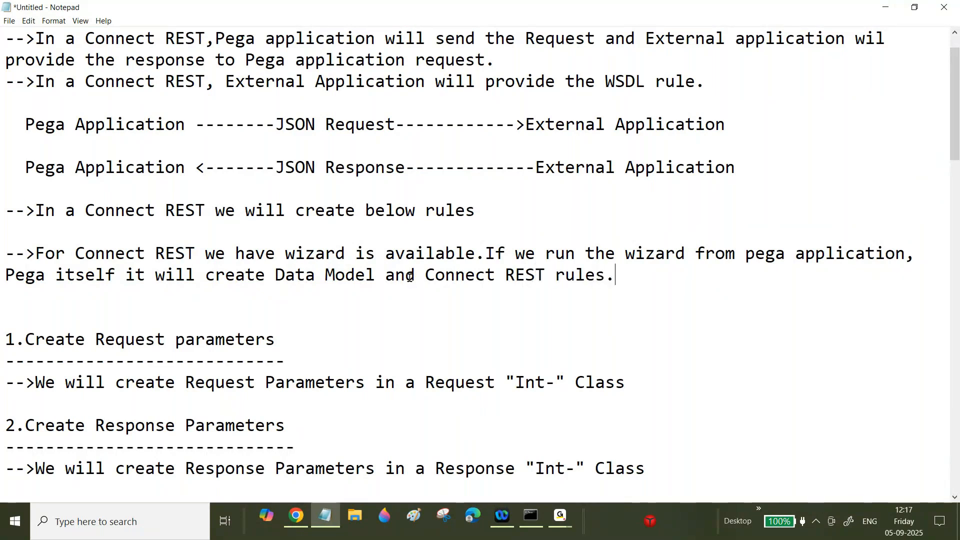
pyautogui.click(296, 515)
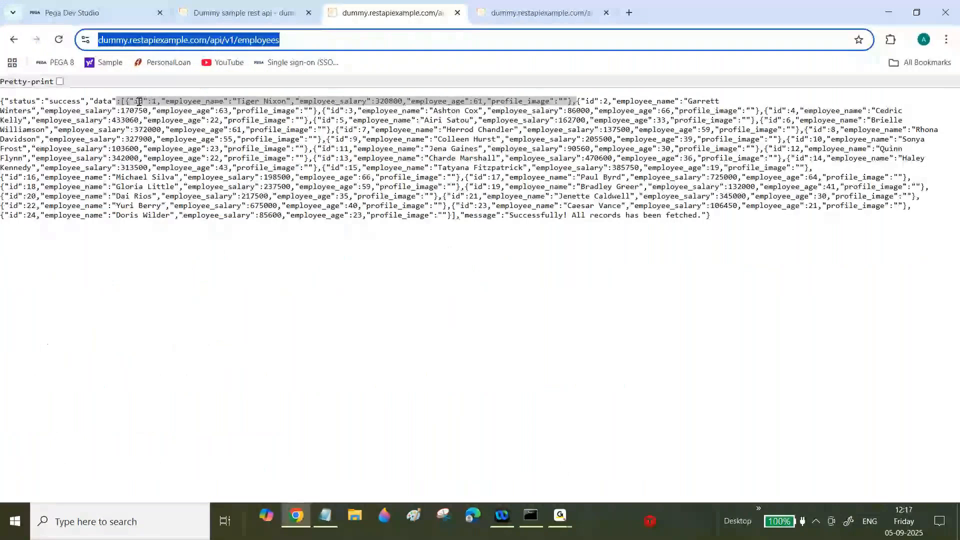
pyautogui.click(326, 520)
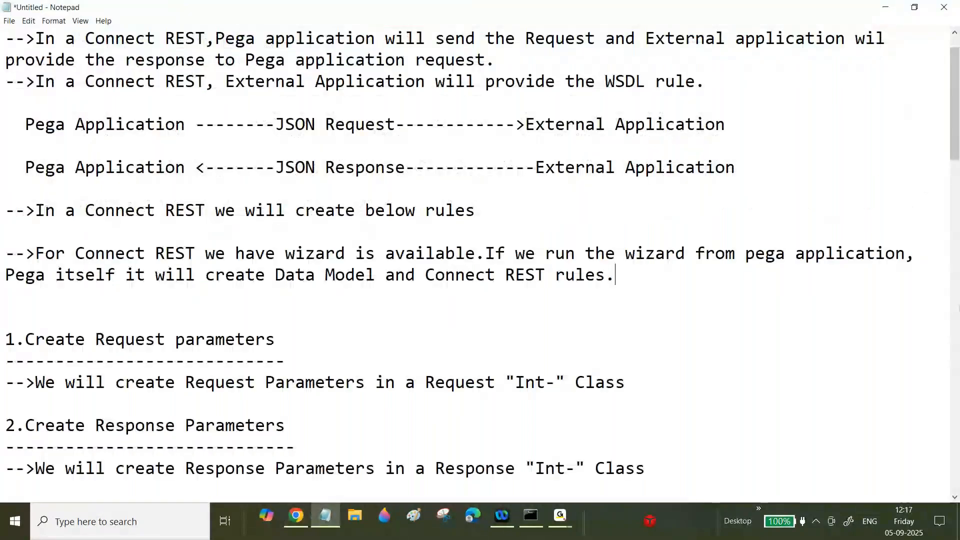
# - At the end of the notes, add a dashed 'Senario1:' heading and start 'Display the List of employee Details in a Ui'
pyautogui.moveTo(955, 103); pyautogui.dragTo(955, 425)
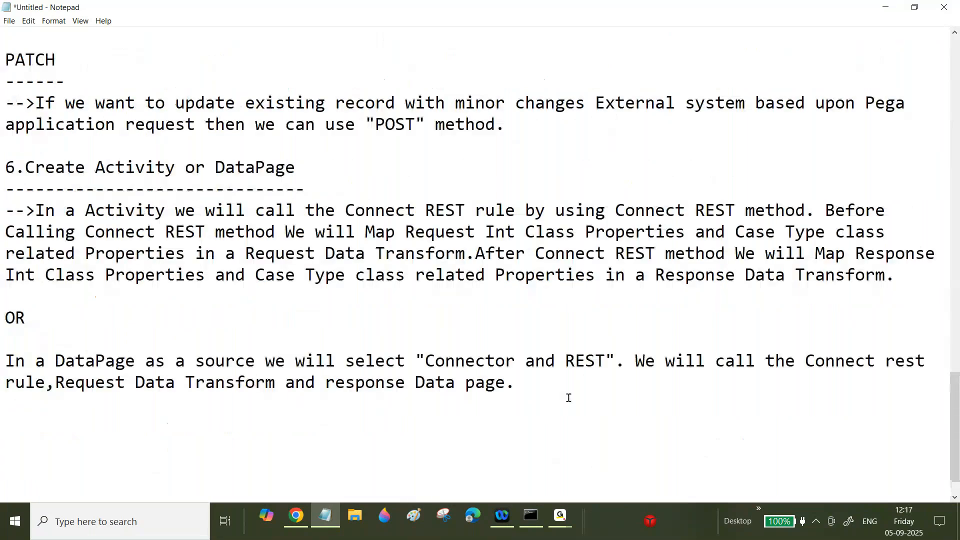
pyautogui.write('Senario1:')
pyautogui.press('Return')
pyautogui.write('---------')
pyautogui.press('Return')
pyautogui.write('Display the Li')
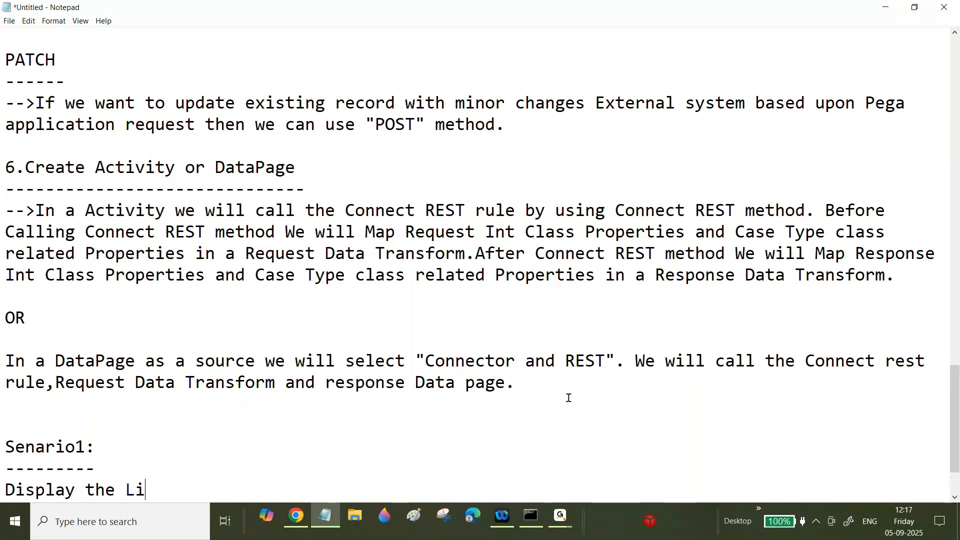
pyautogui.write('st of empl')
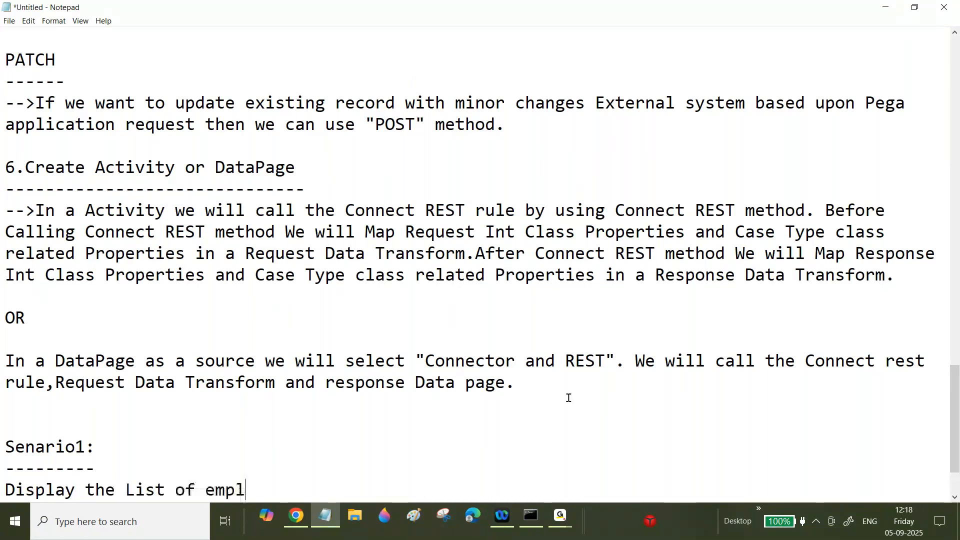
pyautogui.write('oy')
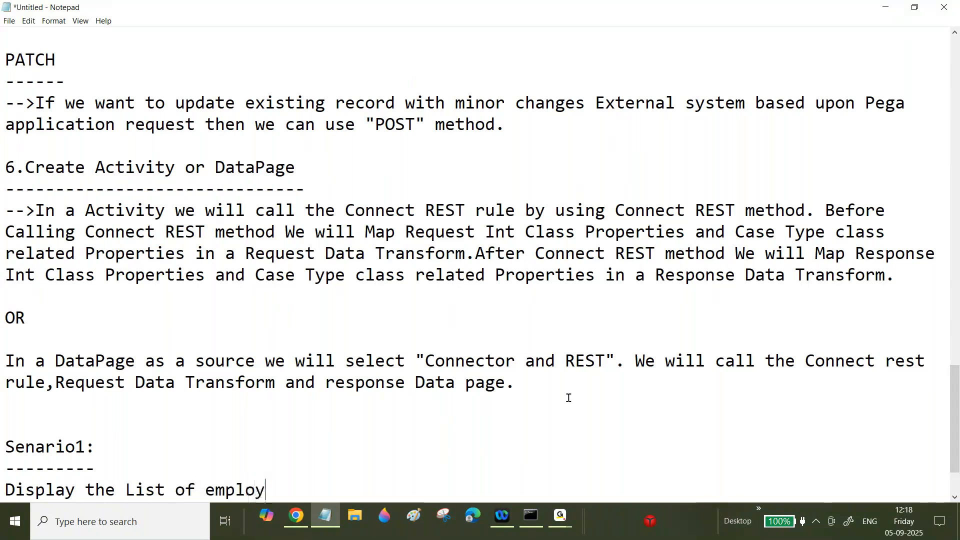
pyautogui.write('ee Details in a Ui')
# - Number the first task '1.' and add '2.Display the List of Employee Ids under Dropdown'
pyautogui.press('Return')
pyautogui.press('Up')
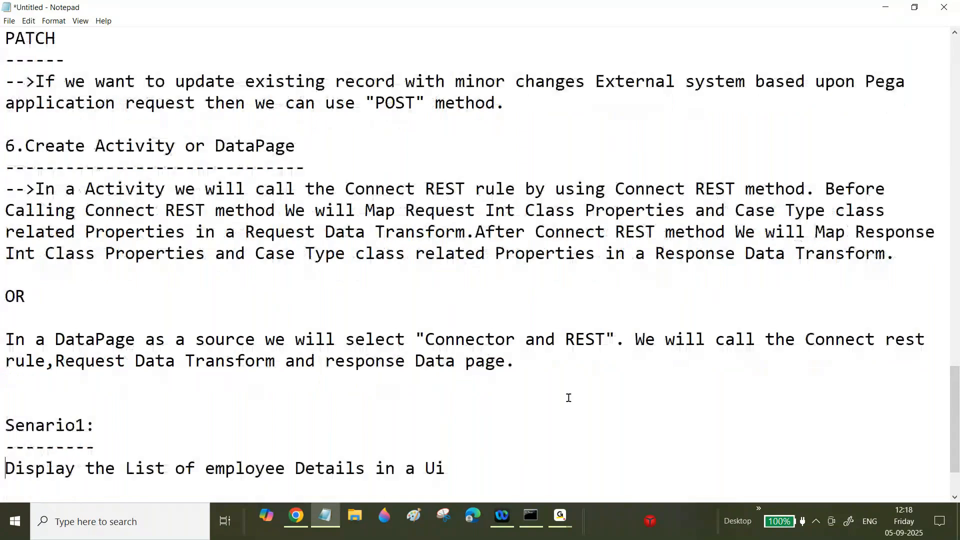
pyautogui.write('1.')
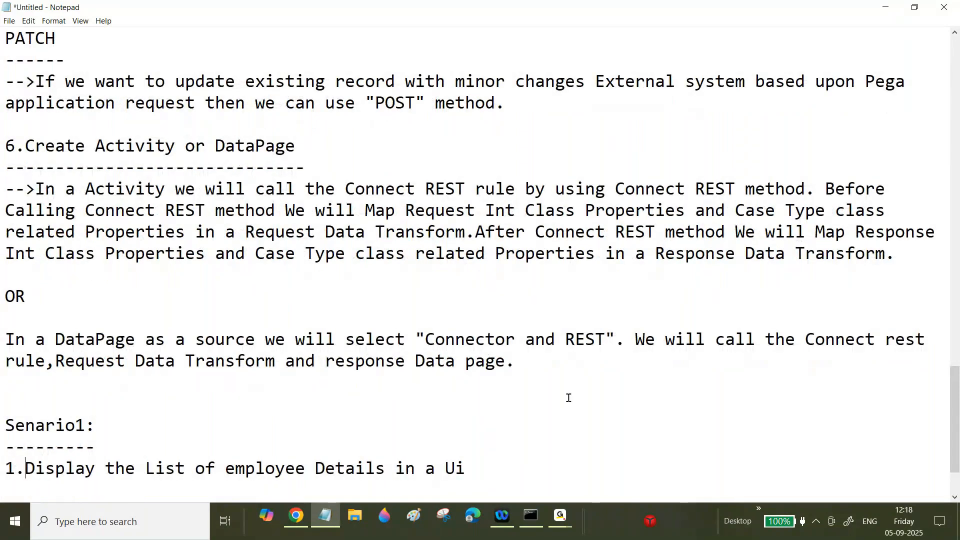
pyautogui.click(505, 465)
pyautogui.press('Return')
pyautogui.press('Return')
pyautogui.write('2.Di')
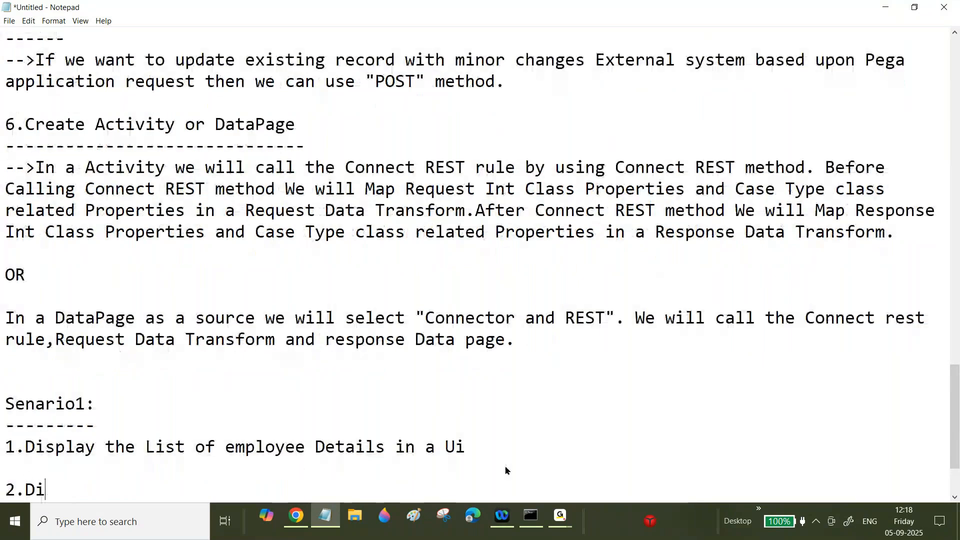
pyautogui.write('splay the Los')
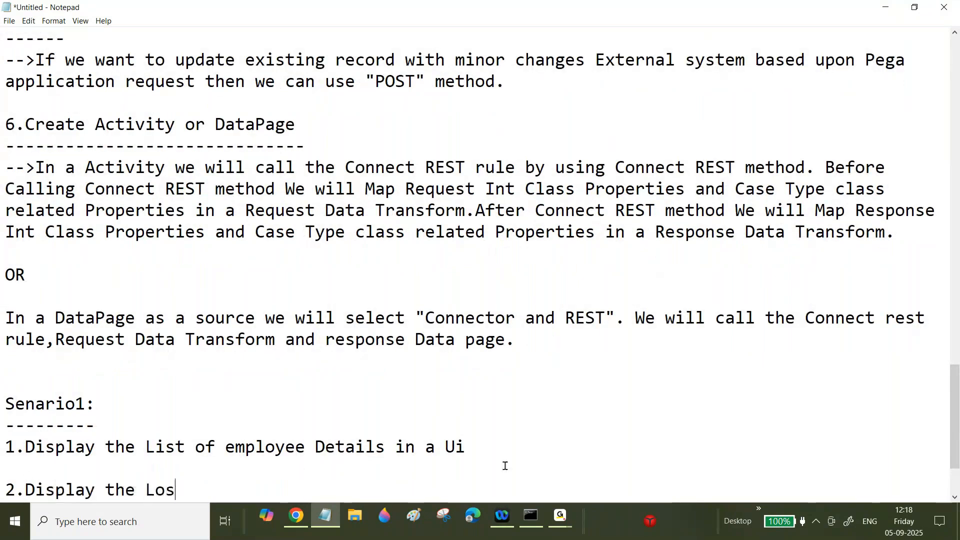
pyautogui.press('BackSpace')
pyautogui.press('BackSpace')
pyautogui.press('BackSpace')
pyautogui.write('is')
pyautogui.write('t of Employe')
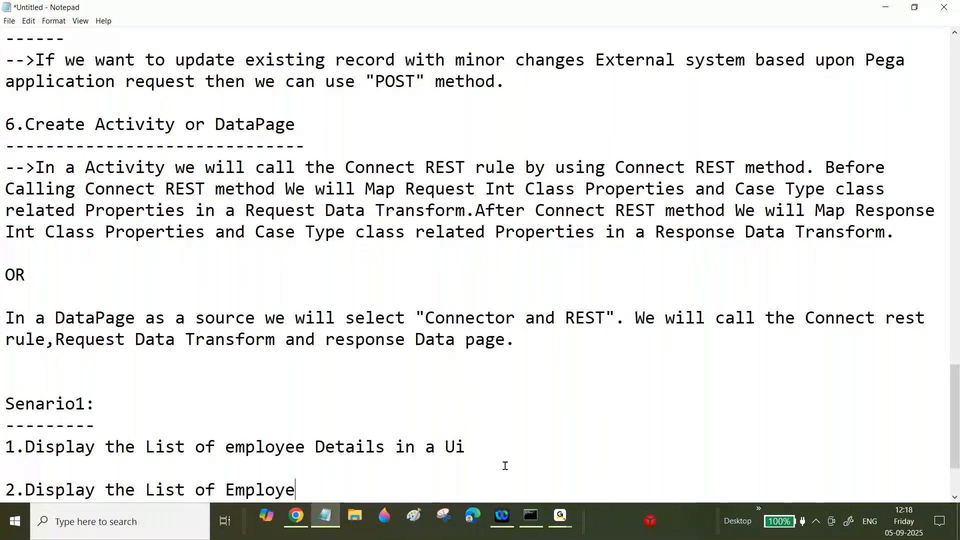
pyautogui.write('e Ids')
pyautogui.press('BackSpace')
pyautogui.write('ds ')
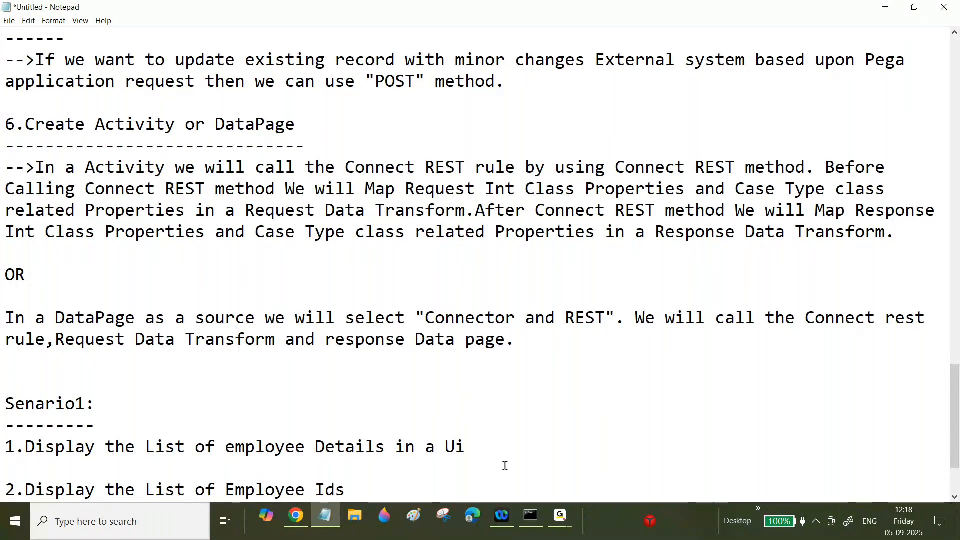
pyautogui.write('under')
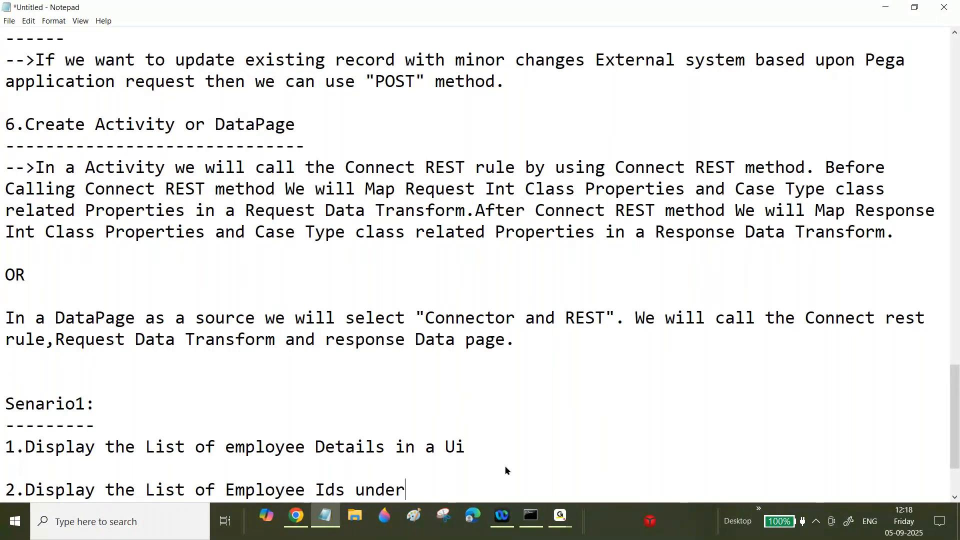
pyautogui.write(' Dropdown')
pyautogui.press('Return')
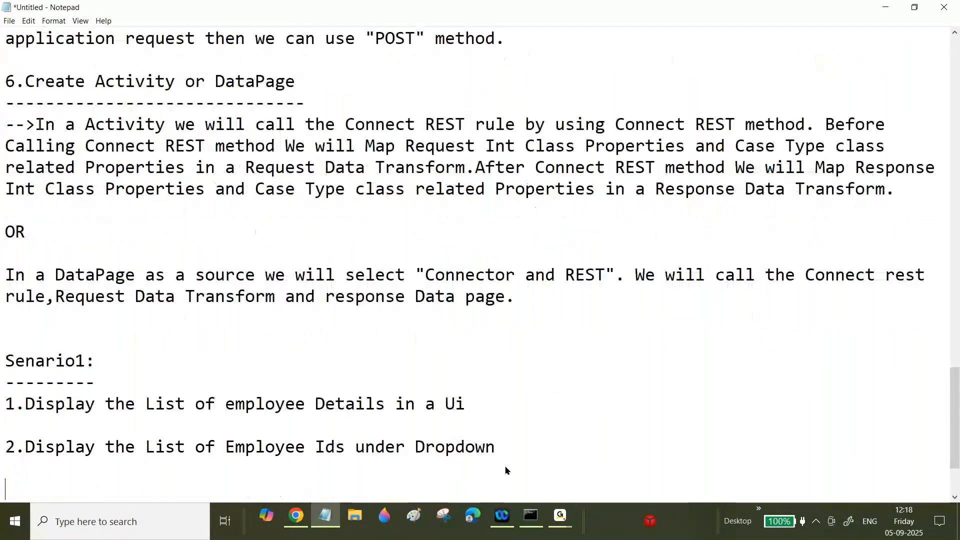
# - Add '3.Display Selected Employee Details in a UI from Dropdown' as the third task
pyautogui.write('3.Display the ')
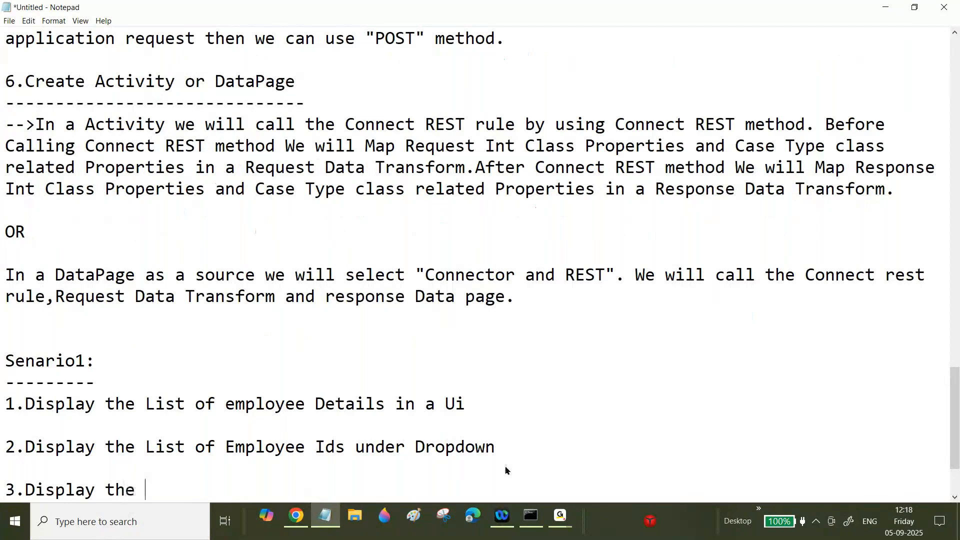
pyautogui.write('list of')
pyautogui.press('BackSpace')
pyautogui.press('BackSpace')
pyautogui.press('BackSpace')
pyautogui.press('BackSpace')
pyautogui.press('BackSpace')
pyautogui.press('BackSpace')
pyautogui.press('BackSpace')
pyautogui.press('BackSpace')
pyautogui.press('BackSpace')
pyautogui.press('BackSpace')
pyautogui.press('BackSpace')
pyautogui.press('BackSpace')
pyautogui.write('Selected D')
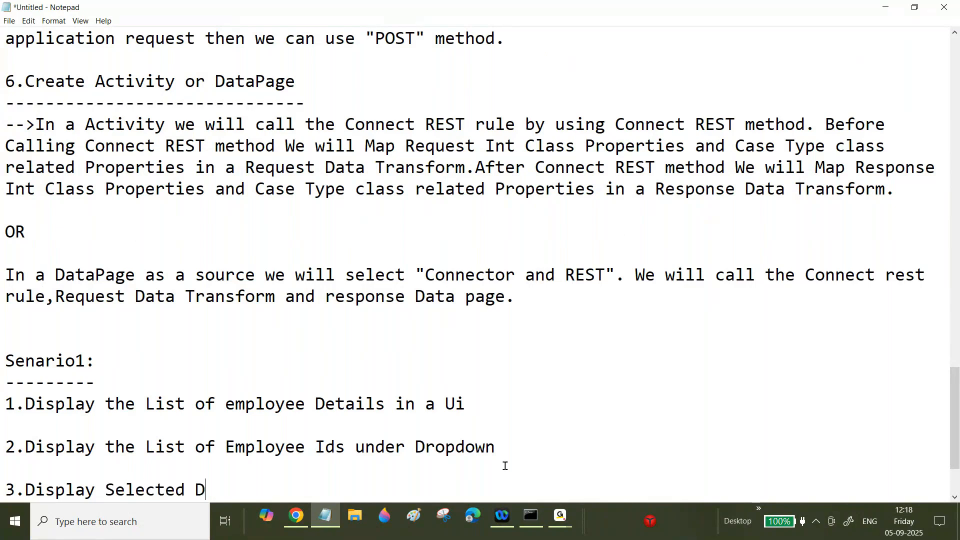
pyautogui.press('BackSpace')
pyautogui.write('Employee')
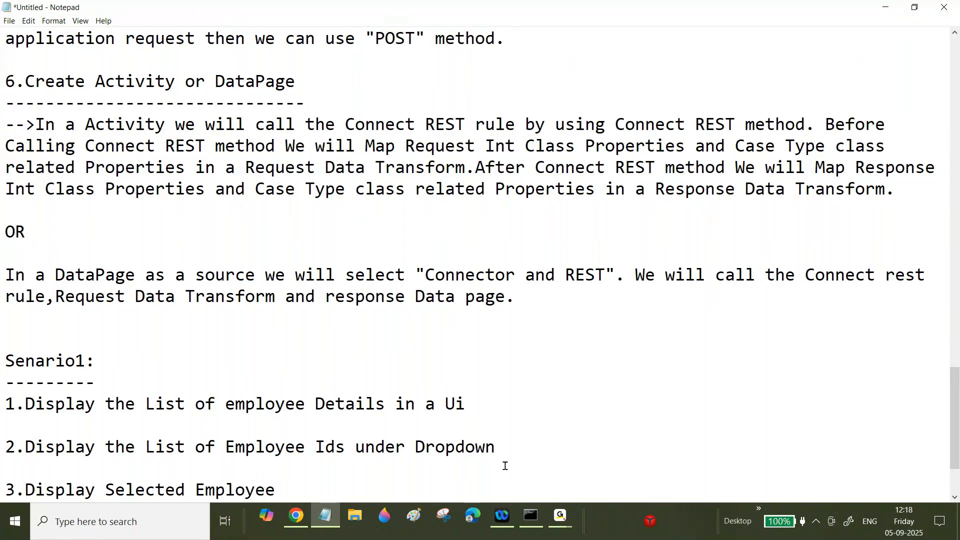
pyautogui.write(' Details in ')
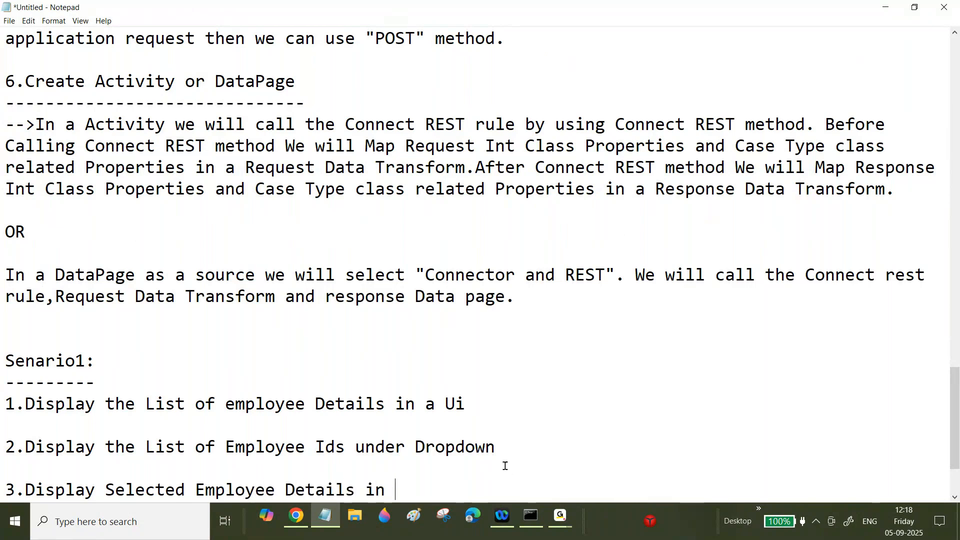
pyautogui.write('a UI fr')
pyautogui.press('BackSpace')
pyautogui.write('from Dem')
pyautogui.press('BackSpace')
pyautogui.press('BackSpace')
pyautogui.press('BackSpace')
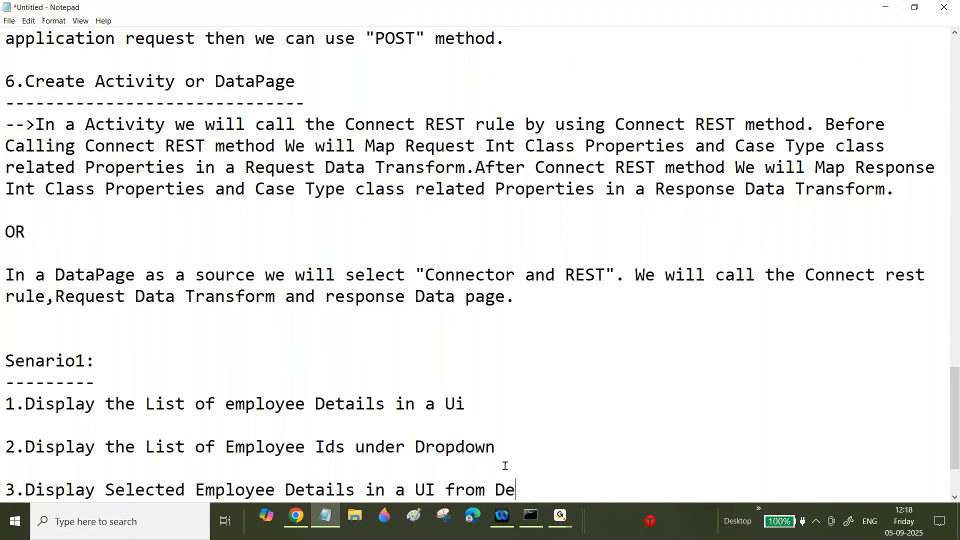
pyautogui.write('Dropdown')
pyautogui.press('Return')
pyautogui.press('Return')
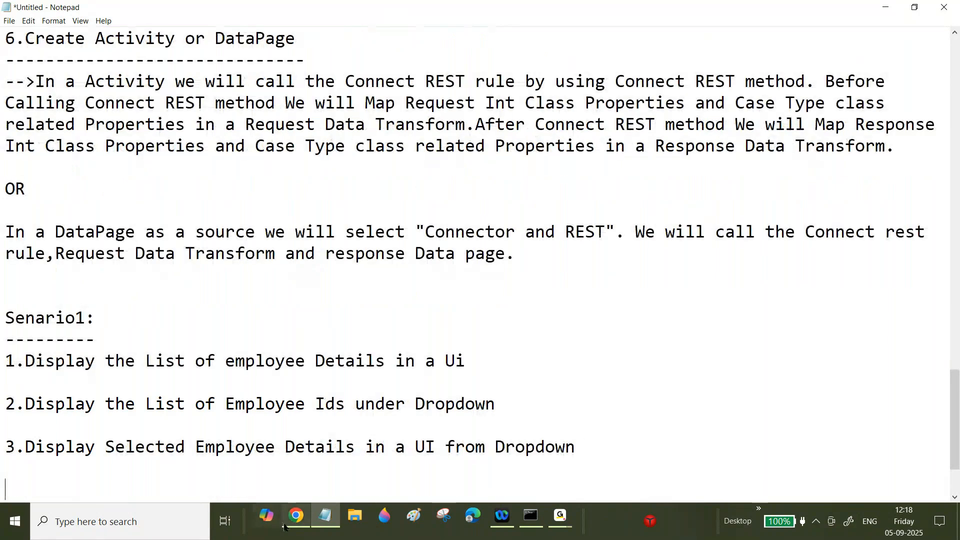
# - In Chrome, look through the employee/1 and employees tabs before returning to the Pega Dev Studio home page
pyautogui.click(298, 517)
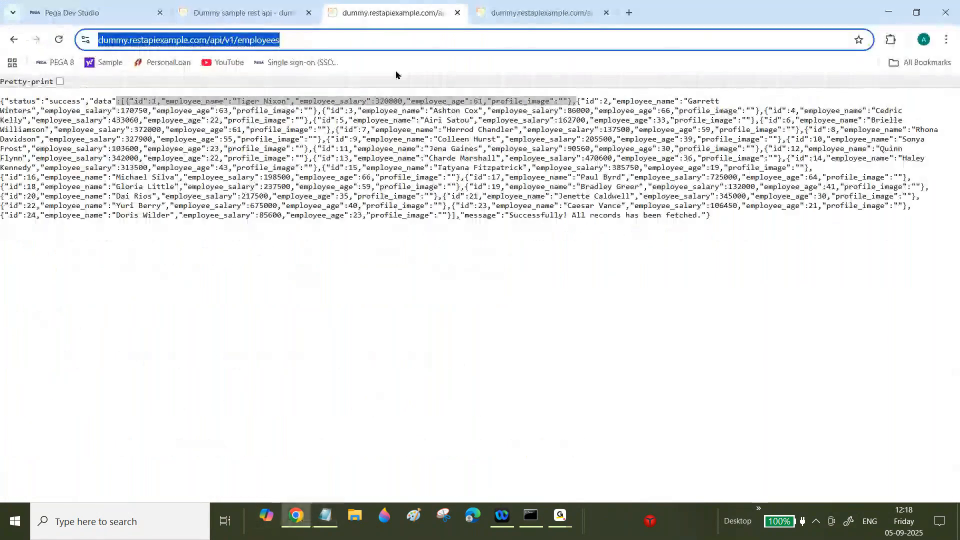
pyautogui.click(507, 14)
pyautogui.click(306, 40)
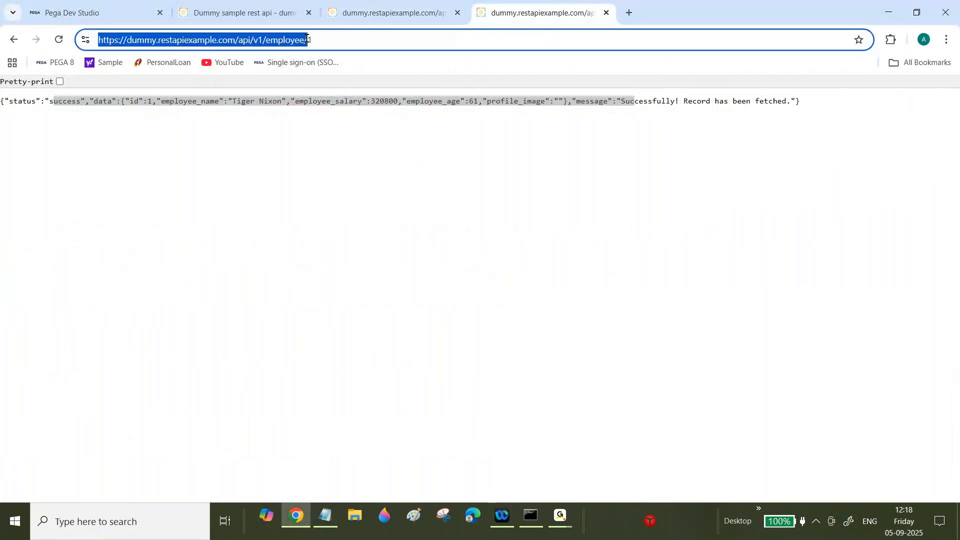
pyautogui.click(372, 11)
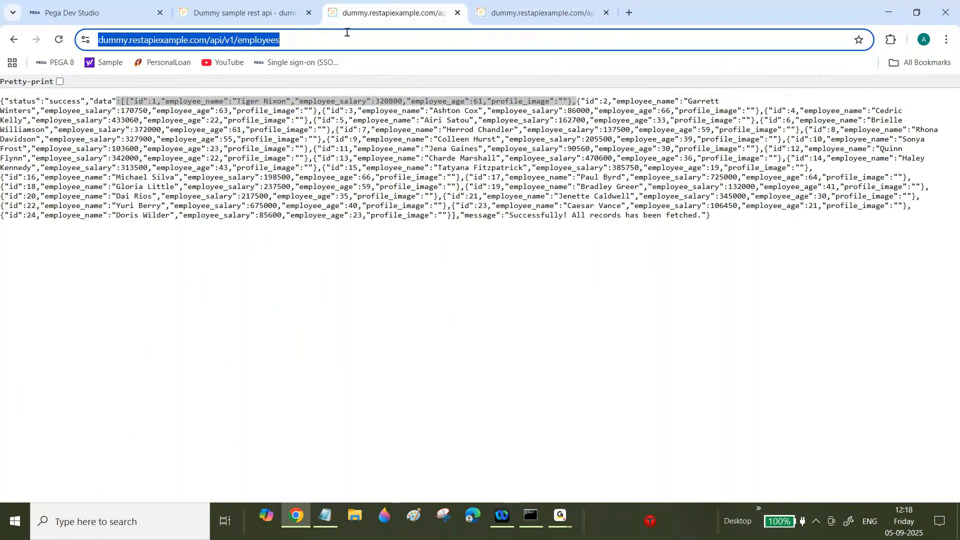
pyautogui.click(90, 7)
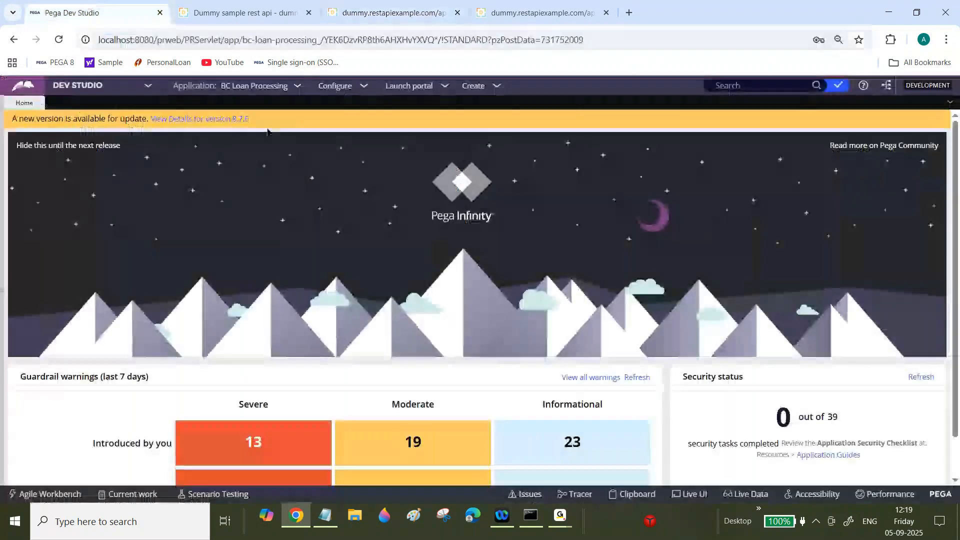
# - Launch Create REST Integration from Configure > Integration > Connectors for BC Loan Processing
pyautogui.click(282, 88)
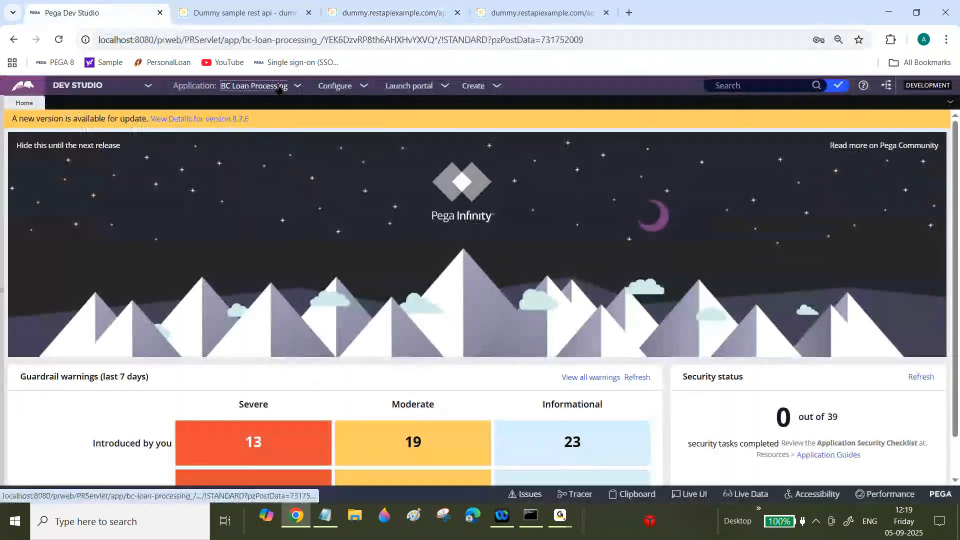
pyautogui.click(332, 89)
pyautogui.moveTo(315, 206)
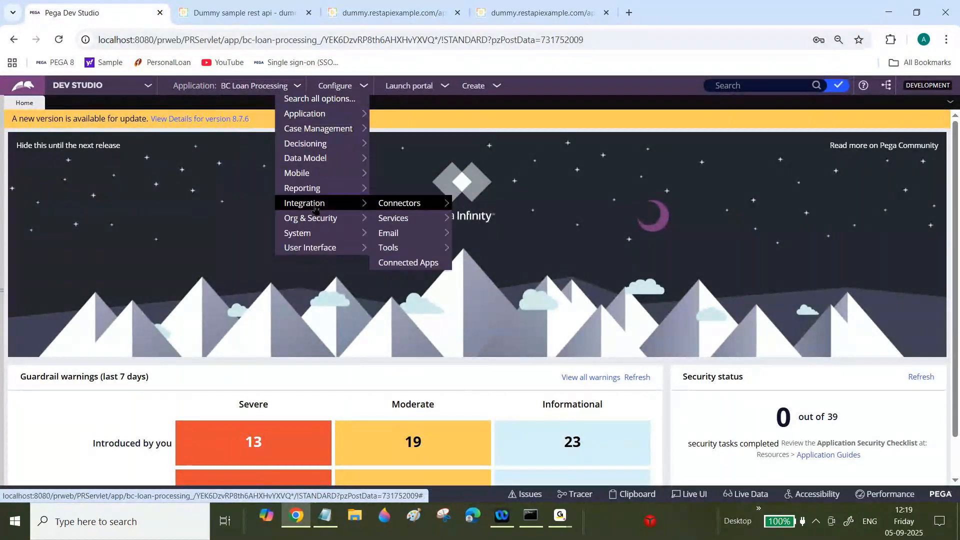
pyautogui.moveTo(419, 212)
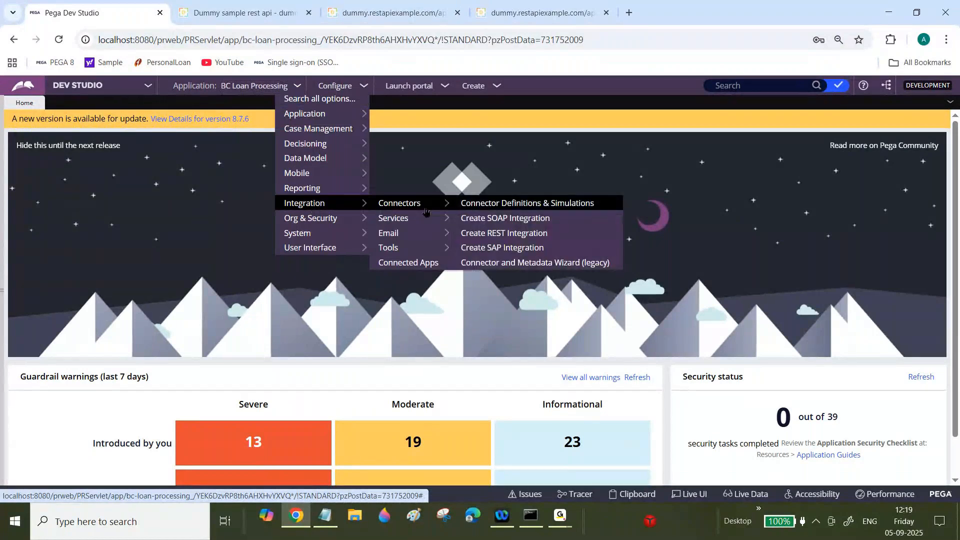
pyautogui.click(504, 233)
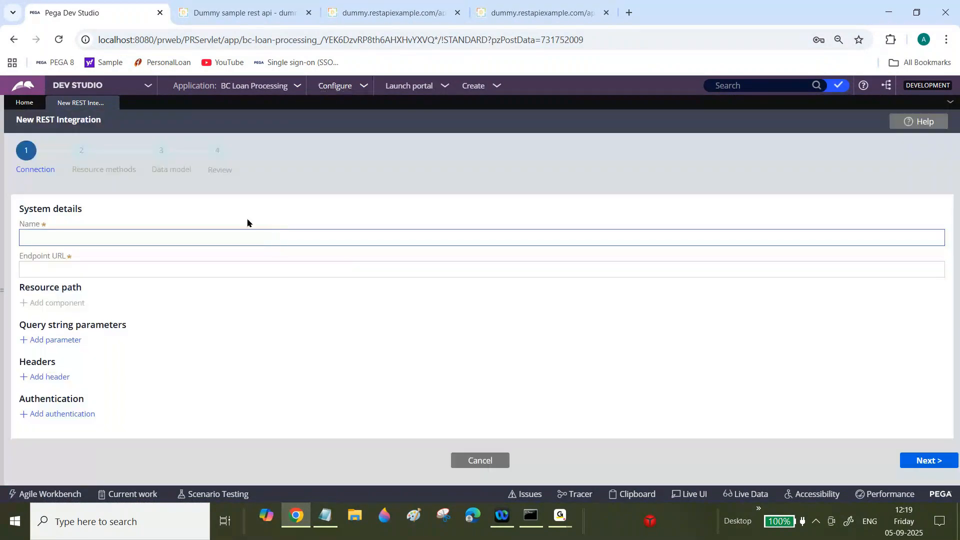
pyautogui.click(228, 240)
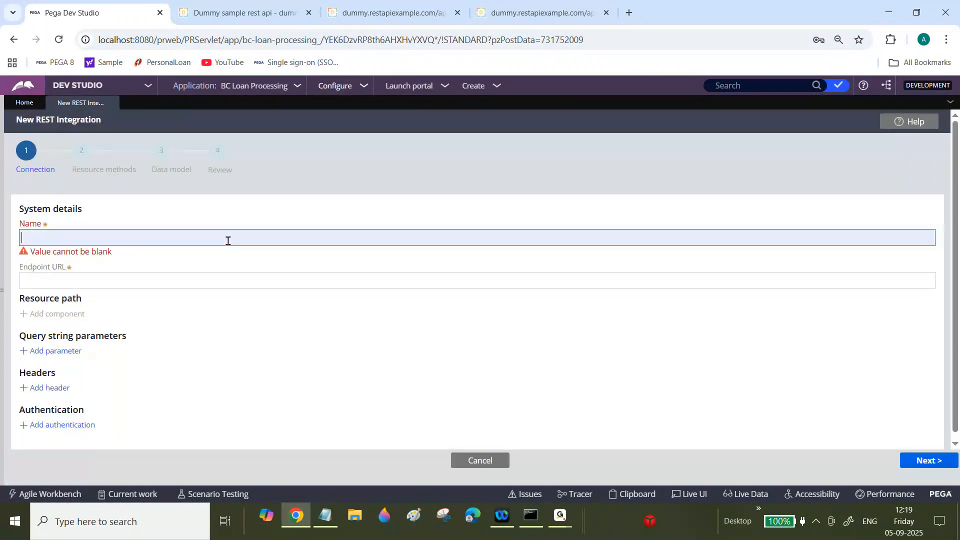
pyautogui.click(187, 276)
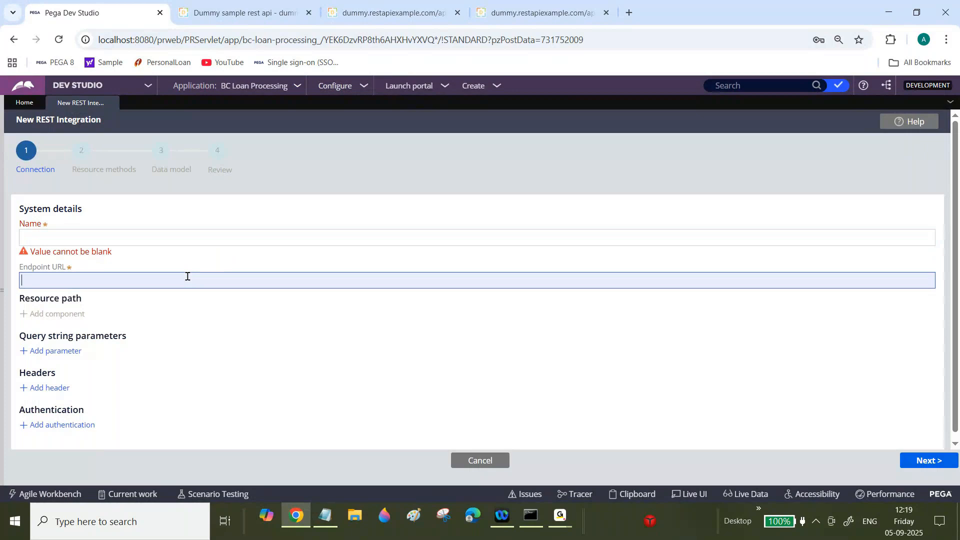
pyautogui.write('https://dummy.restapiexample.com/api/v1/employees')
pyautogui.click(201, 237)
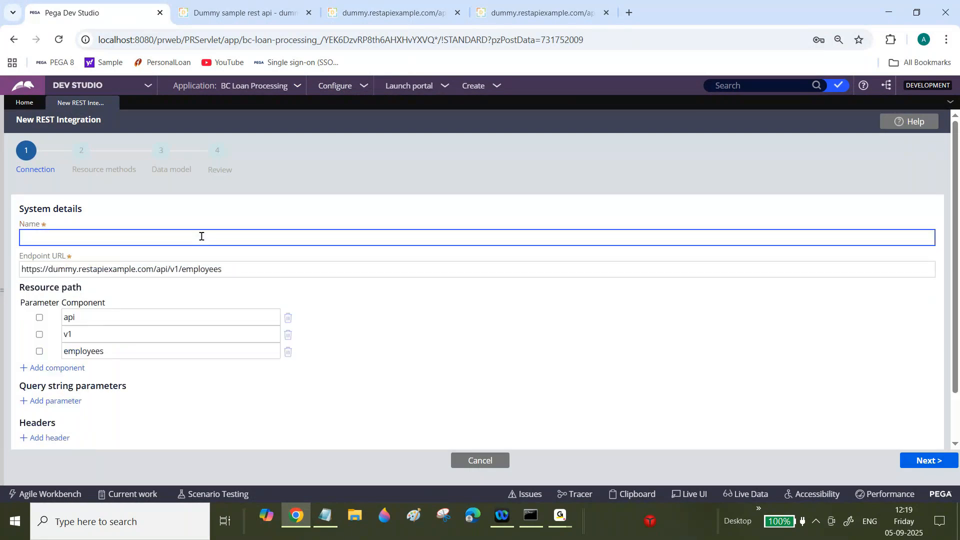
pyautogui.write('Employee')
pyautogui.press('Tab')
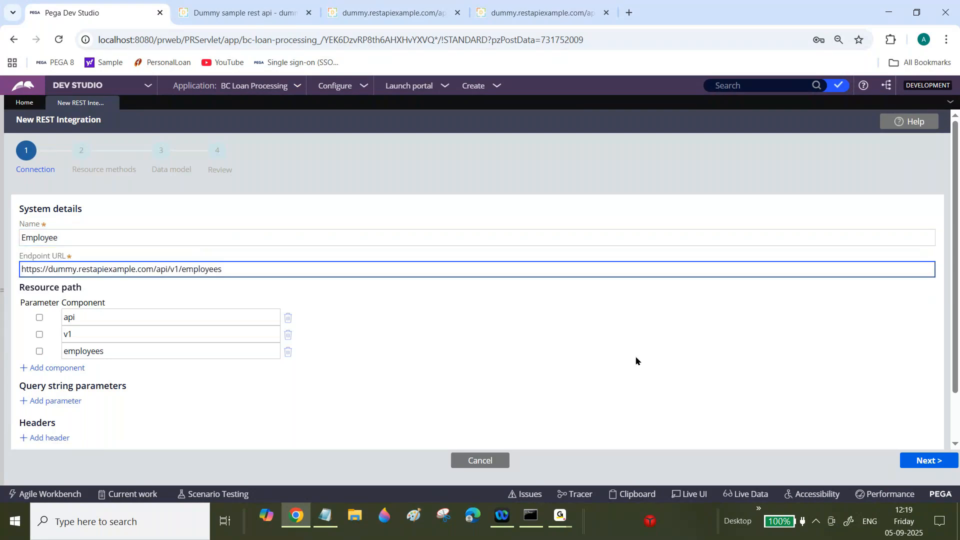
# - On Resource methods, name the GET resource GetEmployeeDetails and continue to Data model
pyautogui.click(926, 461)
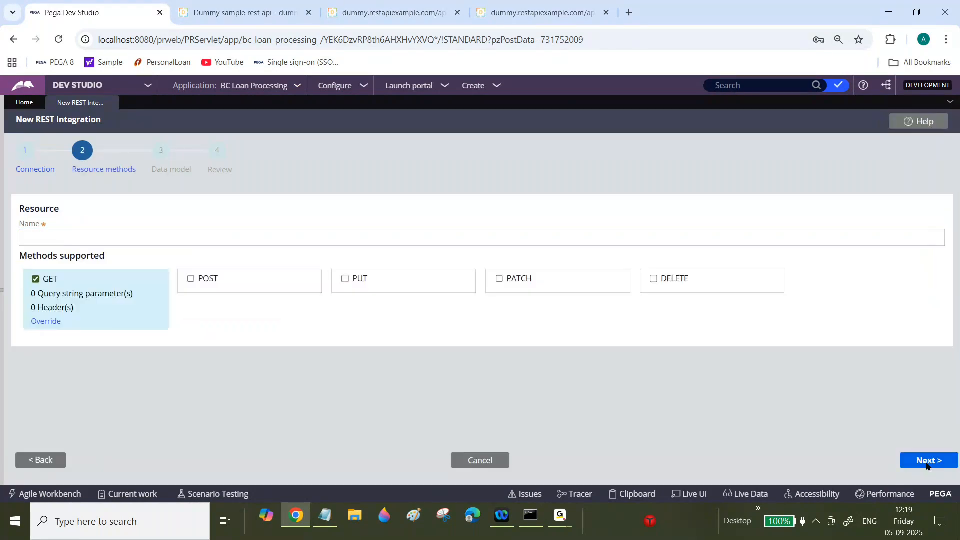
pyautogui.click(135, 239)
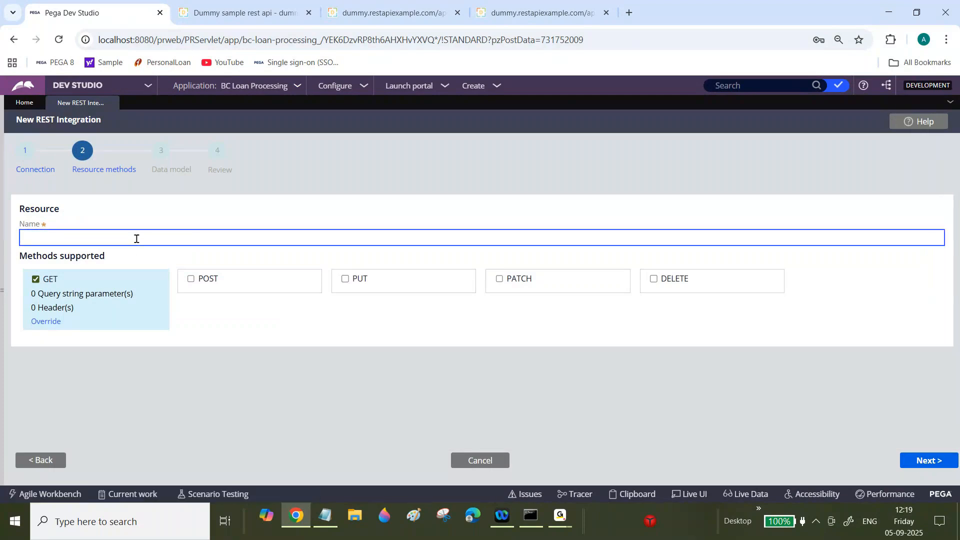
pyautogui.write('GetEmployeeDetails')
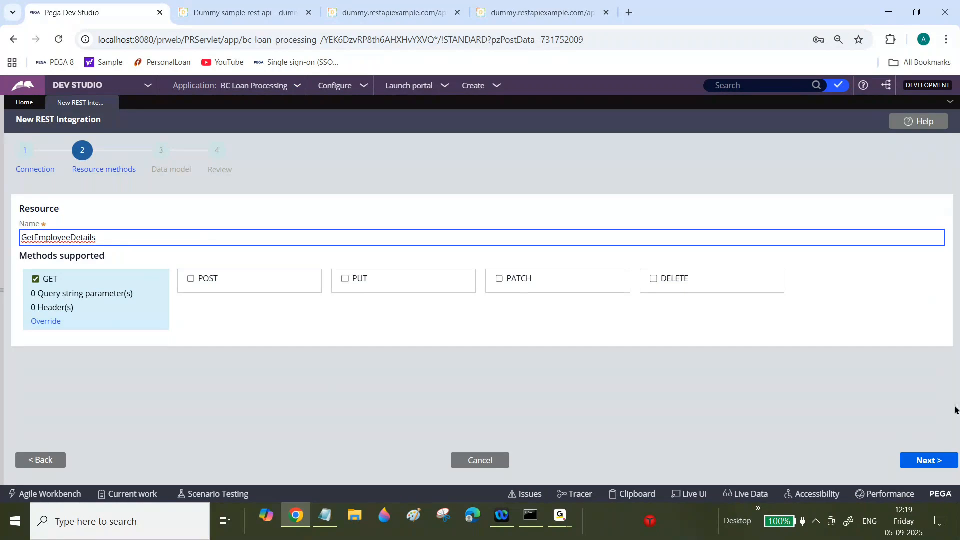
pyautogui.click(928, 461)
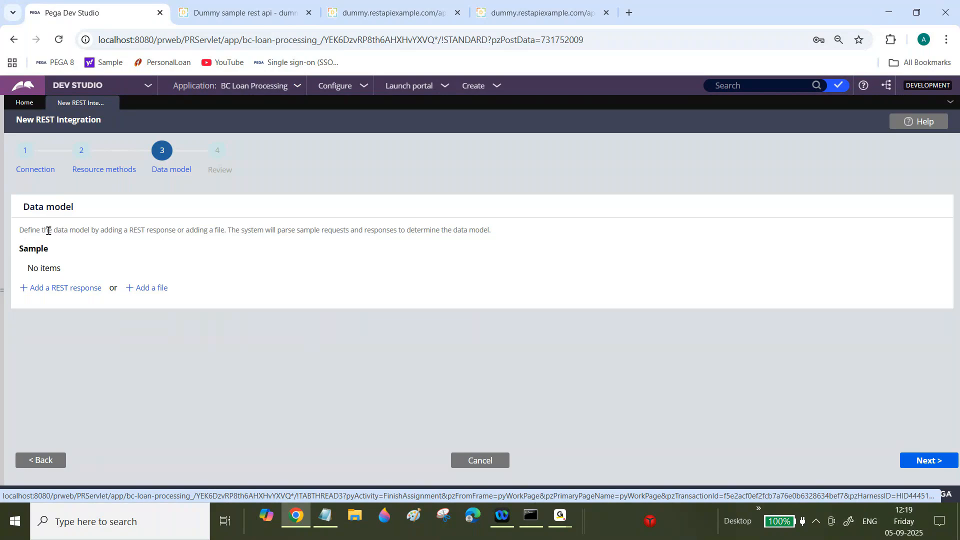
pyautogui.moveTo(32, 230); pyautogui.dragTo(292, 233)
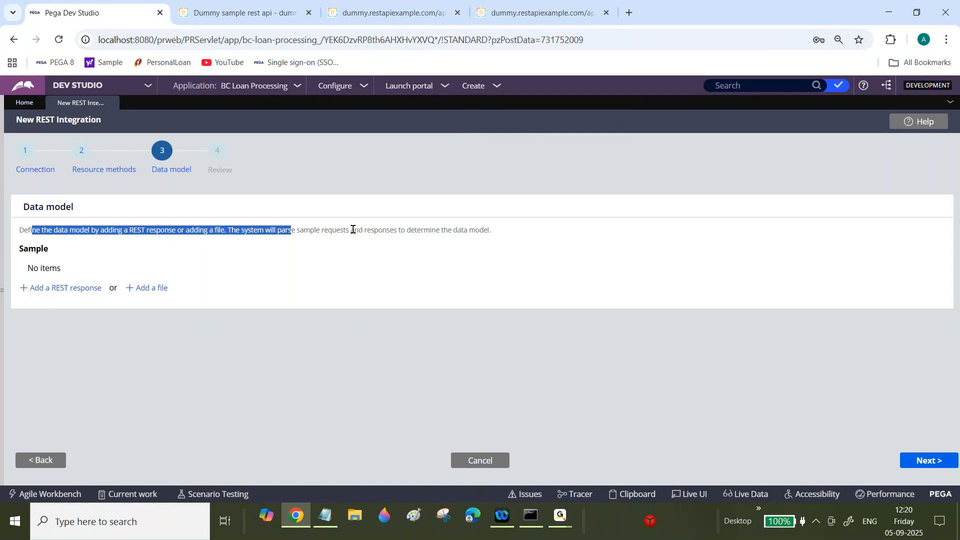
pyautogui.click(388, 5)
pyautogui.hotkey('ctrl', '1')
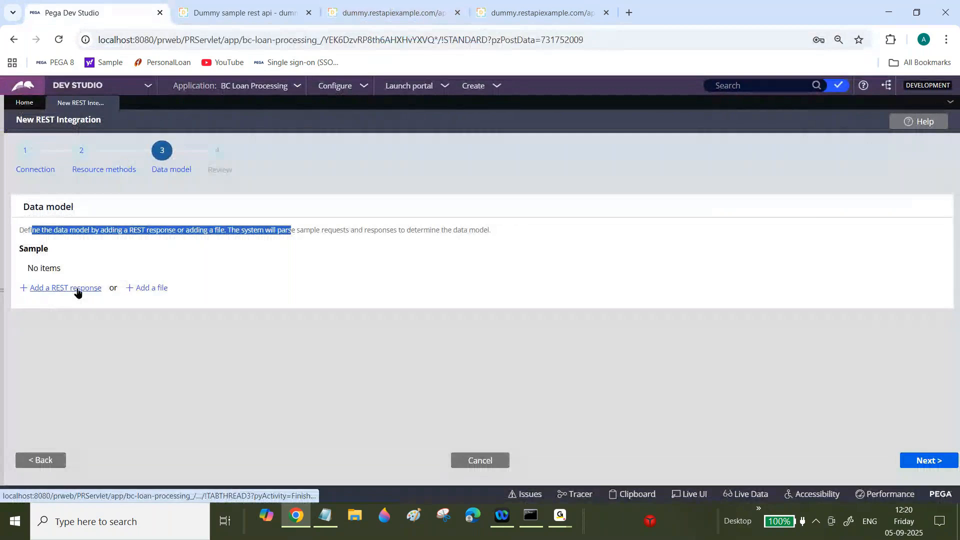
pyautogui.click(486, 6)
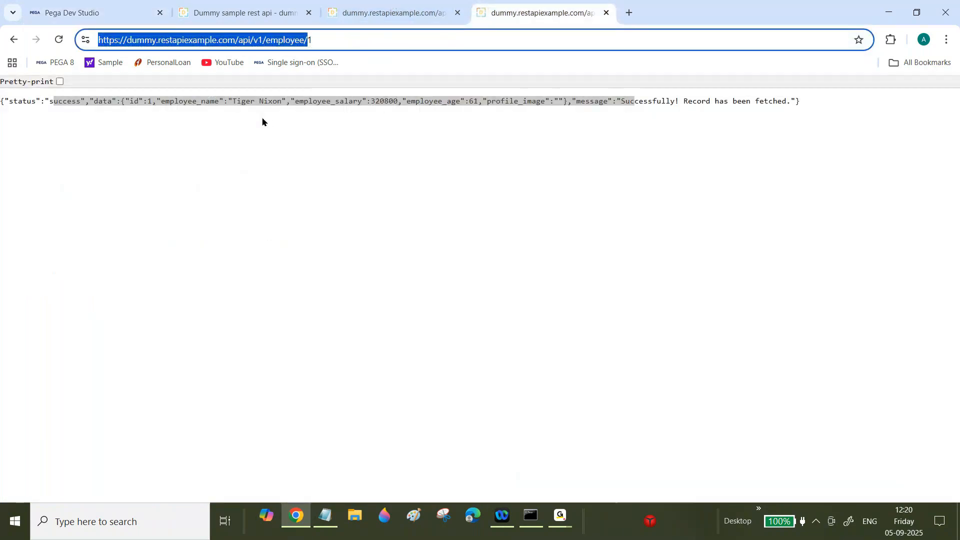
pyautogui.hotkey('shift', 'Left')
pyautogui.click(78, 6)
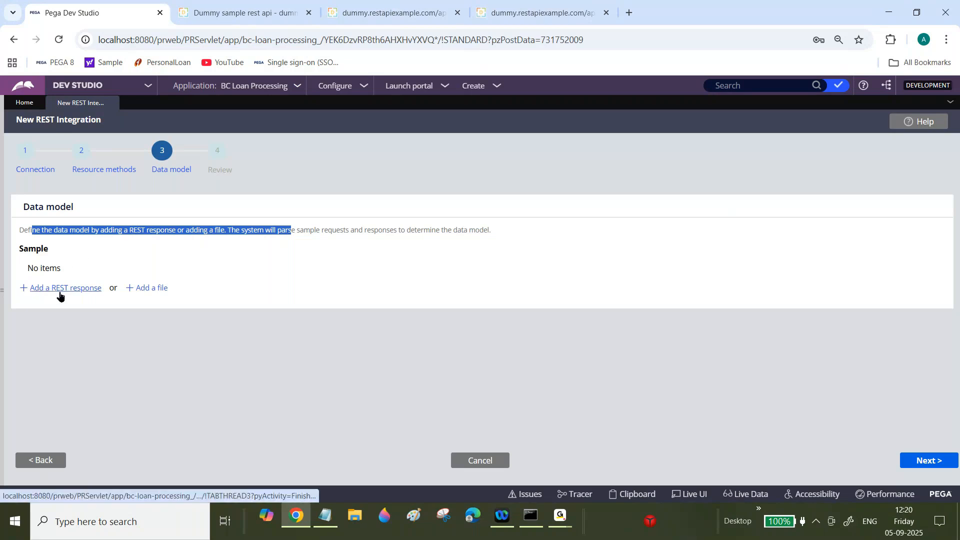
pyautogui.click(208, 248)
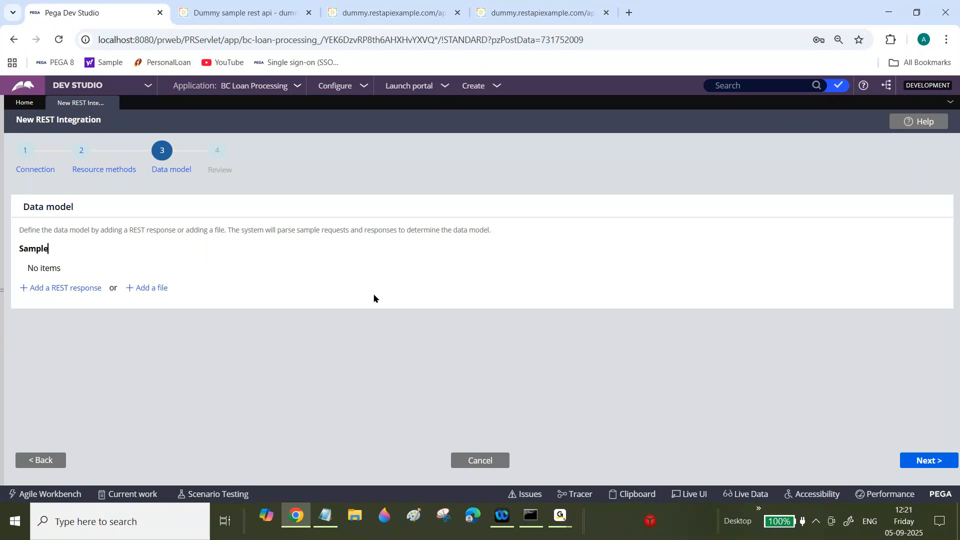
pyautogui.click(63, 289)
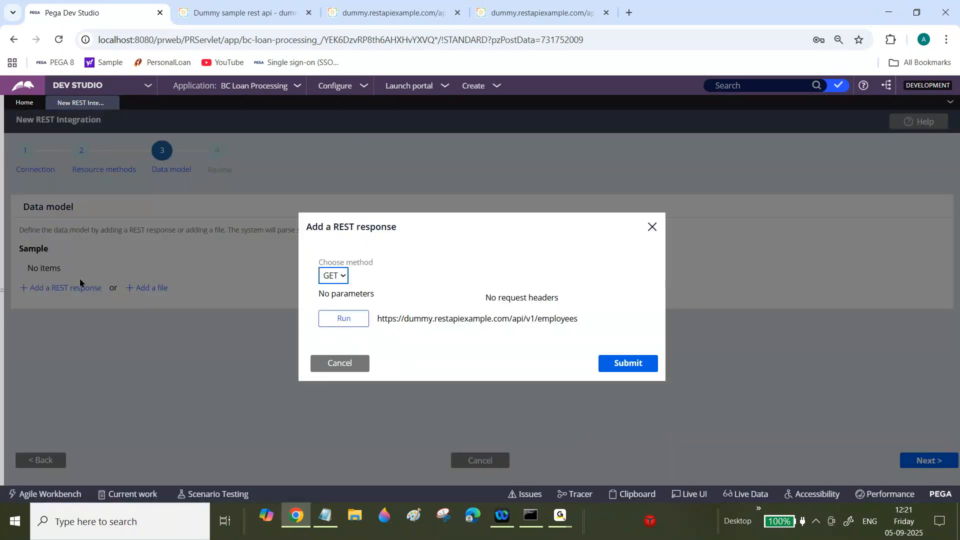
pyautogui.click(343, 319)
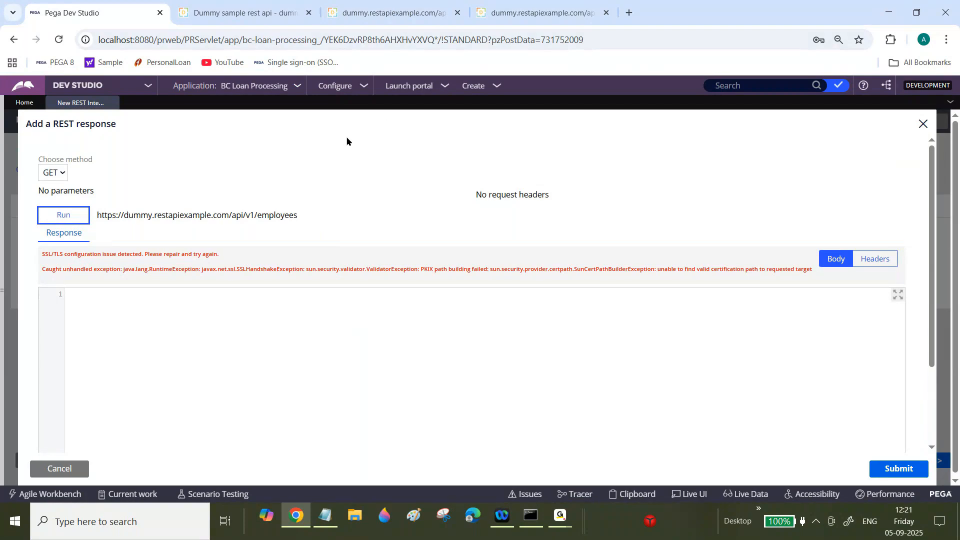
pyautogui.click(364, 4)
pyautogui.moveTo(47, 152); pyautogui.dragTo(428, 188)
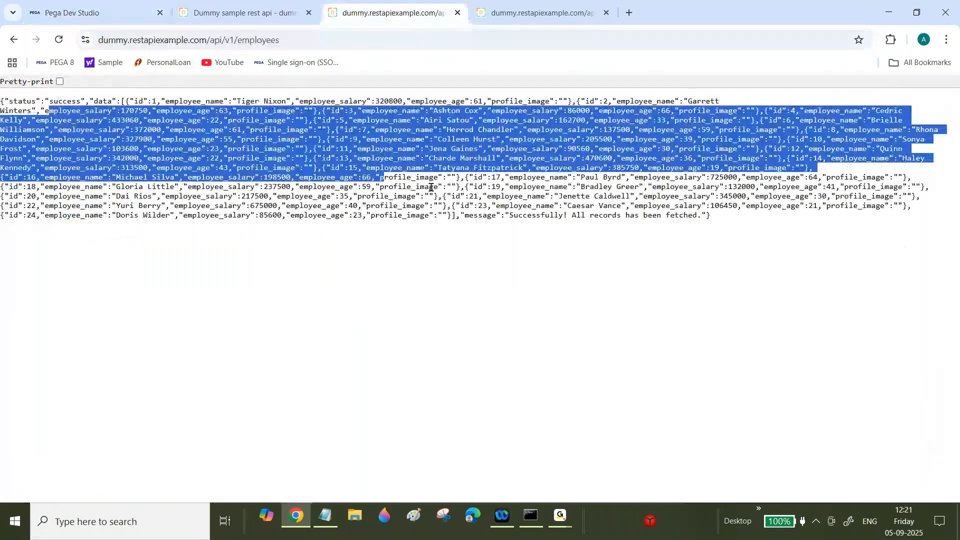
pyautogui.click(70, 4)
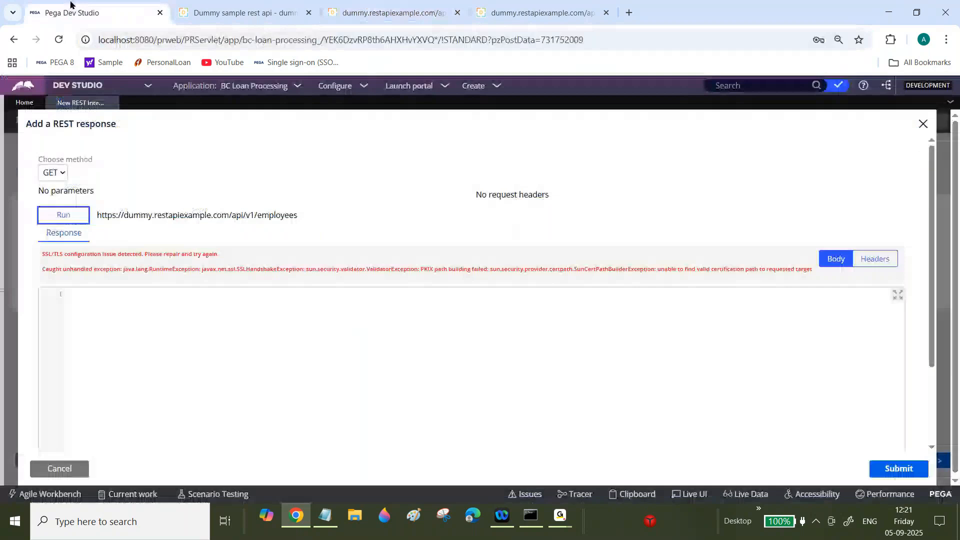
pyautogui.click(348, 376)
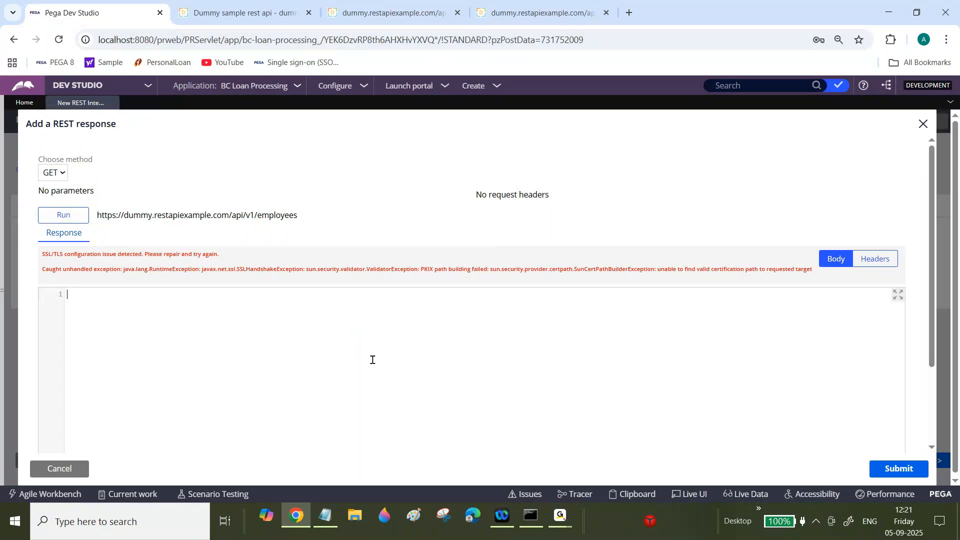
pyautogui.click(911, 470)
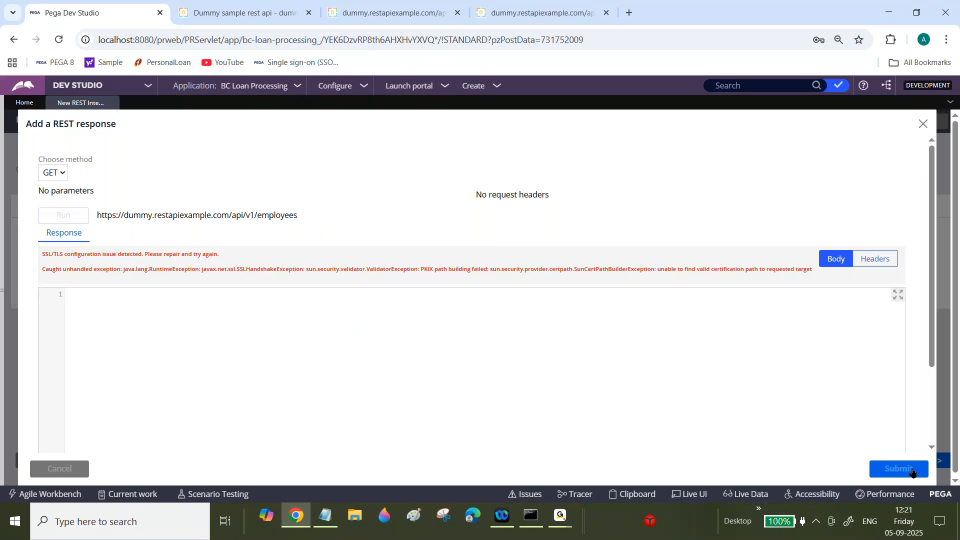
pyautogui.click(84, 468)
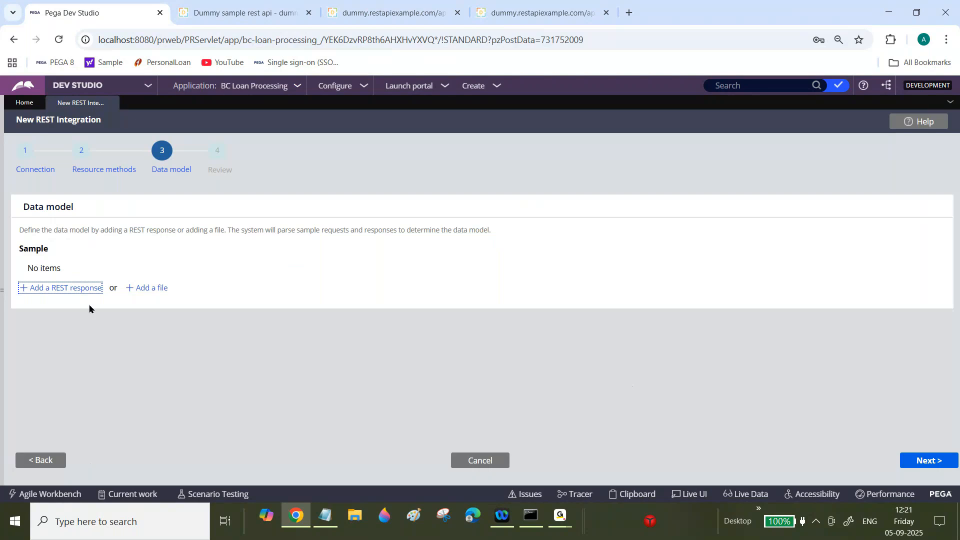
pyautogui.click(56, 293)
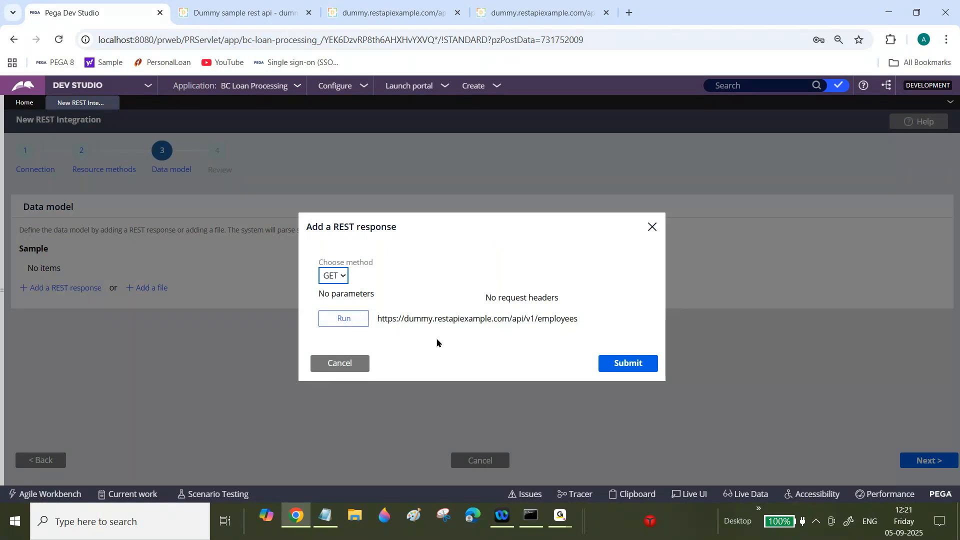
pyautogui.click(351, 364)
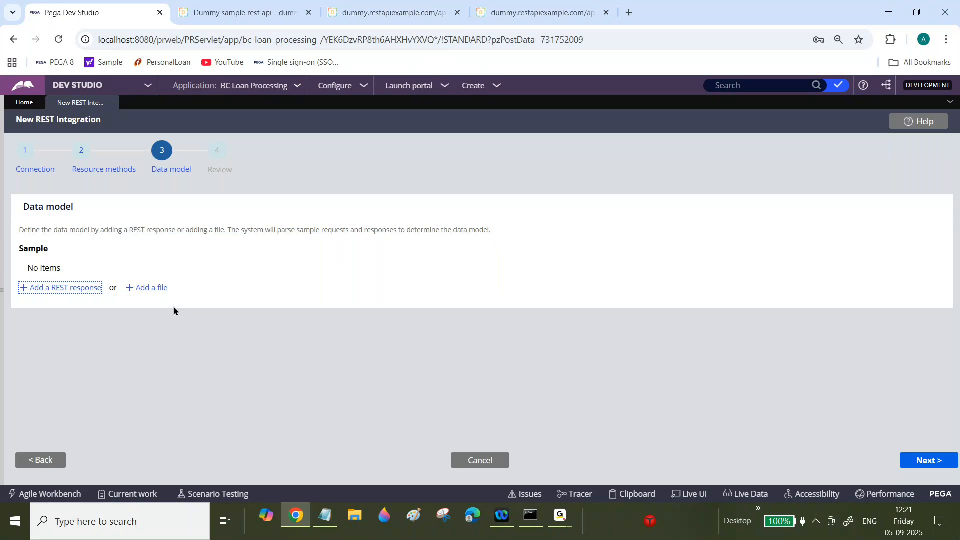
pyautogui.click(154, 289)
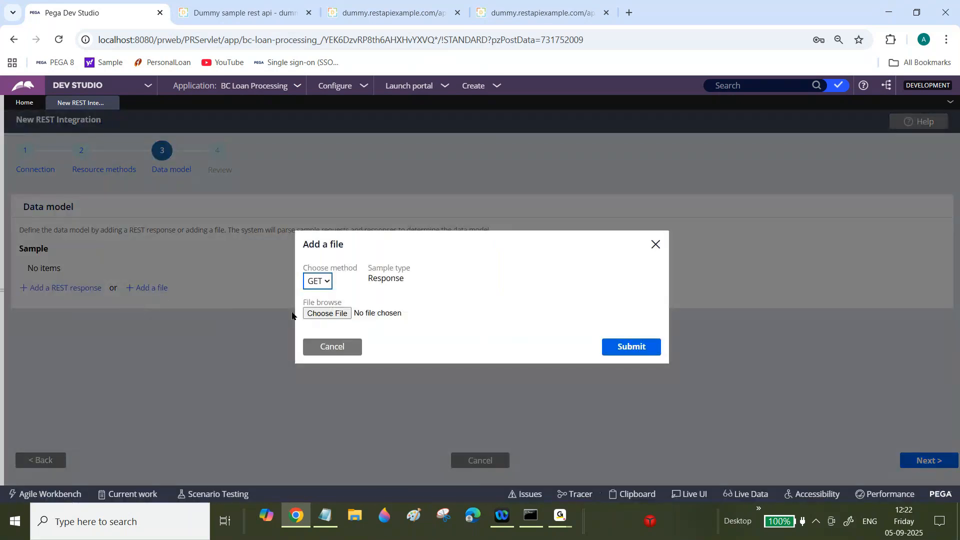
pyautogui.moveTo(373, 278); pyautogui.dragTo(405, 277)
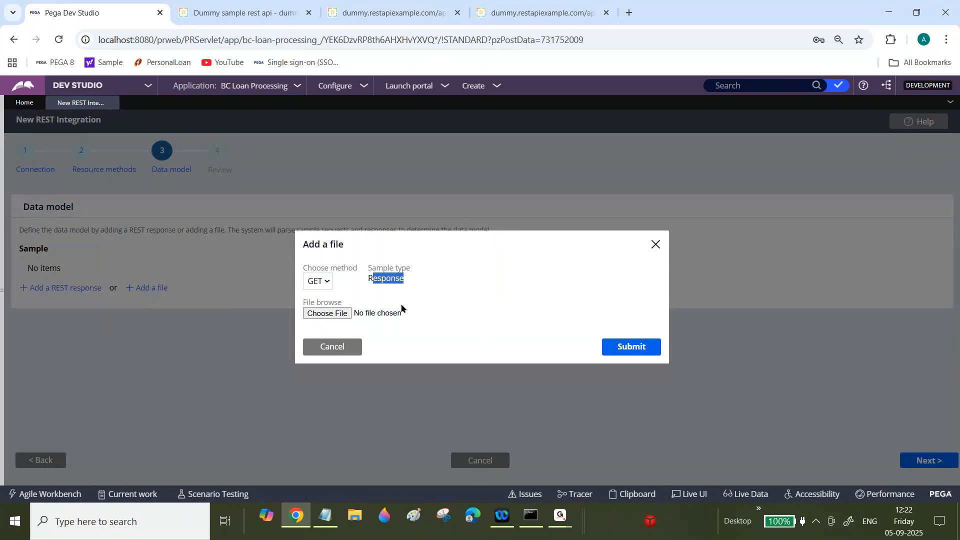
pyautogui.click(351, 352)
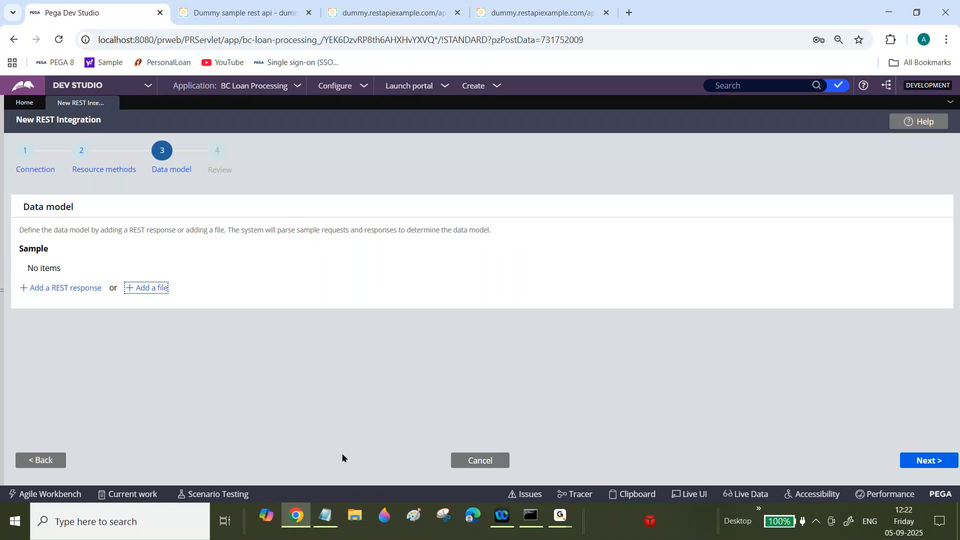
pyautogui.click(325, 523)
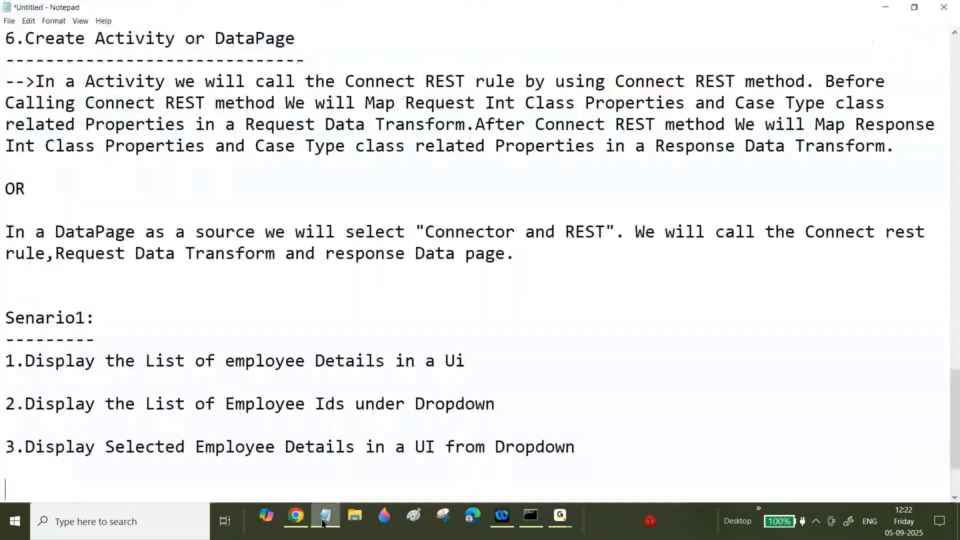
pyautogui.click(103, 522)
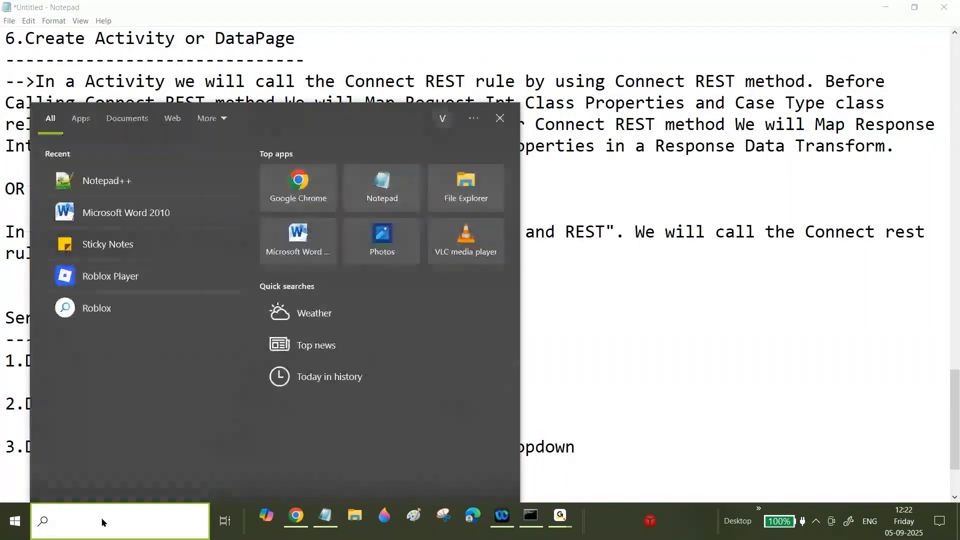
pyautogui.click(124, 247)
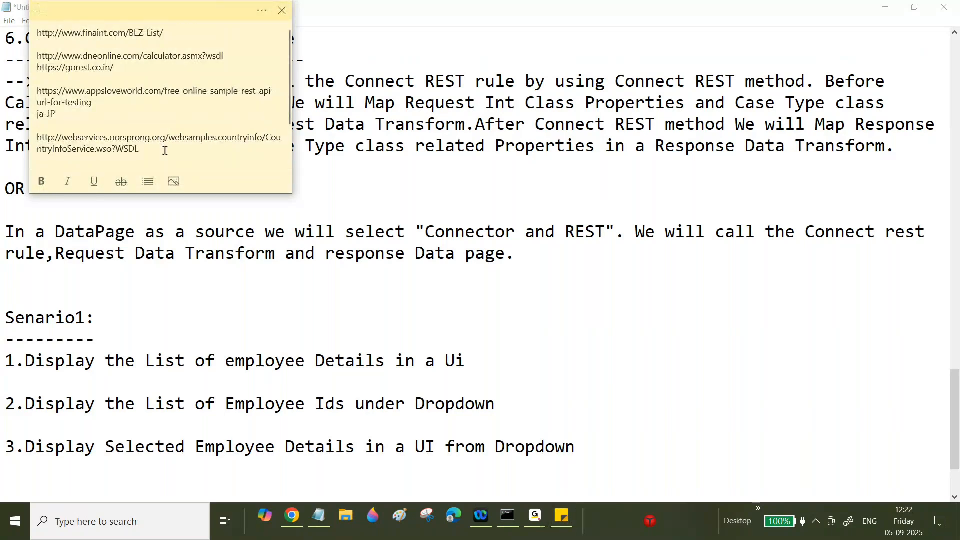
pyautogui.moveTo(149, 77); pyautogui.dragTo(28, 65)
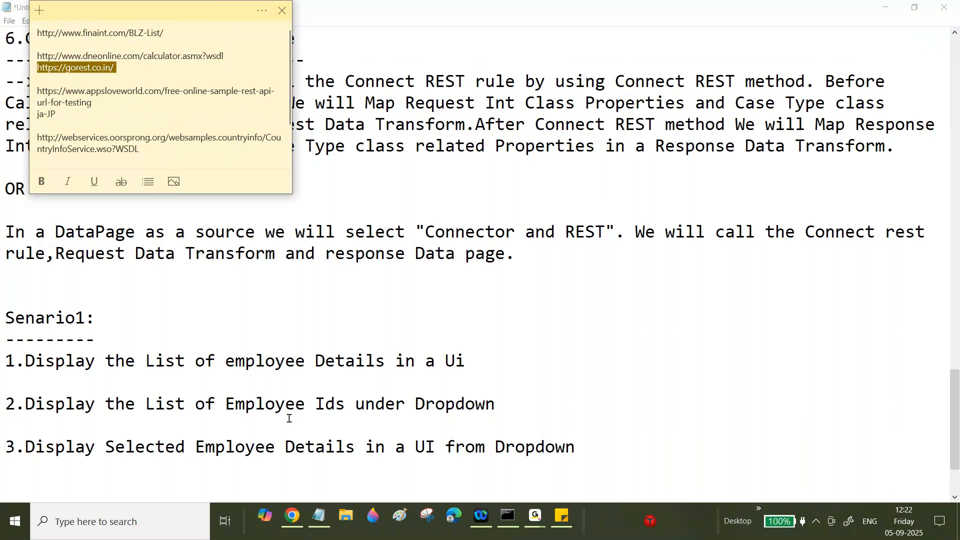
pyautogui.hotkey('ctrl', 'c')
pyautogui.click(292, 515)
pyautogui.click(628, 10)
pyautogui.hotkey('ctrl', 'v')
pyautogui.press('Return')
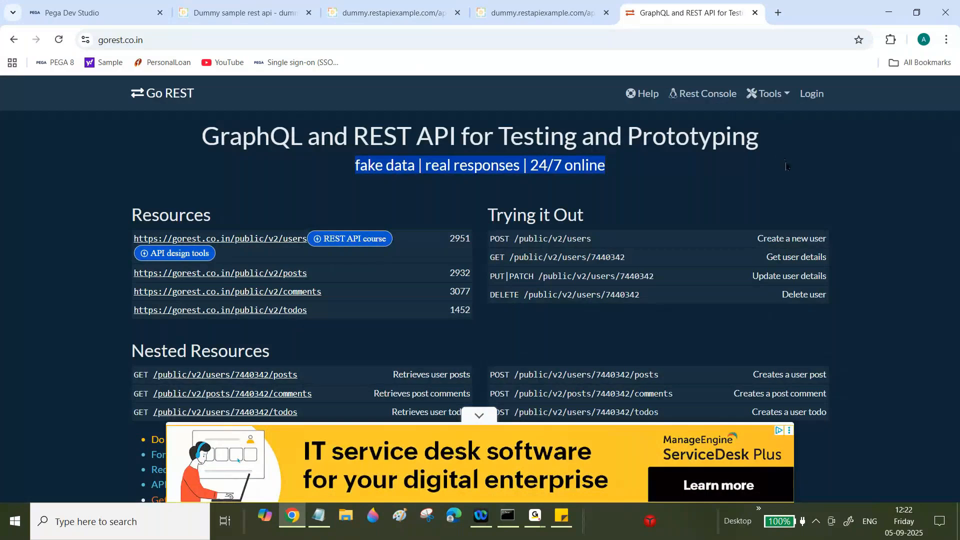
pyautogui.click(324, 173)
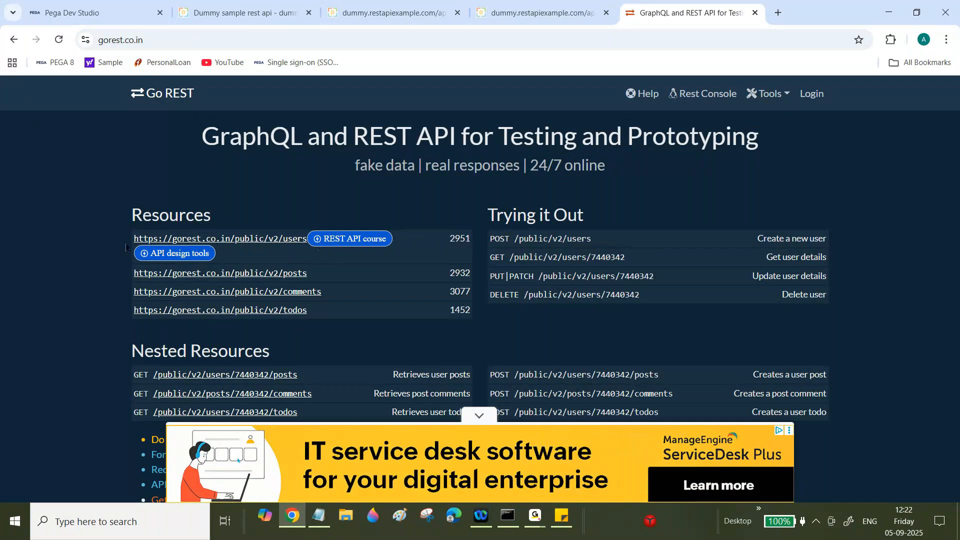
pyautogui.moveTo(131, 240); pyautogui.dragTo(308, 244)
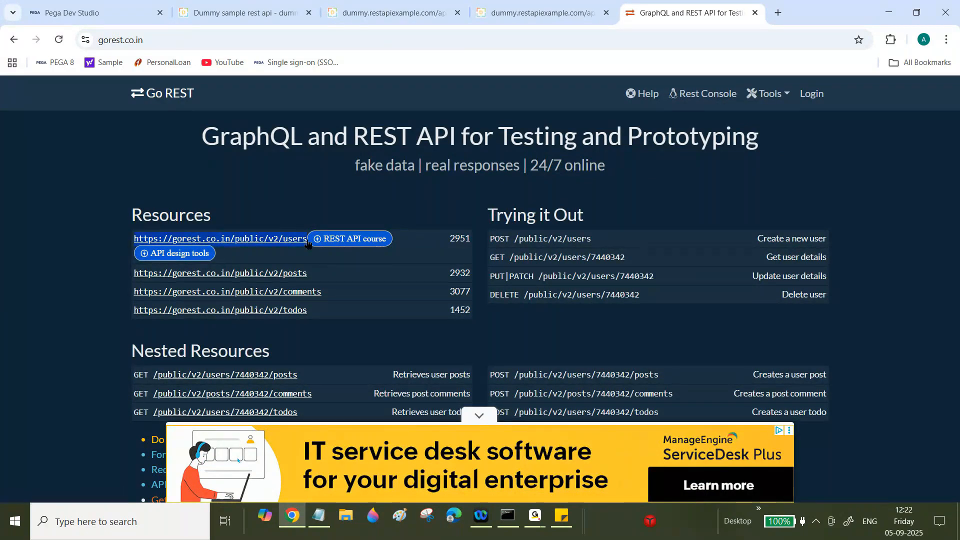
pyautogui.click(776, 12)
pyautogui.hotkey('ctrl', 'v')
pyautogui.press('Return')
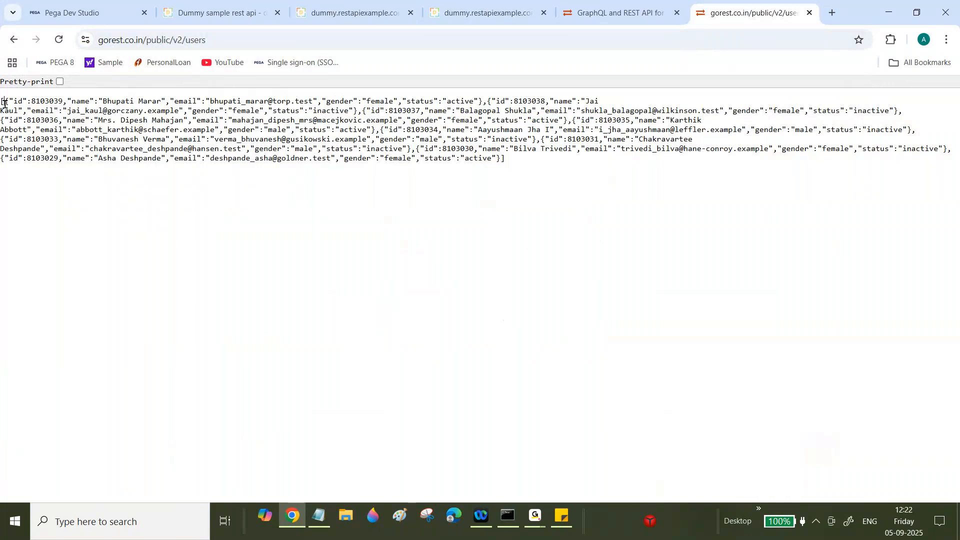
pyautogui.moveTo(5, 102); pyautogui.dragTo(316, 130)
pyautogui.click(318, 515)
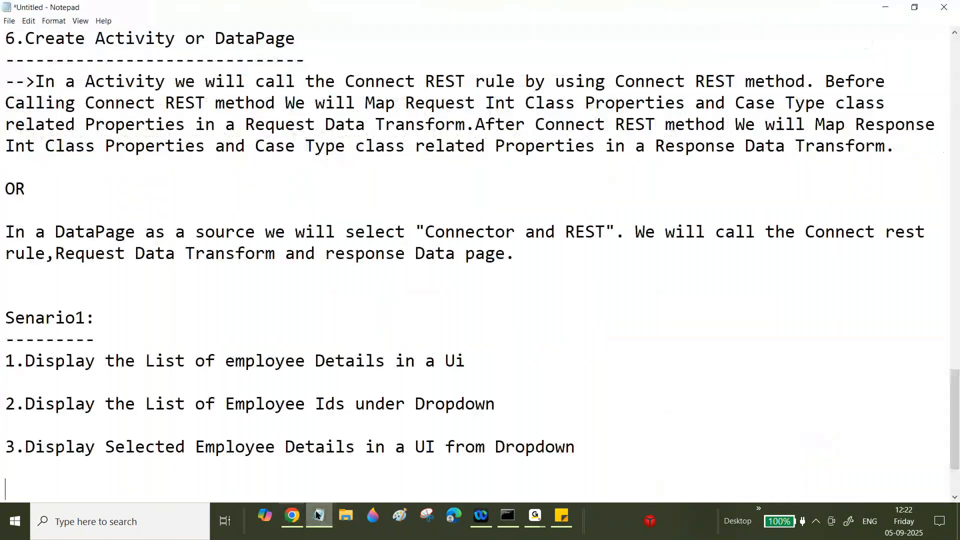
# - Replace 'Employee' with 'User' in all three Senario1 lines
pyautogui.doubleClick(299, 360)
pyautogui.write('User')
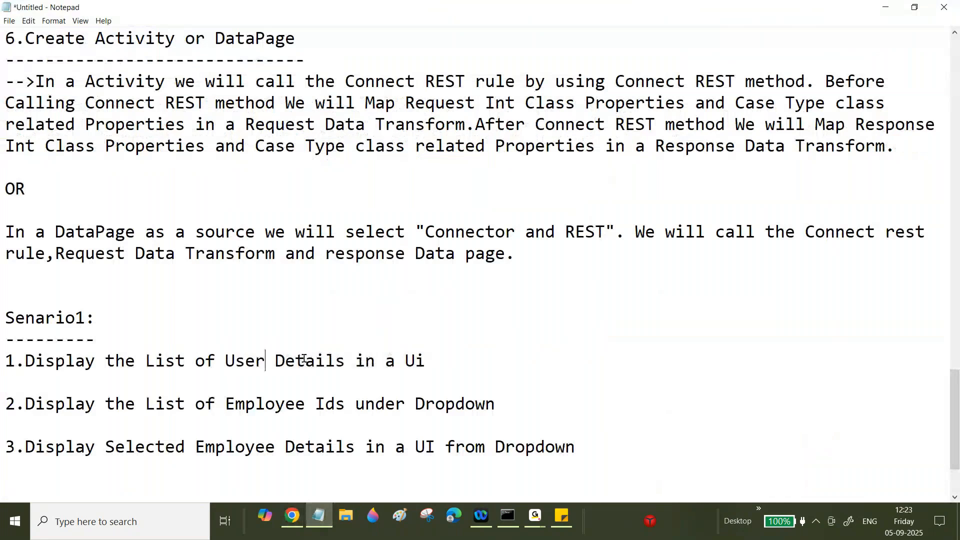
pyautogui.moveTo(225, 404); pyautogui.dragTo(300, 403)
pyautogui.write('User')
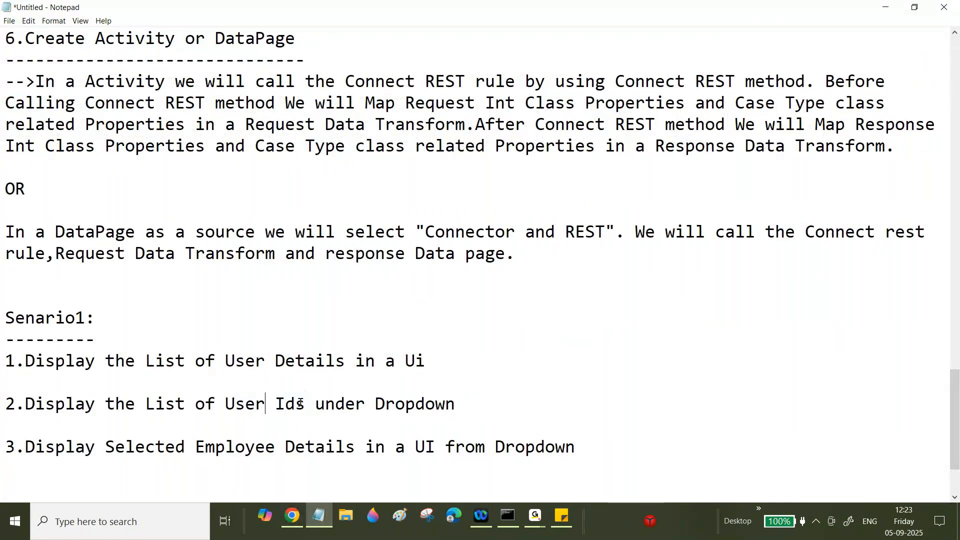
pyautogui.moveTo(196, 447); pyautogui.dragTo(276, 447)
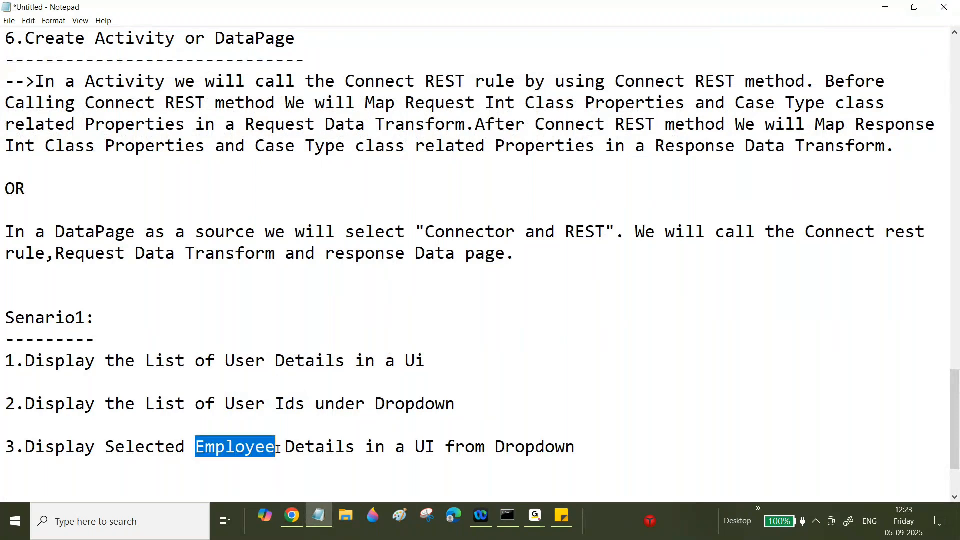
pyautogui.write('User')
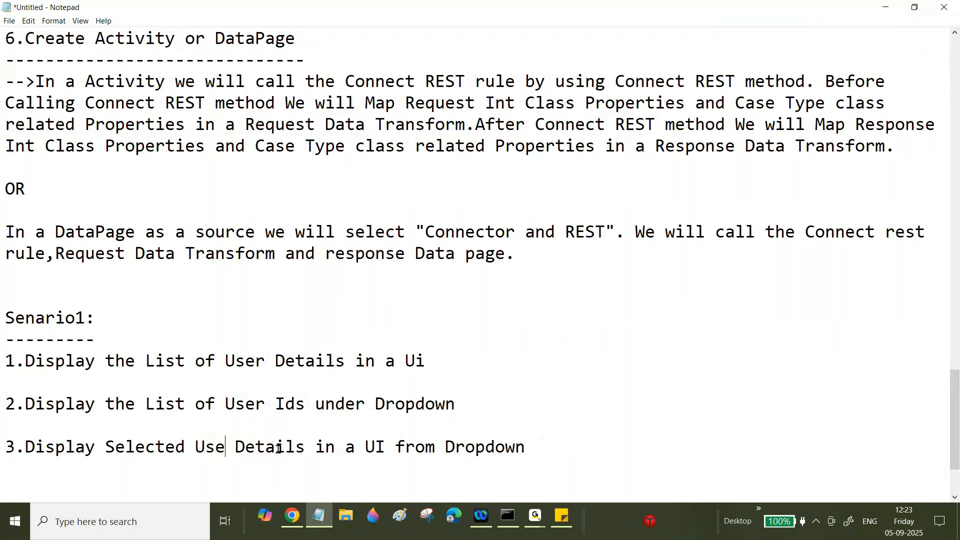
pyautogui.click(292, 515)
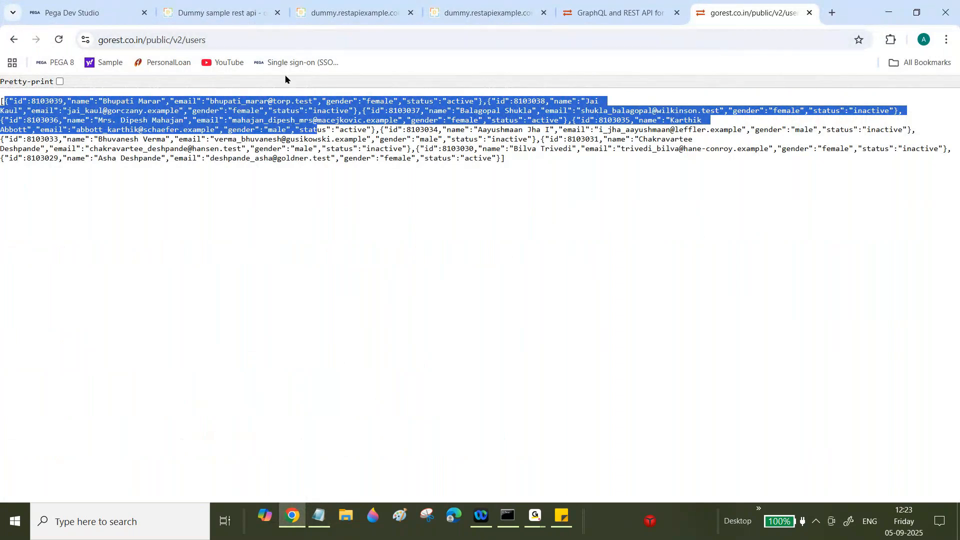
# - Copy the gorest users URL from Chrome's address bar
pyautogui.doubleClick(218, 39)
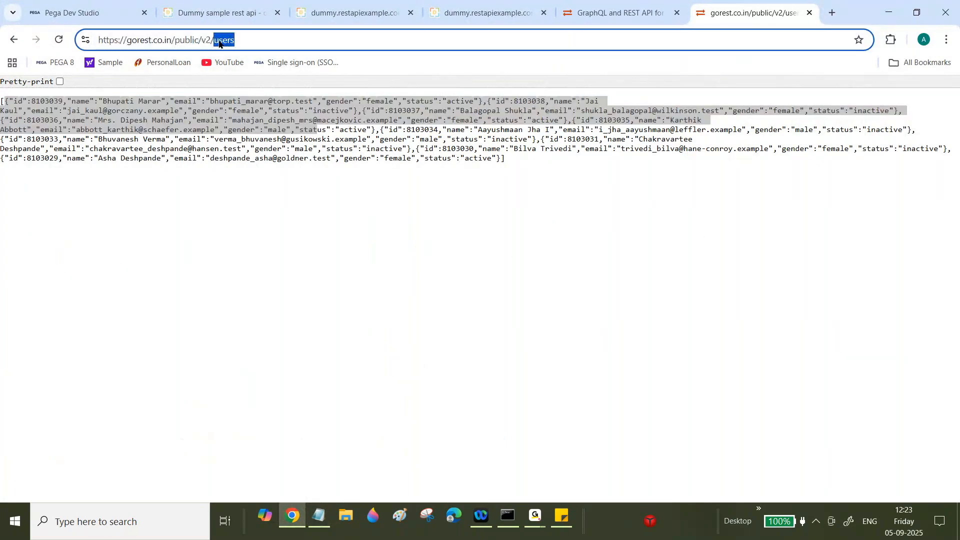
pyautogui.tripleClick(248, 36)
pyautogui.hotkey('ctrl', 'c')
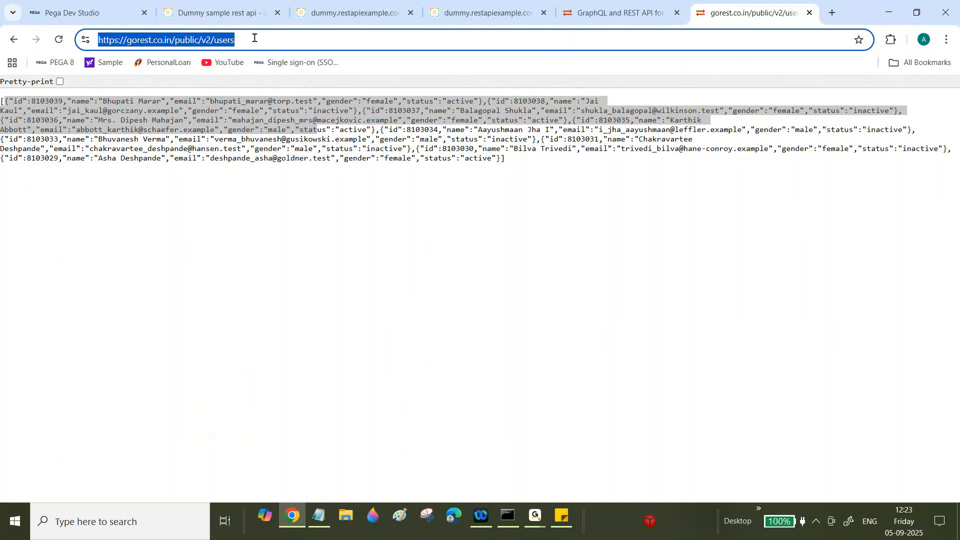
pyautogui.click(626, 10)
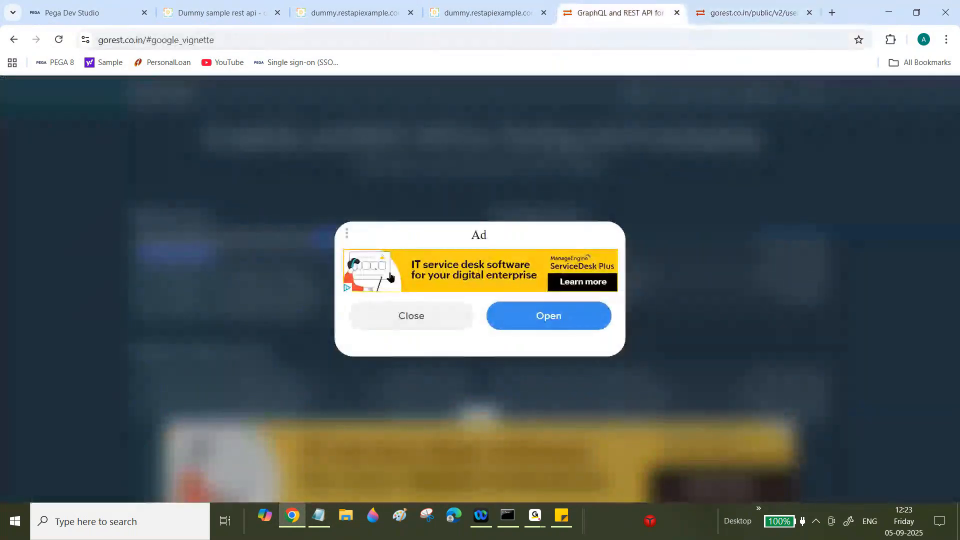
pyautogui.click(395, 316)
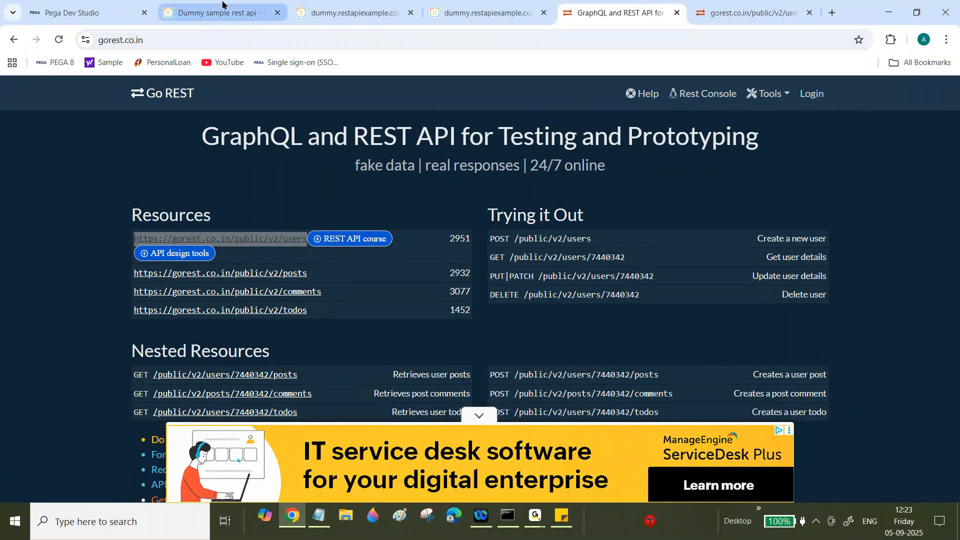
pyautogui.click(81, 6)
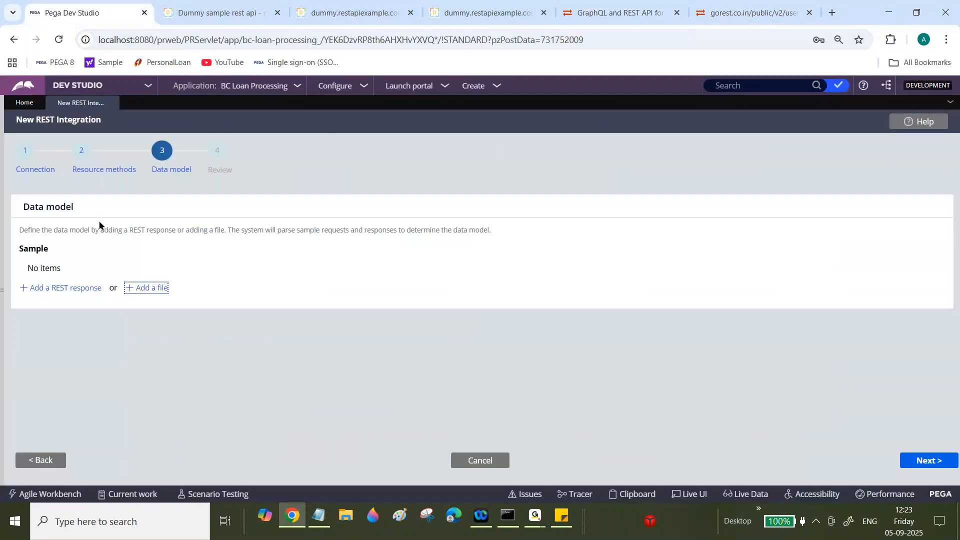
pyautogui.click(35, 462)
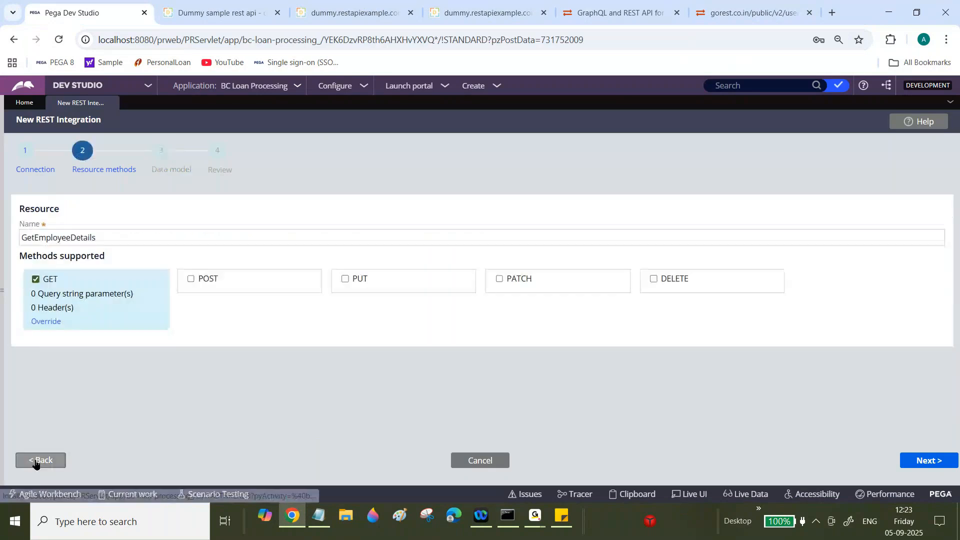
pyautogui.click(37, 461)
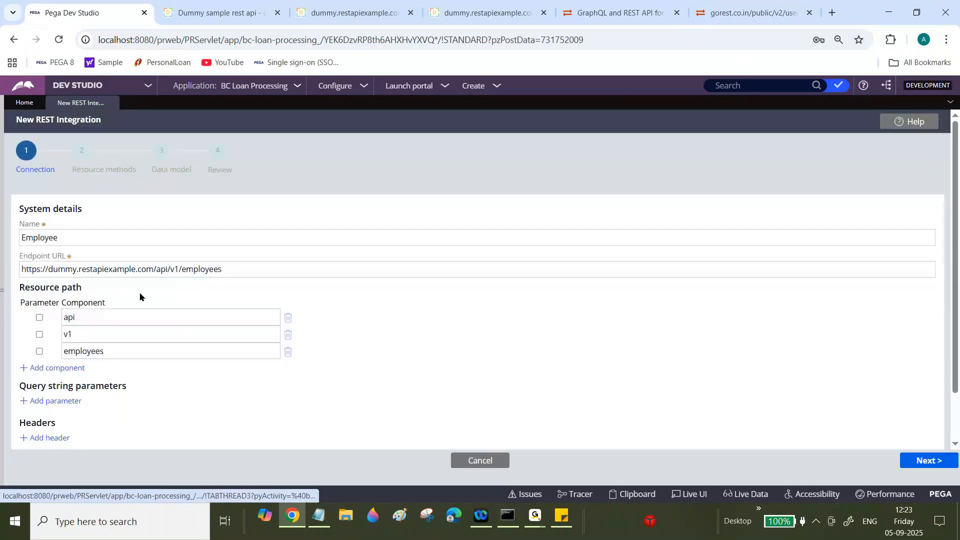
pyautogui.click(157, 269)
pyautogui.hotkey('ctrl', 'a')
pyautogui.hotkey('ctrl', 'v')
pyautogui.click(333, 128)
pyautogui.click(114, 236)
pyautogui.hotkey('ctrl', 'a')
pyautogui.write('User')
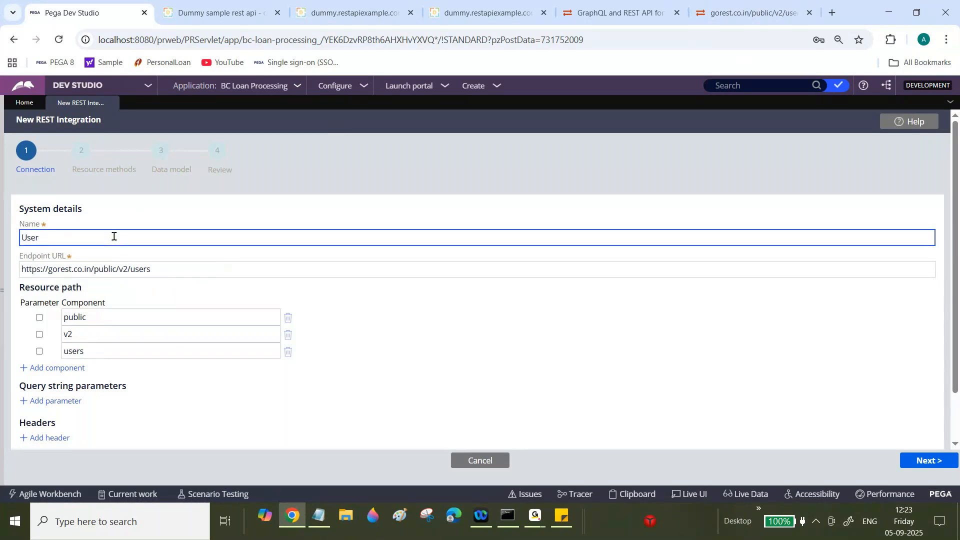
# - Rename the resource to GetUserDetails and advance to the Data model step
pyautogui.click(921, 461)
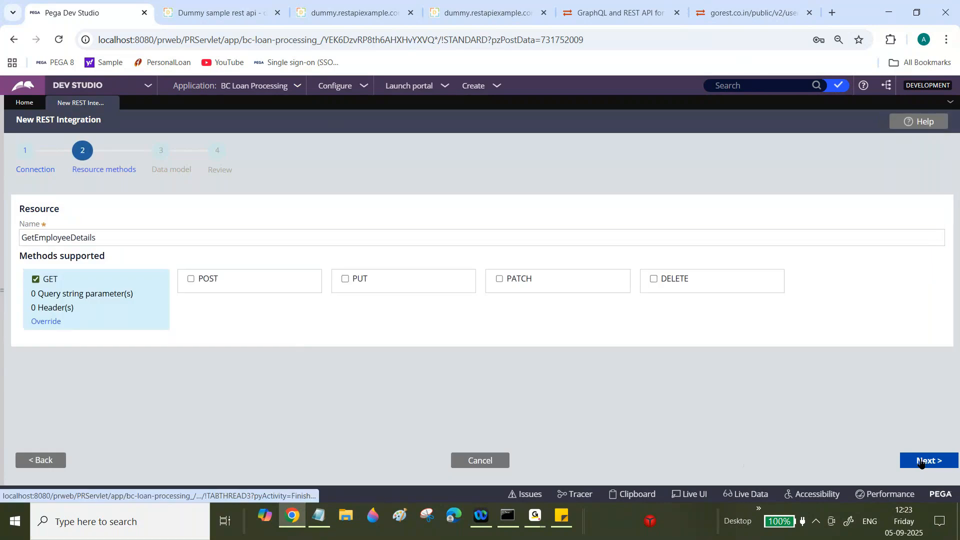
pyautogui.click(72, 238)
pyautogui.press('BackSpace')
pyautogui.press('BackSpace')
pyautogui.press('BackSpace')
pyautogui.press('BackSpace')
pyautogui.press('BackSpace')
pyautogui.press('BackSpace')
pyautogui.press('BackSpace')
pyautogui.press('BackSpace')
pyautogui.write('User')
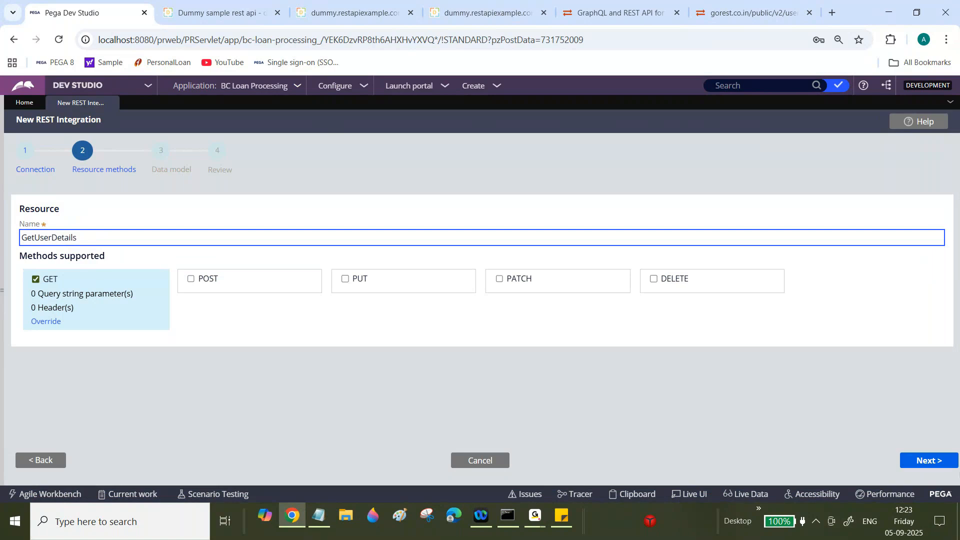
pyautogui.click(929, 460)
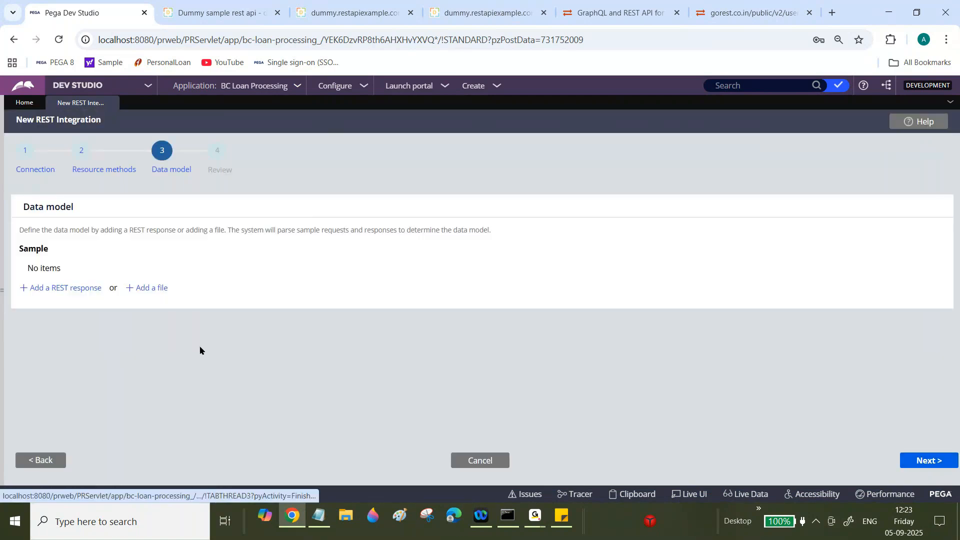
pyautogui.click(60, 288)
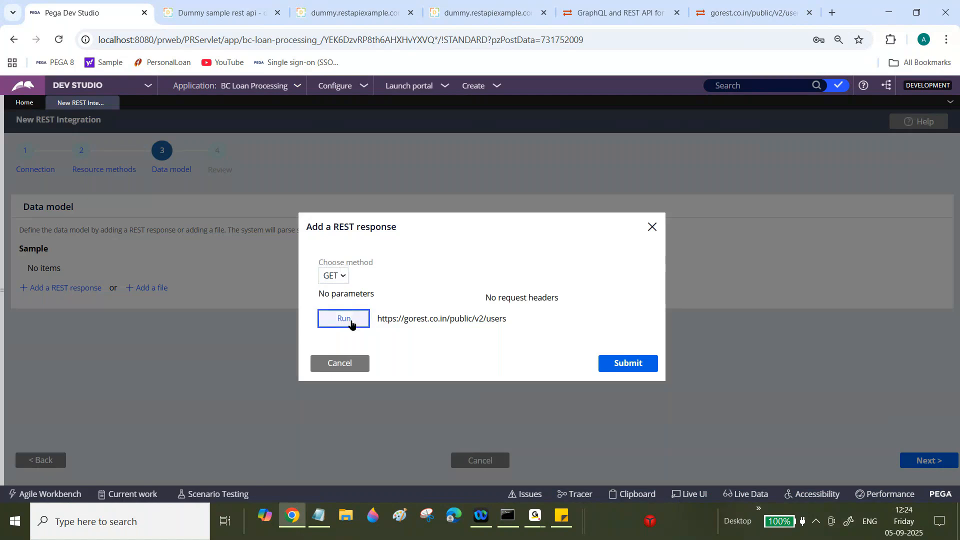
# - Run the GET request on gorest users, submit the 200 response as sample, and proceed to Review
pyautogui.click(350, 320)
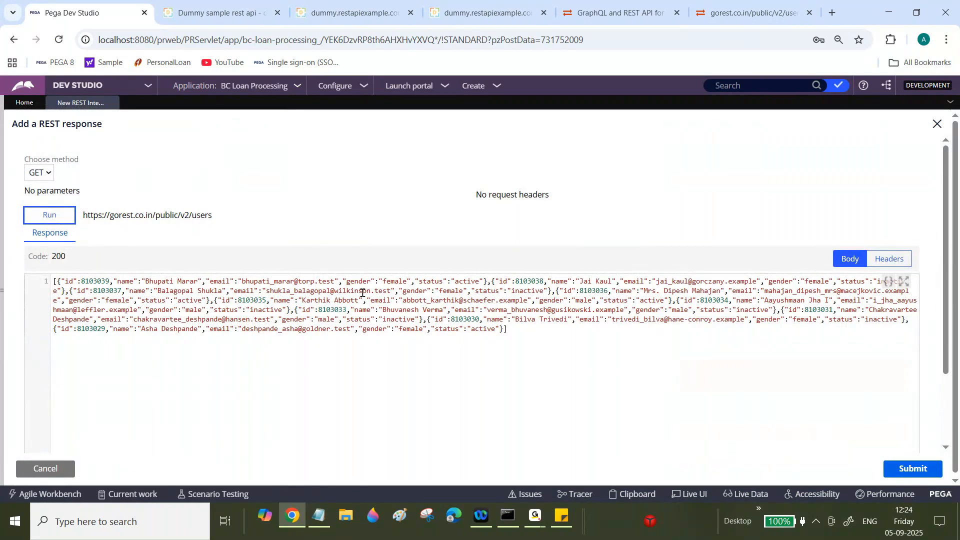
pyautogui.click(919, 468)
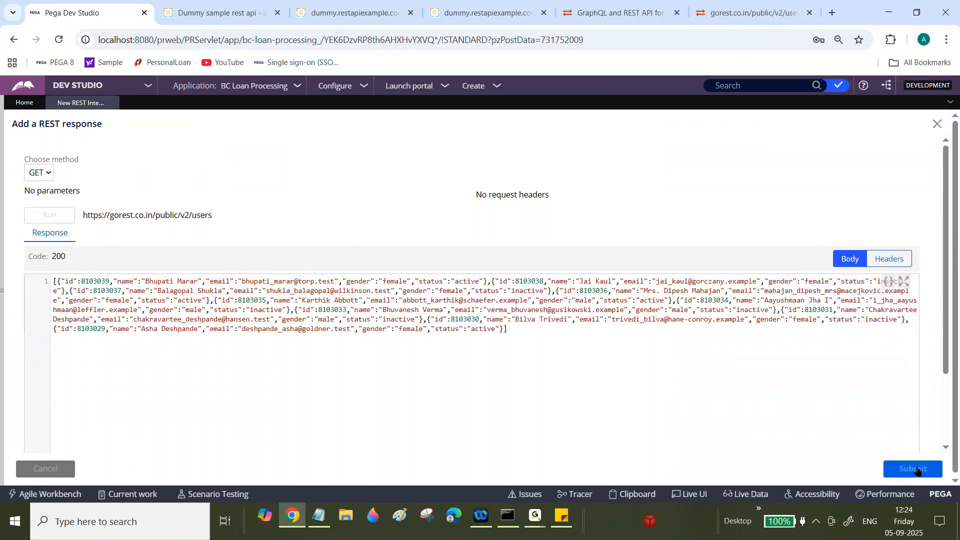
pyautogui.click(916, 460)
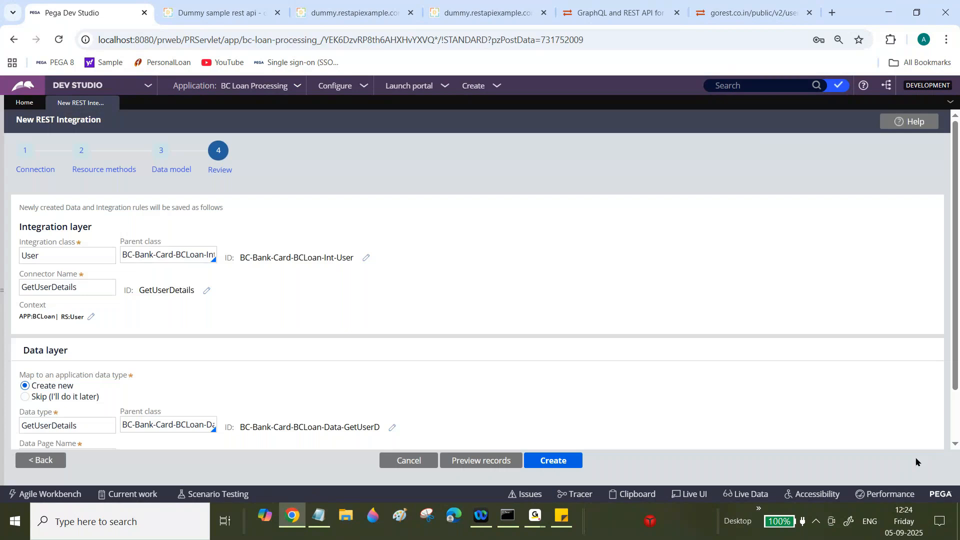
# - Edit the Integration class name, retyping its last letters as 'er'
pyautogui.click(65, 255)
pyautogui.press('BackSpace')
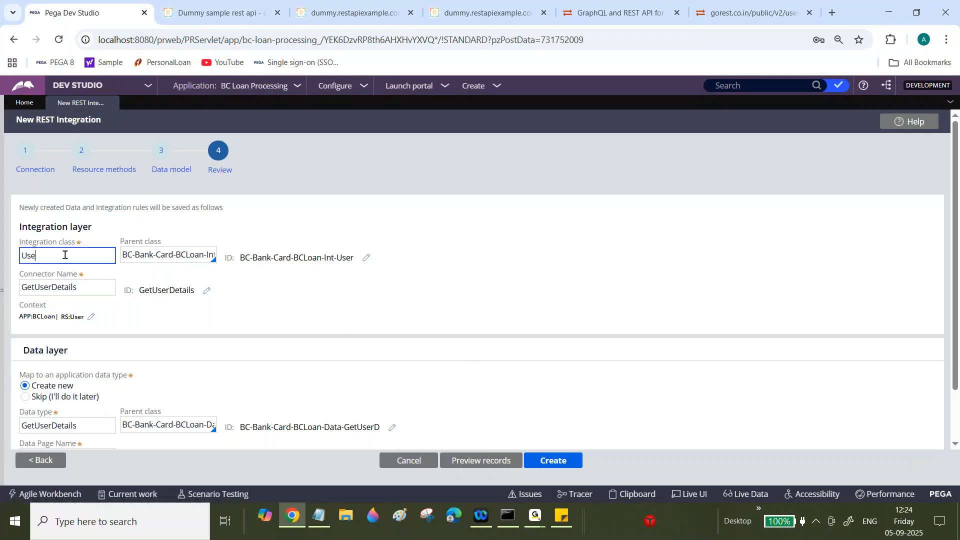
pyautogui.press('BackSpace')
pyautogui.write('er')
# - Delete 'Bank-Card-BCLoan-' from the integration class identifier, leaving BC-Int-User
pyautogui.click(366, 257)
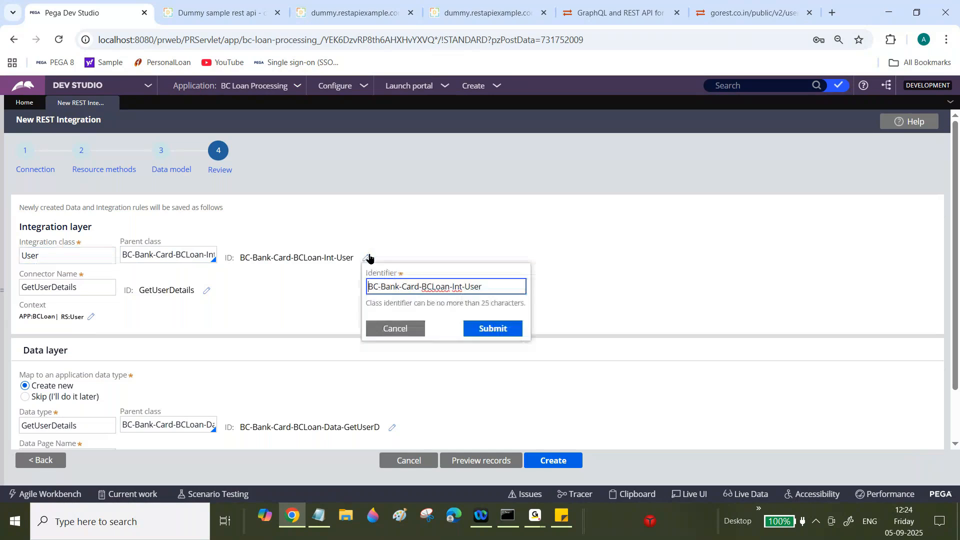
pyautogui.click(380, 284)
pyautogui.moveTo(379, 284); pyautogui.dragTo(449, 286)
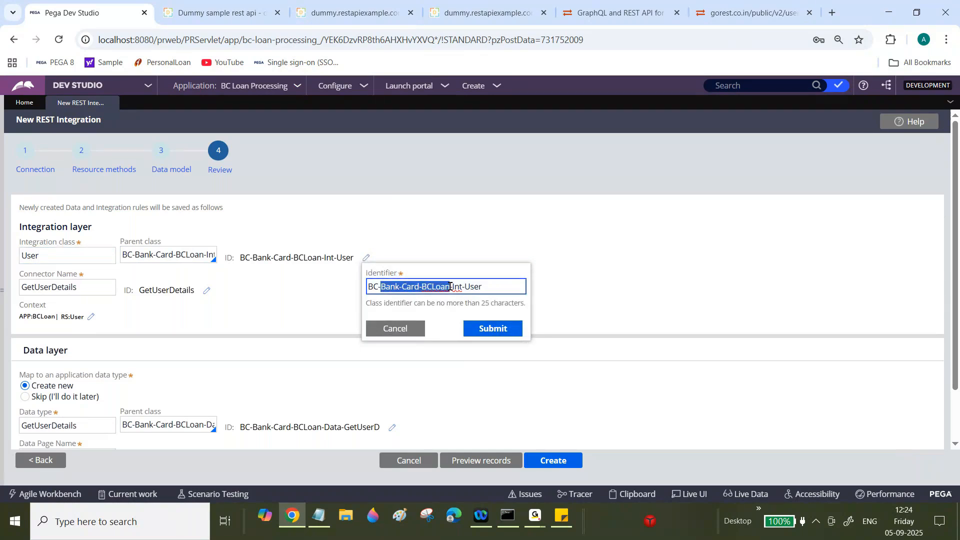
pyautogui.press('BackSpace')
pyautogui.press('BackSpace')
pyautogui.click(492, 328)
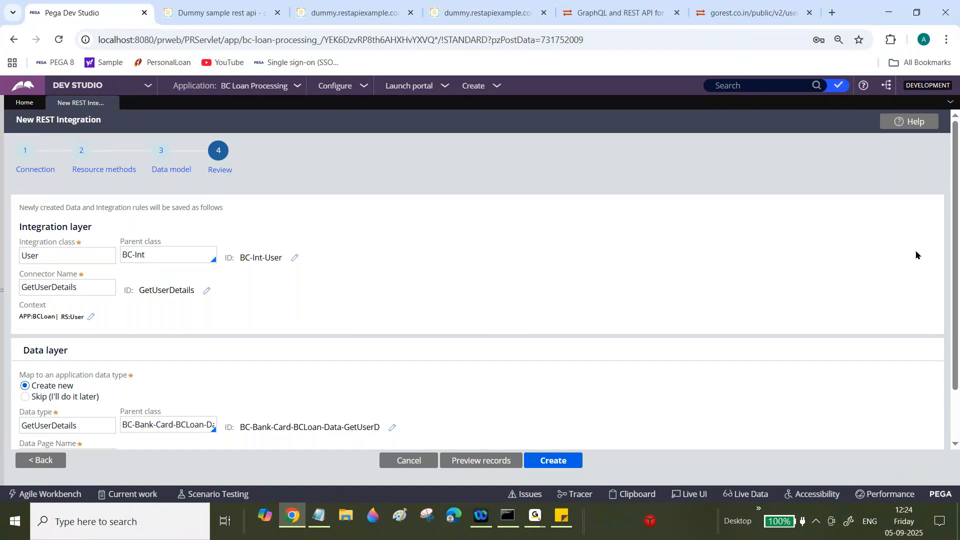
# - Set the integration layer context to the existing ruleset BCInt, version 01-01-03
pyautogui.moveTo(958, 256); pyautogui.dragTo(955, 290)
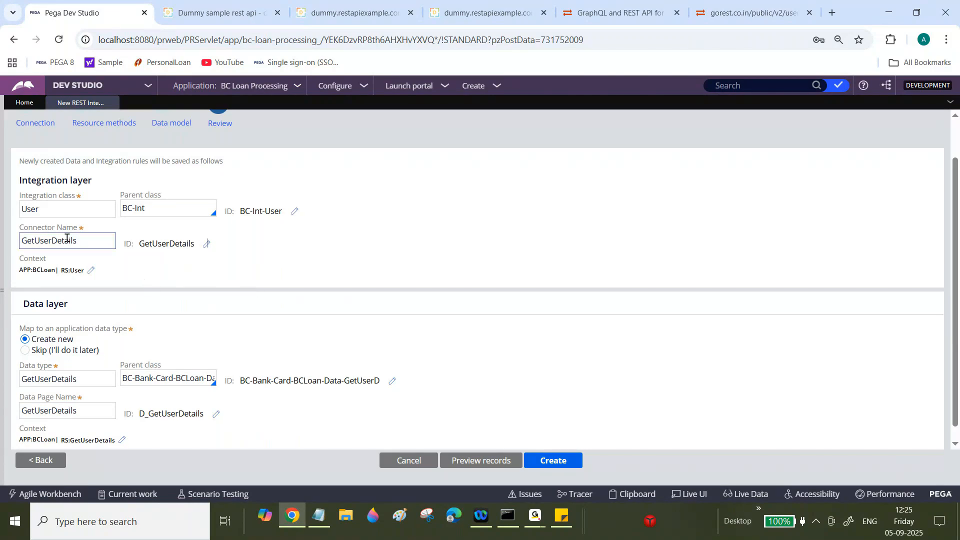
pyautogui.moveTo(40, 240); pyautogui.dragTo(68, 241)
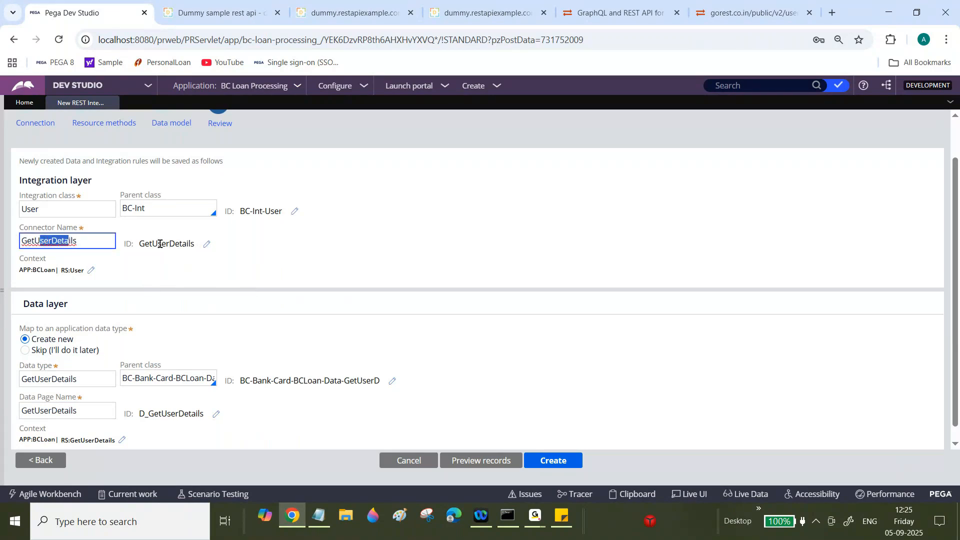
pyautogui.moveTo(139, 244); pyautogui.dragTo(193, 243)
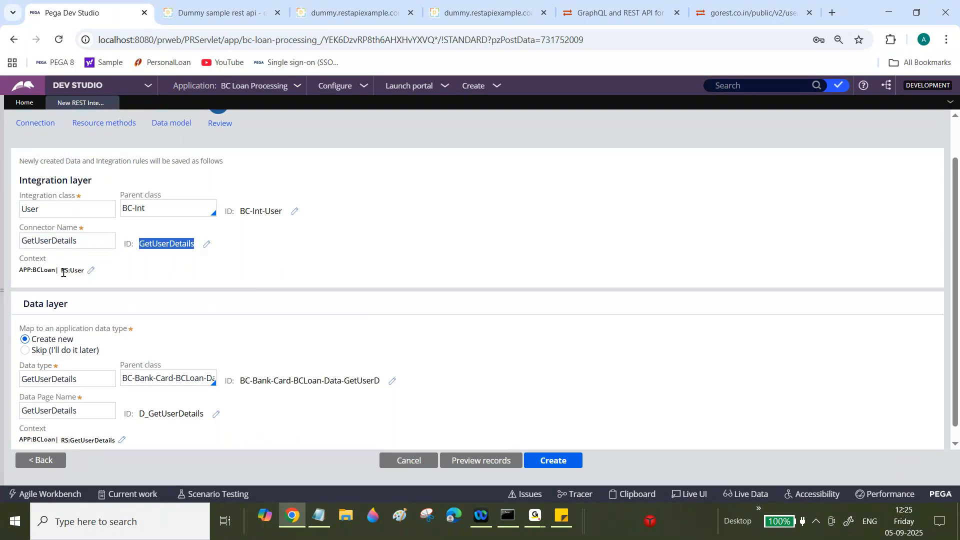
pyautogui.click(92, 270)
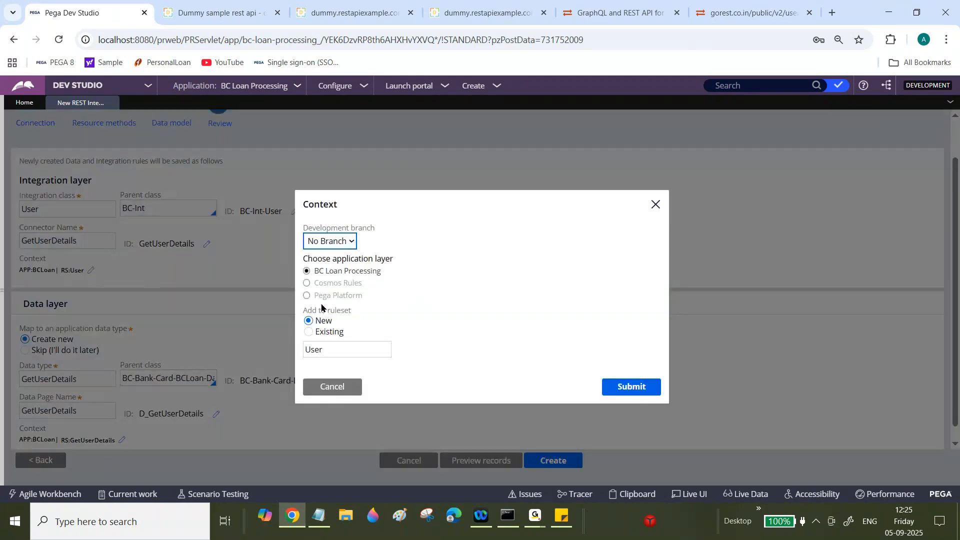
pyautogui.click(308, 332)
pyautogui.click(332, 353)
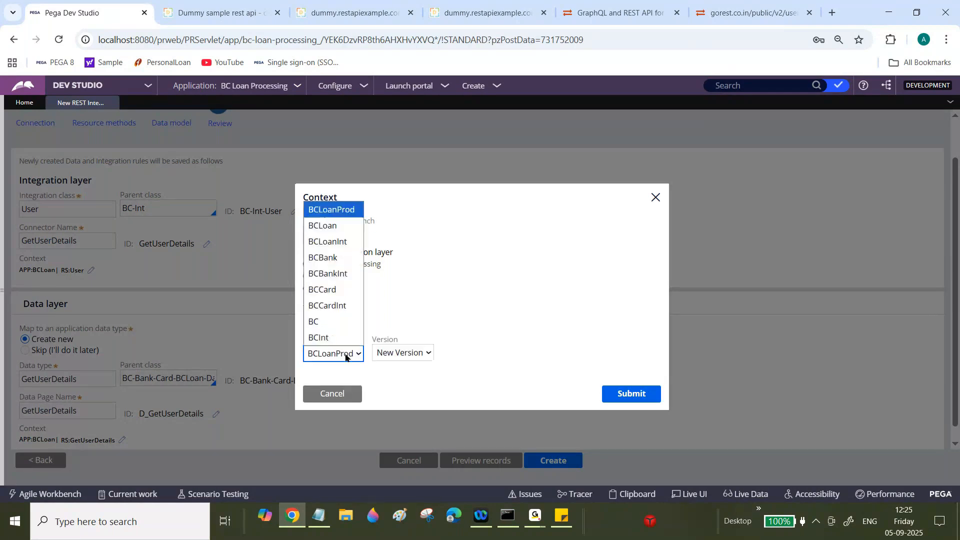
pyautogui.click(321, 336)
pyautogui.click(418, 356)
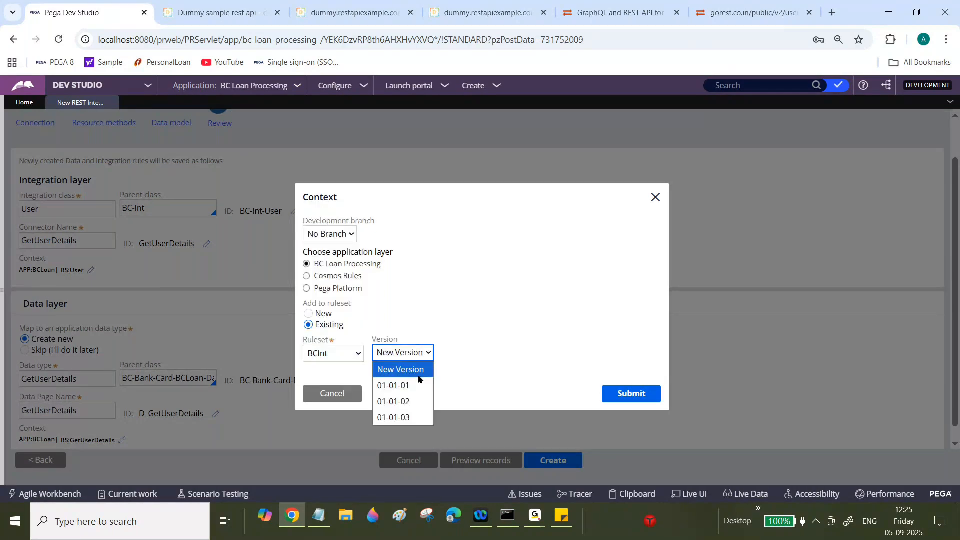
pyautogui.click(409, 419)
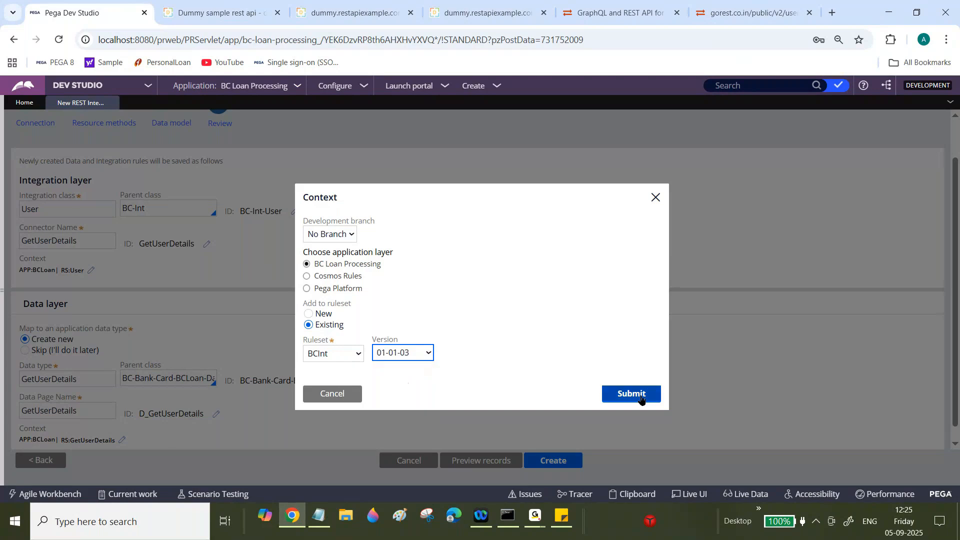
pyautogui.click(634, 394)
pyautogui.scroll(-1, 957, 286)
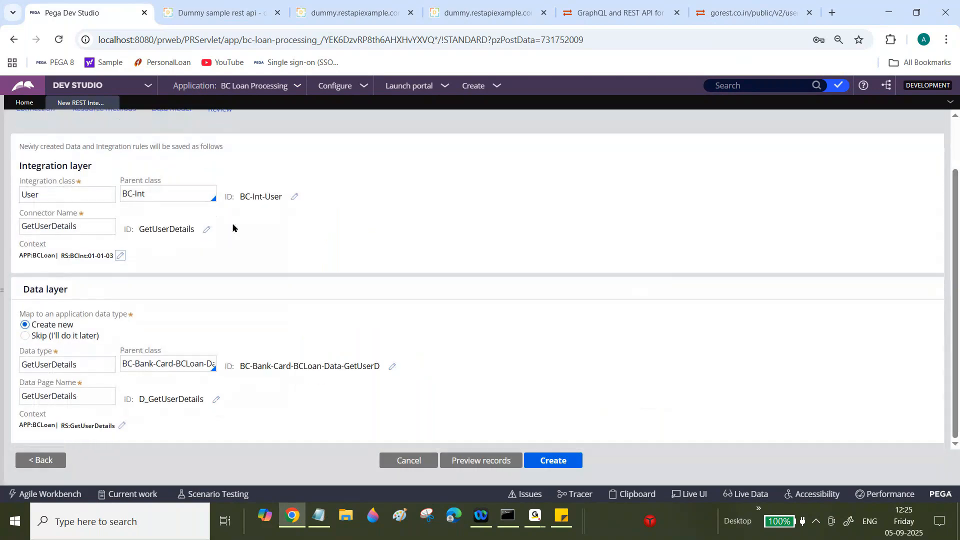
# - Rename the data type from GetUserDetails to User
pyautogui.moveTo(21, 165); pyautogui.dragTo(89, 164)
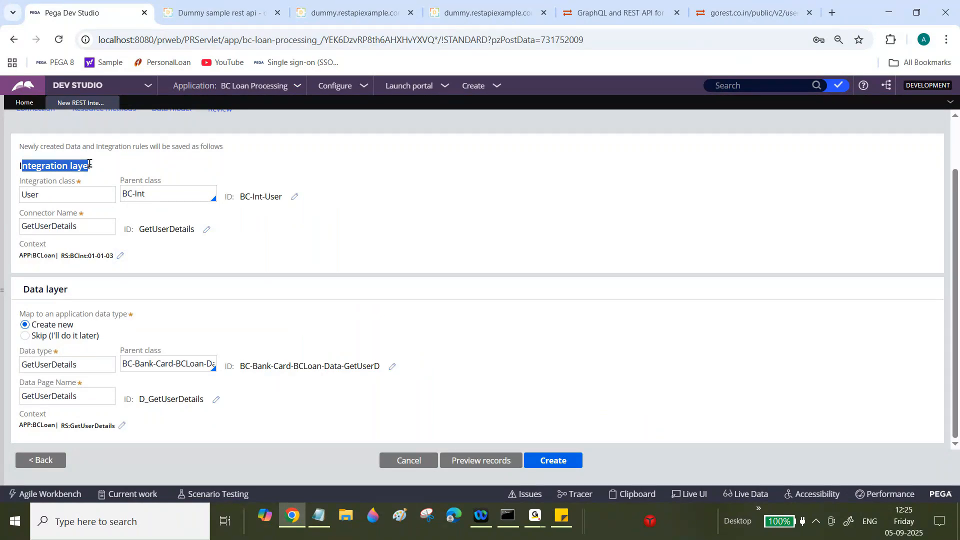
pyautogui.click(89, 163)
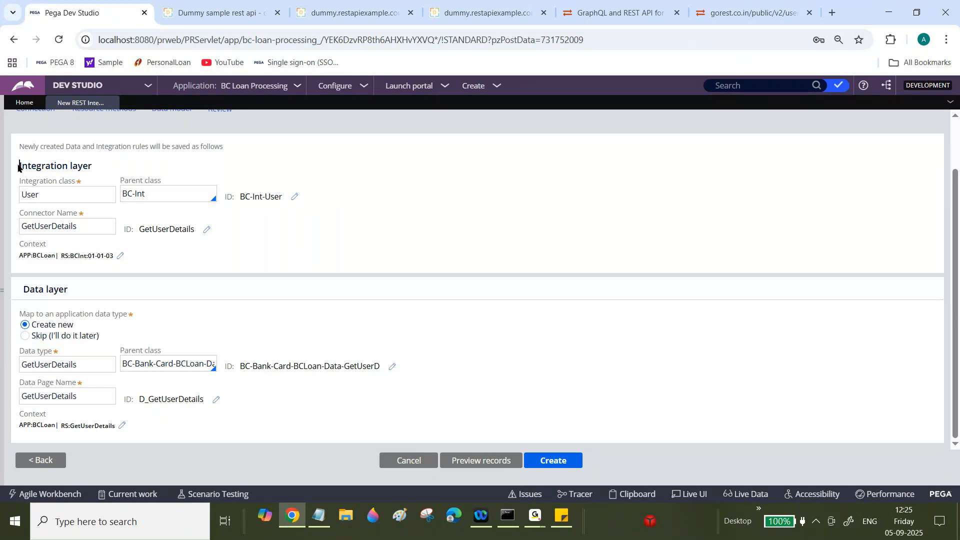
pyautogui.moveTo(19, 167); pyautogui.dragTo(91, 166)
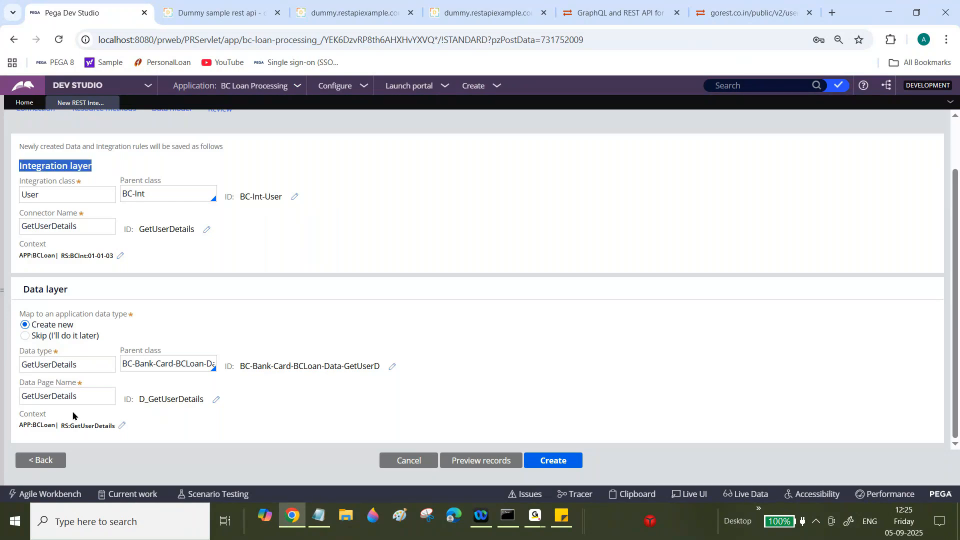
pyautogui.moveTo(24, 289); pyautogui.dragTo(59, 288)
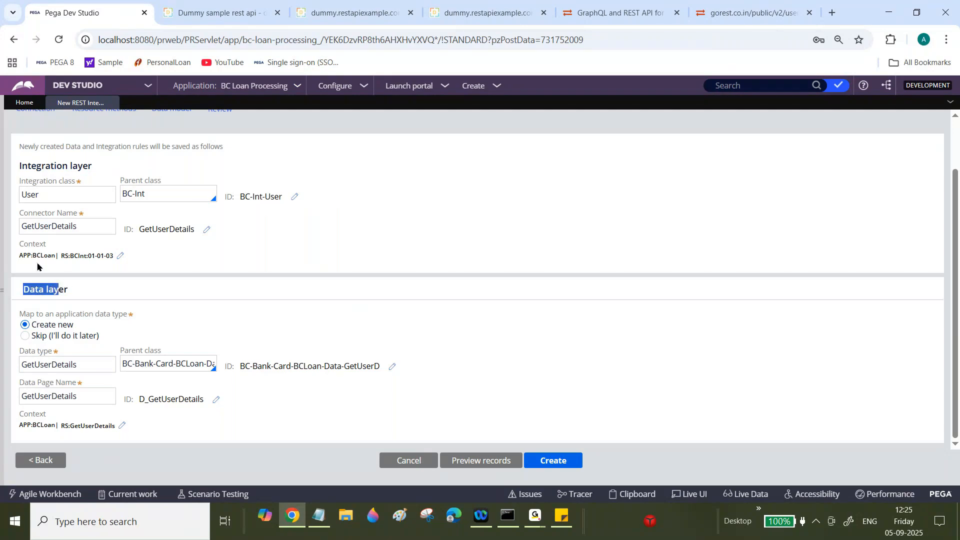
pyautogui.moveTo(36, 166); pyautogui.dragTo(99, 169)
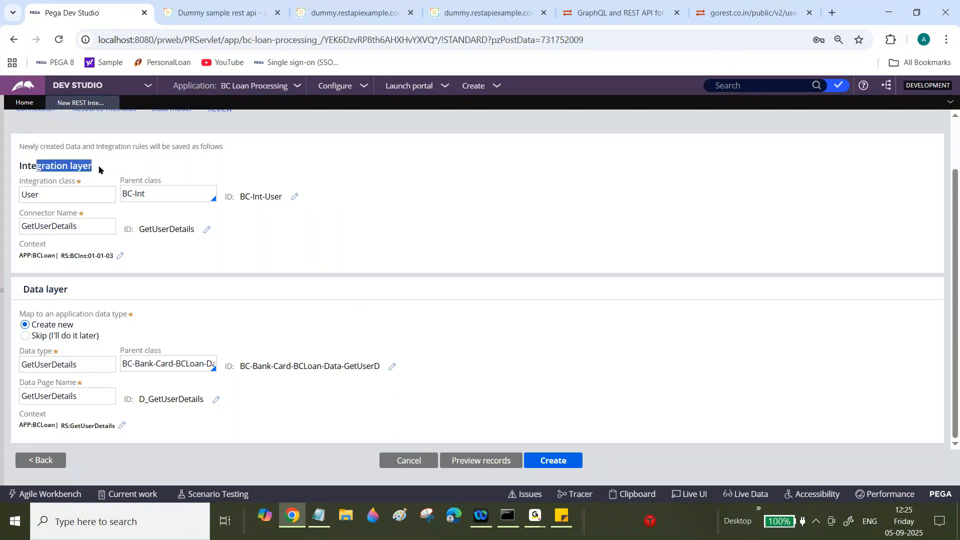
pyautogui.doubleClick(80, 361)
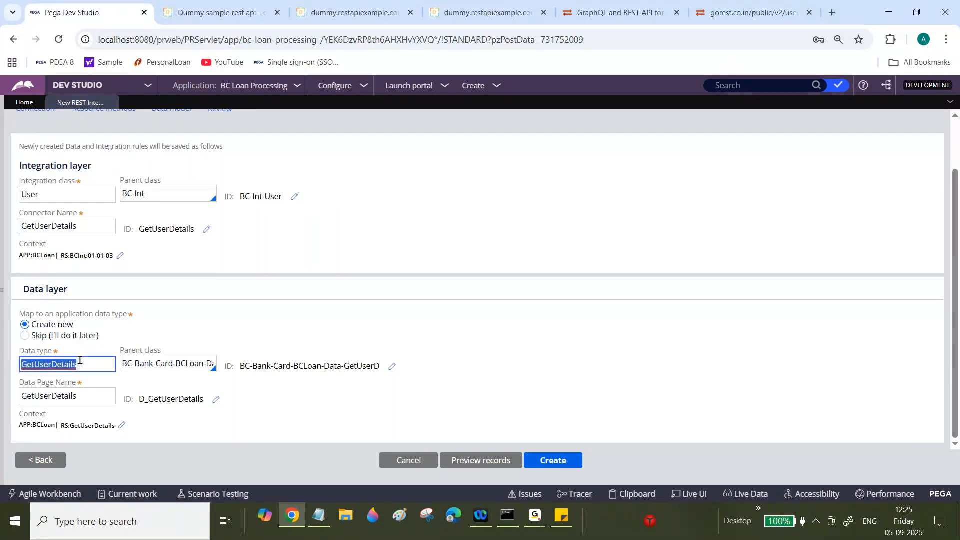
pyautogui.write('User')
pyautogui.press('Tab')
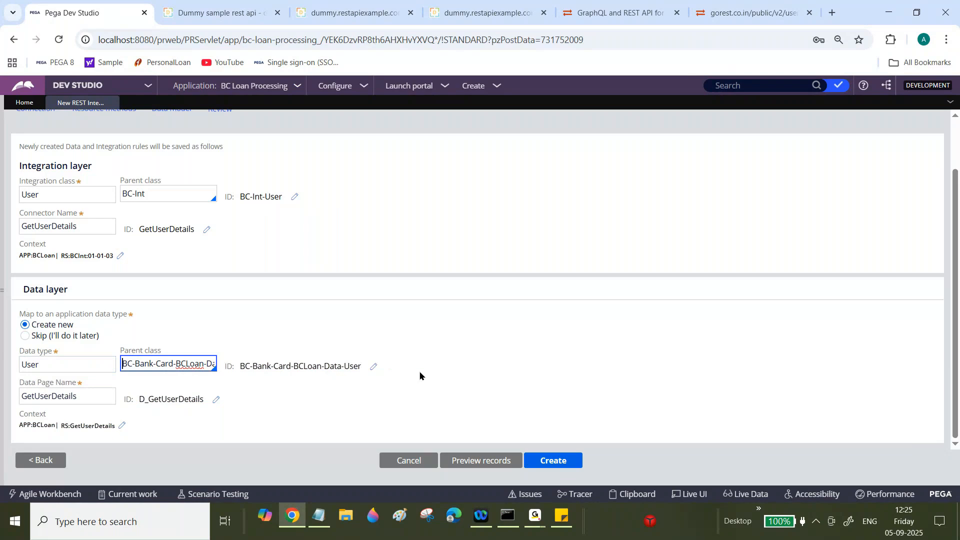
# - Change the data class identifier to BC-Data-User
pyautogui.click(374, 366)
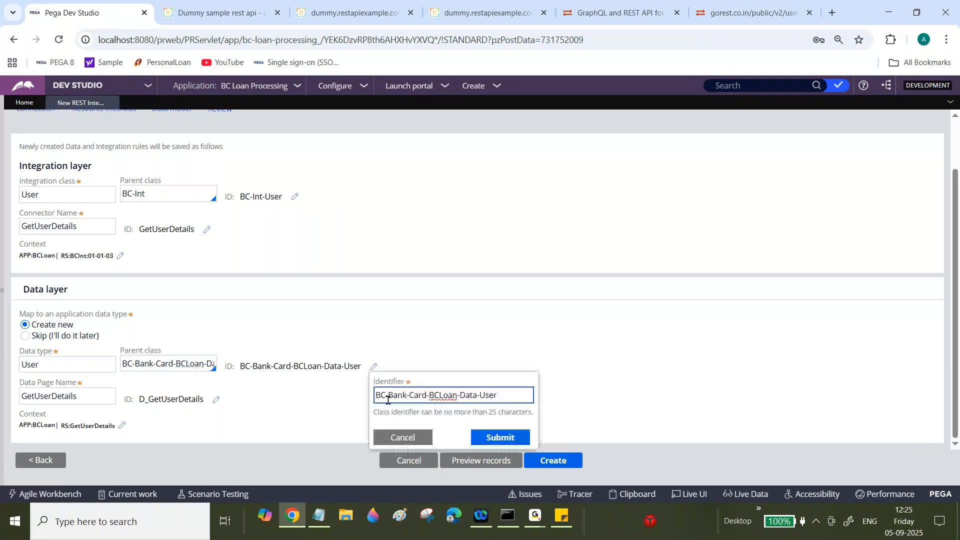
pyautogui.moveTo(376, 396); pyautogui.dragTo(457, 395)
pyautogui.press('BackSpace')
pyautogui.write('Us')
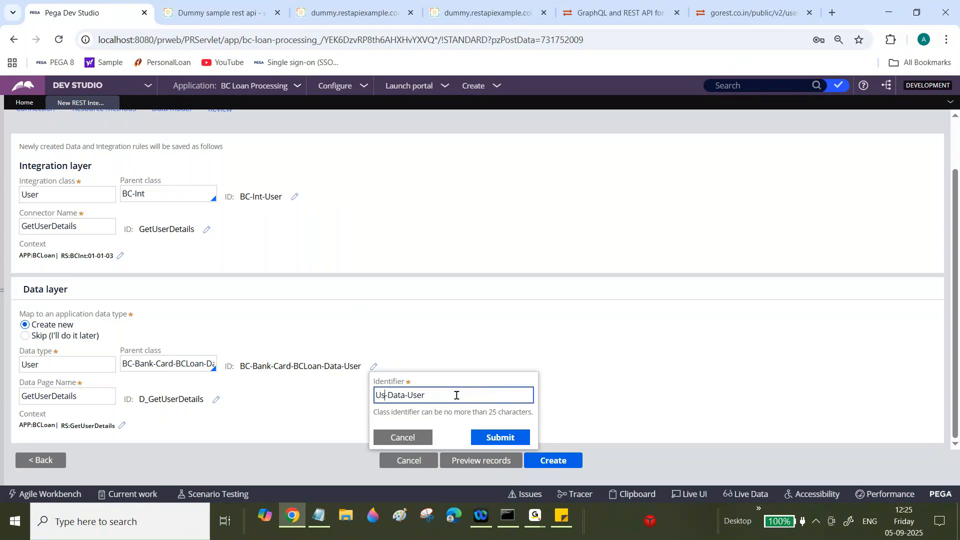
pyautogui.press('BackSpace')
pyautogui.press('BackSpace')
pyautogui.write('BC')
pyautogui.click(495, 438)
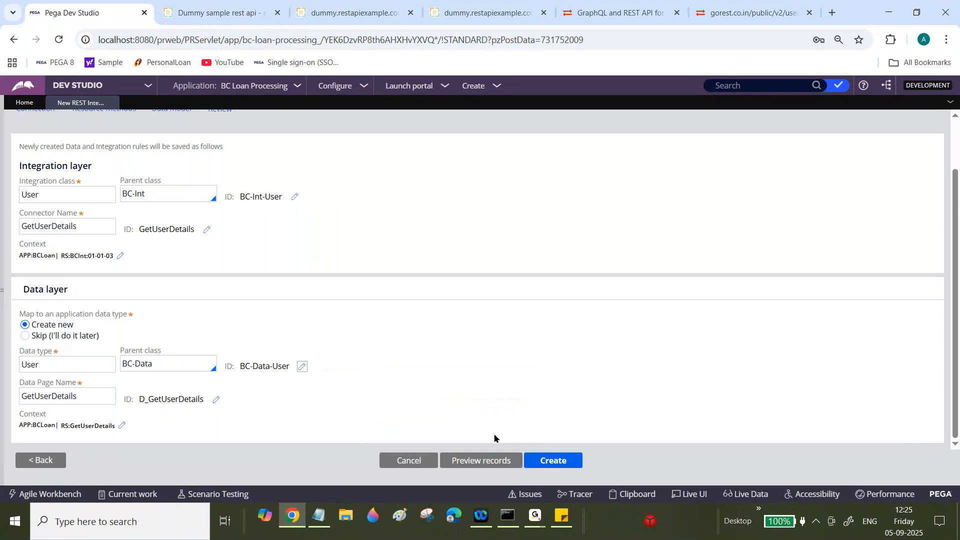
# - Set the data layer context to existing ruleset BC version 01-01-01, then Create the integration
pyautogui.click(73, 232)
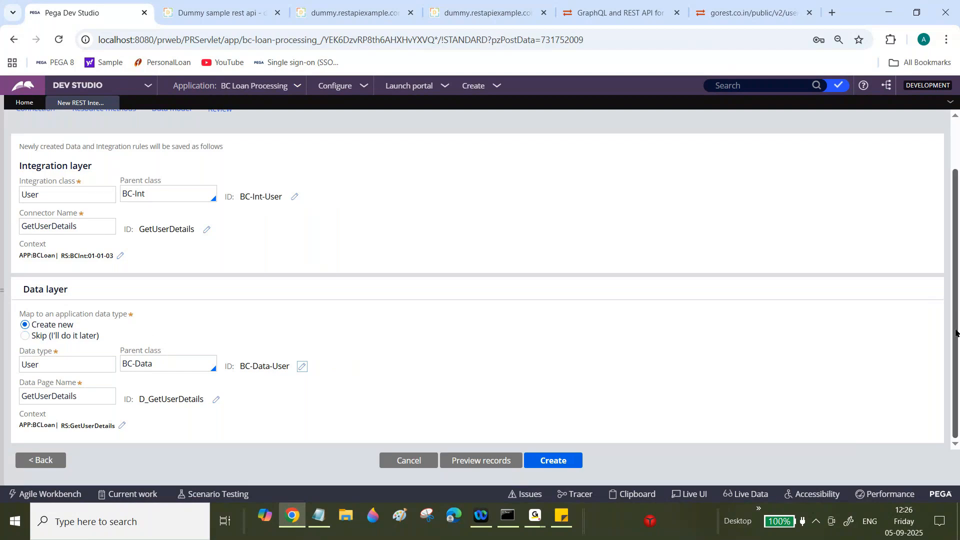
pyautogui.click(122, 425)
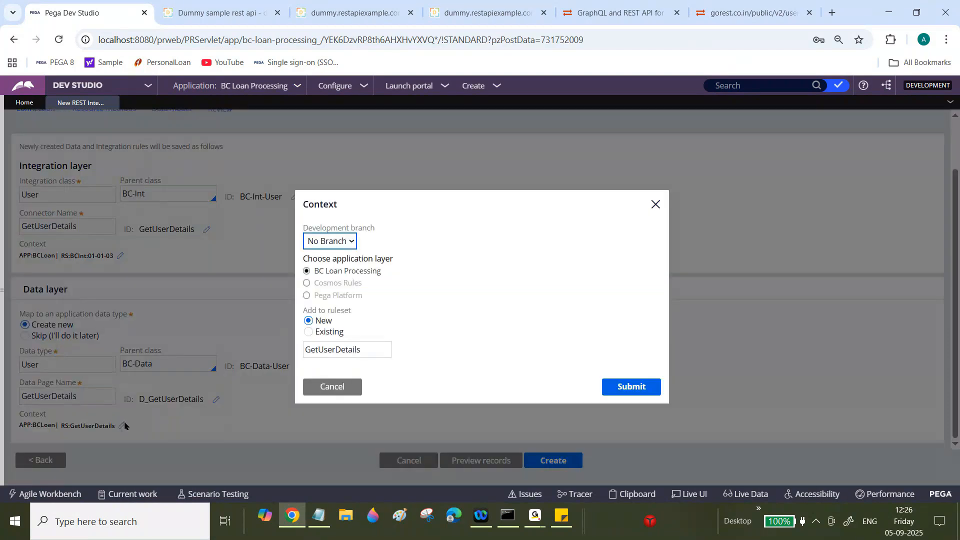
pyautogui.doubleClick(305, 336)
pyautogui.click(306, 333)
pyautogui.click(328, 353)
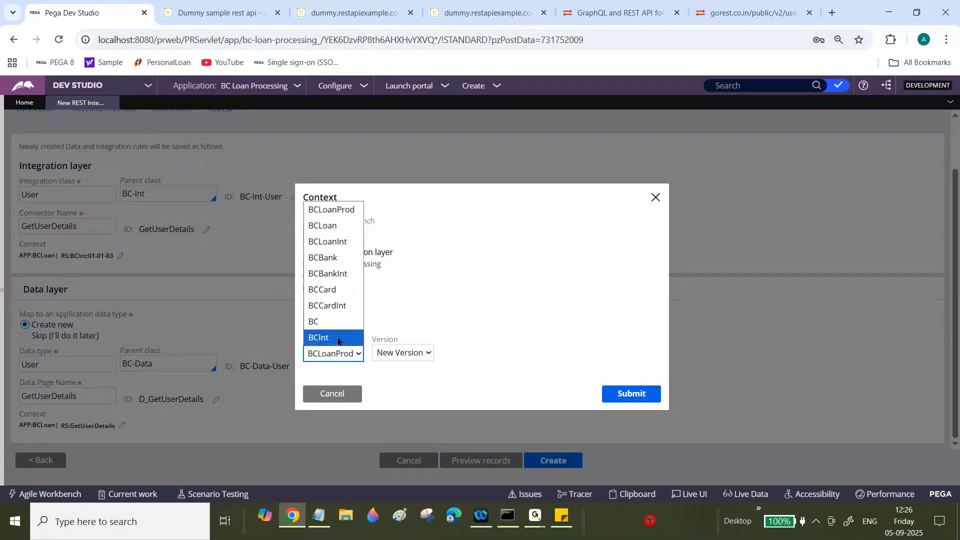
pyautogui.click(322, 319)
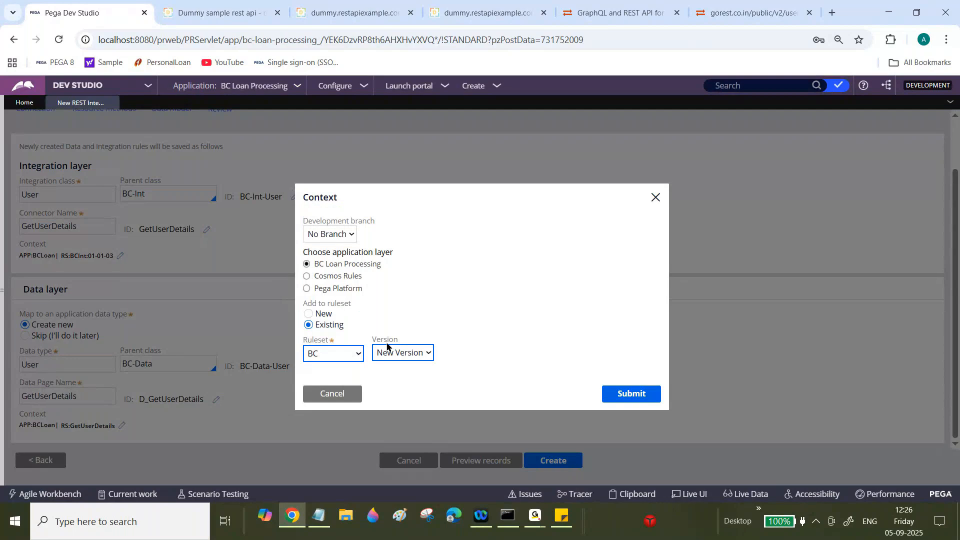
pyautogui.click(341, 352)
pyautogui.click(337, 323)
pyautogui.click(388, 351)
pyautogui.click(399, 388)
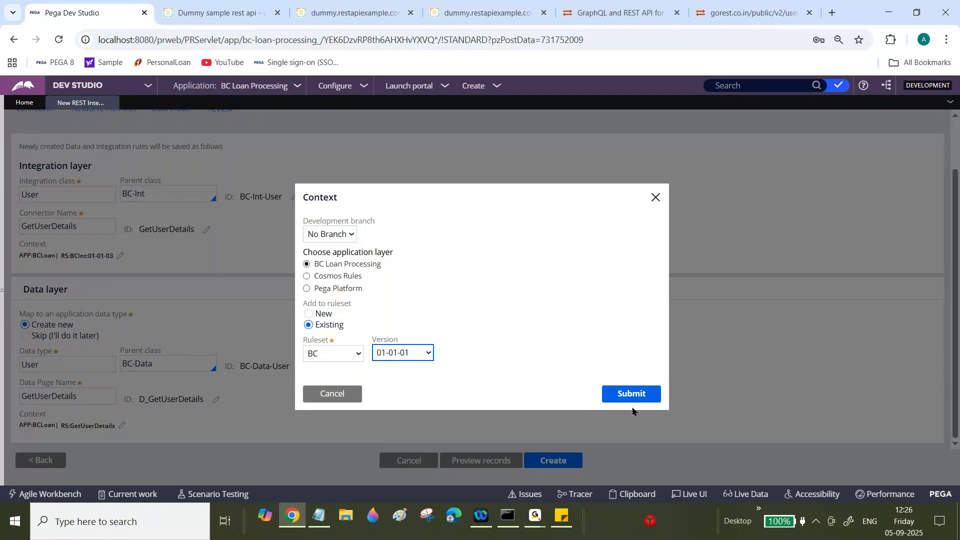
pyautogui.click(632, 394)
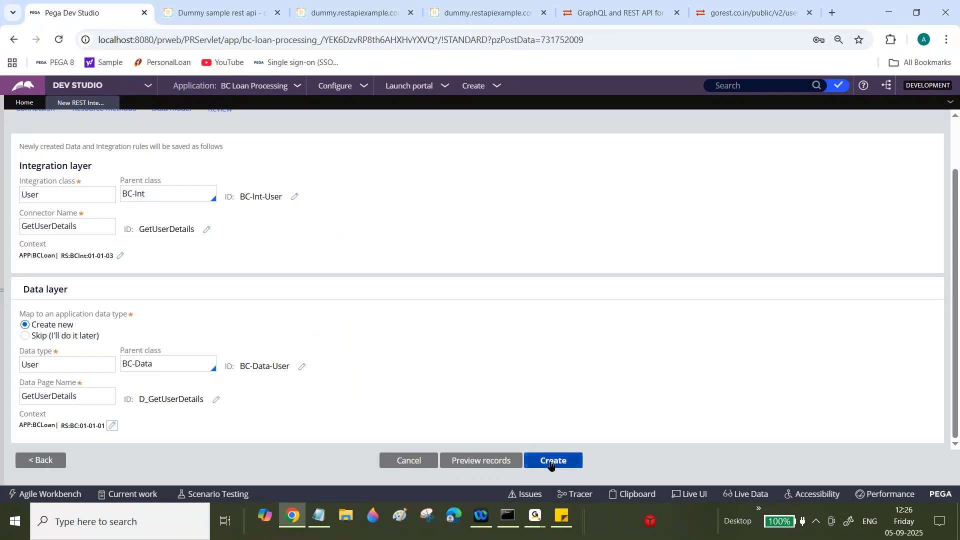
pyautogui.click(550, 463)
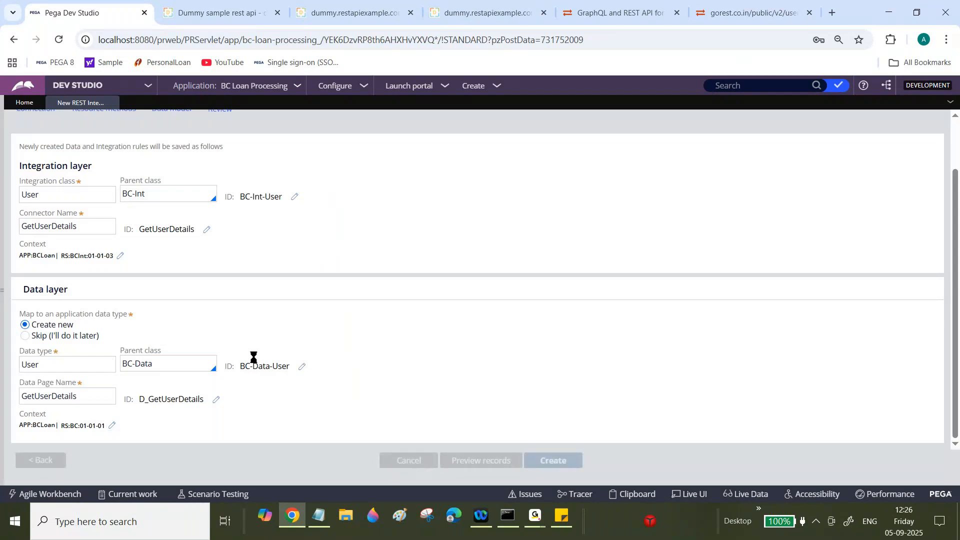
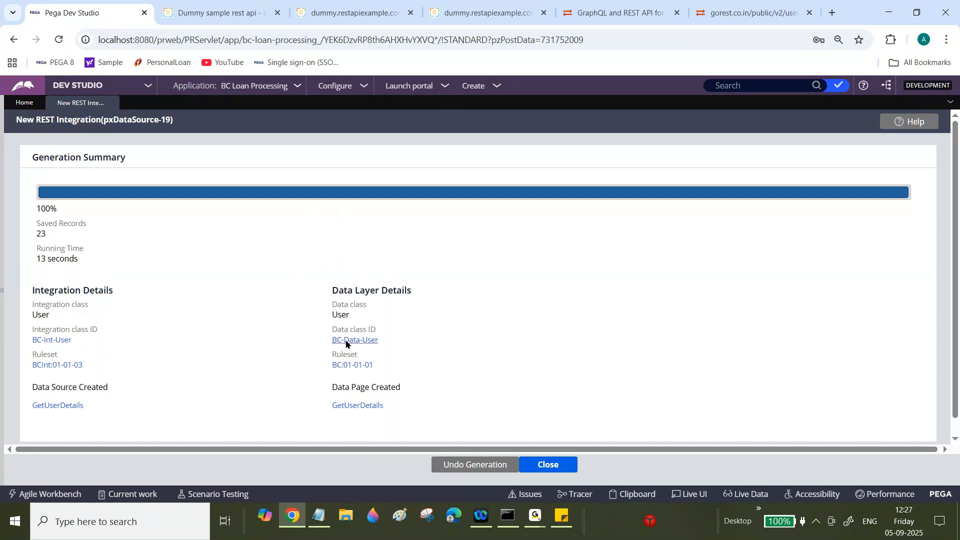
# - Close the New REST Integration Generation Summary screen
pyautogui.click(553, 465)
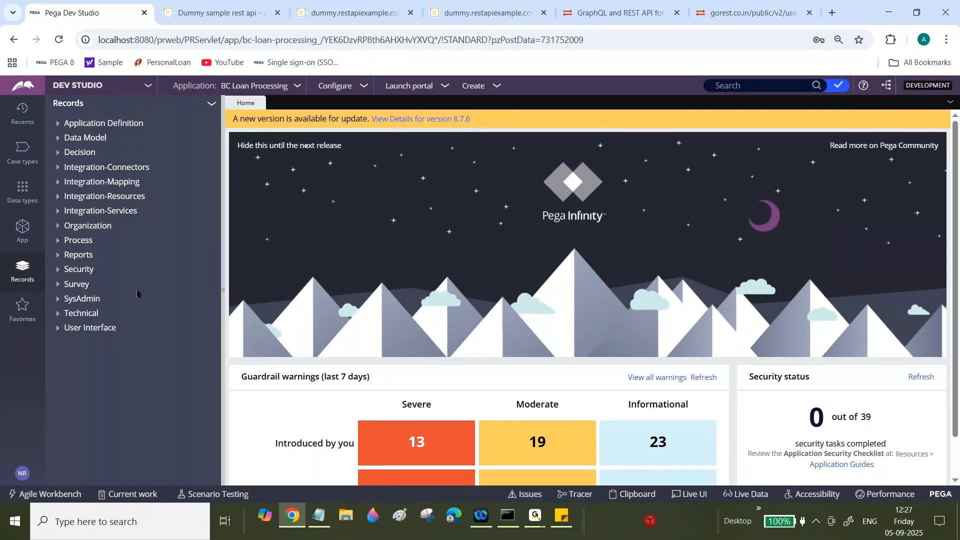
# - Search the App explorer for class BC-Int-User and list the GetUserDetails data model properties
pyautogui.click(23, 230)
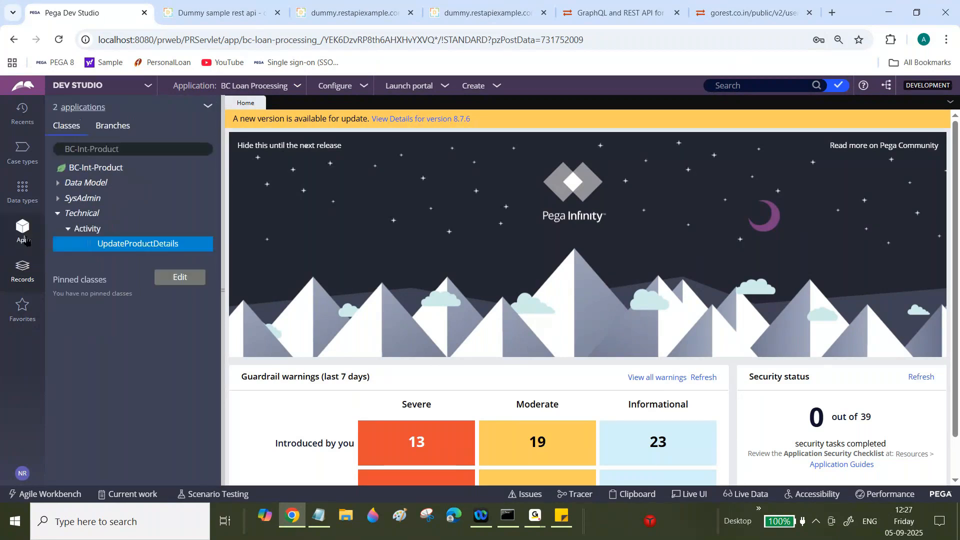
pyautogui.doubleClick(157, 148)
pyautogui.press('BackSpace')
pyautogui.press('BackSpace')
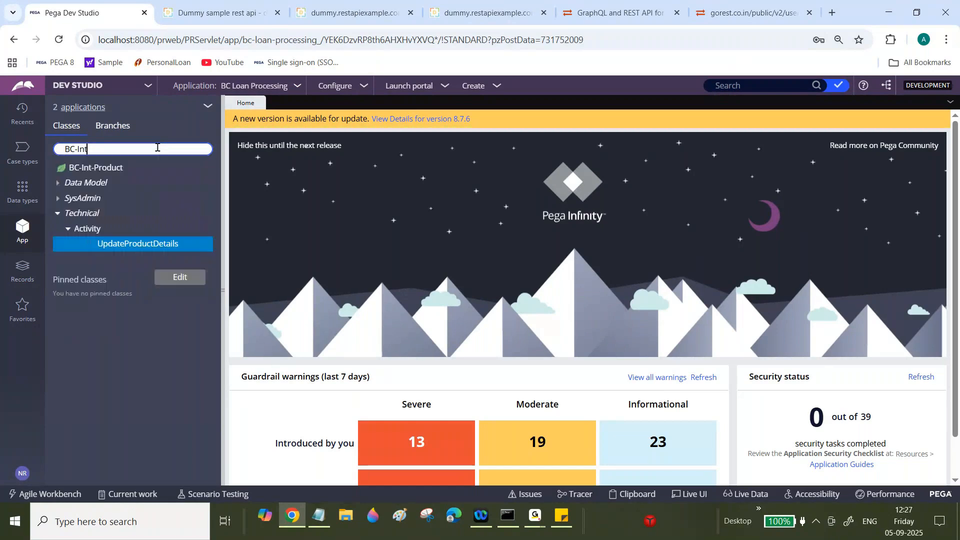
pyautogui.write('-Use')
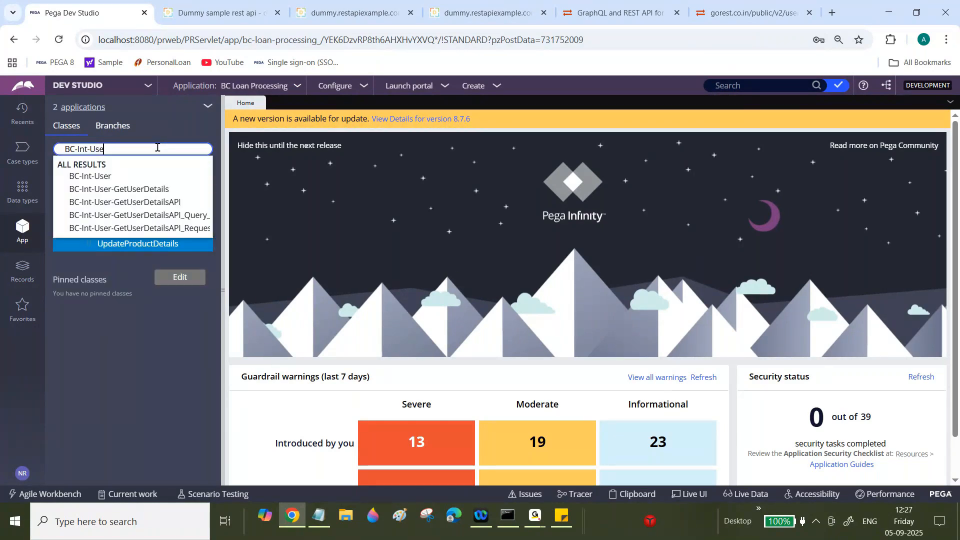
pyautogui.write('r')
pyautogui.press('Return')
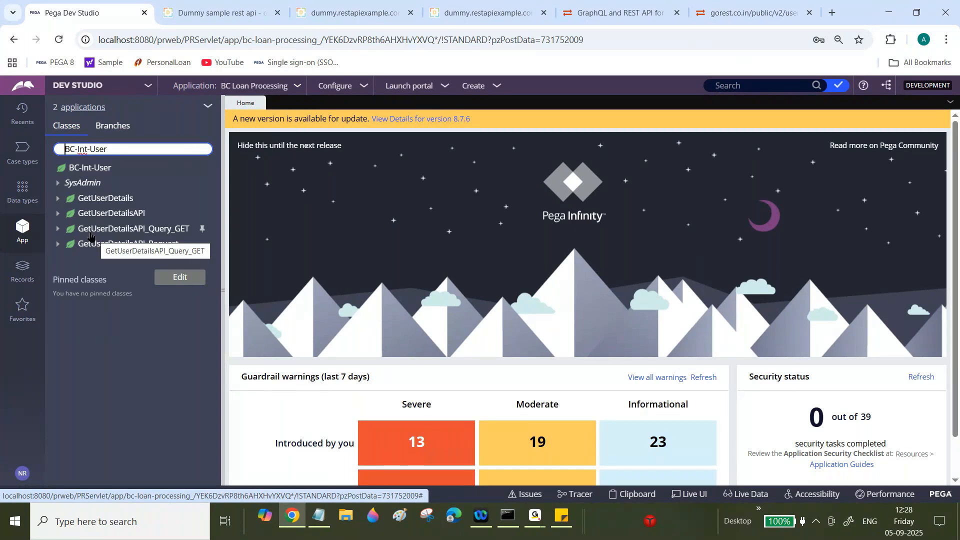
pyautogui.click(58, 201)
pyautogui.click(68, 214)
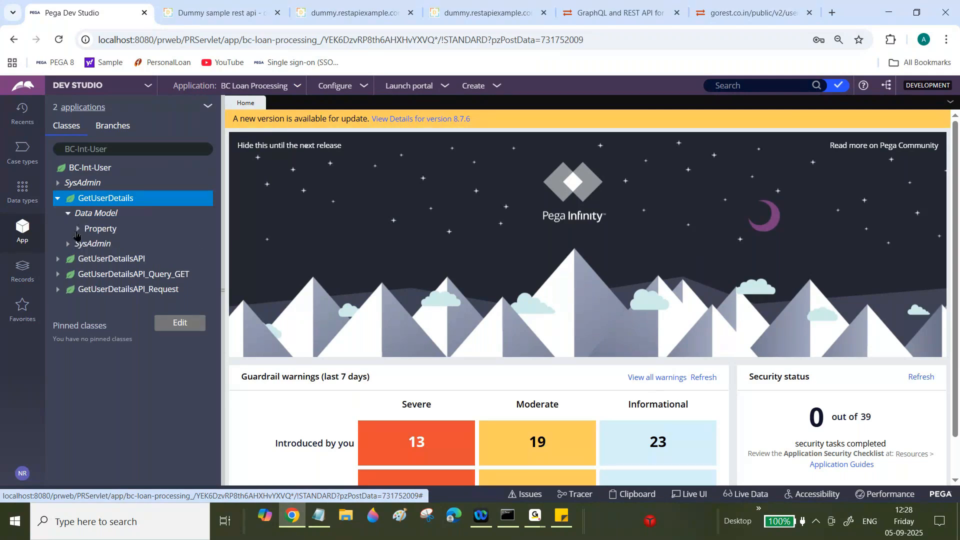
pyautogui.click(77, 230)
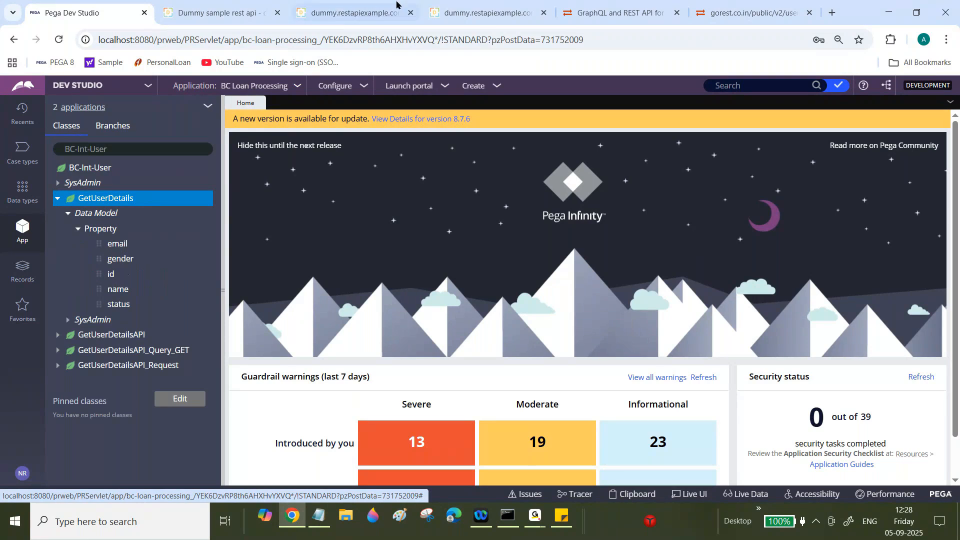
# - Check the gorest users JSON, then open the GetUserDetails Connect REST rule under GetUserDetailsAPI
pyautogui.click(750, 10)
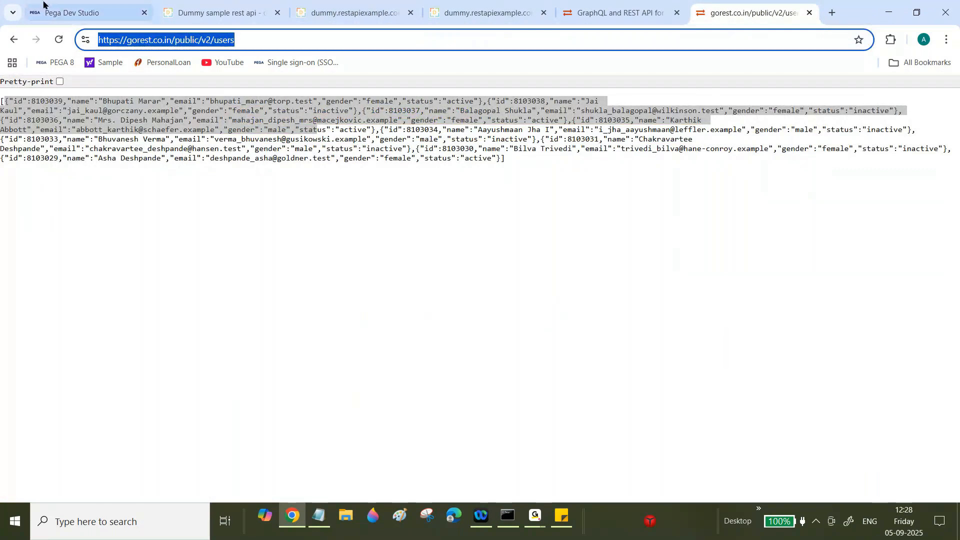
pyautogui.click(85, 13)
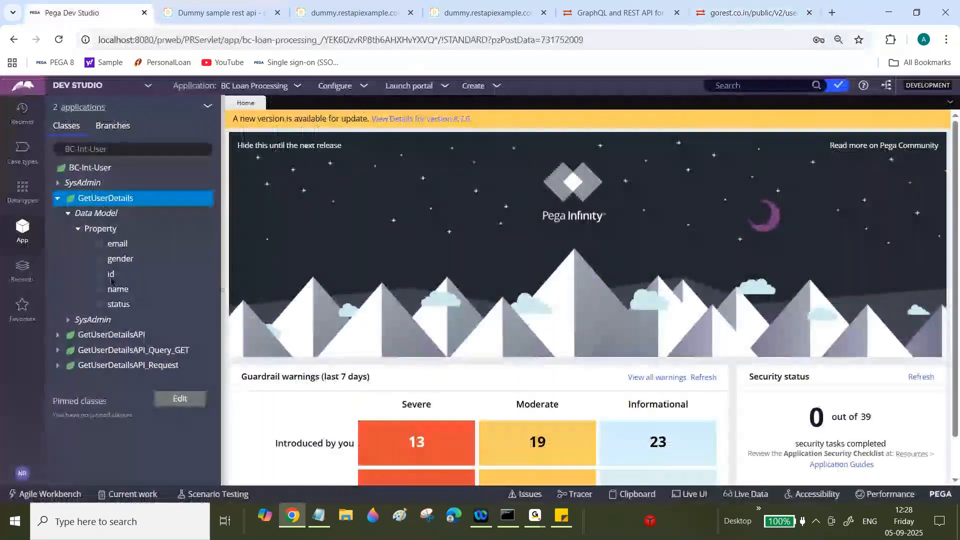
pyautogui.click(57, 334)
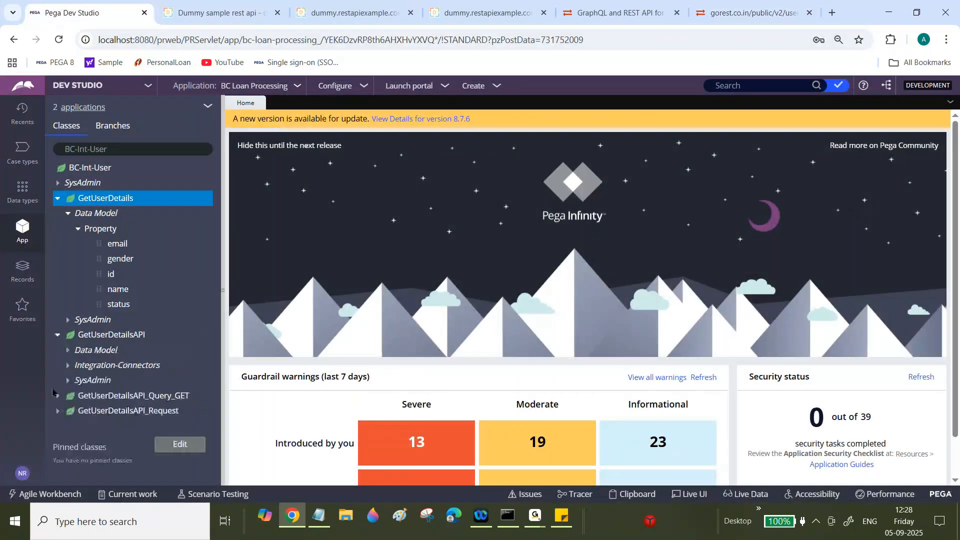
pyautogui.click(68, 365)
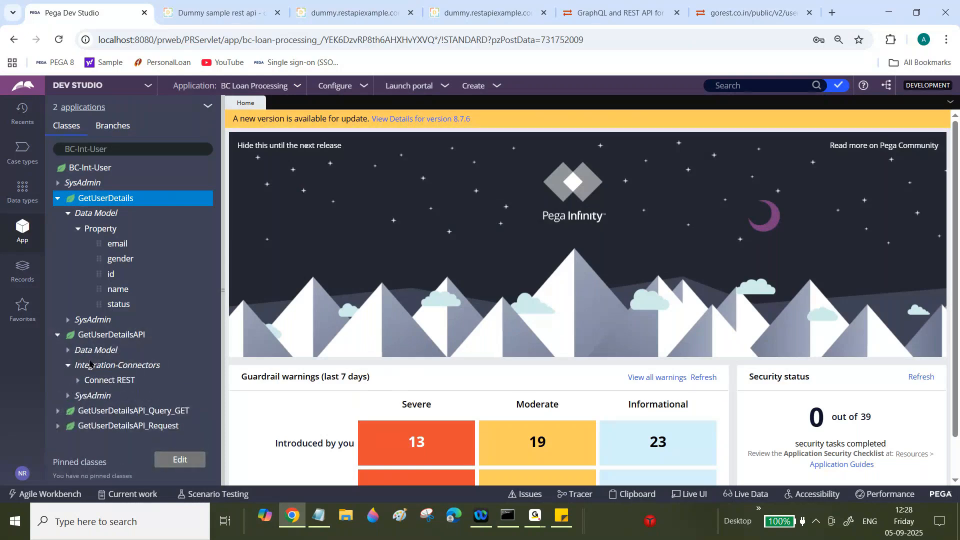
pyautogui.click(77, 380)
pyautogui.click(136, 396)
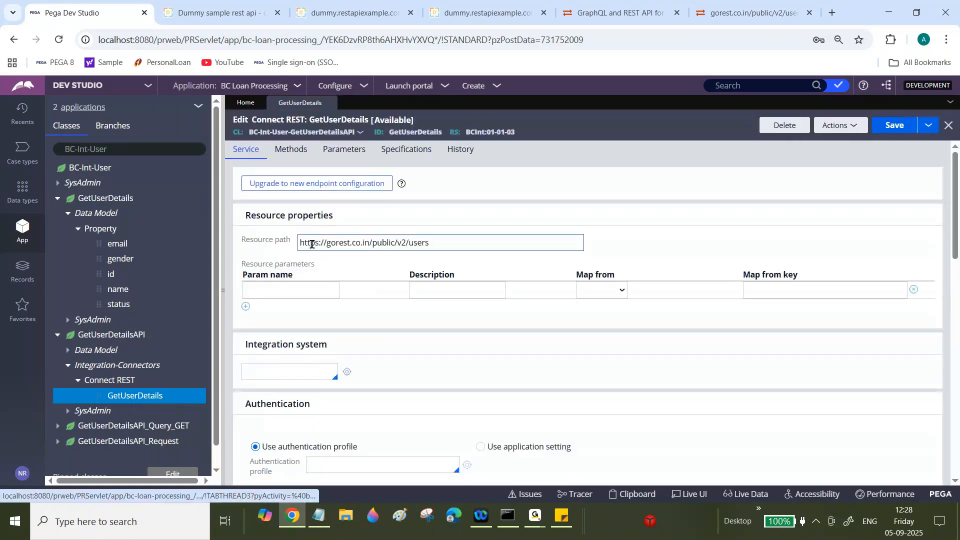
pyautogui.tripleClick(328, 242)
pyautogui.moveTo(955, 212); pyautogui.dragTo(957, 262)
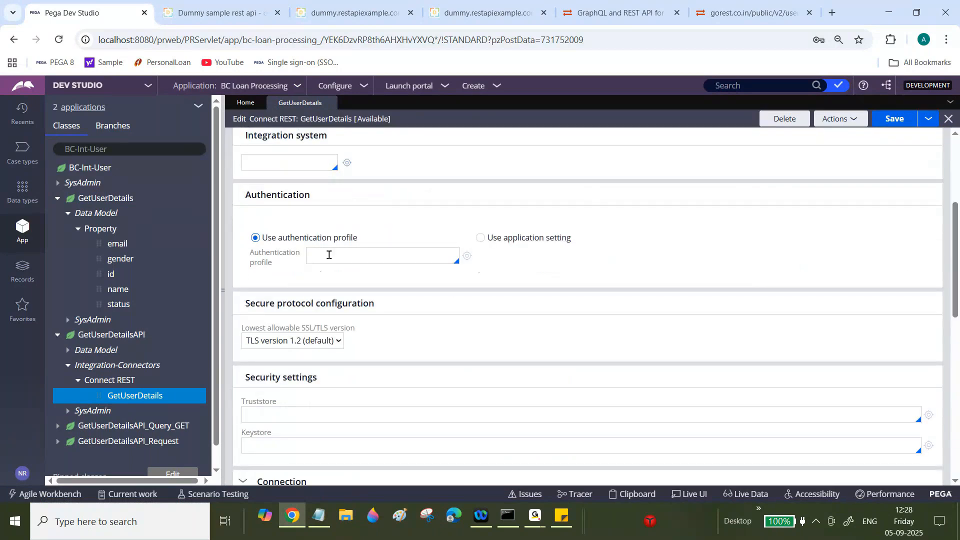
pyautogui.click(329, 255)
pyautogui.moveTo(246, 402); pyautogui.dragTo(278, 435)
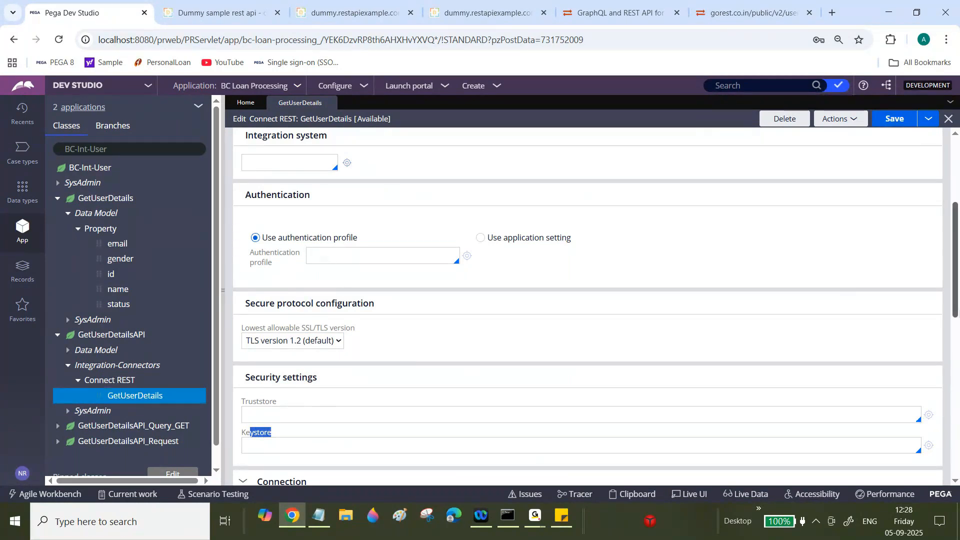
pyautogui.moveTo(956, 310); pyautogui.dragTo(958, 427)
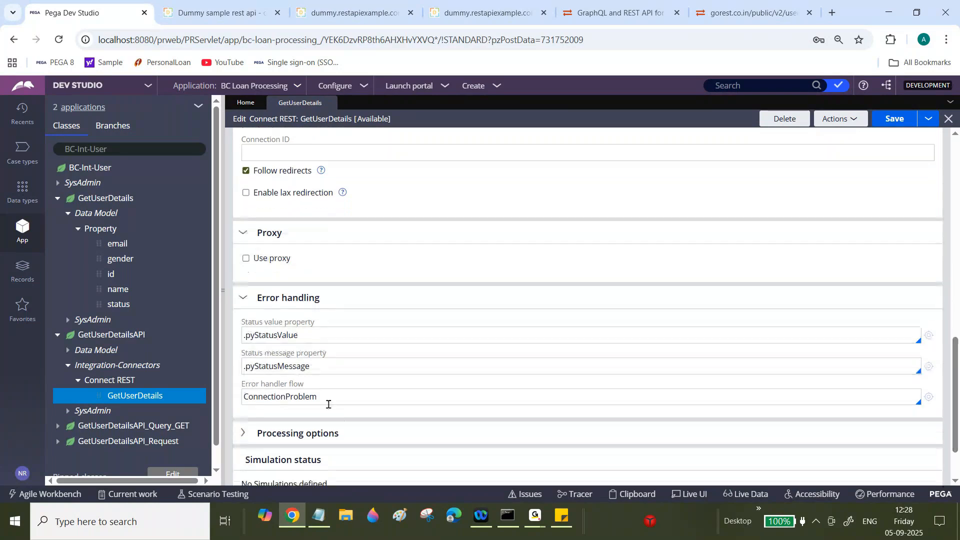
pyautogui.doubleClick(309, 391)
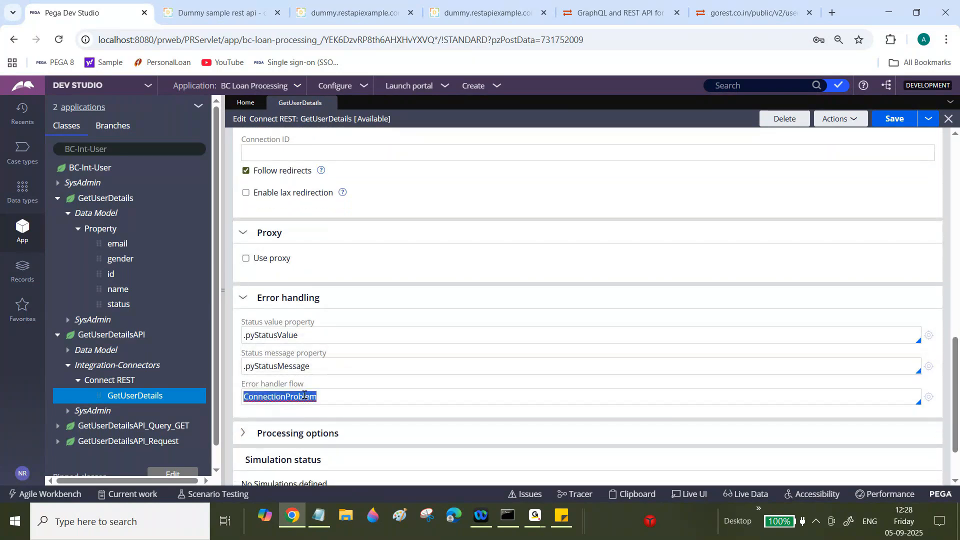
pyautogui.moveTo(959, 412); pyautogui.dragTo(956, 204)
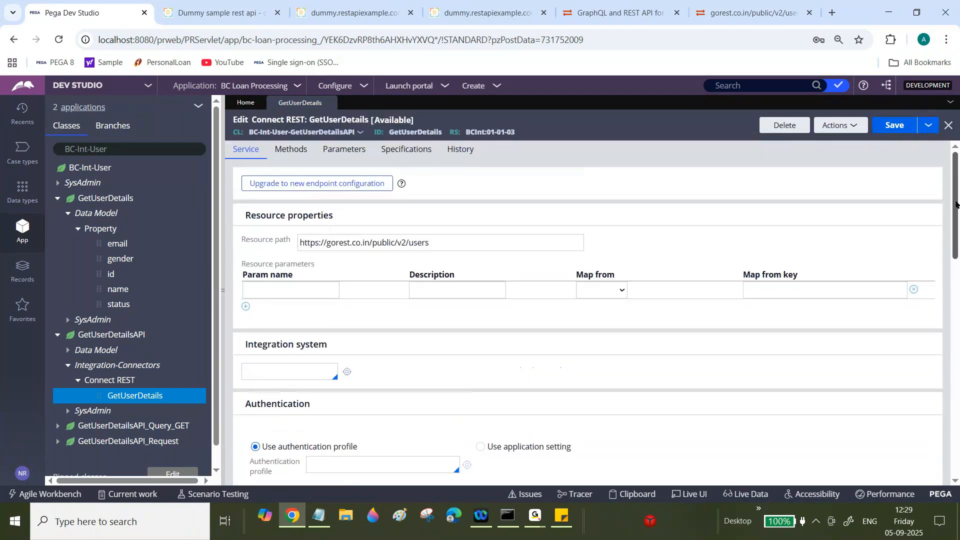
# - View the connector's Get method response mapping into .response_GET
pyautogui.click(291, 149)
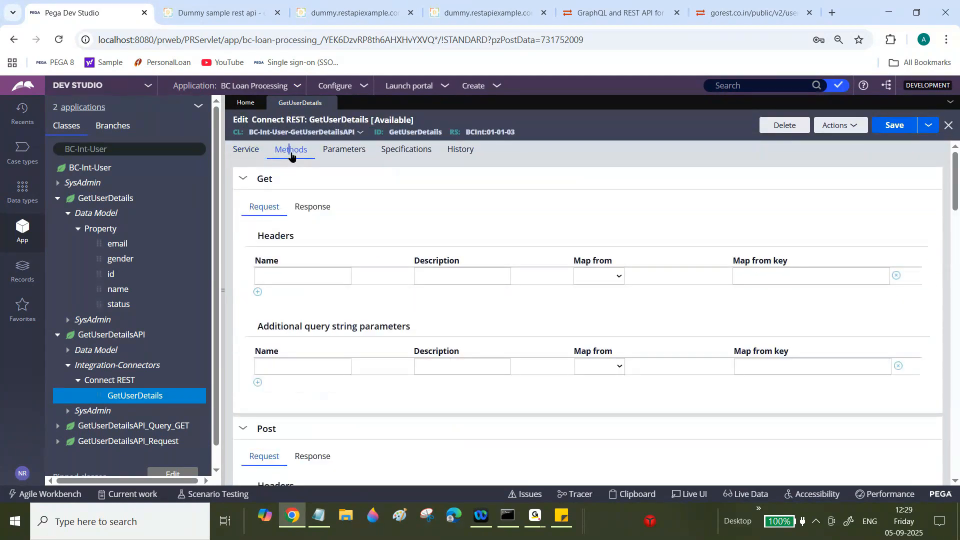
pyautogui.moveTo(957, 173)
pyautogui.mouseDown()
pyautogui.moveTo(957, 312)
pyautogui.moveTo(957, 155)
pyautogui.mouseUp()
pyautogui.click(319, 211)
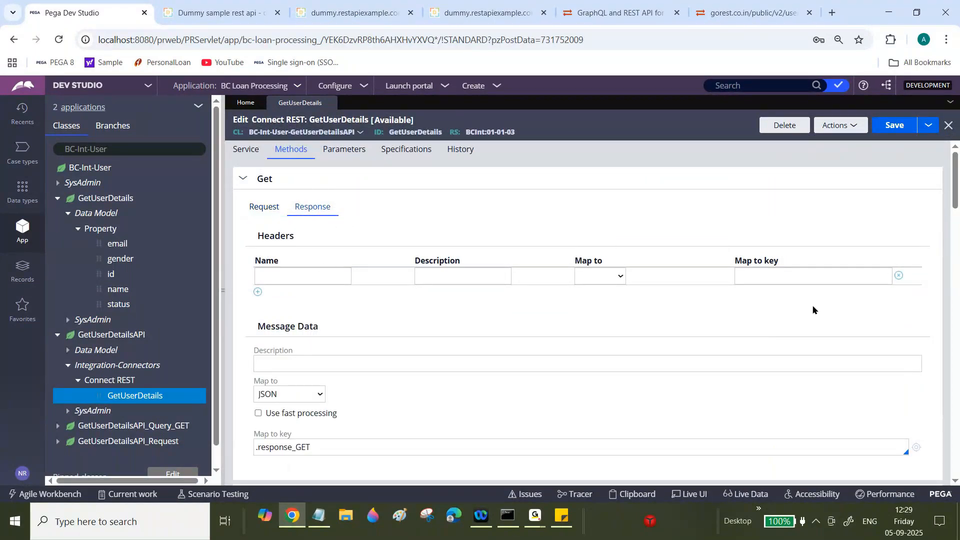
pyautogui.scroll(-4, 956, 201)
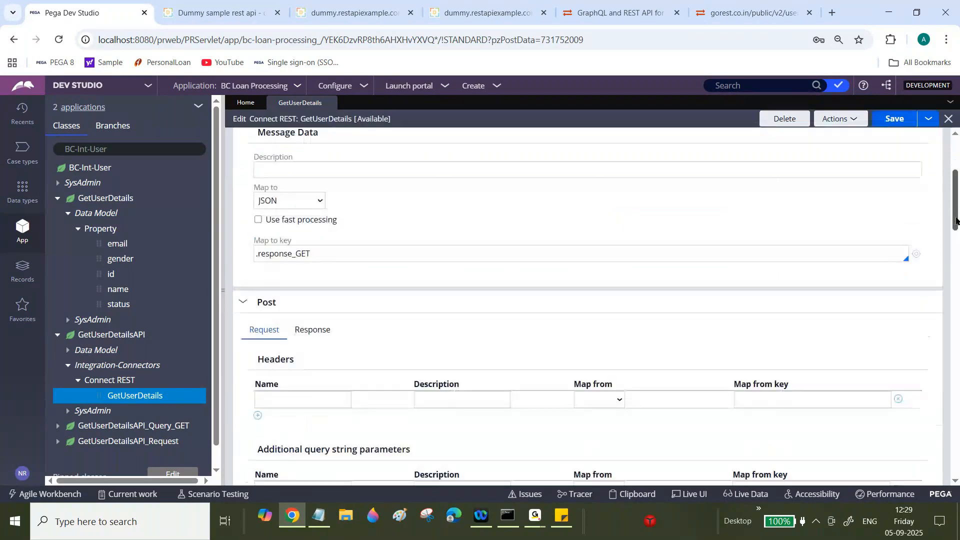
pyautogui.click(295, 253)
pyautogui.hotkey('ctrl', 'a')
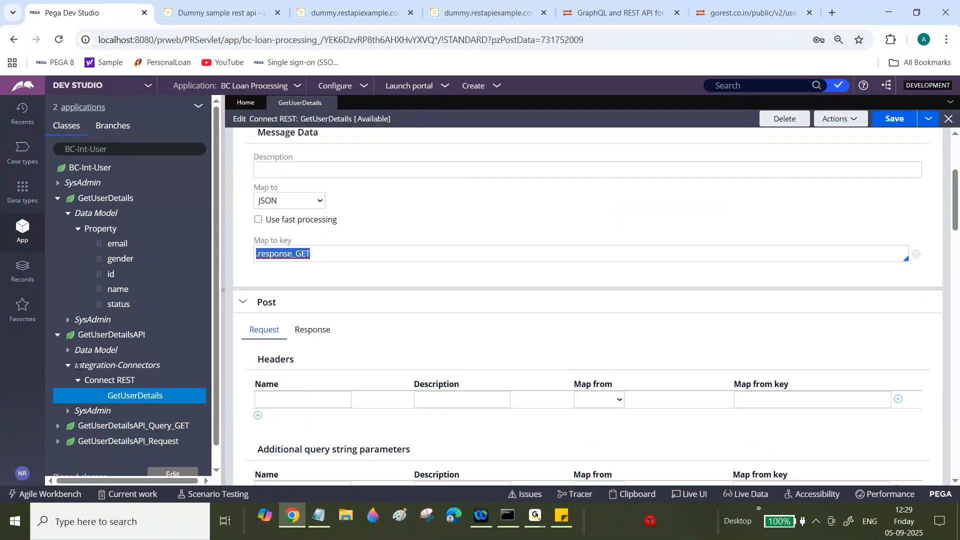
# - Expand GetUserDetailsAPI's response_GET and request properties in the App explorer
pyautogui.click(68, 350)
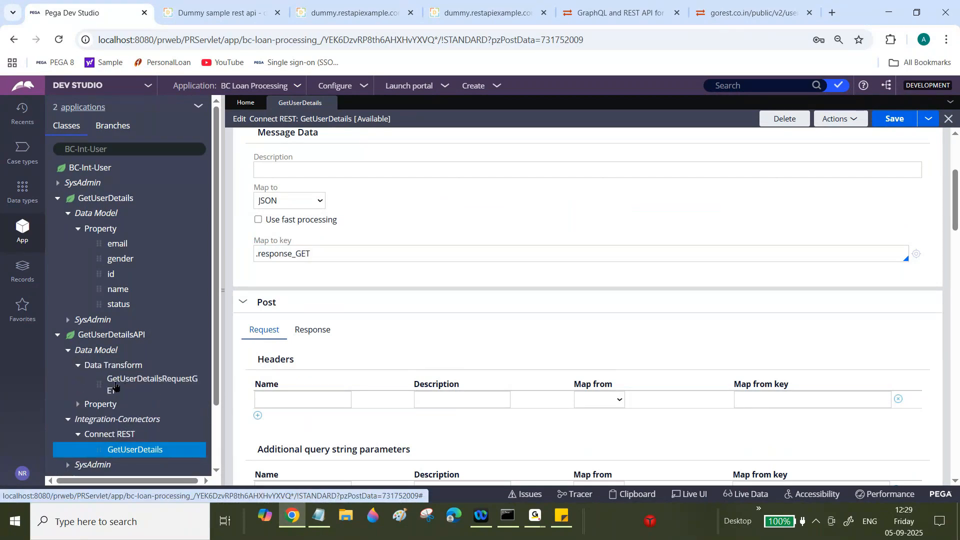
pyautogui.click(78, 405)
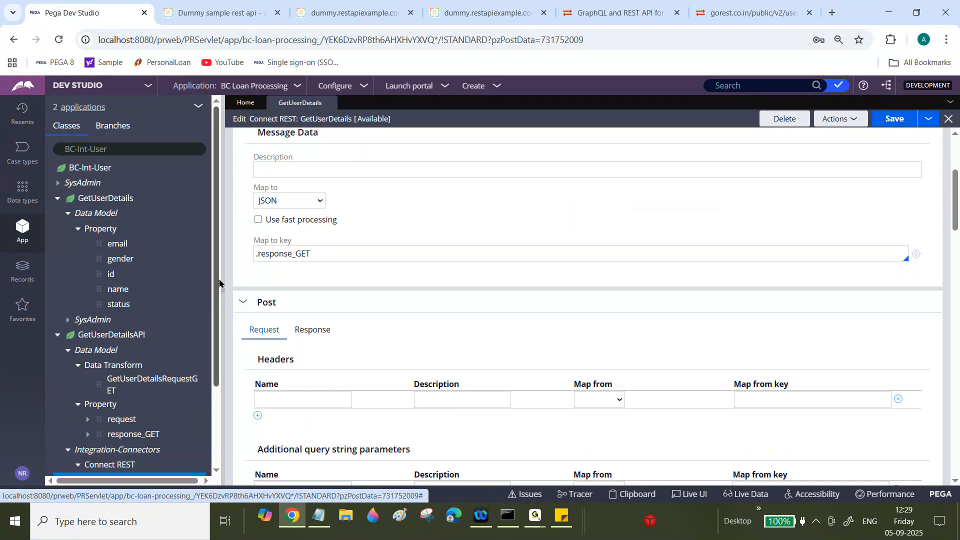
pyautogui.moveTo(218, 284); pyautogui.dragTo(213, 316)
pyautogui.click(88, 390)
pyautogui.scroll(-1, 128, 374)
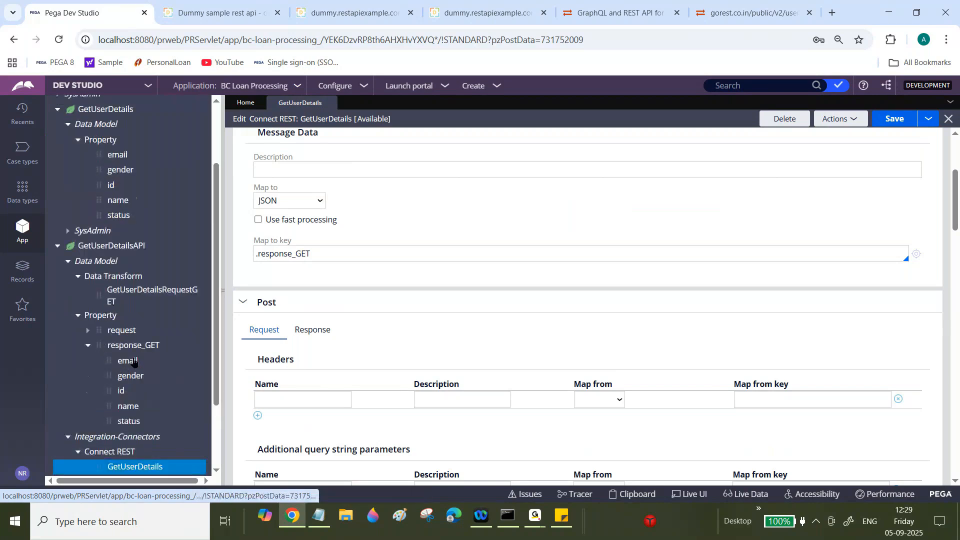
pyautogui.click(88, 332)
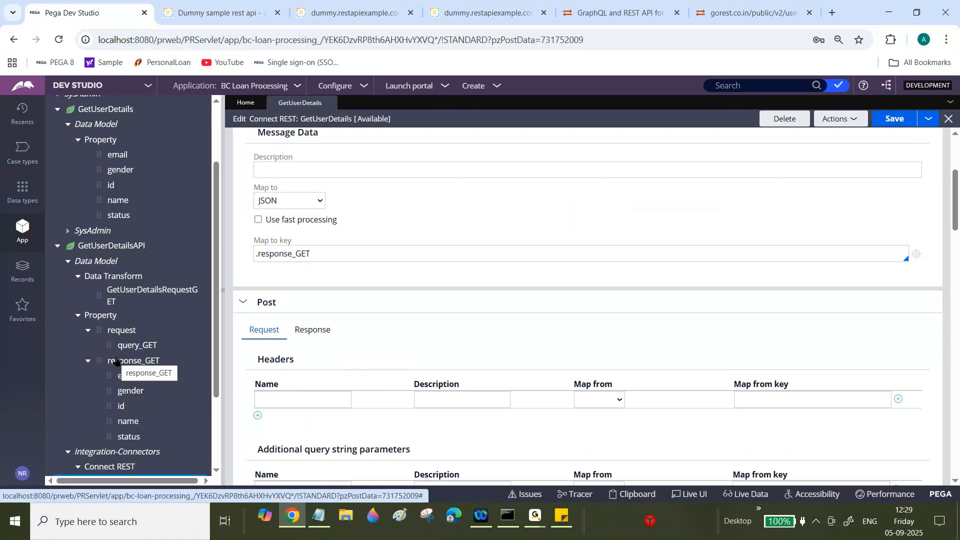
pyautogui.scroll(3, 110, 225)
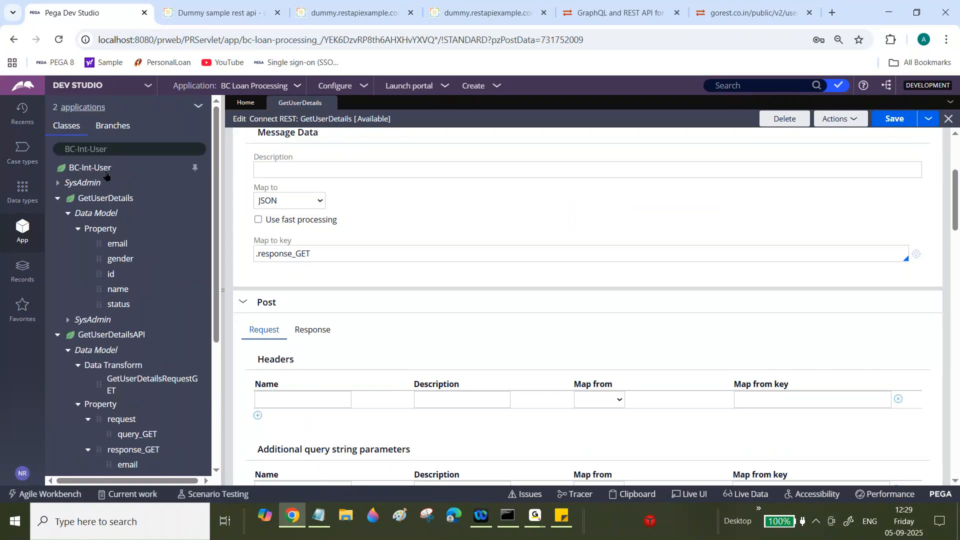
# - Search class BC-Data-User, list its properties, and open the D_GetUserDetails data page
pyautogui.click(117, 147)
pyautogui.press('BackSpace')
pyautogui.press('BackSpace')
pyautogui.press('BackSpace')
pyautogui.press('BackSpace')
pyautogui.press('BackSpace')
pyautogui.press('BackSpace')
pyautogui.press('BackSpace')
pyautogui.press('BackSpace')
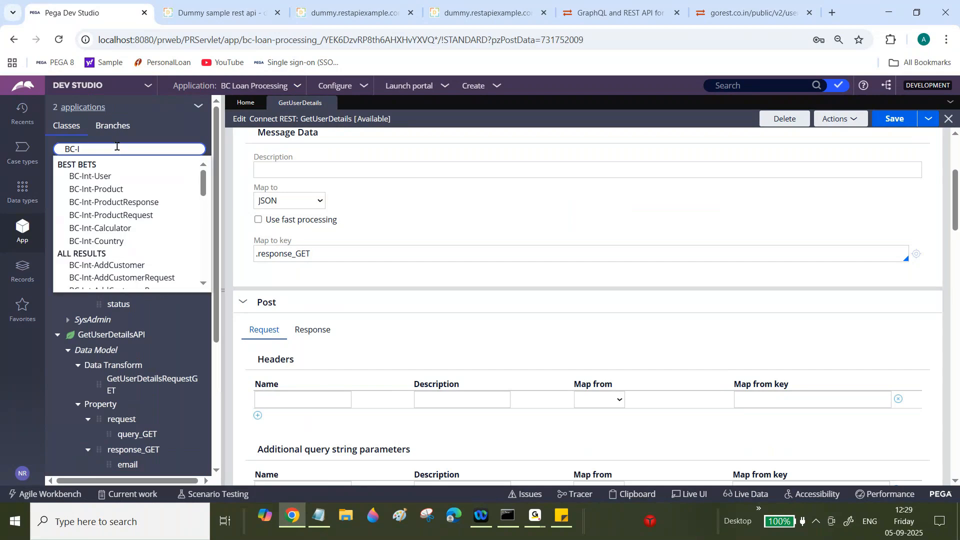
pyautogui.write('Data0')
pyautogui.press('BackSpace')
pyautogui.write('-Us')
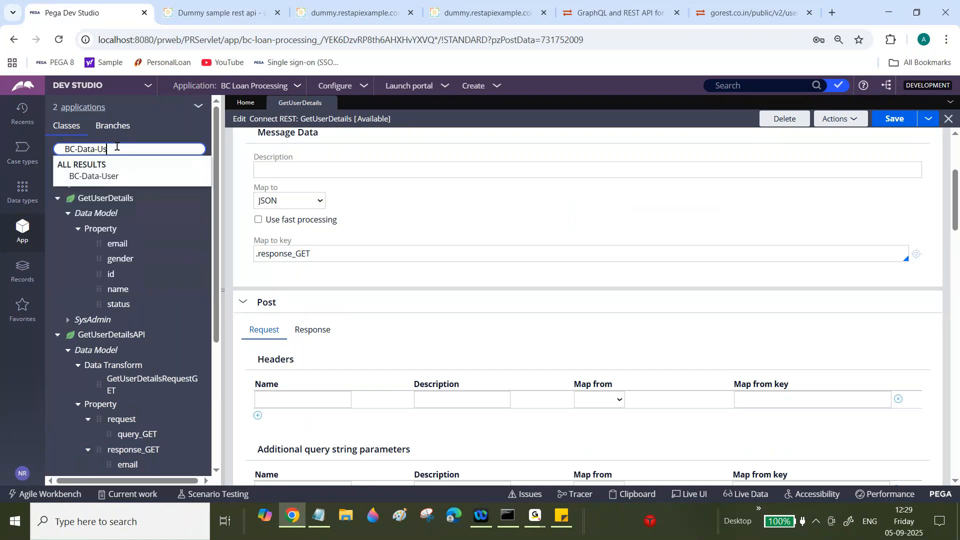
pyautogui.click(115, 180)
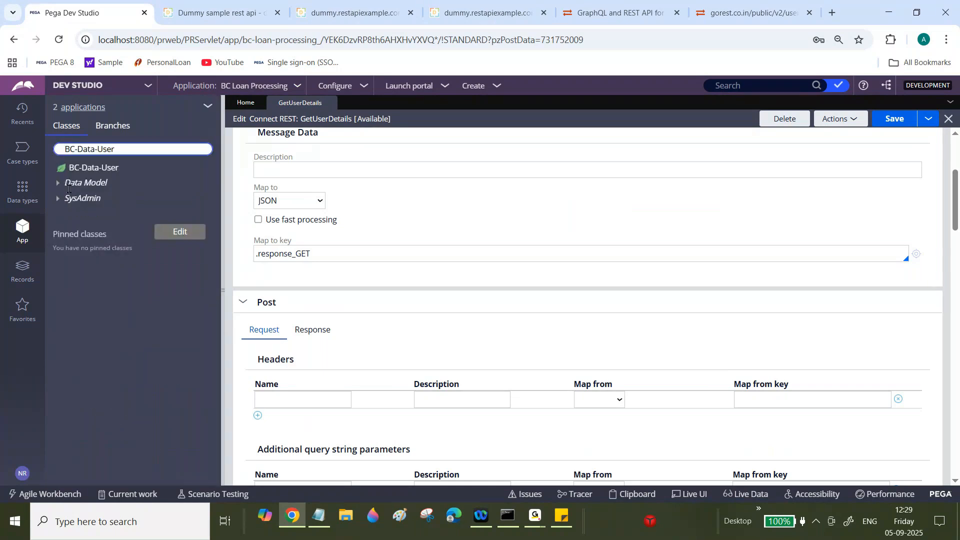
pyautogui.click(69, 185)
pyautogui.click(69, 214)
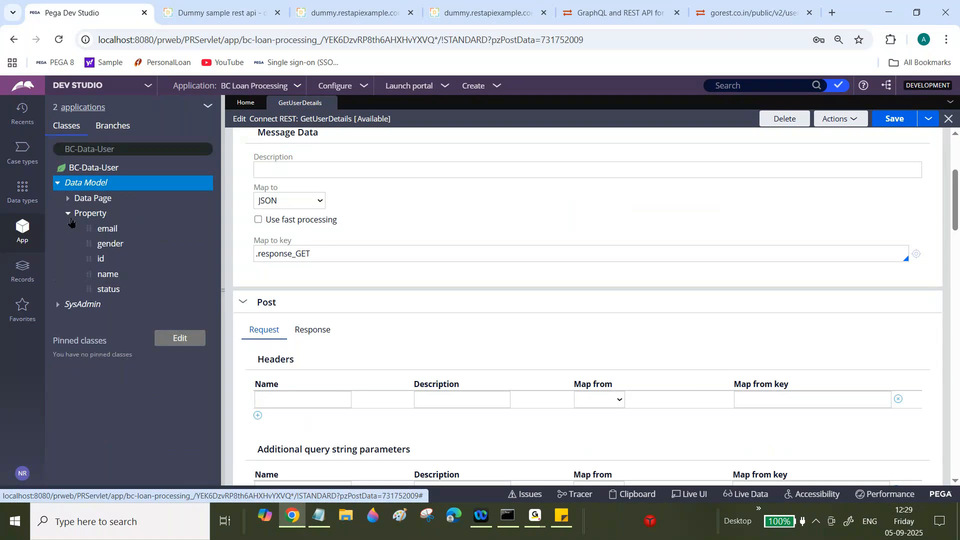
pyautogui.click(68, 198)
pyautogui.click(127, 214)
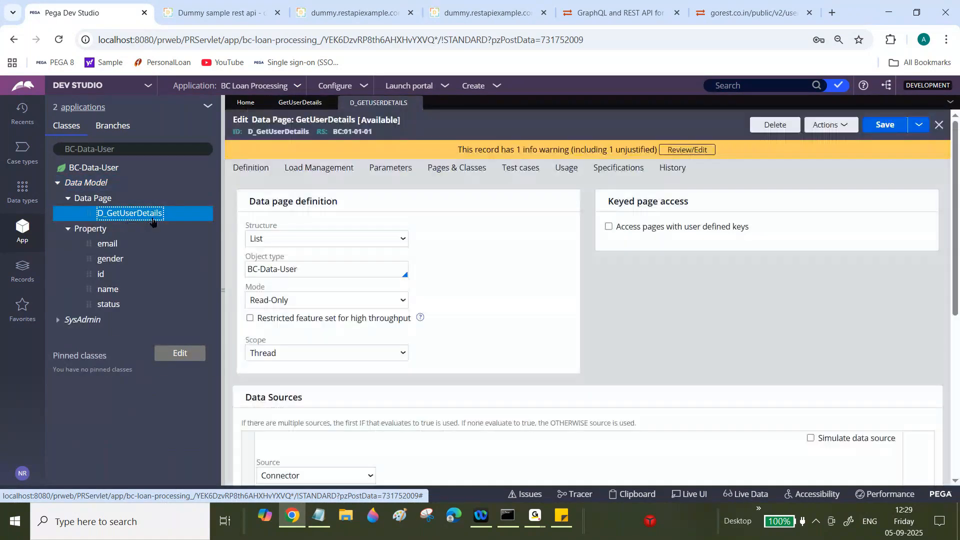
# - From D_GetUserDetails Data Sources, open the request data transform GetUserDetailsRequestGET
pyautogui.moveTo(955, 216); pyautogui.dragTo(956, 277)
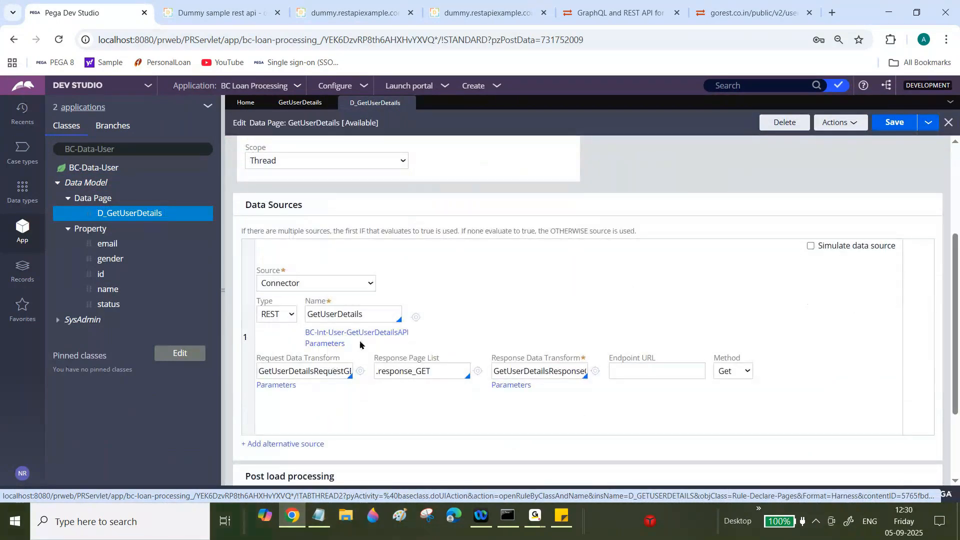
pyautogui.click(385, 332)
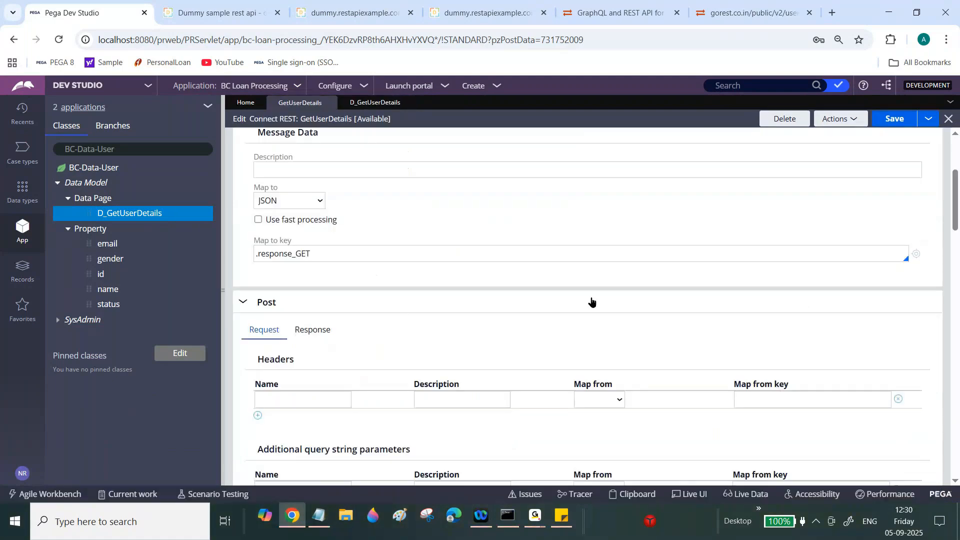
pyautogui.click(373, 105)
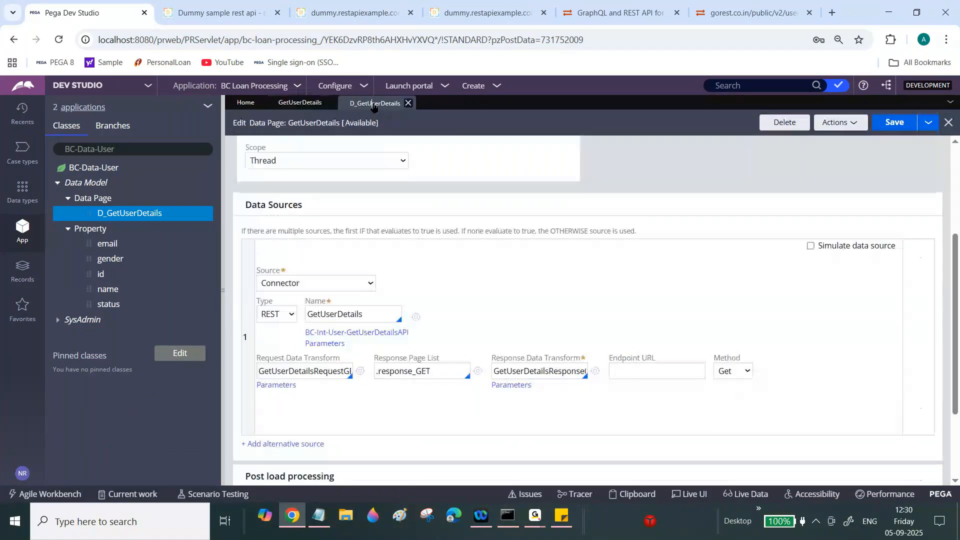
pyautogui.click(223, 252)
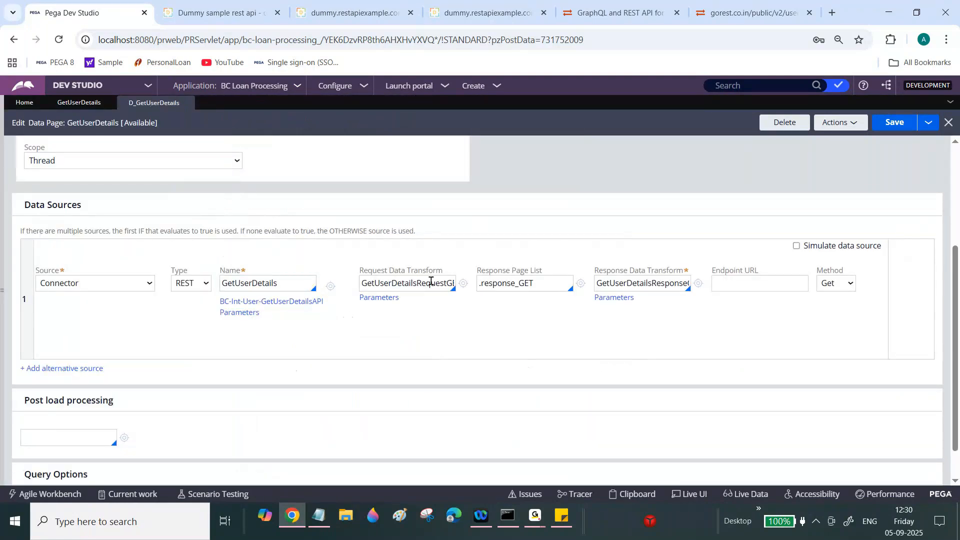
pyautogui.click(462, 283)
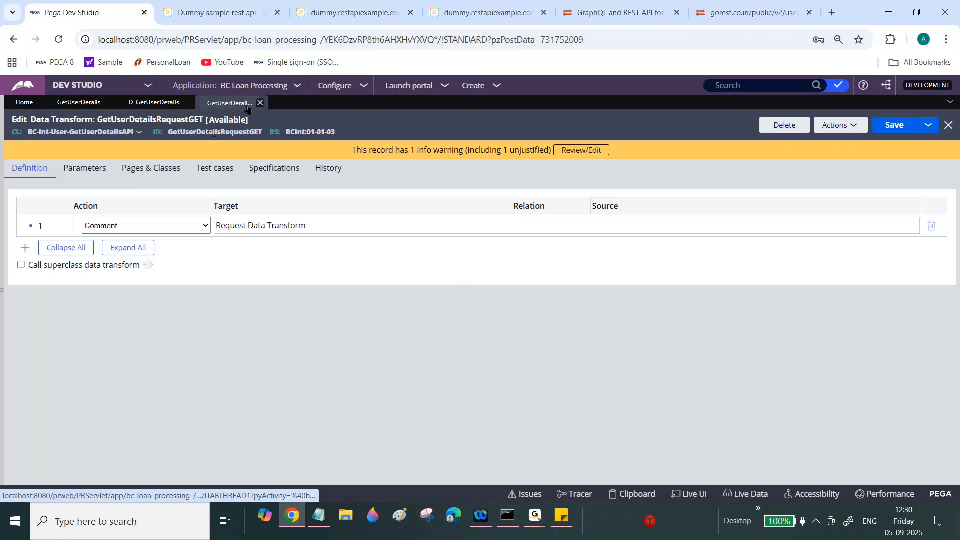
# - Open GetUserDetailsResponseGET and review the DataSource and Primary.pxResults page classes
pyautogui.click(260, 103)
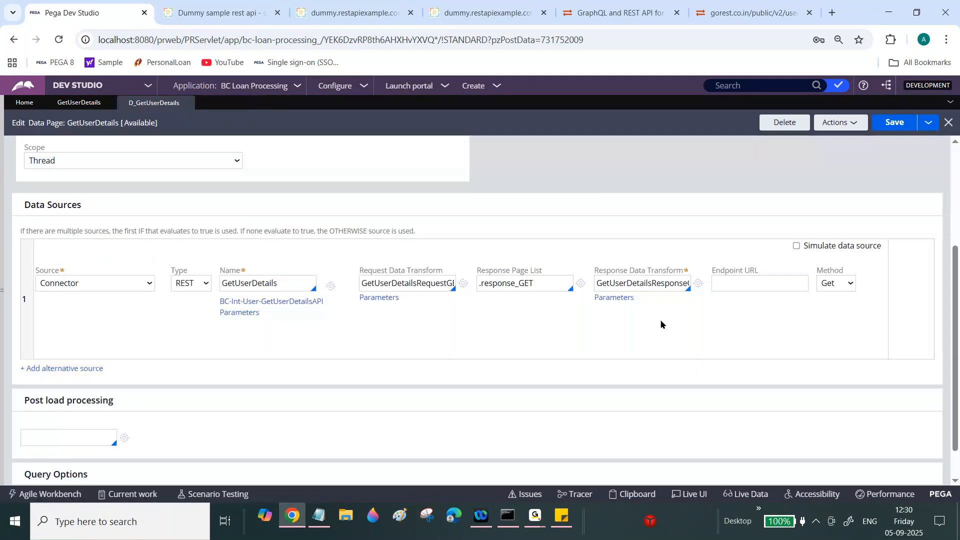
pyautogui.click(698, 283)
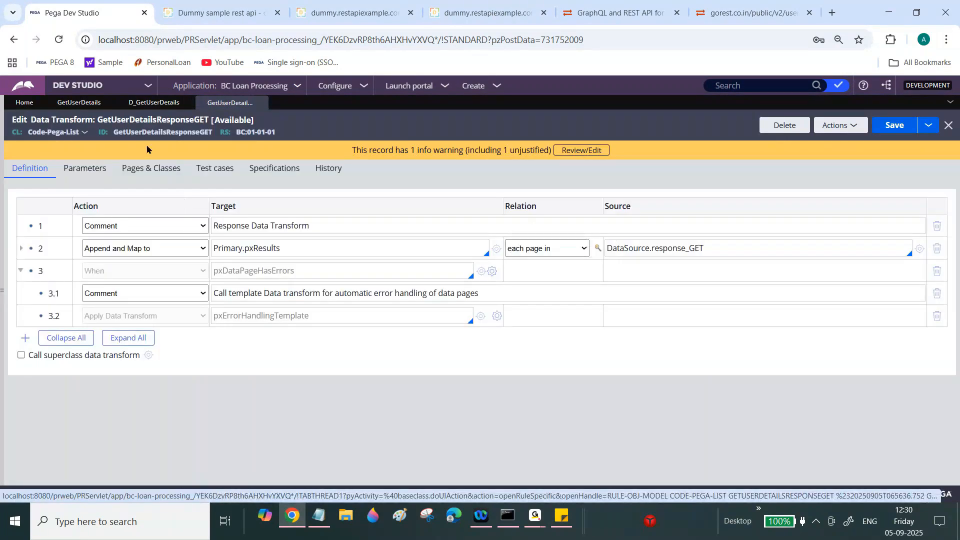
pyautogui.click(151, 168)
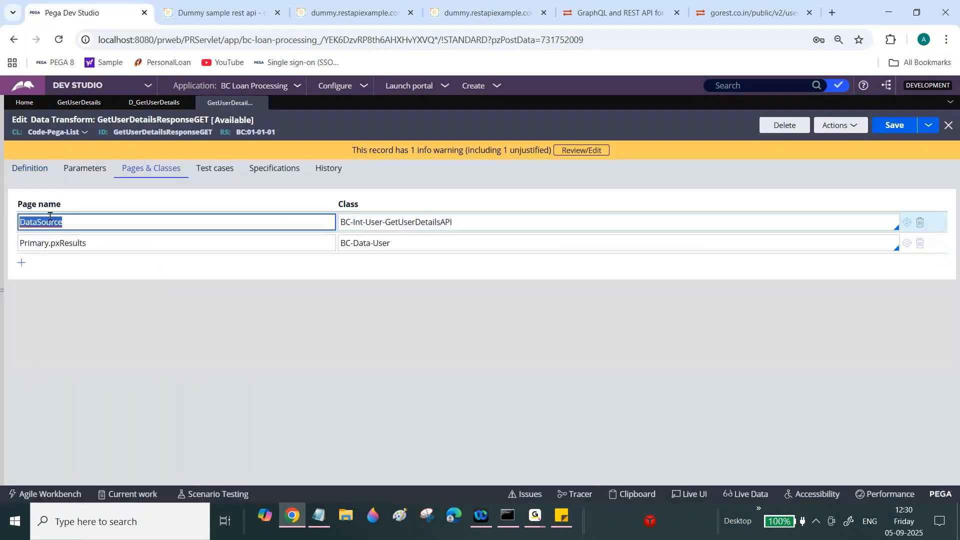
pyautogui.tripleClick(400, 223)
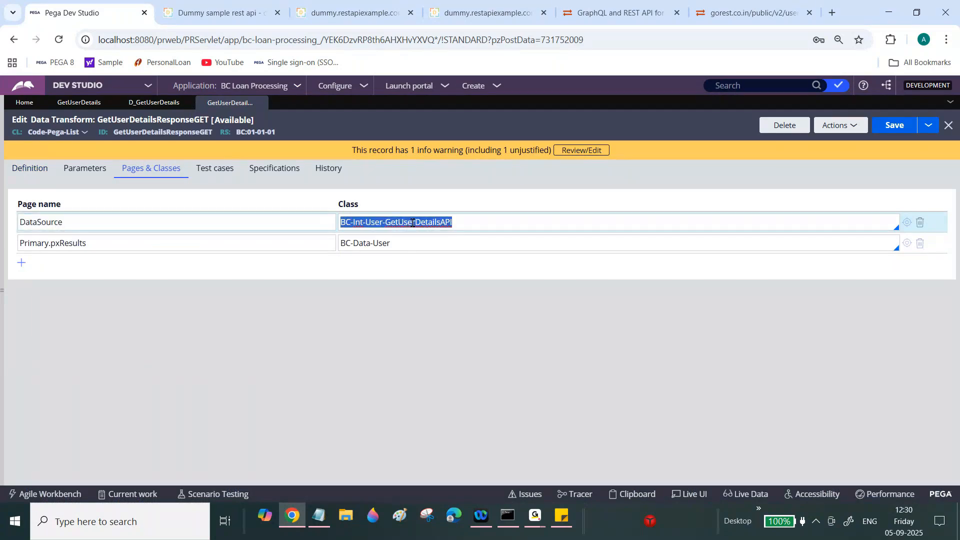
pyautogui.doubleClick(411, 223)
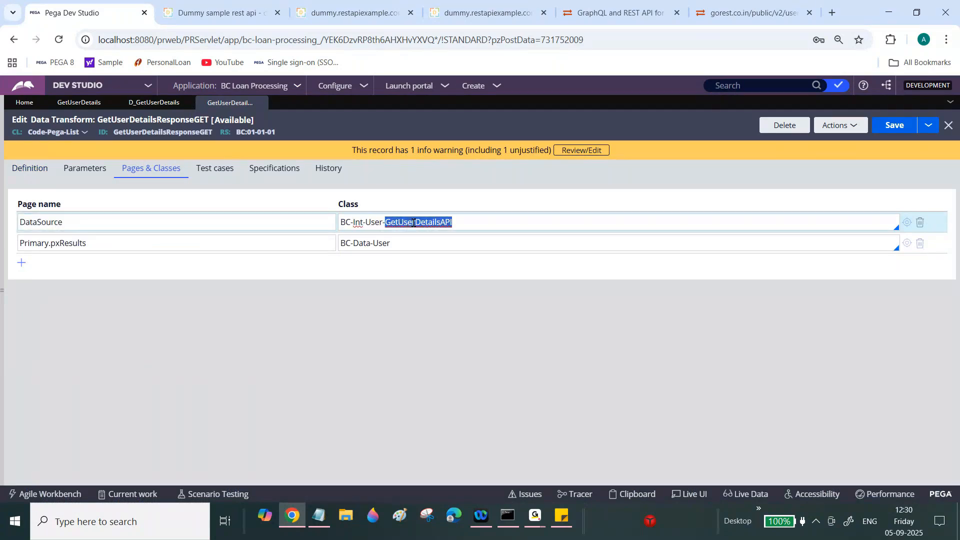
pyautogui.doubleClick(63, 223)
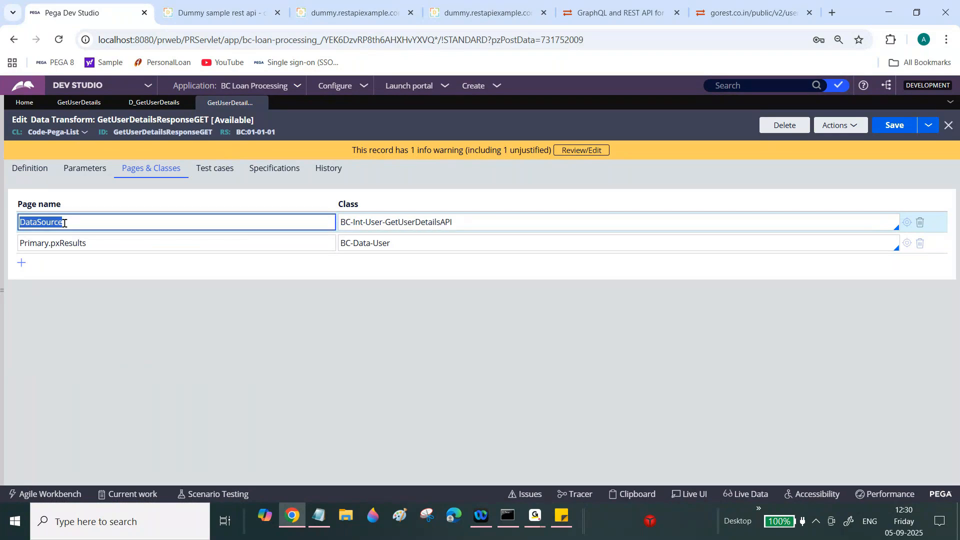
pyautogui.click(35, 242)
pyautogui.doubleClick(35, 242)
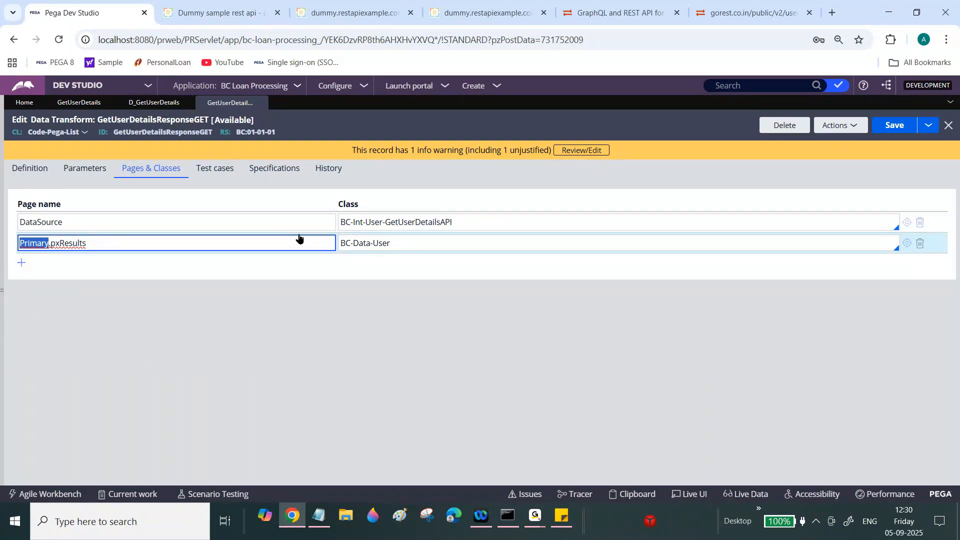
pyautogui.press('Tab')
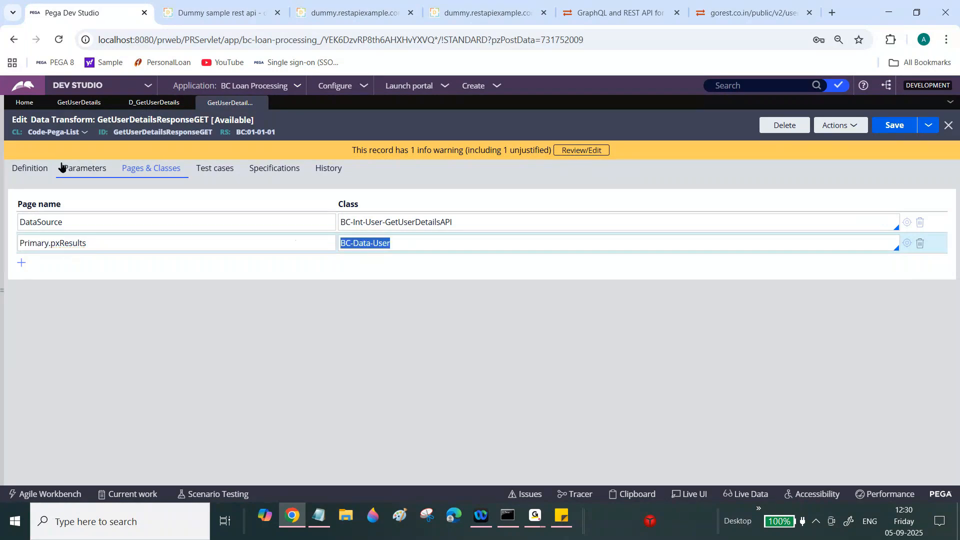
# - Compare the definition's DataSource source with the DataSource page's GetUserDetailsAPI class
pyautogui.click(38, 168)
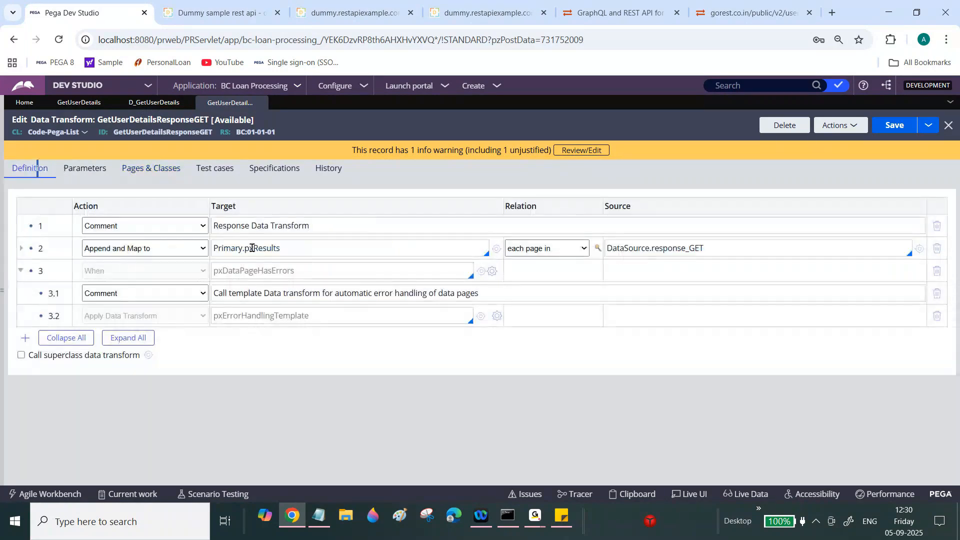
pyautogui.doubleClick(625, 249)
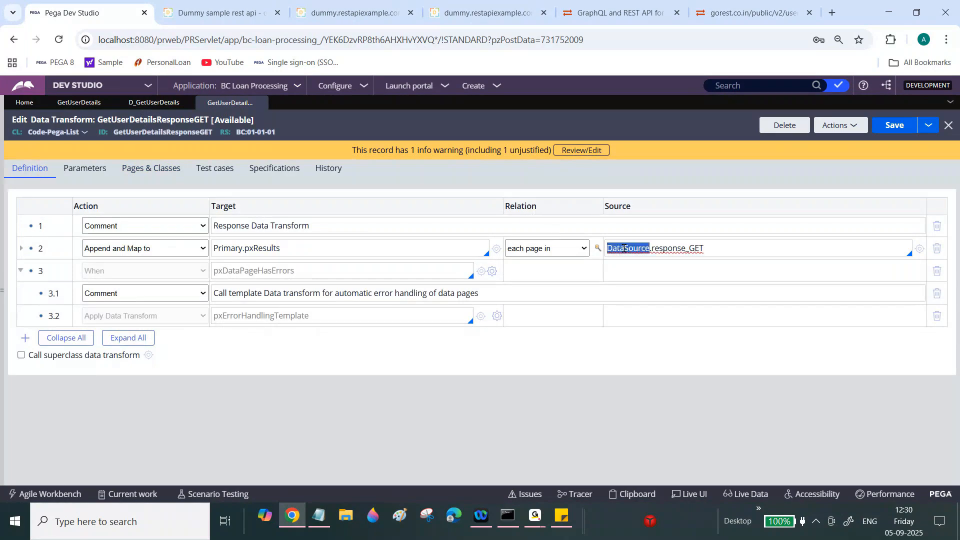
pyautogui.click(133, 168)
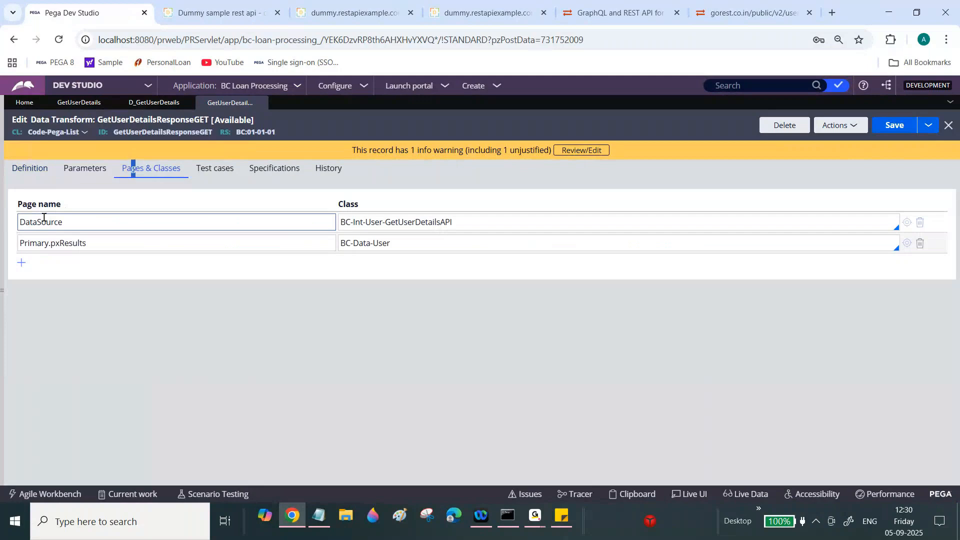
pyautogui.tripleClick(414, 223)
pyautogui.click(12, 172)
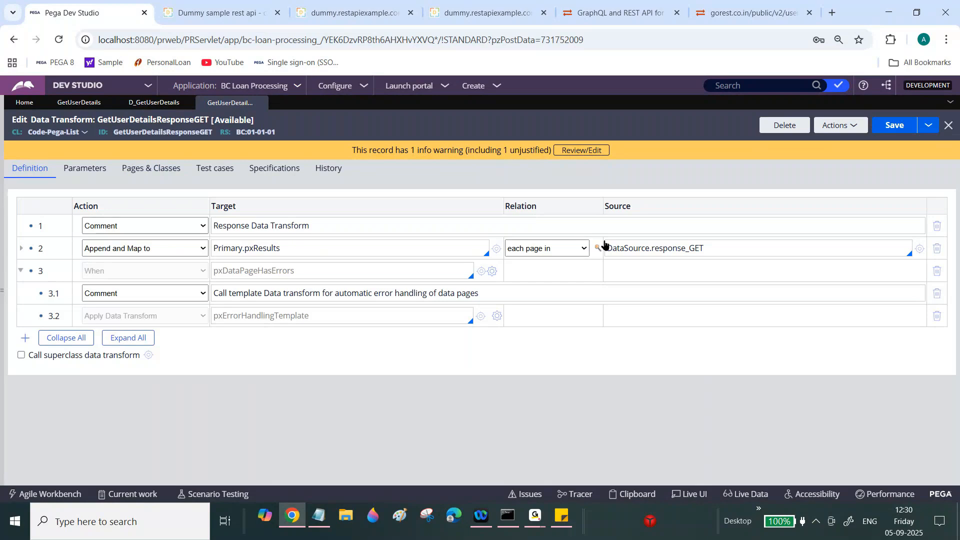
# - Inspect row 2 mapping source DataSource.response_GET into target Primary.pxResults
pyautogui.doubleClick(622, 248)
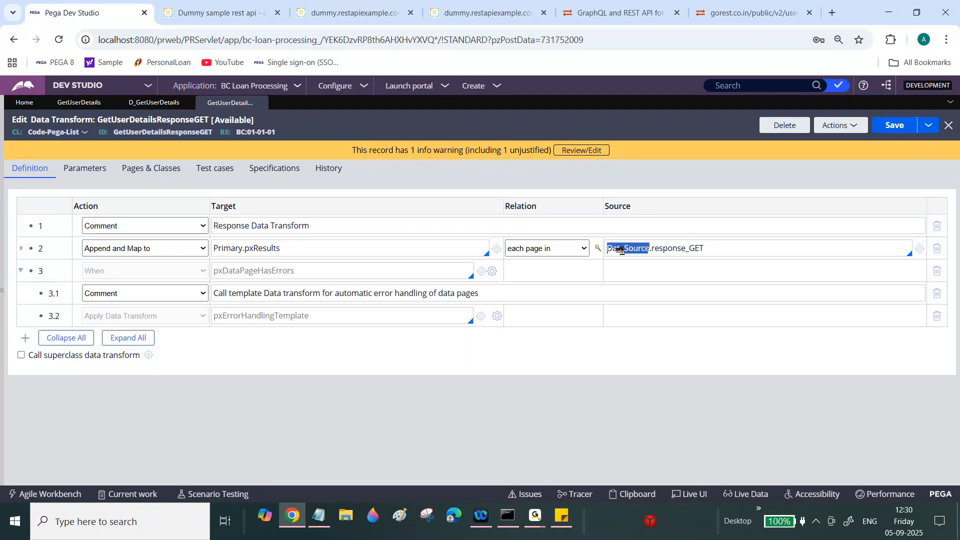
pyautogui.doubleClick(680, 247)
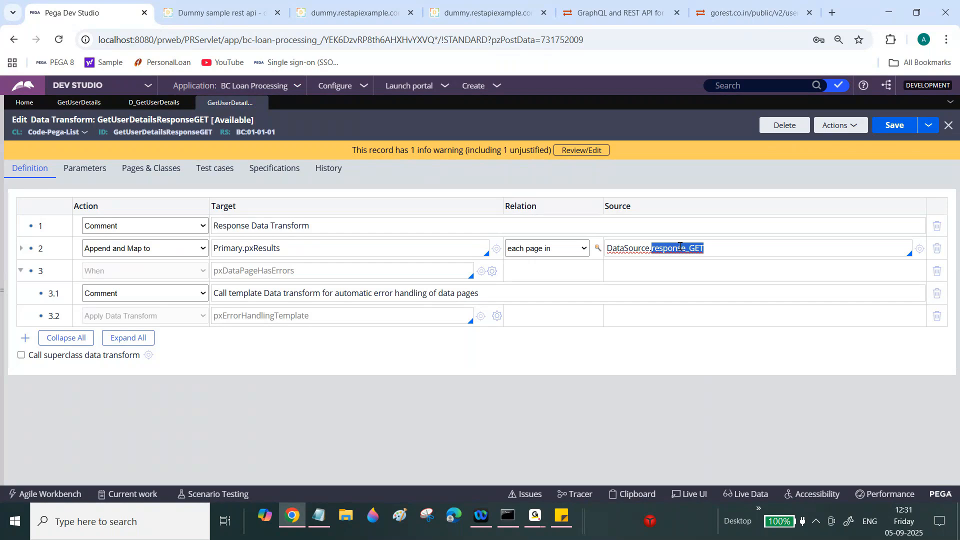
pyautogui.click(679, 246)
pyautogui.doubleClick(618, 247)
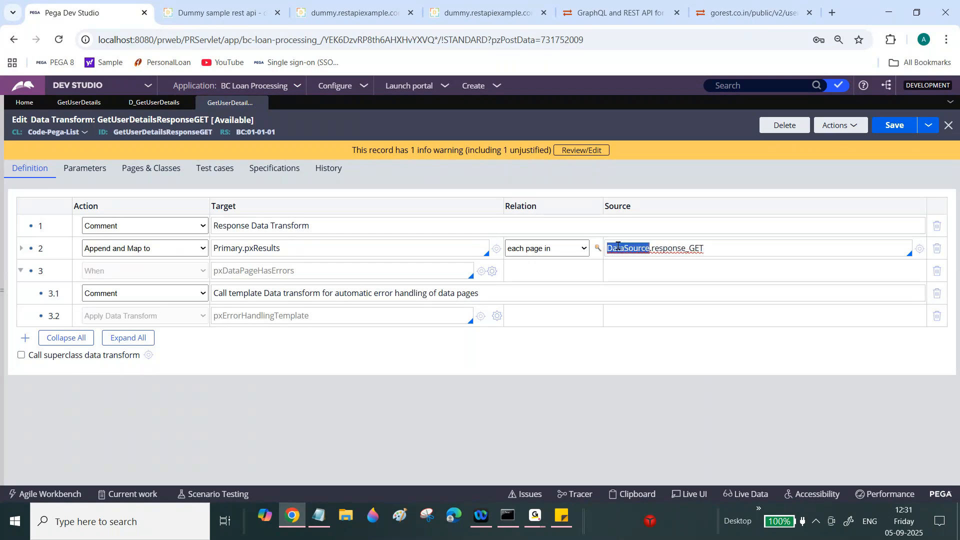
pyautogui.doubleClick(684, 246)
pyautogui.tripleClick(680, 248)
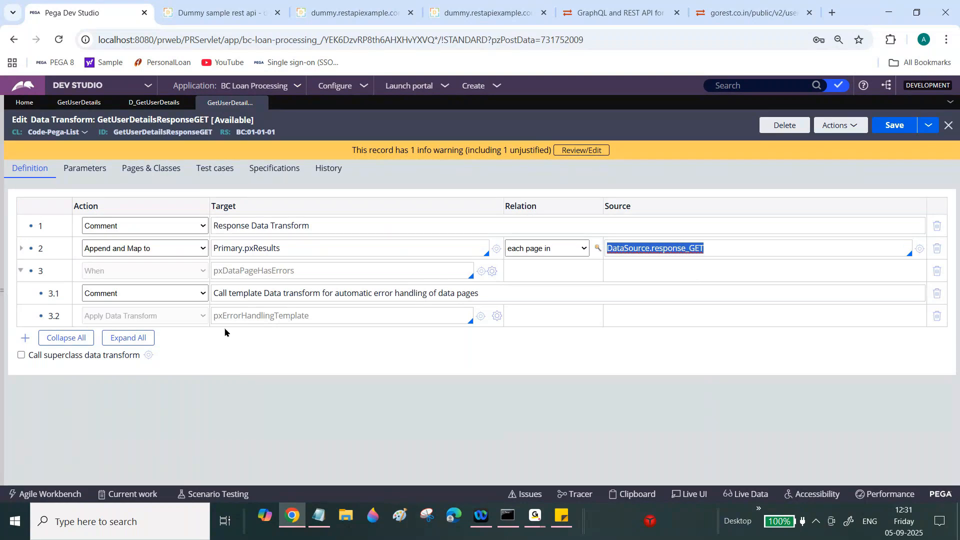
pyautogui.click(244, 248)
pyautogui.doubleClick(244, 248)
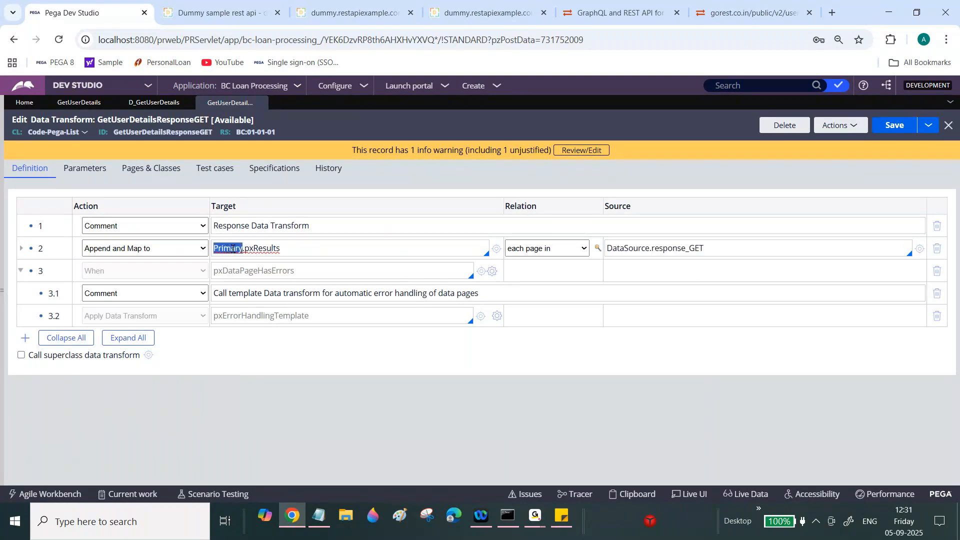
pyautogui.click(247, 248)
pyautogui.doubleClick(250, 247)
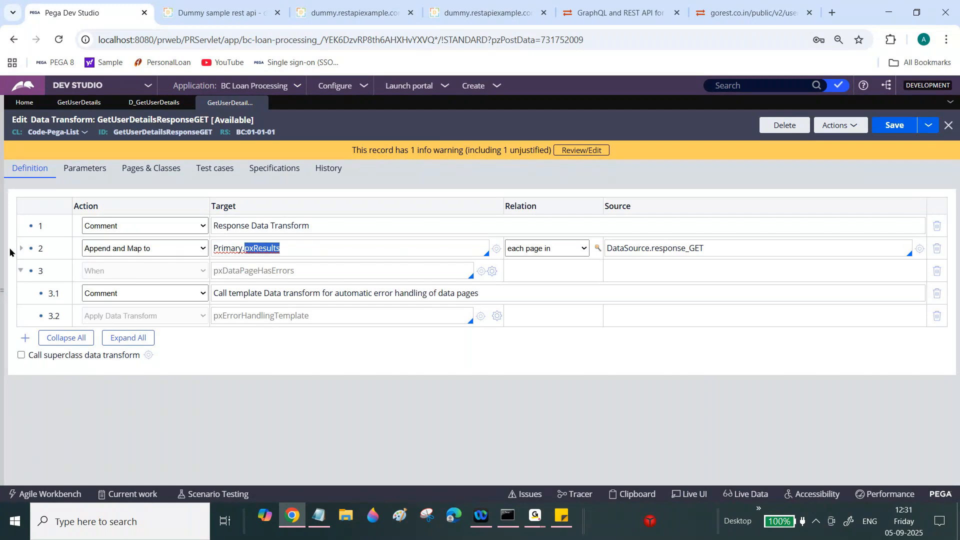
pyautogui.click(26, 250)
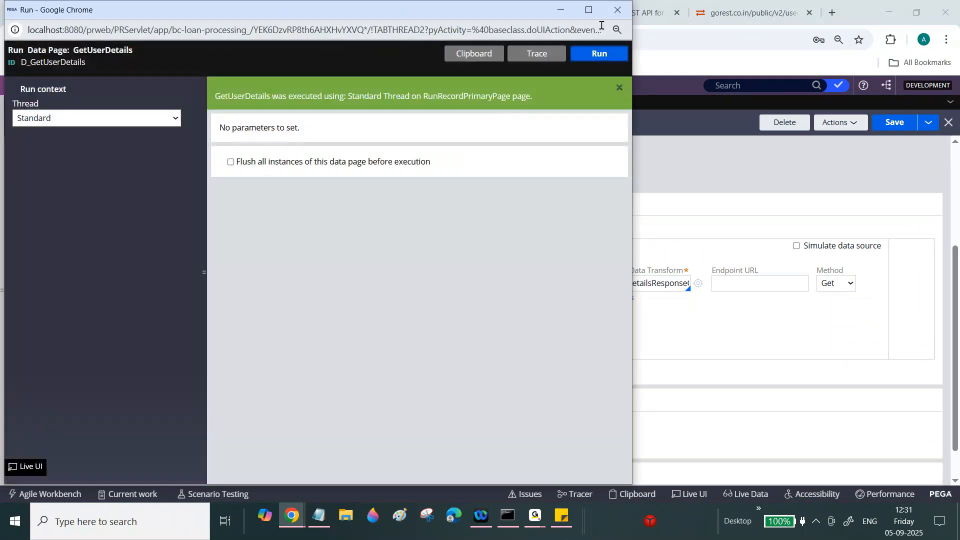
# - Maximize the D_GetUserDetails run window, inspect the ten pxResults records, then close it
pyautogui.click(588, 10)
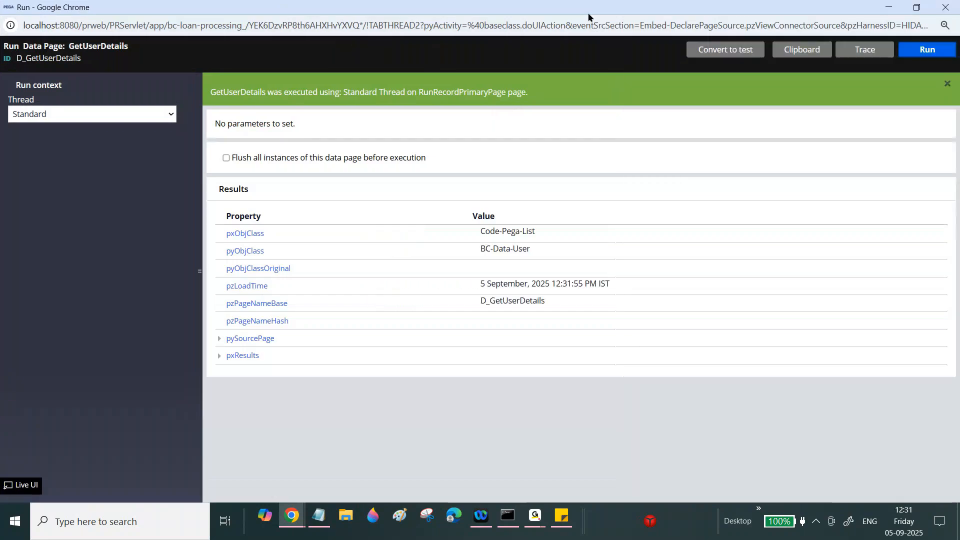
pyautogui.click(219, 358)
pyautogui.scroll(-3, 728, 317)
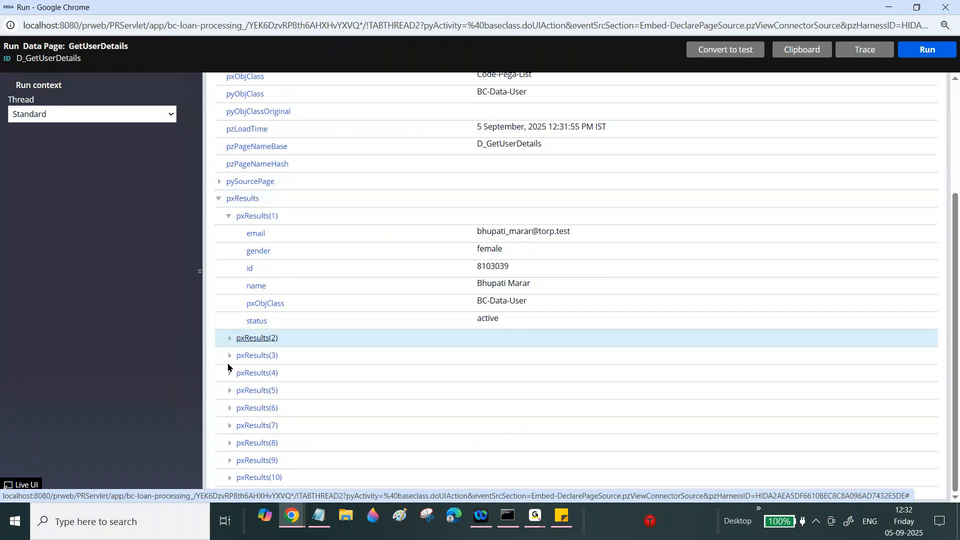
pyautogui.click(228, 340)
pyautogui.scroll(-2, 958, 313)
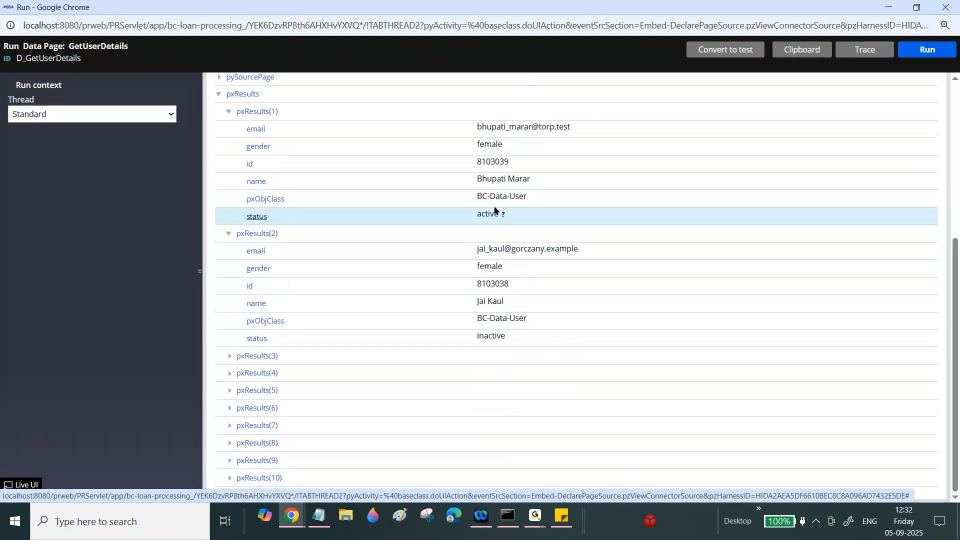
pyautogui.click(946, 8)
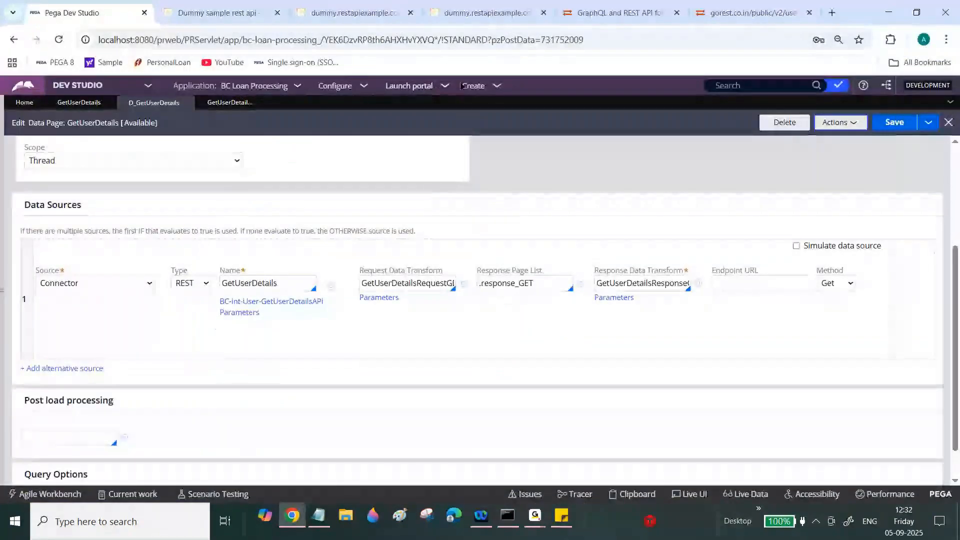
# - Create a new Leave Request case, L-31001
pyautogui.click(470, 85)
pyautogui.moveTo(562, 104)
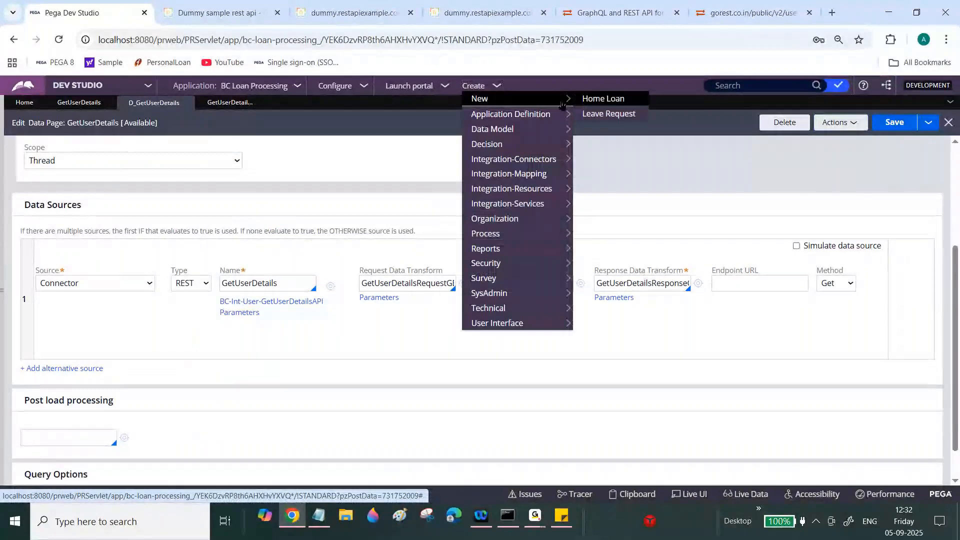
pyautogui.click(606, 114)
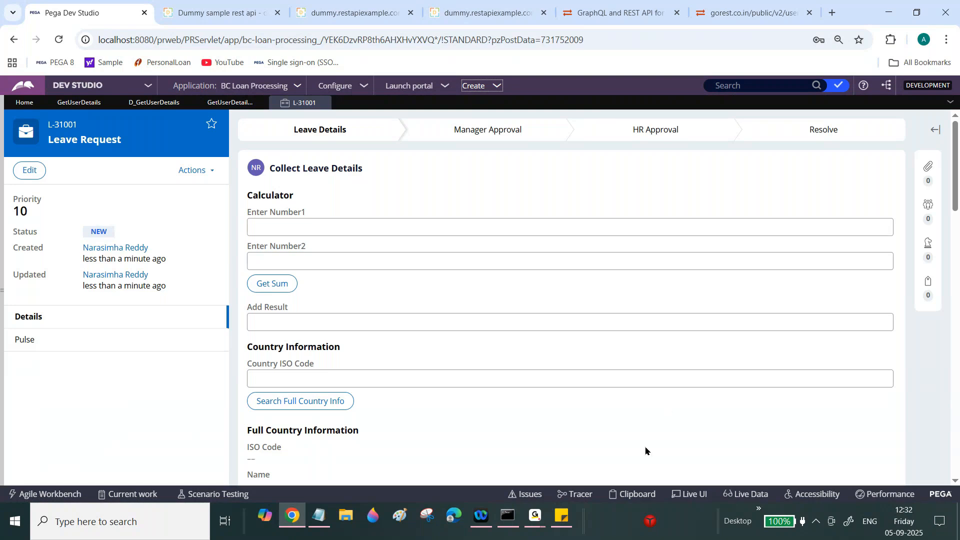
# - Via Live UI on the EnterNumber1 field, open the CollectLeaveDetails section rule
pyautogui.click(690, 494)
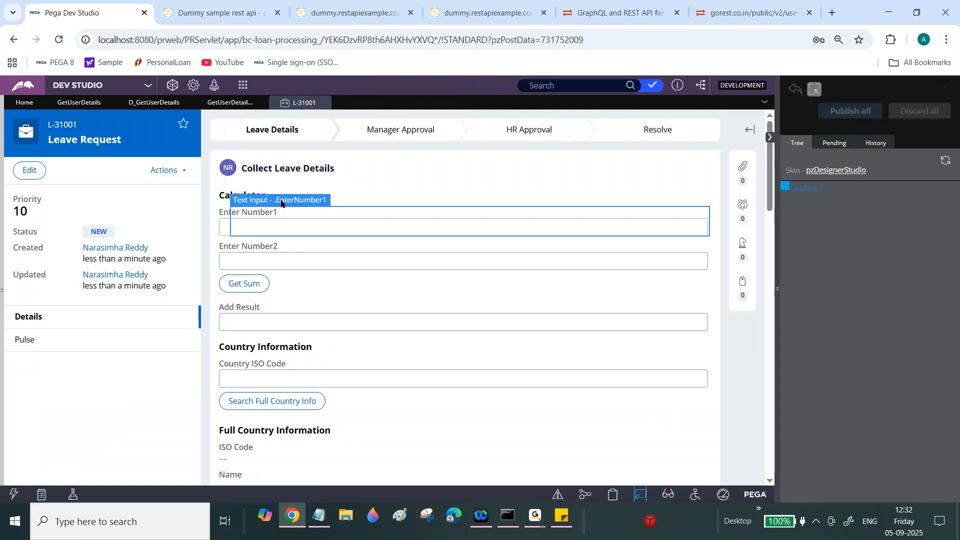
pyautogui.click(281, 203)
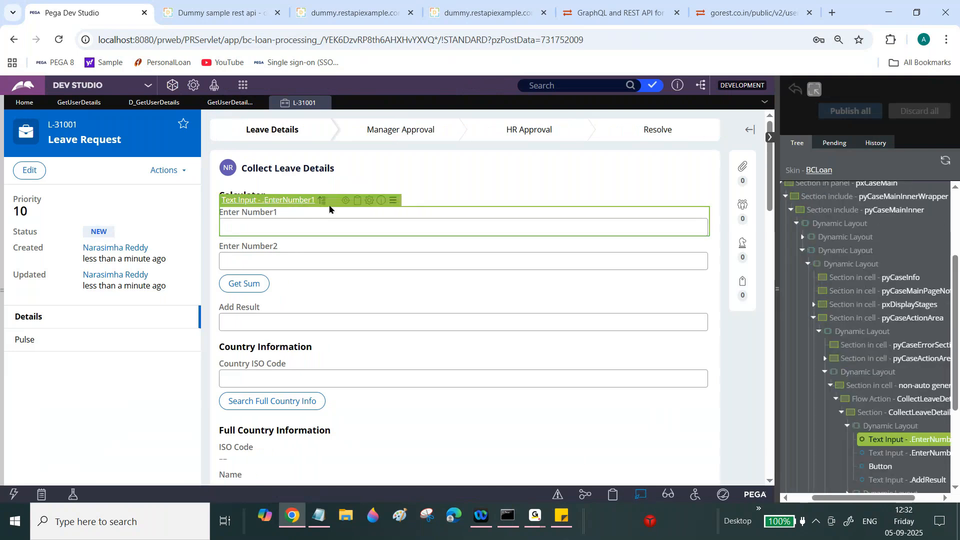
pyautogui.click(346, 200)
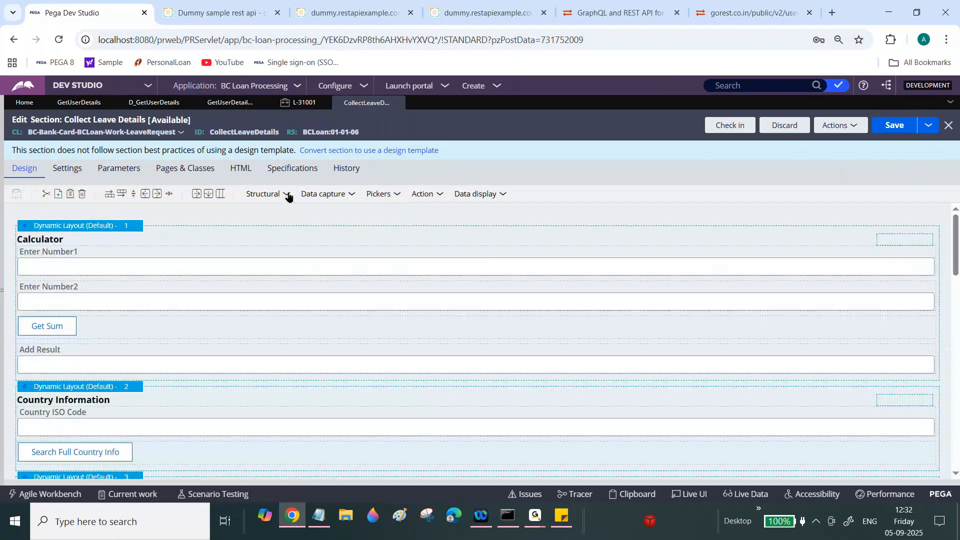
# - Add a dynamic layout titled 'User Information' atop CollectLeaveDetails and drop a table into it
pyautogui.moveTo(287, 196); pyautogui.dragTo(130, 225)
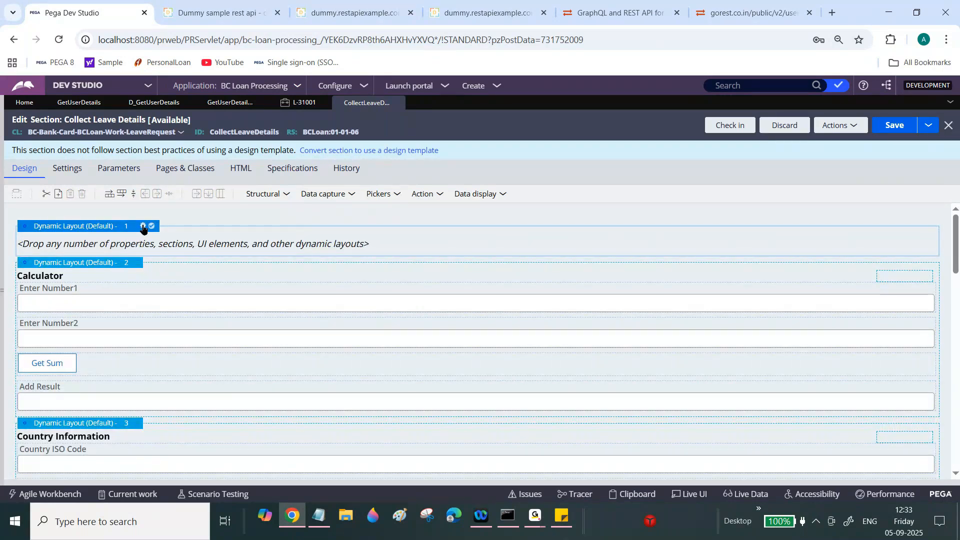
pyautogui.click(143, 227)
pyautogui.click(378, 268)
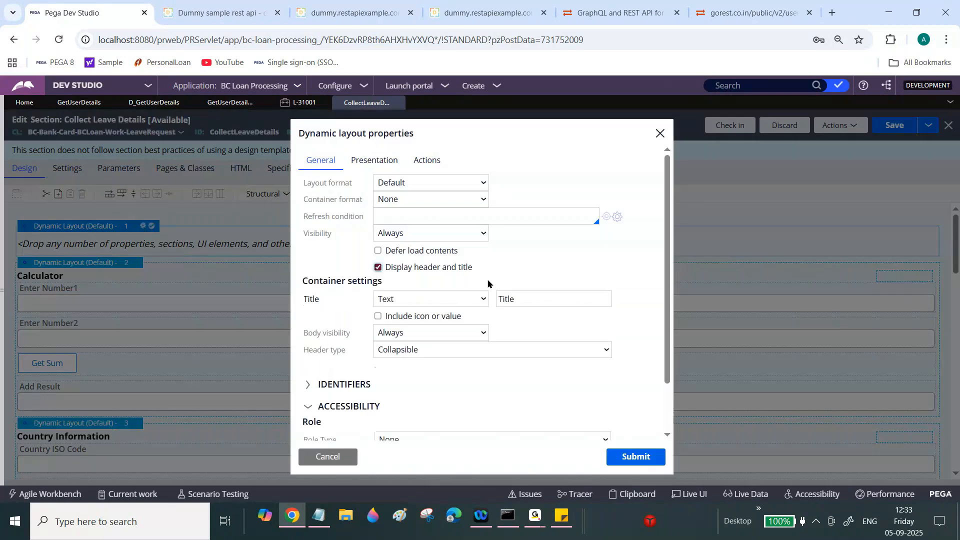
pyautogui.click(526, 298)
pyautogui.press('BackSpace')
pyautogui.press('BackSpace')
pyautogui.press('BackSpace')
pyautogui.press('BackSpace')
pyautogui.press('BackSpace')
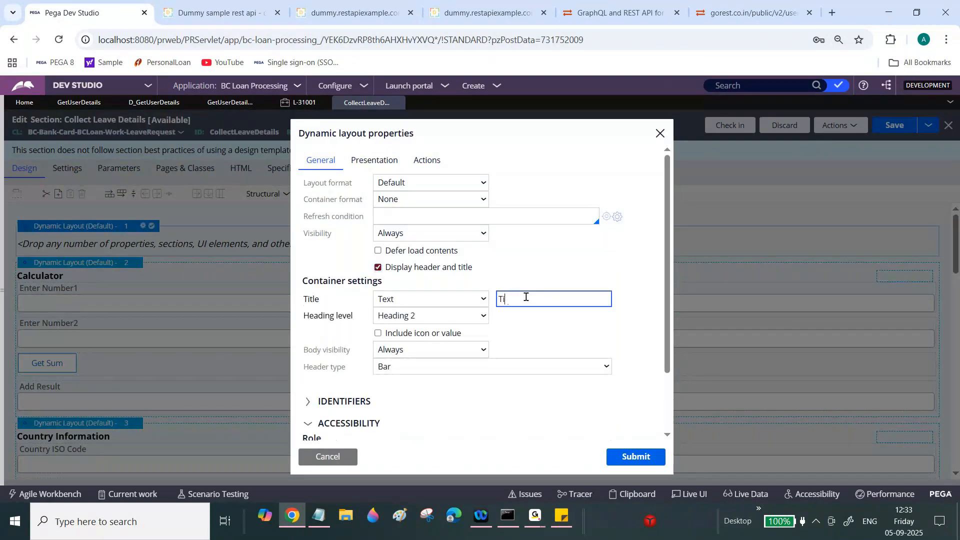
pyautogui.write('User Information')
pyautogui.click(643, 460)
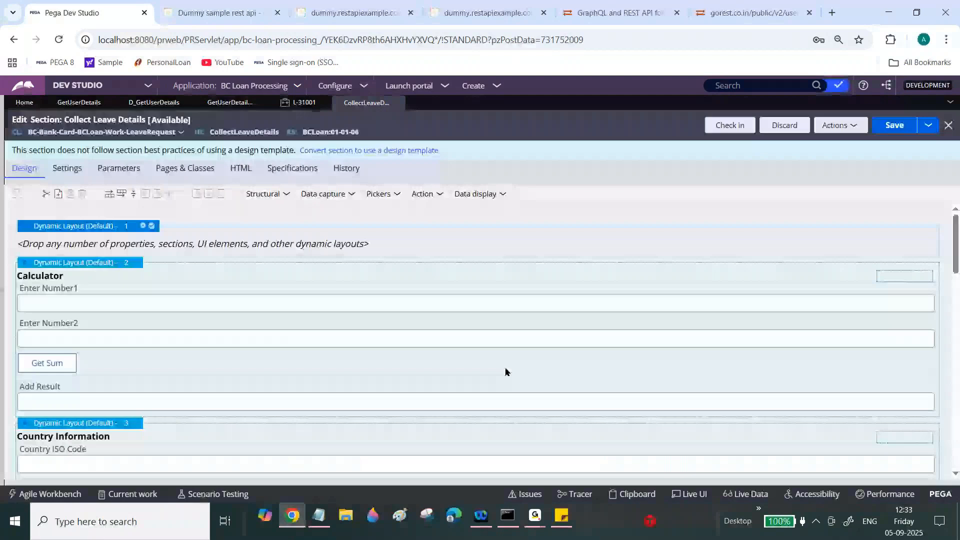
pyautogui.click(284, 194)
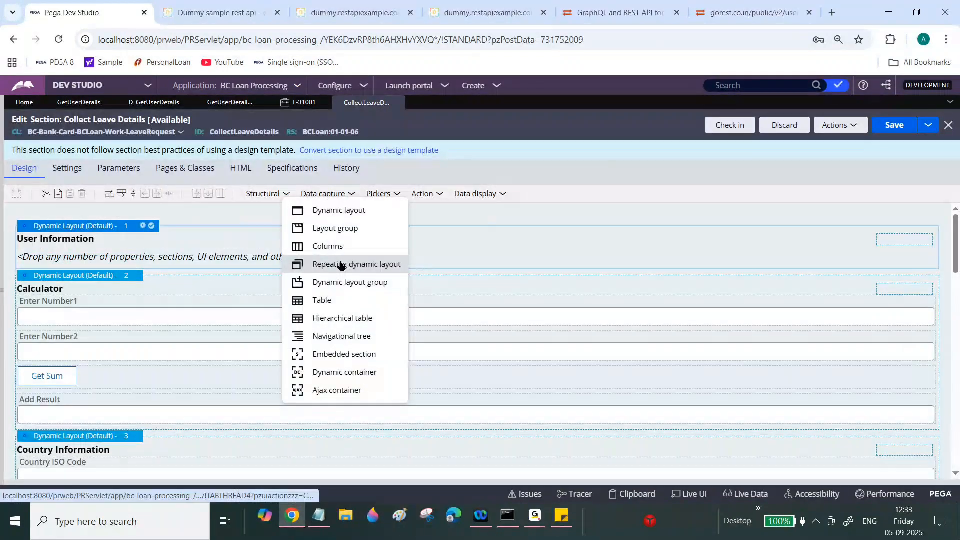
pyautogui.moveTo(341, 264); pyautogui.dragTo(87, 254)
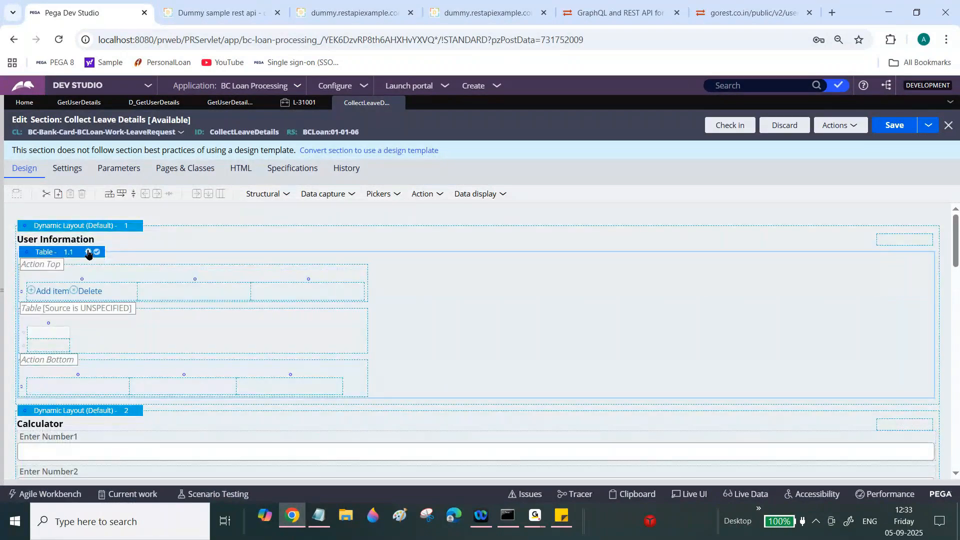
# - Set the table's source to data page D_GetUserDetails
pyautogui.click(88, 252)
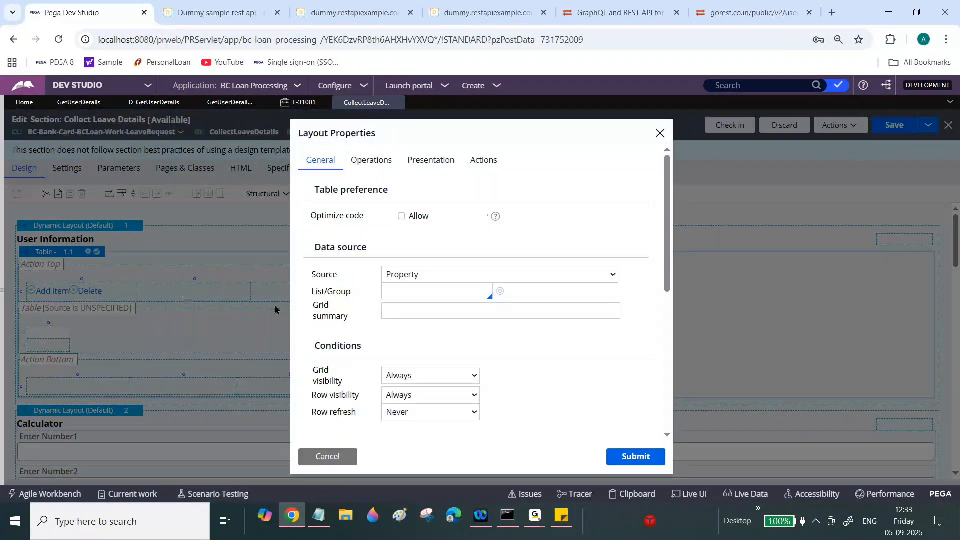
pyautogui.click(404, 294)
pyautogui.write('D')
pyautogui.write(')G')
pyautogui.write('etUse')
pyautogui.press('BackSpace')
pyautogui.press('BackSpace')
pyautogui.press('BackSpace')
pyautogui.press('BackSpace')
pyautogui.press('BackSpace')
pyautogui.press('BackSpace')
pyautogui.write('_GetUser')
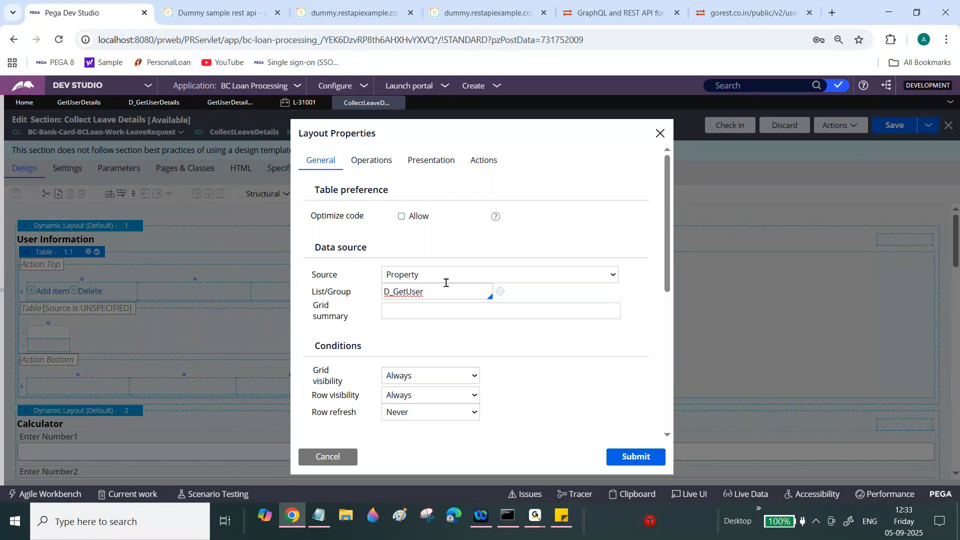
pyautogui.click(448, 278)
pyautogui.click(434, 324)
pyautogui.click(438, 287)
pyautogui.write('D_')
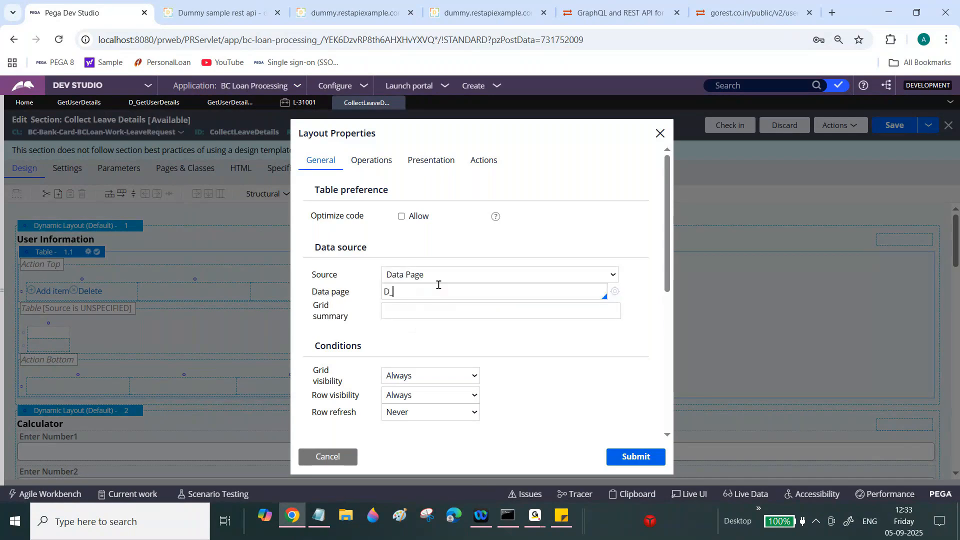
pyautogui.write('GetUser')
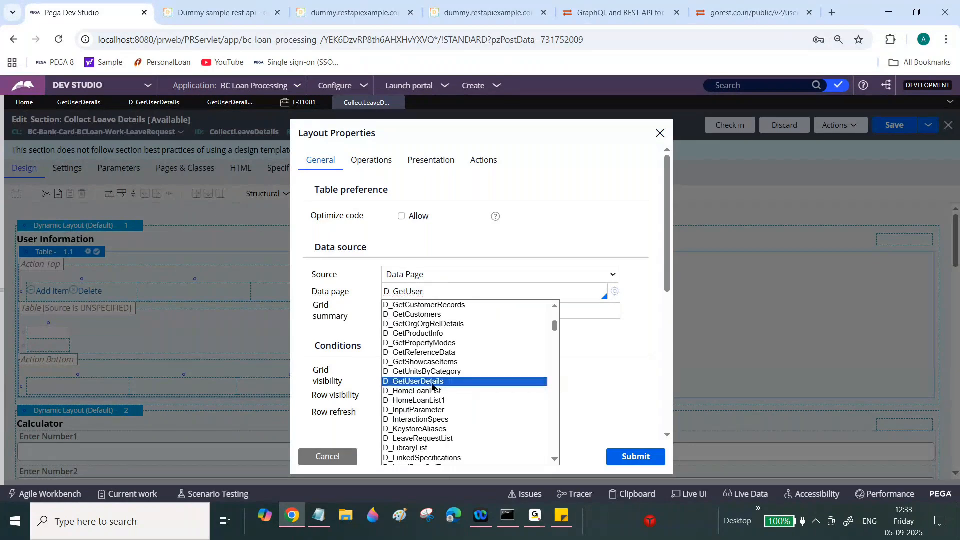
pyautogui.click(477, 384)
pyautogui.click(634, 456)
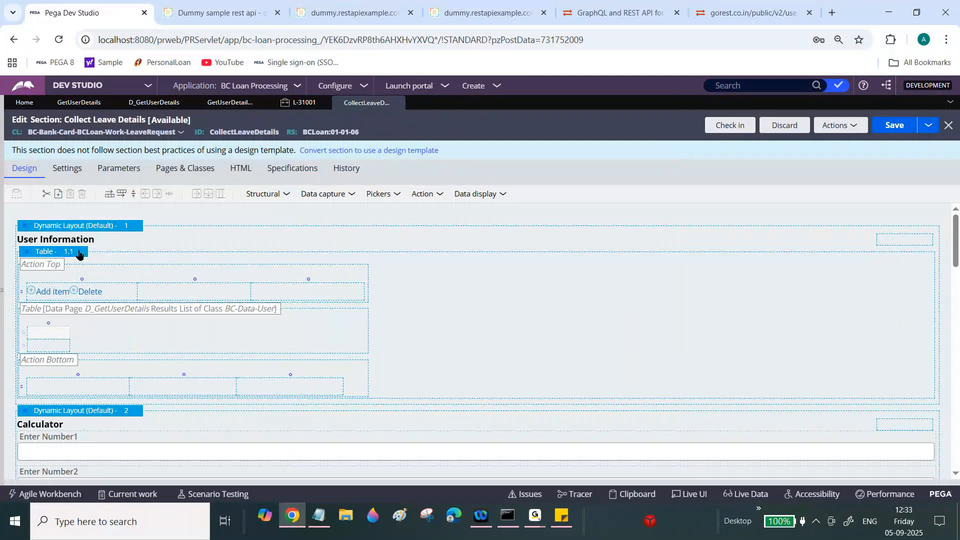
# - Turn off the table's grid header and grid footer
pyautogui.click(84, 254)
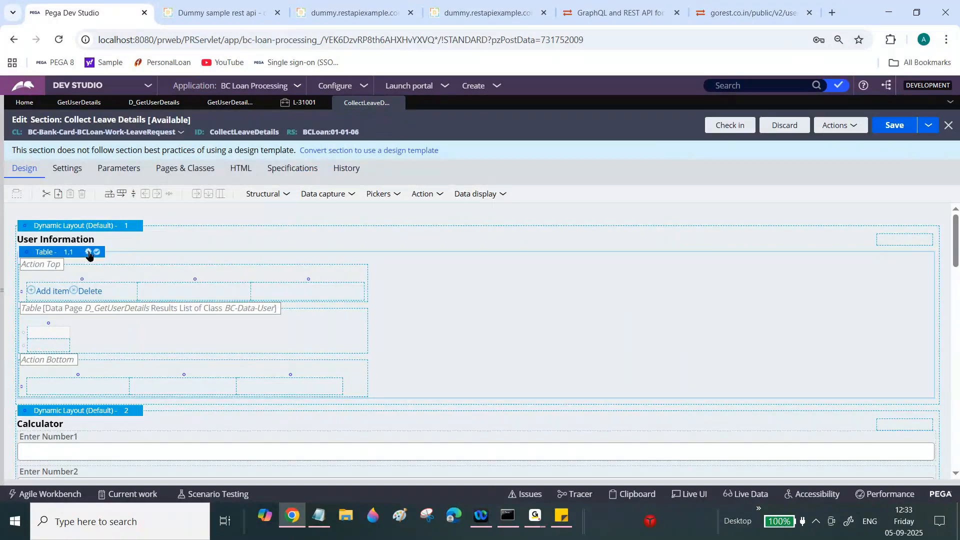
pyautogui.click(88, 251)
pyautogui.scroll(-5, 533, 305)
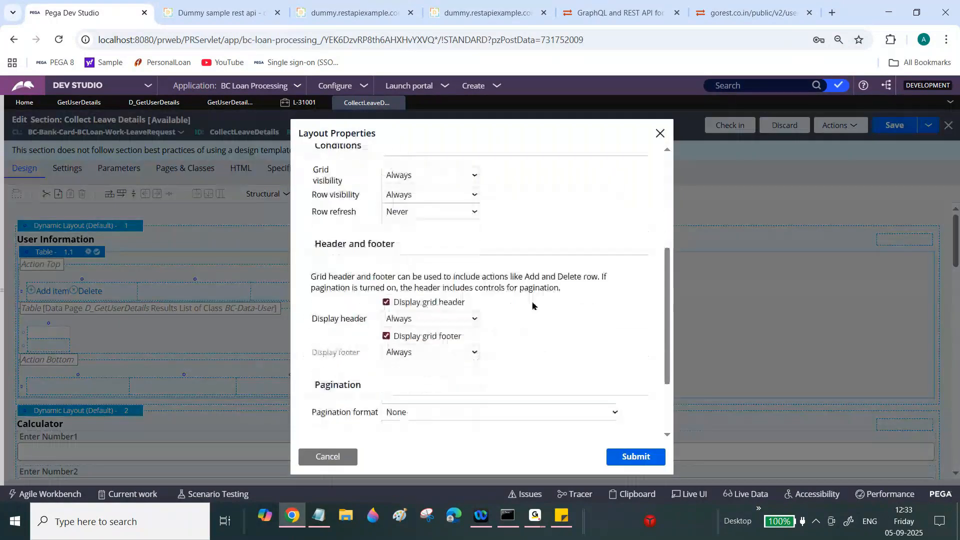
pyautogui.click(386, 302)
pyautogui.click(385, 319)
pyautogui.click(636, 461)
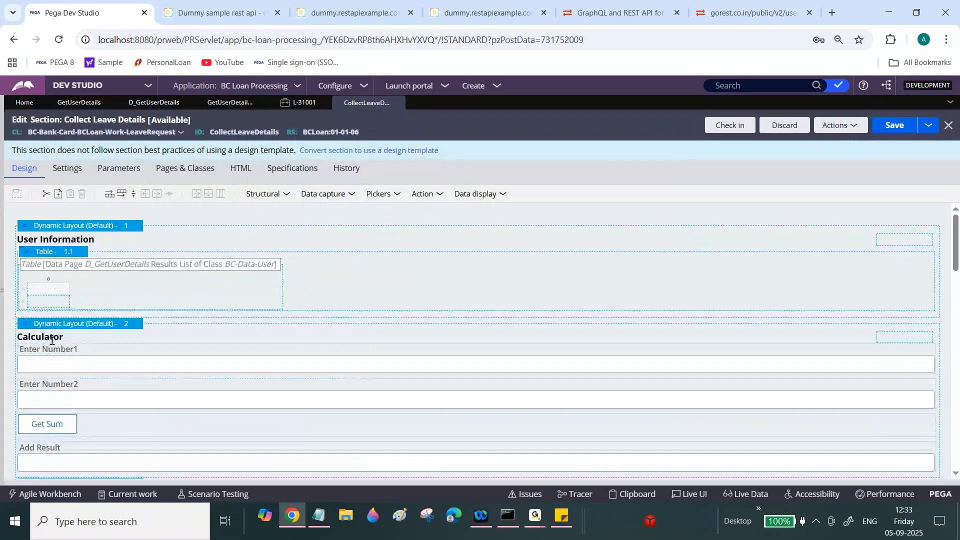
# - Add two columns to the User Information table and bind the first body cell to .id
pyautogui.click(49, 302)
pyautogui.click(158, 194)
pyautogui.click(158, 195)
pyautogui.click(158, 195)
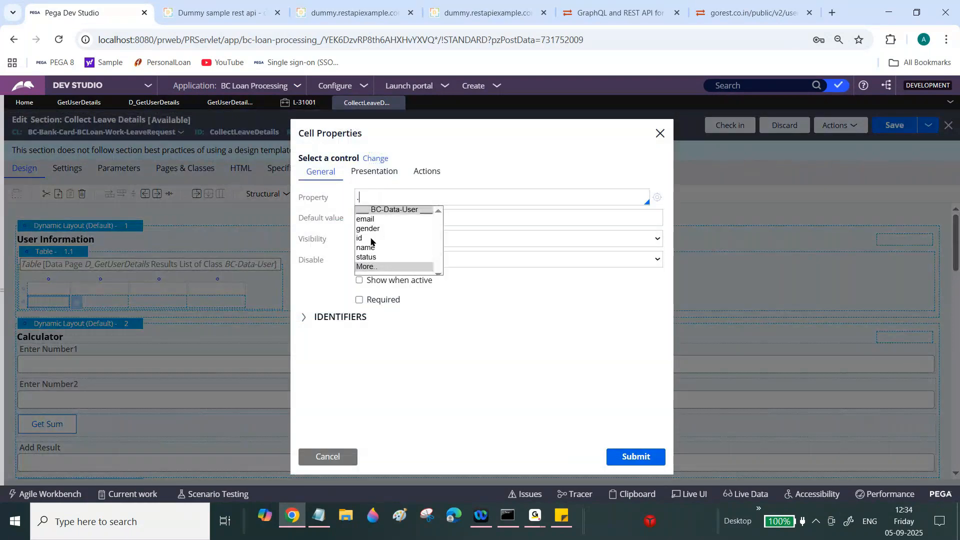
pyautogui.click(373, 240)
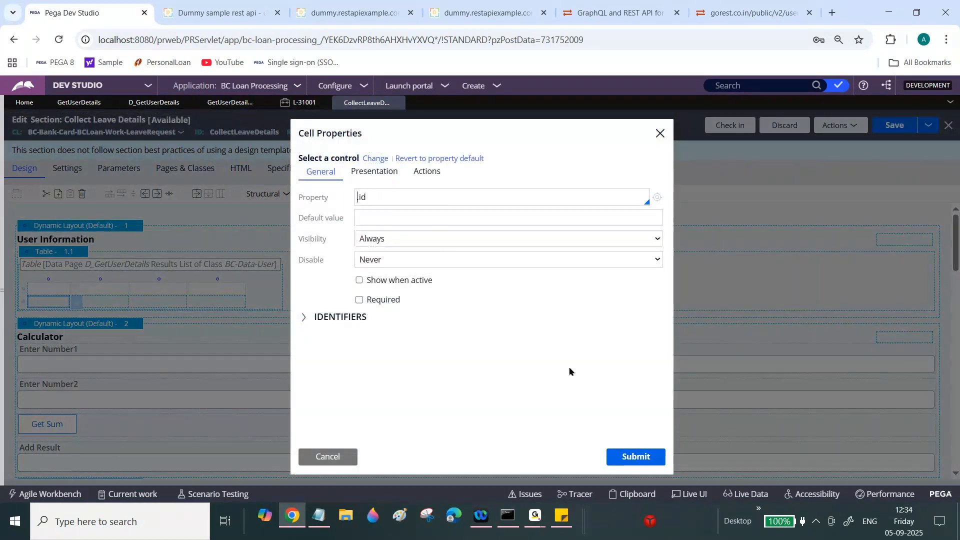
pyautogui.click(635, 456)
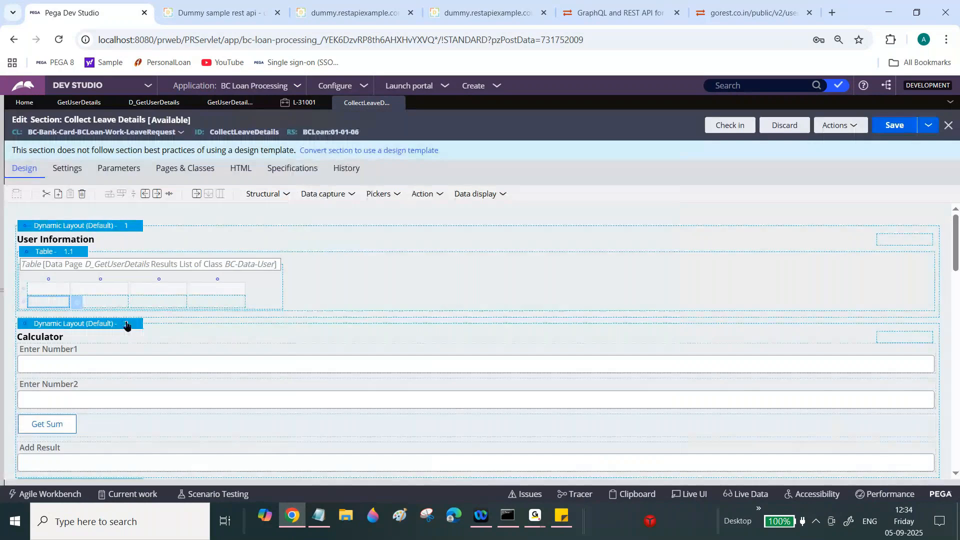
# - Enter the column headers ID, Name and Age
pyautogui.write('ID')
pyautogui.press('Tab')
pyautogui.write('Name')
pyautogui.press('Tab')
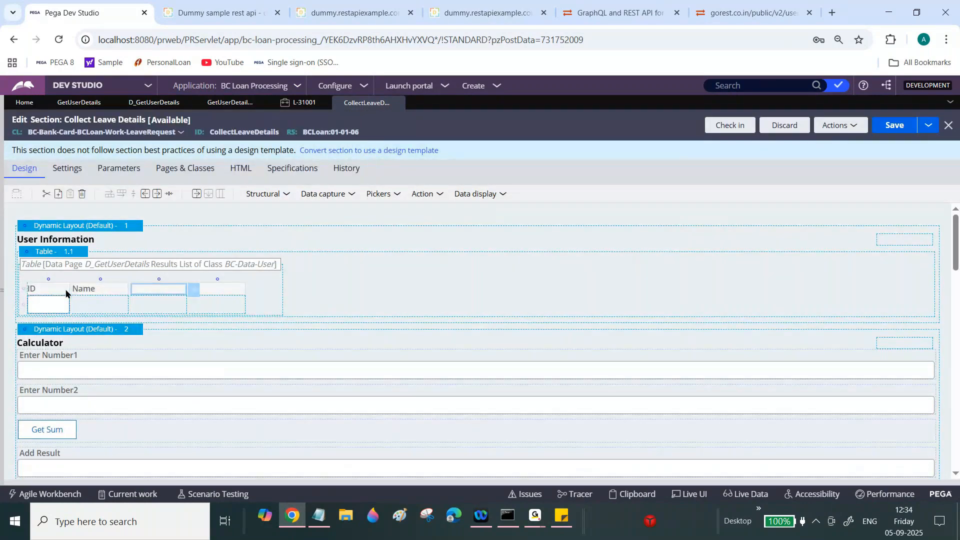
pyautogui.write('Age')
# - Browse BC-Data-User properties for the Name cell and bind the third column's cell to .gender
pyautogui.click(104, 304)
pyautogui.click(134, 305)
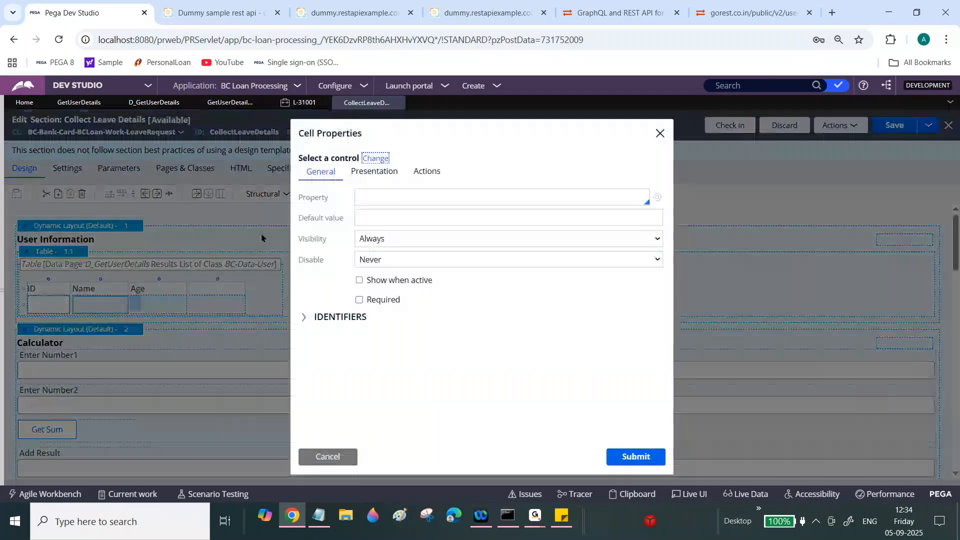
pyautogui.click(412, 197)
pyautogui.write('.')
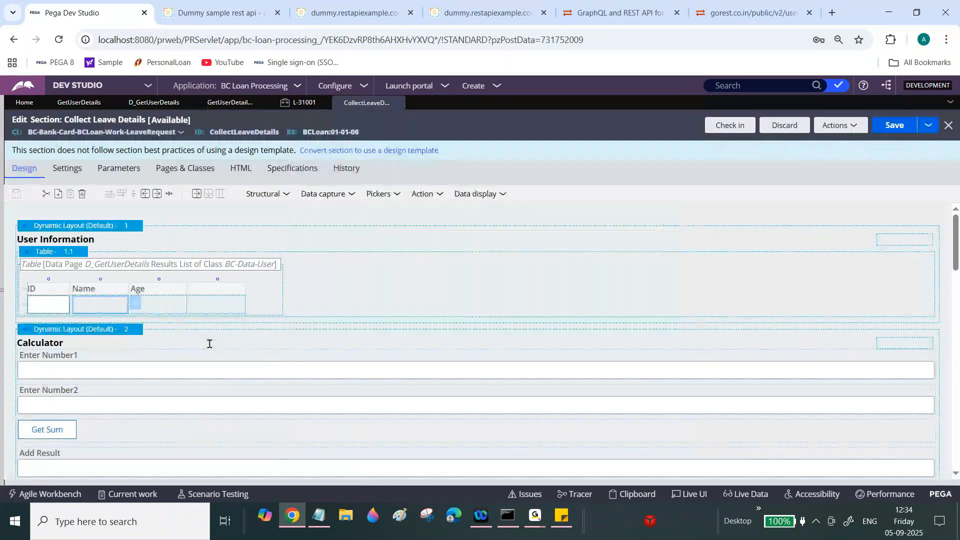
pyautogui.click(181, 306)
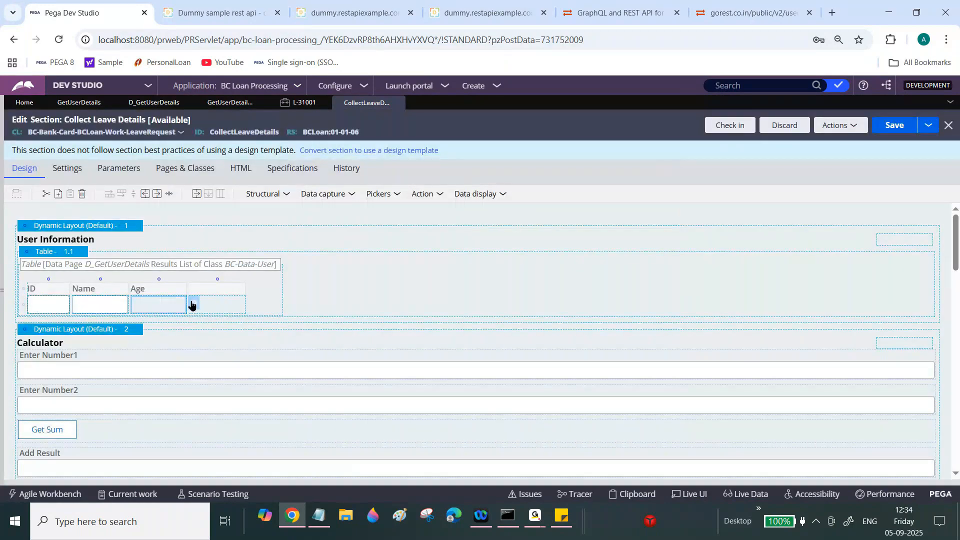
pyautogui.click(191, 305)
pyautogui.write('.')
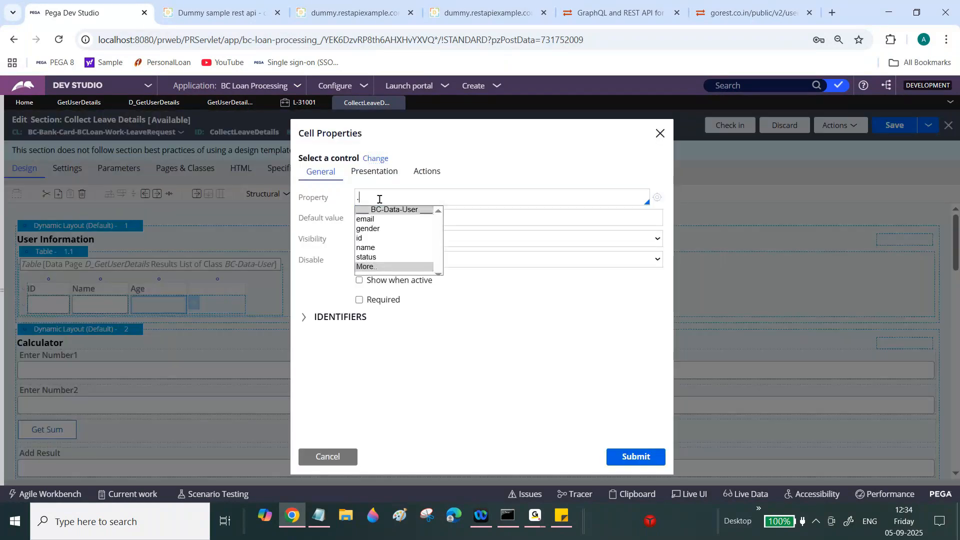
pyautogui.click(374, 230)
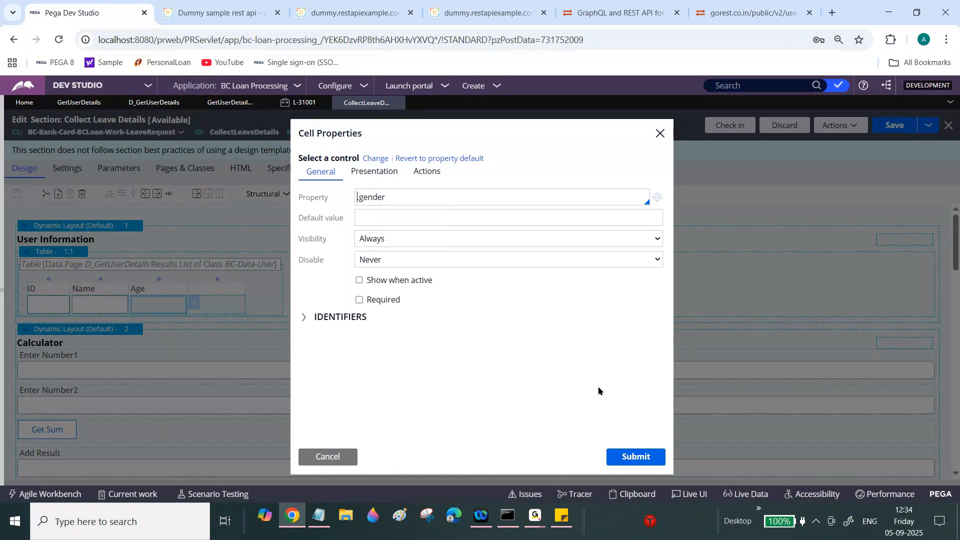
pyautogui.click(634, 456)
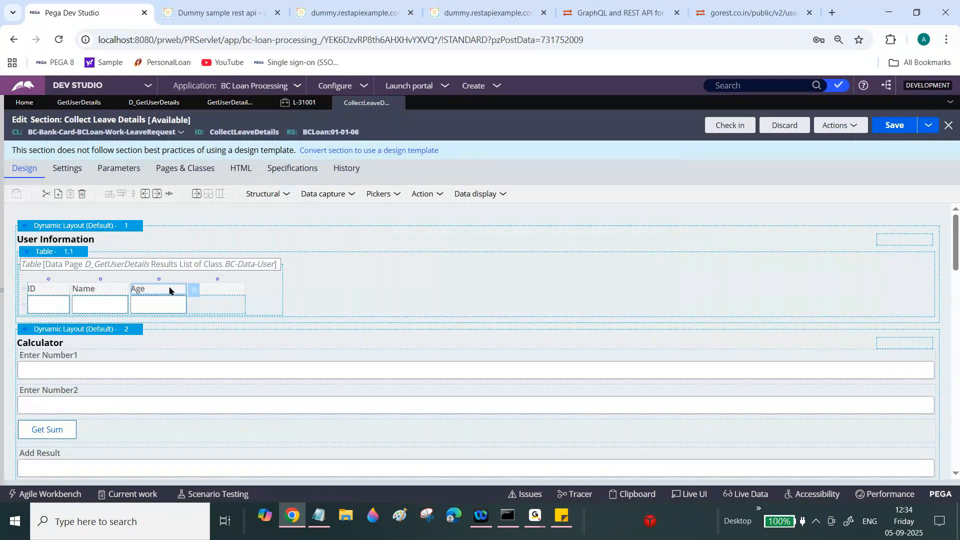
# - Rename the Age header to Gender and title the fourth column Email ID
pyautogui.doubleClick(169, 290)
pyautogui.write('Gender')
pyautogui.press('Tab')
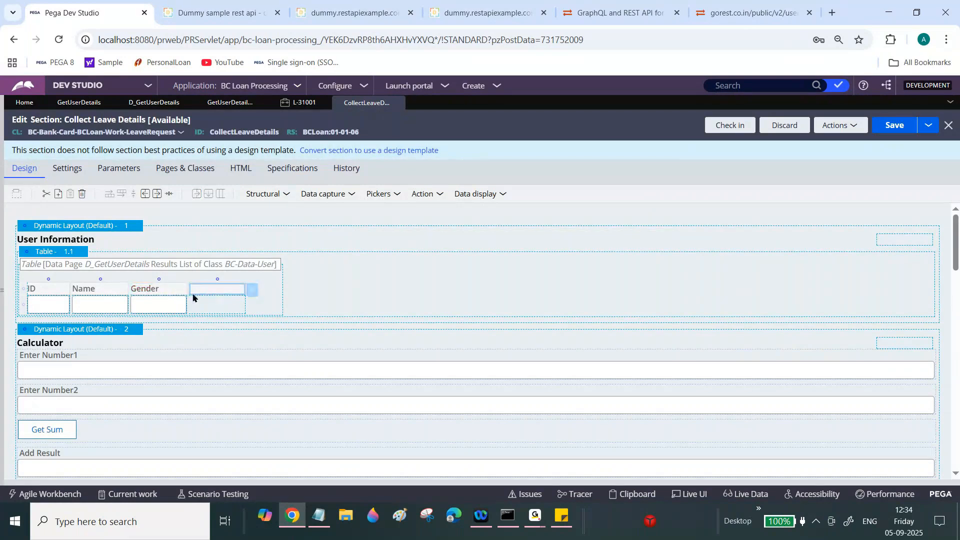
pyautogui.write('Email ID')
pyautogui.press('Tab')
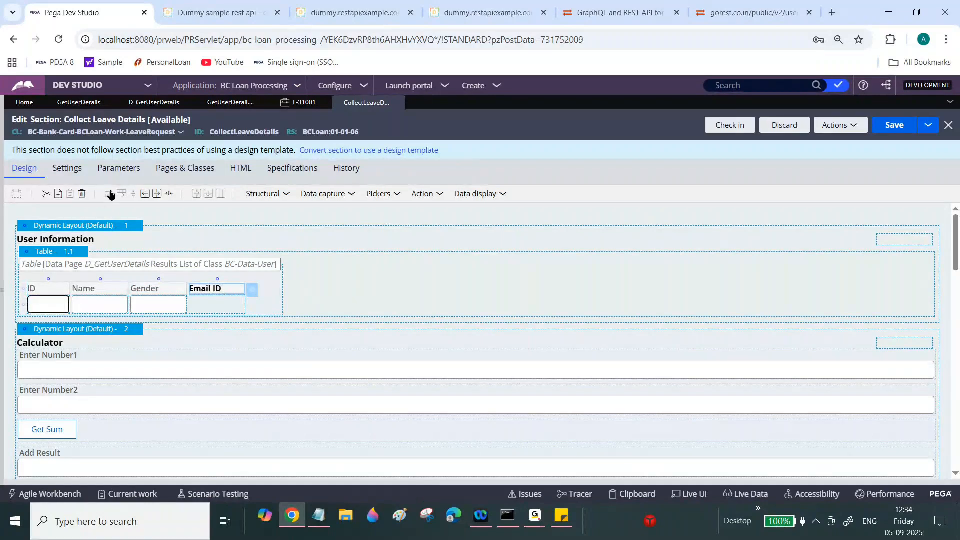
# - Bind the Email ID column's cell to the .email property
pyautogui.doubleClick(252, 303)
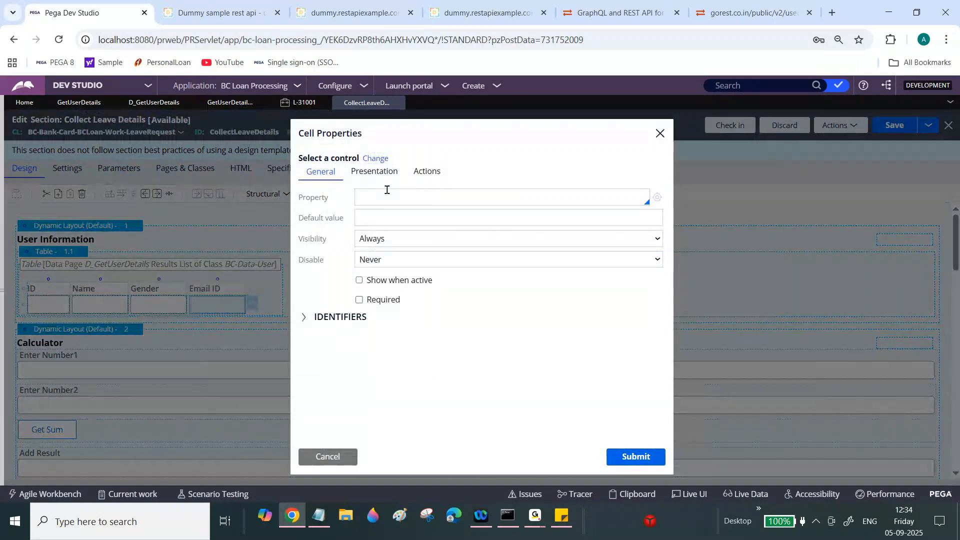
pyautogui.write('.')
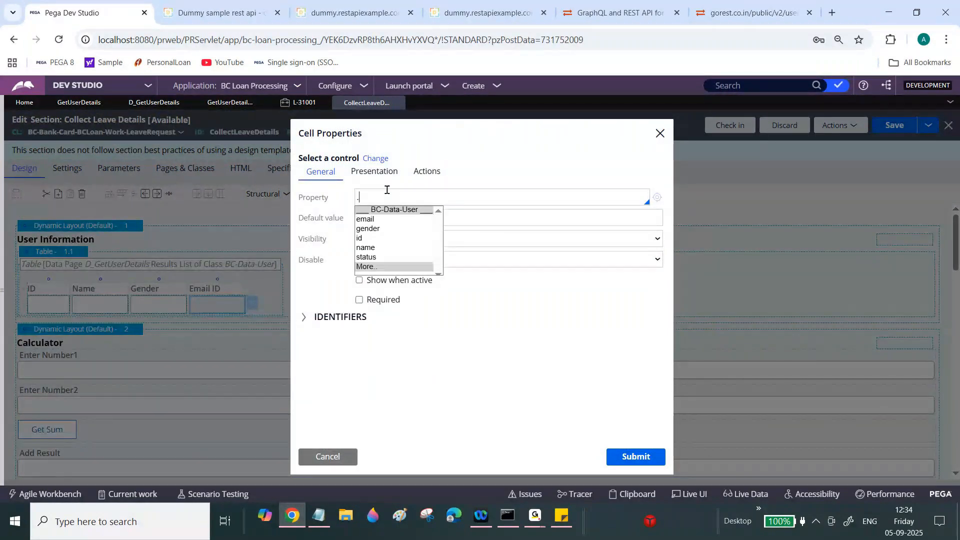
pyautogui.click(365, 219)
pyautogui.click(634, 457)
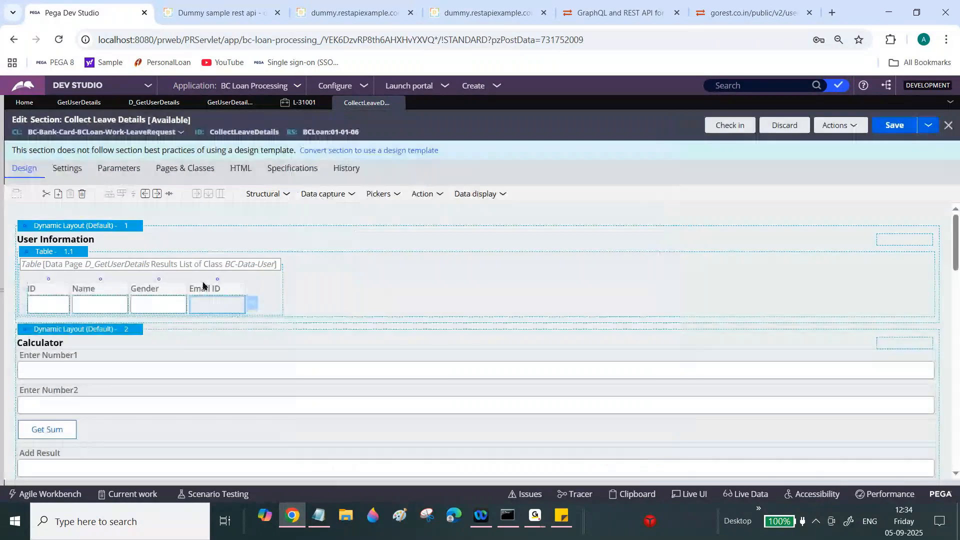
# - Add a Status column bound to .status, save the section, and return to case L-31001
pyautogui.click(157, 193)
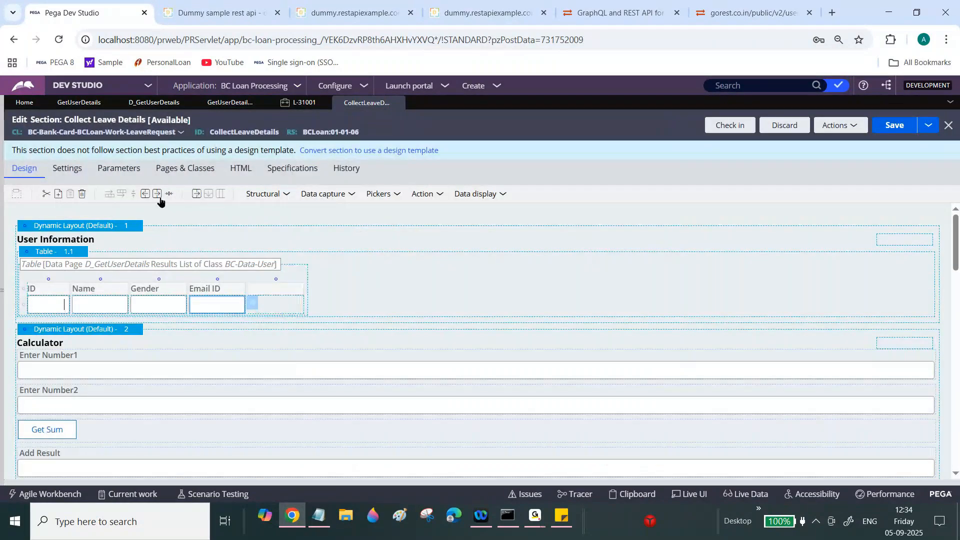
pyautogui.click(273, 290)
pyautogui.write('Status')
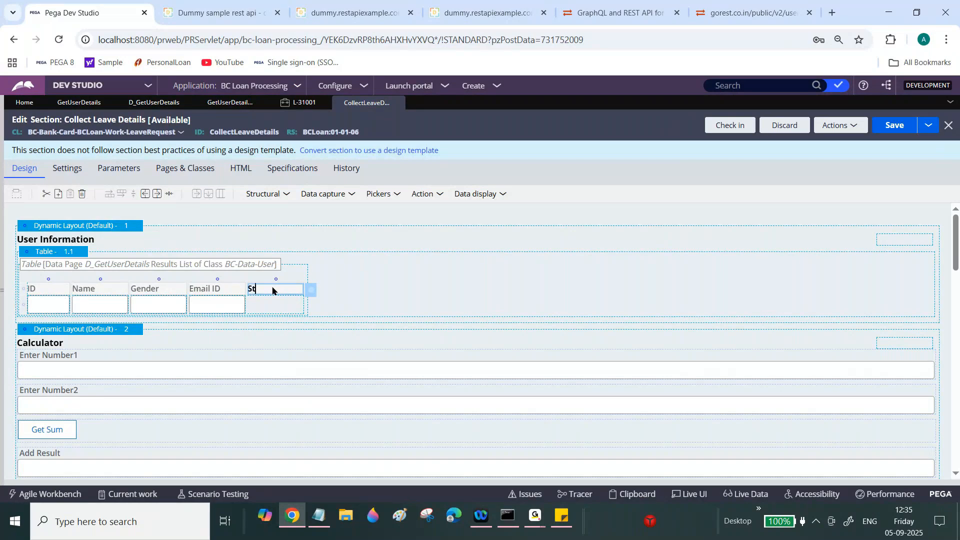
pyautogui.click(292, 308)
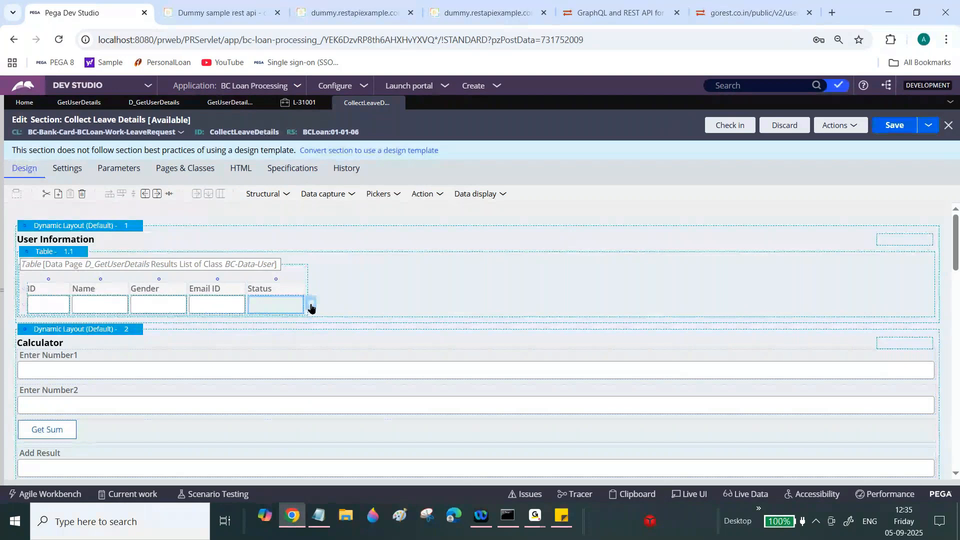
pyautogui.click(310, 306)
pyautogui.click(382, 198)
pyautogui.write('.')
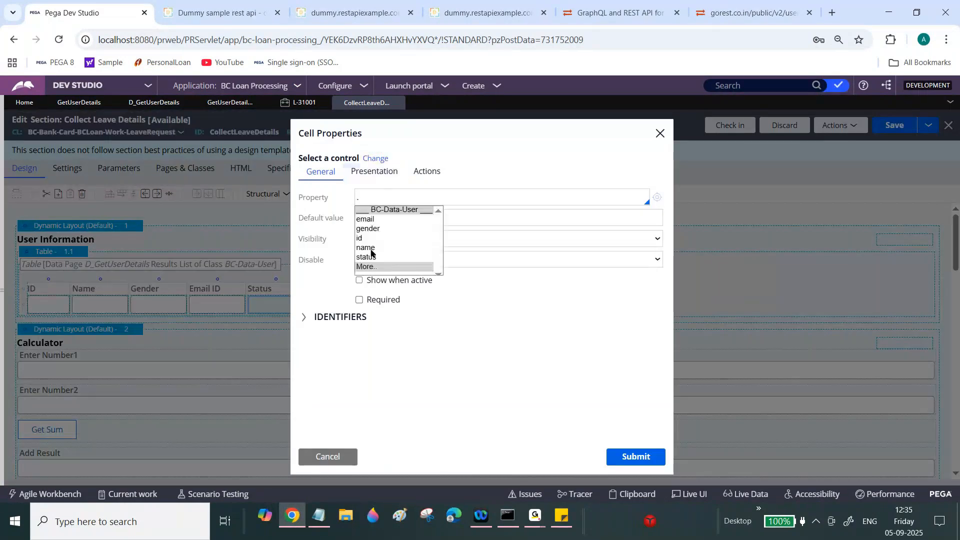
pyautogui.click(369, 257)
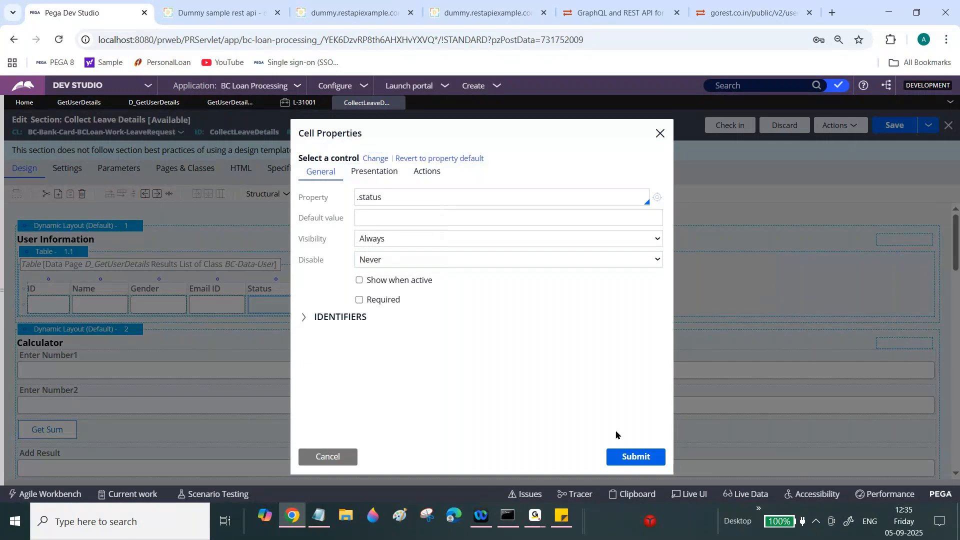
pyautogui.click(627, 459)
pyautogui.click(898, 127)
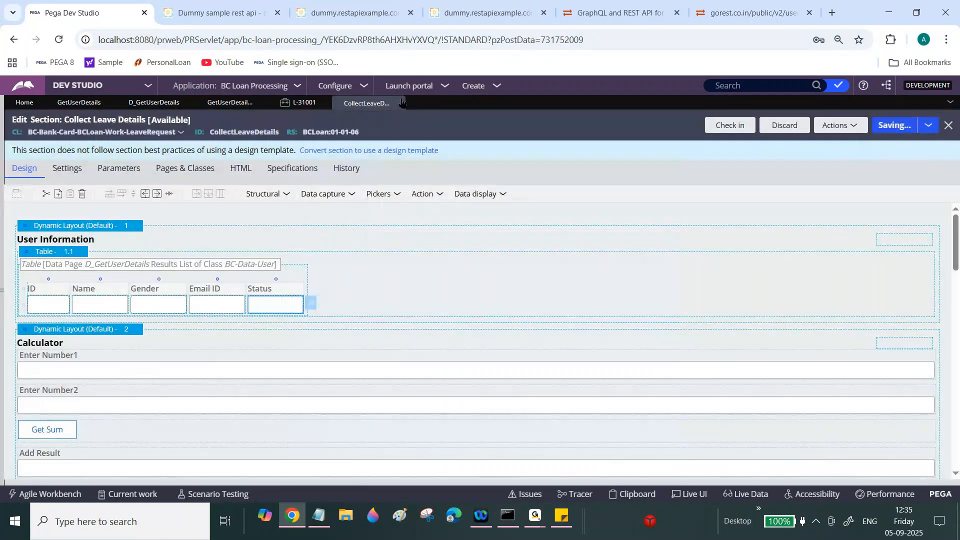
pyautogui.click(309, 104)
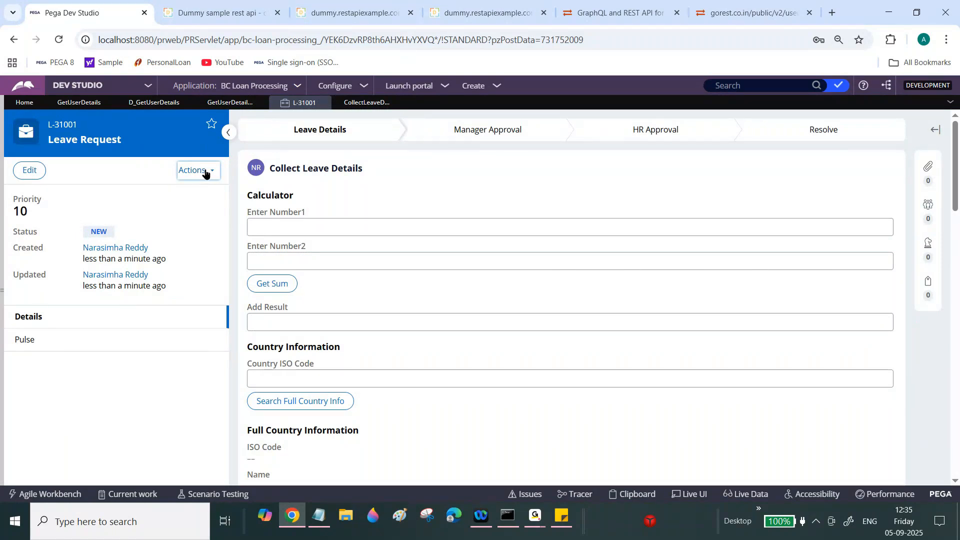
# - Refresh case L-31001, open Collect Leave Details to review the user table, then return to the section
pyautogui.click(205, 173)
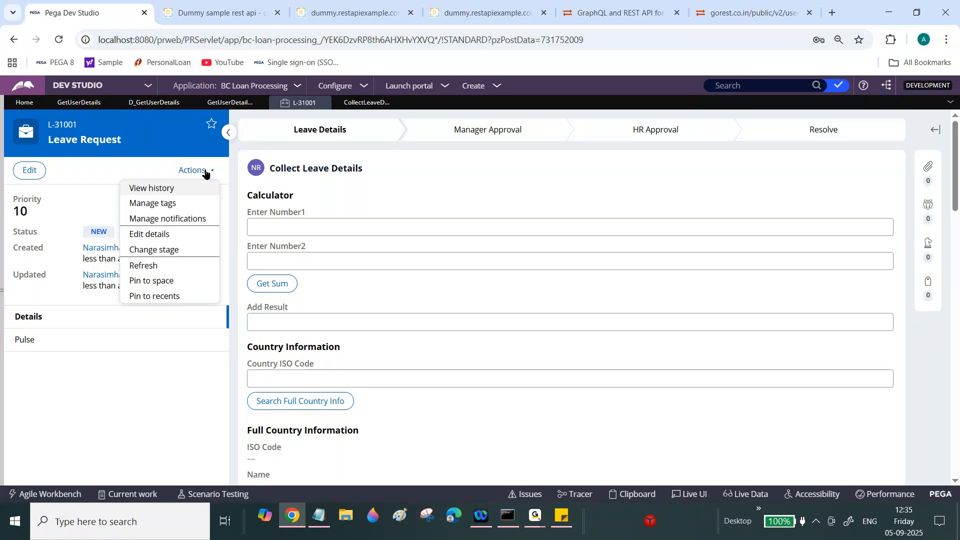
pyautogui.click(154, 266)
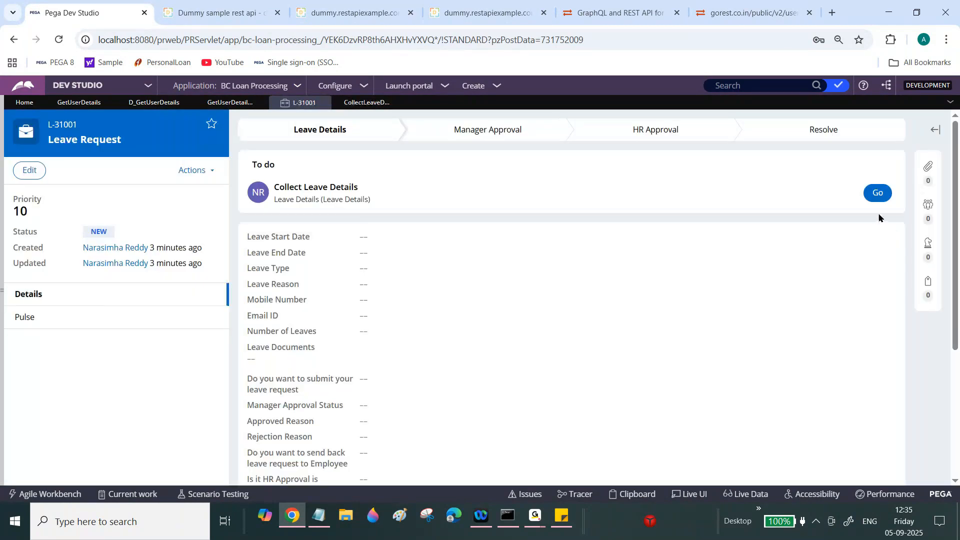
pyautogui.click(875, 194)
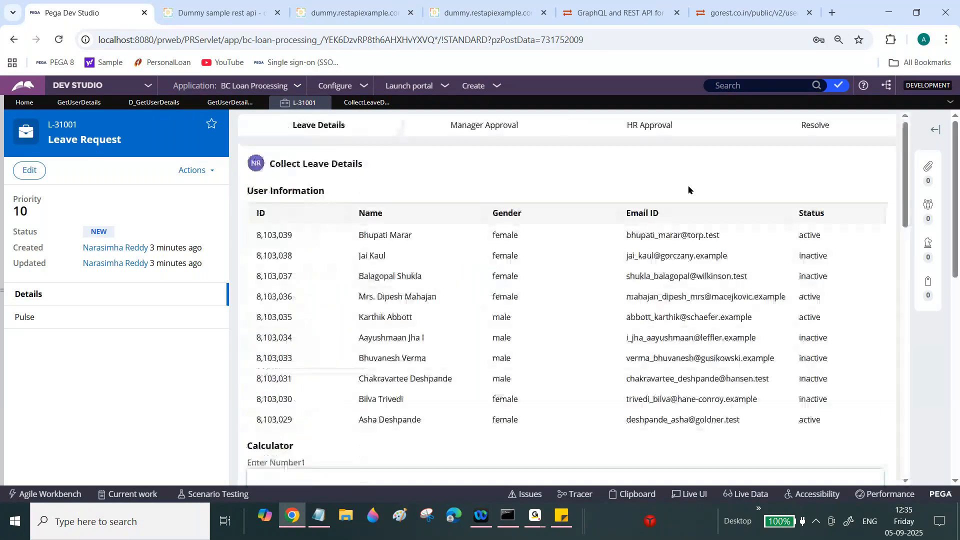
pyautogui.moveTo(904, 148)
pyautogui.mouseDown()
pyautogui.moveTo(903, 188)
pyautogui.moveTo(902, 151)
pyautogui.mouseUp()
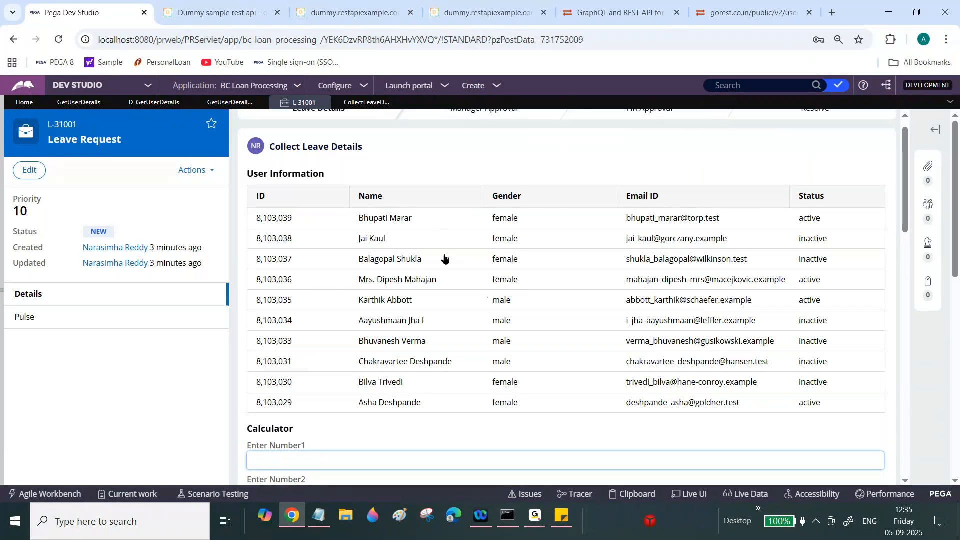
pyautogui.click(366, 102)
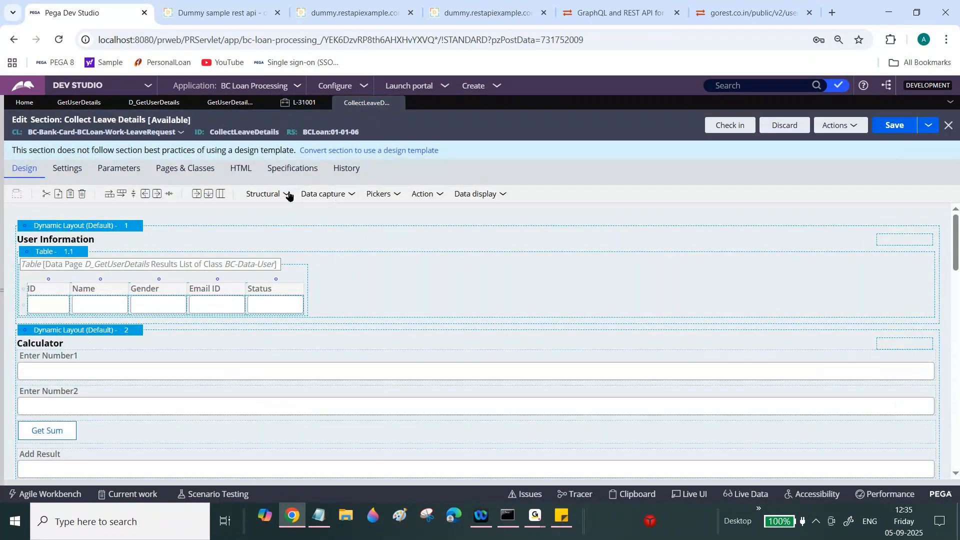
# - Place a dropdown below the user table and enter User ID as its property
pyautogui.click(443, 194)
pyautogui.moveTo(420, 277); pyautogui.dragTo(158, 325)
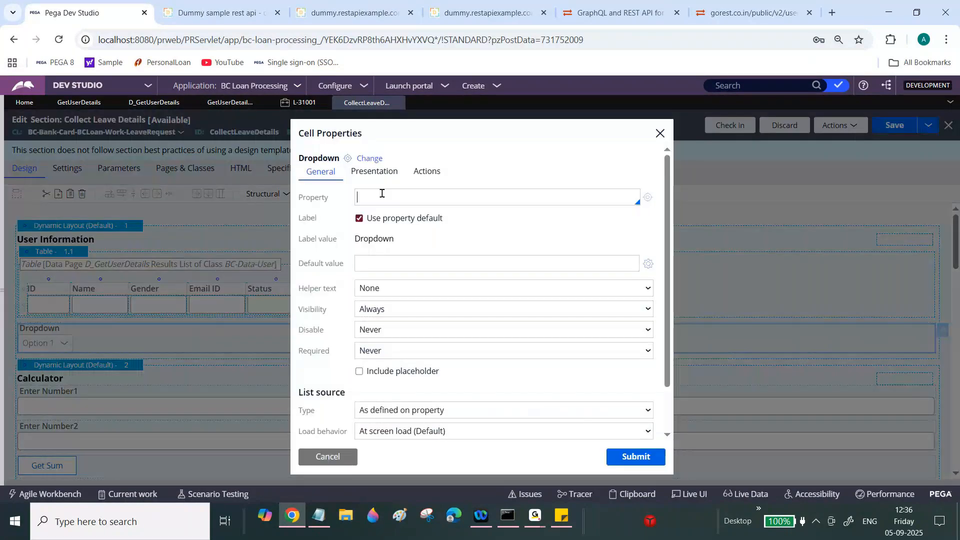
pyautogui.write('User ID')
# - Create the User ID property in the BCLoan ruleset, save it, and close it
pyautogui.click(648, 197)
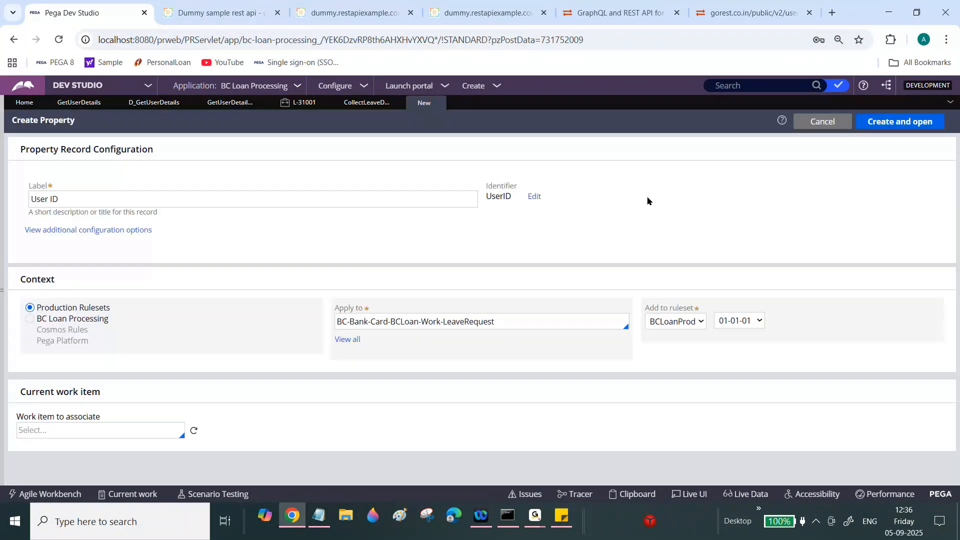
pyautogui.click(41, 319)
pyautogui.click(669, 325)
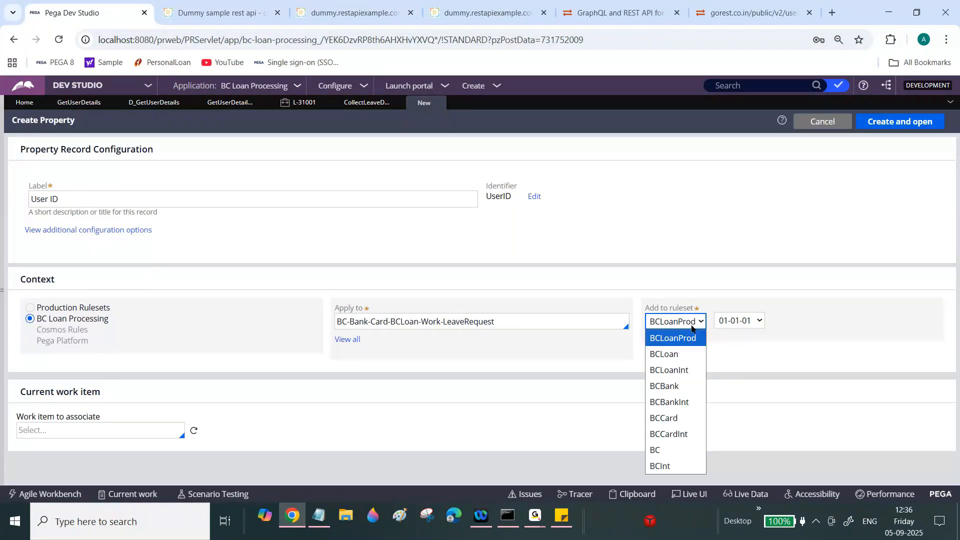
pyautogui.click(665, 352)
pyautogui.click(890, 124)
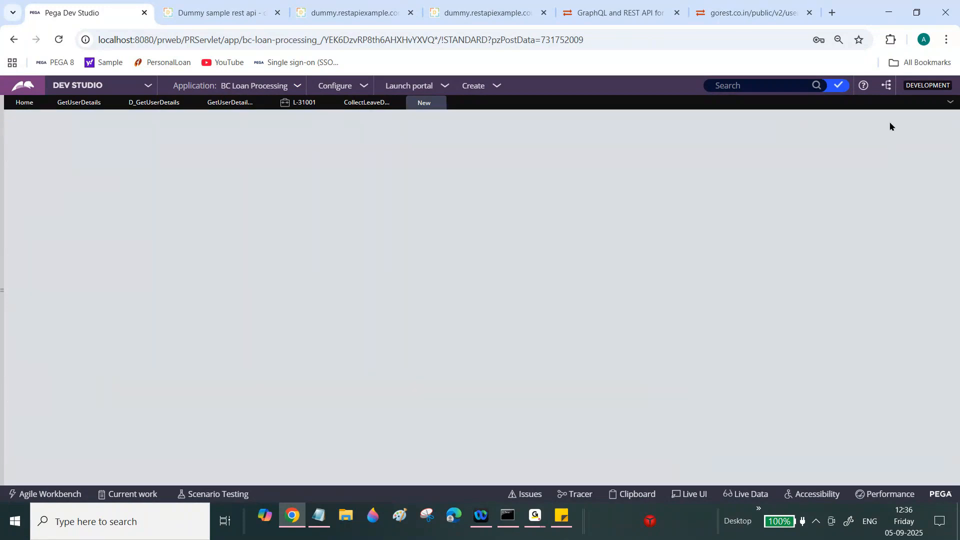
pyautogui.click(894, 129)
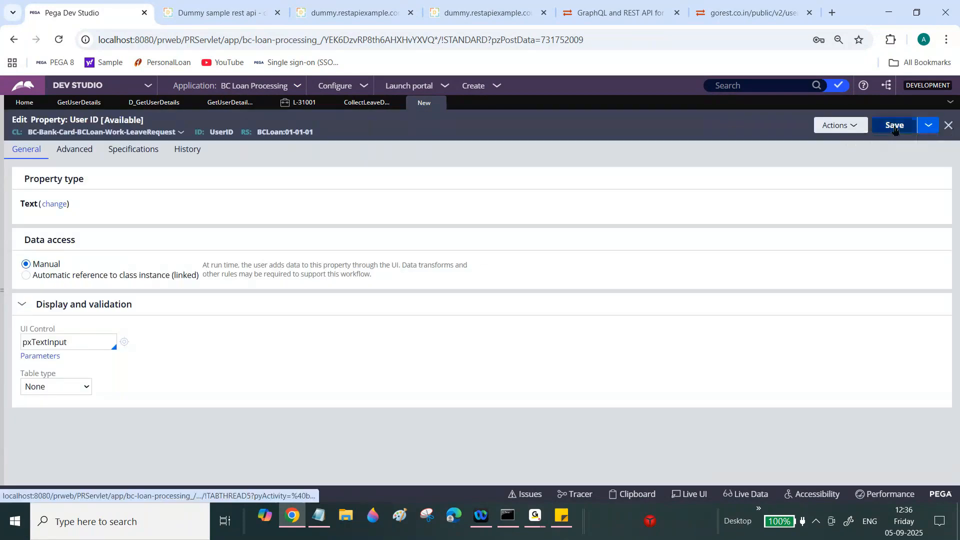
pyautogui.click(948, 130)
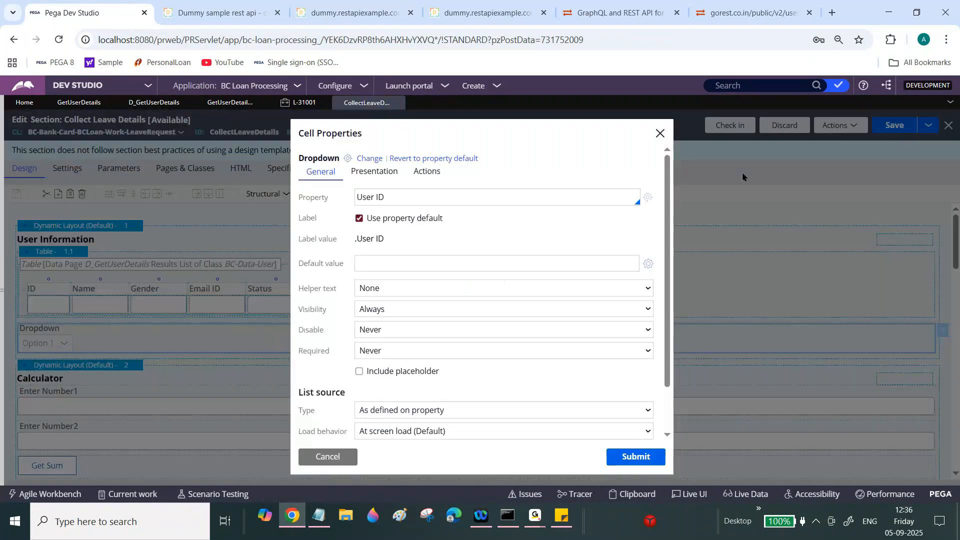
# - Bind the dropdown to the .UserID property
pyautogui.click(475, 199)
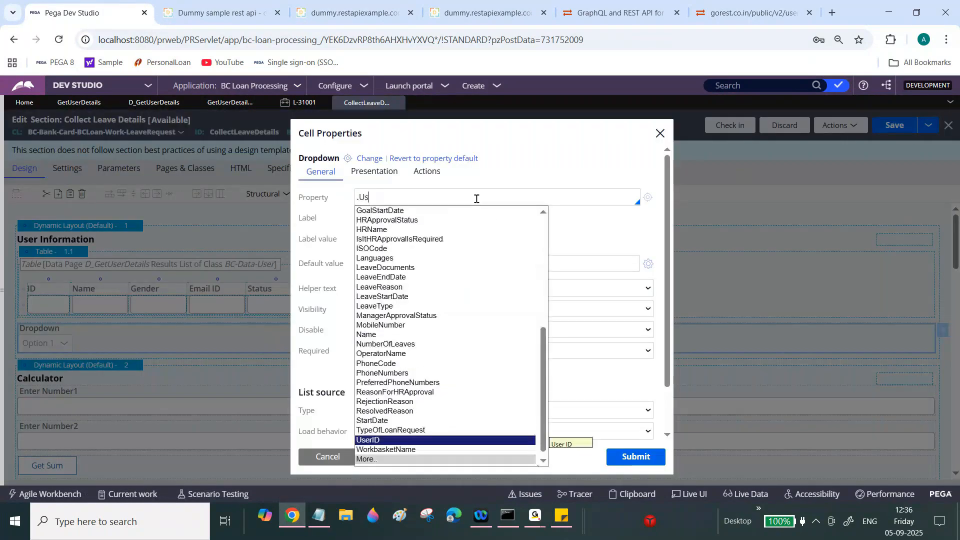
pyautogui.click(373, 441)
pyautogui.click(636, 457)
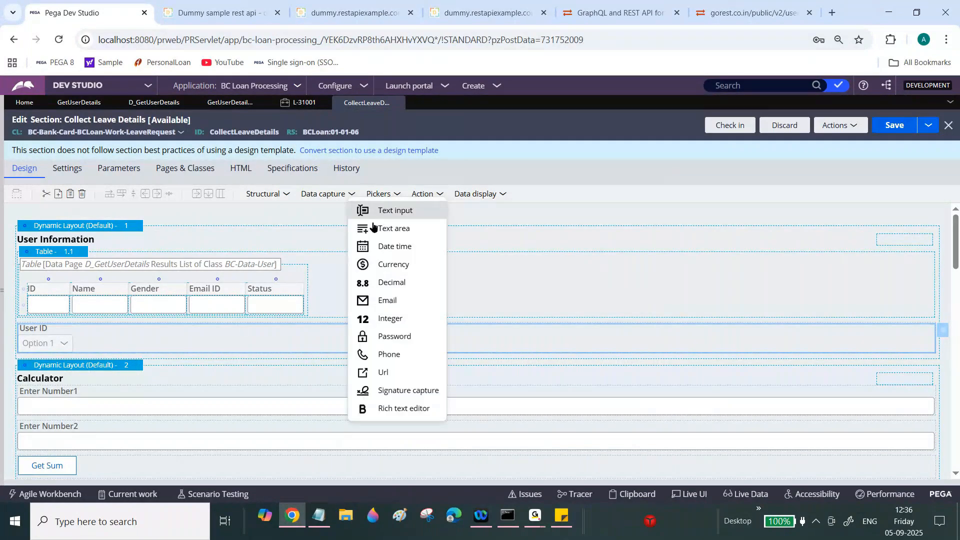
# - Add four Text input fields from Data capture below the User ID dropdown
pyautogui.moveTo(379, 209); pyautogui.dragTo(160, 368)
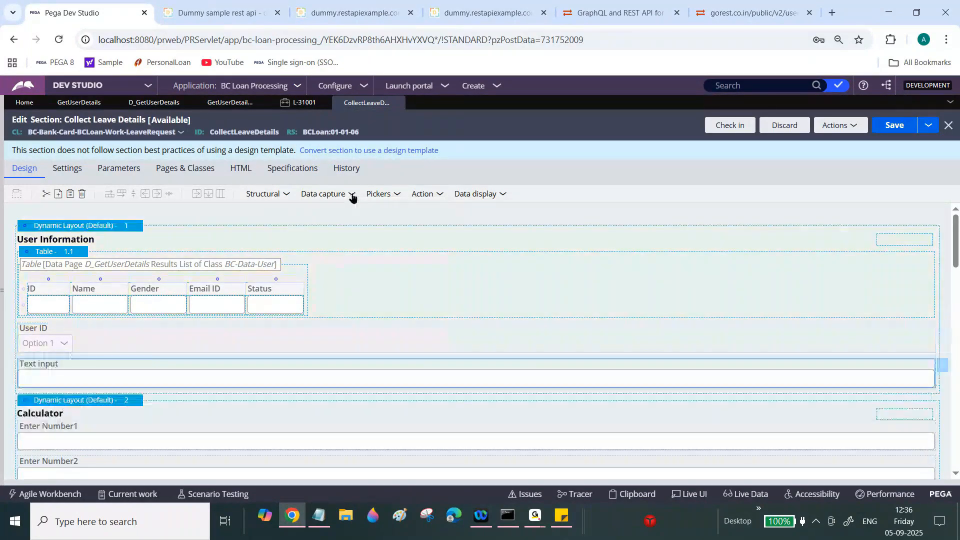
pyautogui.click(352, 196)
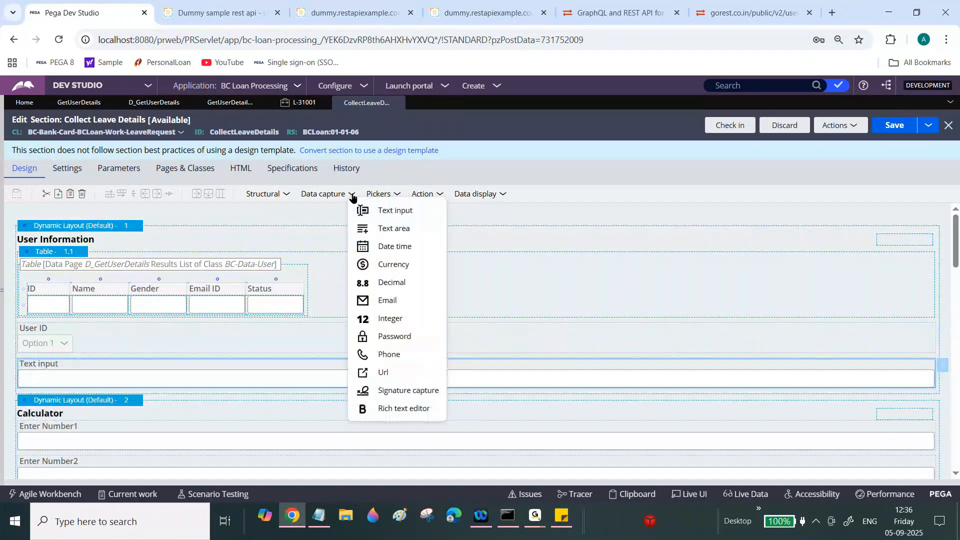
pyautogui.moveTo(385, 213); pyautogui.dragTo(250, 395)
pyautogui.click(351, 193)
pyautogui.moveTo(377, 209); pyautogui.dragTo(170, 440)
pyautogui.click(352, 195)
pyautogui.moveTo(376, 209); pyautogui.dragTo(139, 449)
pyautogui.scroll(-2, 703, 325)
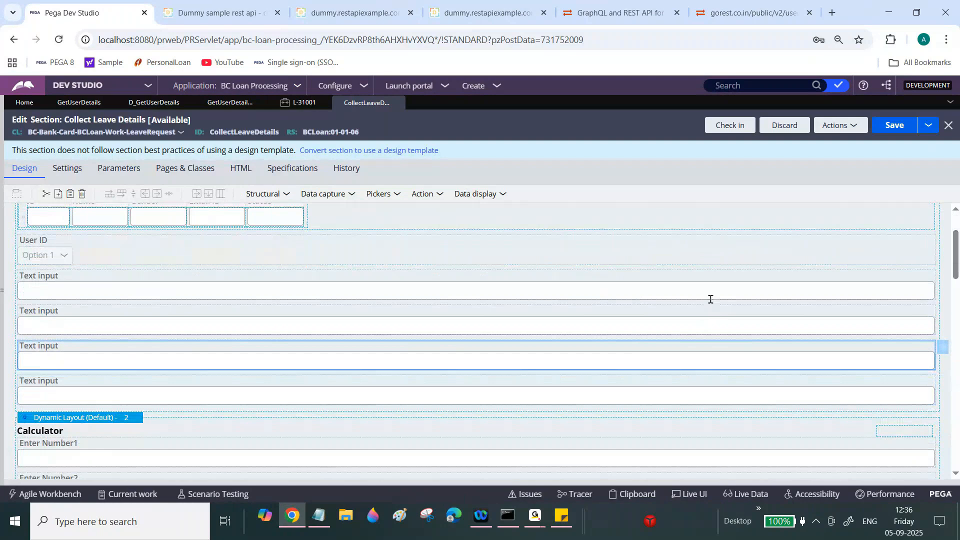
pyautogui.click(709, 289)
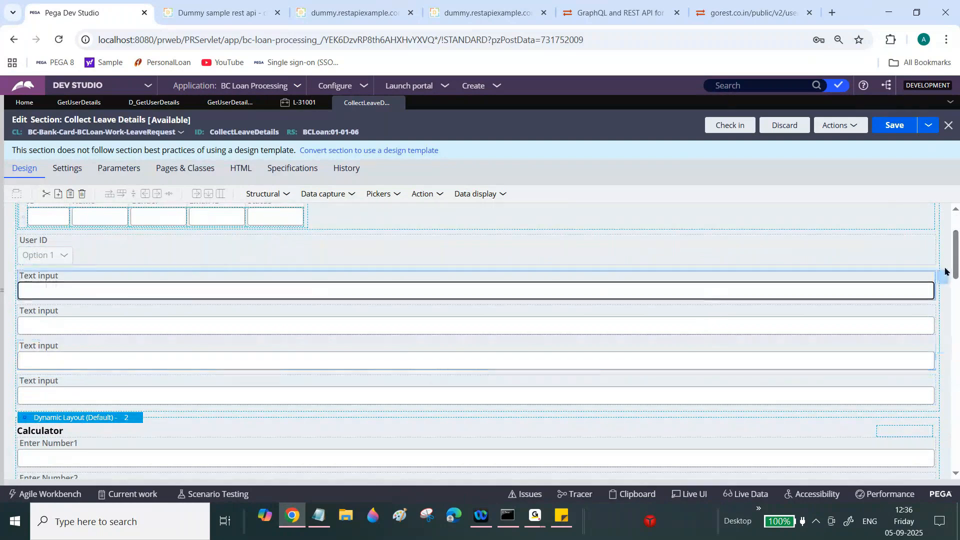
# - Bind the first text input to .EmailID and make it always read-only
pyautogui.click(942, 275)
pyautogui.write('.')
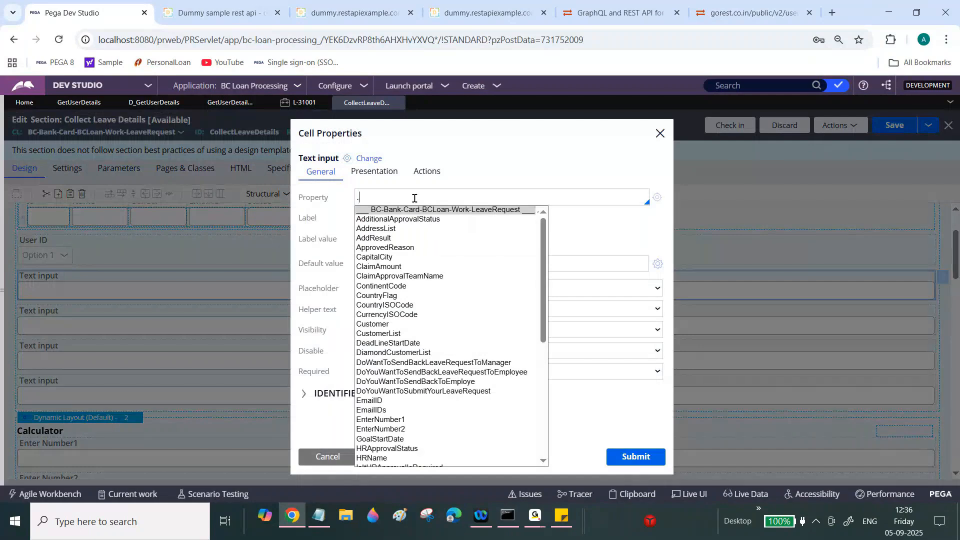
pyautogui.write('EMai')
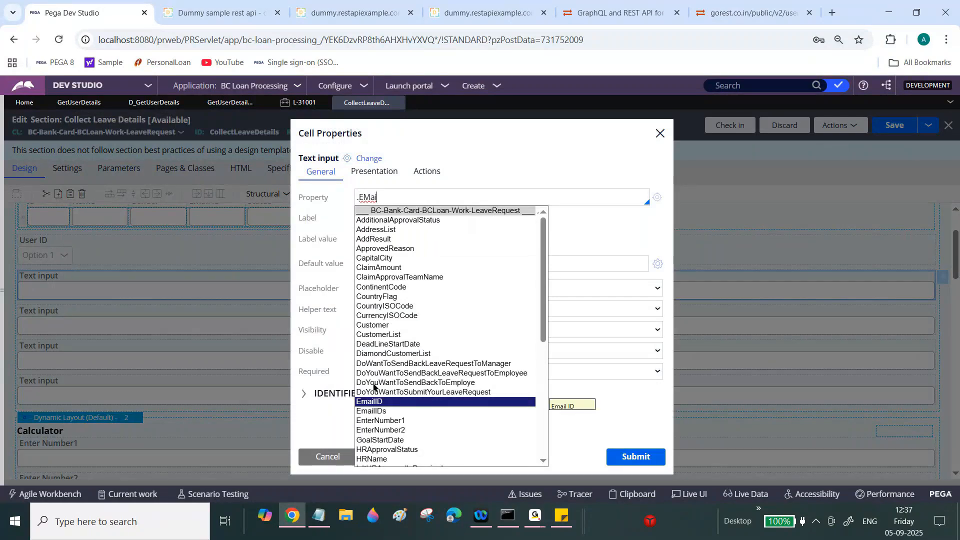
pyautogui.click(368, 401)
pyautogui.click(374, 170)
pyautogui.click(507, 197)
pyautogui.click(395, 229)
pyautogui.click(624, 458)
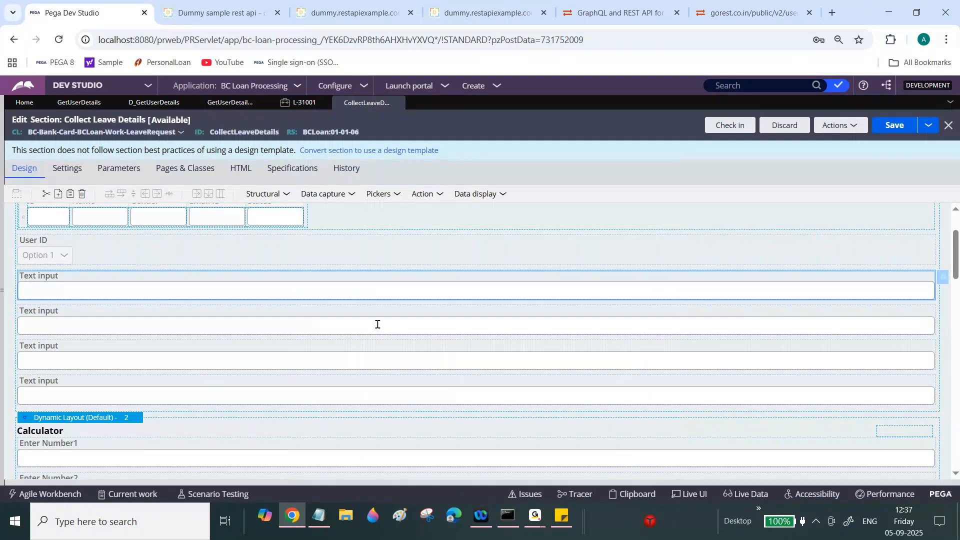
# - Bind the second text input to .Name and open the Name property rule
pyautogui.doubleClick(377, 324)
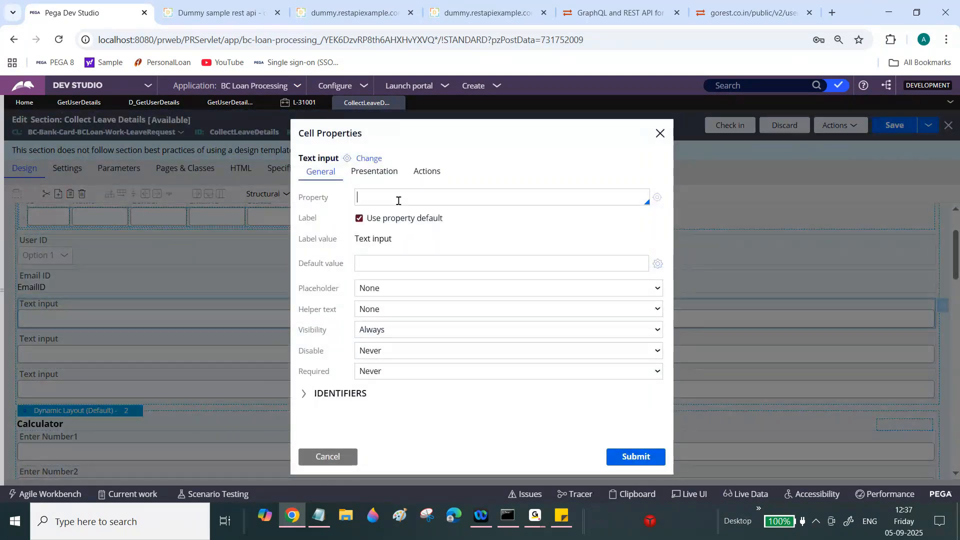
pyautogui.write('.')
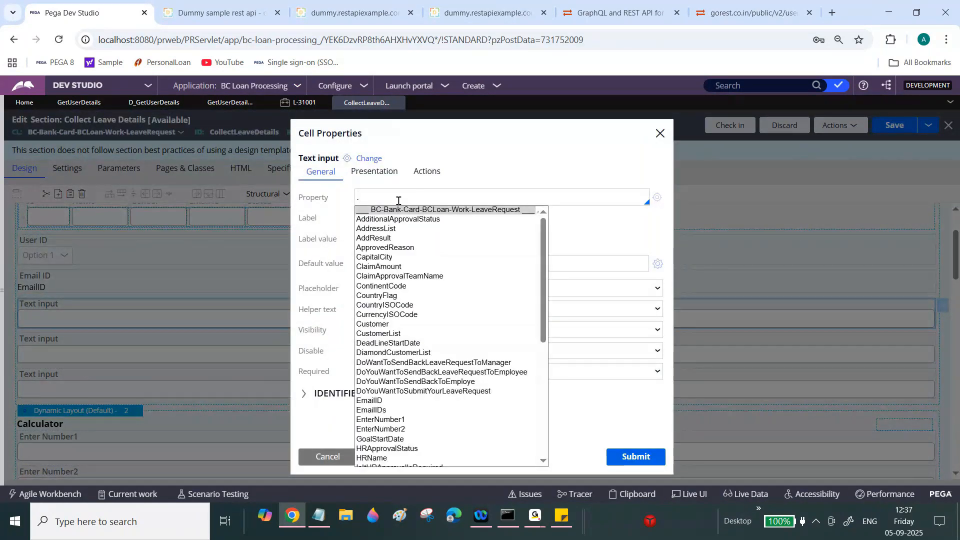
pyautogui.write('Nam')
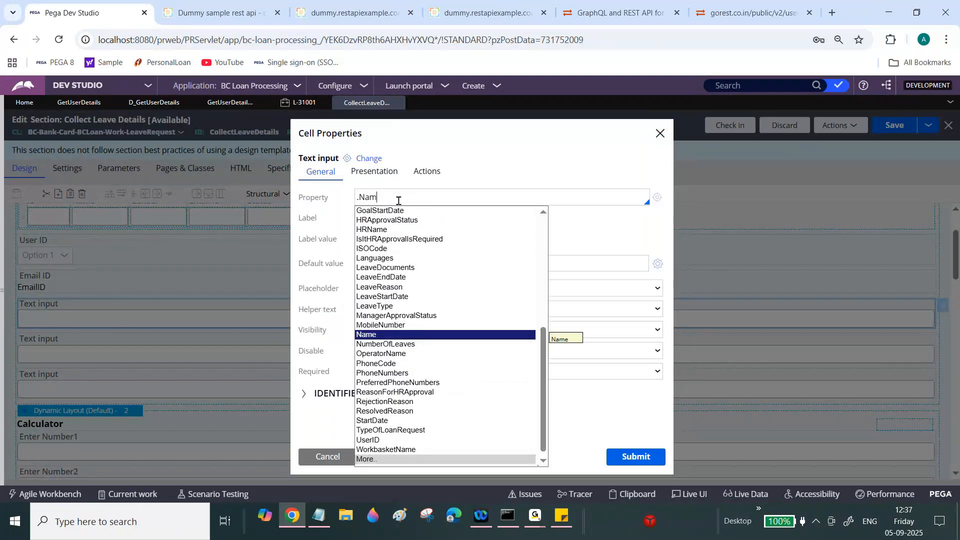
pyautogui.click(377, 337)
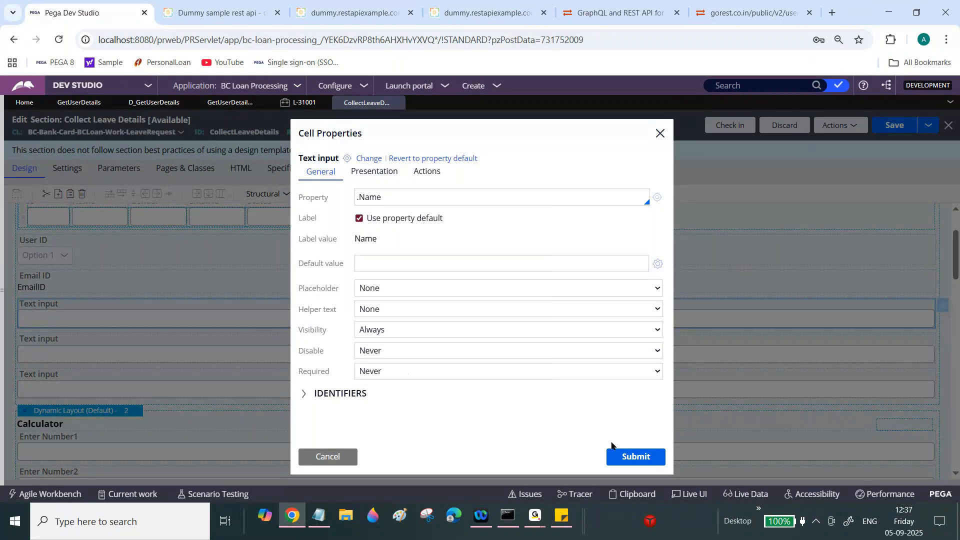
pyautogui.click(617, 460)
pyautogui.moveTo(956, 249); pyautogui.dragTo(685, 276)
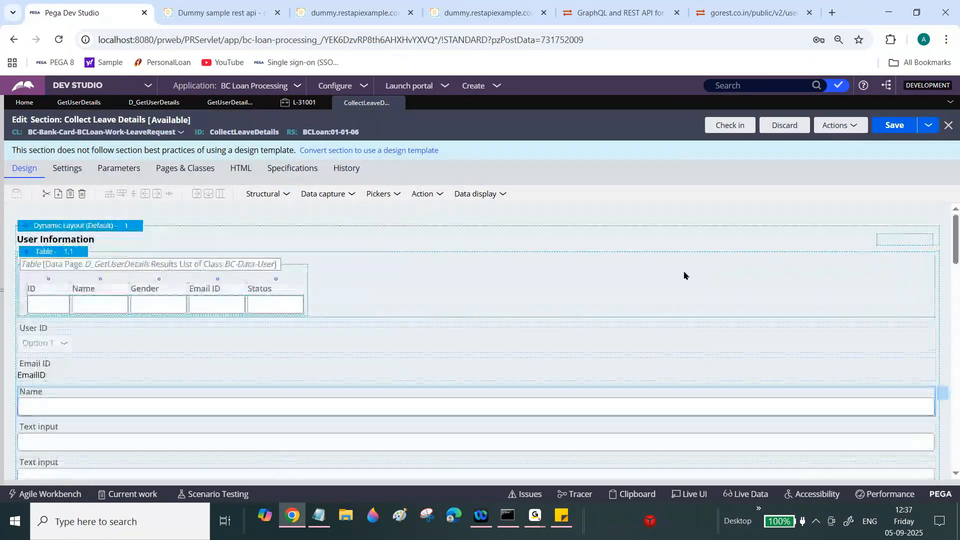
pyautogui.click(942, 393)
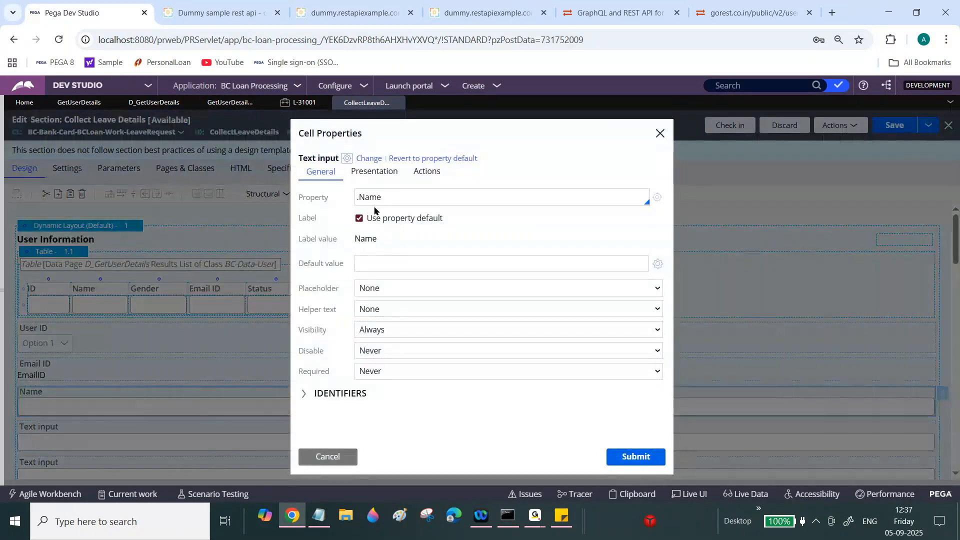
pyautogui.click(656, 197)
# - Save the Name property as a new User Name property and check it in with comment 'wip'
pyautogui.click(730, 126)
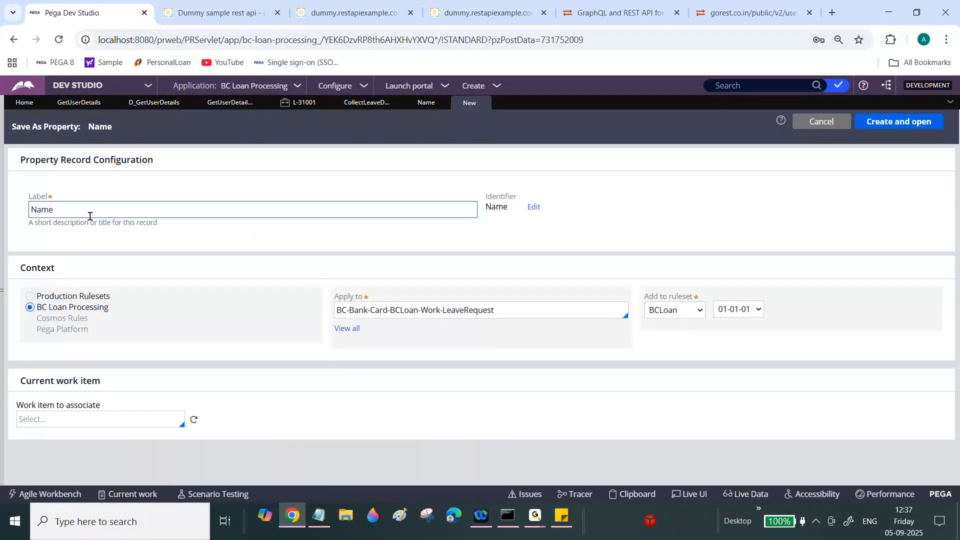
pyautogui.write('User')
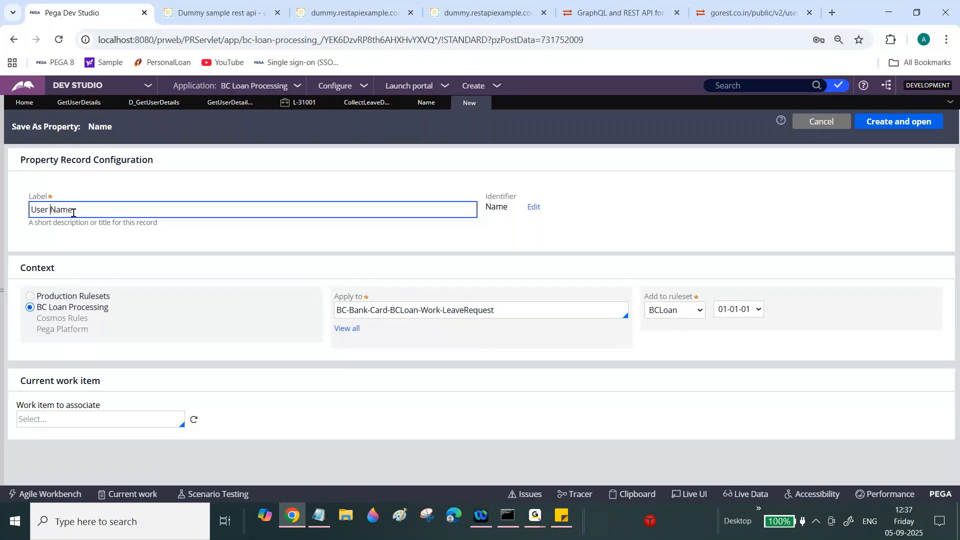
pyautogui.click(342, 231)
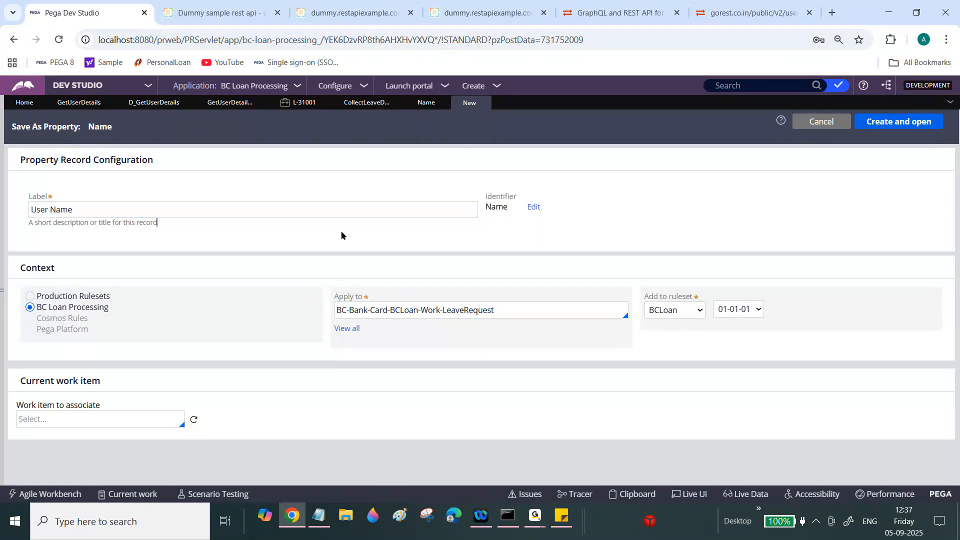
pyautogui.click(908, 128)
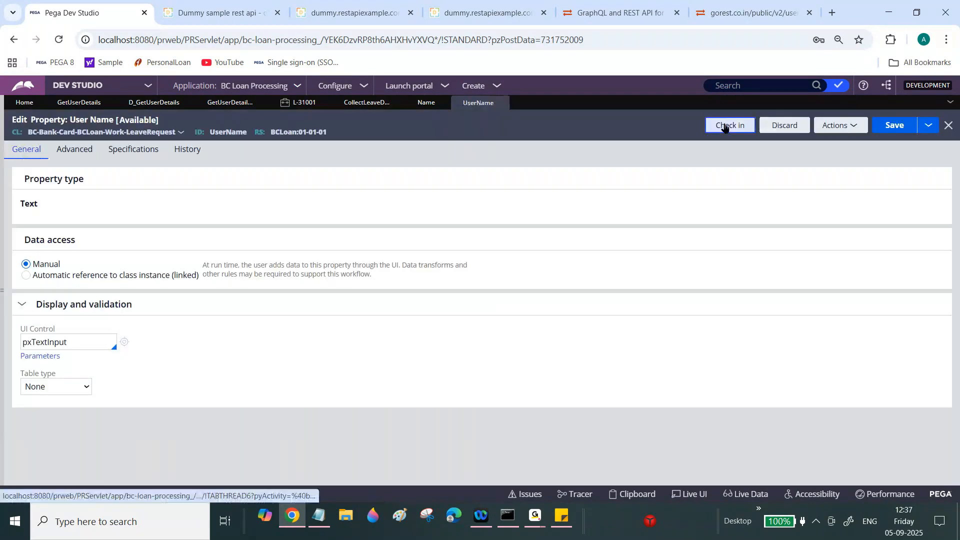
pyautogui.click(725, 126)
pyautogui.write('w')
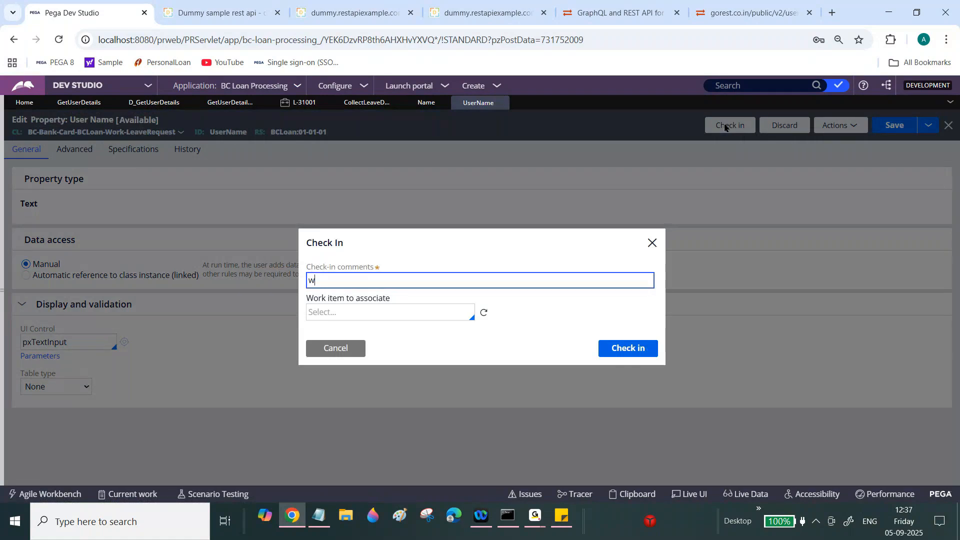
pyautogui.write('ip')
pyautogui.click(629, 349)
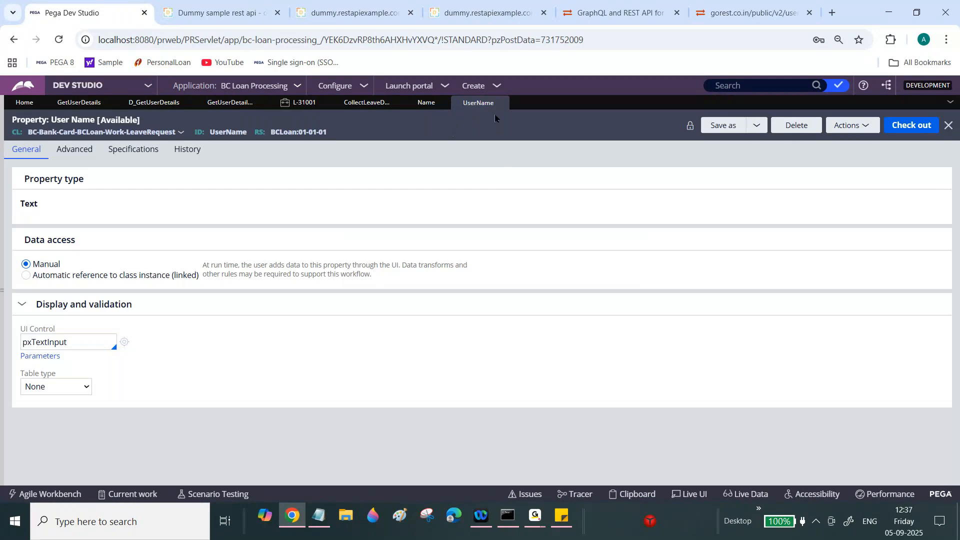
# - Save another copy as User Email ID and check it in with comment 'wip'
pyautogui.click(717, 130)
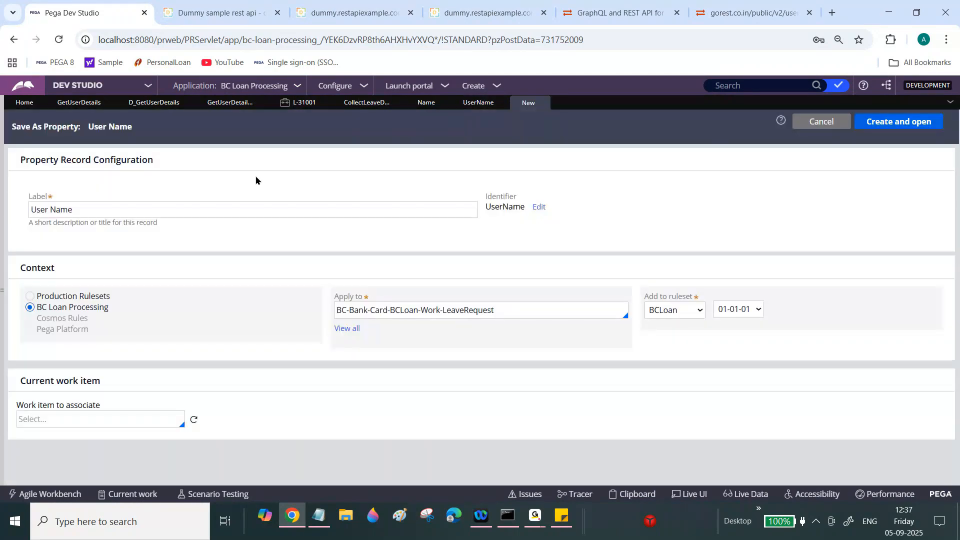
pyautogui.tripleClick(146, 215)
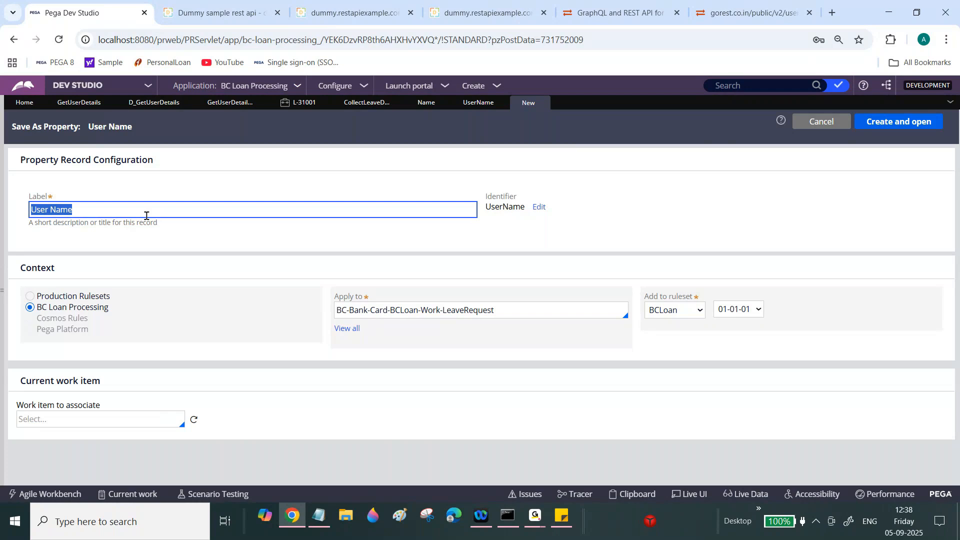
pyautogui.write('Em')
pyautogui.press('BackSpace')
pyautogui.press('BackSpace')
pyautogui.write('user')
pyautogui.press('BackSpace')
pyautogui.press('BackSpace')
pyautogui.press('BackSpace')
pyautogui.press('BackSpace')
pyautogui.press('BackSpace')
pyautogui.write('User N')
pyautogui.press('BackSpace')
pyautogui.press('BackSpace')
pyautogui.write('Email ID')
pyautogui.click(888, 126)
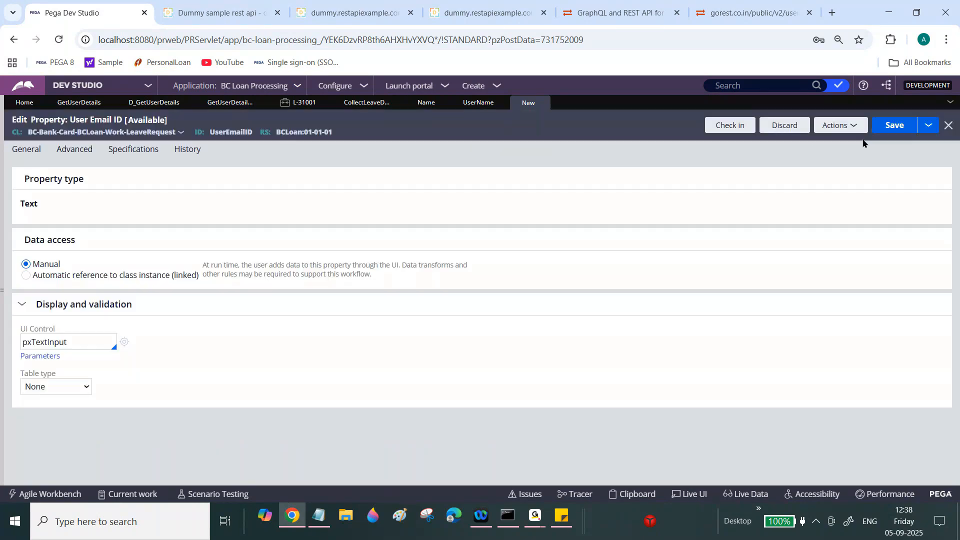
pyautogui.click(729, 125)
pyautogui.write('wip')
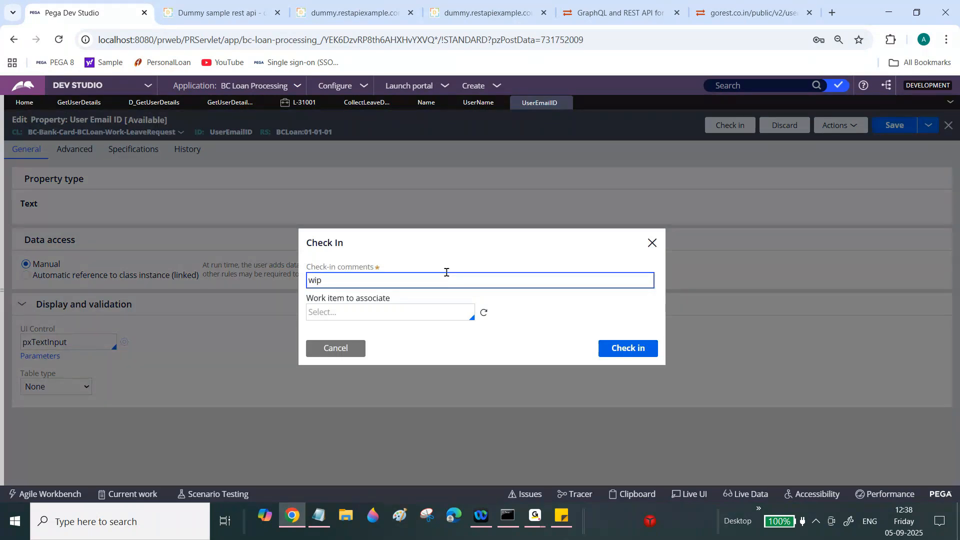
pyautogui.click(628, 348)
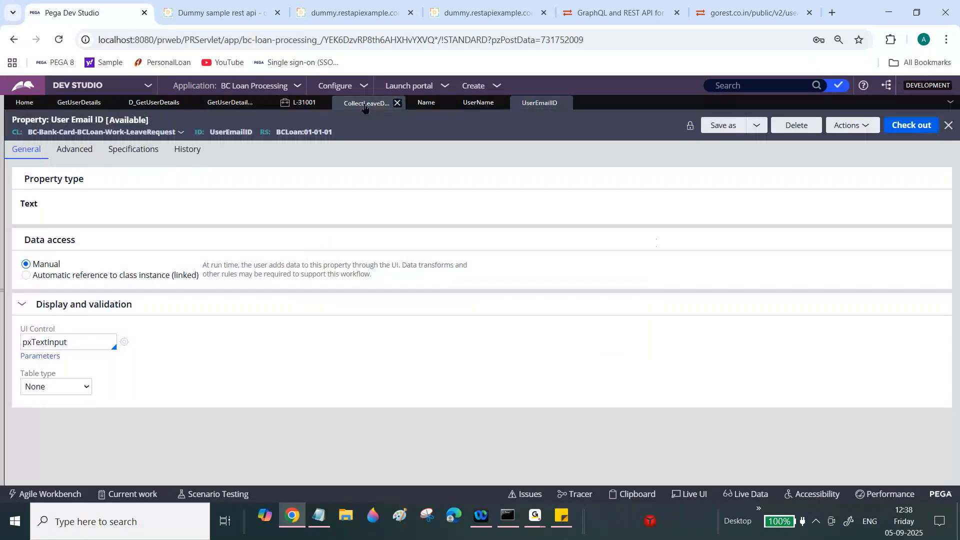
# - Back in Collect Leave Details, rebind the Name field to .UserName
pyautogui.click(364, 103)
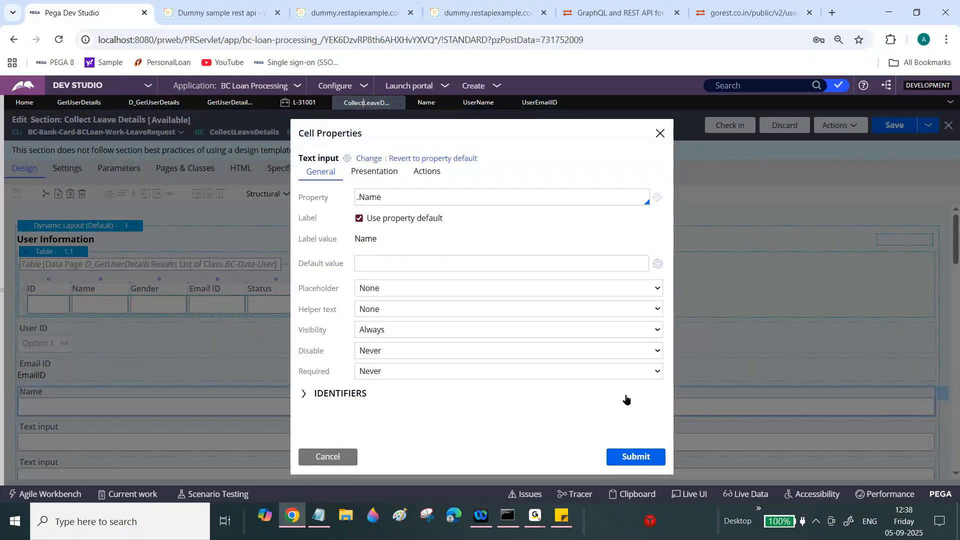
pyautogui.doubleClick(387, 195)
pyautogui.write('U')
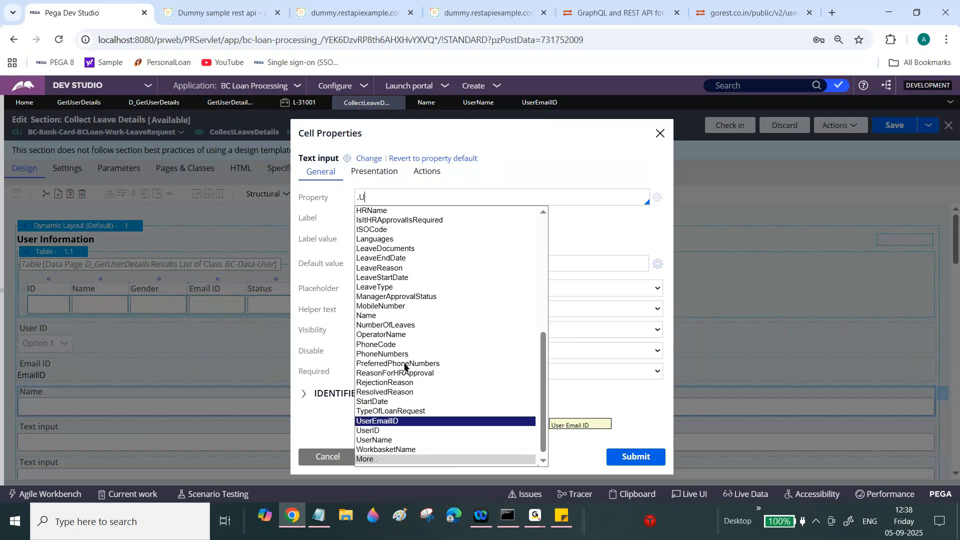
pyautogui.click(380, 440)
pyautogui.click(629, 456)
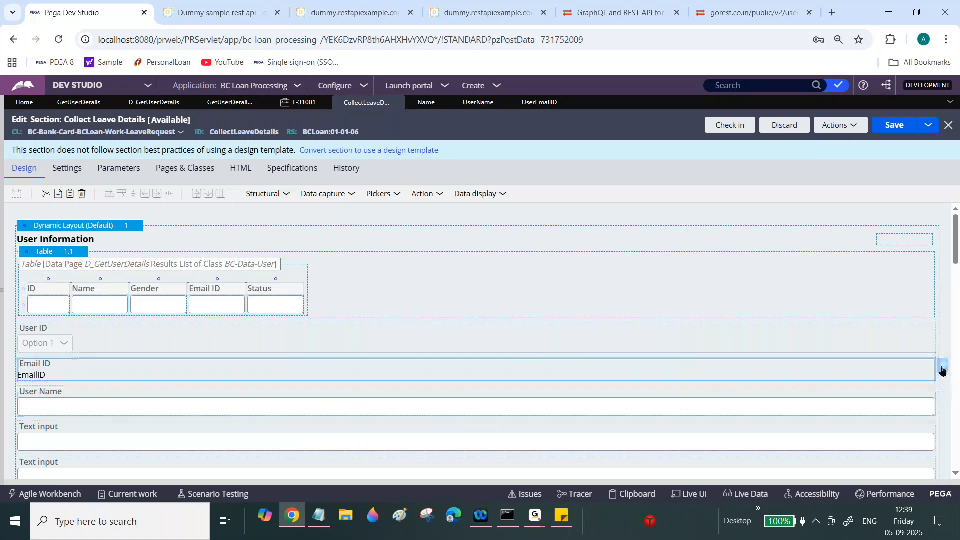
# - Rebind the Email ID field to .UserEmailID and make it always read-only
pyautogui.click(941, 370)
pyautogui.write('.U')
pyautogui.press('BackSpace')
pyautogui.press('BackSpace')
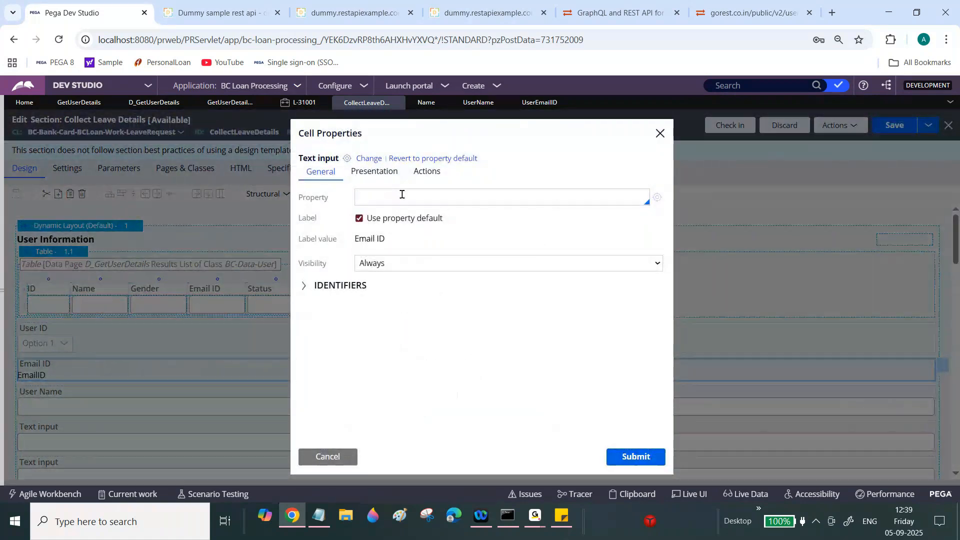
pyautogui.write('.U')
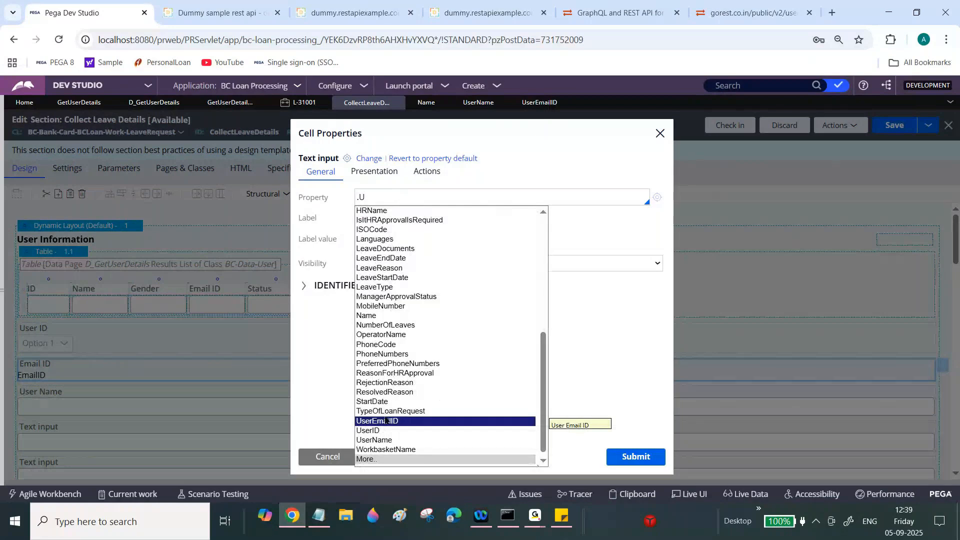
pyautogui.click(385, 421)
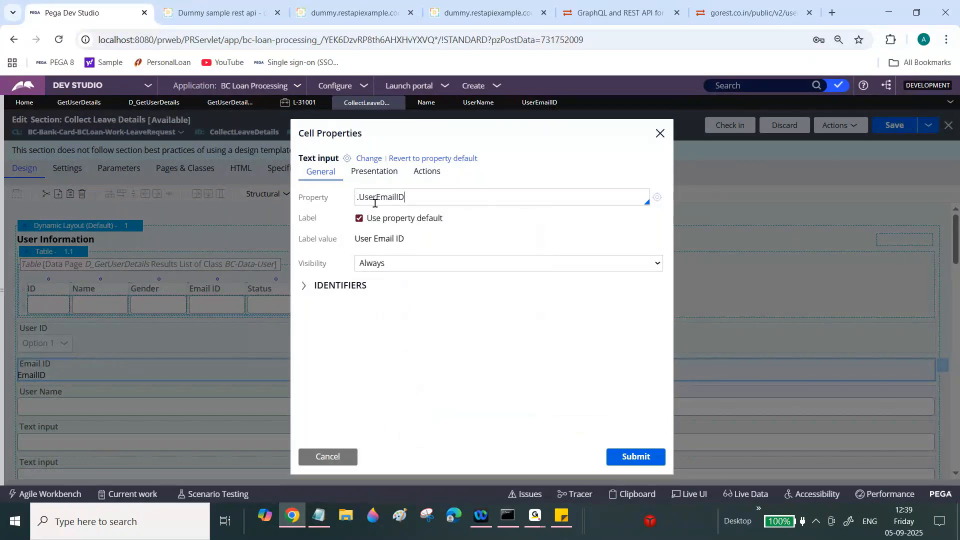
pyautogui.click(375, 171)
pyautogui.click(396, 197)
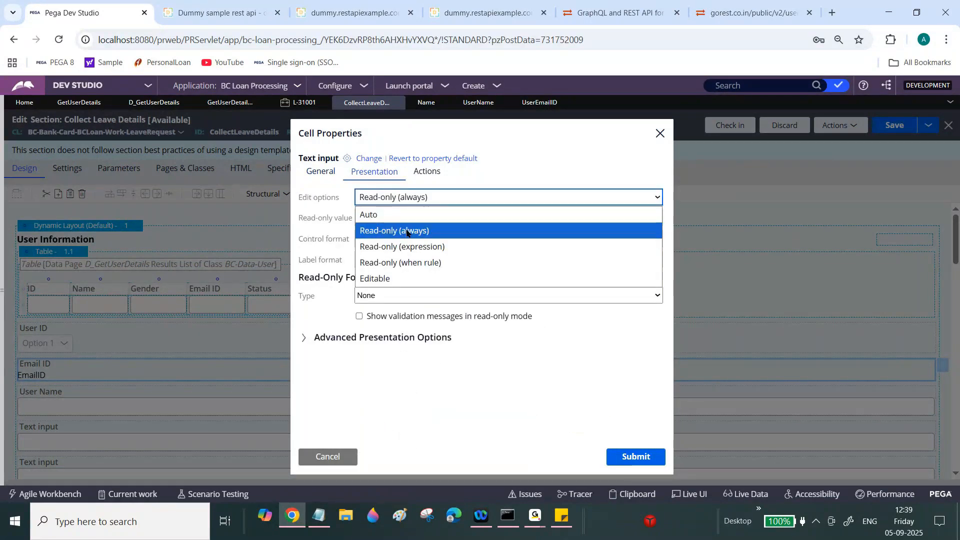
pyautogui.click(396, 229)
pyautogui.click(631, 455)
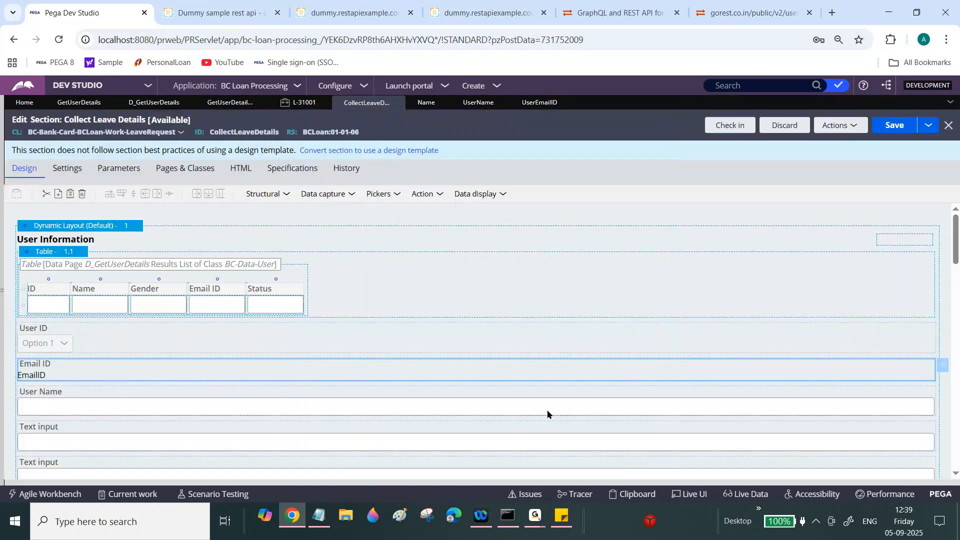
# - Set the User Name field's presentation to read-only
pyautogui.click(463, 399)
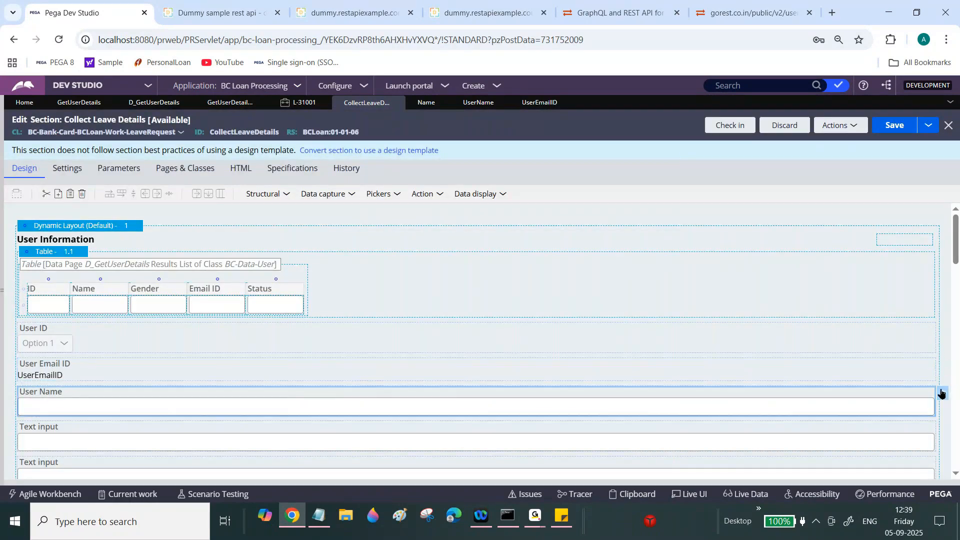
pyautogui.click(941, 393)
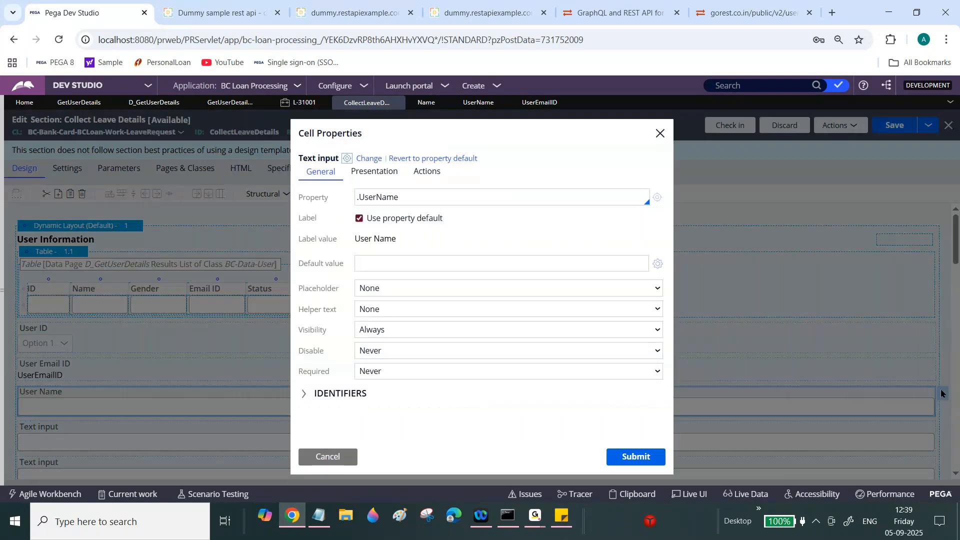
pyautogui.click(376, 178)
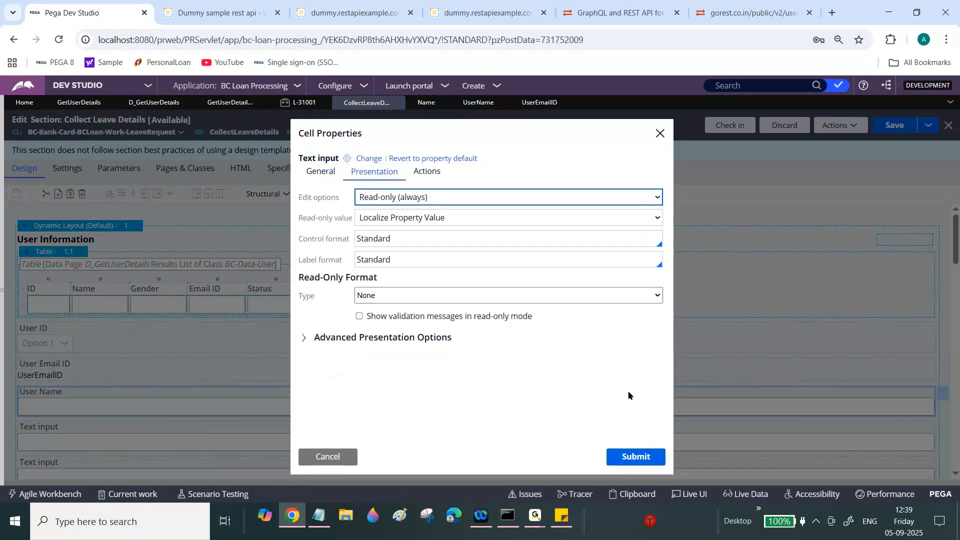
pyautogui.click(632, 455)
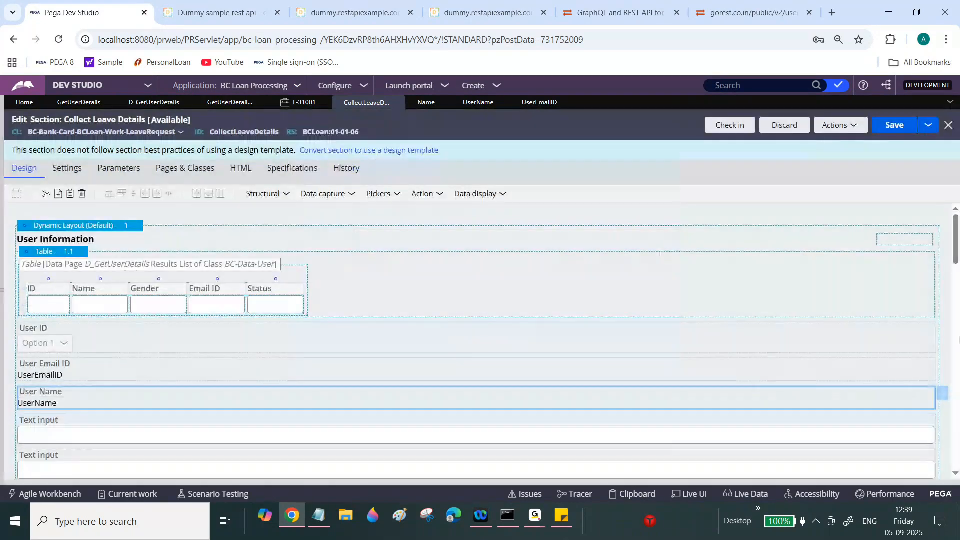
# - Enter User Status as the next empty text input's property and start creating it
pyautogui.scroll(-3, 831, 284)
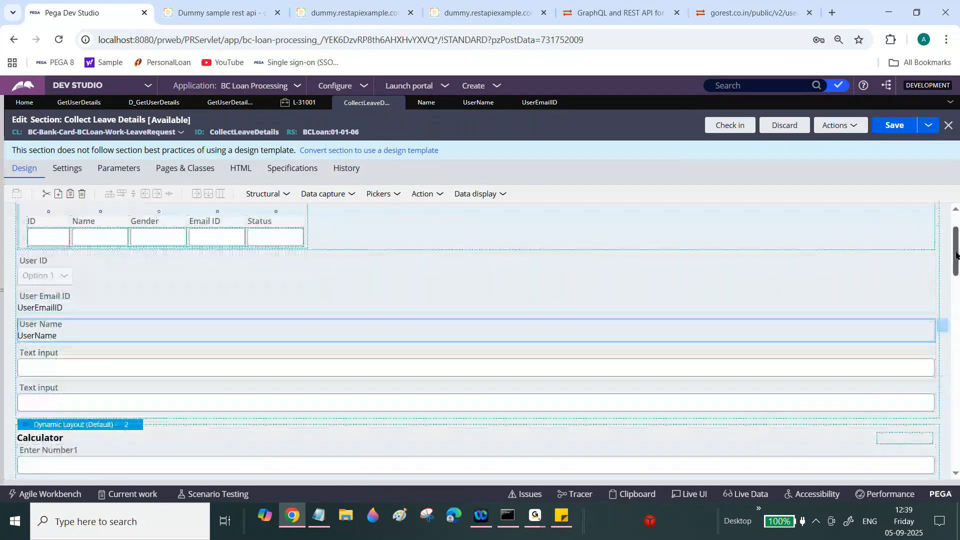
pyautogui.click(908, 295)
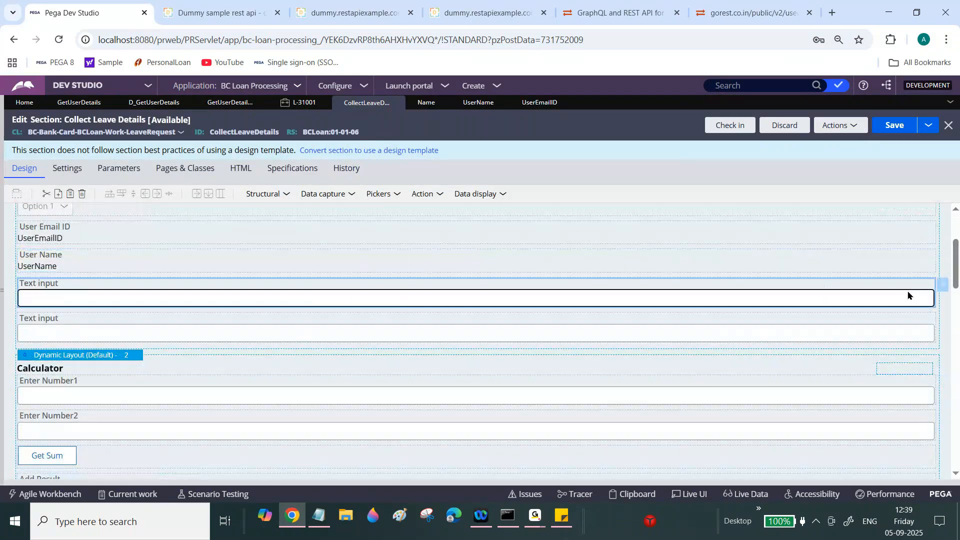
pyautogui.click(939, 285)
pyautogui.write('.')
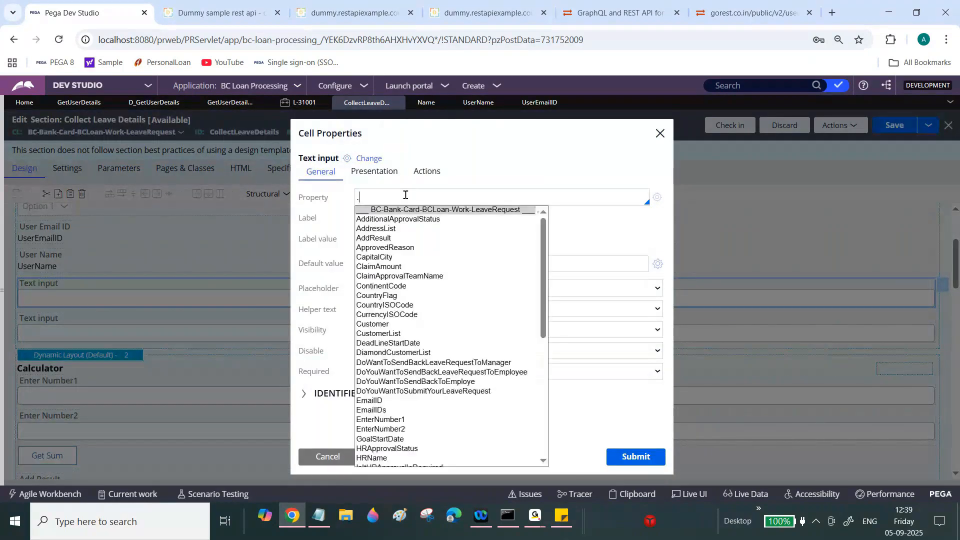
pyautogui.write('UserEmailID')
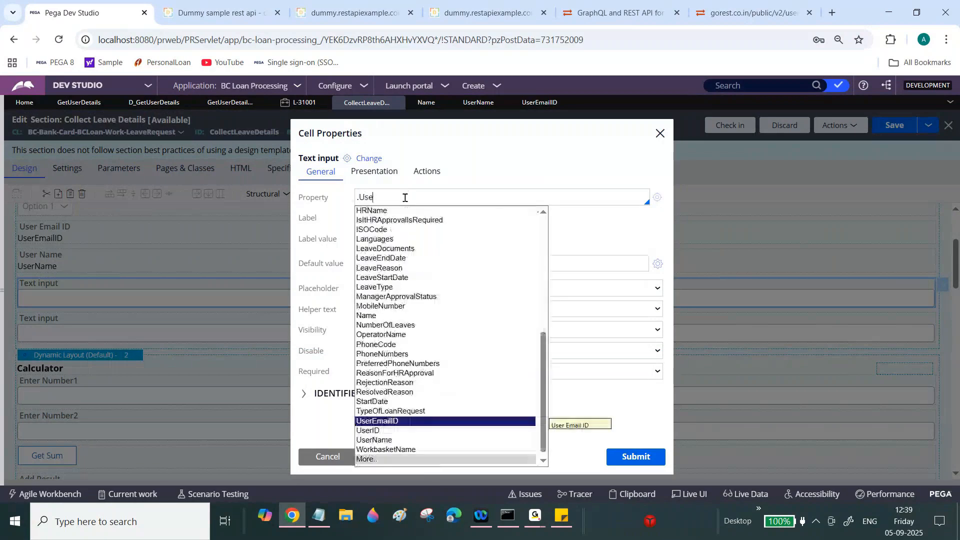
pyautogui.press('Return')
pyautogui.write('S')
pyautogui.hotkey('shift', 'Left')
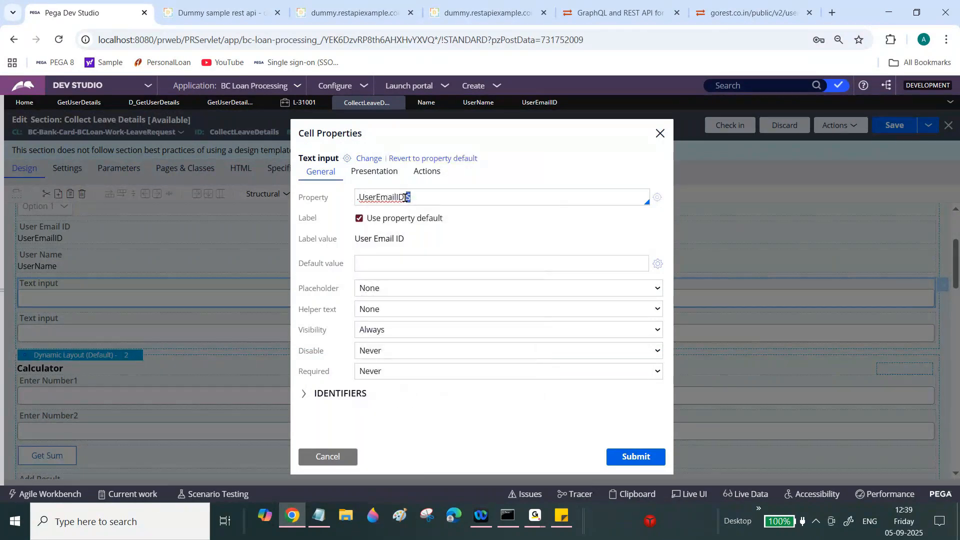
pyautogui.hotkey('ctrl', 'a')
pyautogui.press('BackSpace')
pyautogui.write('User Status')
pyautogui.click(657, 199)
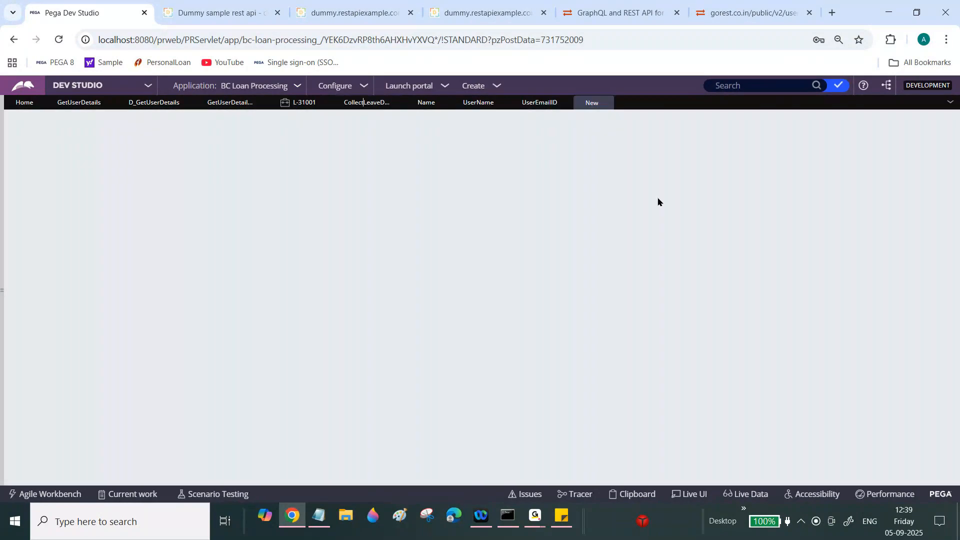
# - Save the new UserStatus property and bind .UserStatus to the first empty text input
pyautogui.click(909, 125)
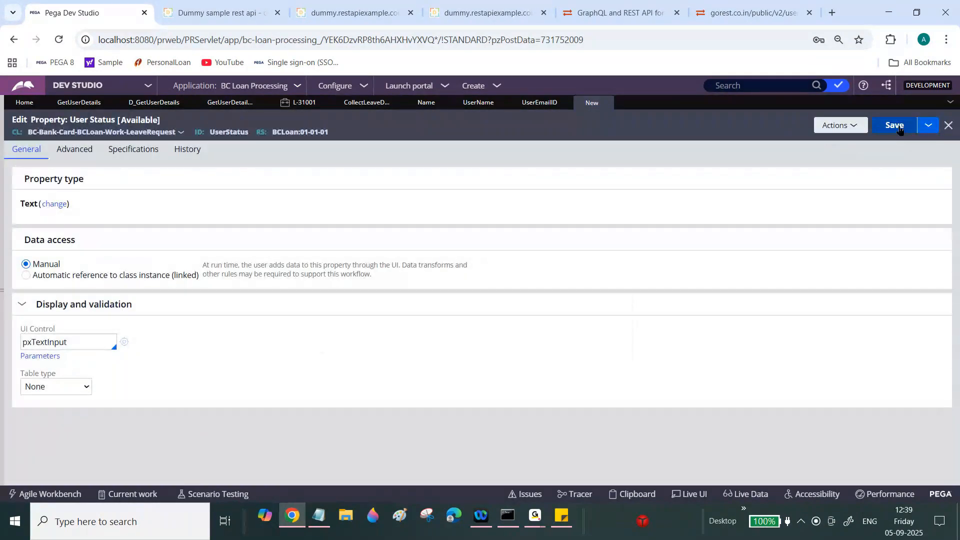
pyautogui.click(899, 128)
pyautogui.doubleClick(469, 193)
pyautogui.hotkey('ctrl', 'a')
pyautogui.press('BackSpace')
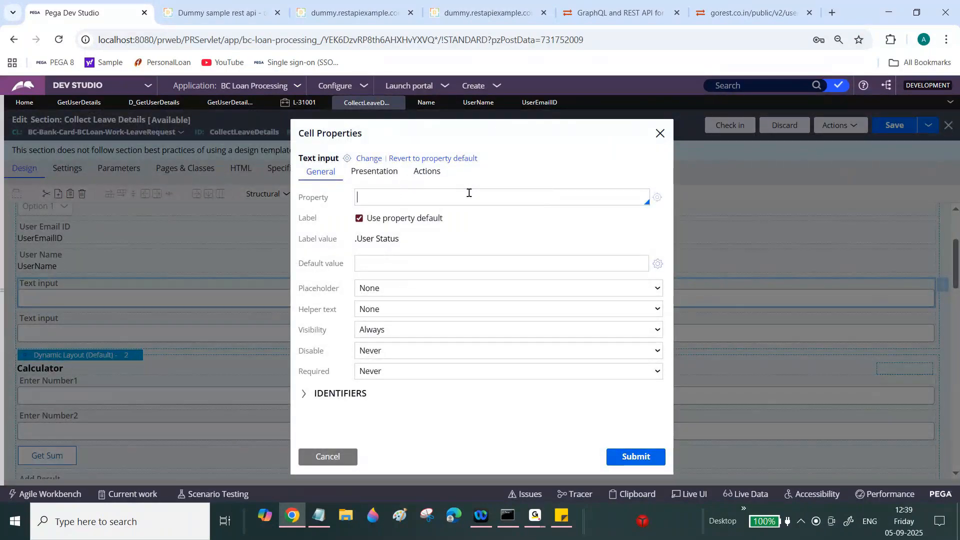
pyautogui.write('.user')
pyautogui.click(377, 440)
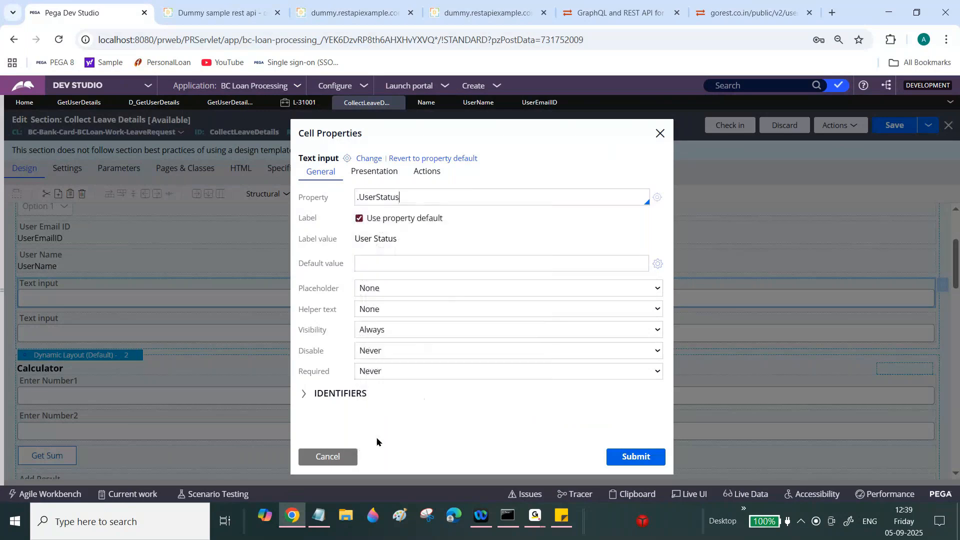
pyautogui.click(381, 172)
pyautogui.click(631, 456)
# - Create and save a new Gender Type property from the second text input's settings
pyautogui.click(482, 329)
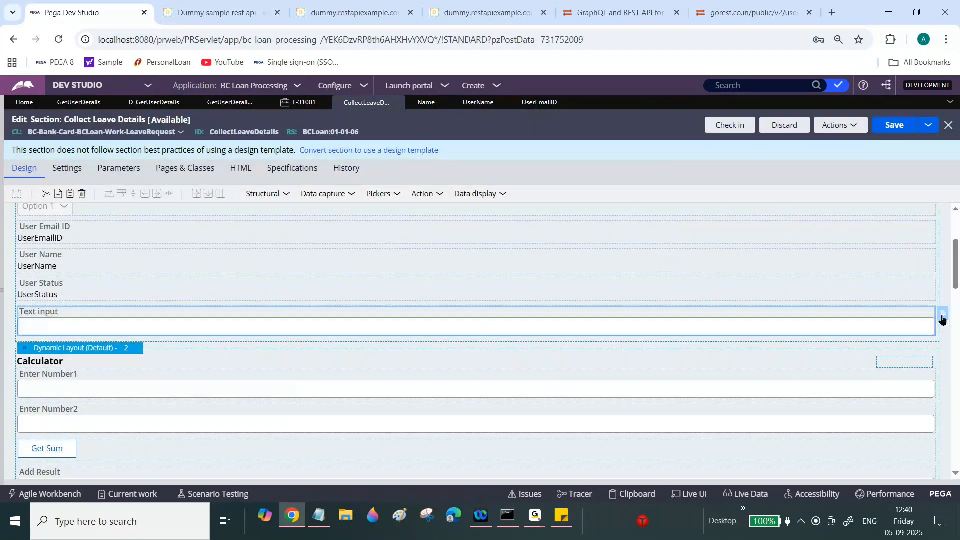
pyautogui.click(942, 313)
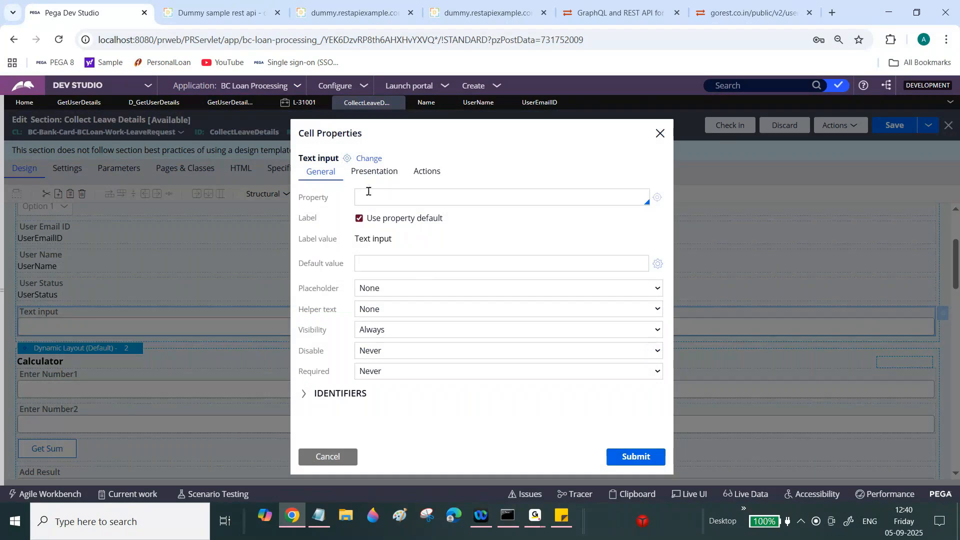
pyautogui.write('Gender Type')
pyautogui.click(658, 198)
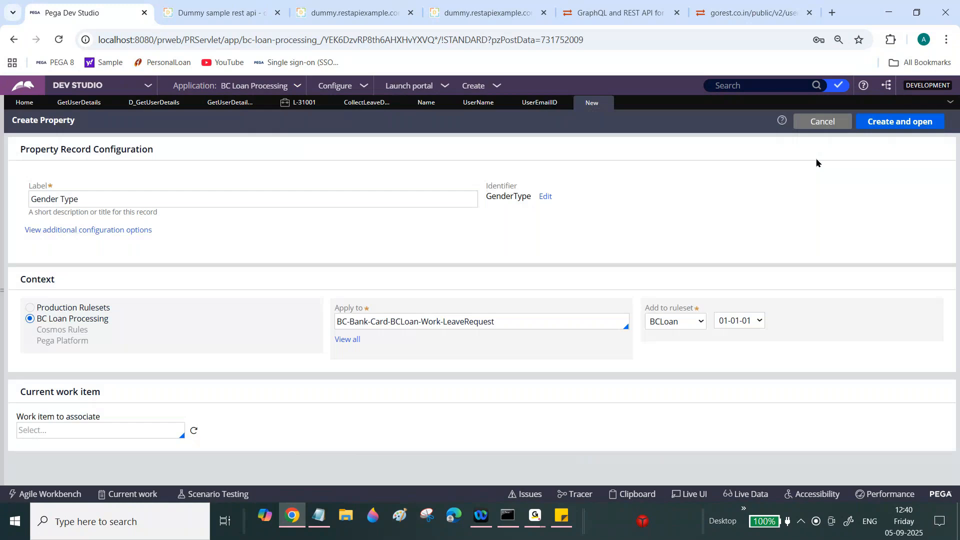
pyautogui.click(905, 126)
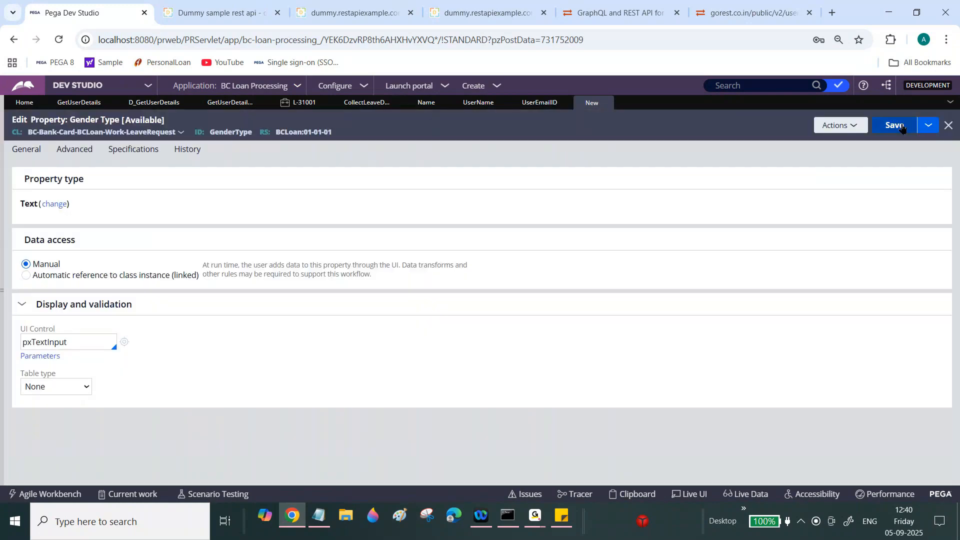
pyautogui.click(895, 126)
pyautogui.click(948, 126)
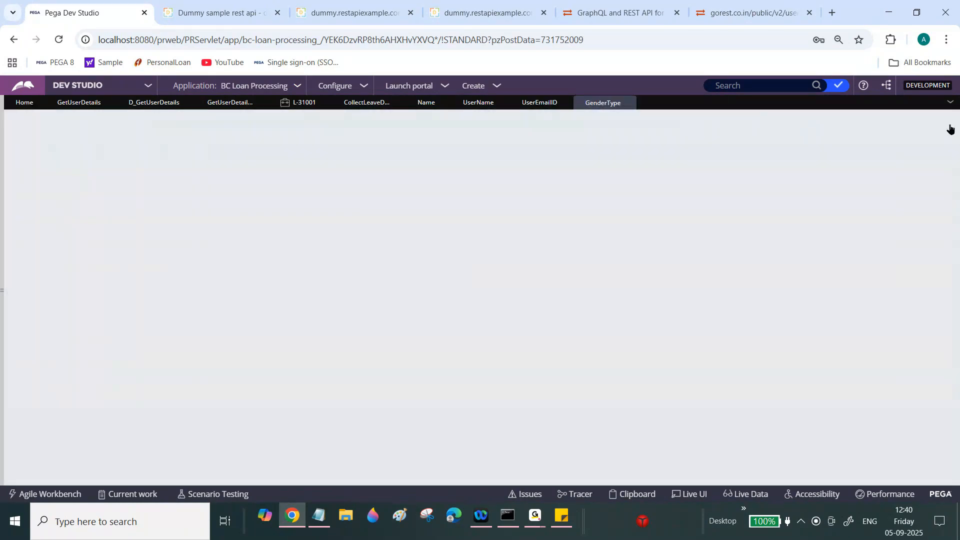
# - Bind .GenderType to the second input as Read-only (always) and save the section
pyautogui.tripleClick(470, 192)
pyautogui.press('BackSpace')
pyautogui.write('.ge')
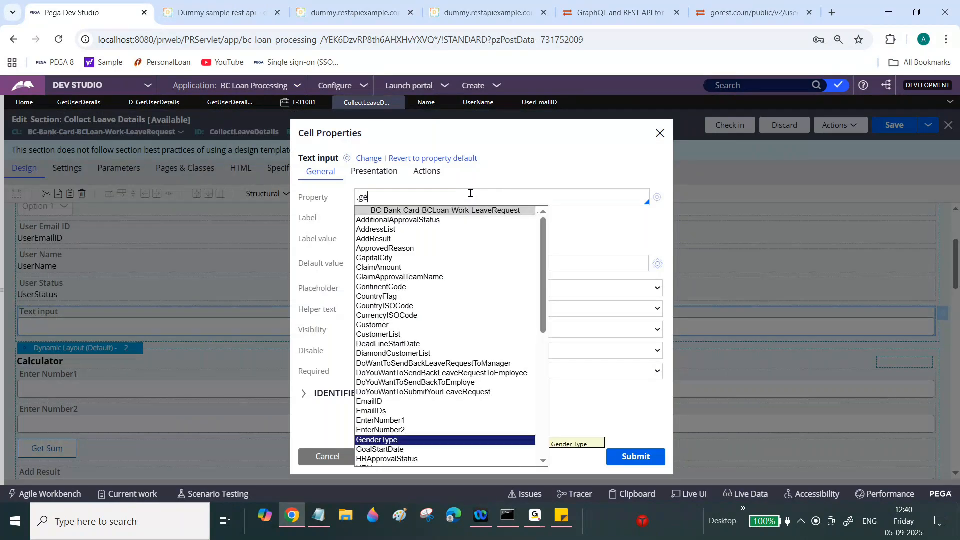
pyautogui.click(391, 442)
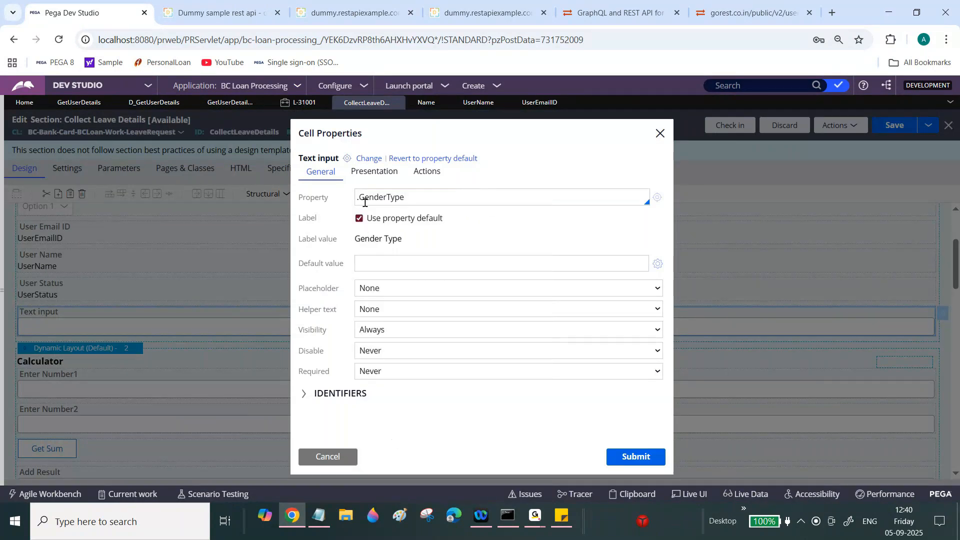
pyautogui.click(372, 172)
pyautogui.click(388, 197)
pyautogui.click(393, 234)
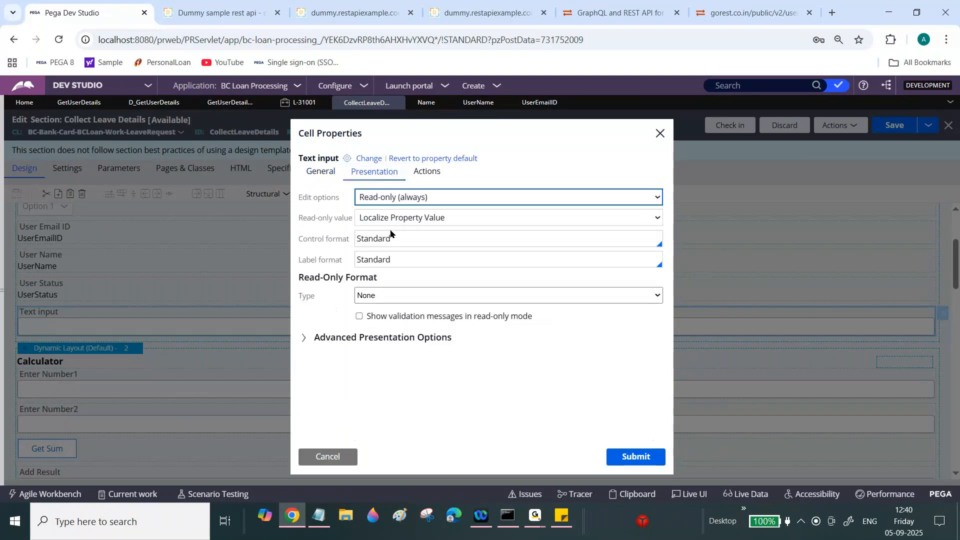
pyautogui.click(633, 456)
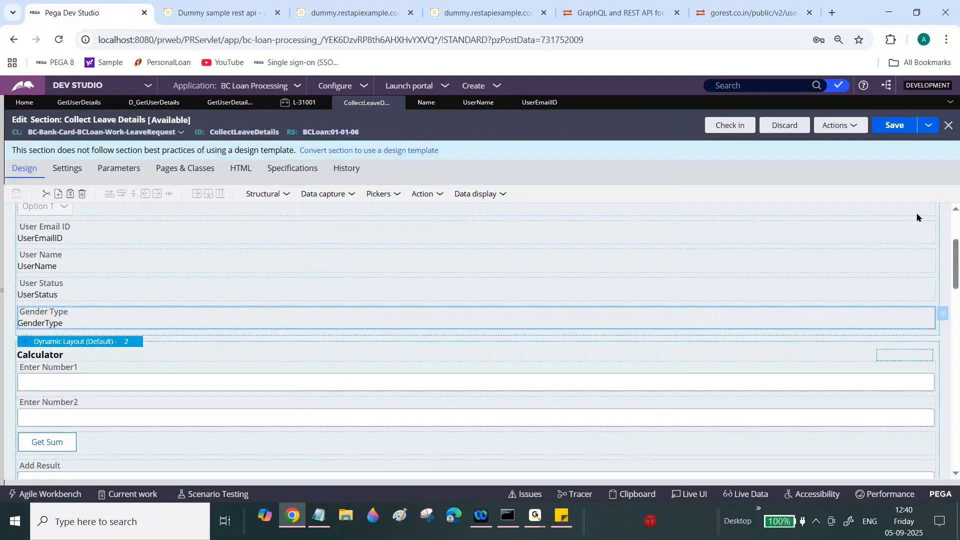
pyautogui.click(894, 126)
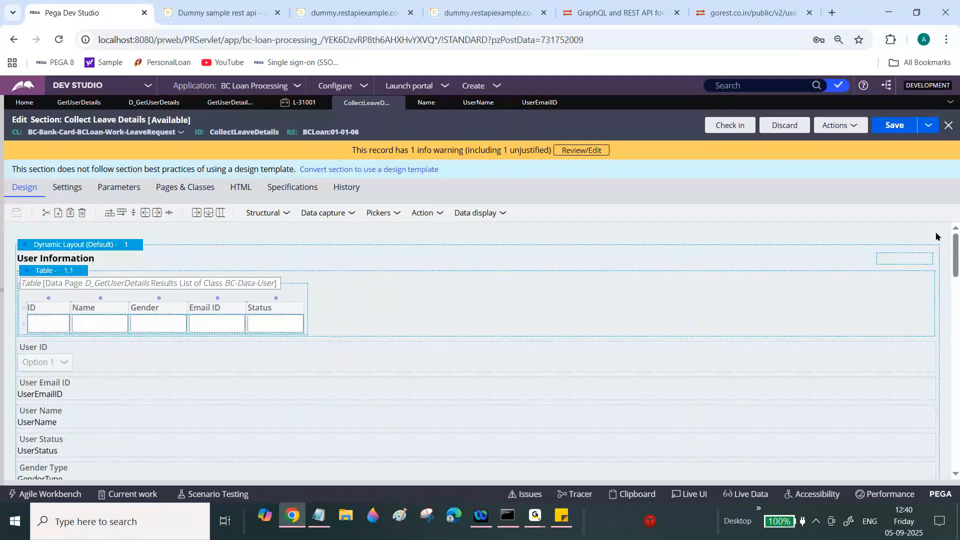
pyautogui.scroll(-2, 936, 236)
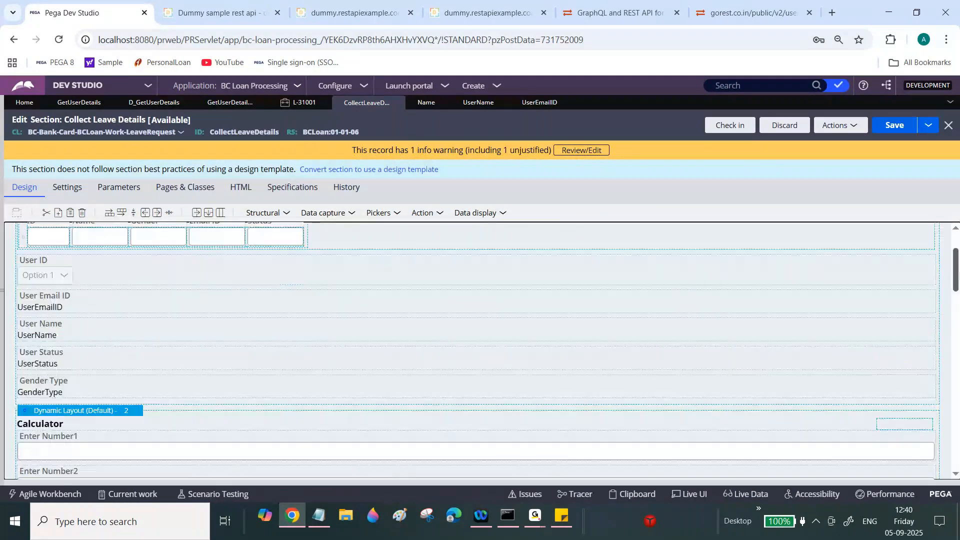
# - Review the Gender Type field's presentation settings and close them unchanged
pyautogui.click(672, 308)
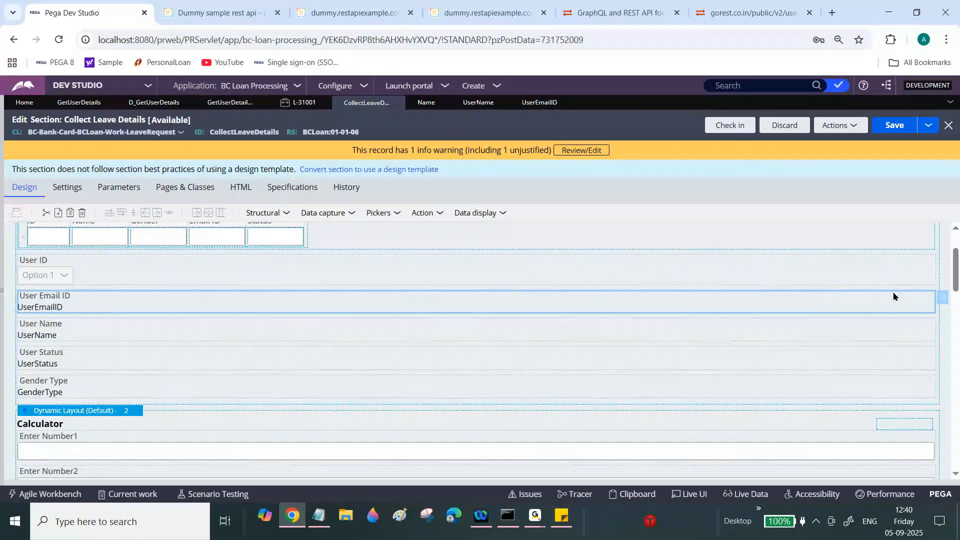
pyautogui.click(709, 389)
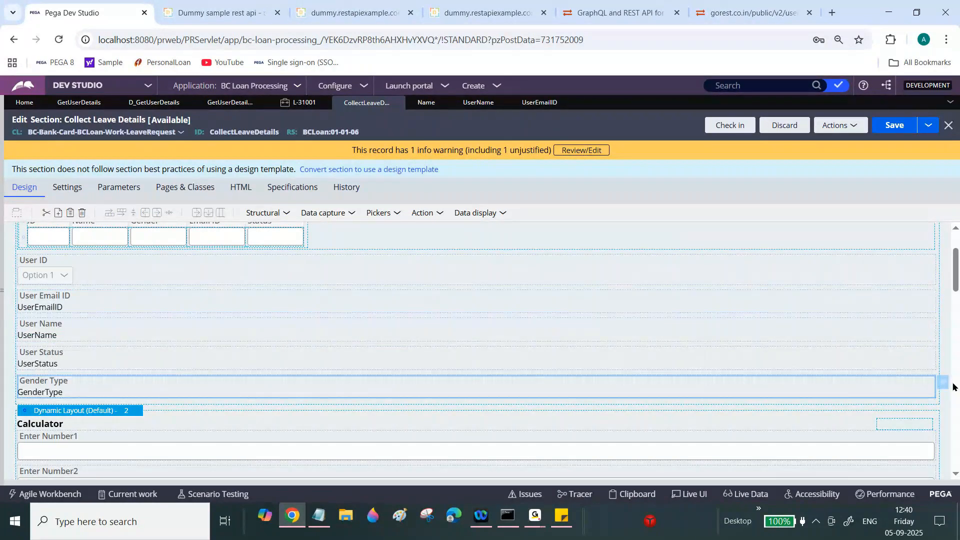
pyautogui.click(943, 383)
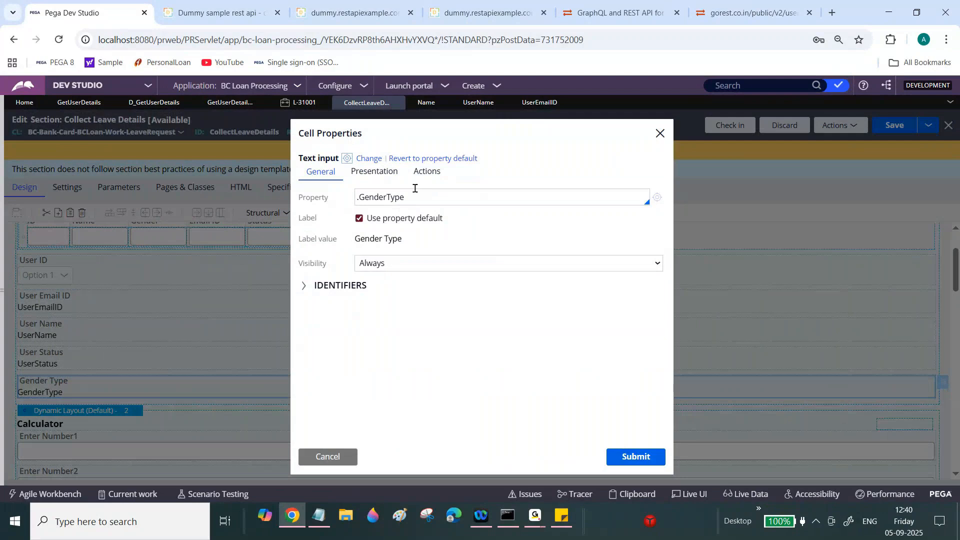
pyautogui.click(374, 171)
pyautogui.click(328, 456)
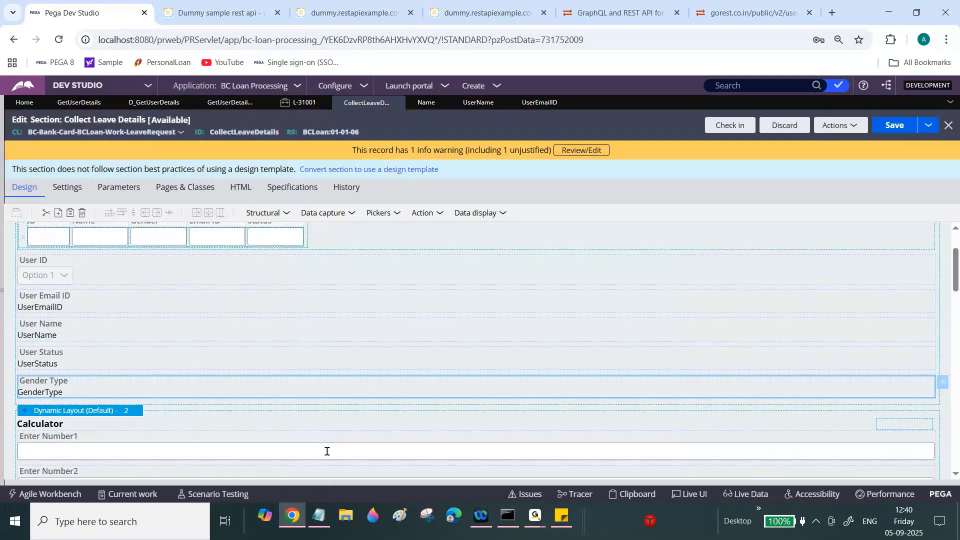
pyautogui.moveTo(956, 268); pyautogui.dragTo(958, 253)
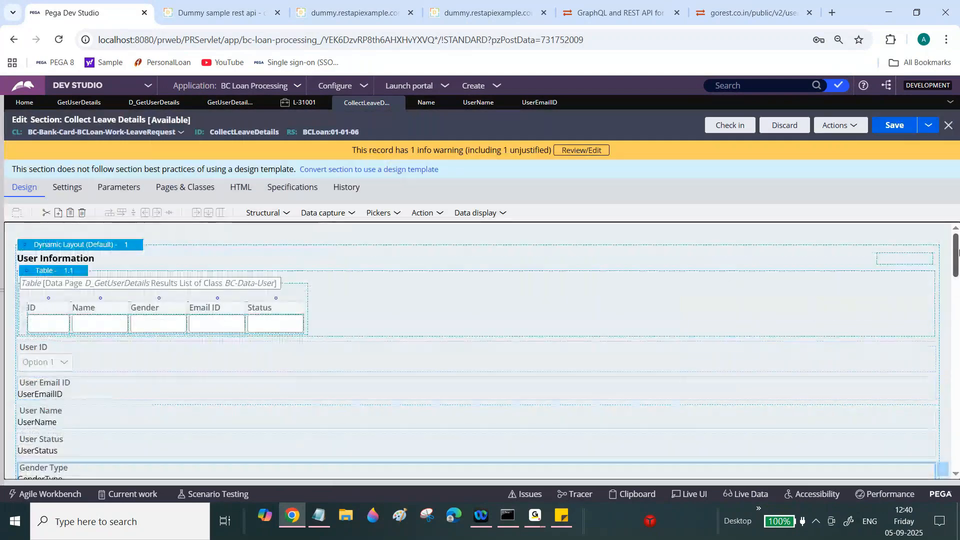
# - Close the Name, UserName and UserEmailID rule tabs
pyautogui.click(441, 103)
pyautogui.click(456, 104)
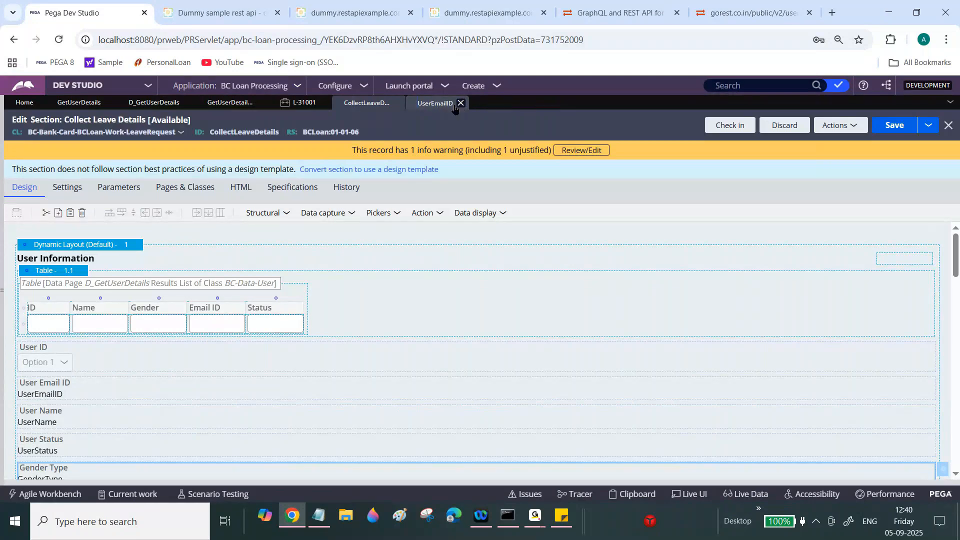
pyautogui.click(455, 105)
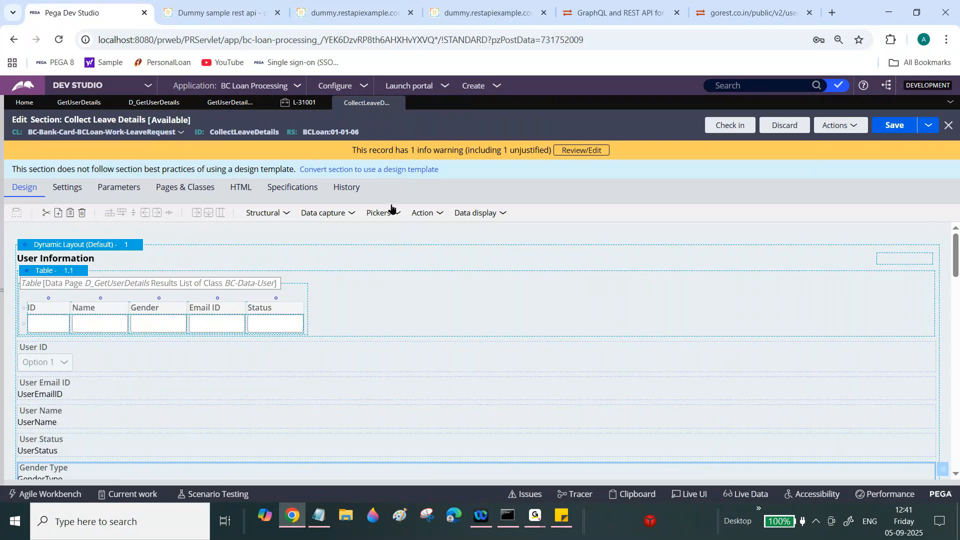
# - Check the meeting app, then return to the browser and select the User ID dropdown cell
pyautogui.click(535, 516)
pyautogui.click(592, 461)
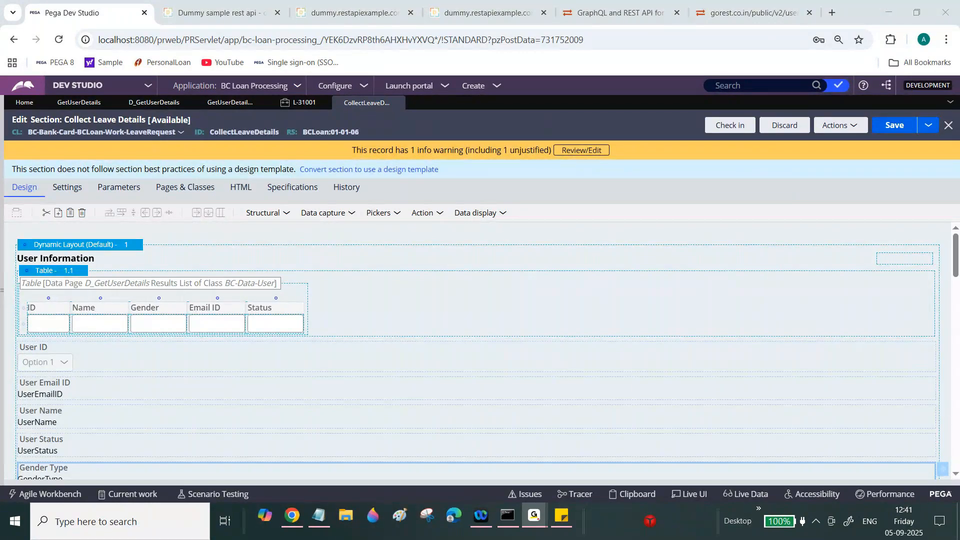
pyautogui.click(839, 195)
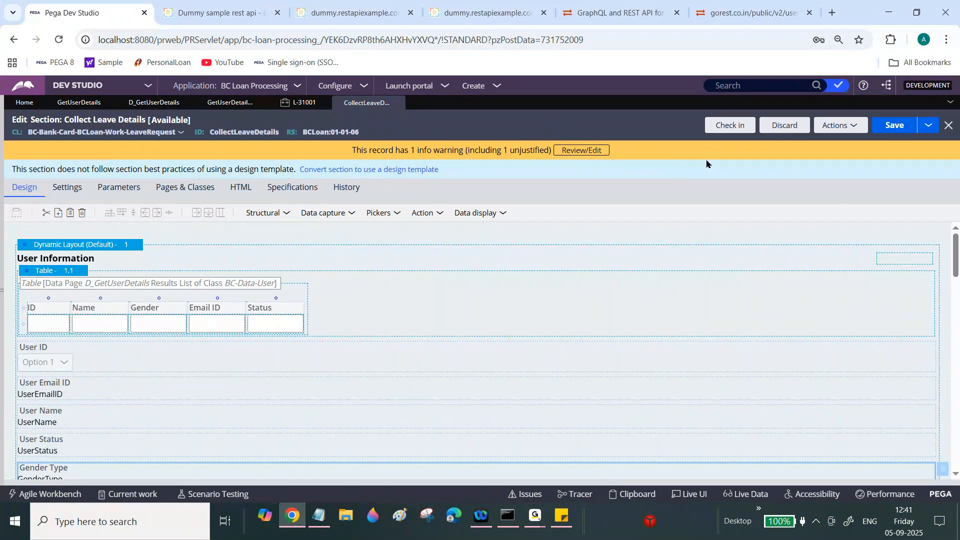
pyautogui.click(403, 350)
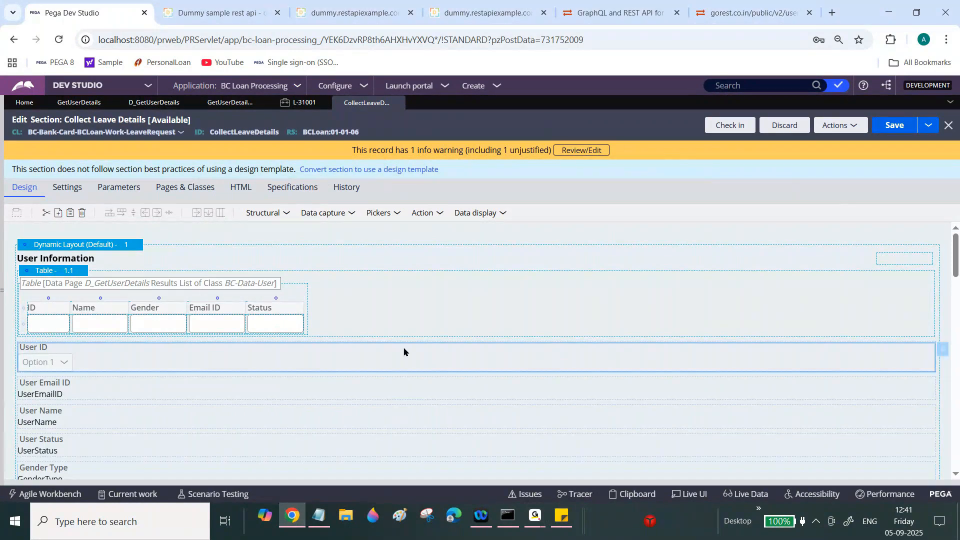
# - Add an action set to the User ID dropdown: on Change, refresh this section
pyautogui.click(942, 350)
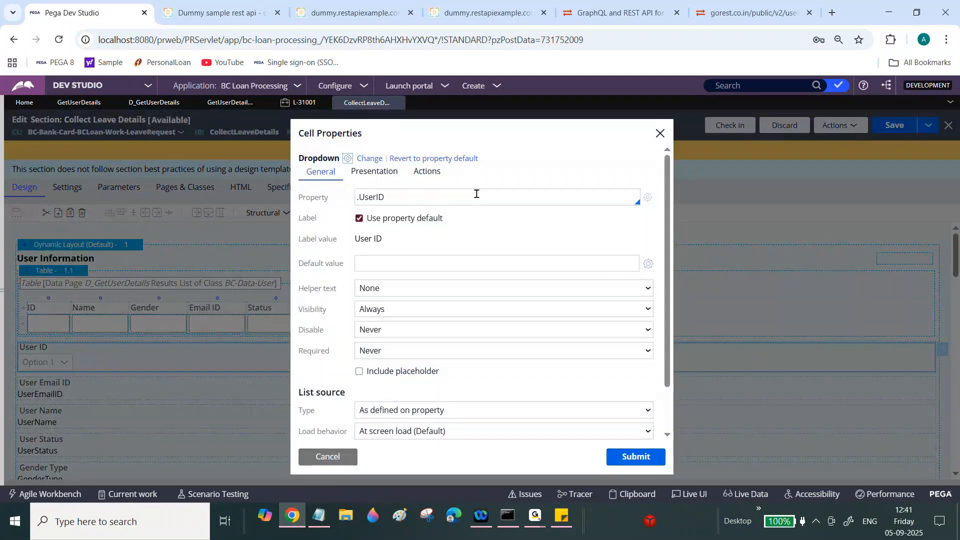
pyautogui.click(426, 172)
pyautogui.click(348, 199)
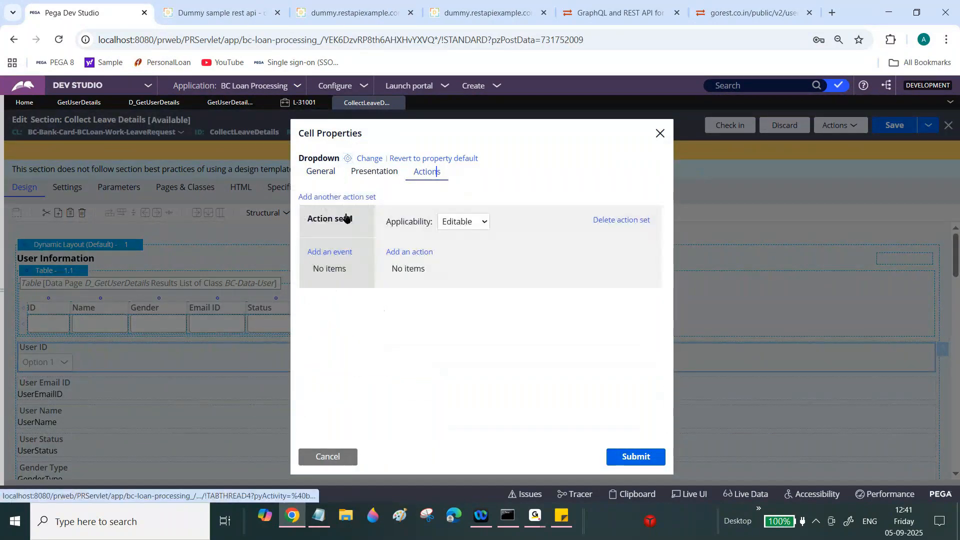
pyautogui.click(331, 251)
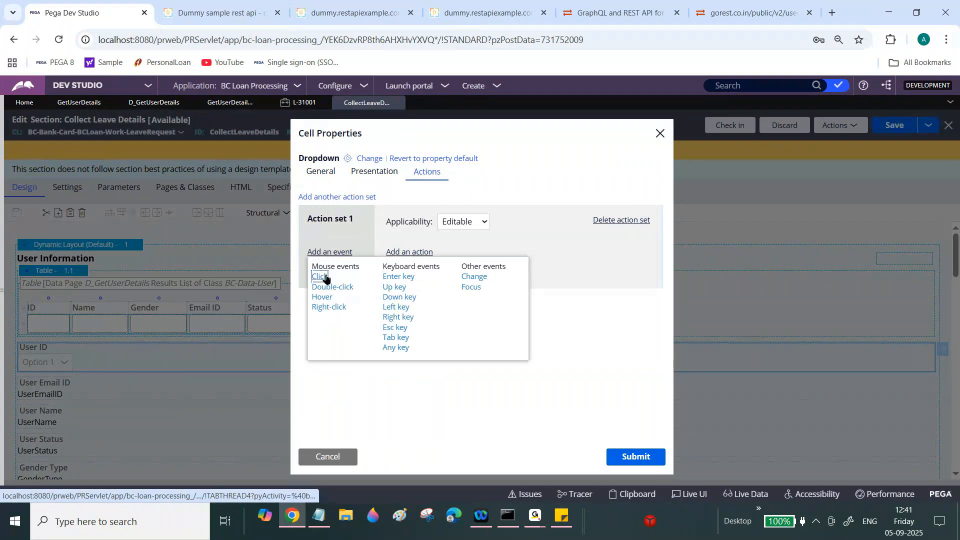
pyautogui.click(320, 277)
pyautogui.click(332, 267)
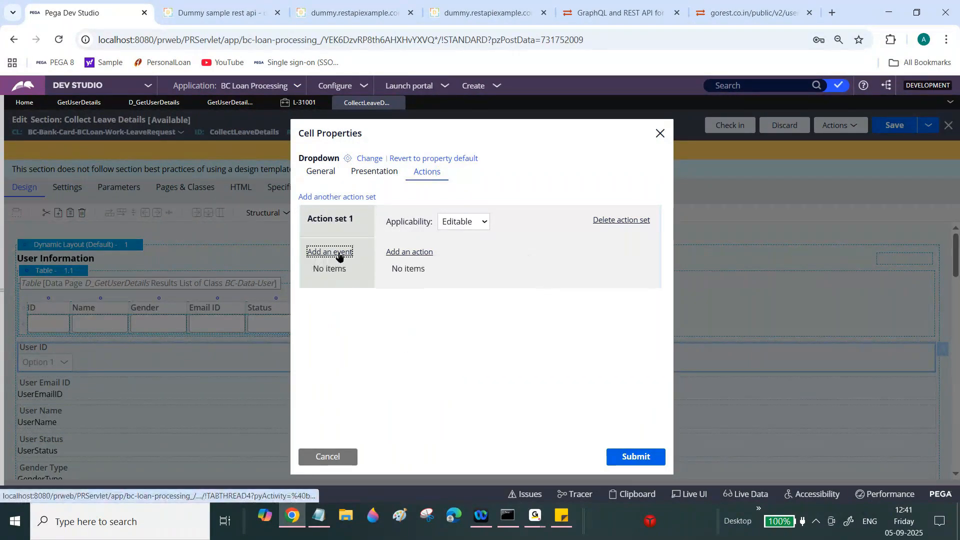
pyautogui.click(330, 251)
pyautogui.click(471, 277)
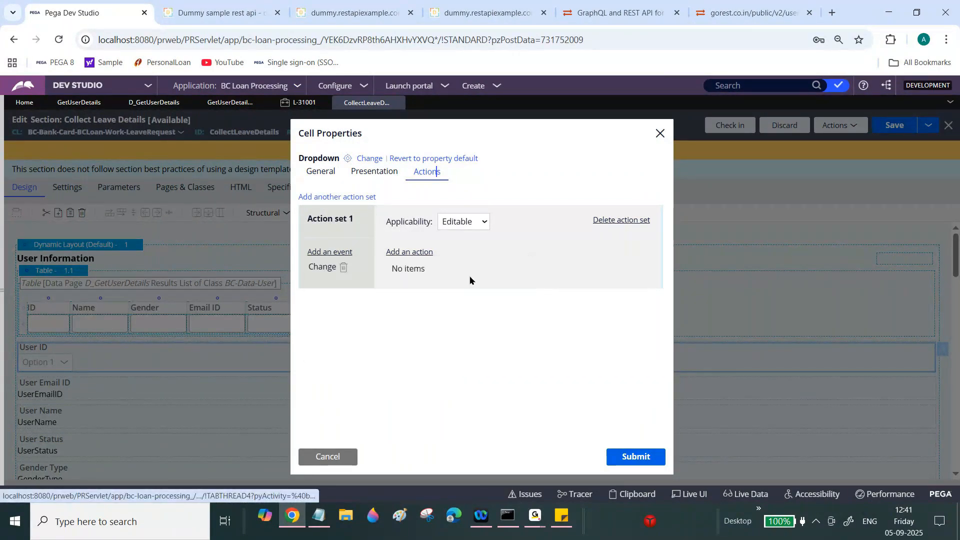
pyautogui.click(412, 252)
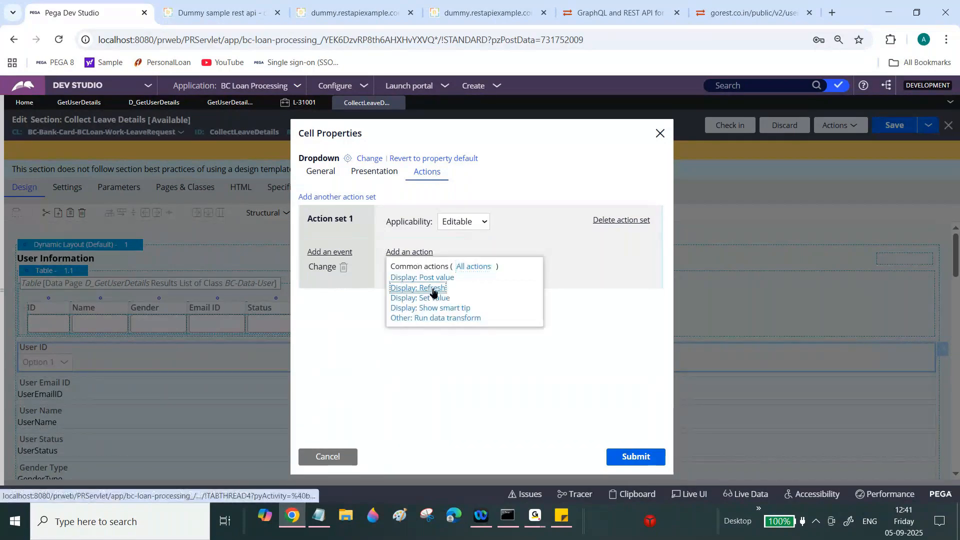
pyautogui.click(420, 288)
# - Enter GetUserDetails as the refresh action's data transform
pyautogui.click(474, 356)
pyautogui.write('User')
pyautogui.press('BackSpace')
pyautogui.press('BackSpace')
pyautogui.press('BackSpace')
pyautogui.write('Get')
pyautogui.press('BackSpace')
pyautogui.press('BackSpace')
pyautogui.press('BackSpace')
pyautogui.press('BackSpace')
pyautogui.write('H')
pyautogui.press('BackSpace')
pyautogui.write('G')
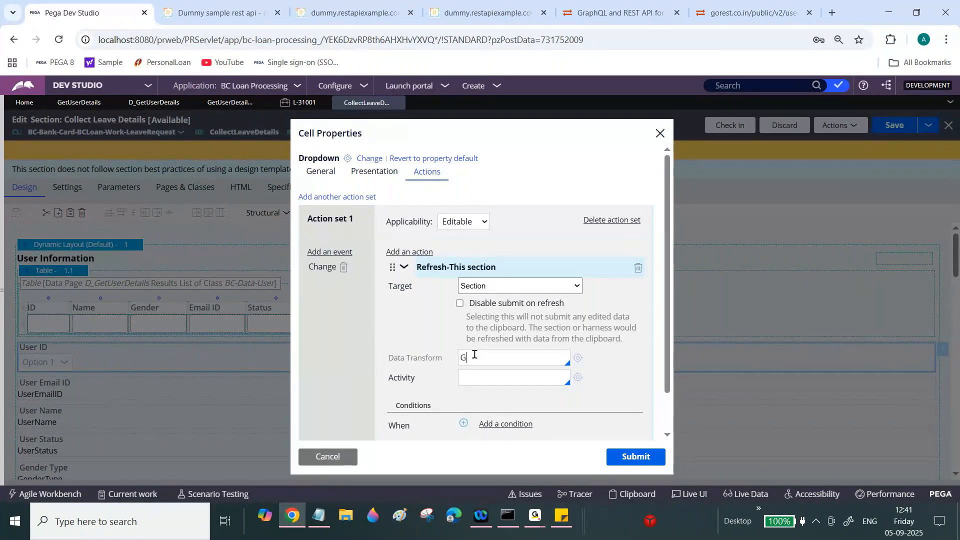
pyautogui.write('etUserDetails')
# - Create the GetUserDetails data transform, set its first row's action to Comment, and save it
pyautogui.click(577, 358)
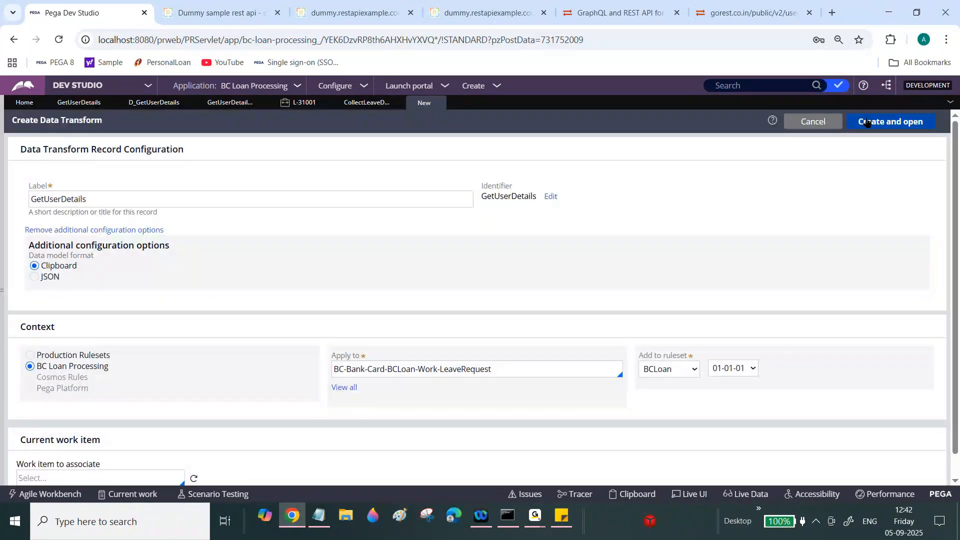
pyautogui.click(866, 123)
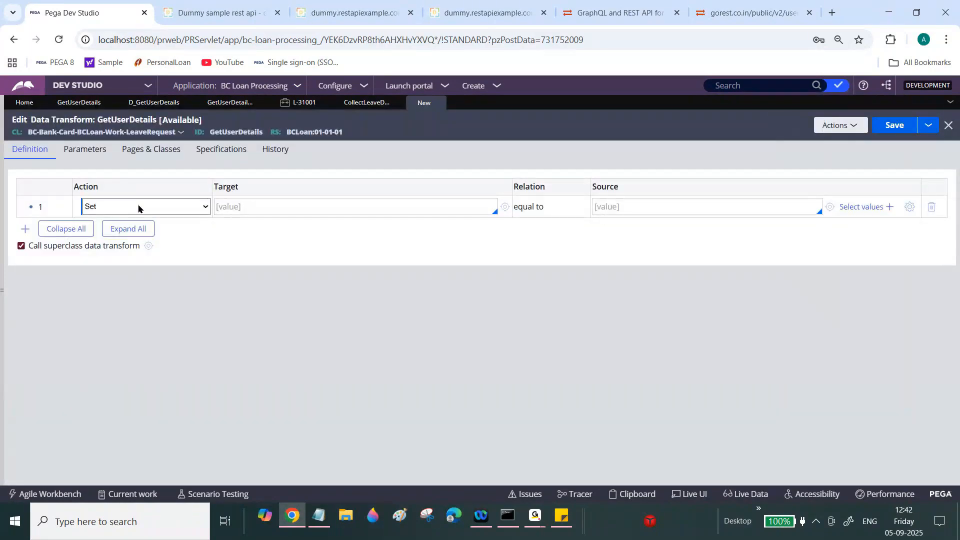
pyautogui.click(136, 212)
pyautogui.click(115, 299)
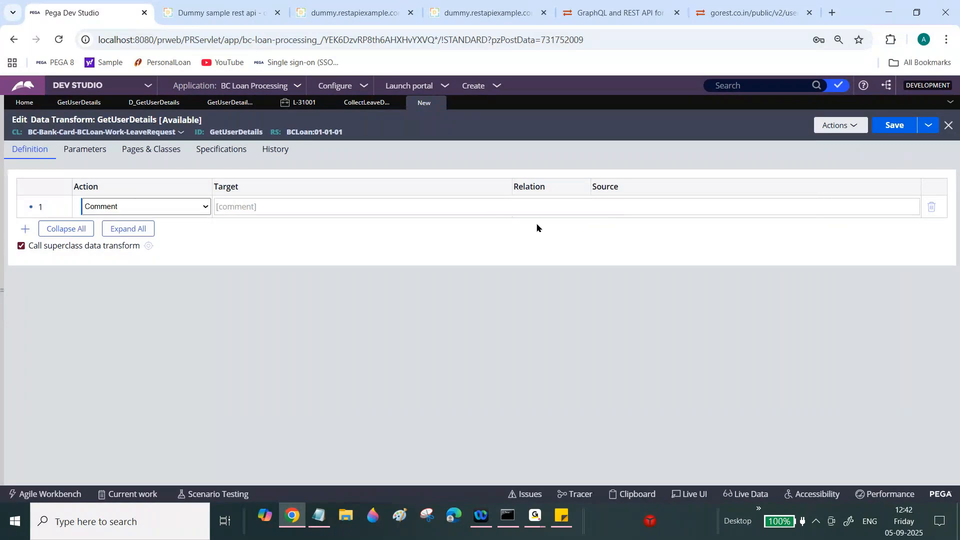
pyautogui.click(894, 126)
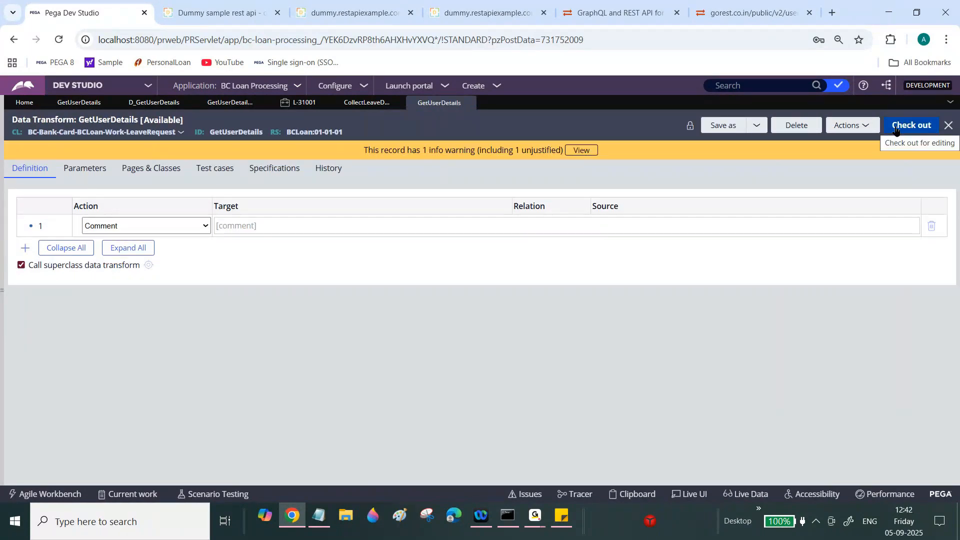
# - Set the dropdown's list source to data page D_GetUserDetails with .id as the value property
pyautogui.click(370, 103)
pyautogui.click(323, 159)
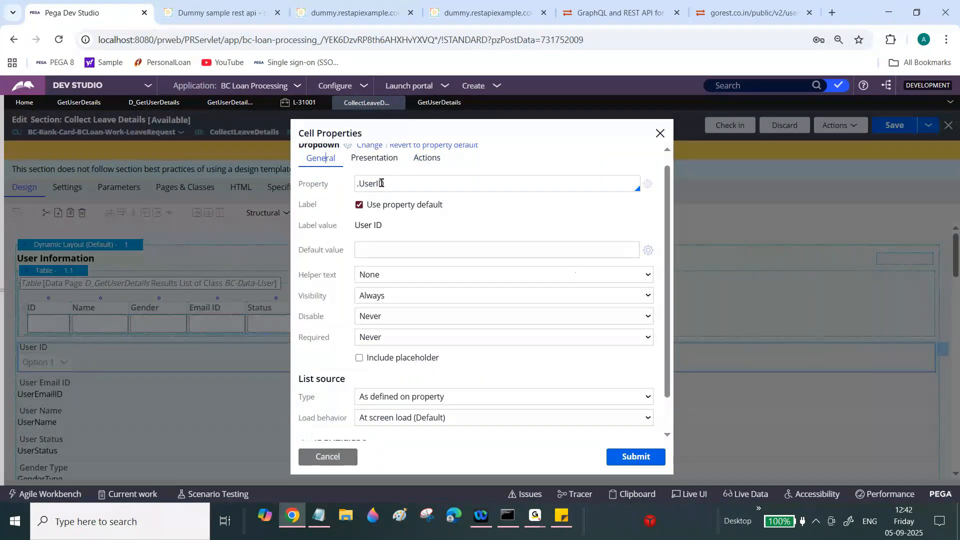
pyautogui.click(409, 397)
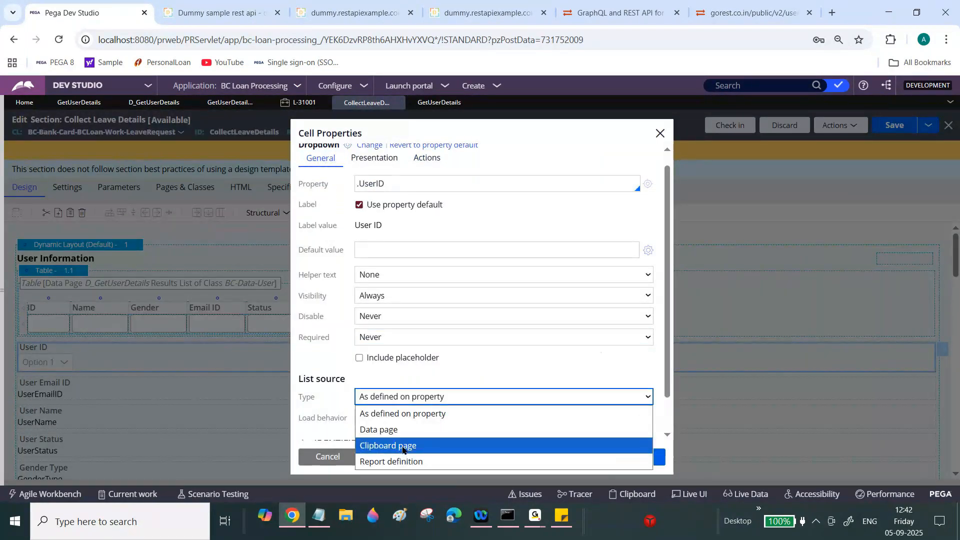
pyautogui.click(408, 430)
pyautogui.moveTo(668, 289); pyautogui.dragTo(667, 336)
pyautogui.click(443, 343)
pyautogui.write('D_Get')
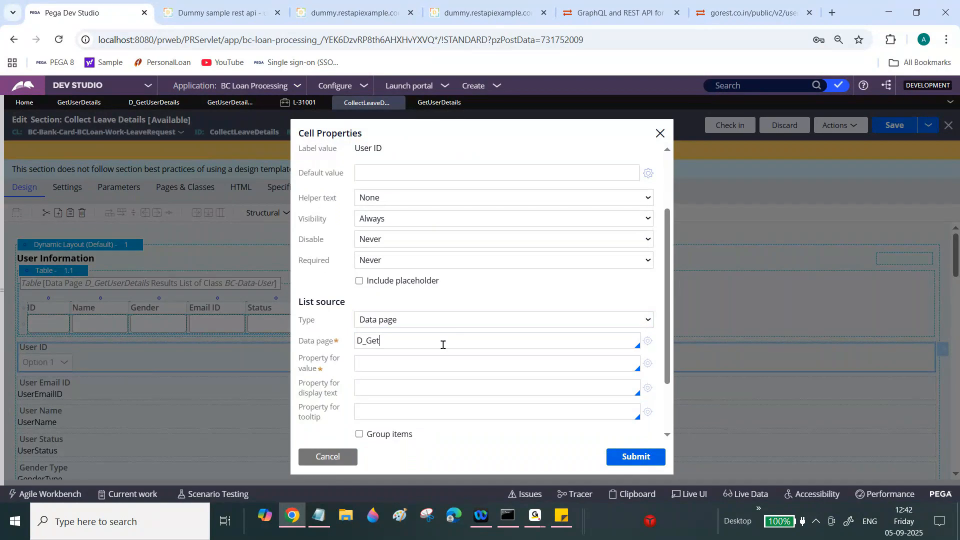
pyautogui.write('Use')
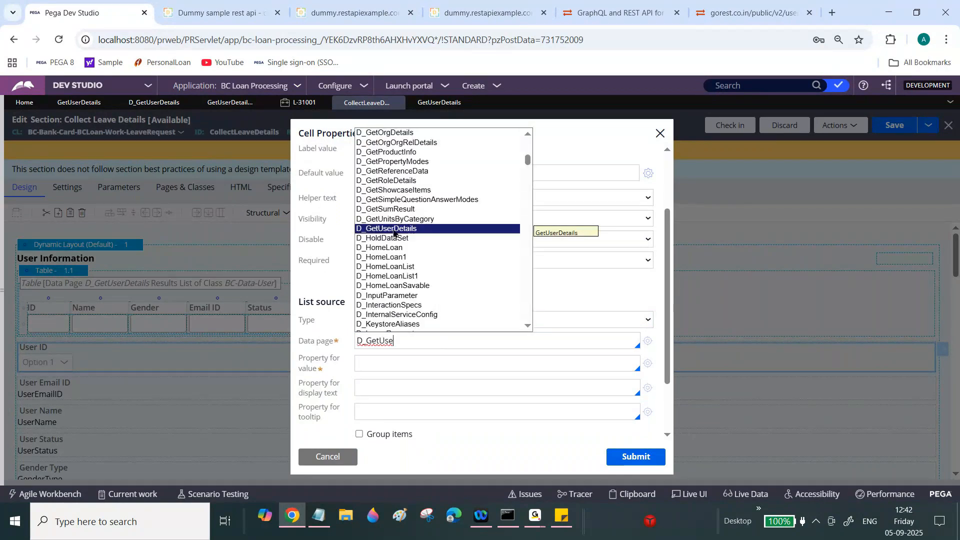
pyautogui.click(393, 229)
pyautogui.click(388, 364)
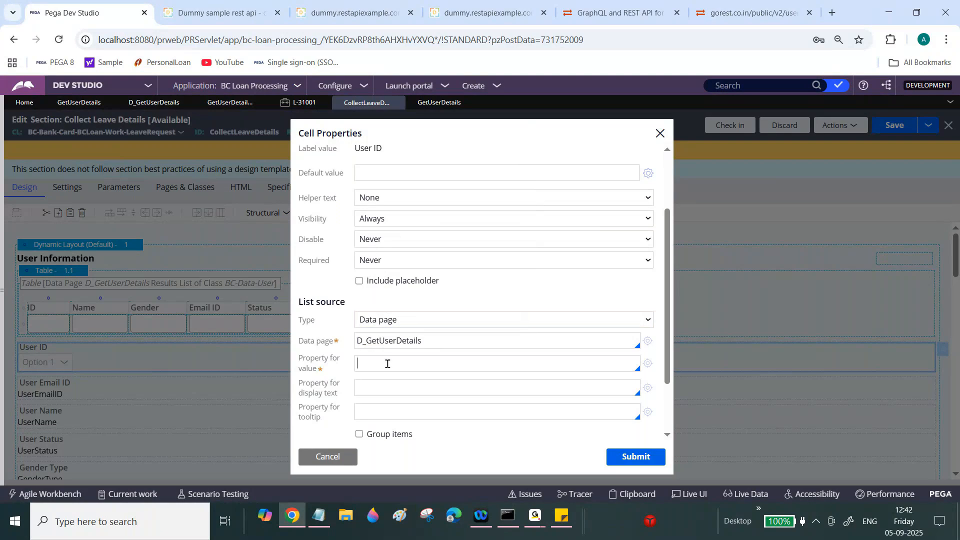
pyautogui.write('.')
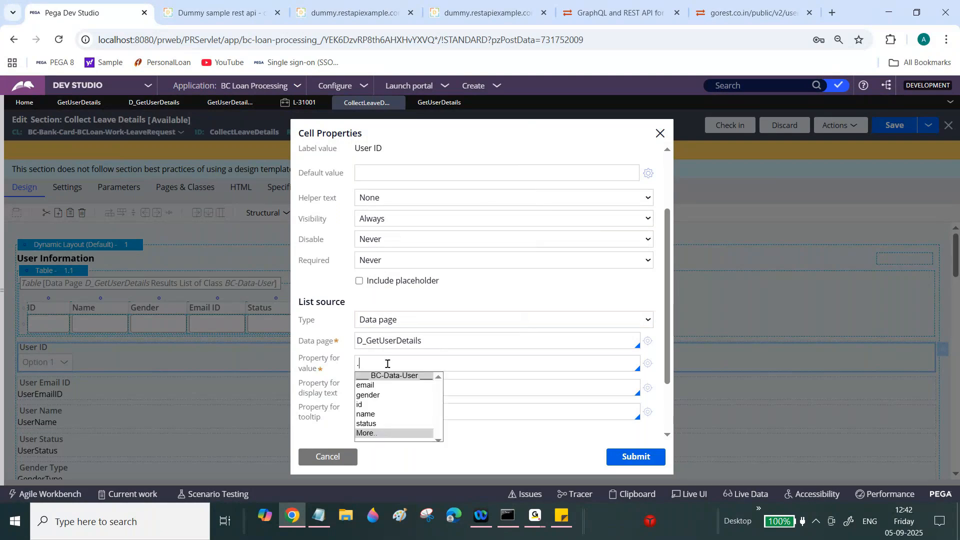
pyautogui.click(373, 404)
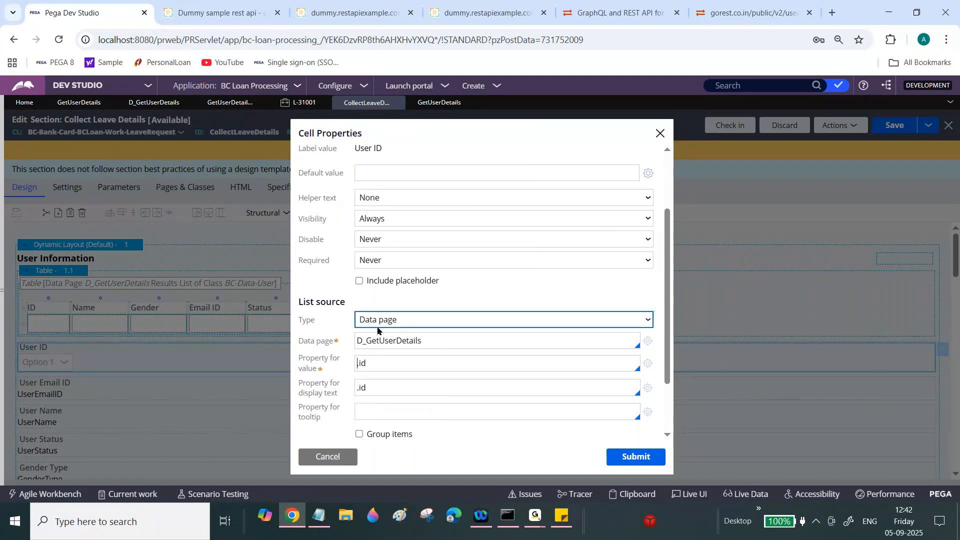
# - Add a --Select-- placeholder, apply the changes, and save the section
pyautogui.click(389, 282)
pyautogui.click(397, 299)
pyautogui.write('--Select')
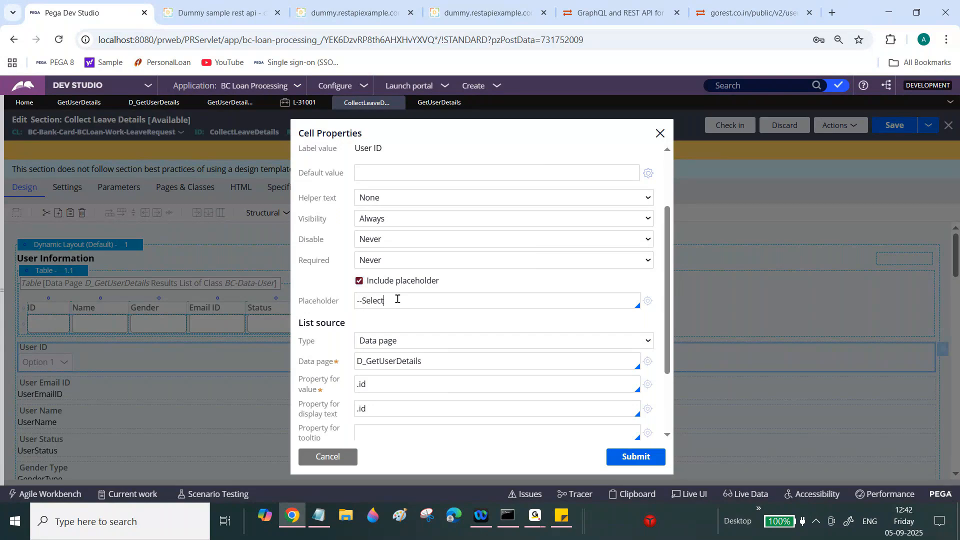
pyautogui.press('BackSpace')
pyautogui.write('--')
pyautogui.click(638, 458)
pyautogui.click(895, 126)
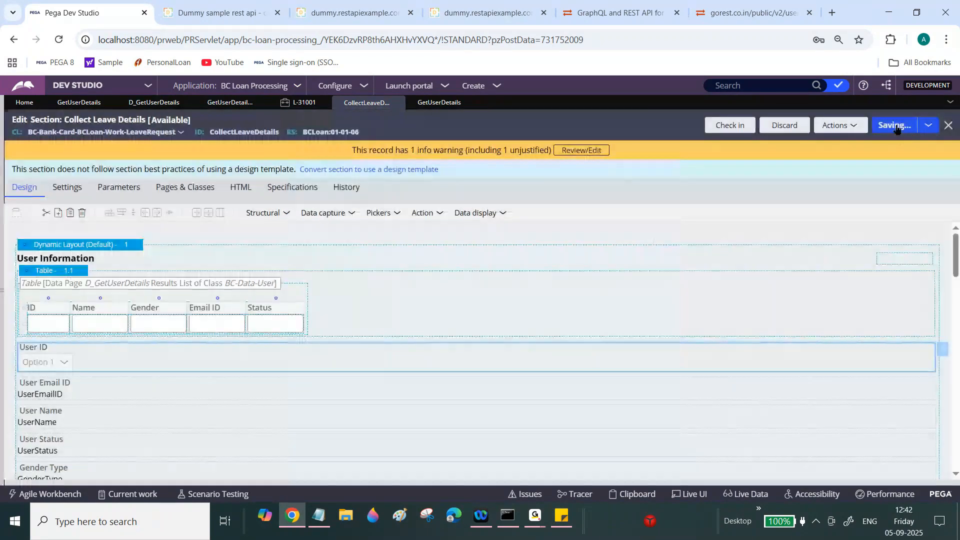
# - On case L-31001, run Collect Leave Details again and choose user ID 8103034
pyautogui.click(303, 103)
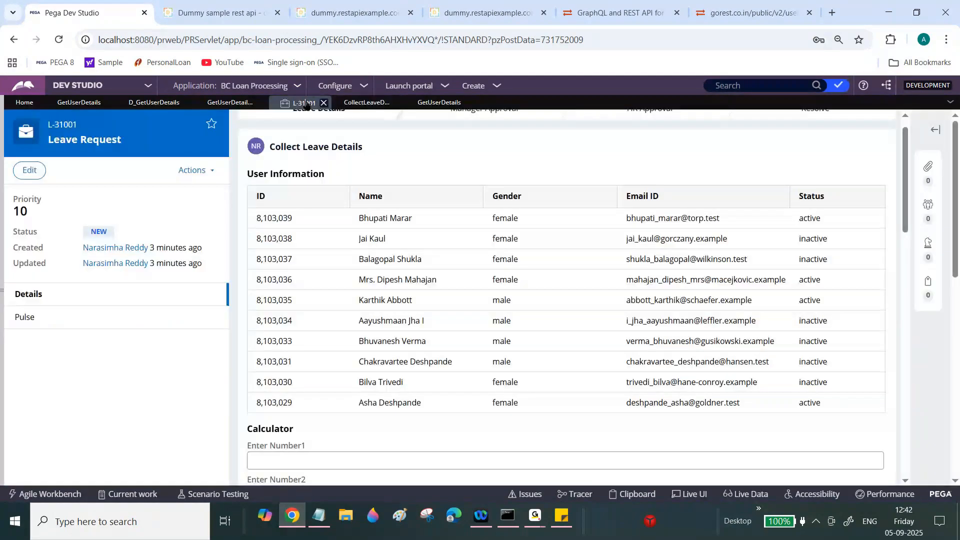
pyautogui.click(196, 173)
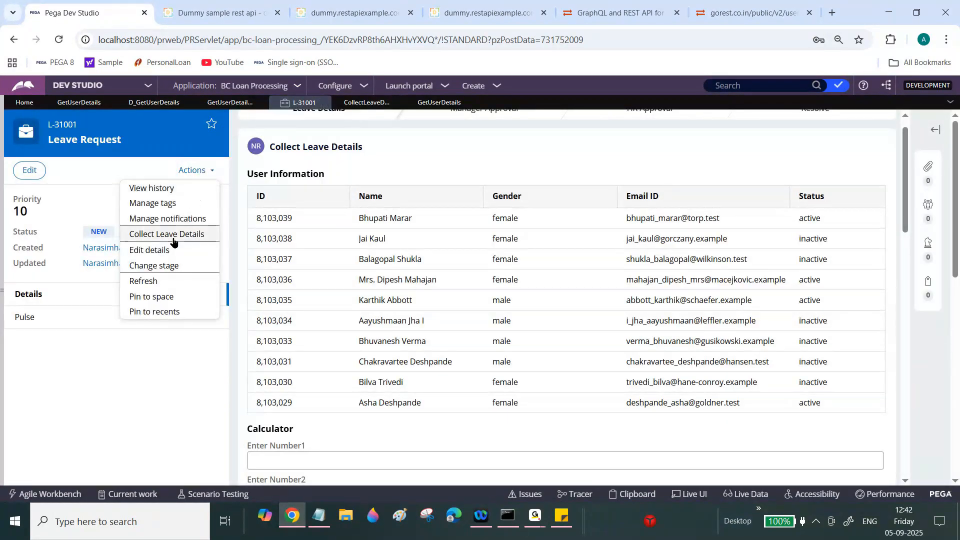
pyautogui.click(159, 267)
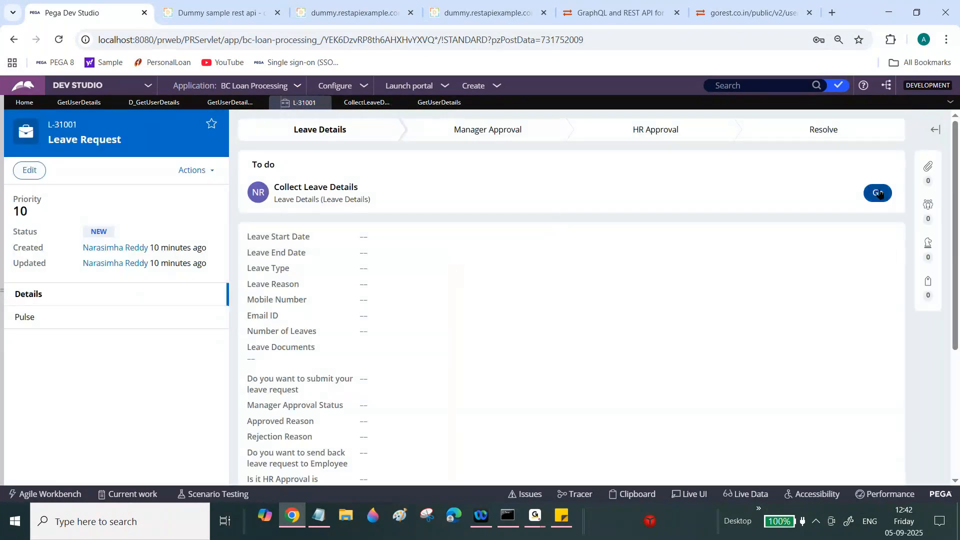
pyautogui.click(878, 193)
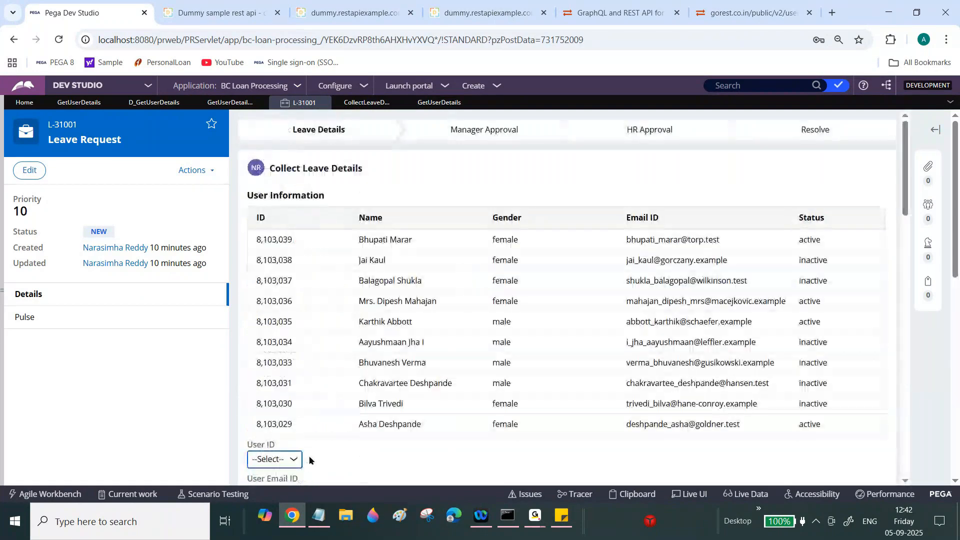
pyautogui.scroll(-7, 460, 437)
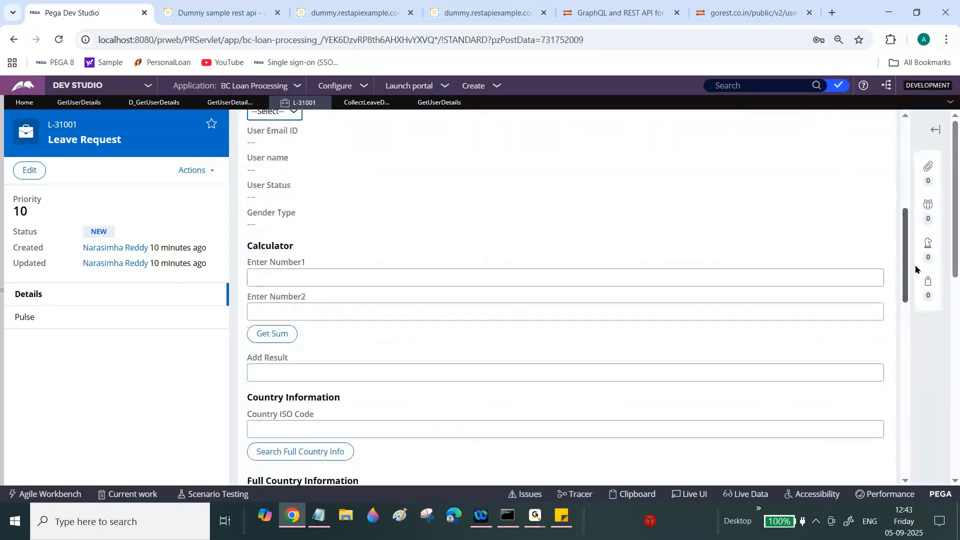
pyautogui.scroll(3, 270, 256)
pyautogui.click(288, 255)
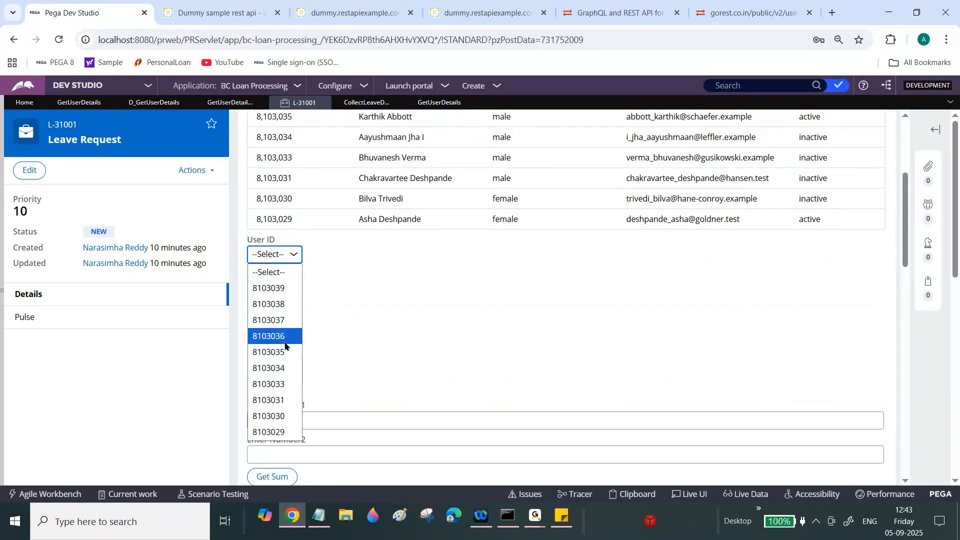
pyautogui.click(278, 371)
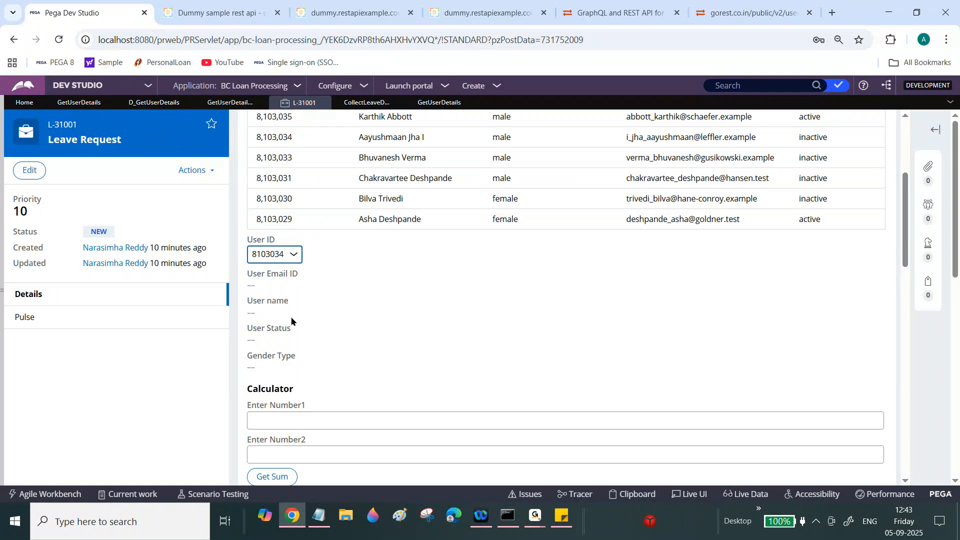
# - Switch to the GetUserDetails data transform and check it out for editing
pyautogui.click(444, 104)
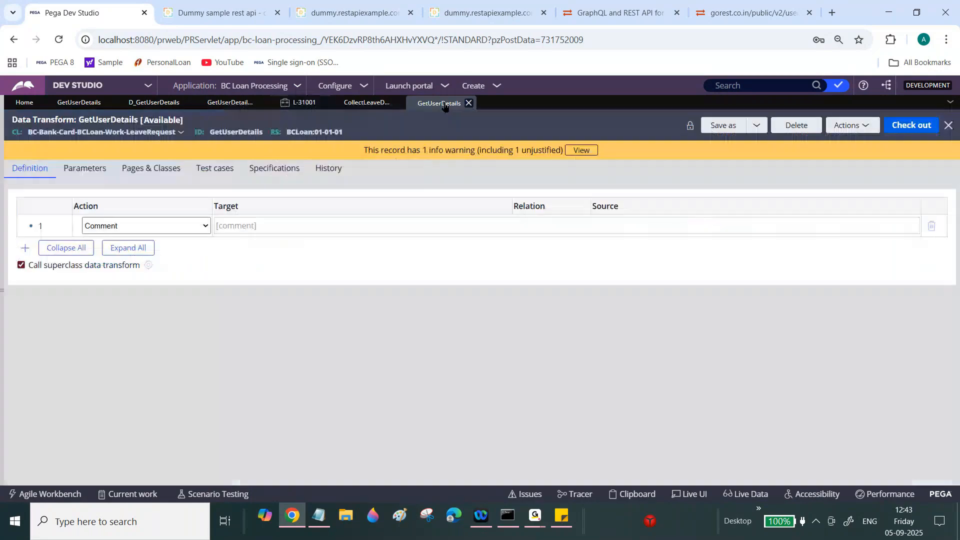
pyautogui.click(898, 127)
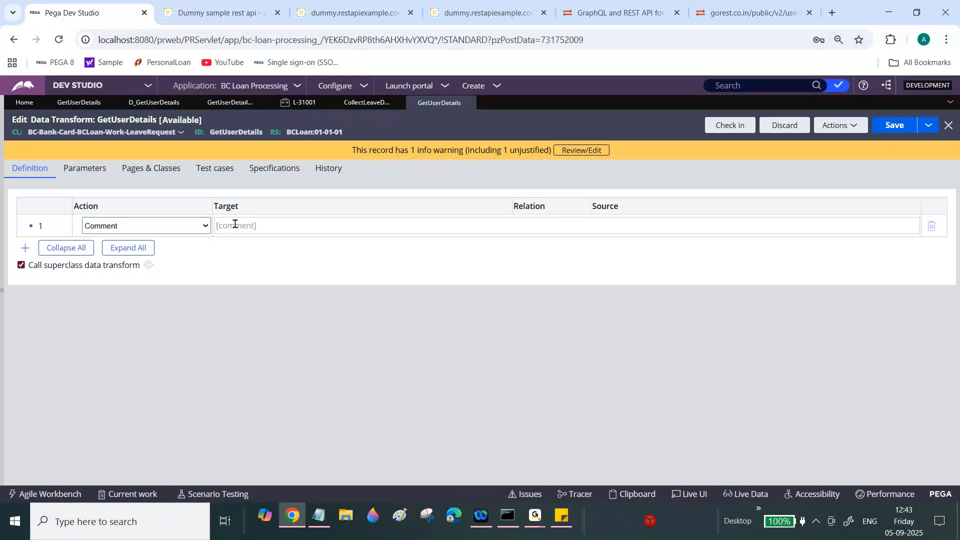
# - Make step 1 a Set action assigning .UserID to Param.UserID
pyautogui.click(206, 226)
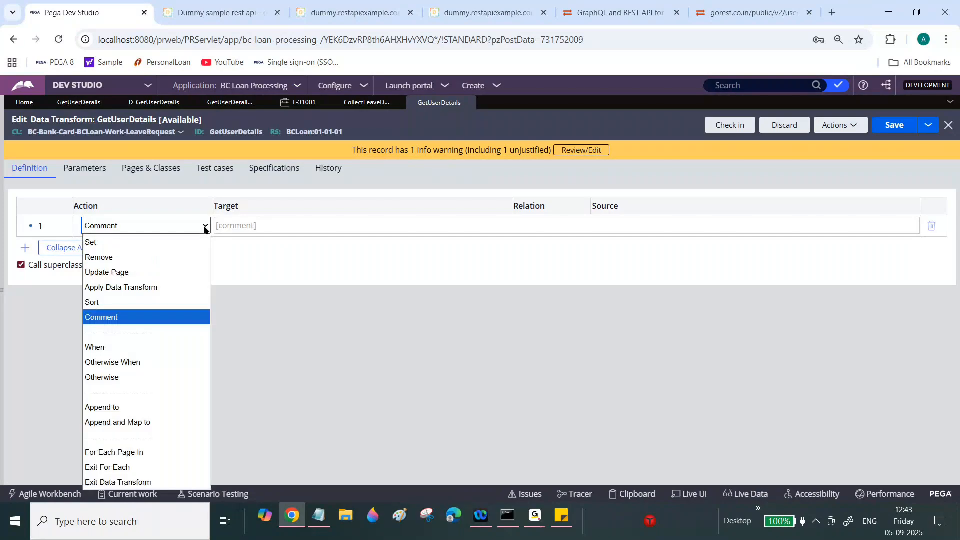
pyautogui.click(165, 242)
pyautogui.click(627, 226)
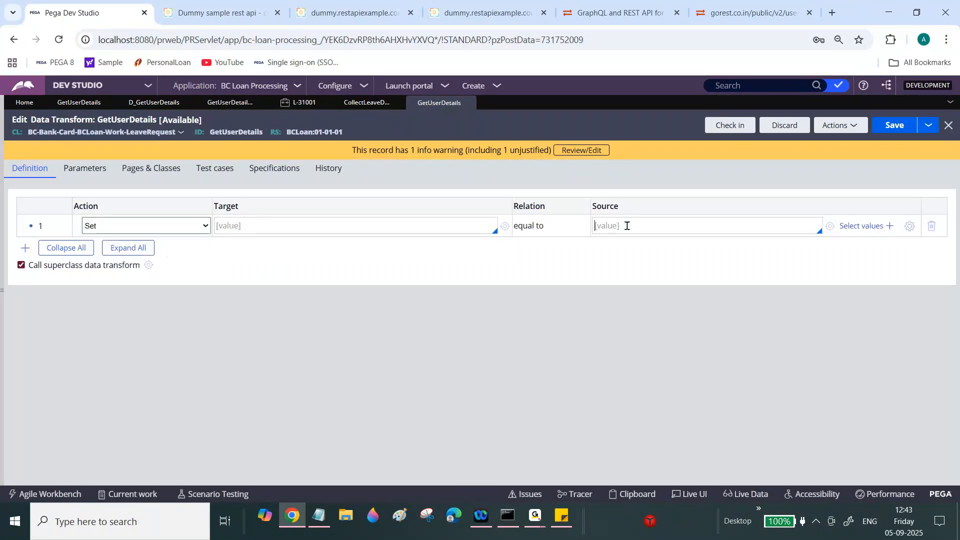
pyautogui.write('.')
pyautogui.click(614, 425)
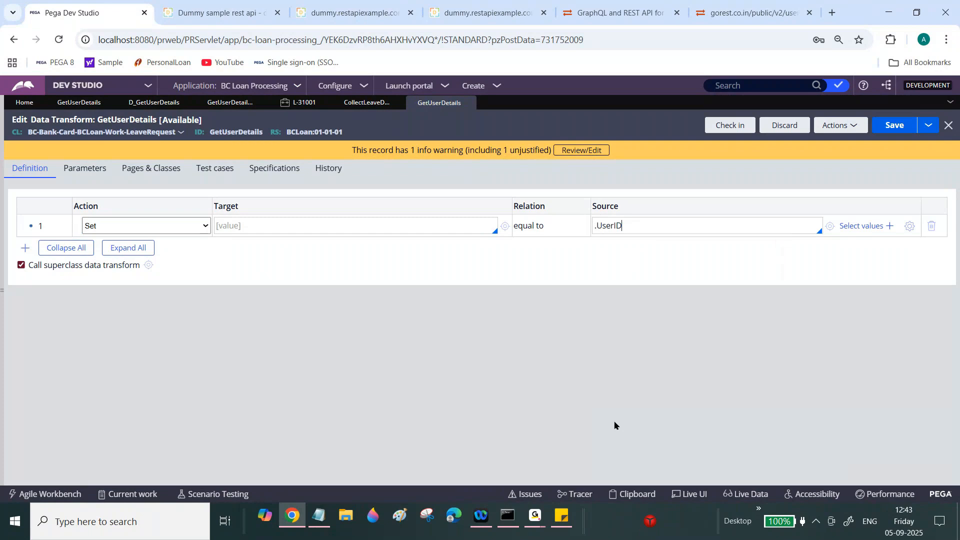
pyautogui.click(403, 227)
pyautogui.write('Param.UserID')
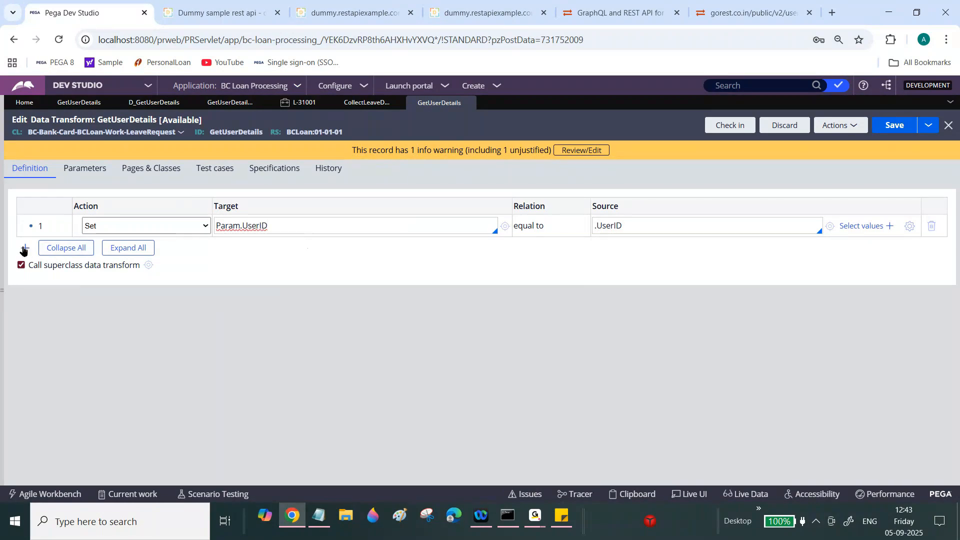
# - Add a second step with Param.UserIndex as its target
pyautogui.click(24, 248)
pyautogui.click(254, 243)
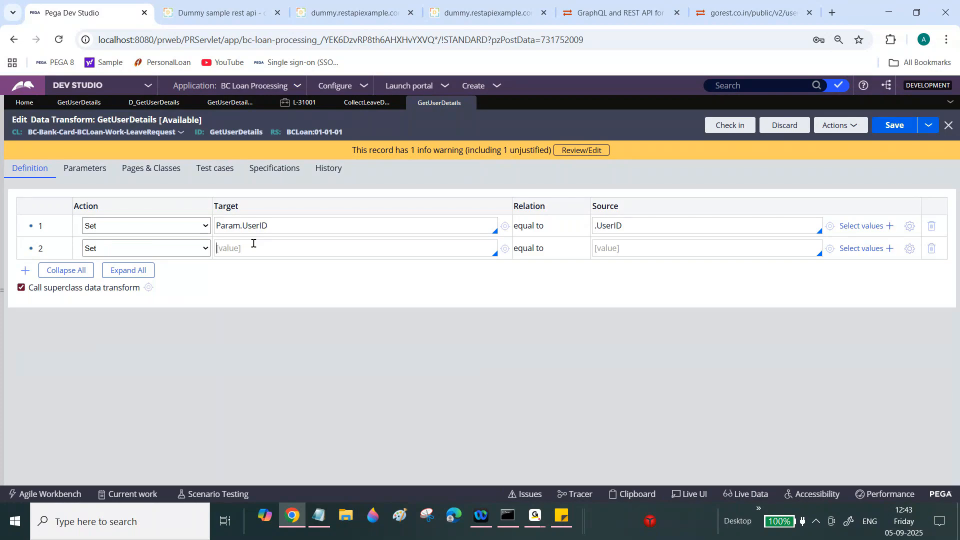
pyautogui.write('Param.UserIndex')
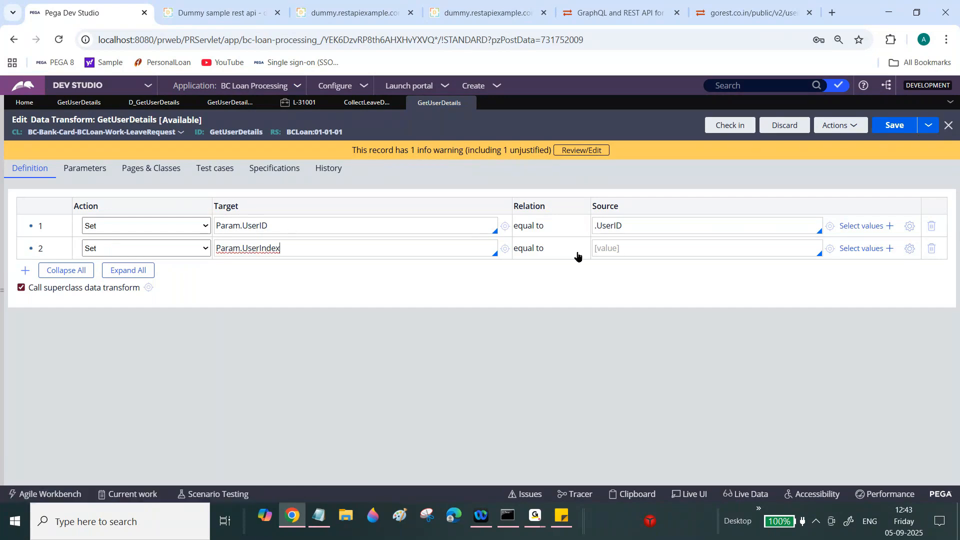
pyautogui.click(602, 226)
pyautogui.doubleClick(602, 225)
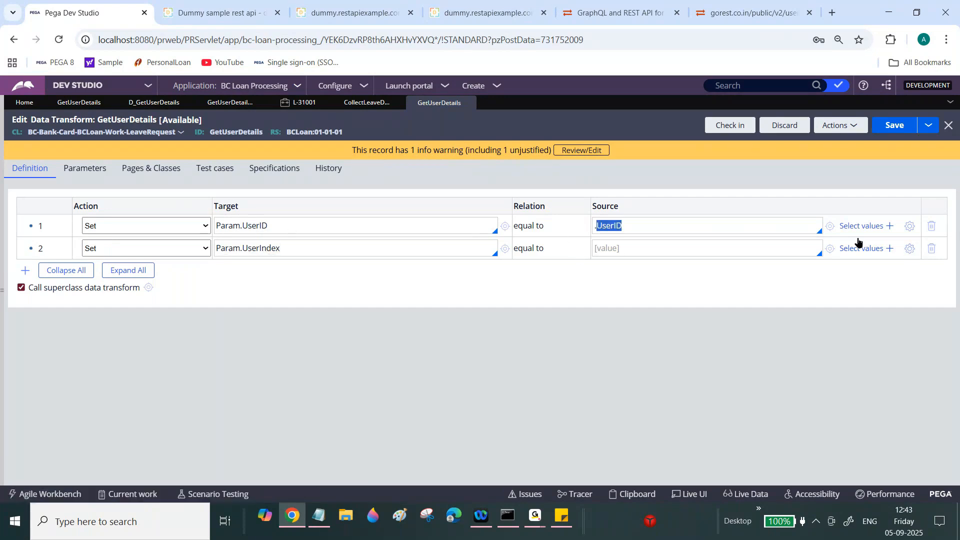
pyautogui.click(913, 248)
# - Declare page names D_GetUserDetails and D_GetUserDetails.pxResults, copying the name from the data page
pyautogui.click(341, 449)
pyautogui.click(147, 170)
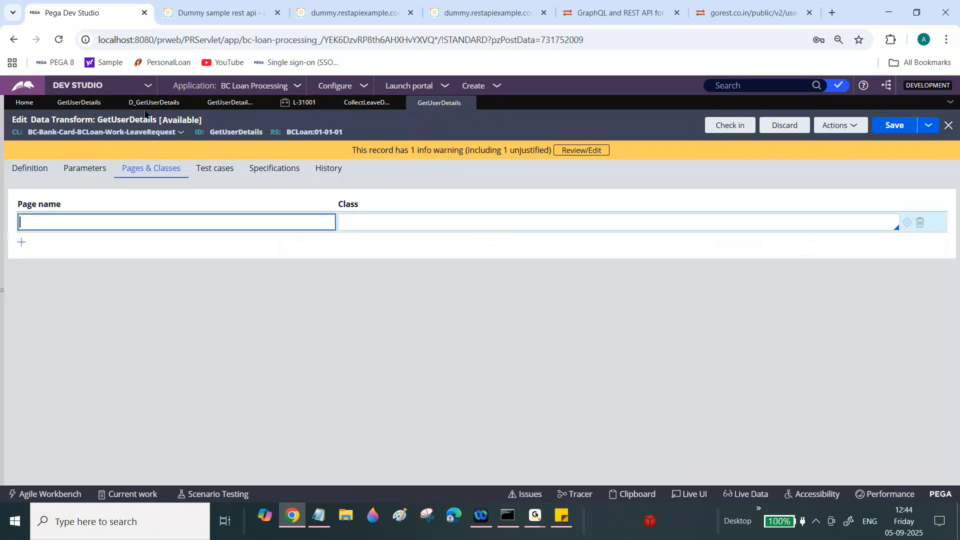
pyautogui.click(150, 103)
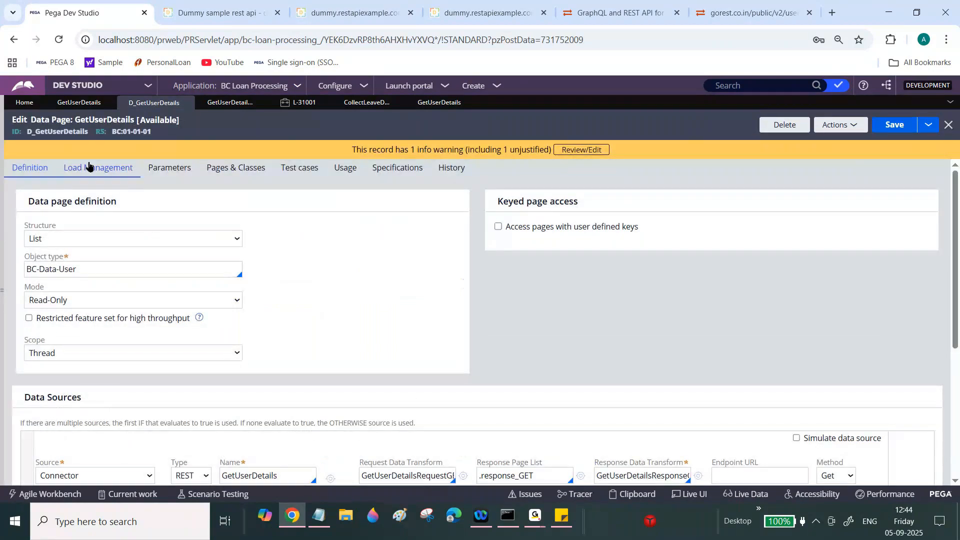
pyautogui.doubleClick(64, 131)
pyautogui.hotkey('ctrl', 'c')
pyautogui.click(425, 101)
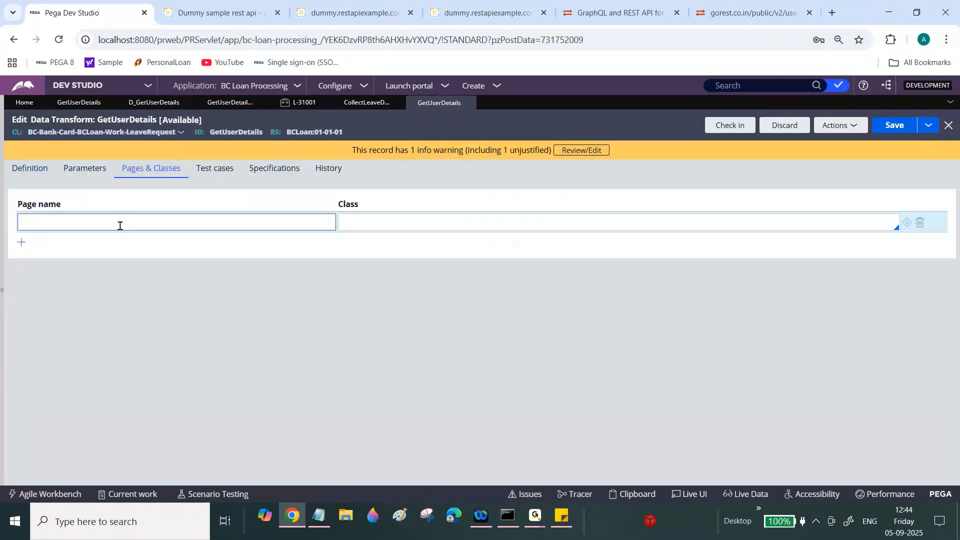
pyautogui.click(125, 226)
pyautogui.hotkey('ctrl', 'v')
pyautogui.click(22, 243)
pyautogui.hotkey('ctrl', 'v')
pyautogui.write('.pxResults')
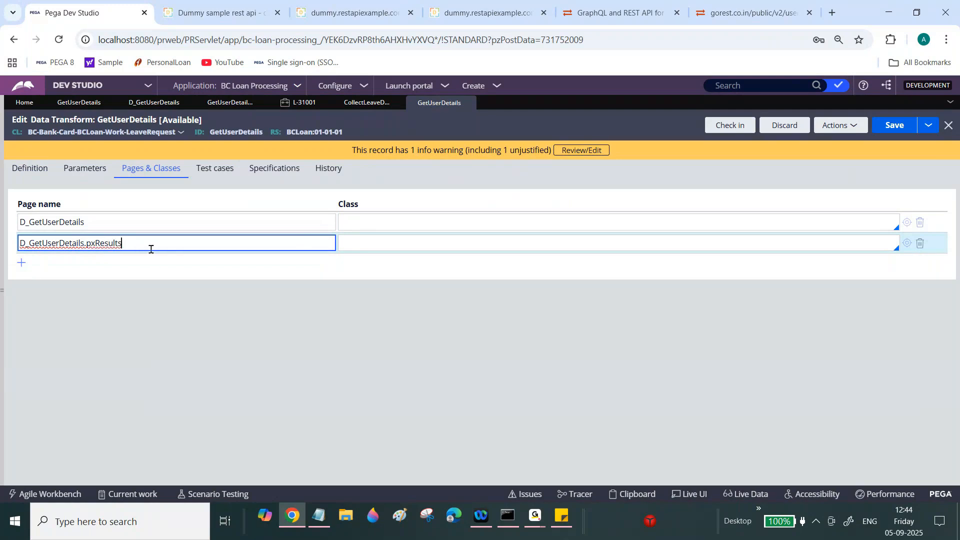
# - Give the two pages classes Code-Pega-List and BC-Data-User, then return to Definition
pyautogui.click(153, 105)
pyautogui.tripleClick(99, 268)
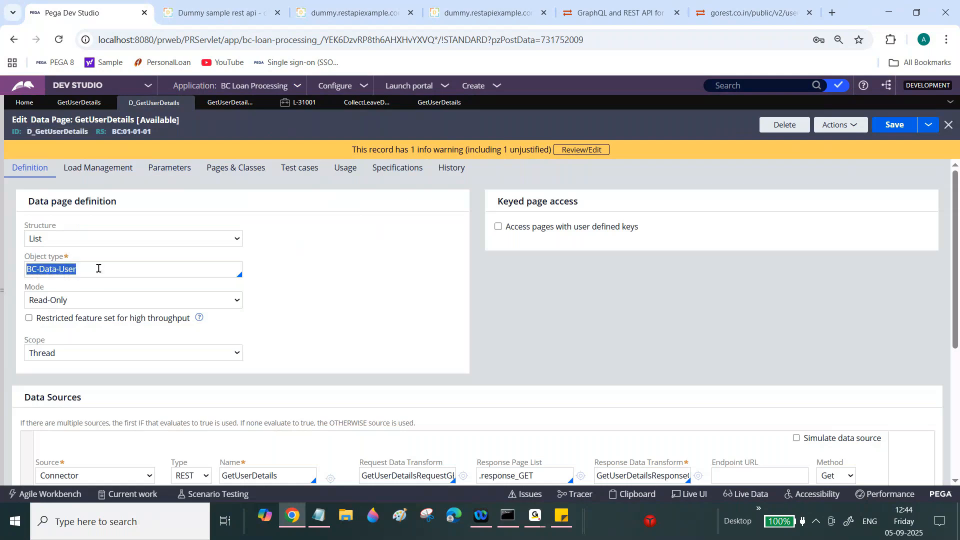
pyautogui.click(429, 105)
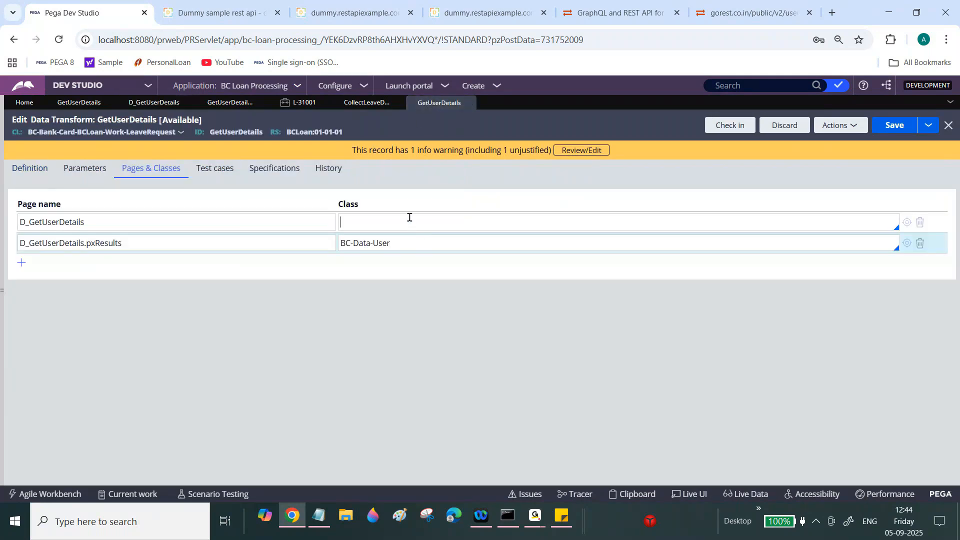
pyautogui.click(409, 217)
pyautogui.write('Code')
pyautogui.press('BackSpace')
pyautogui.press('BackSpace')
pyautogui.press('BackSpace')
pyautogui.write('o')
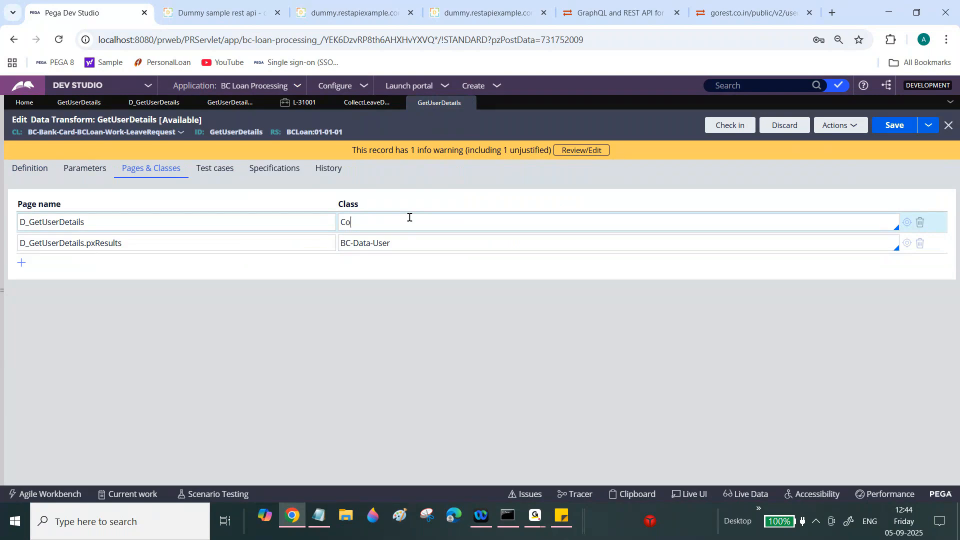
pyautogui.write('de-Pega-List')
pyautogui.click(108, 224)
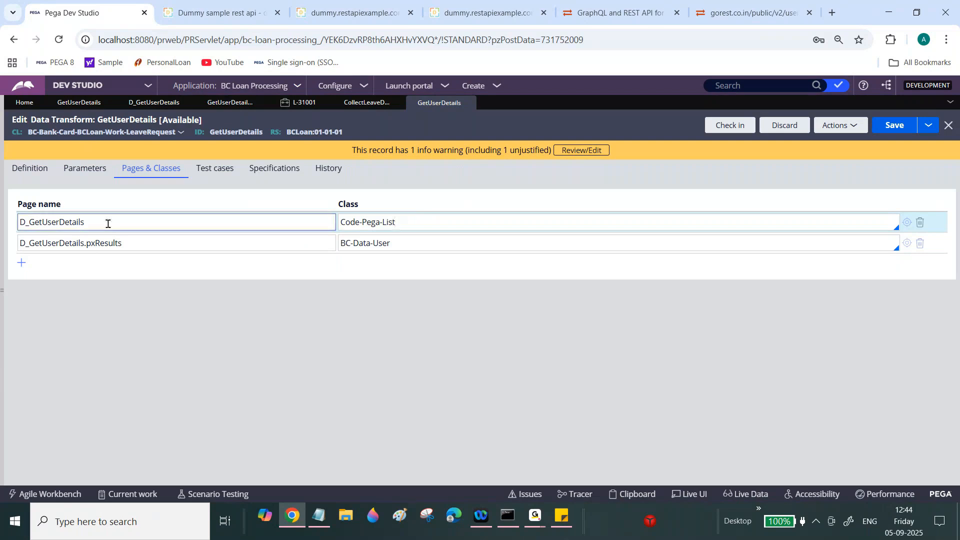
pyautogui.click(80, 242)
pyautogui.hotkey('ctrl', 'c')
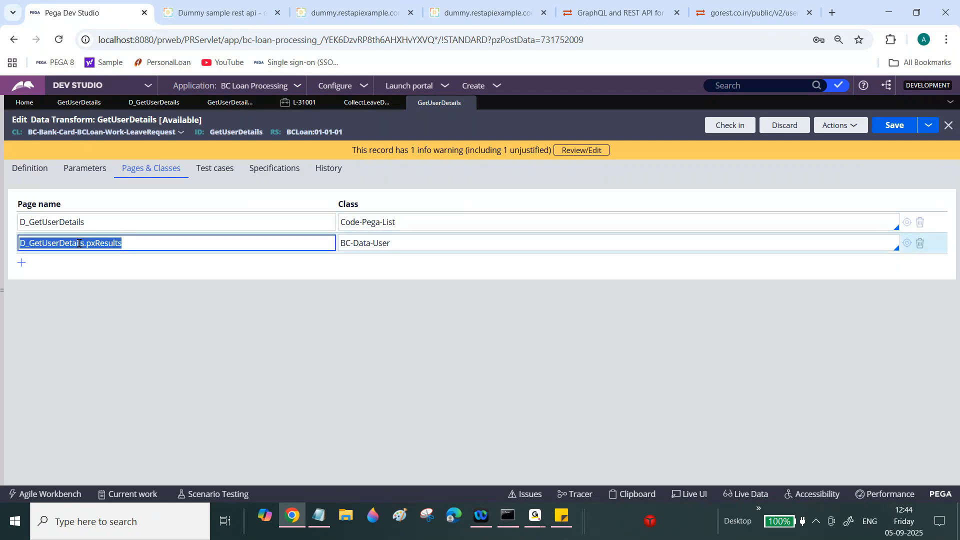
pyautogui.click(41, 172)
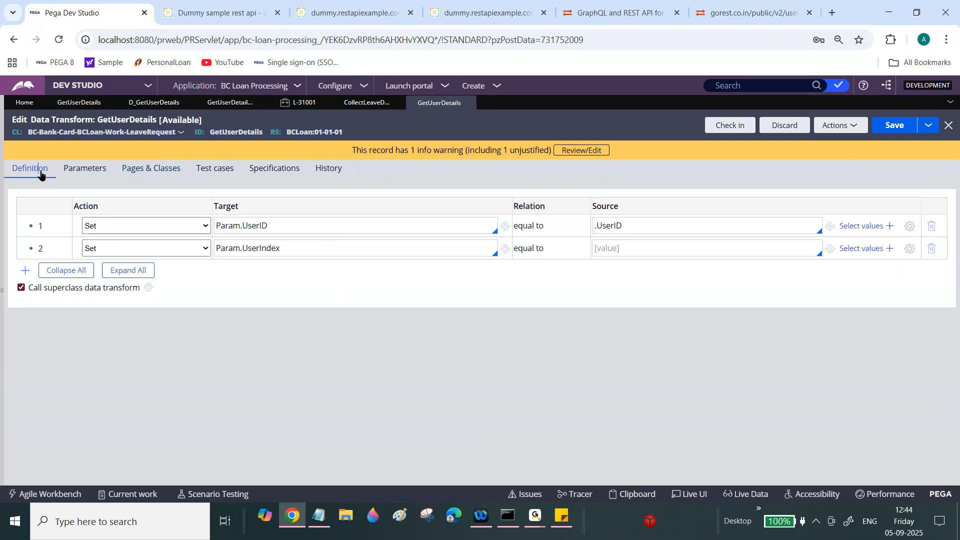
pyautogui.click(910, 248)
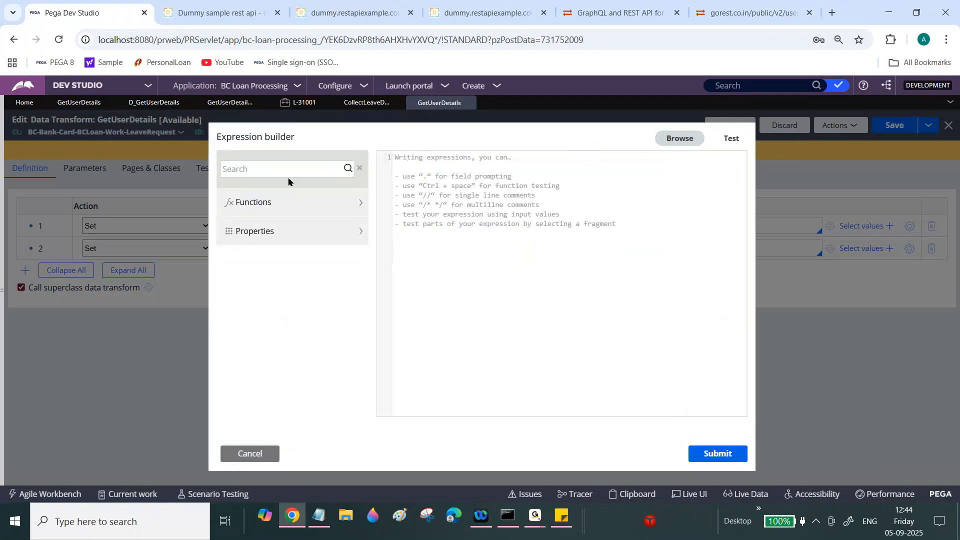
pyautogui.write('IndexInPage')
pyautogui.press('Return')
pyautogui.moveTo(277, 221)
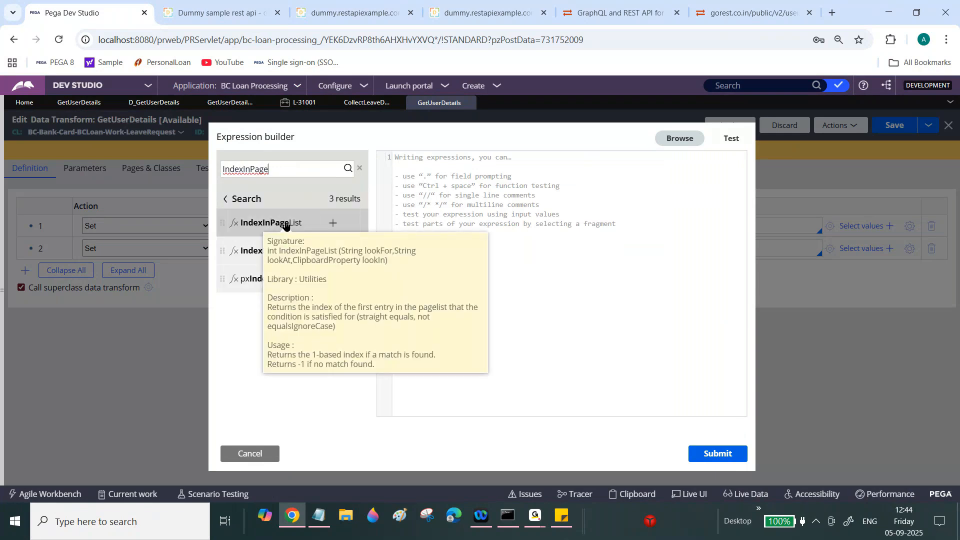
pyautogui.click(333, 223)
pyautogui.write('Para')
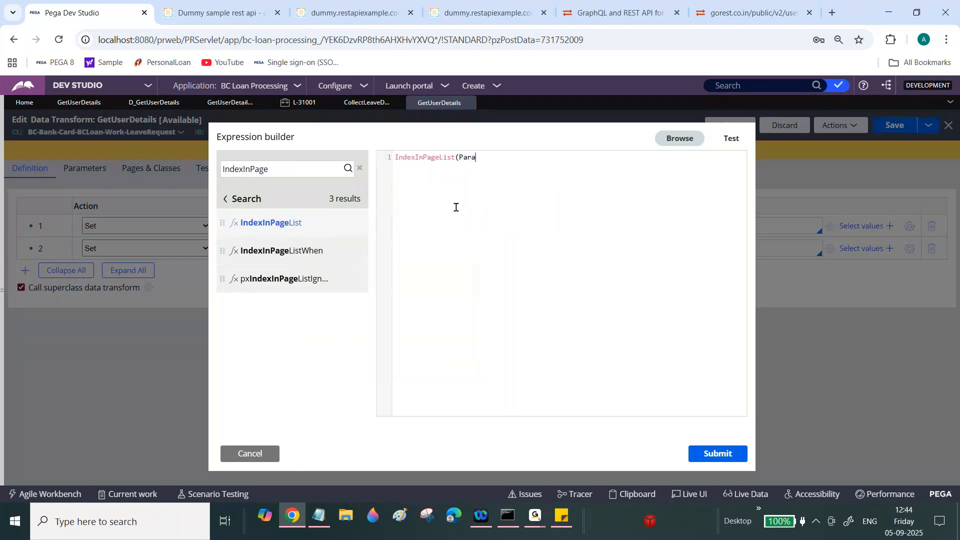
pyautogui.write('m.UserID,".i')
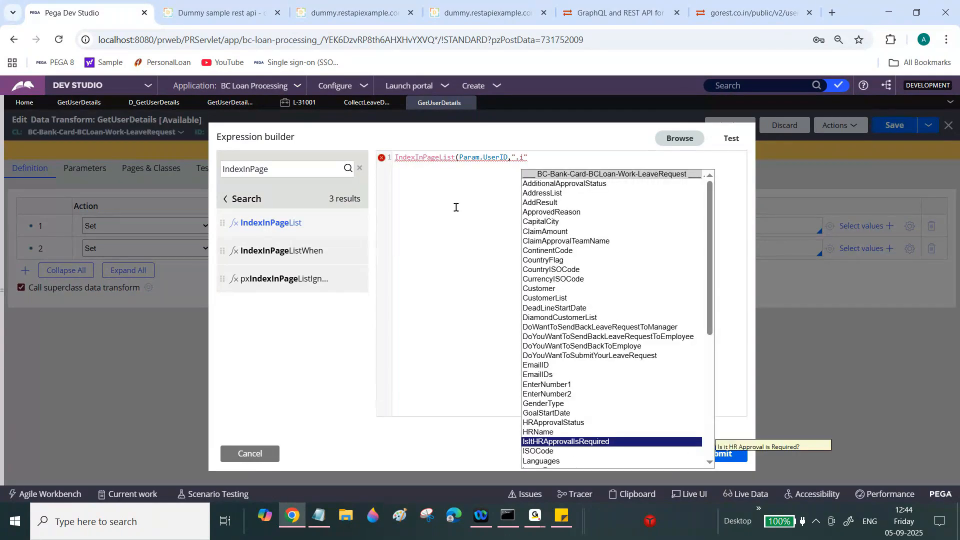
pyautogui.write('d",')
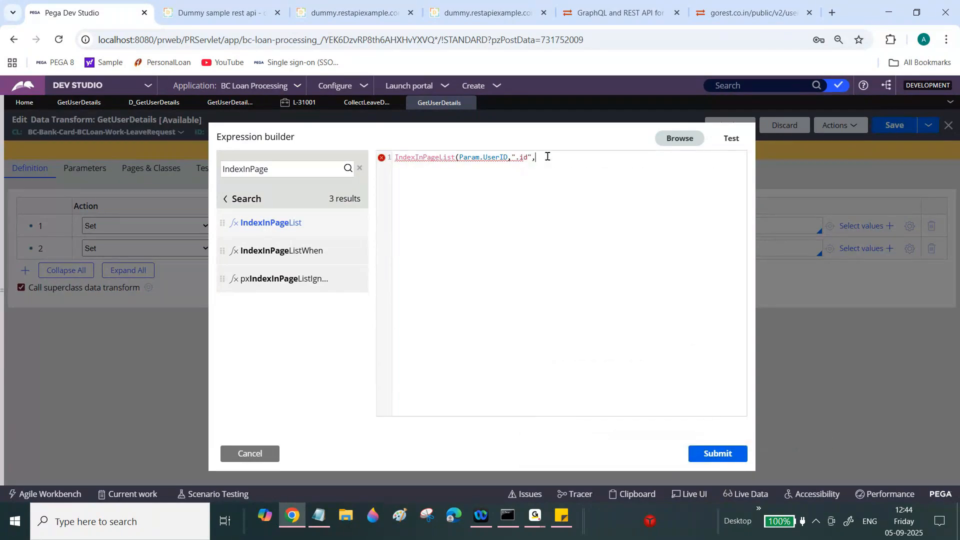
pyautogui.hotkey('ctrl', 'v')
pyautogui.write(')')
pyautogui.click(717, 455)
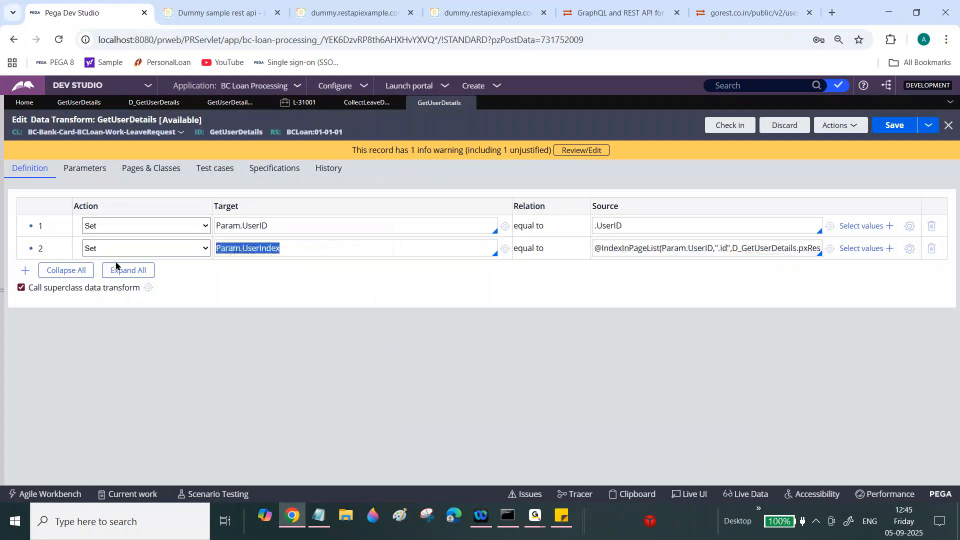
pyautogui.click(25, 270)
pyautogui.click(191, 273)
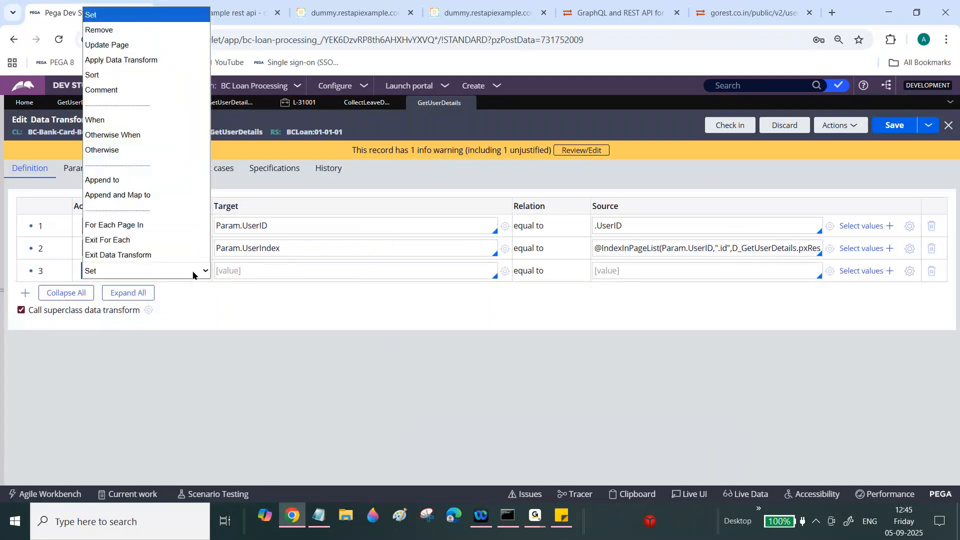
# - Make step 3 a When Param.UserIndex>0 condition with nested row 3.1 targeting .UserName
pyautogui.click(110, 120)
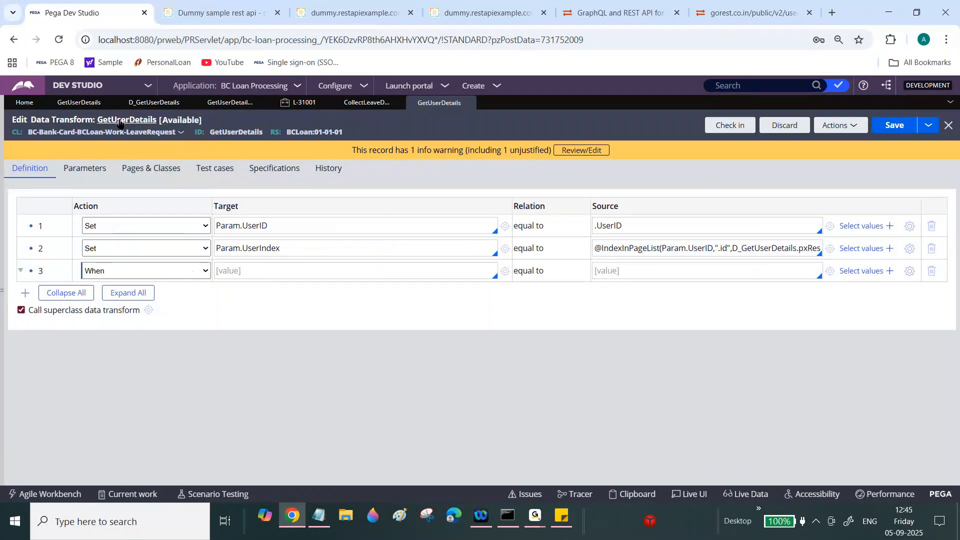
pyautogui.write('Param.UserIndex')
pyautogui.write('>0')
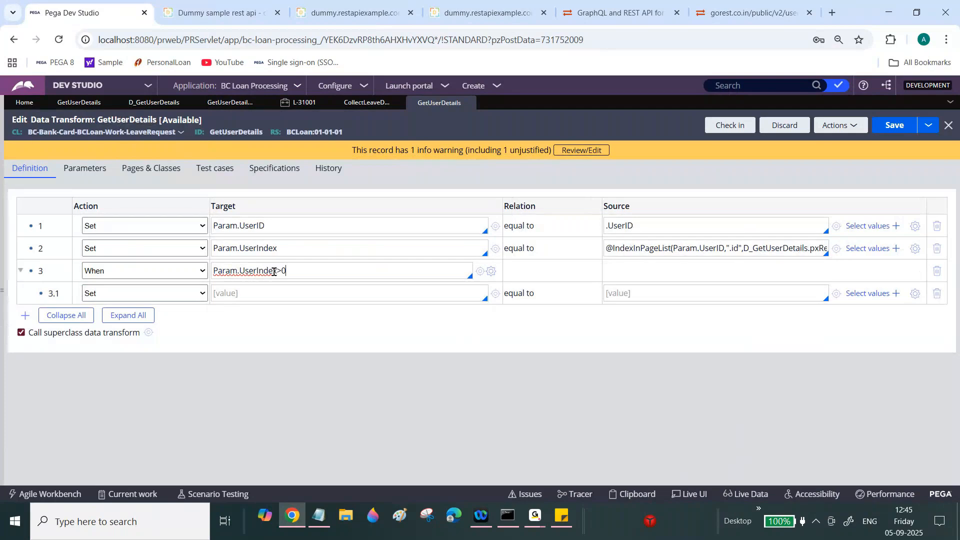
pyautogui.click(250, 294)
pyautogui.write('.Us')
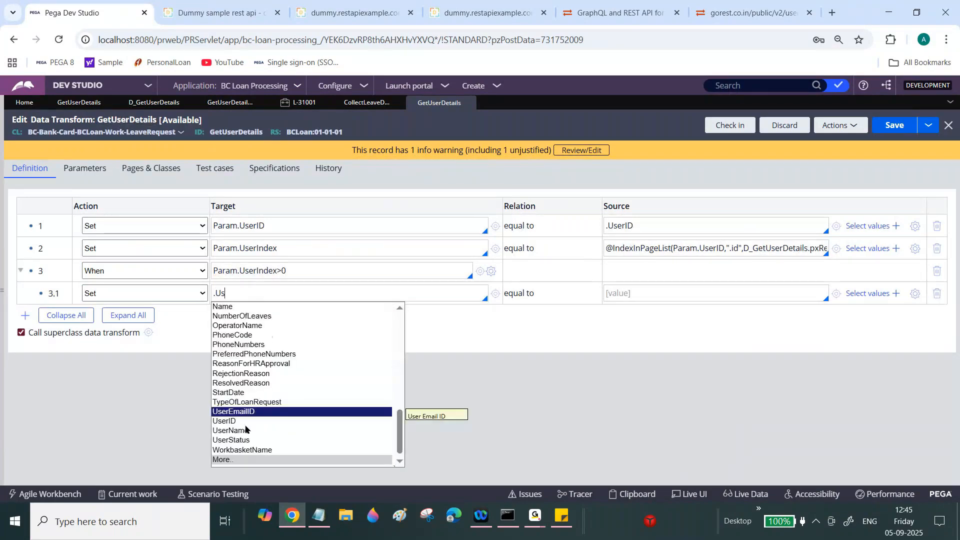
pyautogui.click(244, 431)
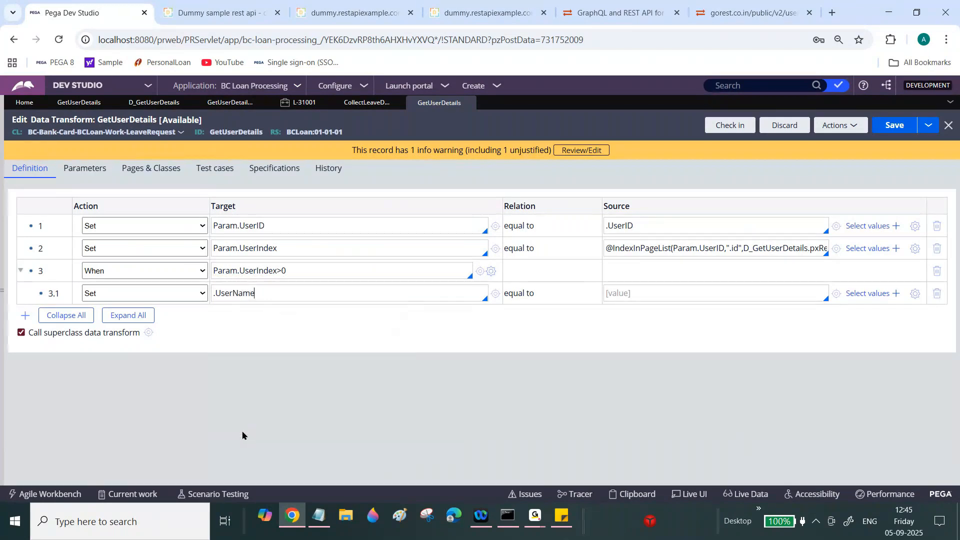
# - Add nested rows 3.2–3.4 targeting .UserEmailID, .UserStatus and .GenderType
pyautogui.click(24, 315)
pyautogui.click(25, 338)
pyautogui.click(25, 360)
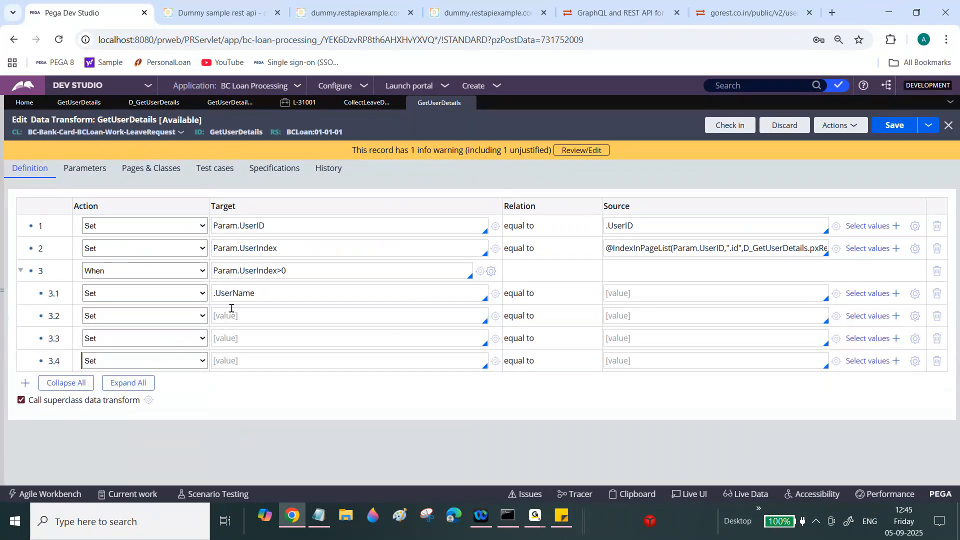
pyautogui.click(264, 316)
pyautogui.write('.')
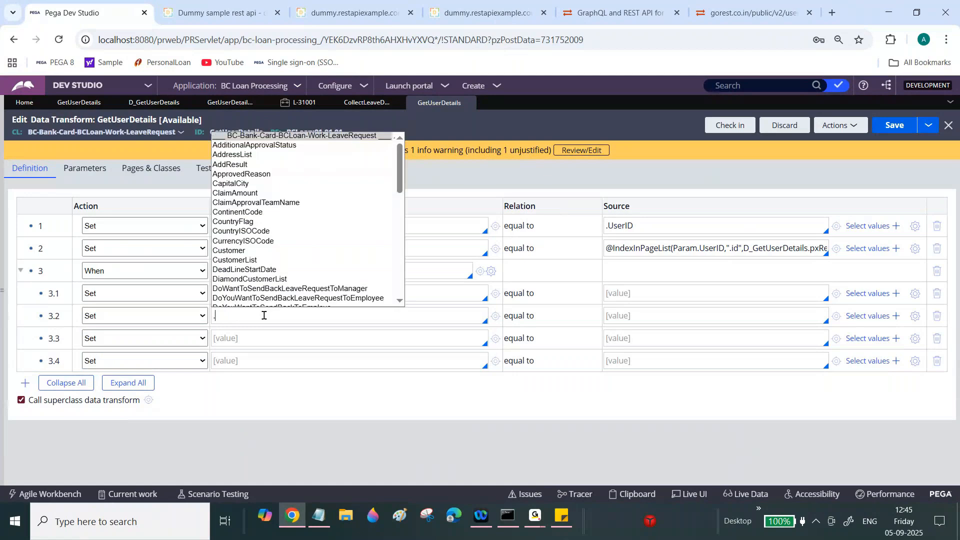
pyautogui.scroll(-10, 257, 255)
pyautogui.click(256, 254)
pyautogui.click(246, 334)
pyautogui.write('.')
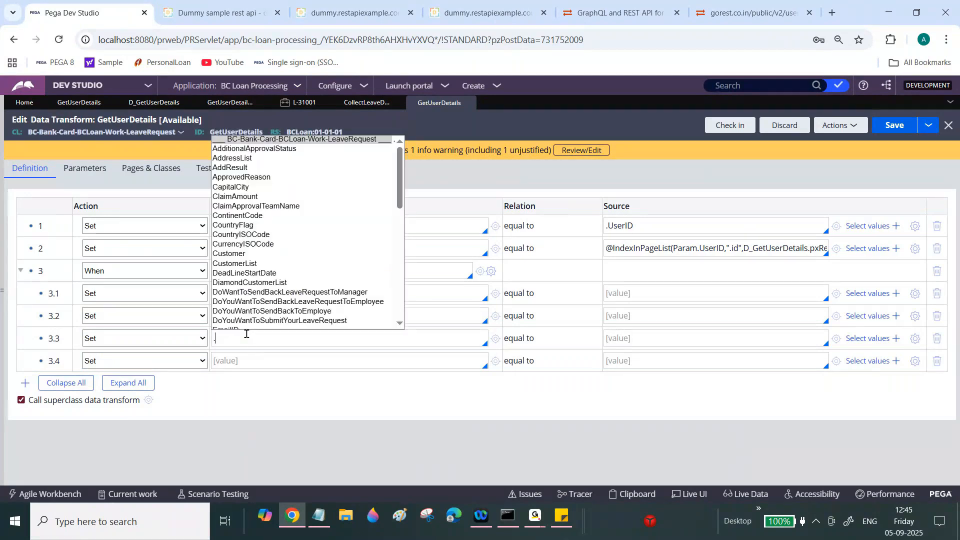
pyautogui.scroll(-5, 244, 310)
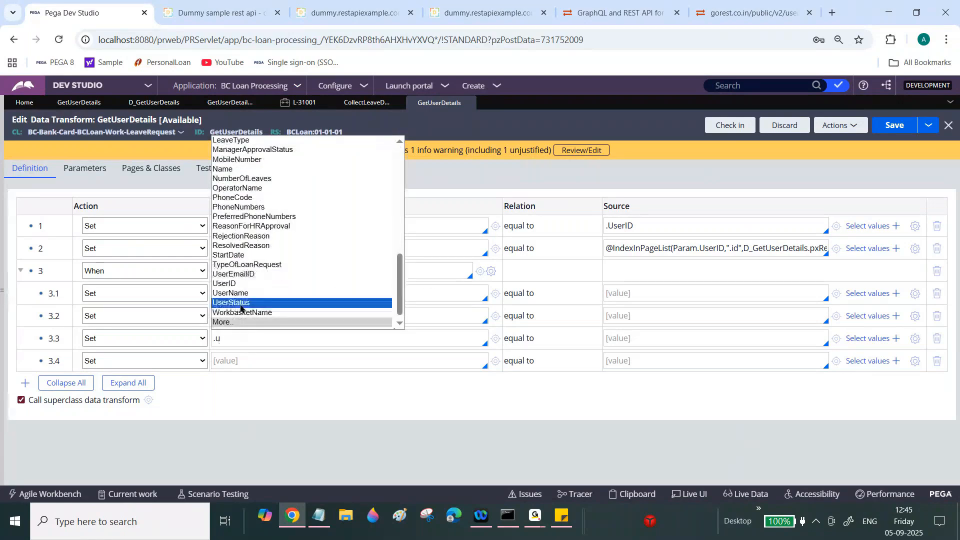
pyautogui.click(243, 306)
pyautogui.click(245, 356)
pyautogui.write('.')
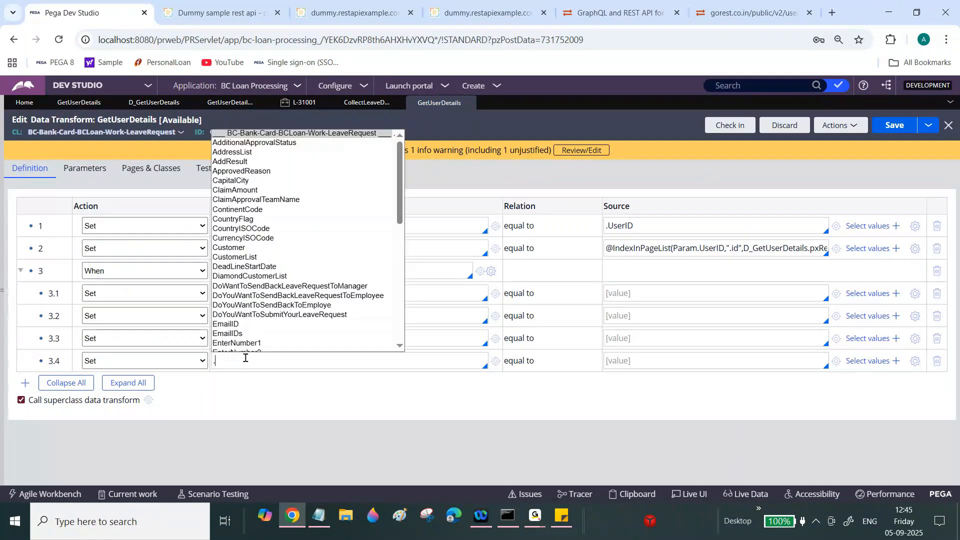
pyautogui.scroll(-3, 300, 250)
pyautogui.click(250, 239)
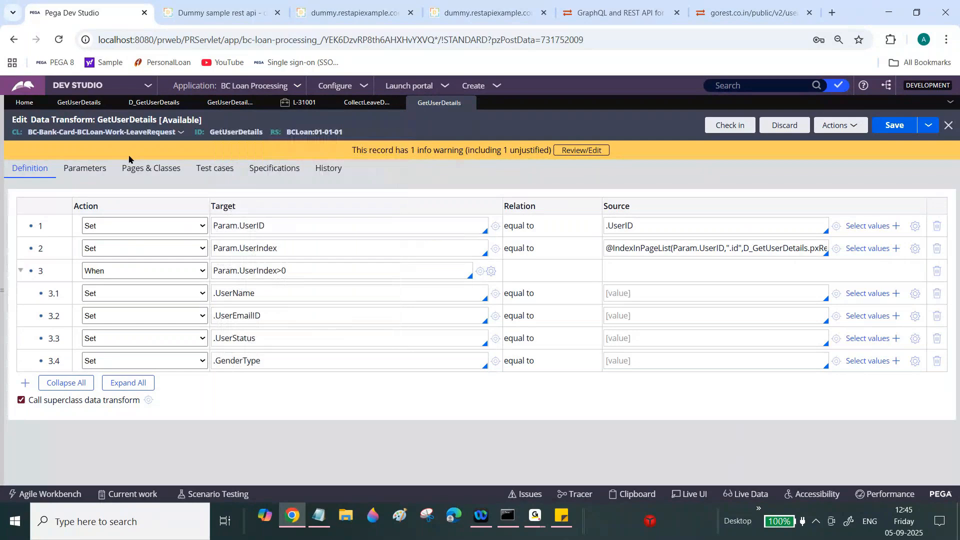
# - Copy D_GetUserDetails.pxResults from Pages & Classes into row 3.1's source with parentheses
pyautogui.click(129, 170)
pyautogui.tripleClick(101, 243)
pyautogui.hotkey('ctrl', 'c')
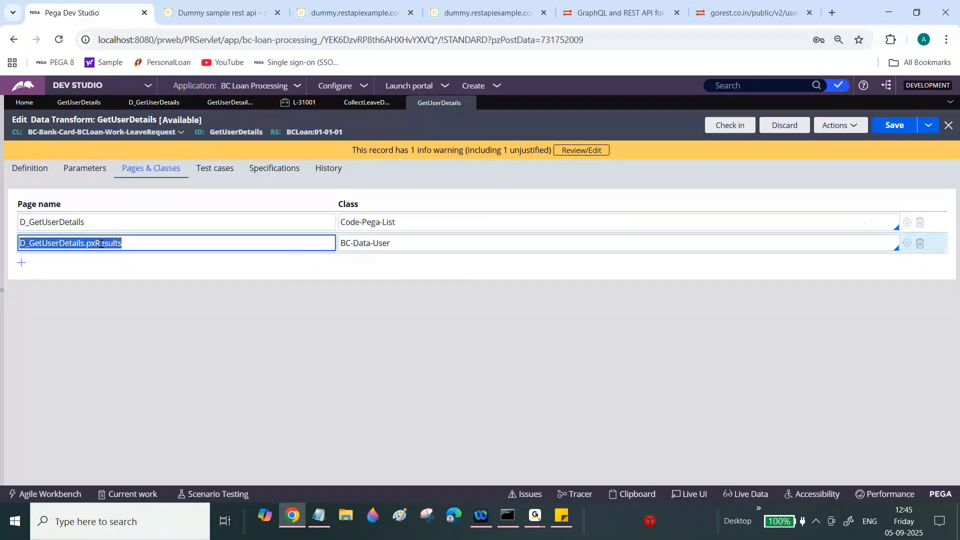
pyautogui.click(28, 169)
pyautogui.click(624, 294)
pyautogui.hotkey('ctrl', 'v')
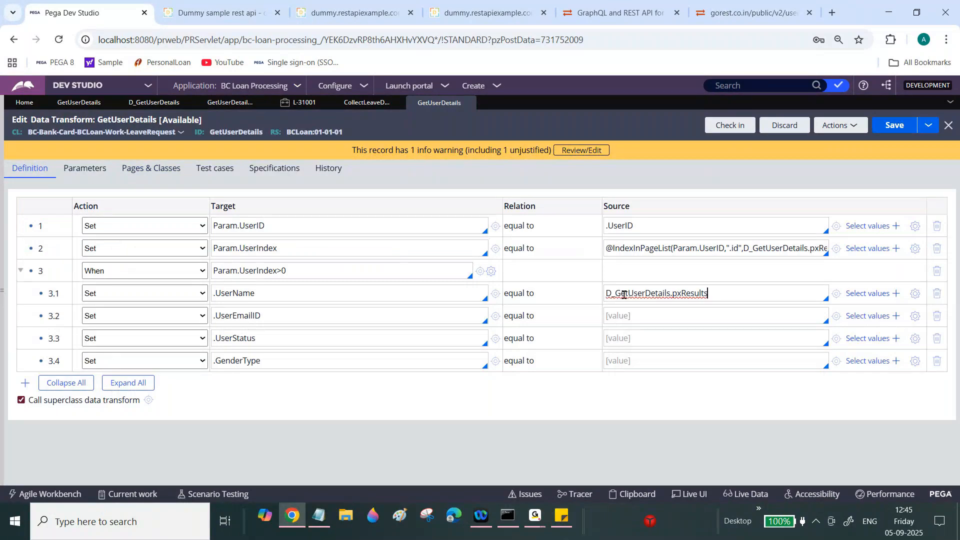
pyautogui.write('()')
# - Complete row 3.1's source as D_GetUserDetails.pxResults(Param.UserIndex).id and copy the expression
pyautogui.tripleClick(321, 248)
pyautogui.hotkey('ctrl', 'c')
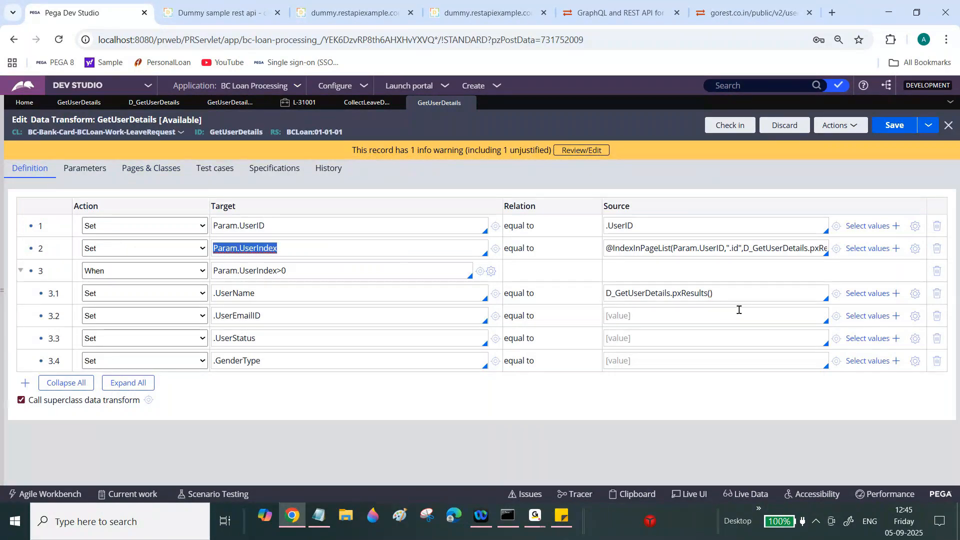
pyautogui.click(730, 296)
pyautogui.press('Left')
pyautogui.hotkey('ctrl', 'v')
pyautogui.press('Right')
pyautogui.write('.id')
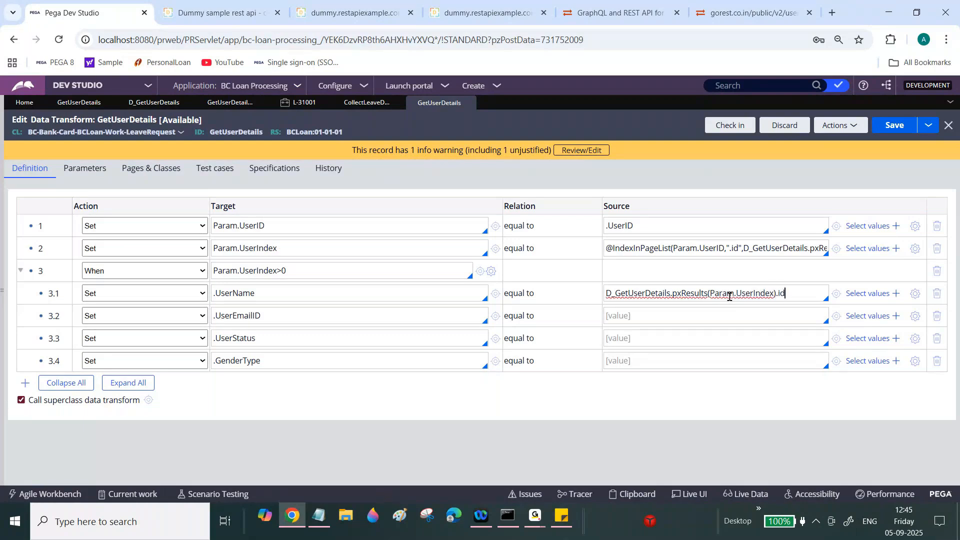
pyautogui.press('Tab')
pyautogui.doubleClick(729, 297)
pyautogui.click(729, 296)
pyautogui.doubleClick(797, 292)
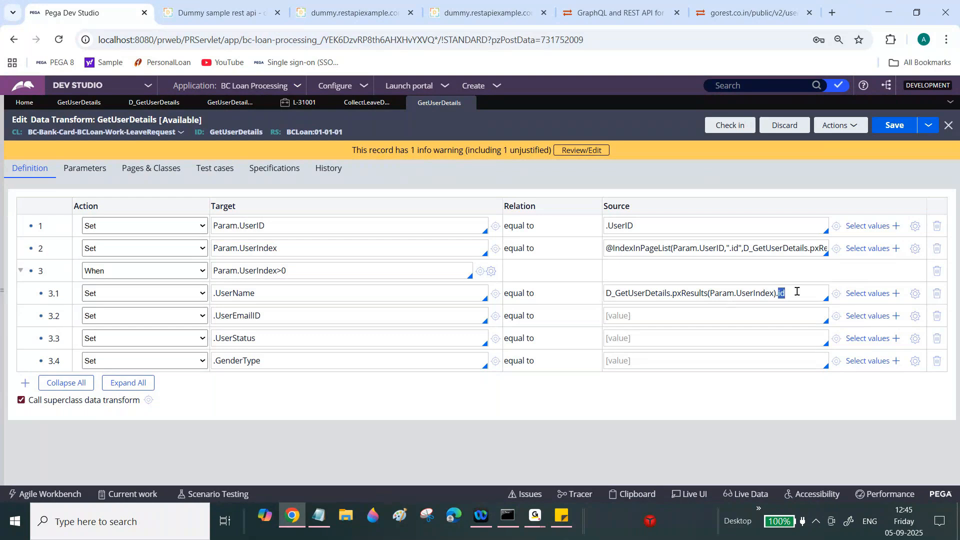
pyautogui.tripleClick(797, 292)
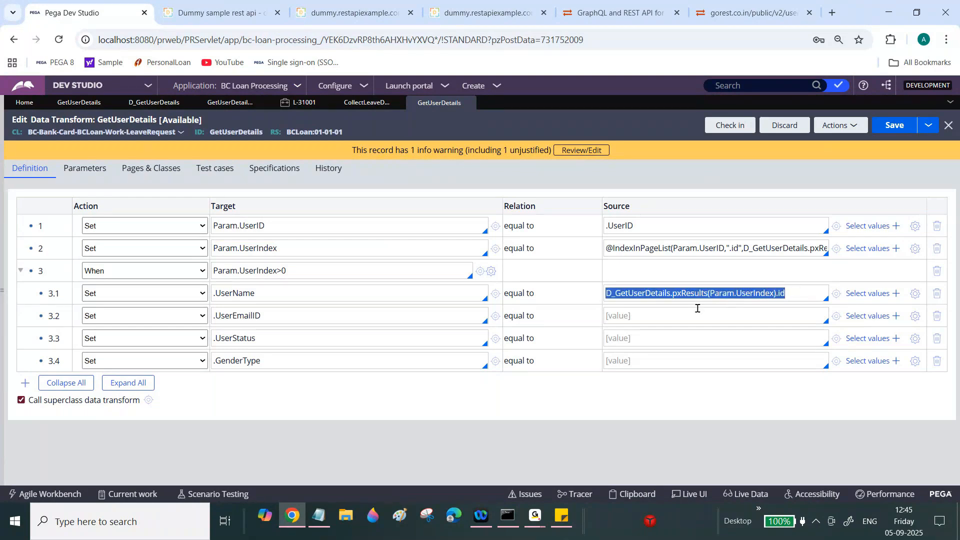
# - Check the GoREST users JSON field names in Chrome, then return to the data transform
pyautogui.click(385, 7)
pyautogui.click(475, 6)
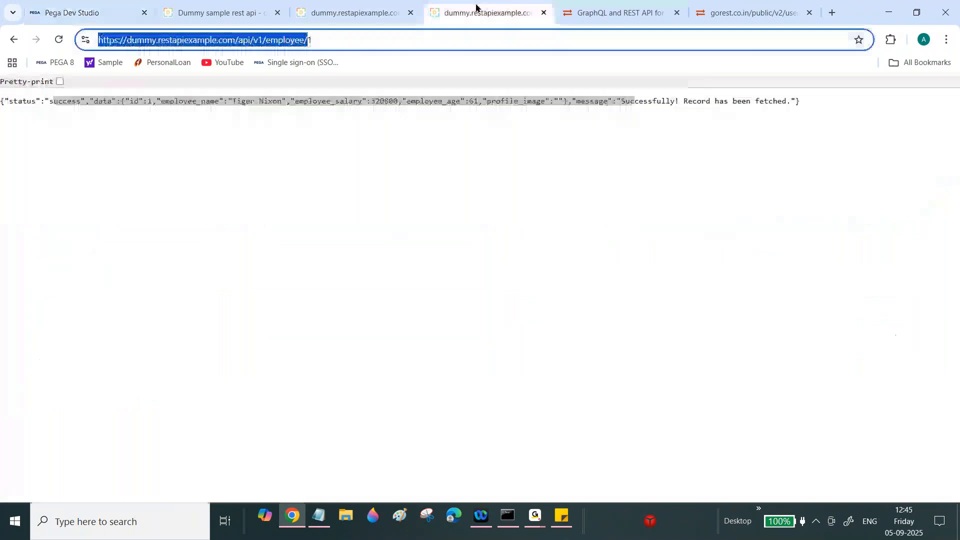
pyautogui.click(626, 5)
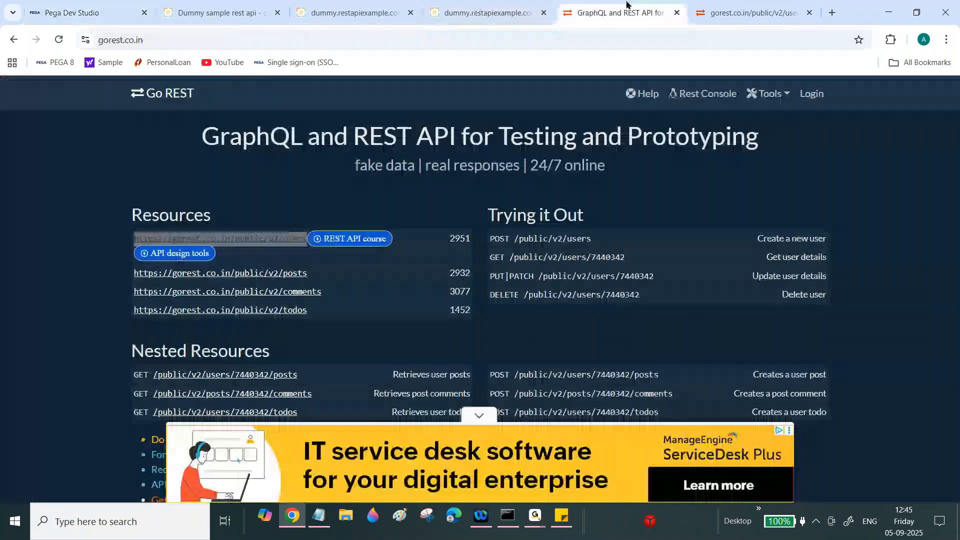
pyautogui.click(693, 6)
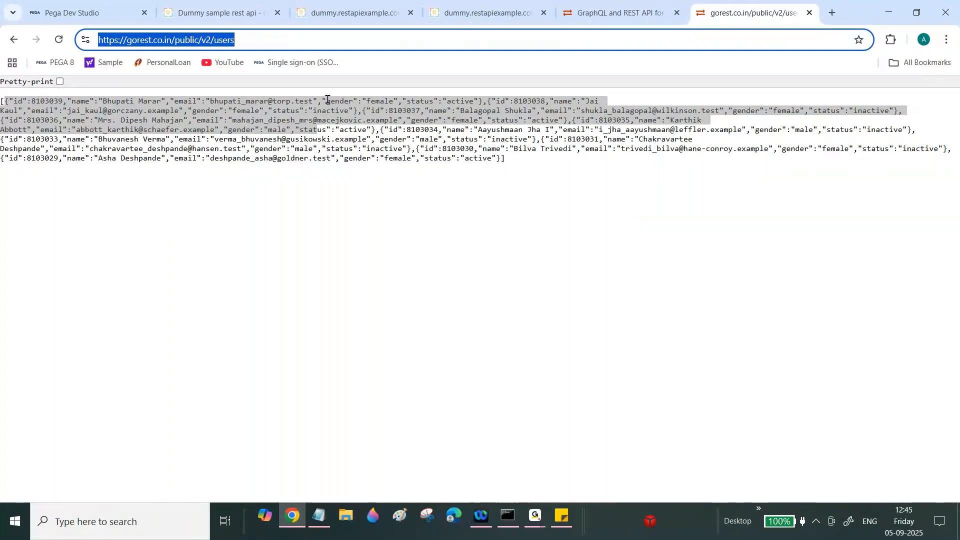
pyautogui.click(69, 9)
# - Finish rows 3.2–3.4 sources as pxResults(Param.UserIndex).name, .status and .gender, and save
pyautogui.write('name')
pyautogui.doubleClick(769, 316)
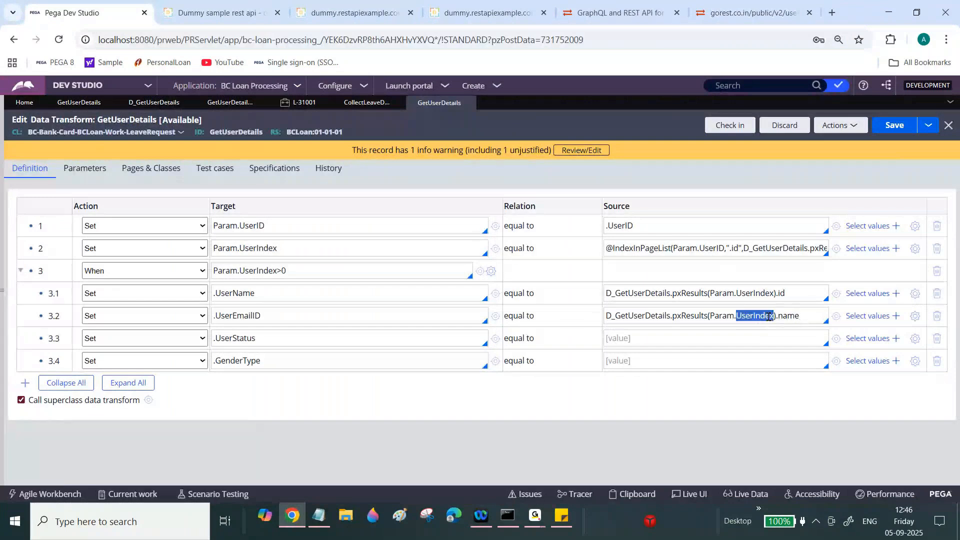
pyautogui.hotkey('ctrl', 'a')
pyautogui.hotkey('ctrl', 'c')
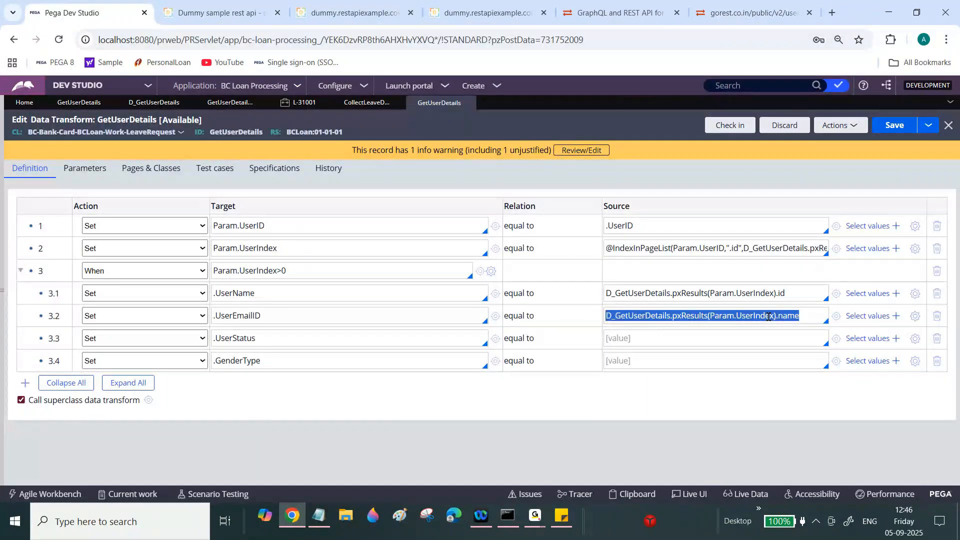
pyautogui.click(728, 333)
pyautogui.hotkey('ctrl', 'v')
pyautogui.write('status')
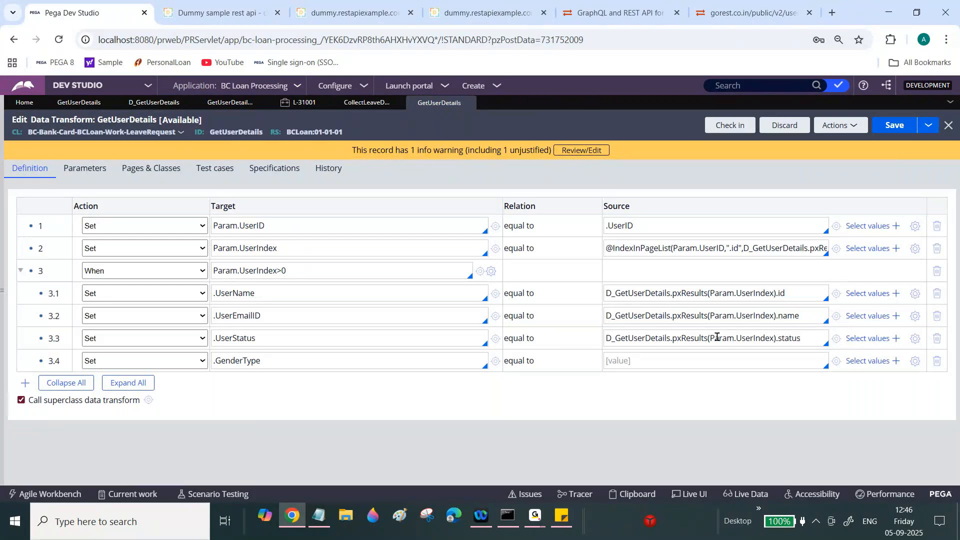
pyautogui.click(676, 360)
pyautogui.write('D_GetUserDetails.pxResults(Param.UserIndex)')
pyautogui.write('.gender')
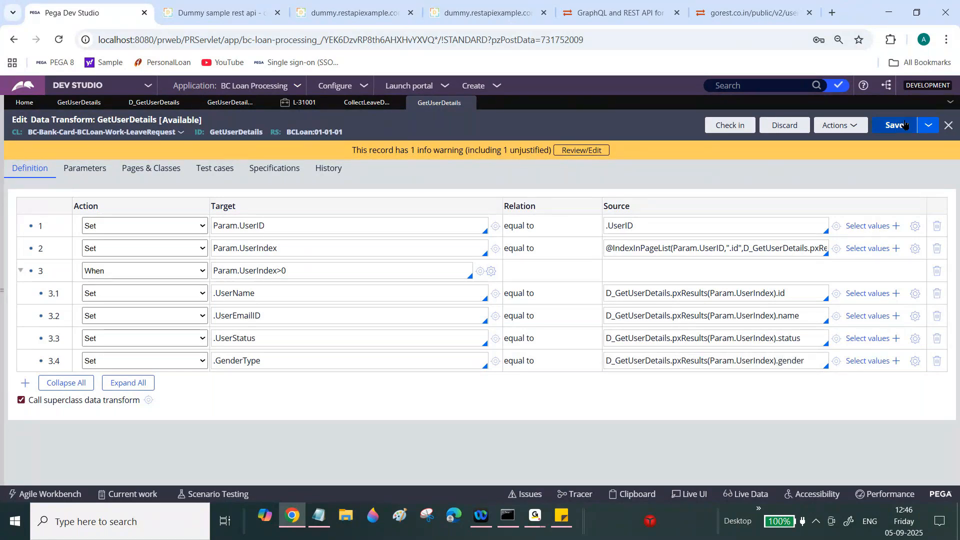
pyautogui.click(902, 126)
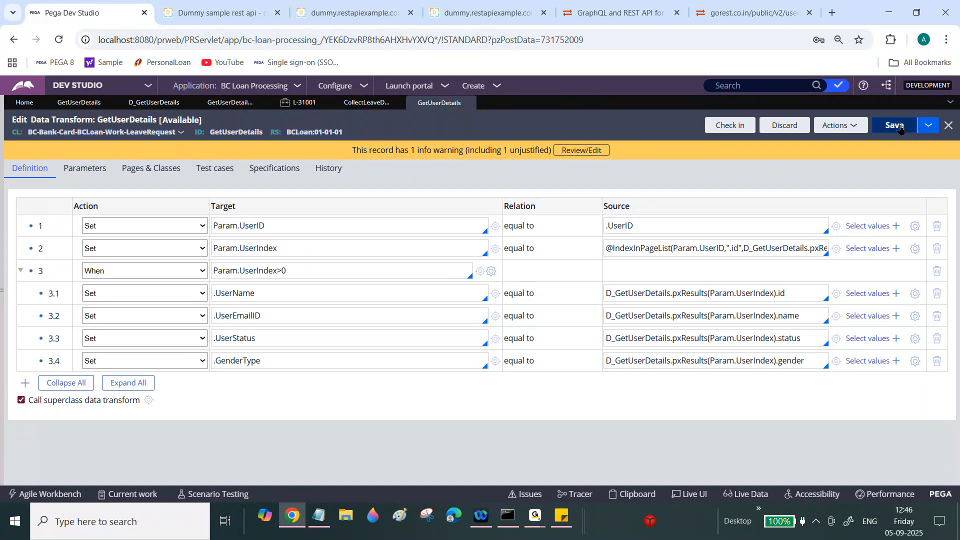
# - Save, refresh case L-31001, and reopen the Collect Leave Details assignment
pyautogui.click(900, 128)
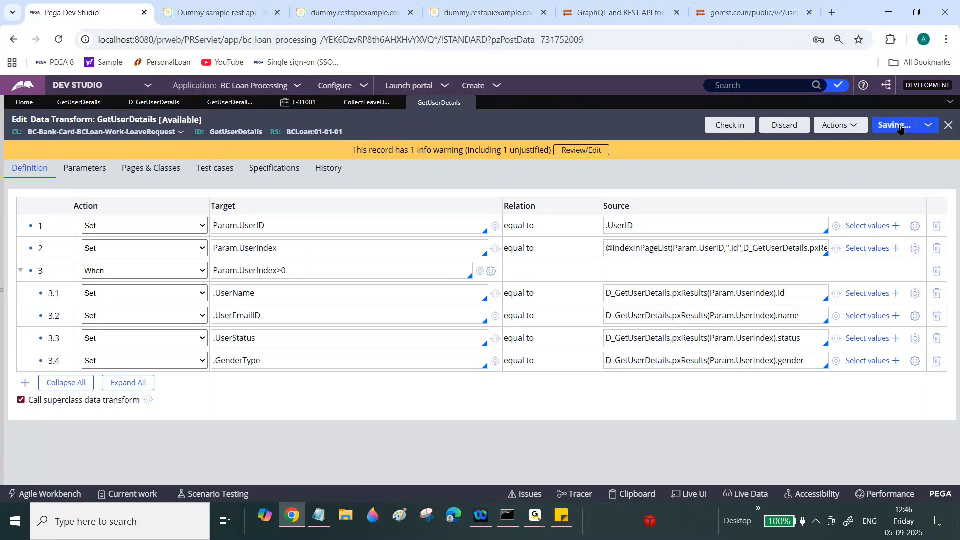
pyautogui.click(300, 102)
pyautogui.click(193, 170)
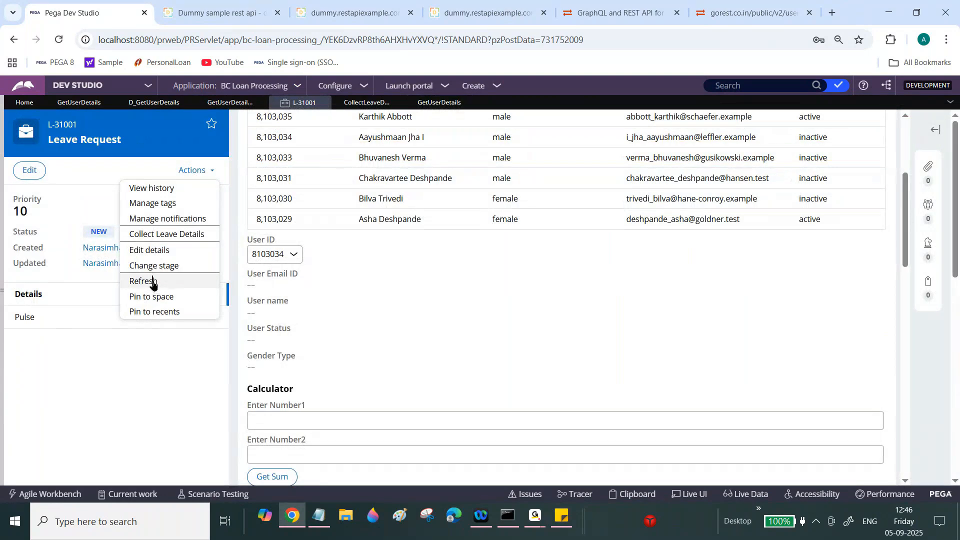
pyautogui.click(153, 283)
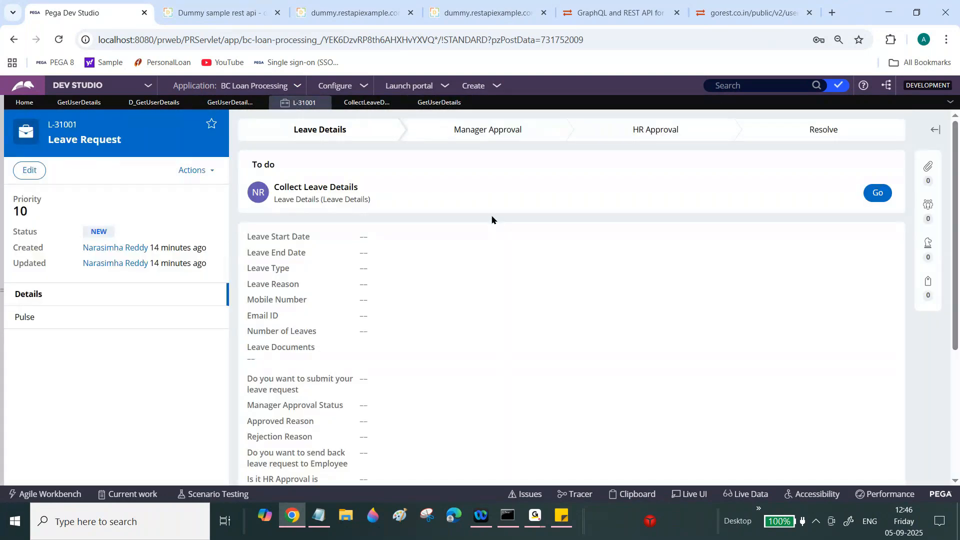
pyautogui.click(878, 193)
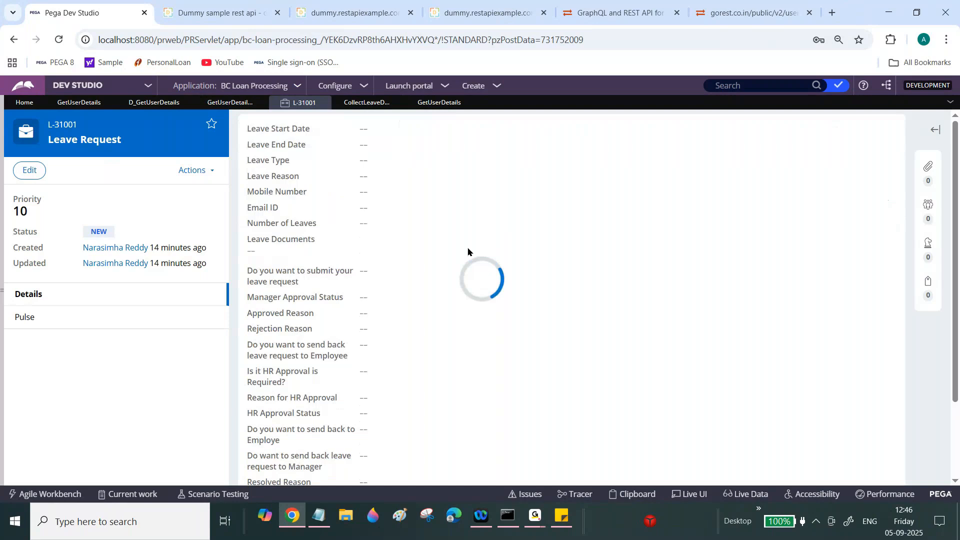
# - Try several user IDs from the User ID dropdown, then go to the Collect Leave Details section
pyautogui.scroll(-4, 907, 191)
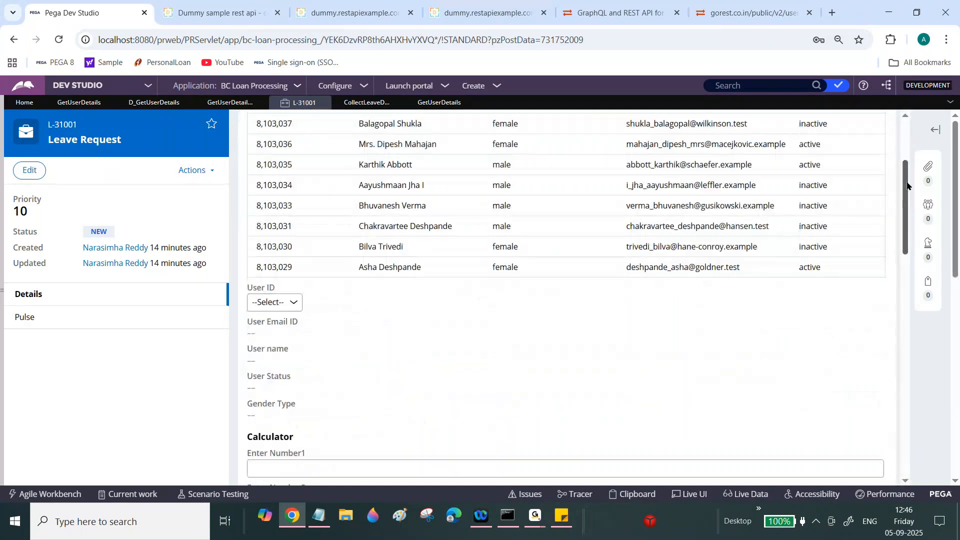
pyautogui.click(290, 275)
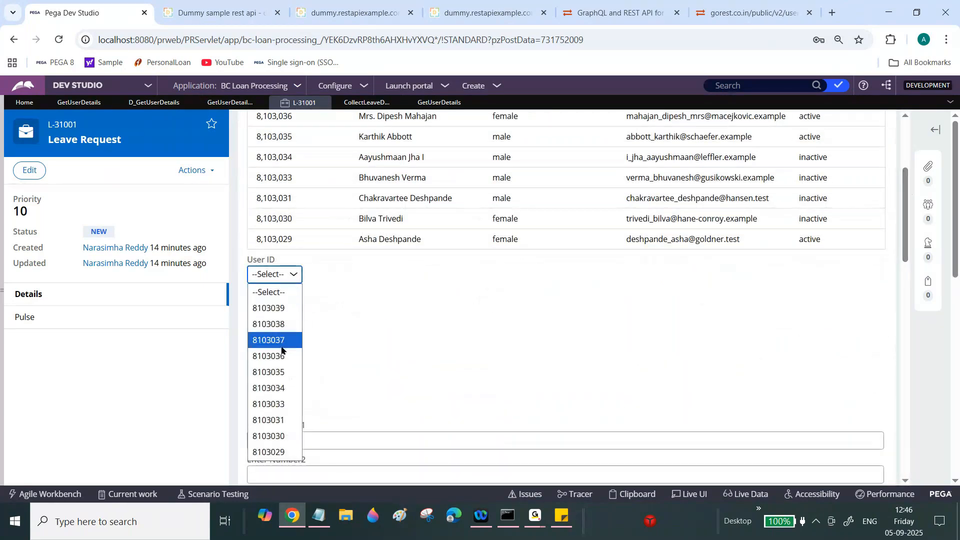
pyautogui.click(273, 339)
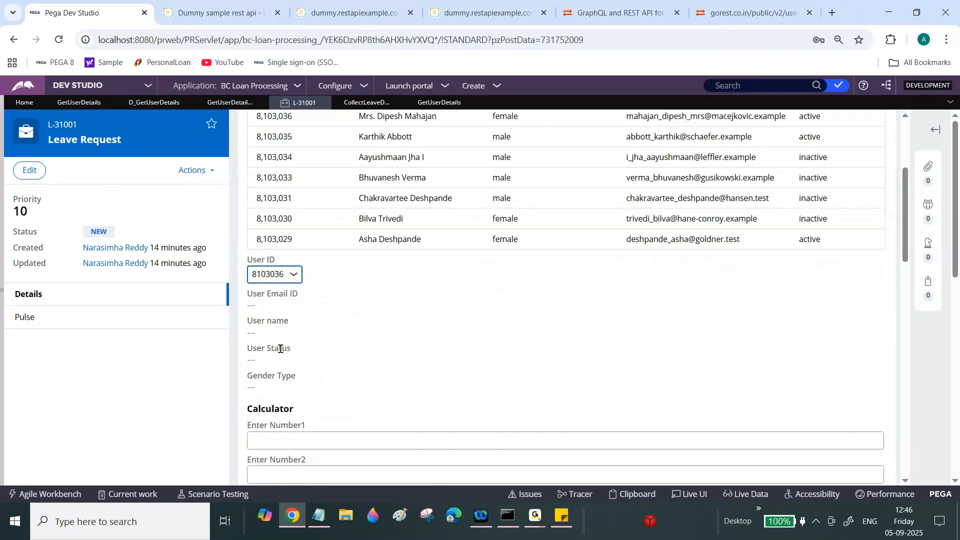
pyautogui.click(293, 275)
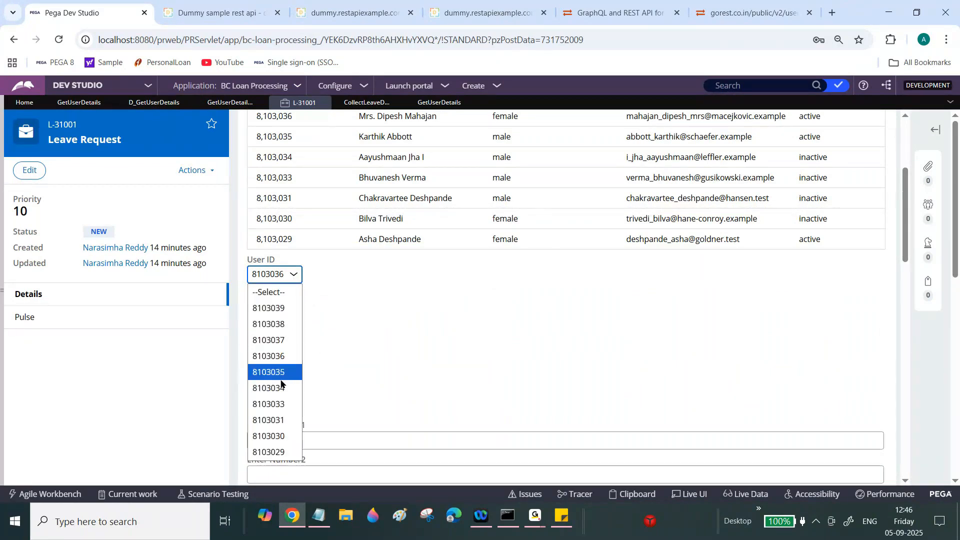
pyautogui.click(283, 389)
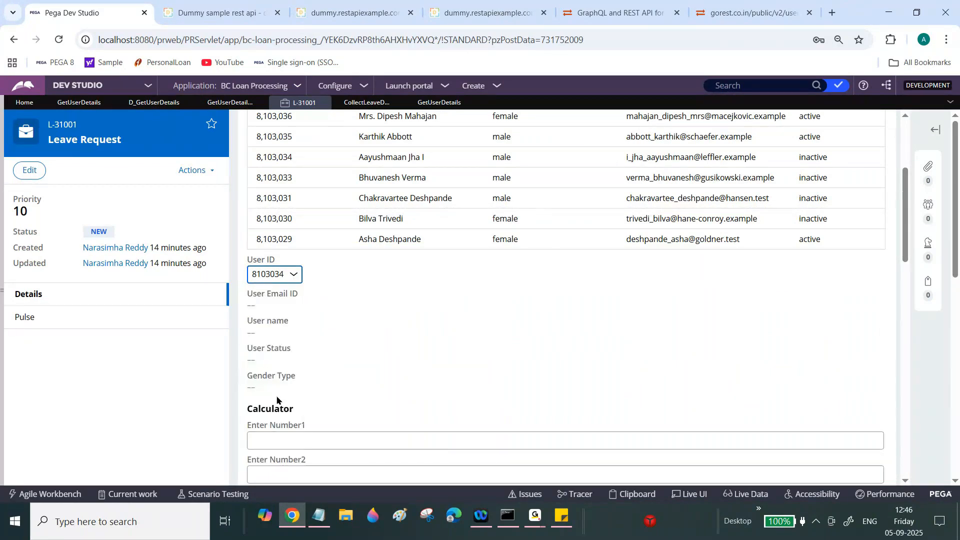
pyautogui.click(294, 276)
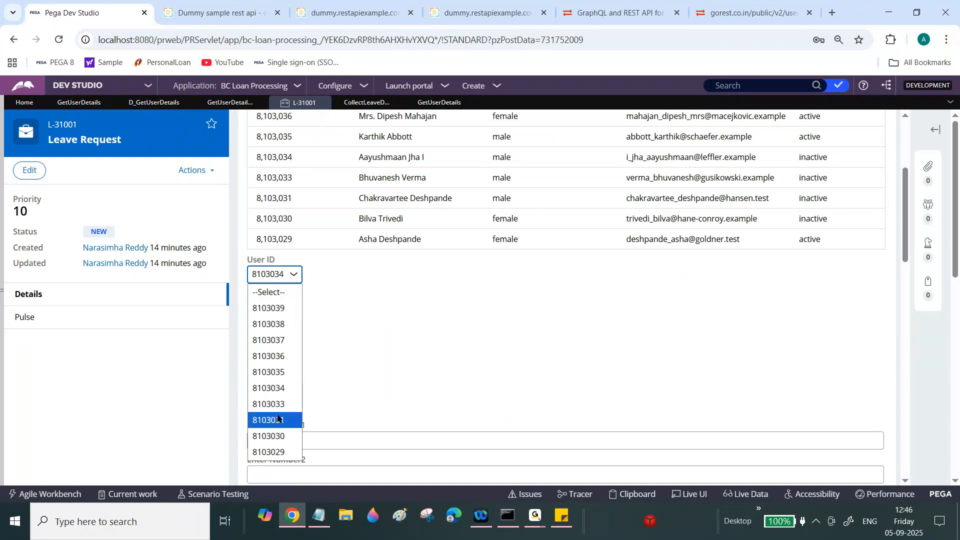
pyautogui.click(367, 103)
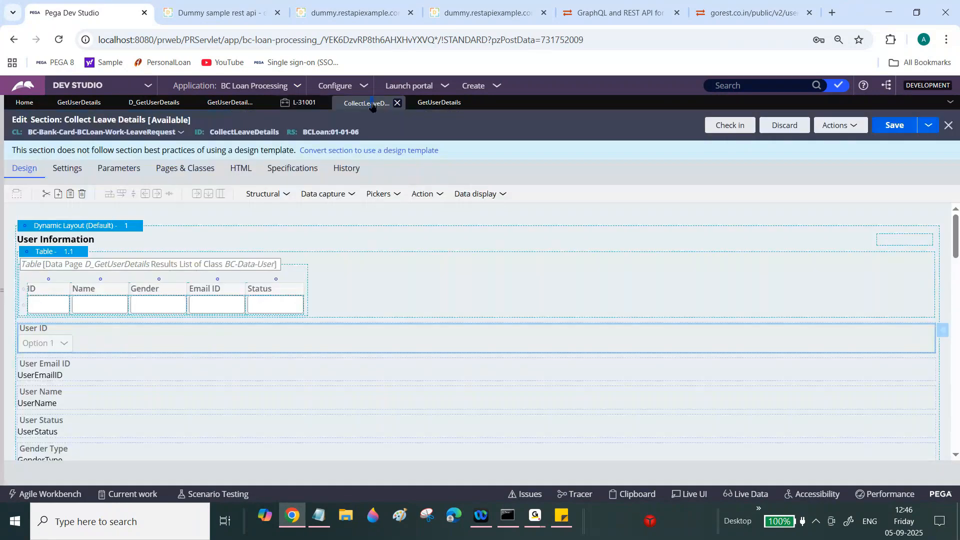
# - Save the section and review the User ID dropdown's change actions
pyautogui.click(893, 126)
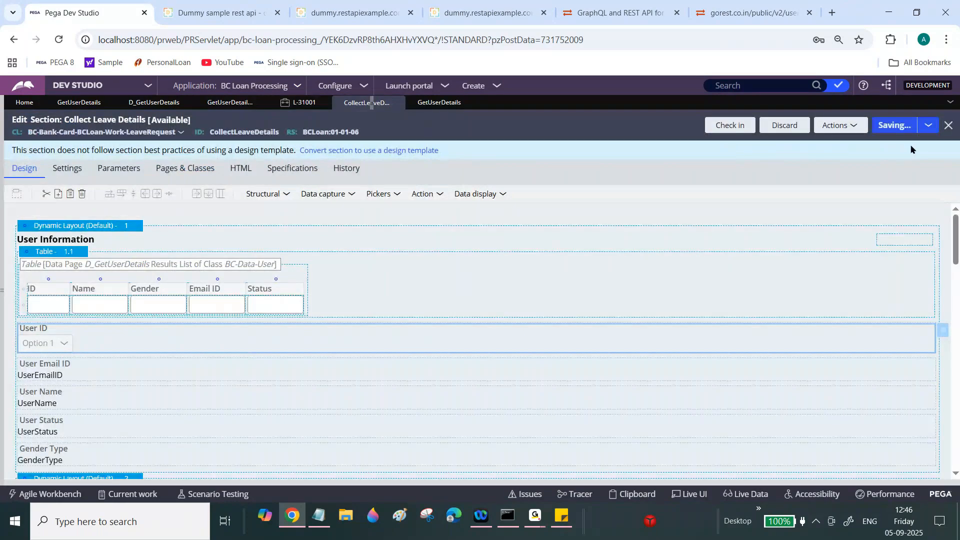
pyautogui.click(943, 331)
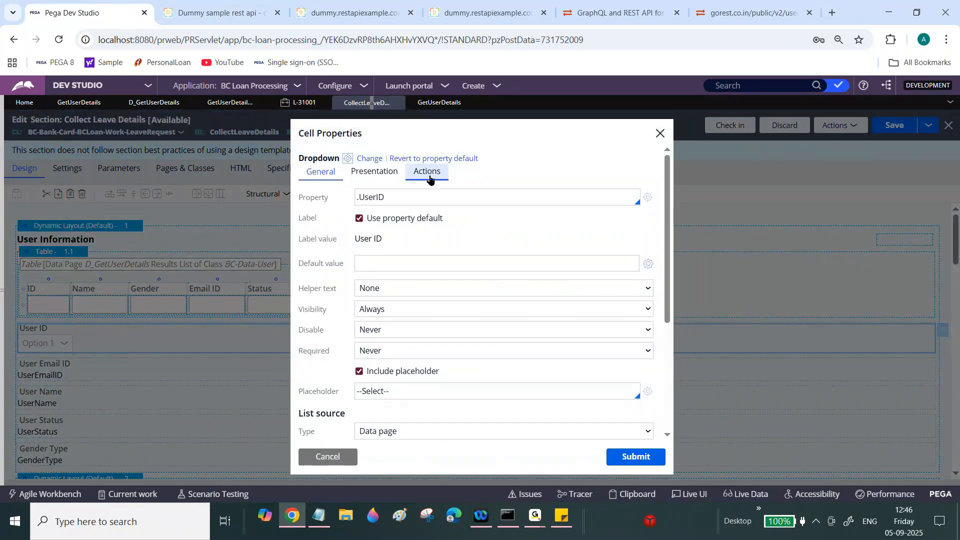
pyautogui.click(433, 183)
pyautogui.click(403, 270)
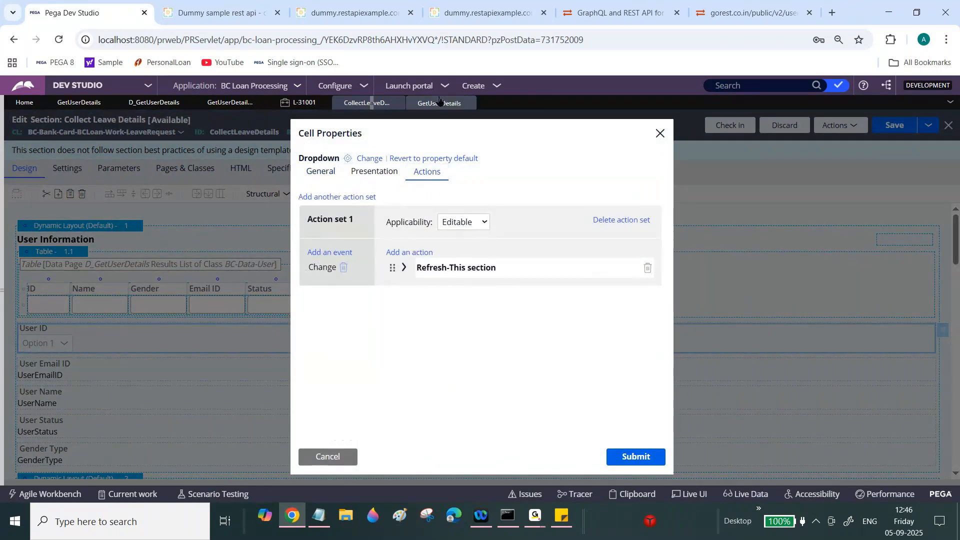
# - Refresh case L-31001, discarding unsaved changes, and reopen Collect Leave Details
pyautogui.click(300, 103)
pyautogui.click(192, 170)
pyautogui.click(145, 282)
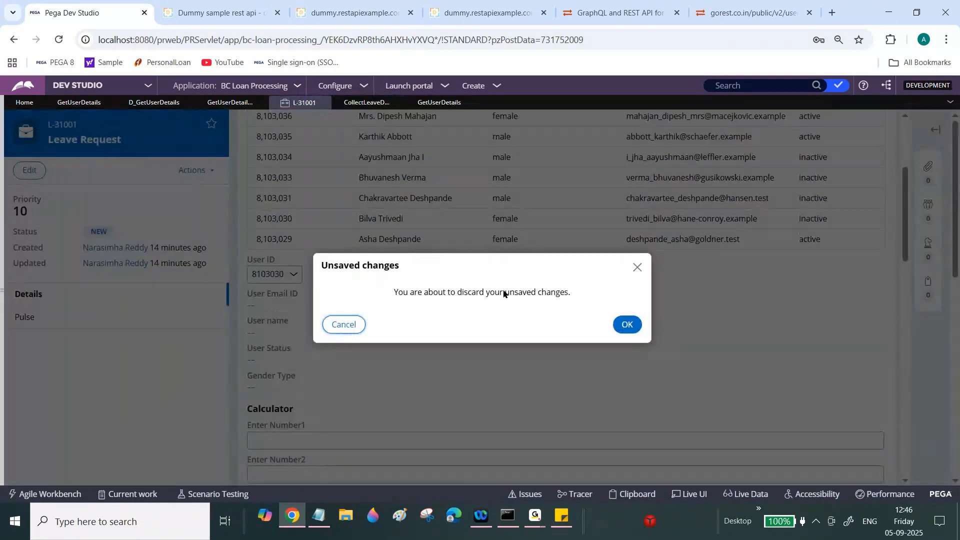
pyautogui.click(623, 325)
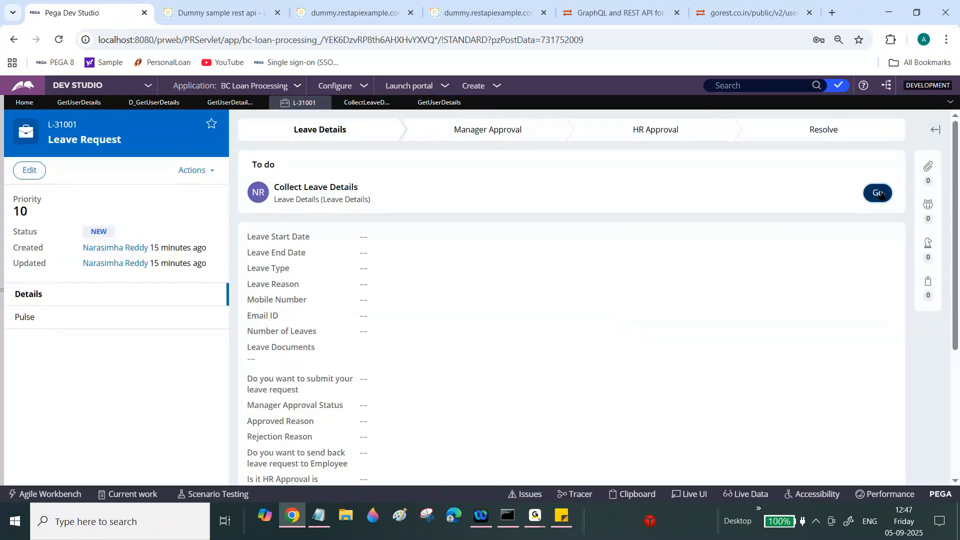
pyautogui.click(880, 194)
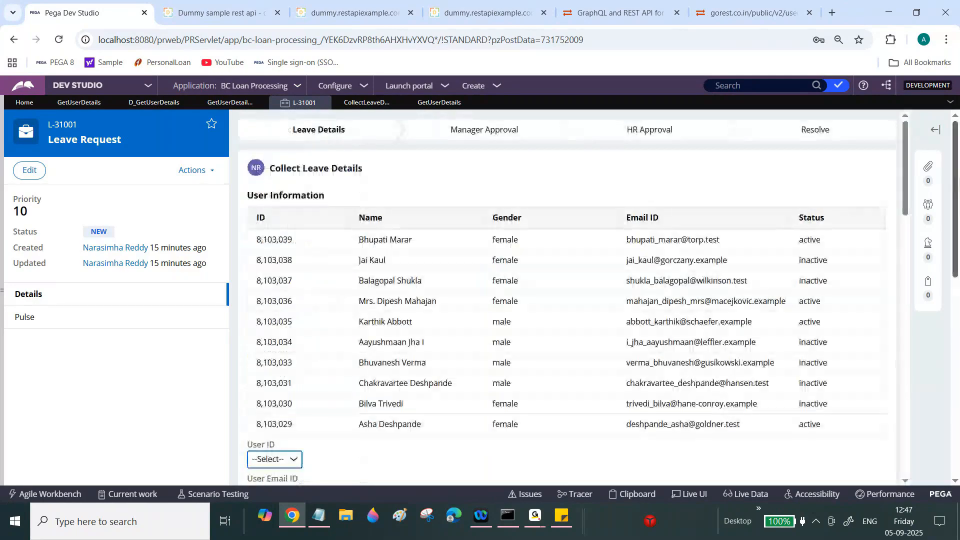
# - Choose user IDs 8103036 then 8103033, and return to the GetUserDetails data transform
pyautogui.moveTo(957, 179); pyautogui.dragTo(957, 269)
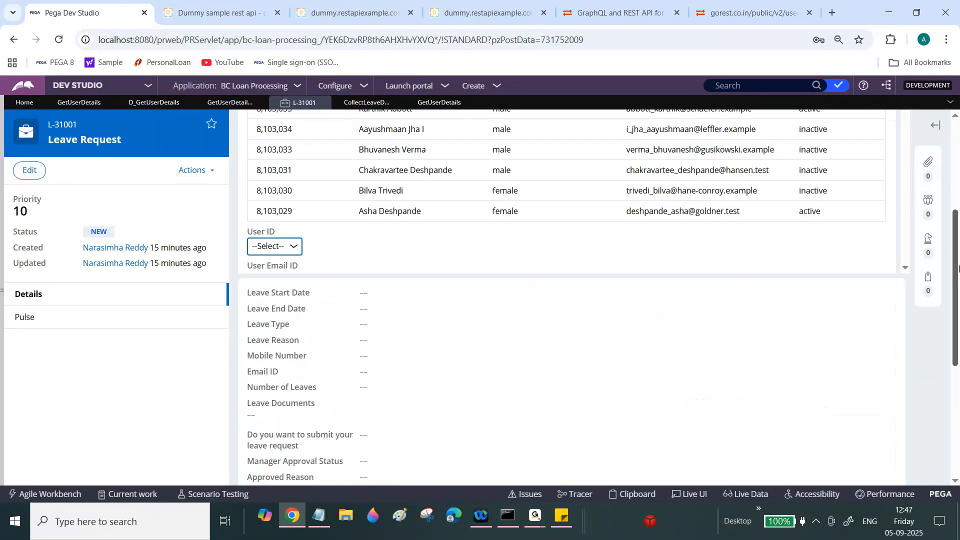
pyautogui.click(275, 250)
pyautogui.click(272, 323)
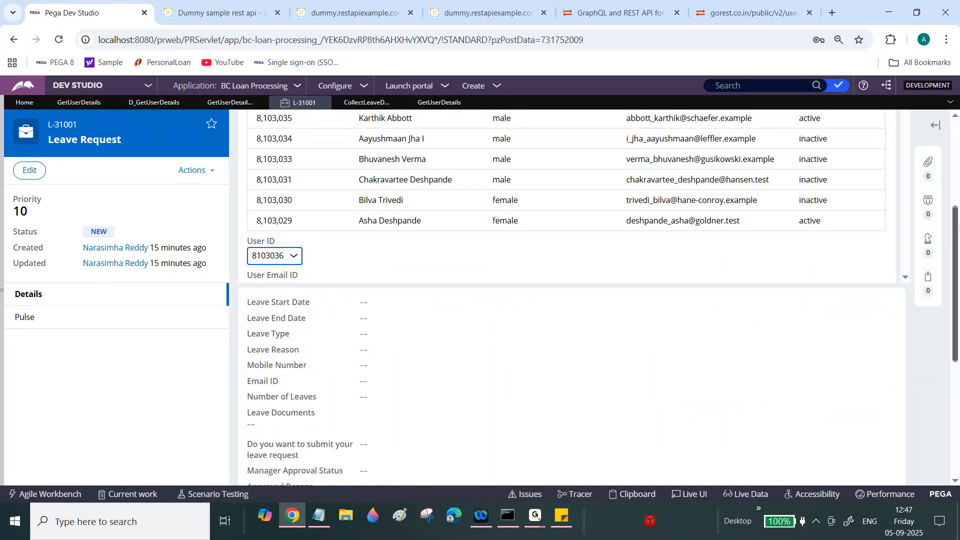
pyautogui.scroll(3, 906, 155)
pyautogui.moveTo(906, 155); pyautogui.dragTo(907, 207)
pyautogui.click(275, 205)
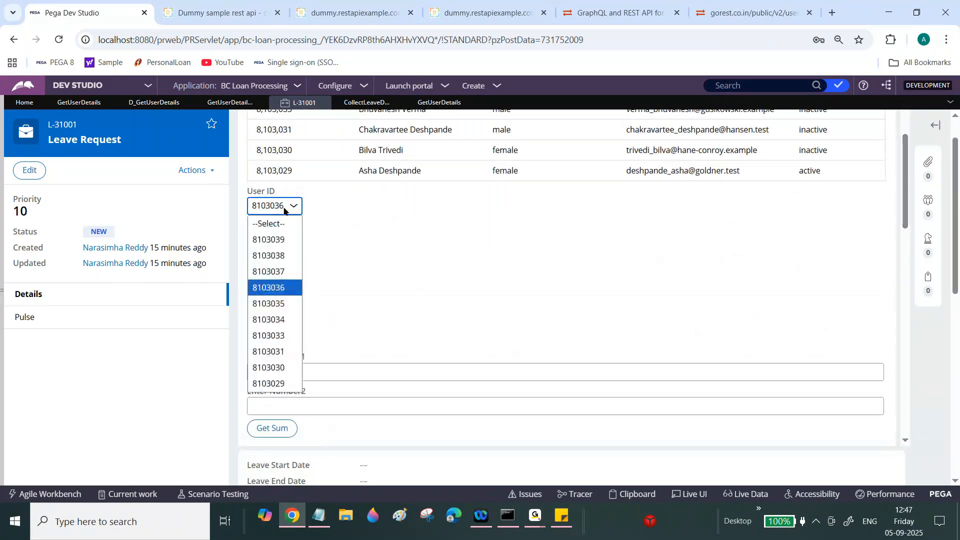
pyautogui.click(270, 333)
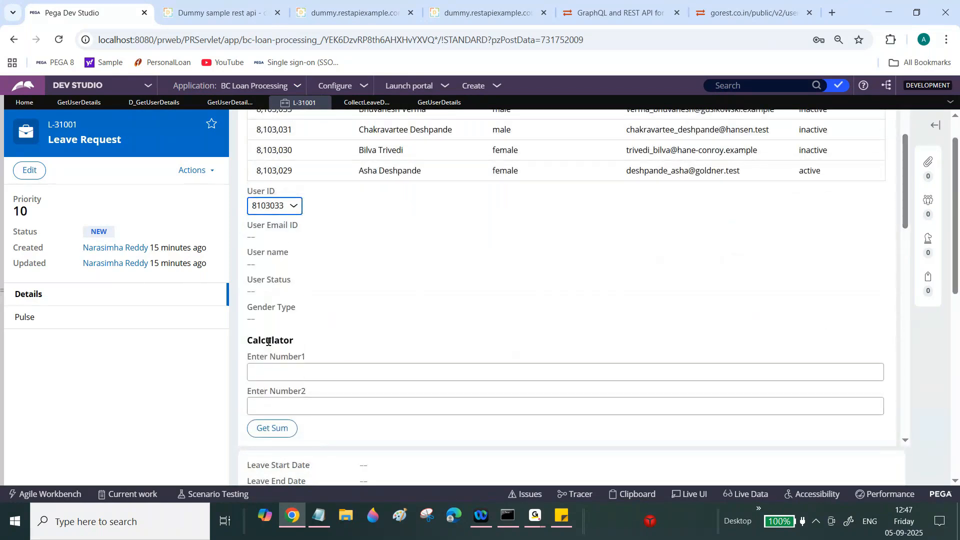
pyautogui.click(438, 102)
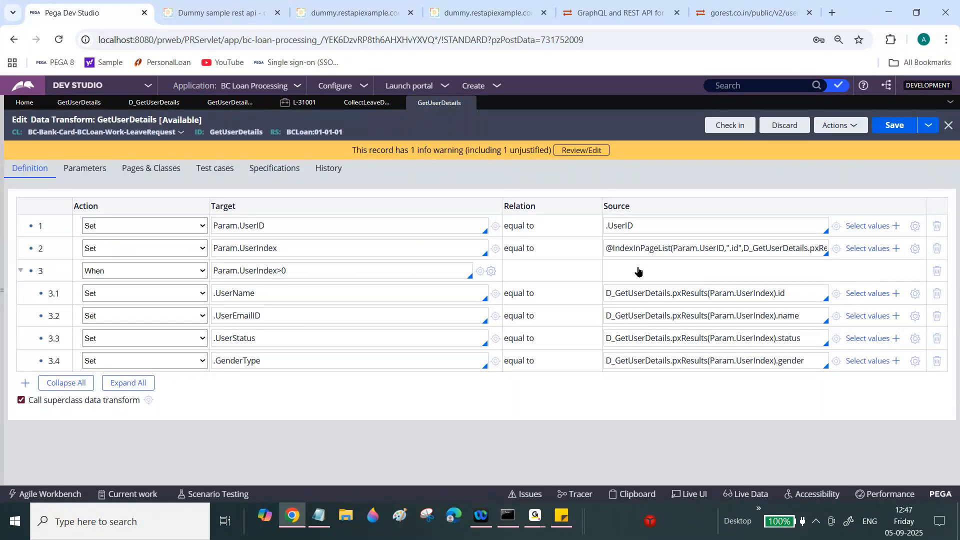
# - Start tracing the GetUserDetails data transform and minimize the Tracer window
pyautogui.moveTo(753, 252); pyautogui.dragTo(919, 250)
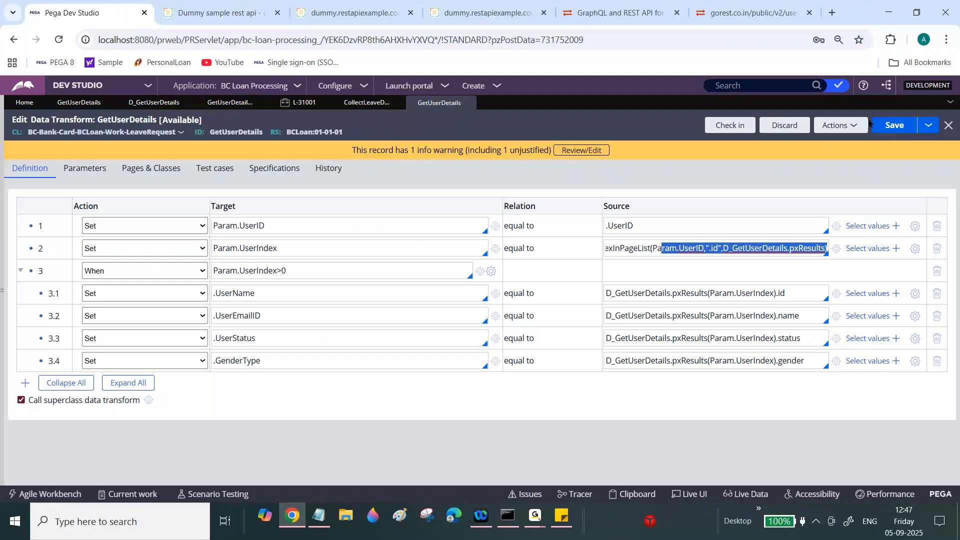
pyautogui.click(850, 125)
pyautogui.click(775, 157)
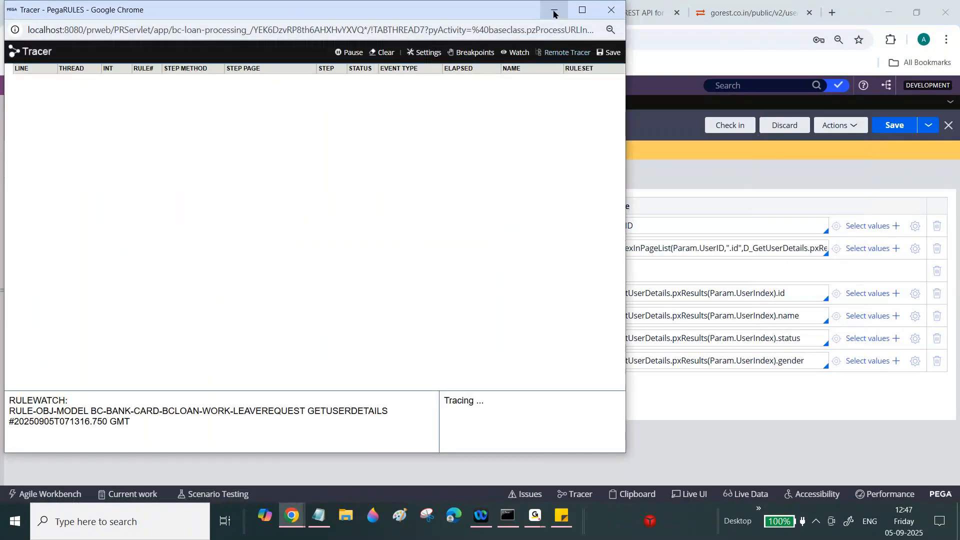
pyautogui.click(553, 11)
pyautogui.click(304, 102)
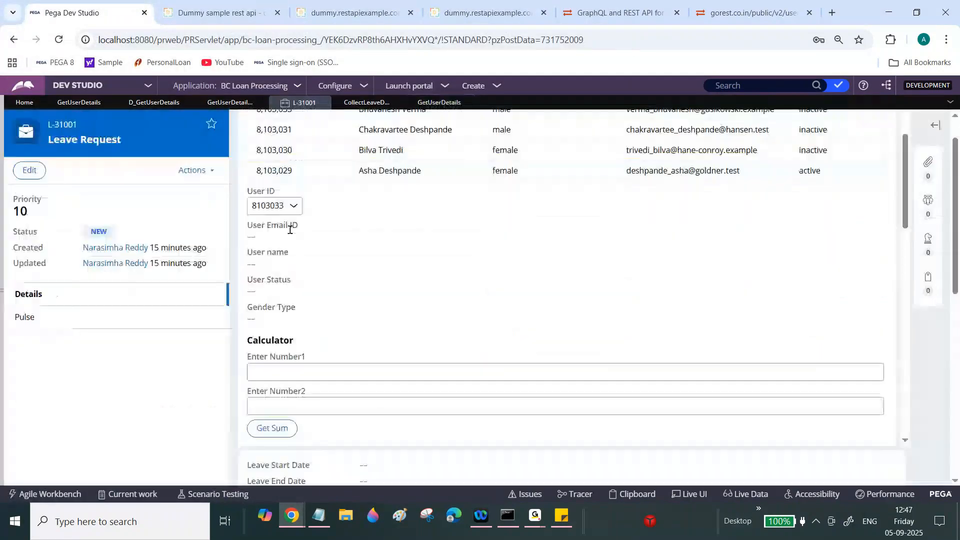
pyautogui.click(274, 205)
pyautogui.click(265, 363)
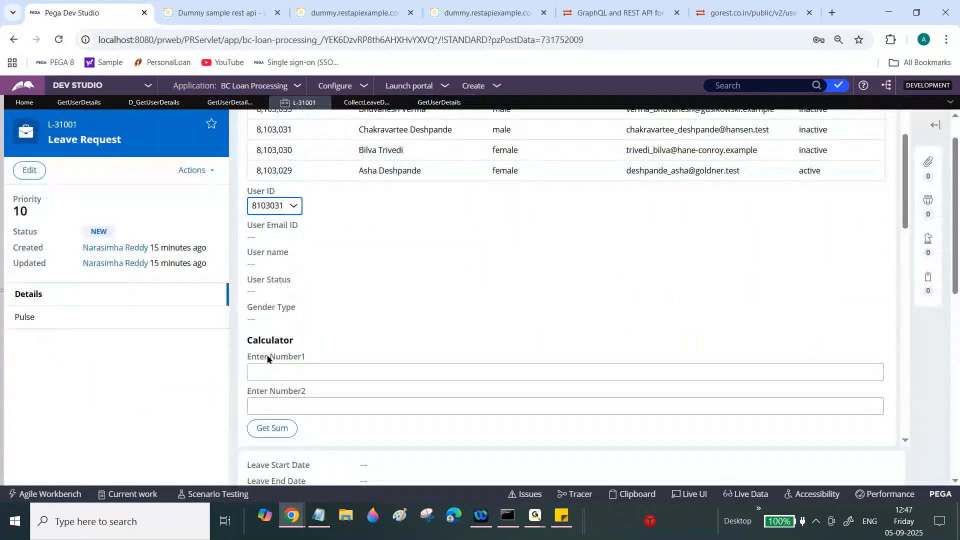
pyautogui.moveTo(292, 523)
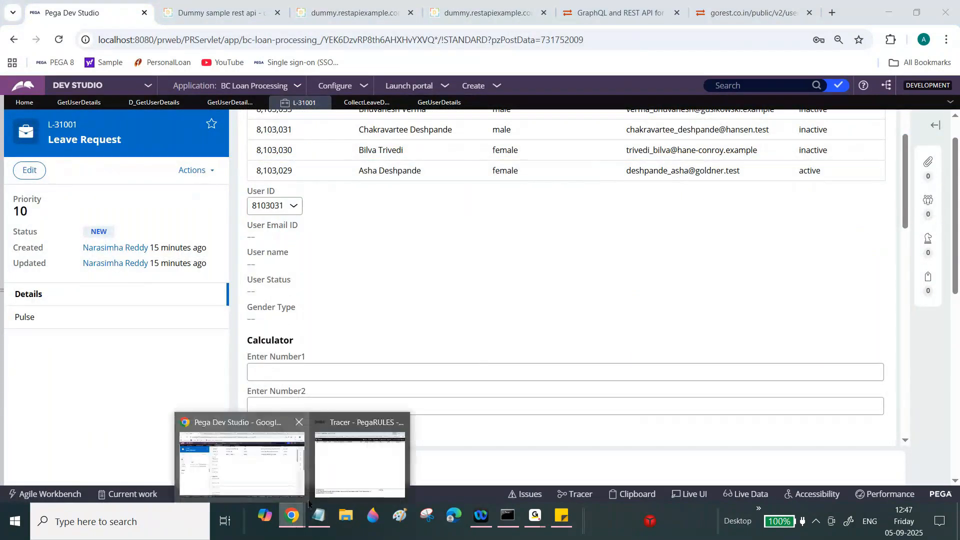
pyautogui.click(343, 475)
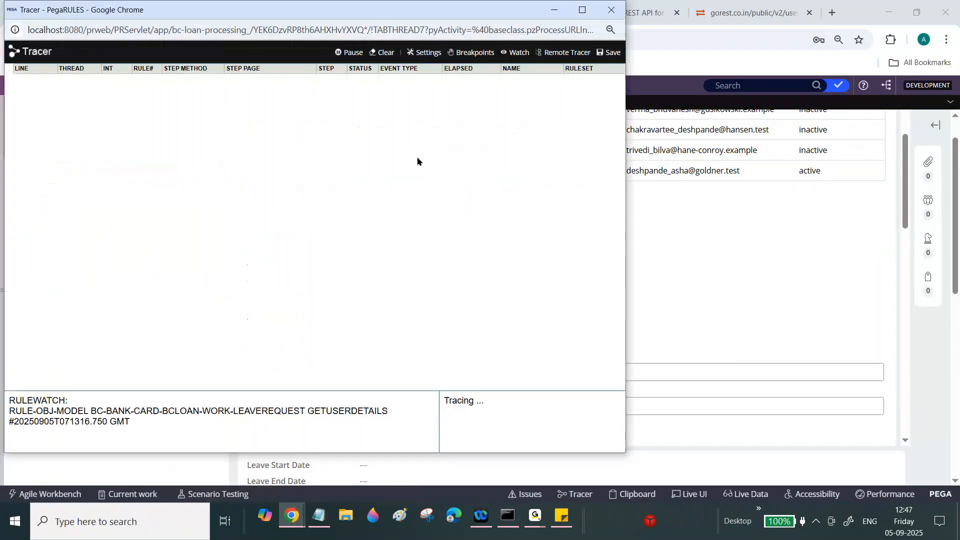
pyautogui.click(606, 18)
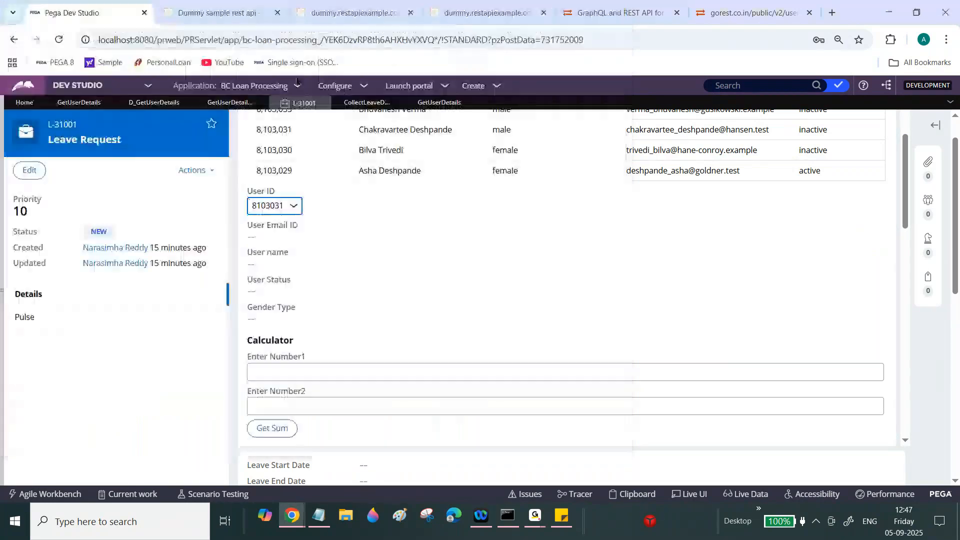
# - Back on GetUserDetails, cancel discarding the checkout and refresh the data transform
pyautogui.click(433, 102)
pyautogui.click(793, 129)
pyautogui.click(343, 344)
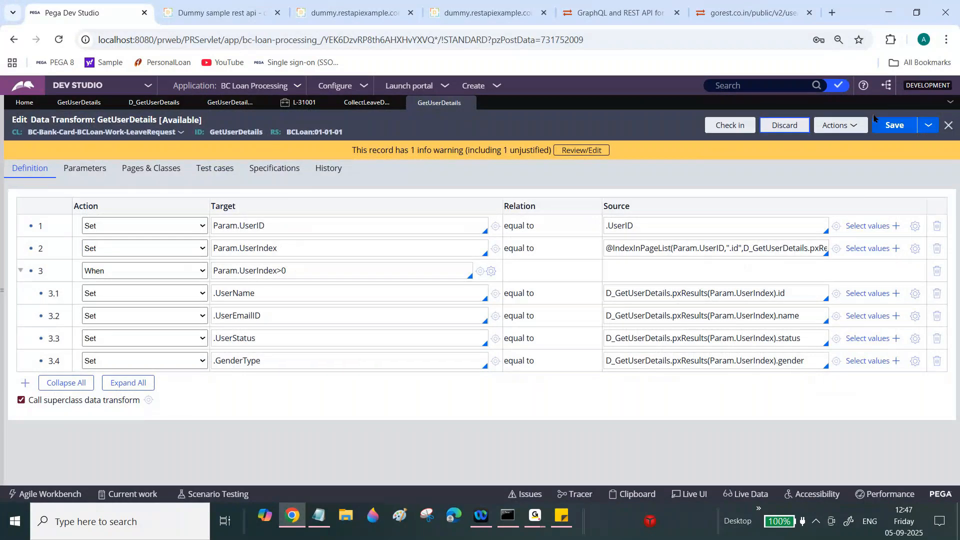
pyautogui.click(836, 125)
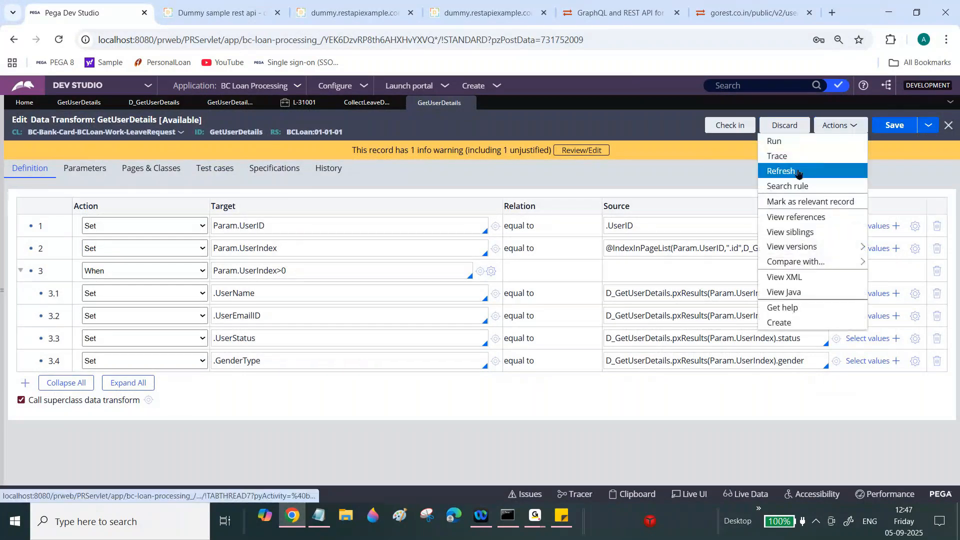
pyautogui.click(798, 171)
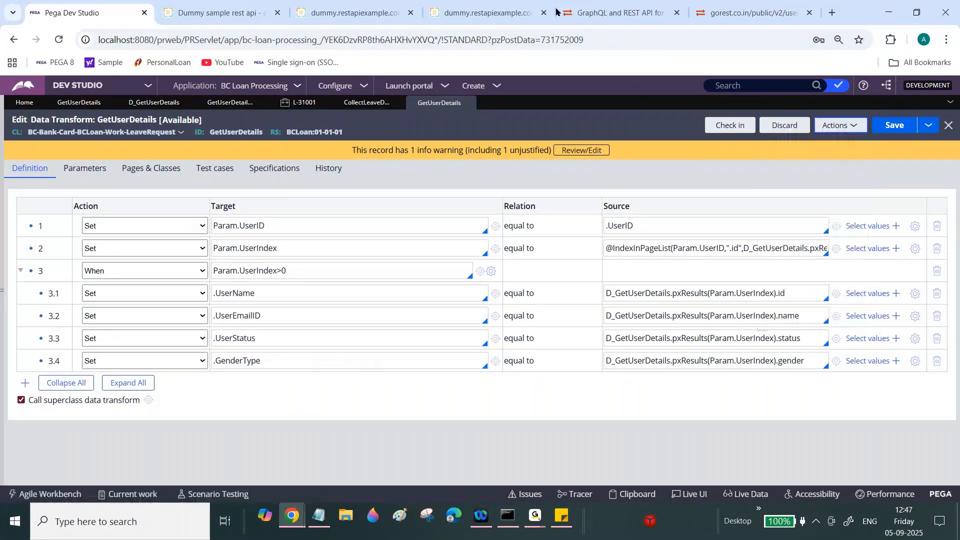
# - Glance at the case and Tracer, then begin checking in the GetUserDetails rule
pyautogui.click(285, 105)
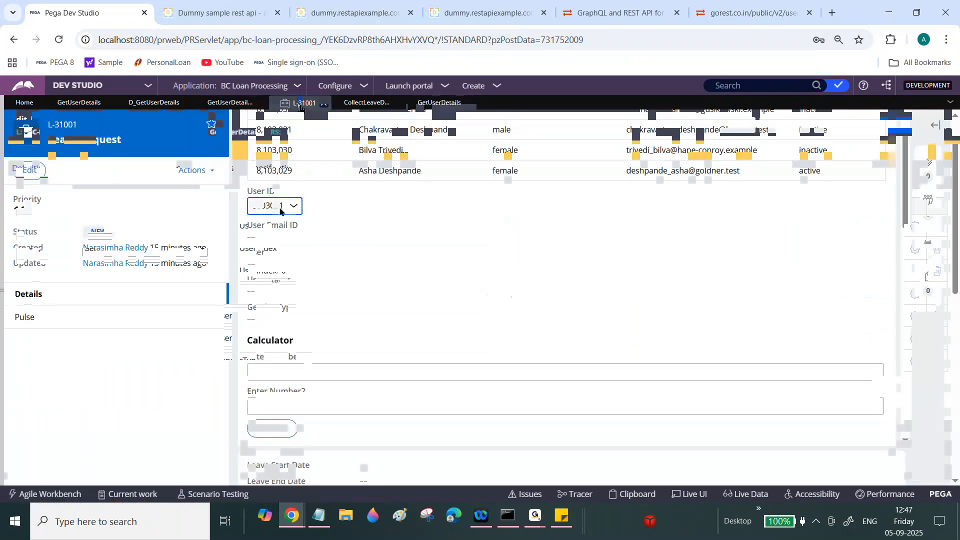
pyautogui.click(294, 522)
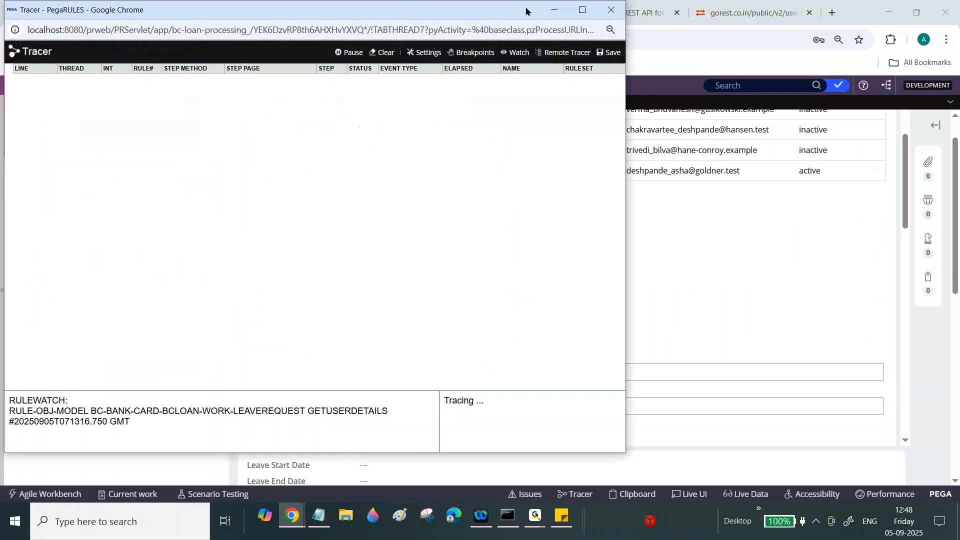
pyautogui.click(611, 10)
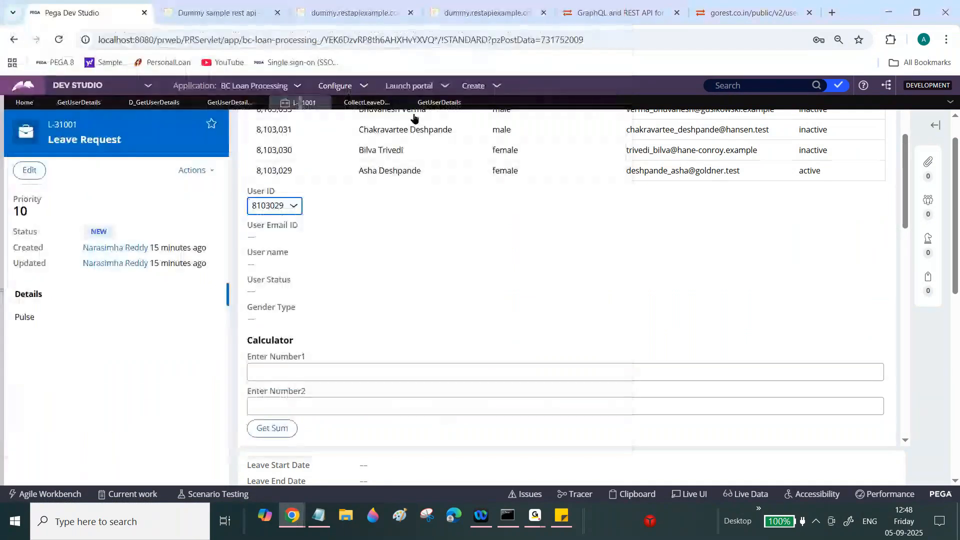
pyautogui.click(439, 102)
pyautogui.click(730, 125)
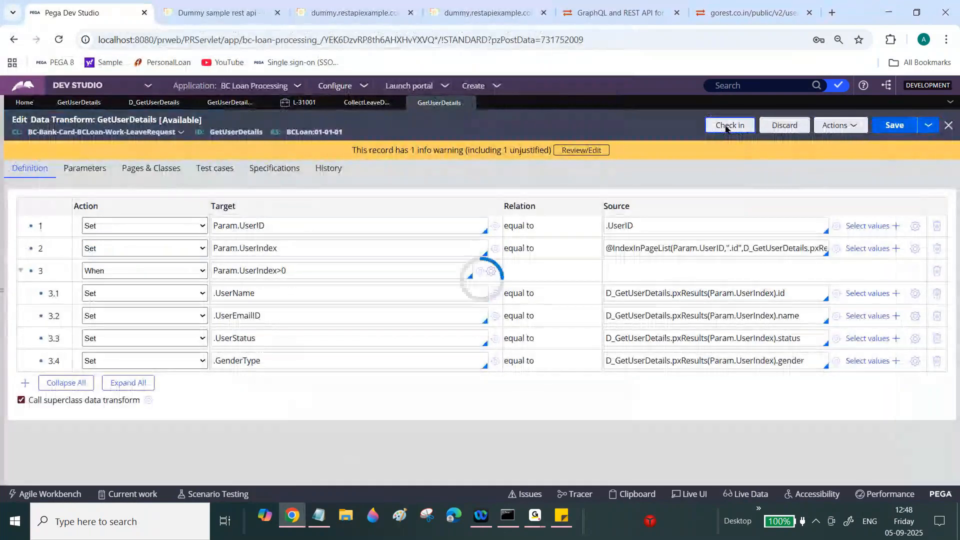
# - Check in the GetUserDetails data transform with the comment 'wip'
pyautogui.write('w')
pyautogui.press('Tab')
pyautogui.write('wip')
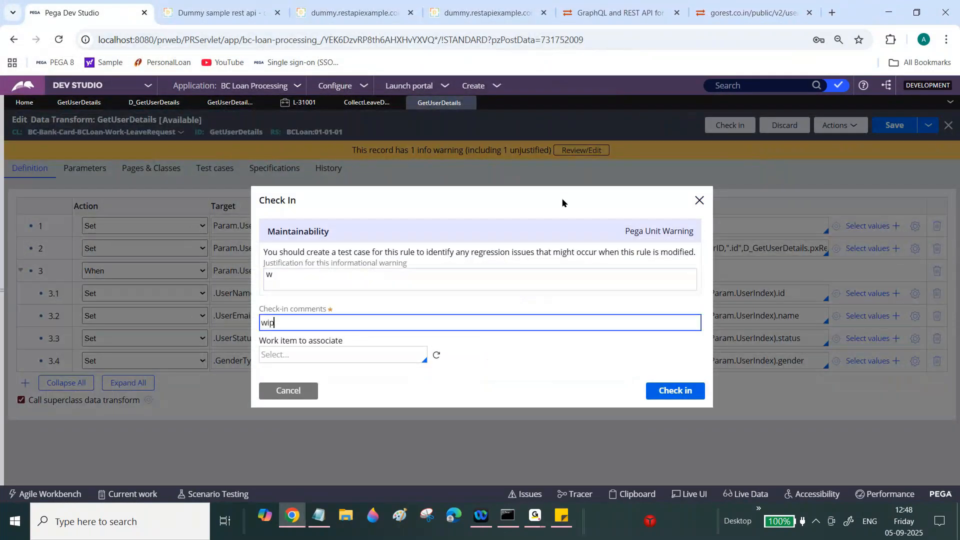
pyautogui.click(670, 385)
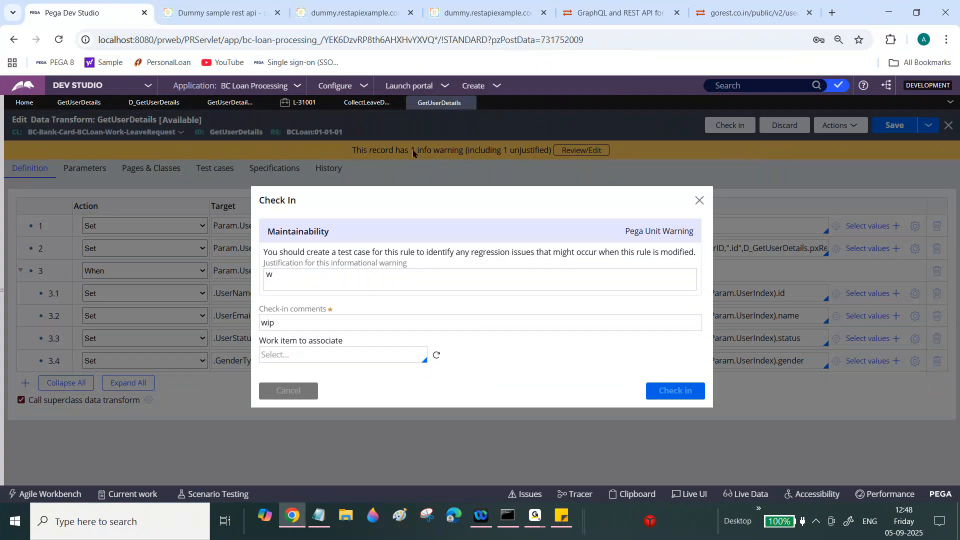
# - Check in the Collect Leave Details section with the comment 'wip'
pyautogui.click(376, 105)
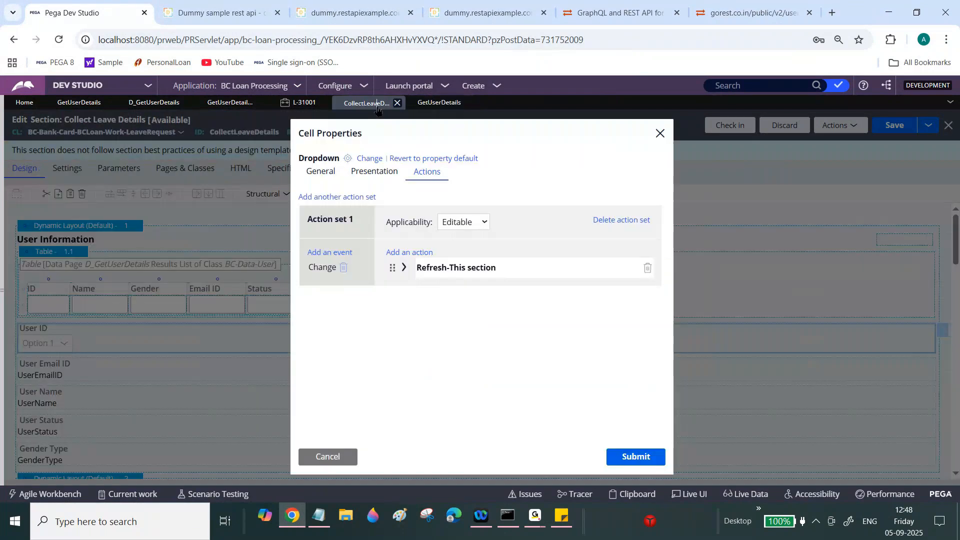
pyautogui.click(321, 455)
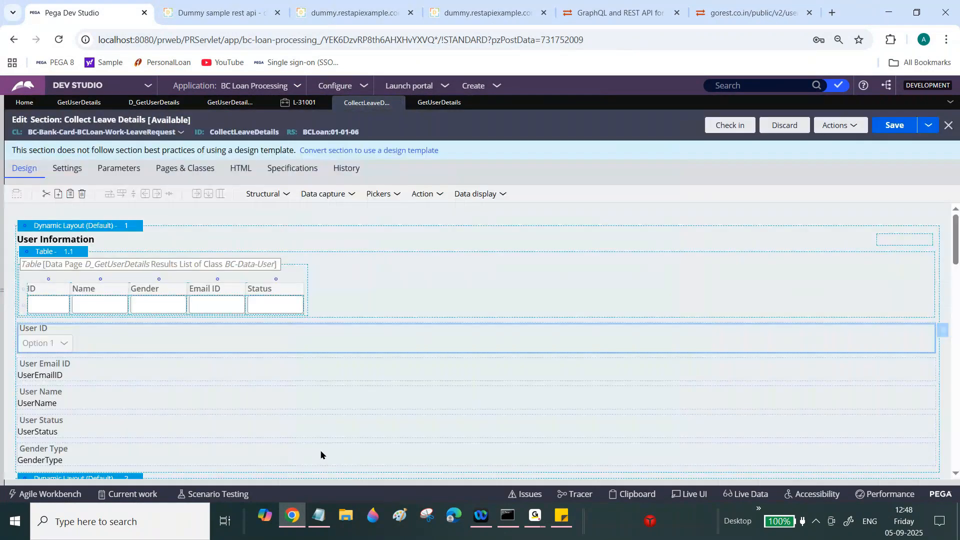
pyautogui.click(730, 127)
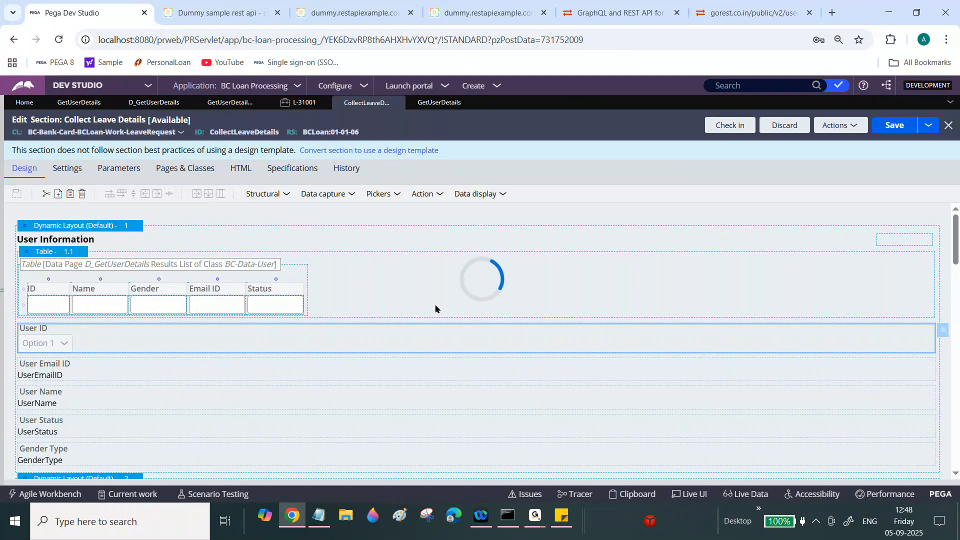
pyautogui.write('wip')
pyautogui.click(626, 348)
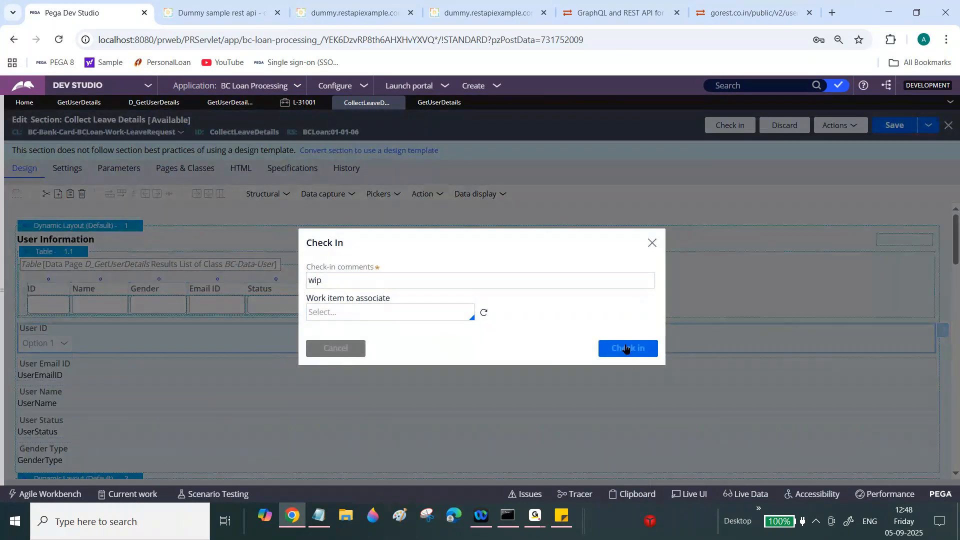
pyautogui.click(477, 88)
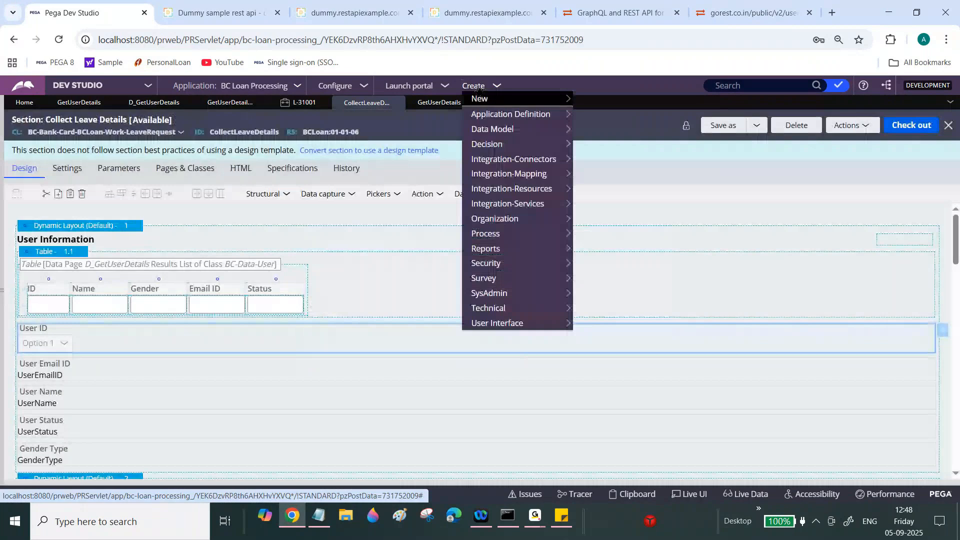
pyautogui.moveTo(492, 99)
pyautogui.click(604, 115)
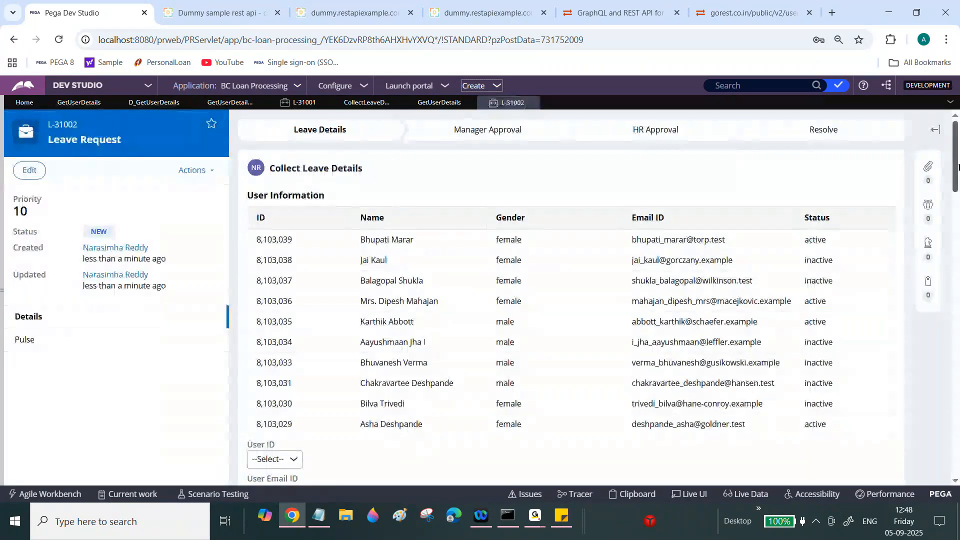
pyautogui.scroll(-5, 958, 166)
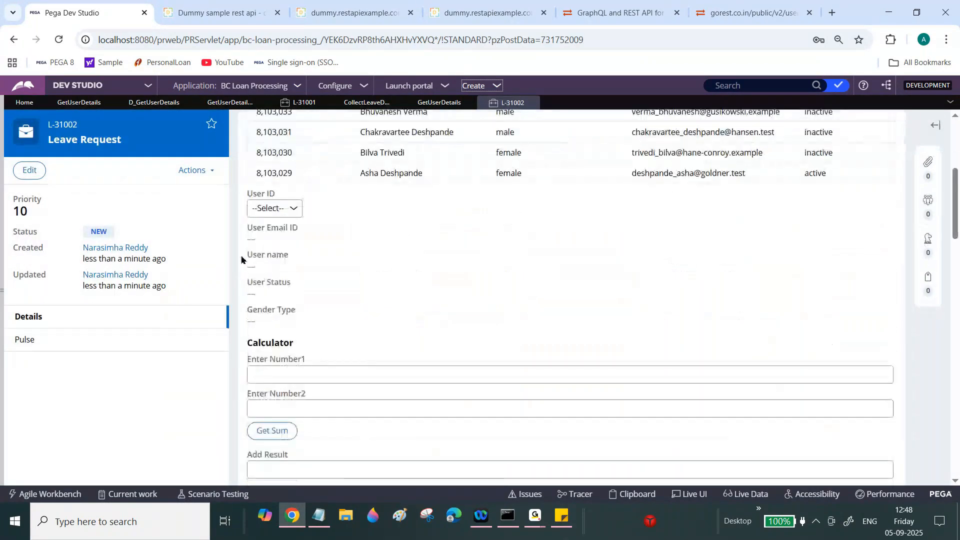
pyautogui.click(280, 207)
pyautogui.click(283, 289)
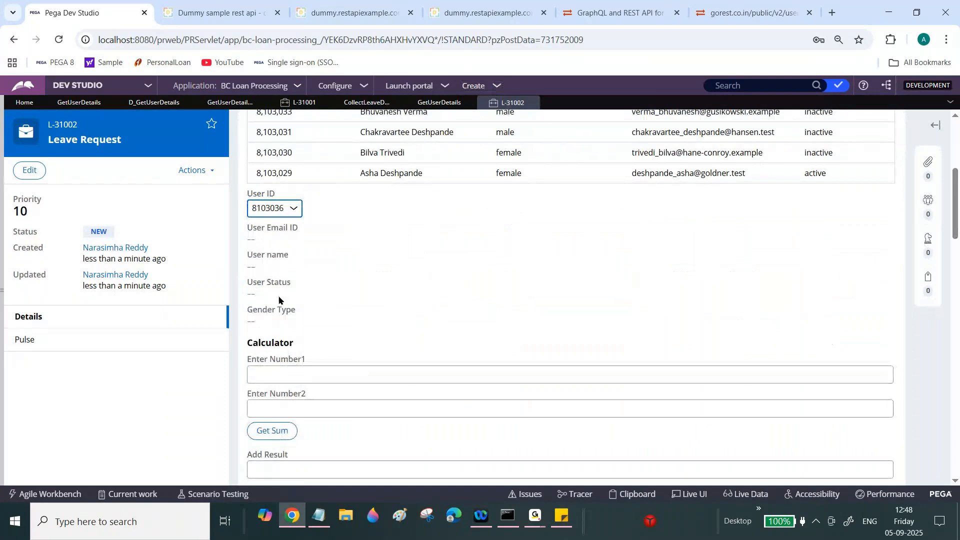
pyautogui.click(292, 215)
pyautogui.click(293, 215)
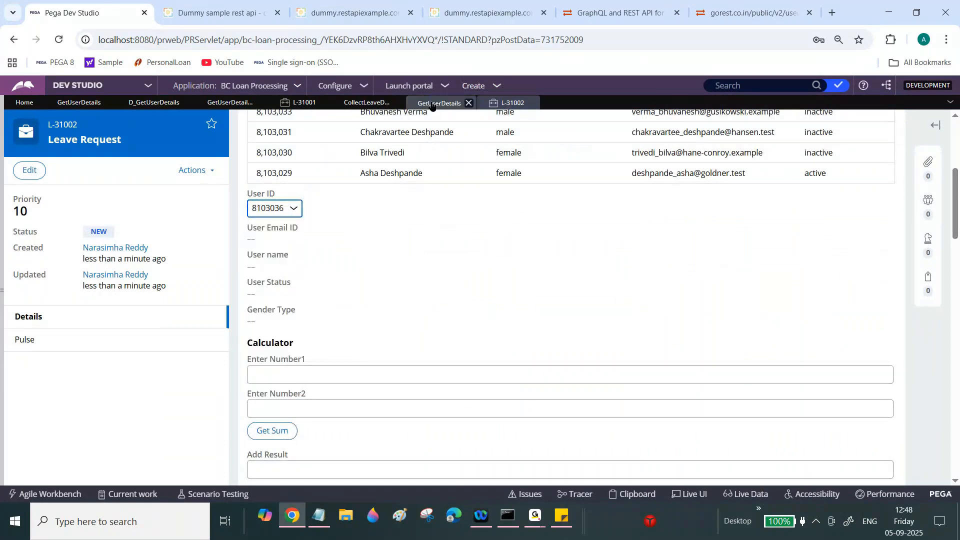
pyautogui.click(432, 103)
pyautogui.click(359, 104)
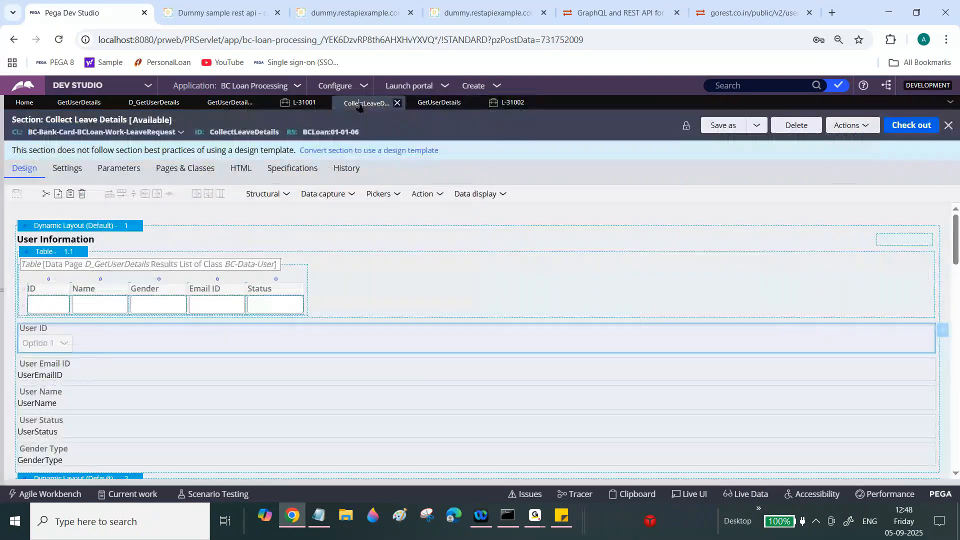
# - Inspect the User ID dropdown's existing refresh action and the GetUserDetails transform it uses
pyautogui.click(941, 331)
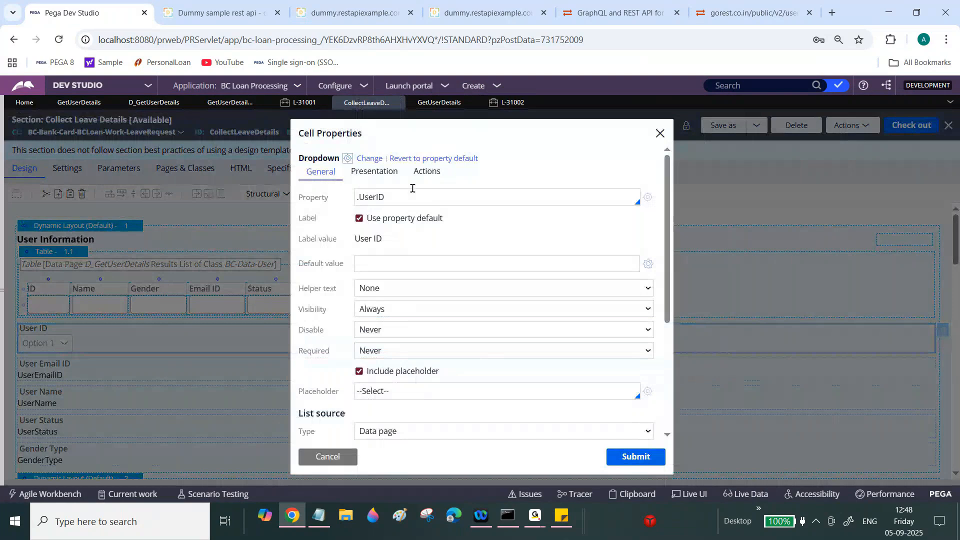
pyautogui.click(426, 172)
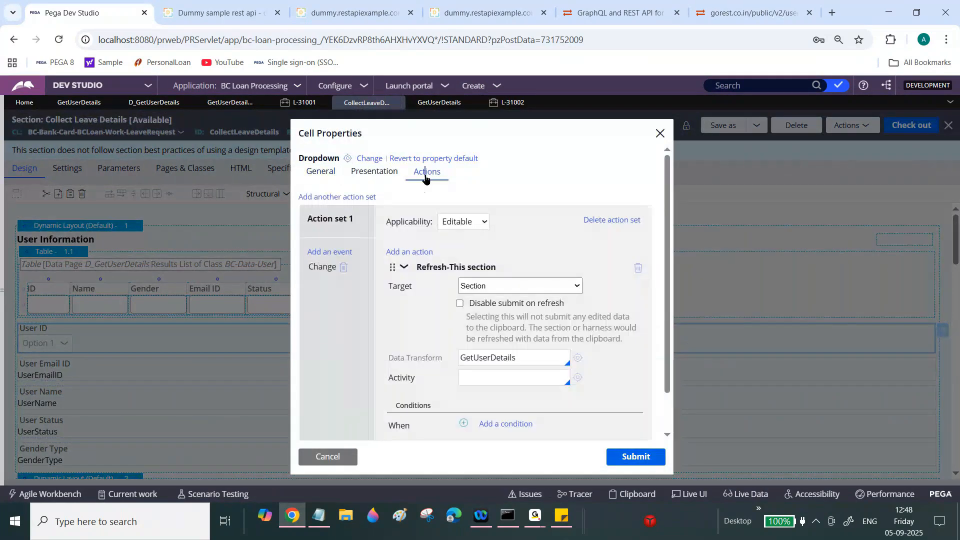
pyautogui.click(406, 267)
pyautogui.click(406, 268)
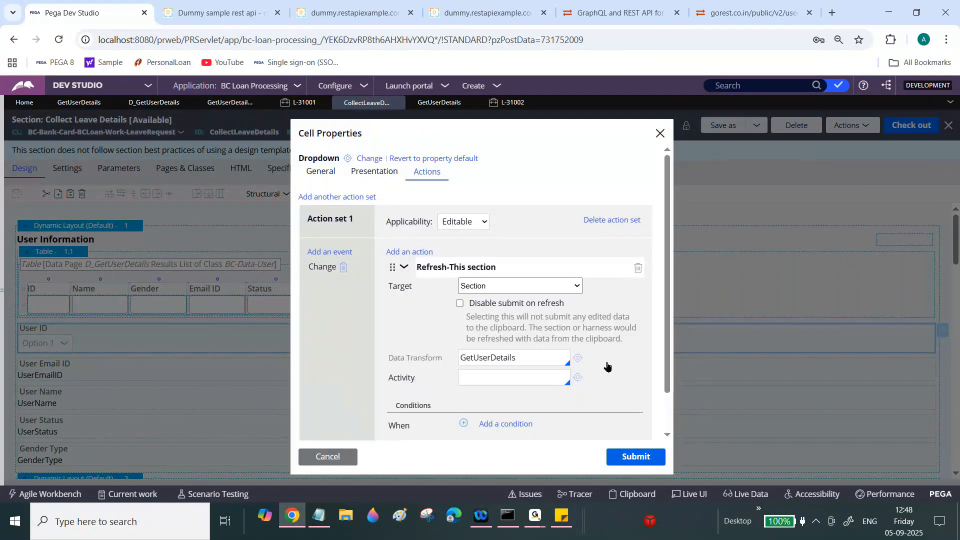
pyautogui.click(577, 358)
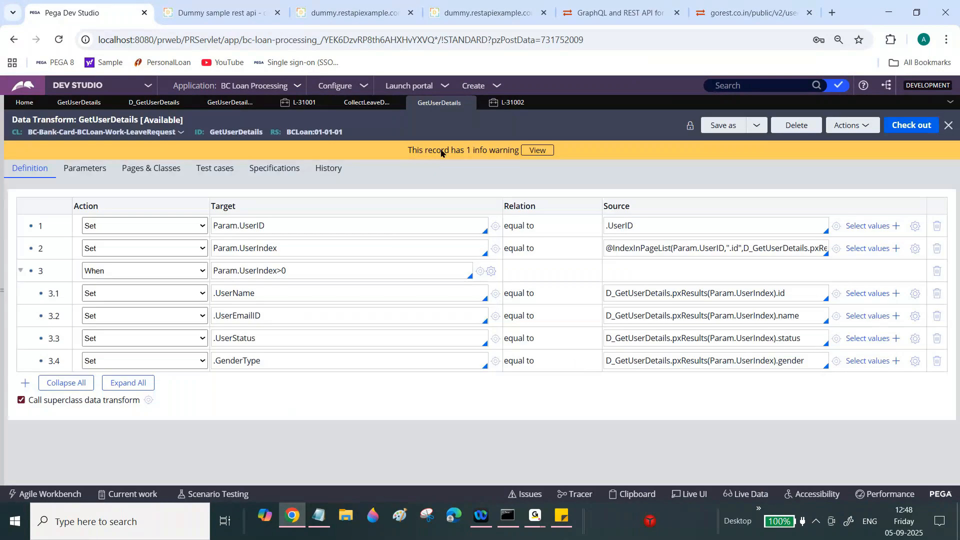
pyautogui.click(372, 103)
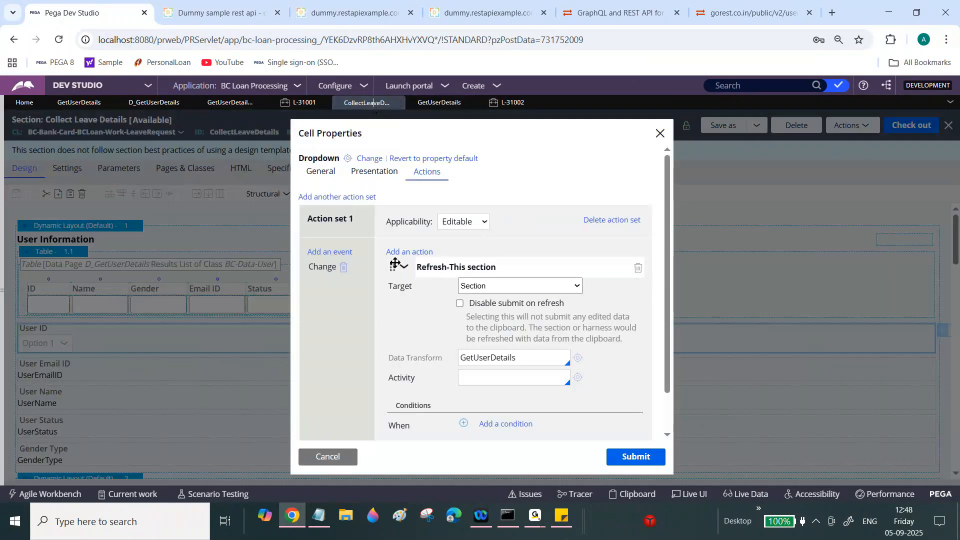
pyautogui.click(403, 268)
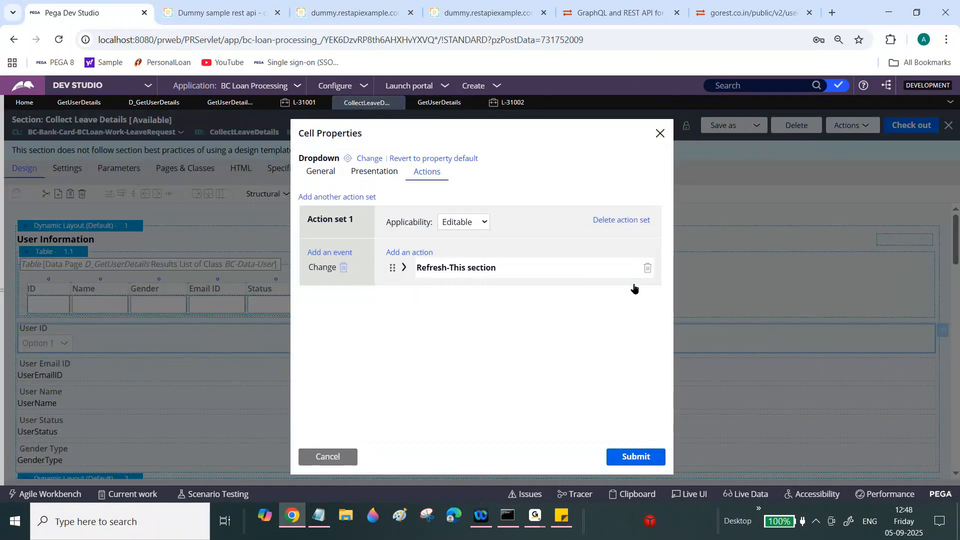
# - Delete the old refresh action and event, then add a new Change event
pyautogui.click(647, 268)
pyautogui.click(343, 267)
pyautogui.click(330, 252)
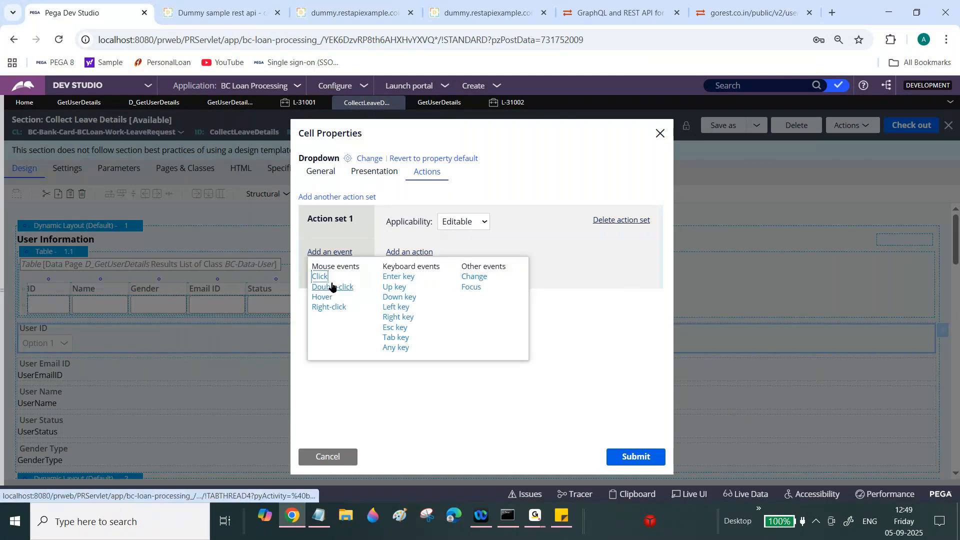
pyautogui.click(320, 278)
pyautogui.click(330, 251)
pyautogui.click(470, 277)
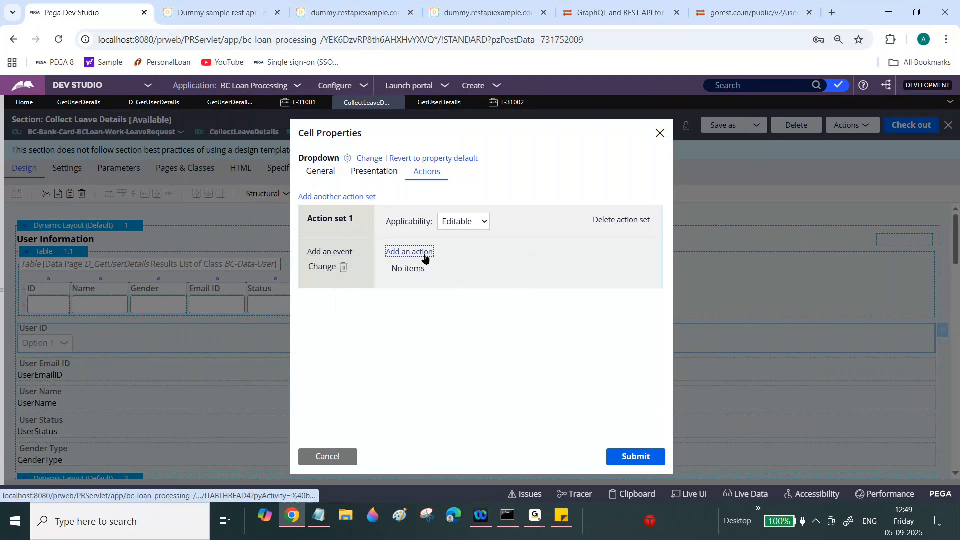
# - Add Refresh-This section running data transform GetUserDetails, submit, and check out the section
pyautogui.click(400, 251)
pyautogui.click(433, 289)
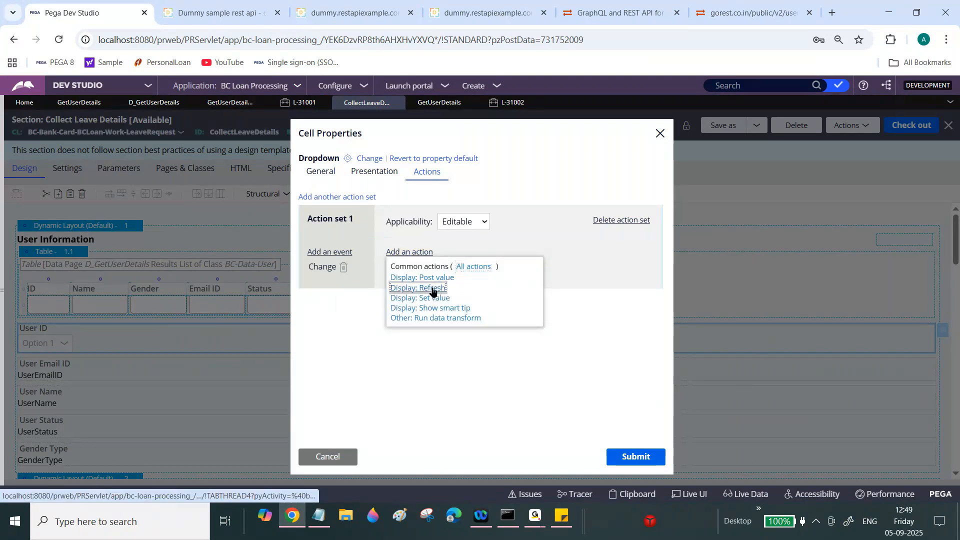
pyautogui.click(482, 358)
pyautogui.write('ge')
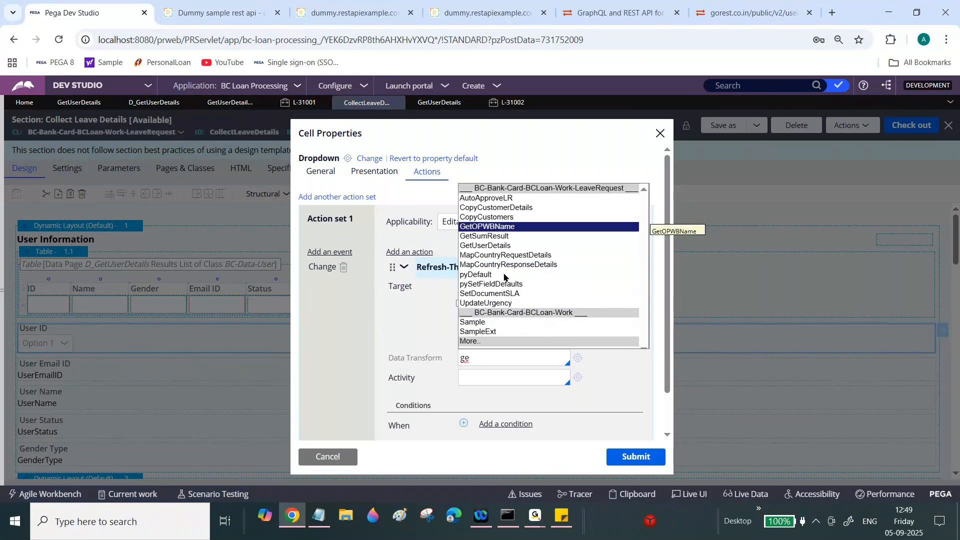
pyautogui.click(498, 246)
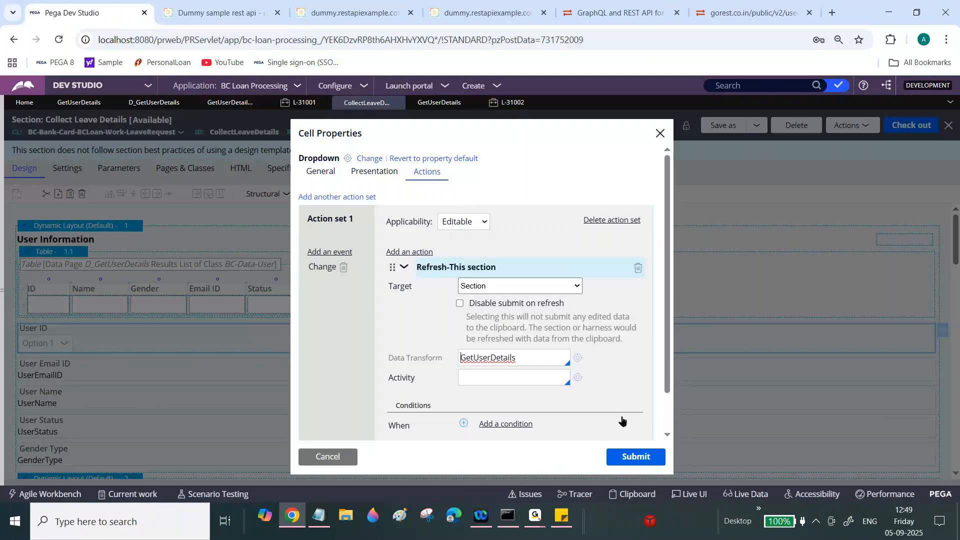
pyautogui.click(629, 457)
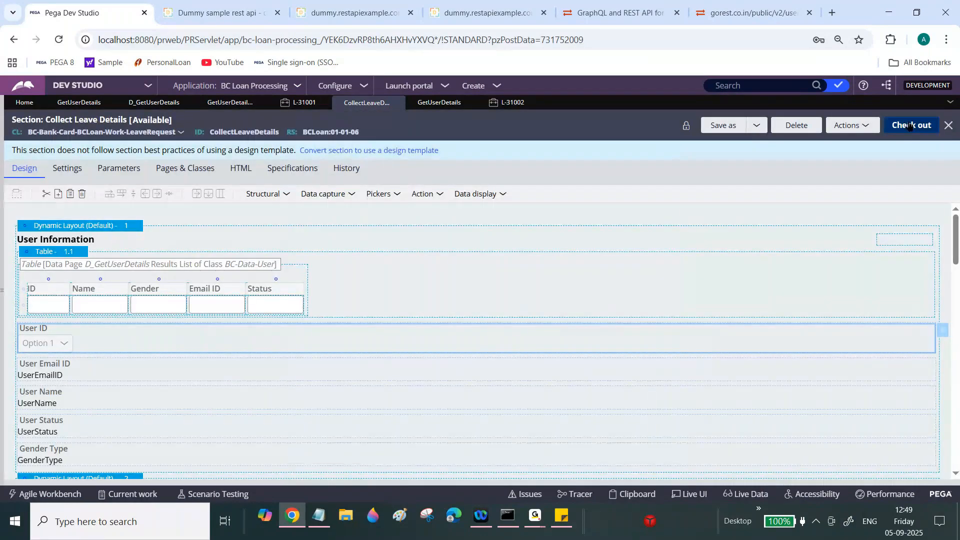
pyautogui.click(909, 127)
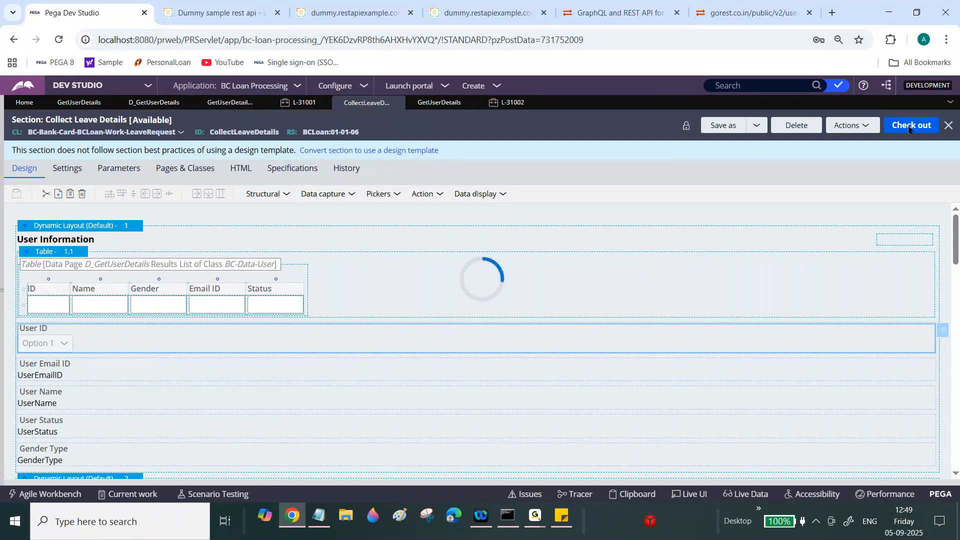
# - Start tracing the GetUserDetails data transform and minimize the Tracer
pyautogui.click(443, 102)
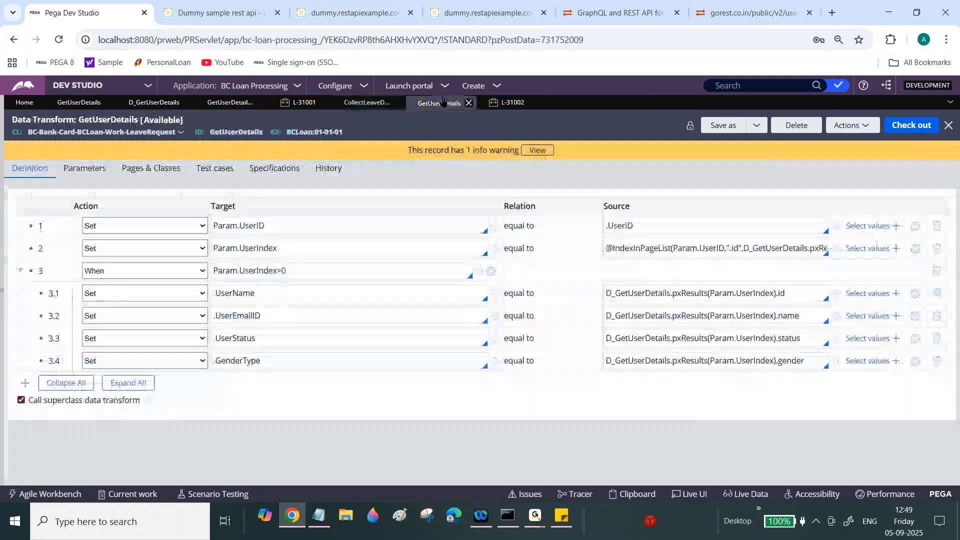
pyautogui.click(514, 103)
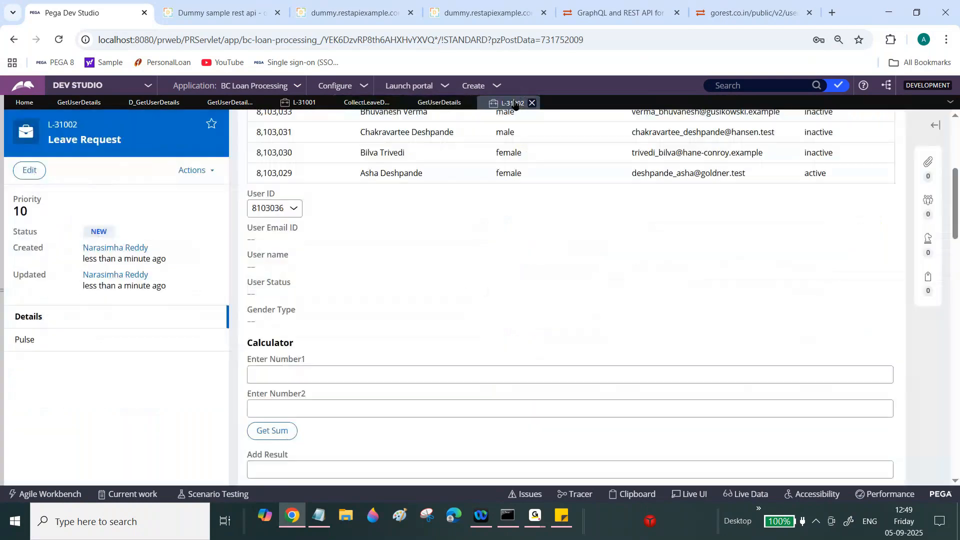
pyautogui.click(456, 106)
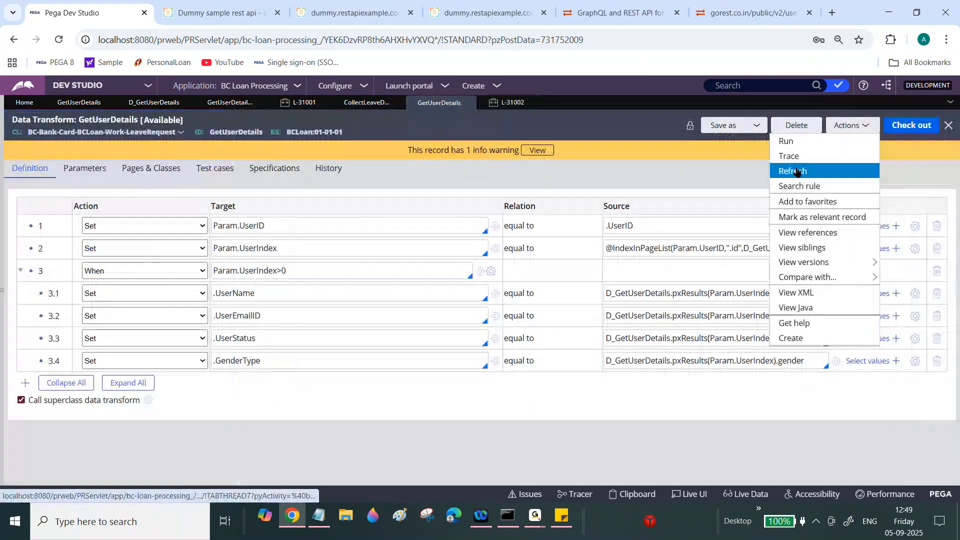
pyautogui.click(796, 170)
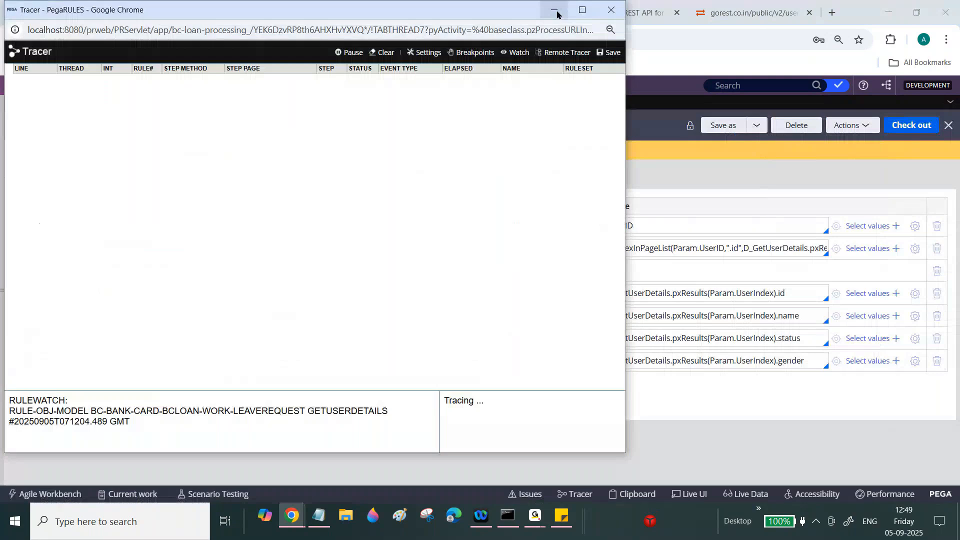
pyautogui.click(555, 11)
# - Refresh the L-31002 Leave Request case, discarding its unsaved changes
pyautogui.click(506, 102)
pyautogui.click(193, 170)
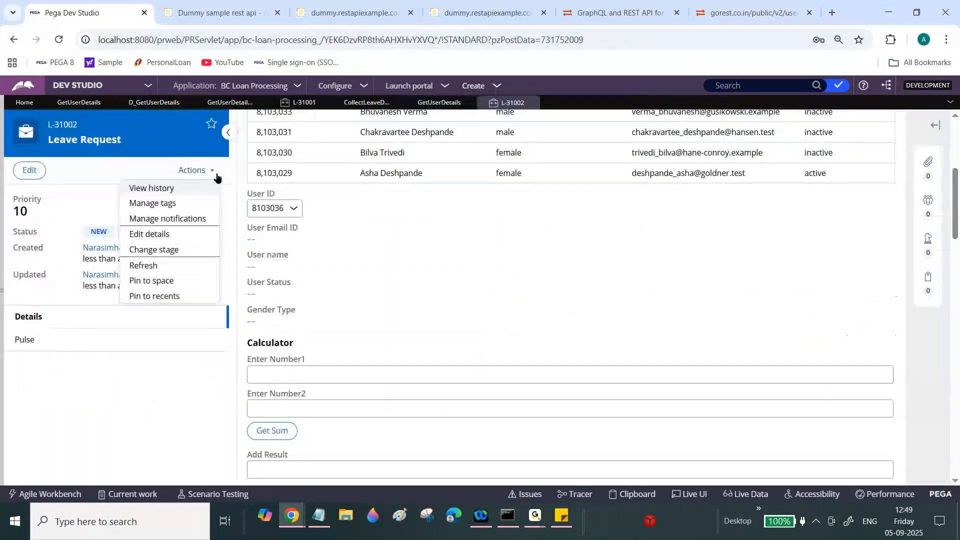
pyautogui.click(144, 264)
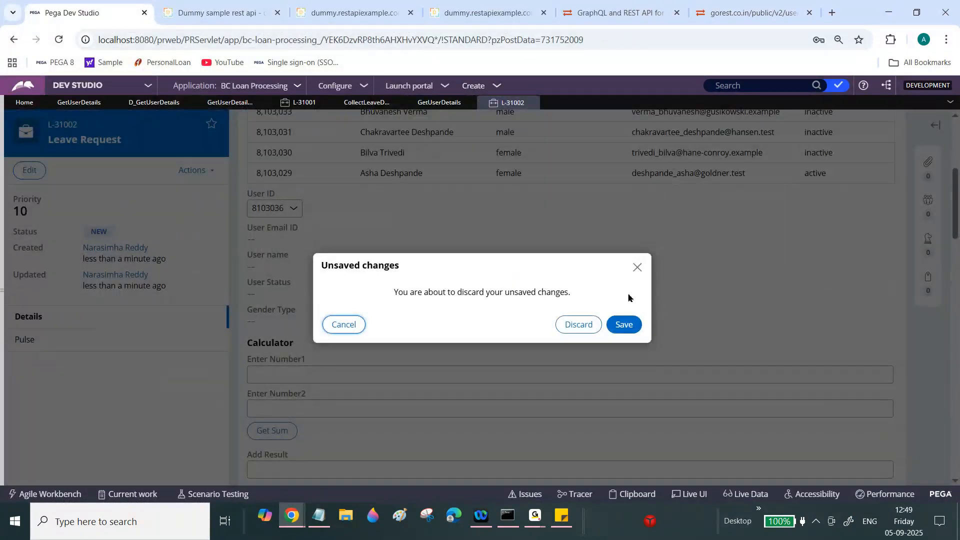
pyautogui.click(579, 324)
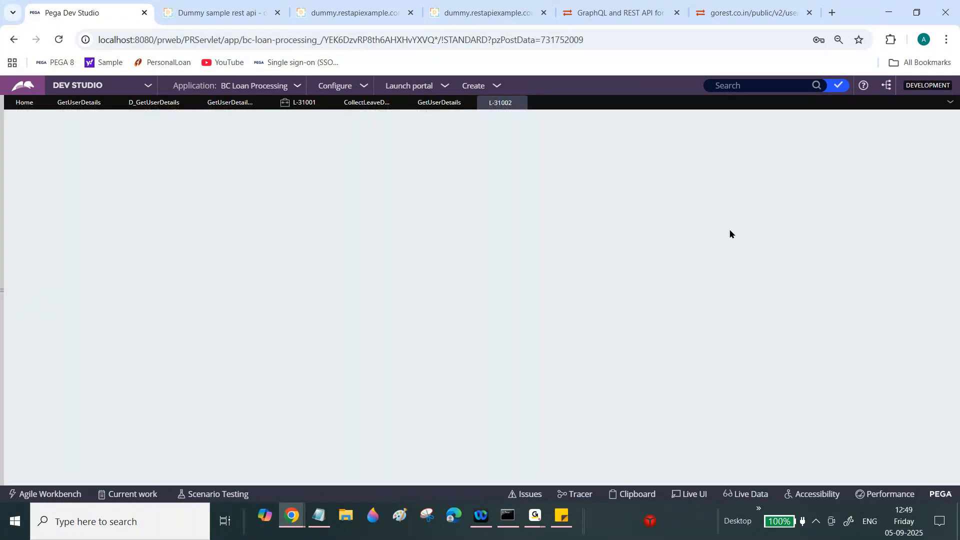
pyautogui.click(887, 199)
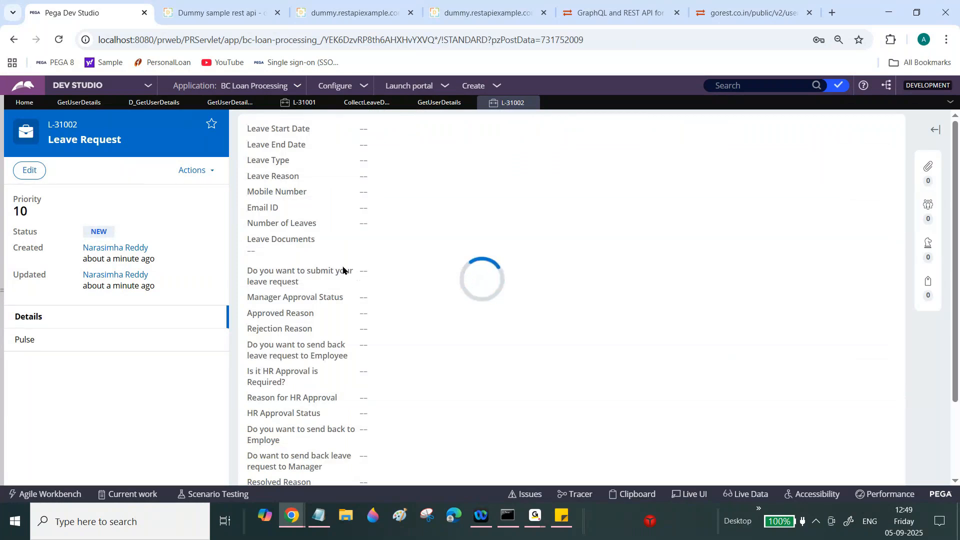
pyautogui.scroll(-4, 897, 204)
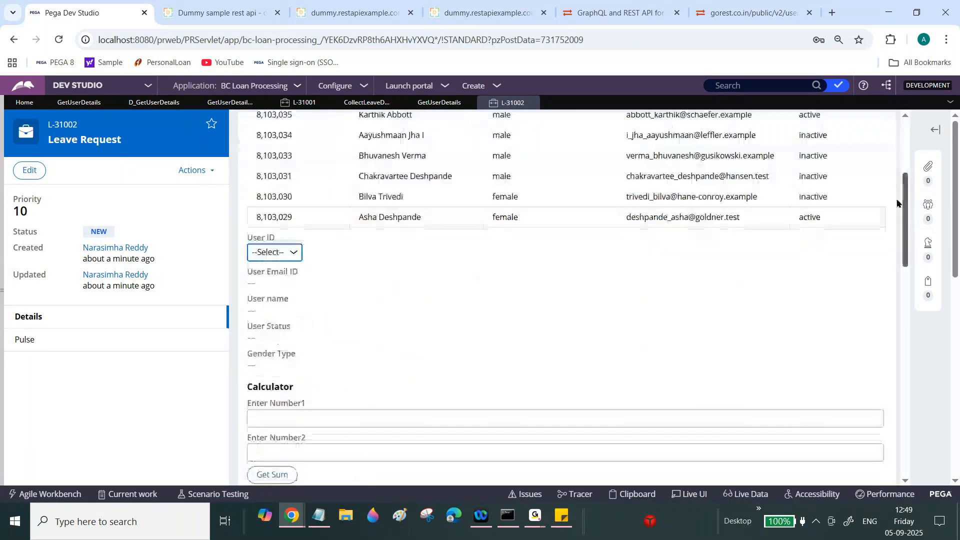
pyautogui.click(274, 218)
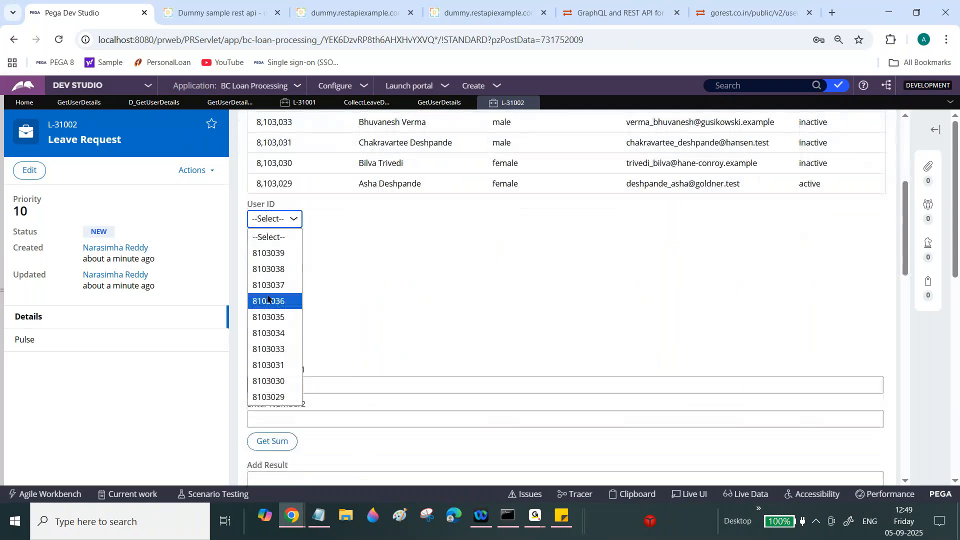
pyautogui.click(266, 349)
pyautogui.click(293, 219)
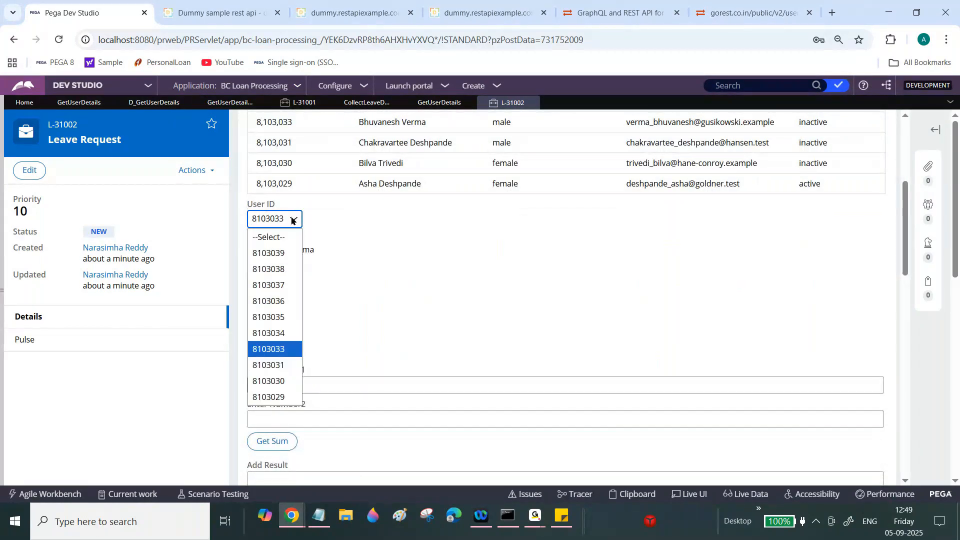
pyautogui.click(273, 285)
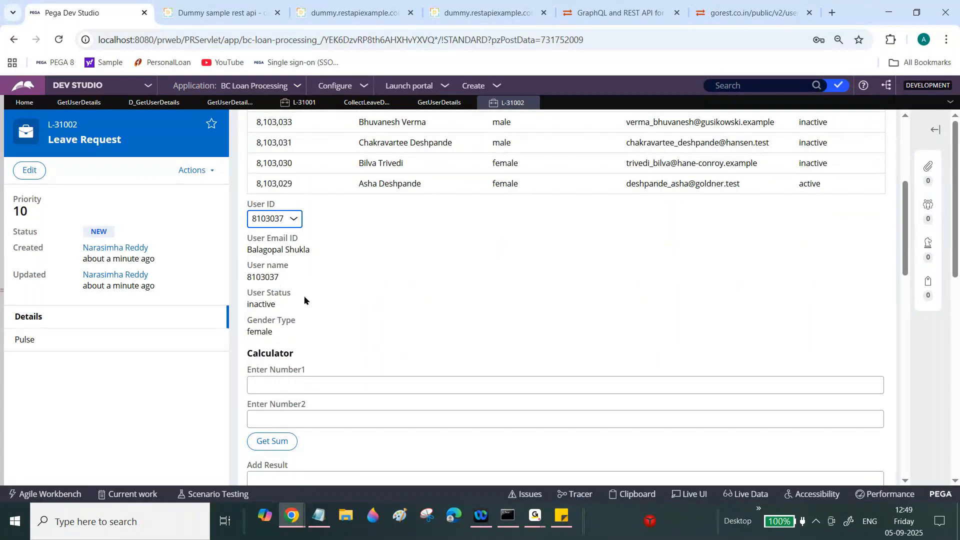
pyautogui.click(280, 218)
pyautogui.click(263, 384)
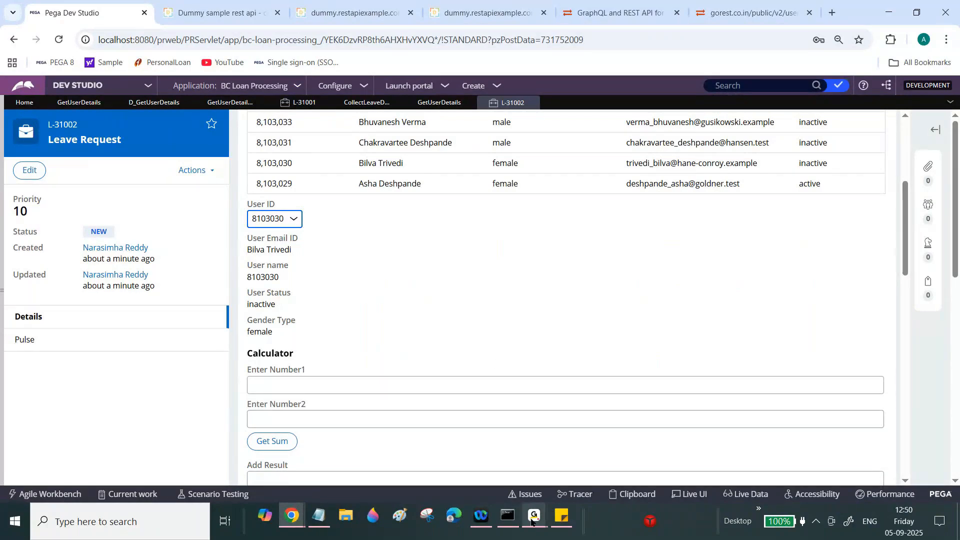
# - Close the Tracer window from the taskbar preview and return to Dev Studio
pyautogui.click(296, 517)
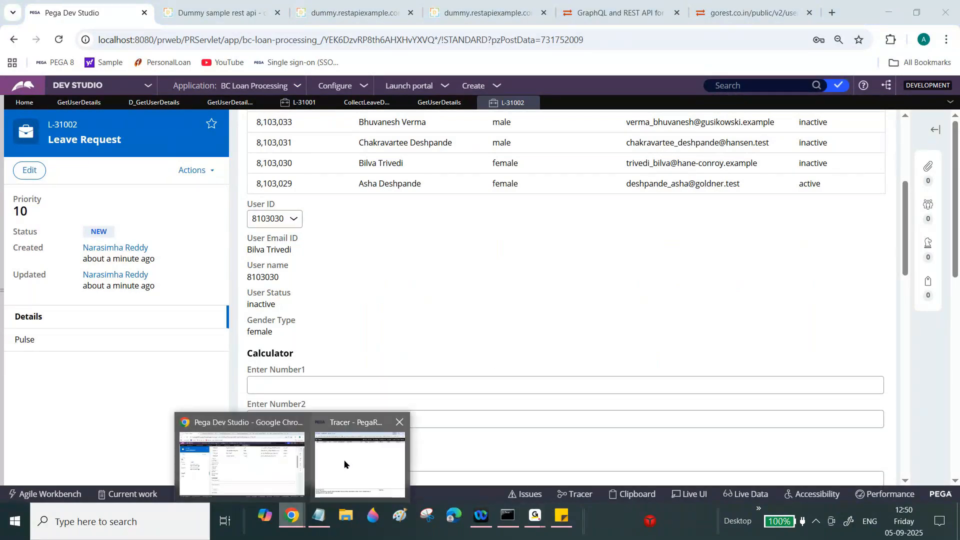
pyautogui.click(397, 423)
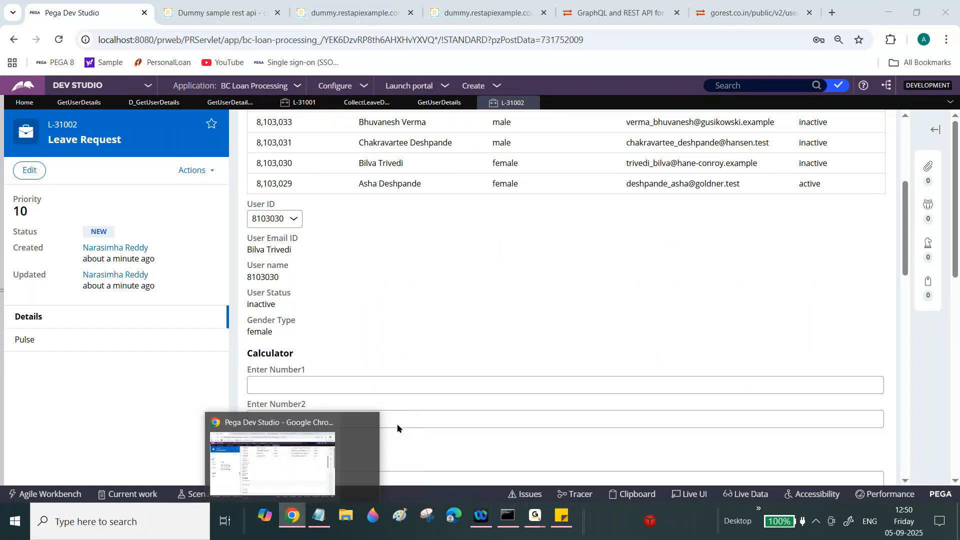
pyautogui.click(296, 311)
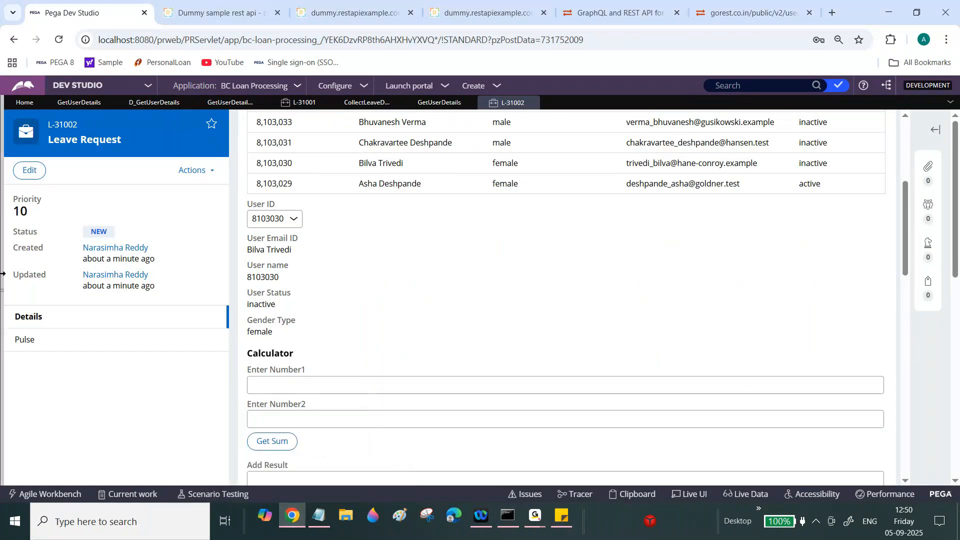
pyautogui.click(2, 280)
# - In App Explorer, load BC-Bank-Card-BCLoan-Work and create an activity under LeaveRequest
pyautogui.click(125, 151)
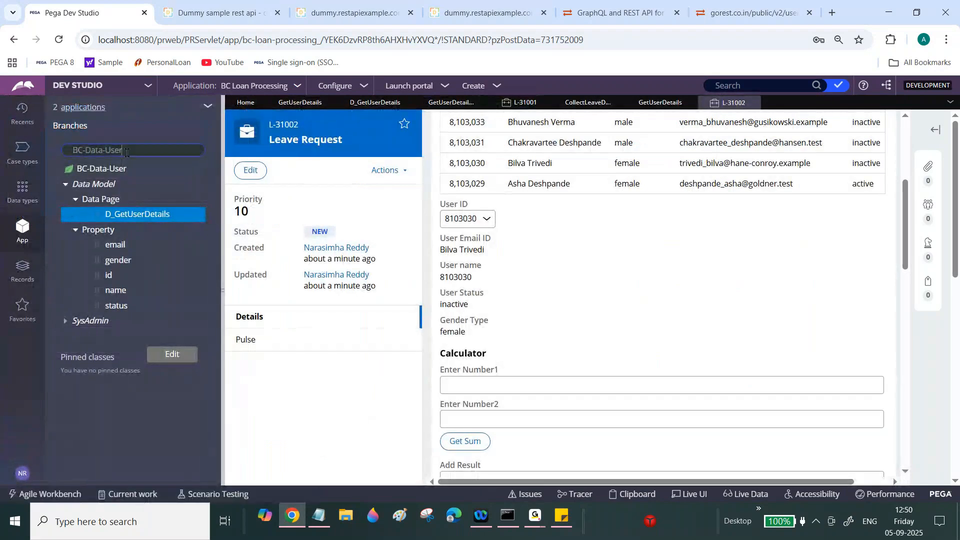
pyautogui.click(129, 216)
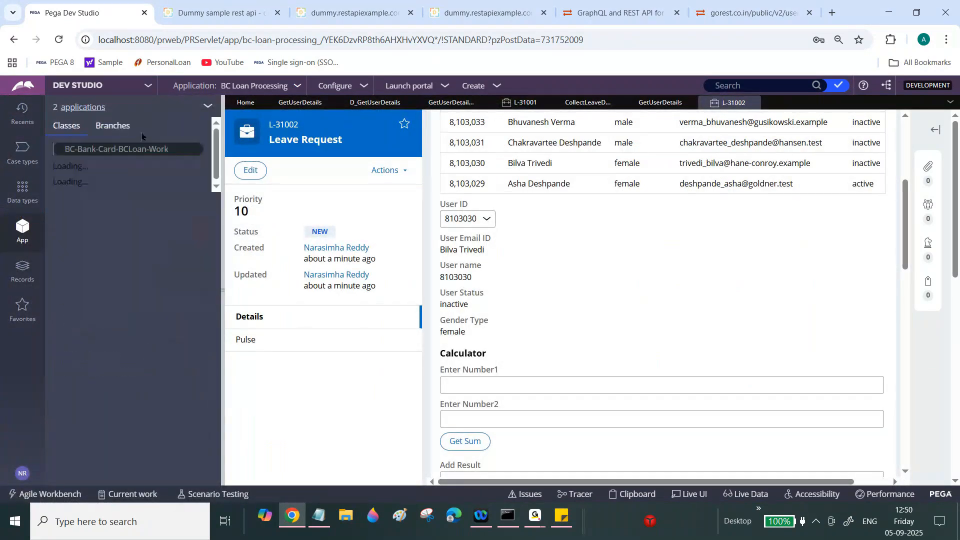
pyautogui.click(104, 245)
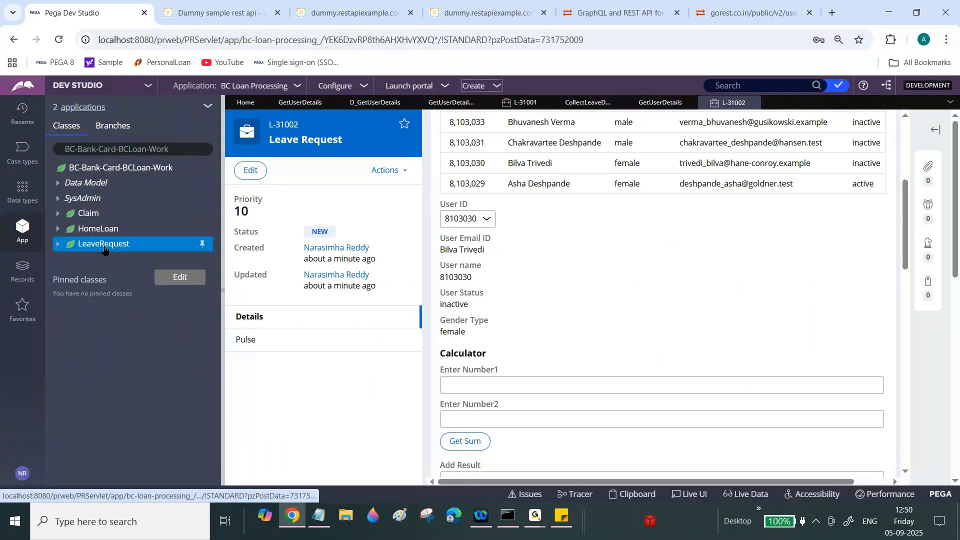
pyautogui.rightClick(104, 250)
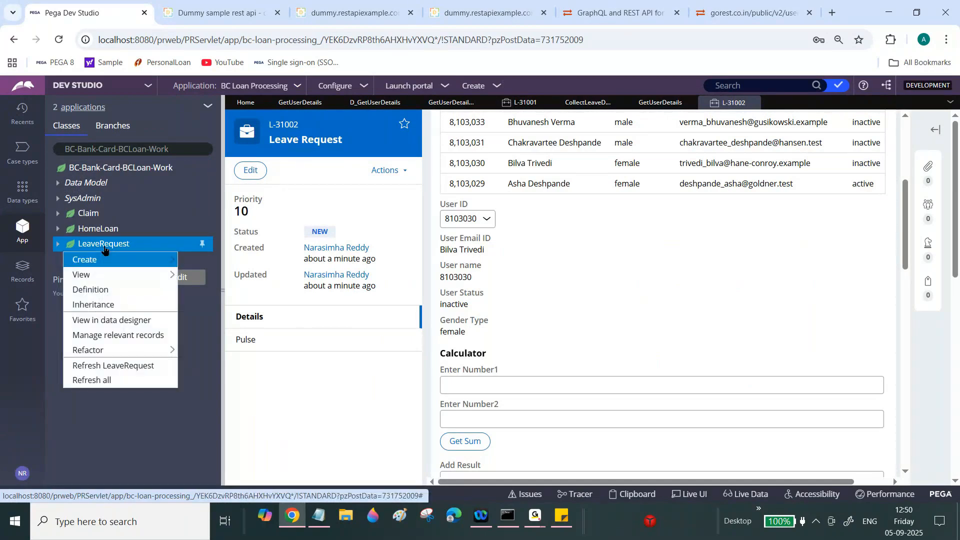
pyautogui.moveTo(104, 259)
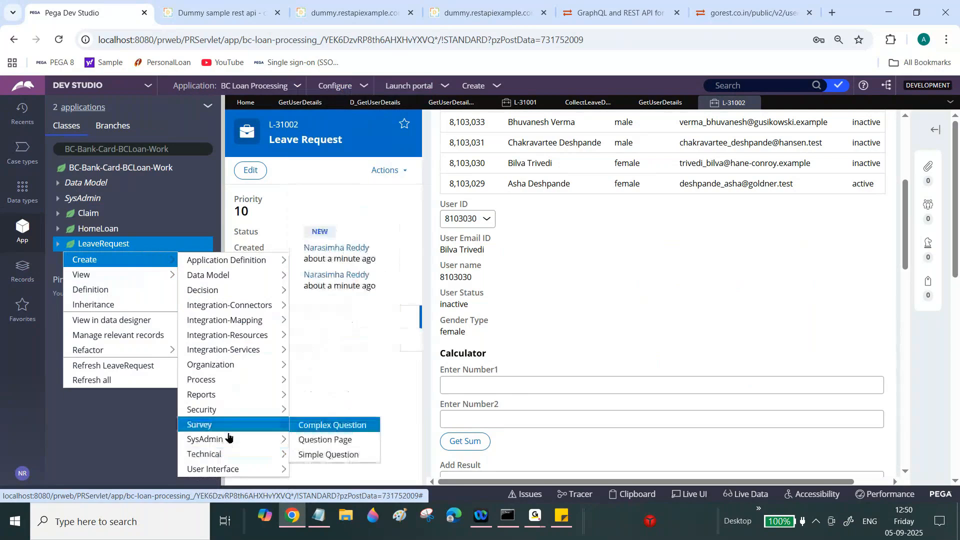
pyautogui.moveTo(222, 453)
pyautogui.click(324, 219)
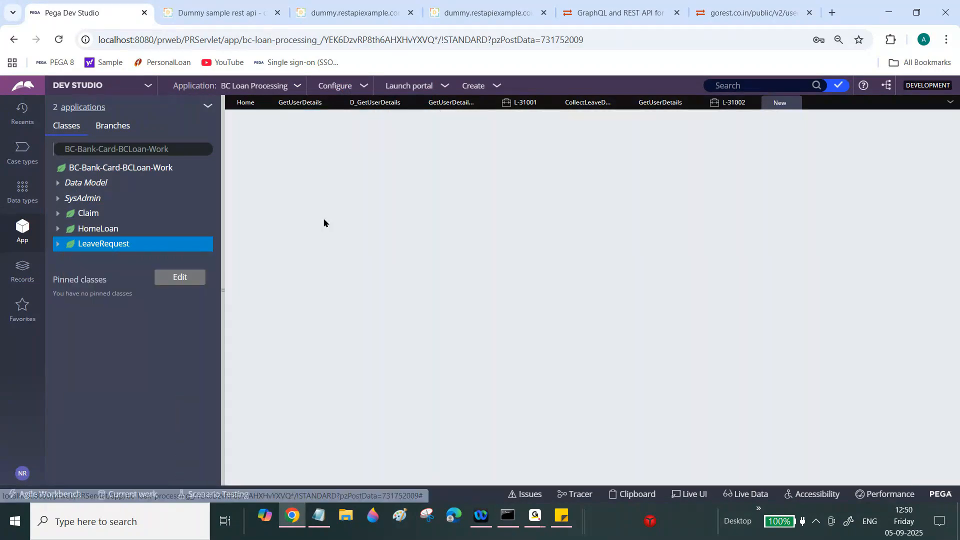
pyautogui.click(361, 262)
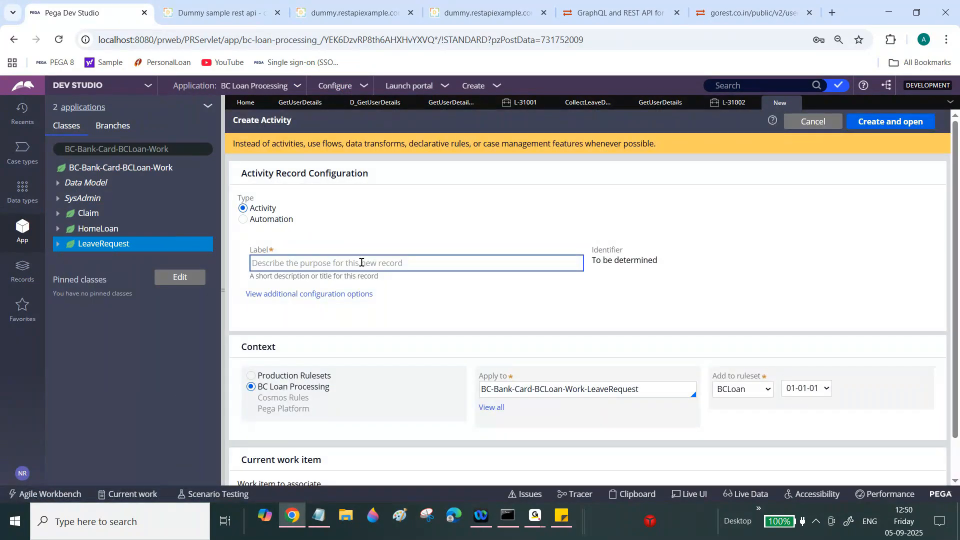
# - Label the new activity 'Show User Details' and create and open it
pyautogui.write('Show')
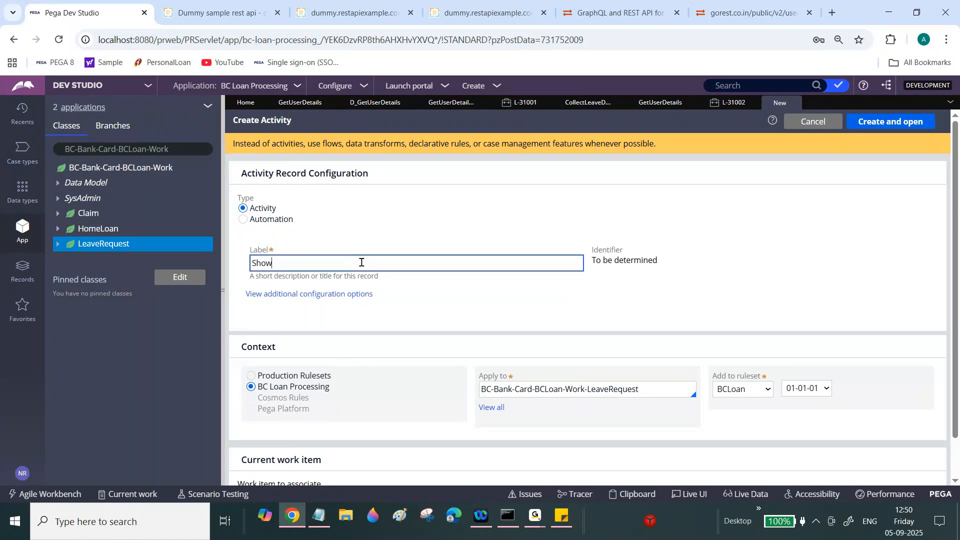
pyautogui.write('User Details')
pyautogui.press('Tab')
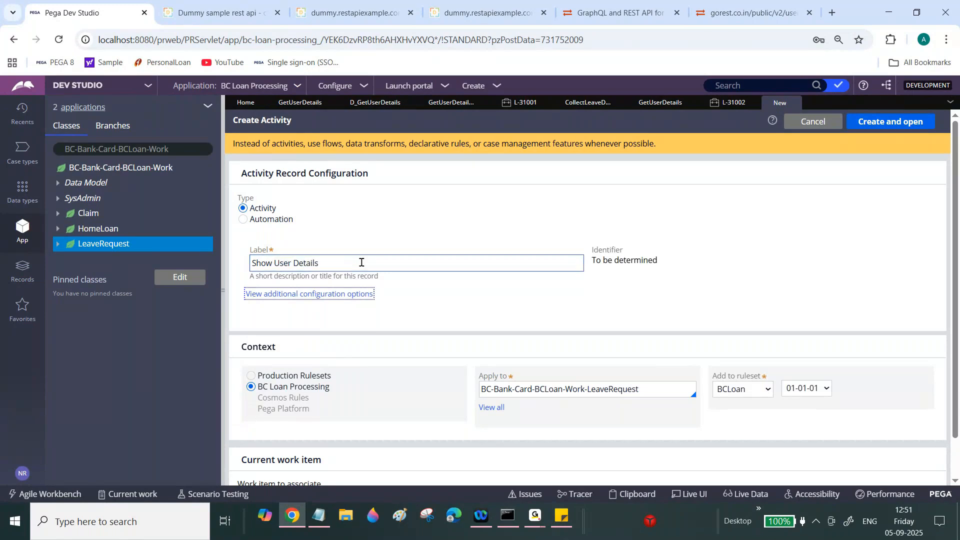
pyautogui.click(887, 123)
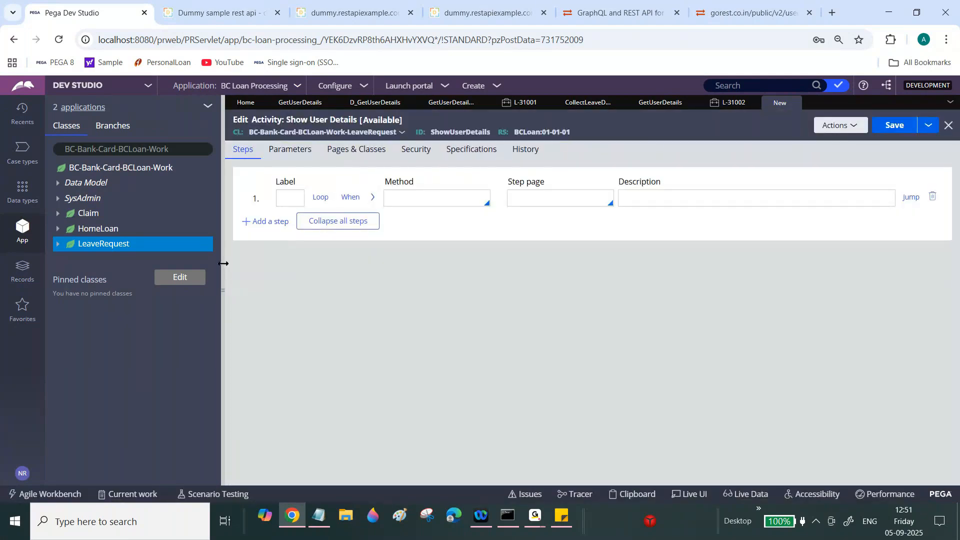
# - Look up and open the BC-Int-User-GetUserDetailsAPI class rule in App Explorer
pyautogui.click(223, 269)
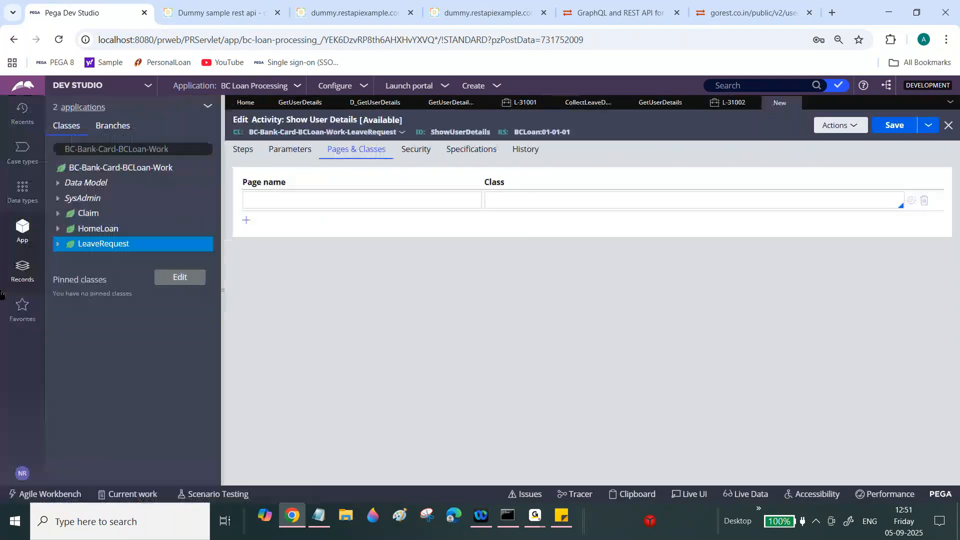
pyautogui.click(301, 103)
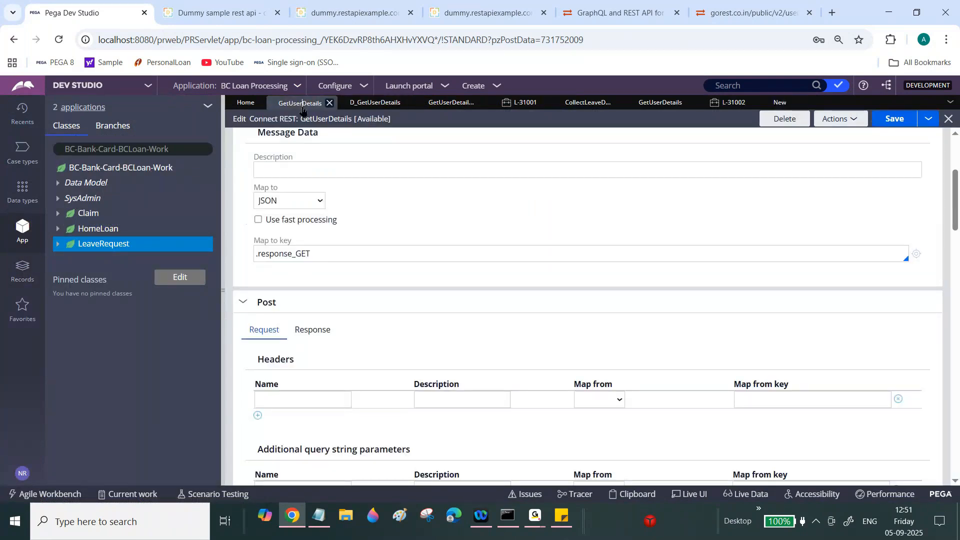
pyautogui.click(180, 149)
pyautogui.press('BackSpace')
pyautogui.press('BackSpace')
pyautogui.press('BackSpace')
pyautogui.press('BackSpace')
pyautogui.press('BackSpace')
pyautogui.press('BackSpace')
pyautogui.press('BackSpace')
pyautogui.press('BackSpace')
pyautogui.press('BackSpace')
pyautogui.press('BackSpace')
pyautogui.press('BackSpace')
pyautogui.press('BackSpace')
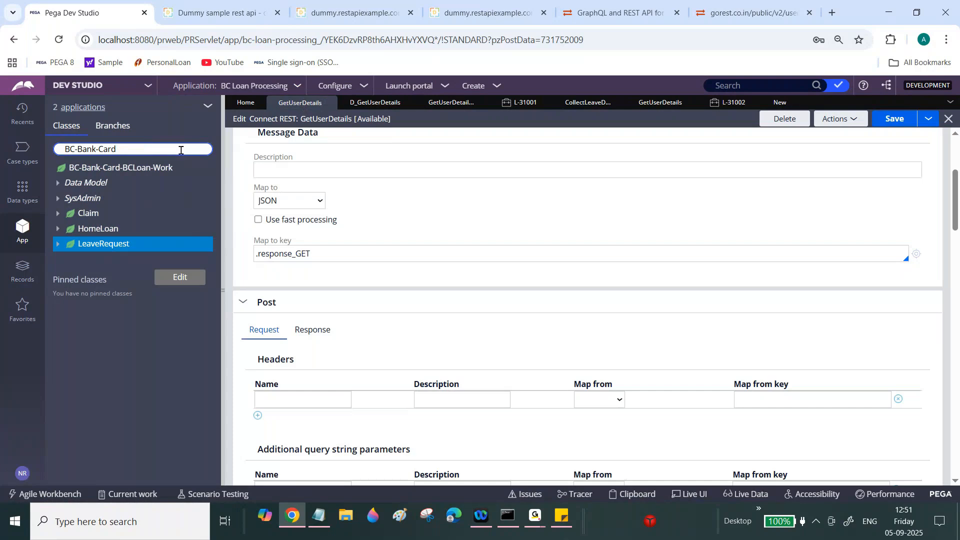
pyautogui.press('BackSpace')
pyautogui.press('BackSpace')
pyautogui.press('BackSpace')
pyautogui.press('BackSpace')
pyautogui.press('BackSpace')
pyautogui.press('BackSpace')
pyautogui.press('BackSpace')
pyautogui.press('BackSpace')
pyautogui.press('BackSpace')
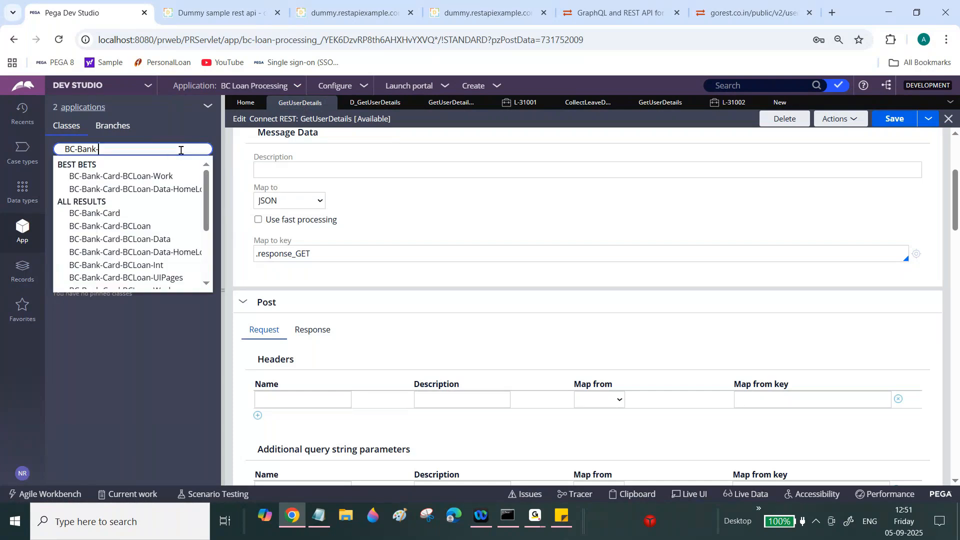
pyautogui.write('Int0')
pyautogui.press('BackSpace')
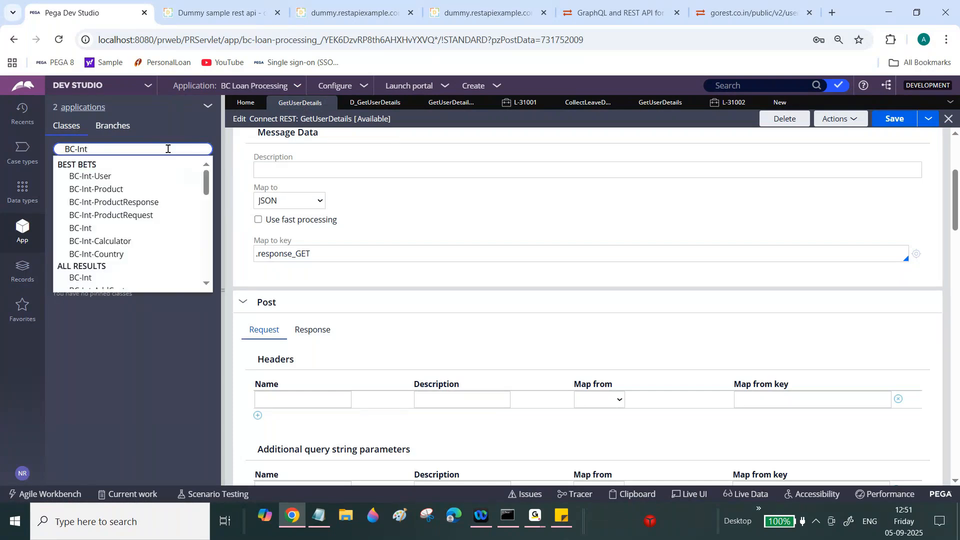
pyautogui.write('-')
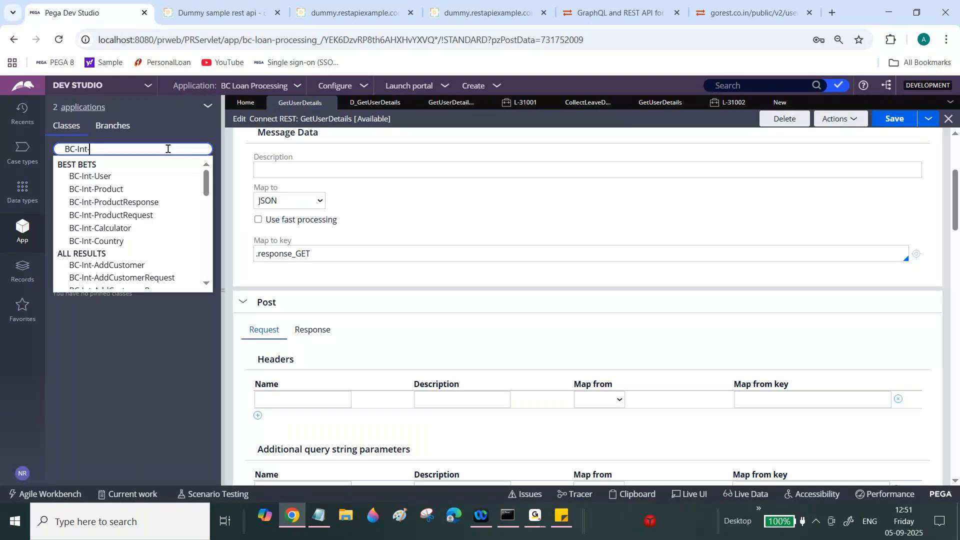
pyautogui.click(92, 176)
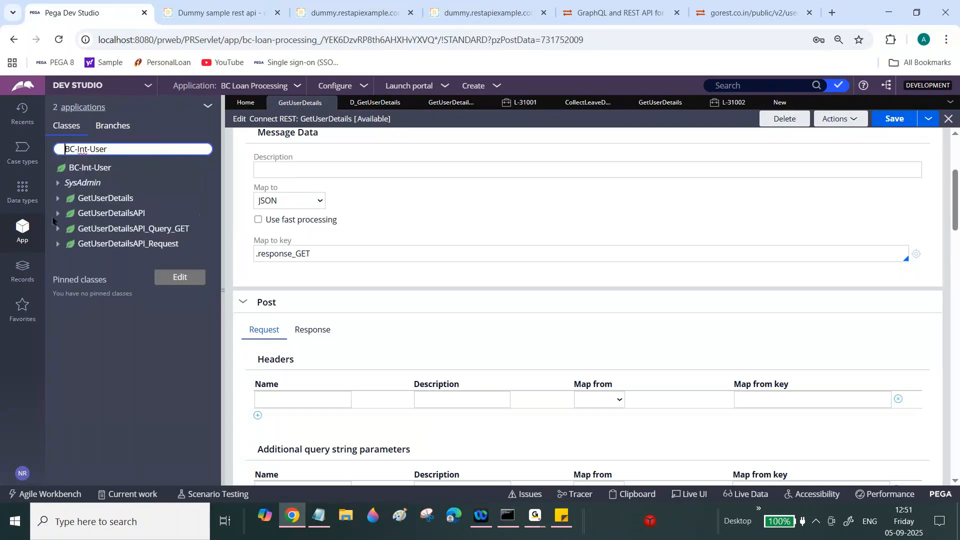
pyautogui.click(57, 214)
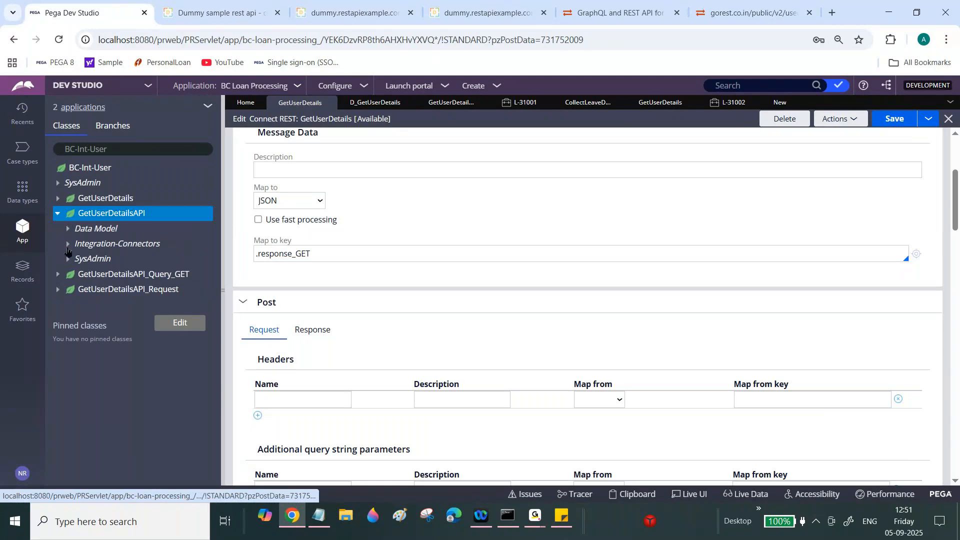
pyautogui.click(68, 244)
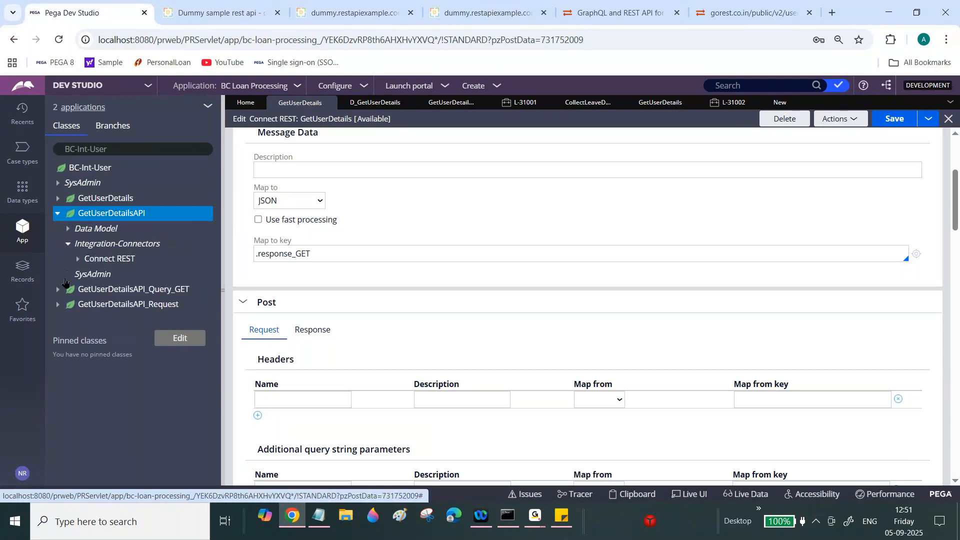
pyautogui.click(68, 274)
pyautogui.click(78, 259)
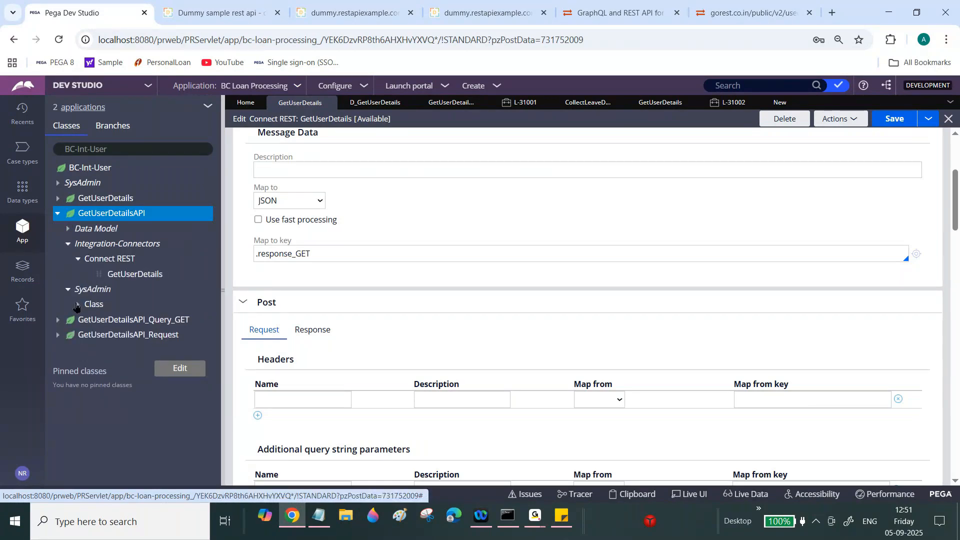
pyautogui.click(77, 304)
pyautogui.click(137, 324)
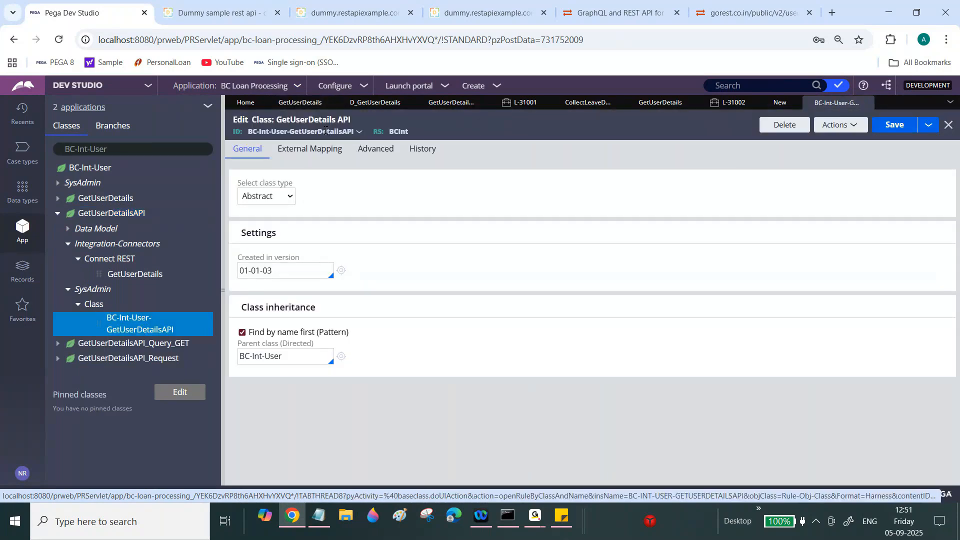
# - Add page UserPage with class BC-Int-User-GetUserDetailsAPI under Pages & Classes
pyautogui.click(776, 105)
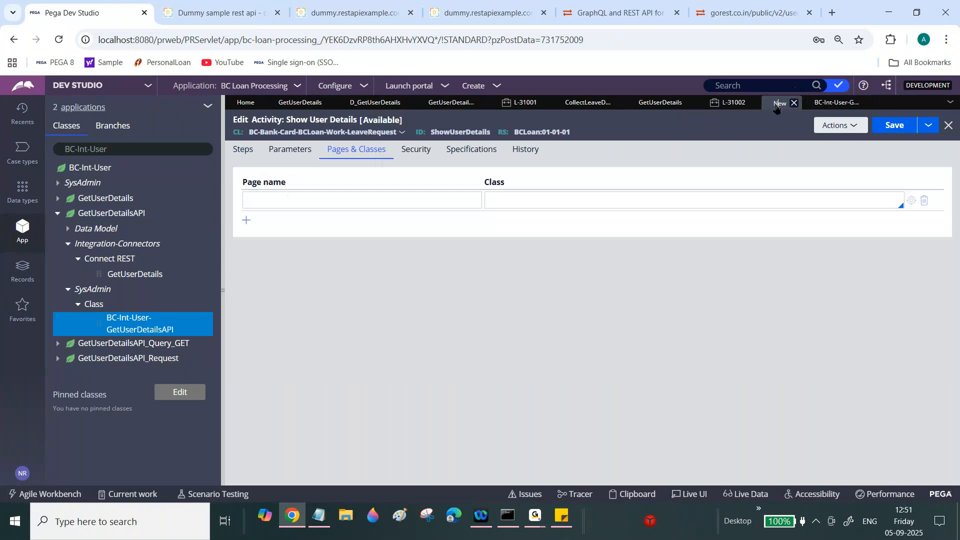
pyautogui.click(565, 203)
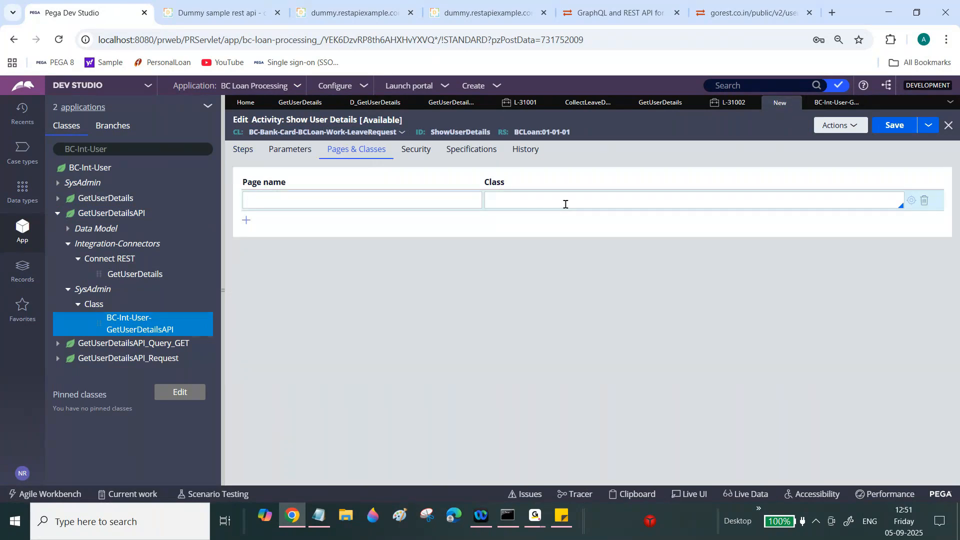
pyautogui.write('BC-Int-User-GetUserDetailsAPI')
pyautogui.click(355, 198)
pyautogui.write('U')
pyautogui.press('BackSpace')
pyautogui.write('UserPage')
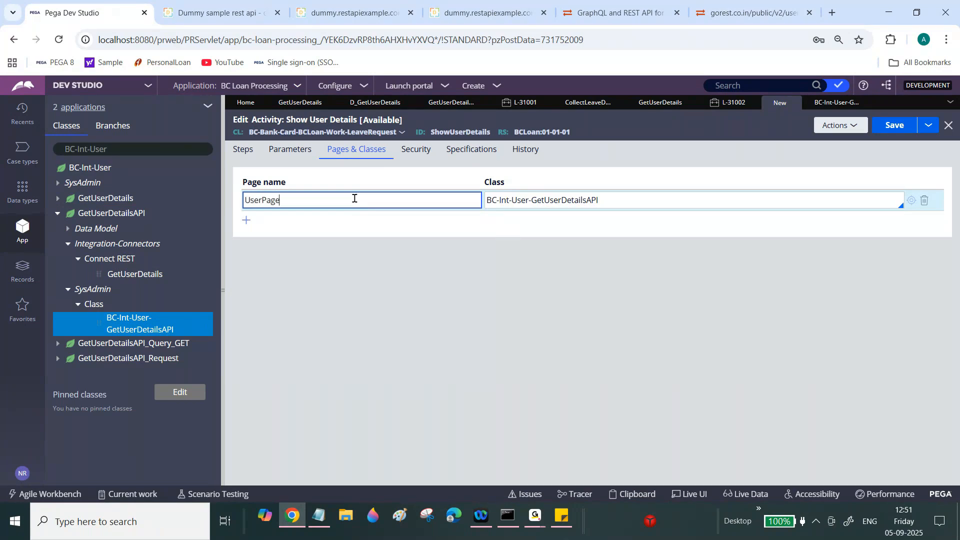
pyautogui.click(244, 150)
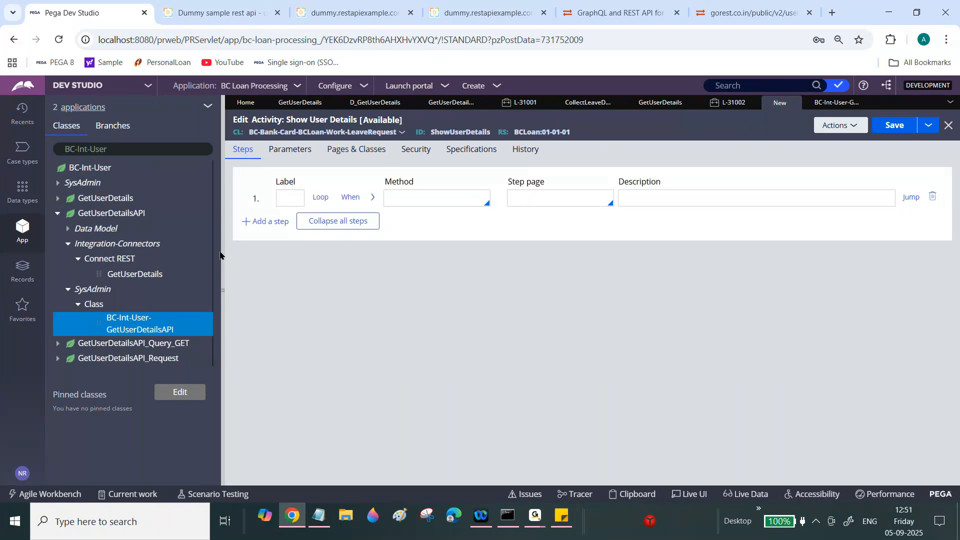
# - Set step 1's method to Connect-REST with step page UserPage
pyautogui.click(221, 248)
pyautogui.click(225, 193)
pyautogui.write('Con')
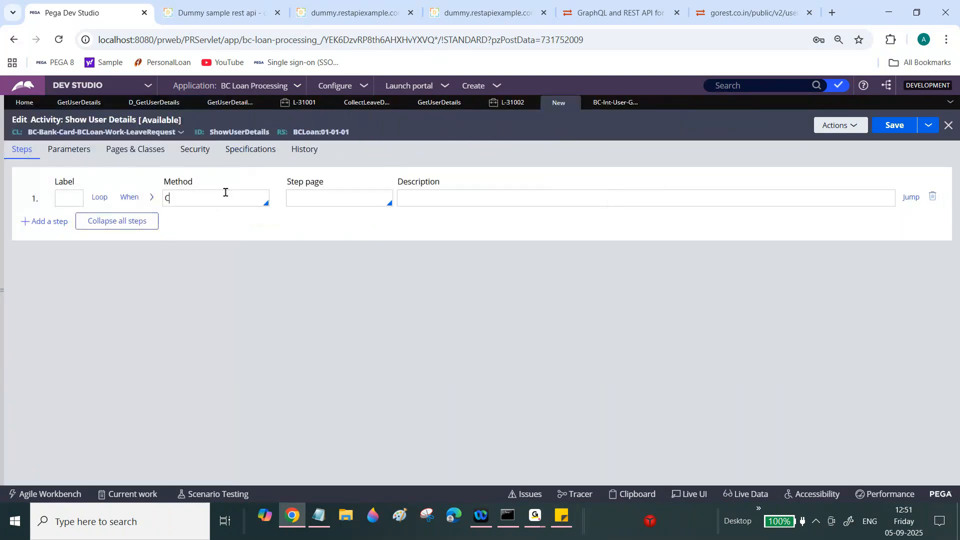
pyautogui.press('BackSpace')
pyautogui.press('BackSpace')
pyautogui.write('one')
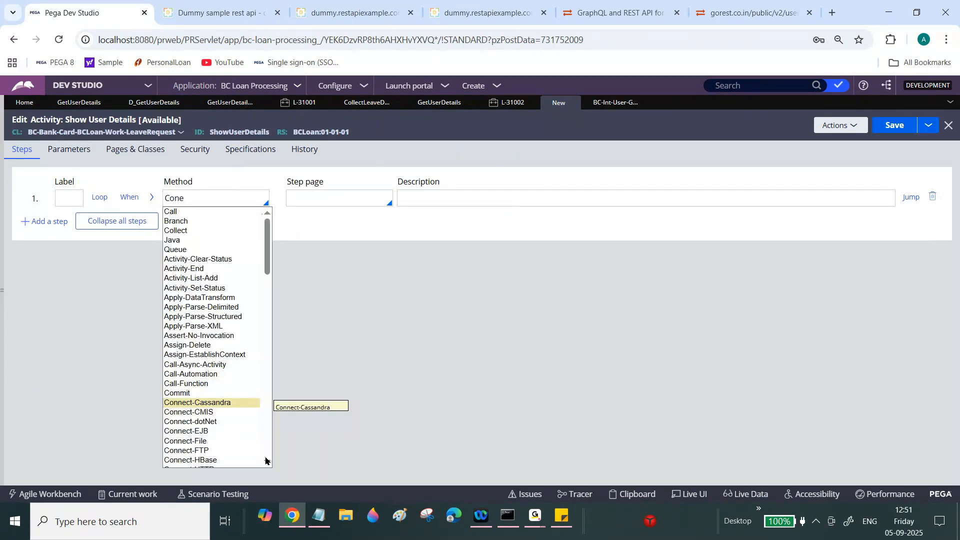
pyautogui.scroll(-5, 267, 460)
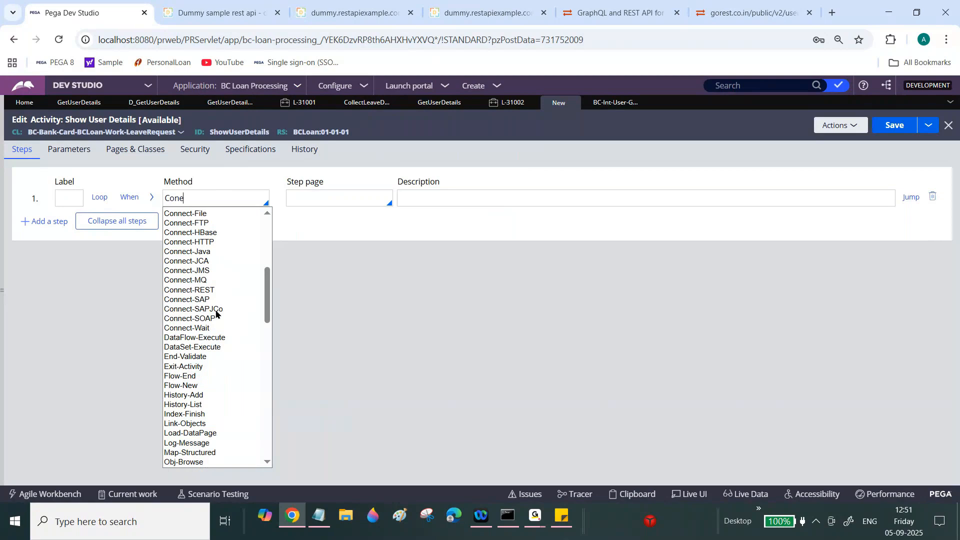
pyautogui.click(206, 291)
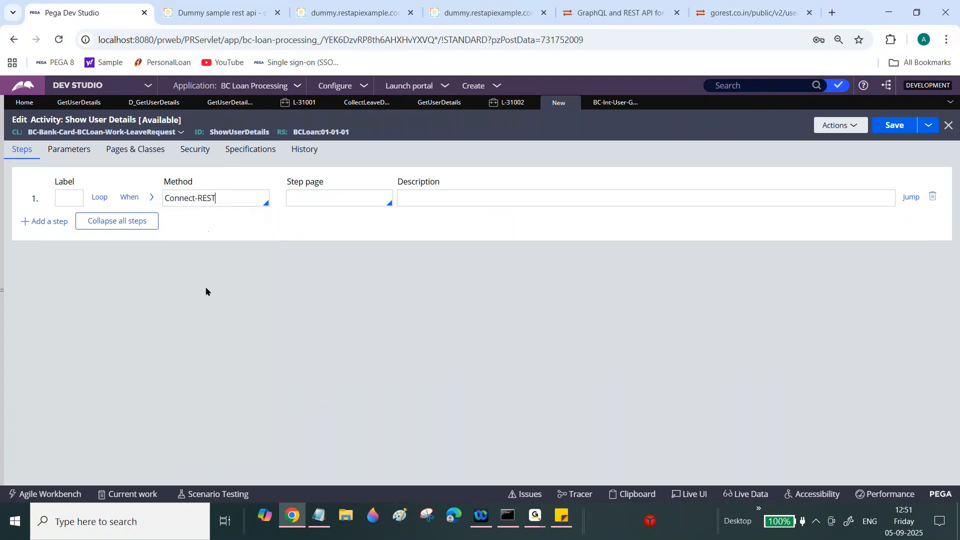
pyautogui.click(349, 194)
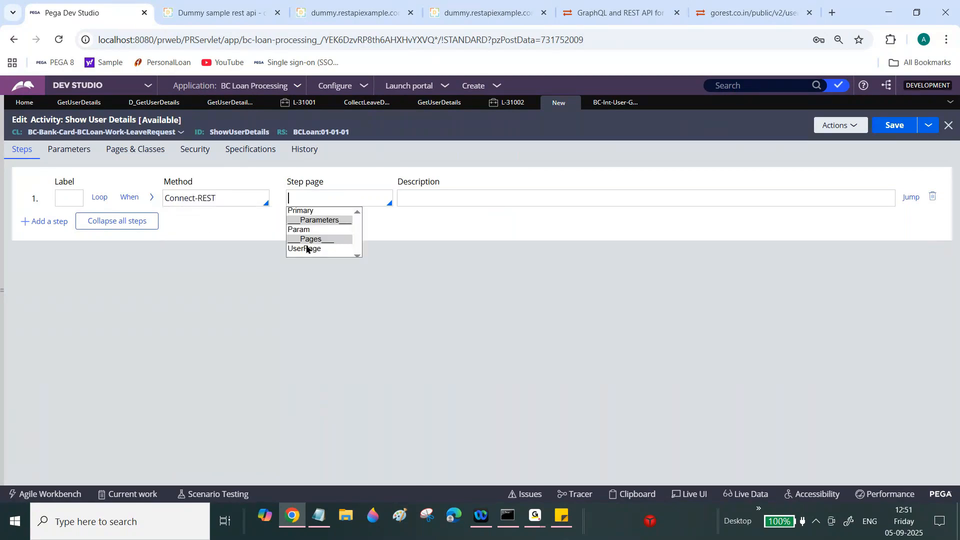
pyautogui.click(306, 248)
# - Choose GetUserDetails as the ServiceName, keep method GET, and save the activity
pyautogui.click(151, 197)
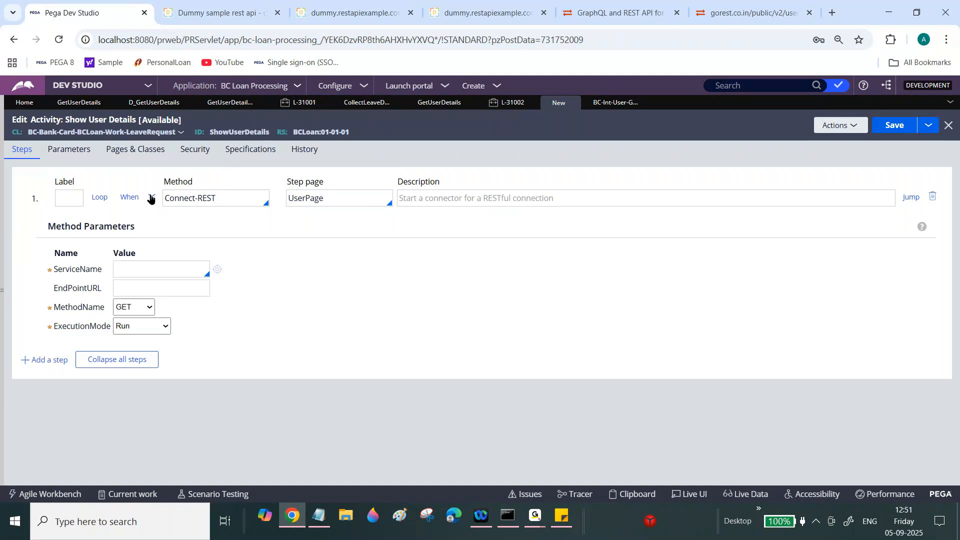
pyautogui.click(152, 274)
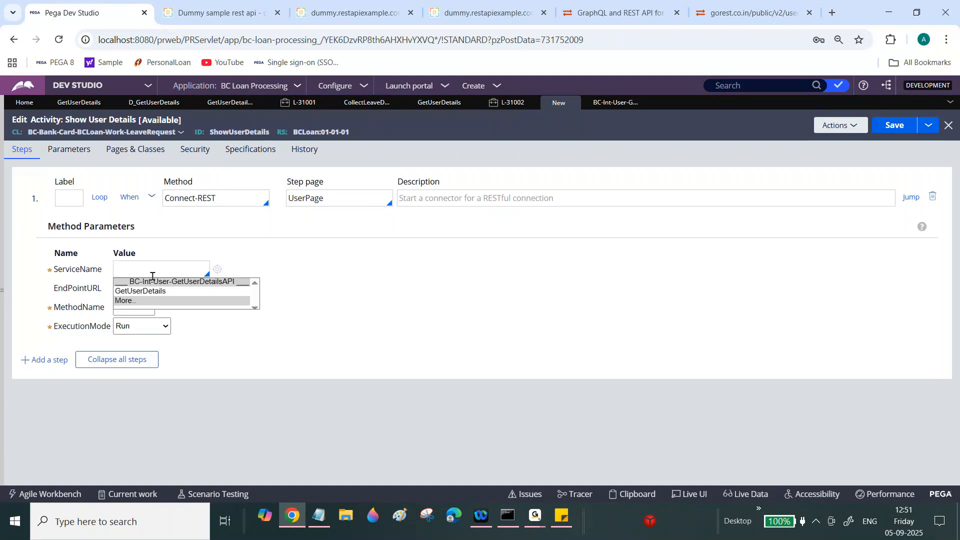
pyautogui.click(140, 291)
pyautogui.click(134, 307)
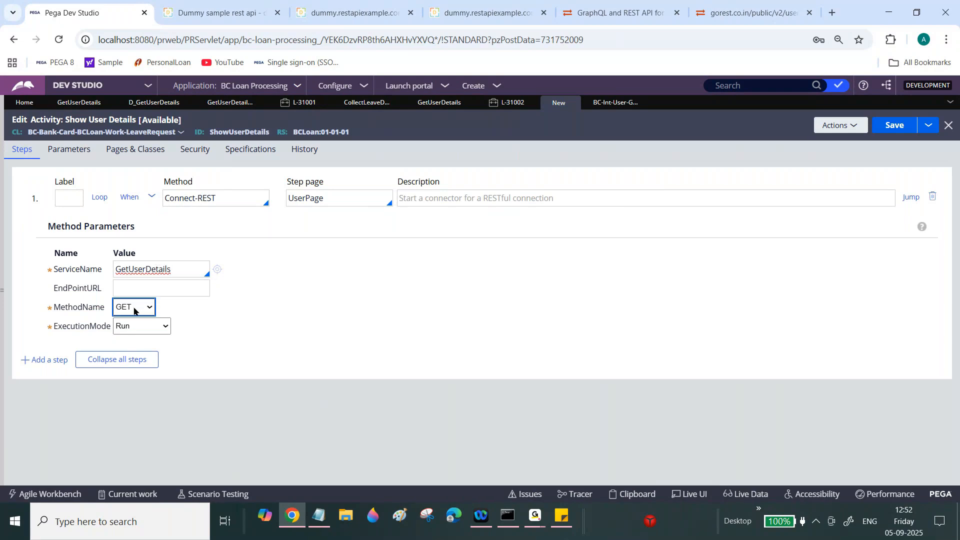
pyautogui.click(894, 125)
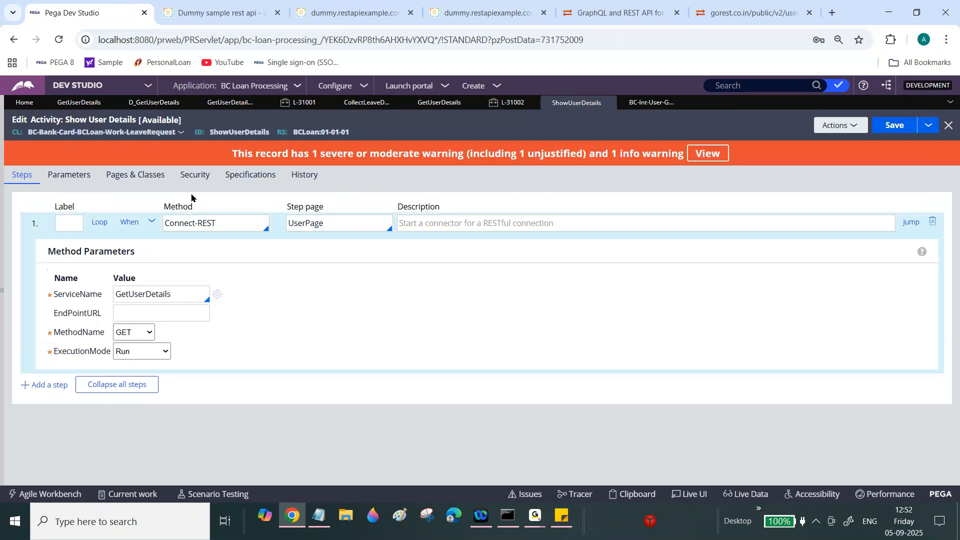
pyautogui.click(152, 225)
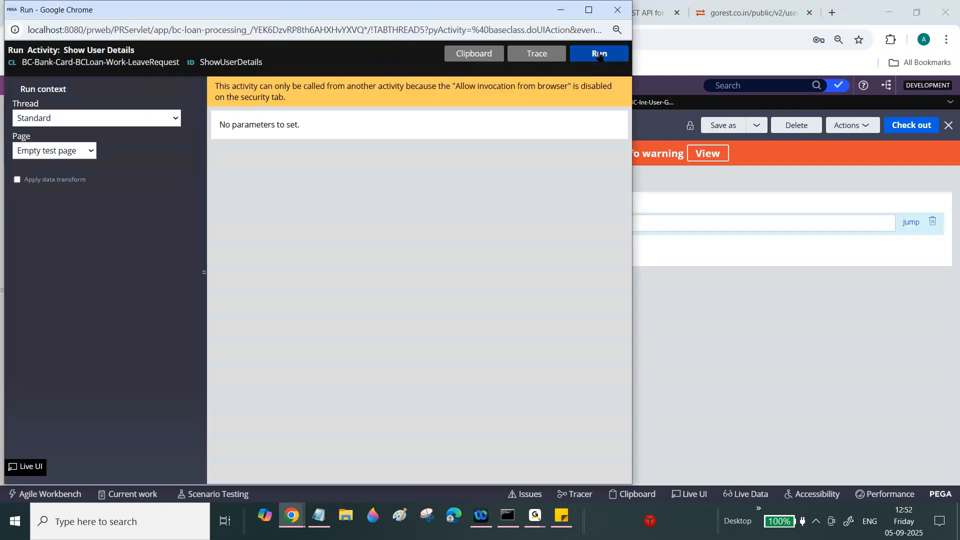
pyautogui.click(599, 54)
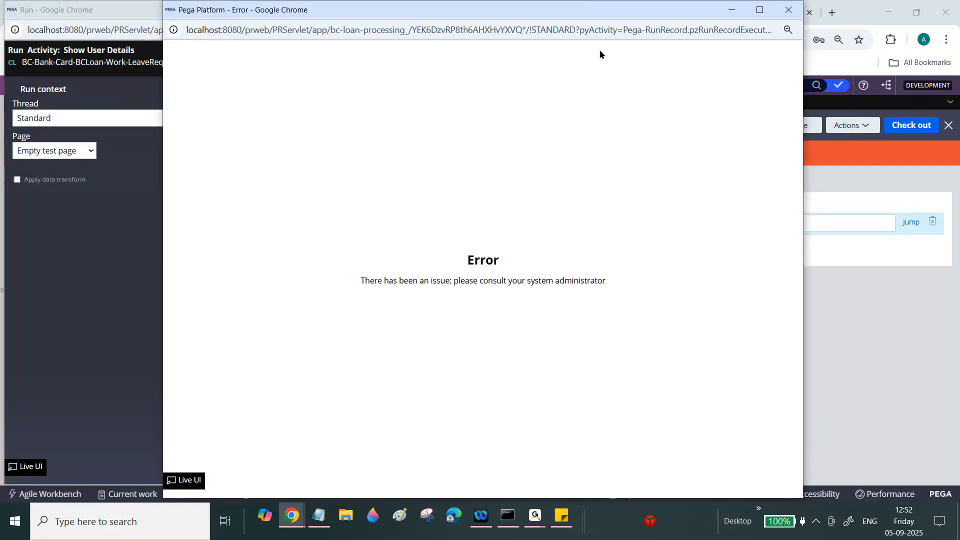
pyautogui.click(789, 10)
pyautogui.click(526, 53)
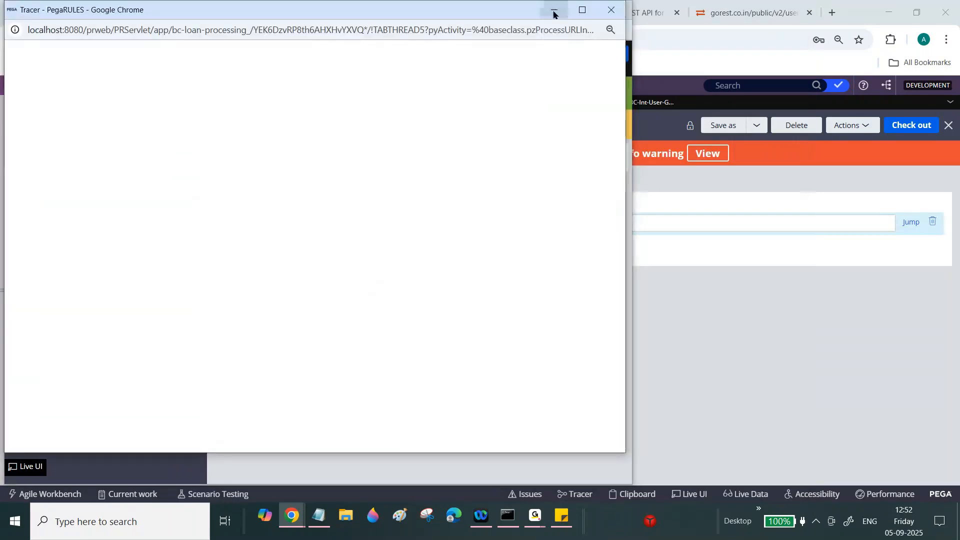
pyautogui.click(560, 10)
pyautogui.click(575, 53)
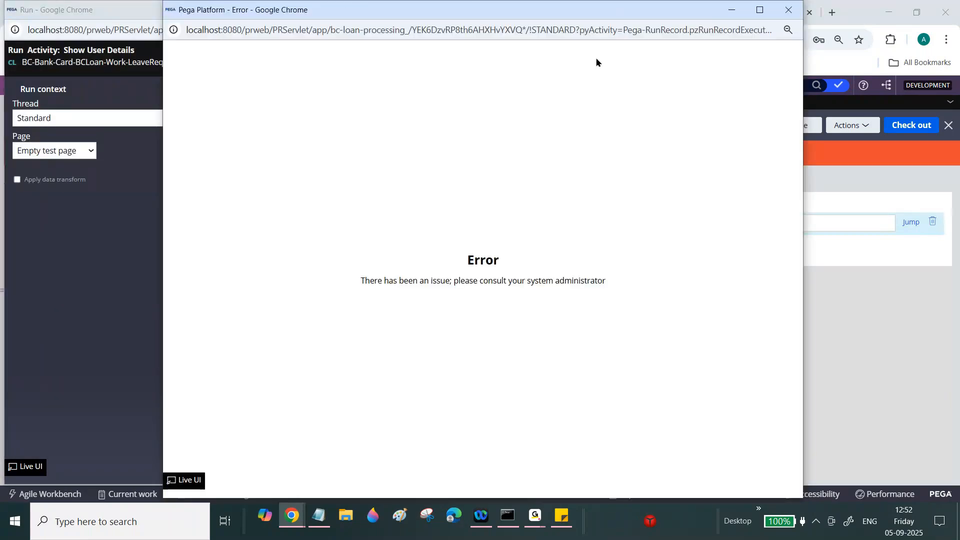
pyautogui.click(788, 10)
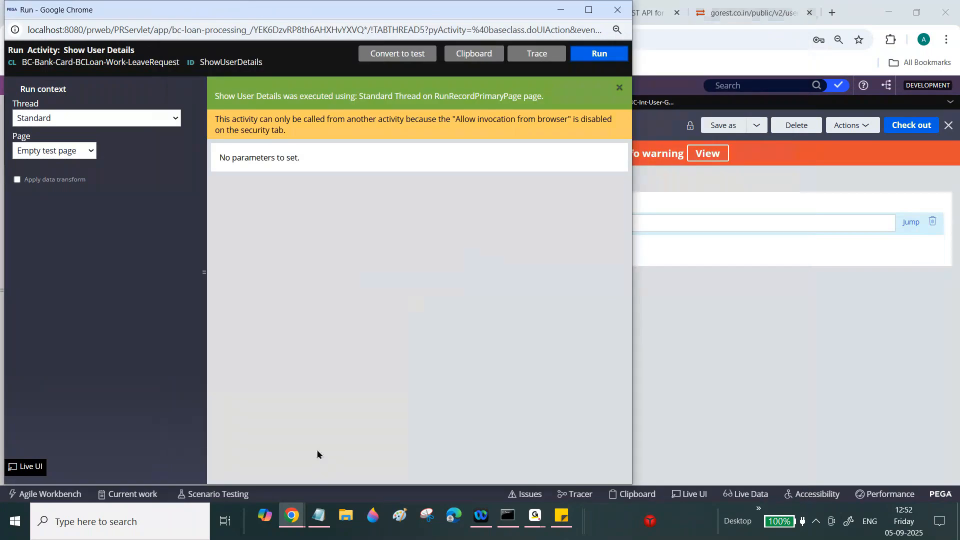
pyautogui.moveTo(300, 515)
pyautogui.click(386, 464)
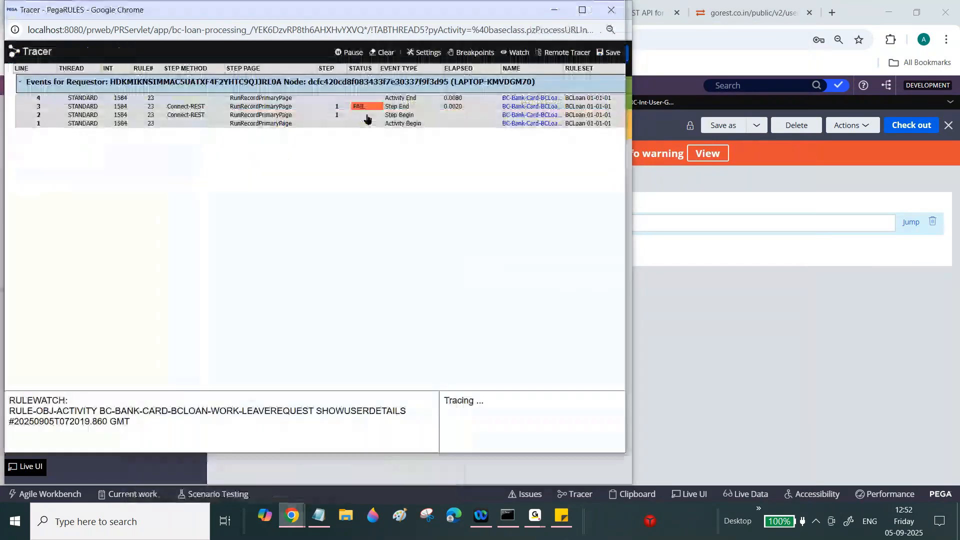
pyautogui.click(364, 99)
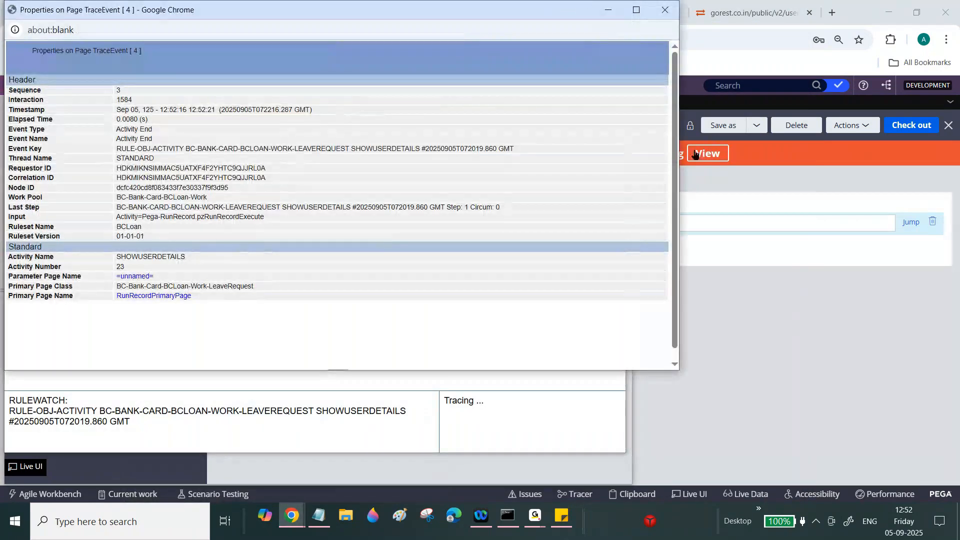
pyautogui.click(665, 10)
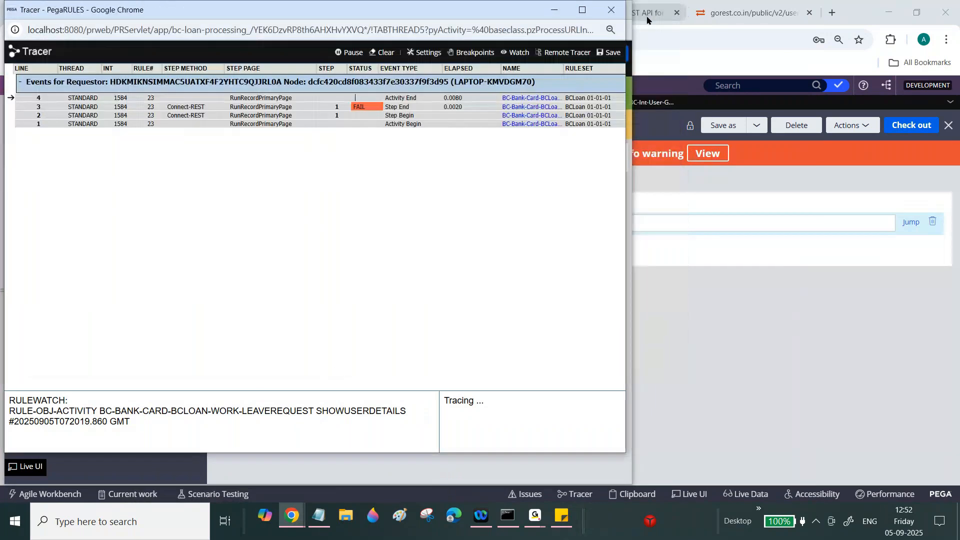
pyautogui.click(611, 10)
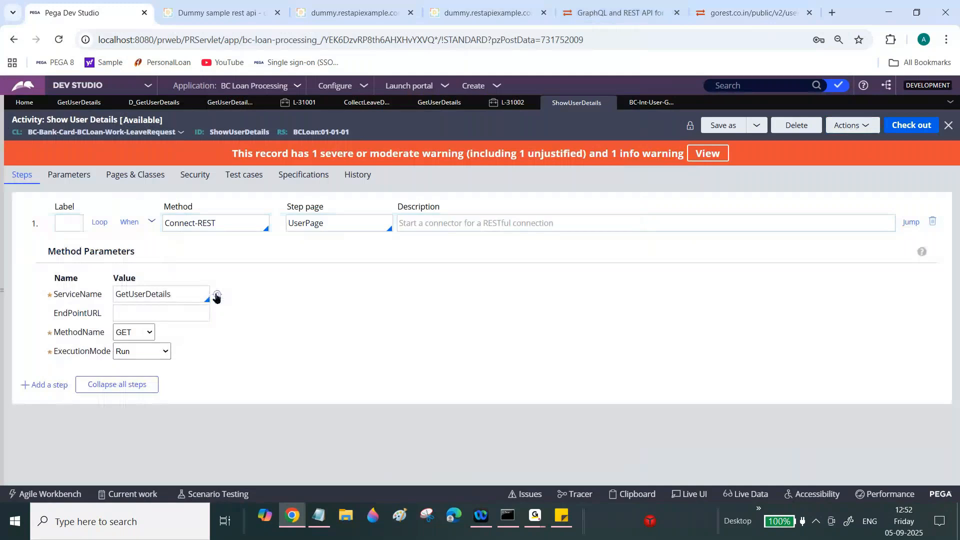
pyautogui.click(216, 295)
pyautogui.moveTo(955, 218)
pyautogui.mouseDown()
pyautogui.moveTo(958, 189)
pyautogui.moveTo(956, 275)
pyautogui.moveTo(957, 200)
pyautogui.mouseUp()
pyautogui.click(47, 207)
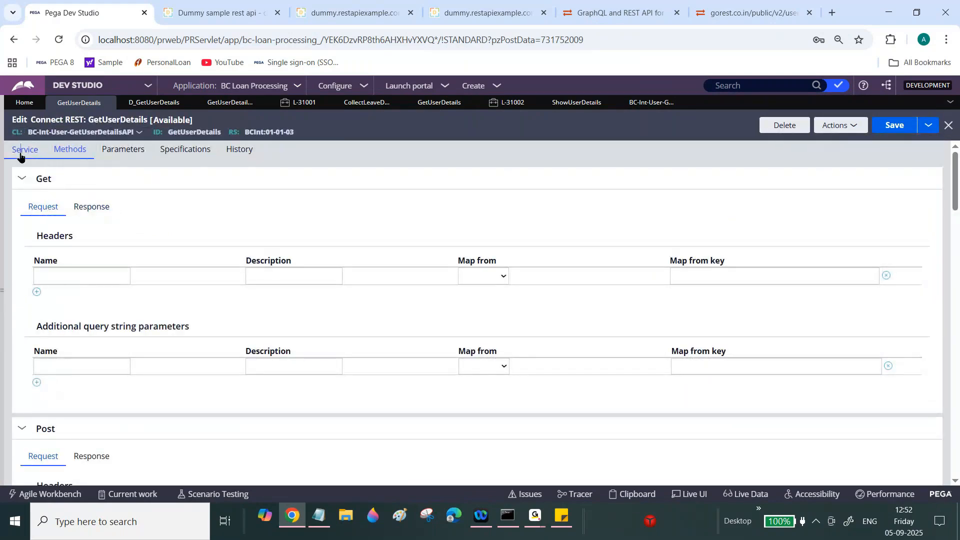
pyautogui.click(20, 152)
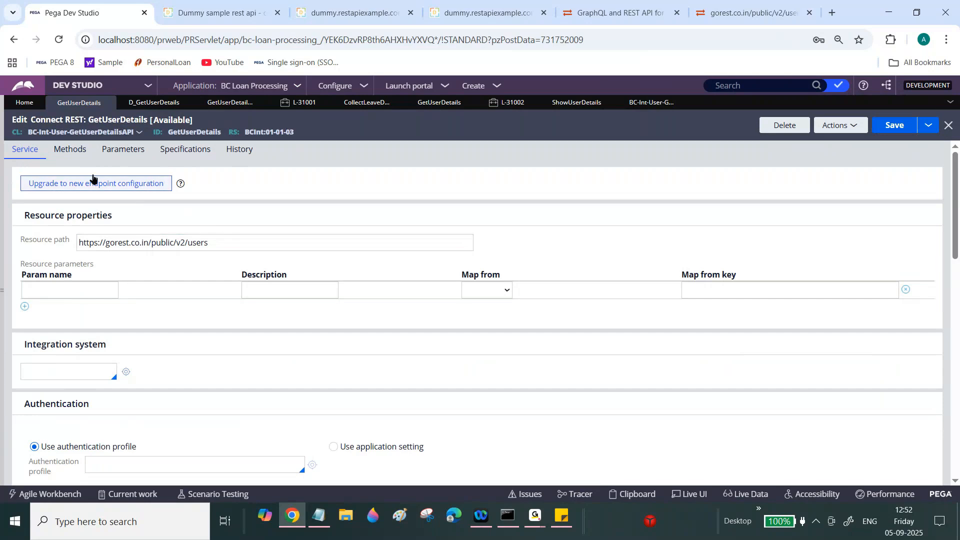
pyautogui.click(80, 149)
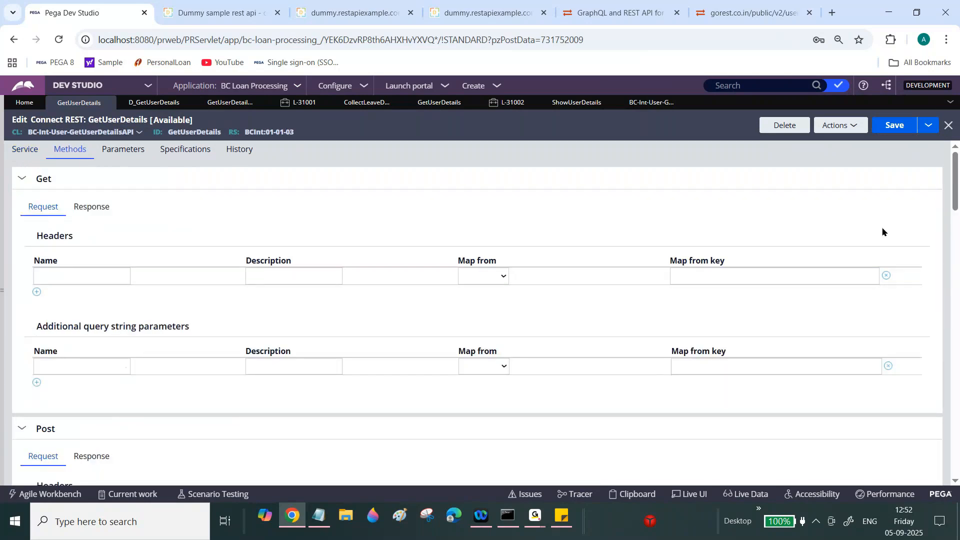
pyautogui.moveTo(955, 192)
pyautogui.mouseDown()
pyautogui.moveTo(957, 264)
pyautogui.moveTo(955, 183)
pyautogui.mouseUp()
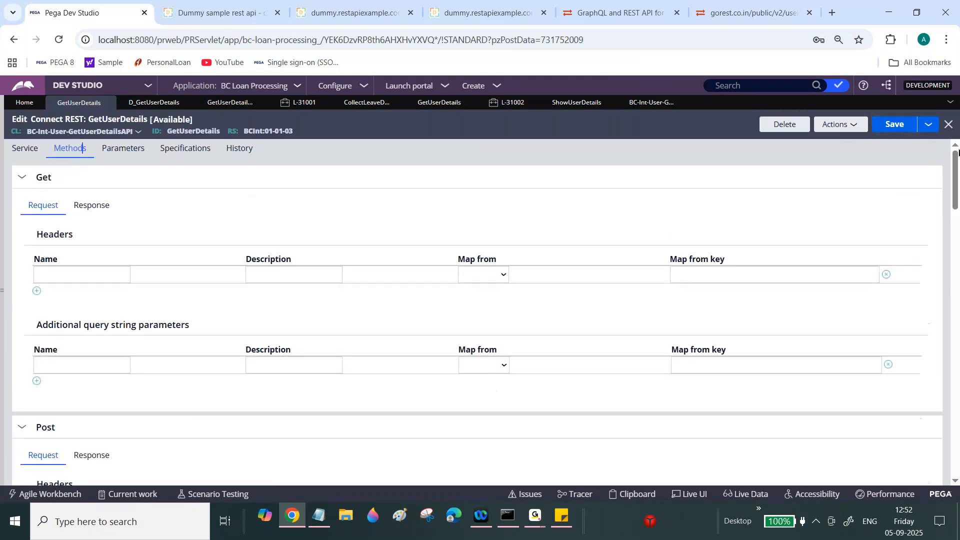
pyautogui.click(100, 210)
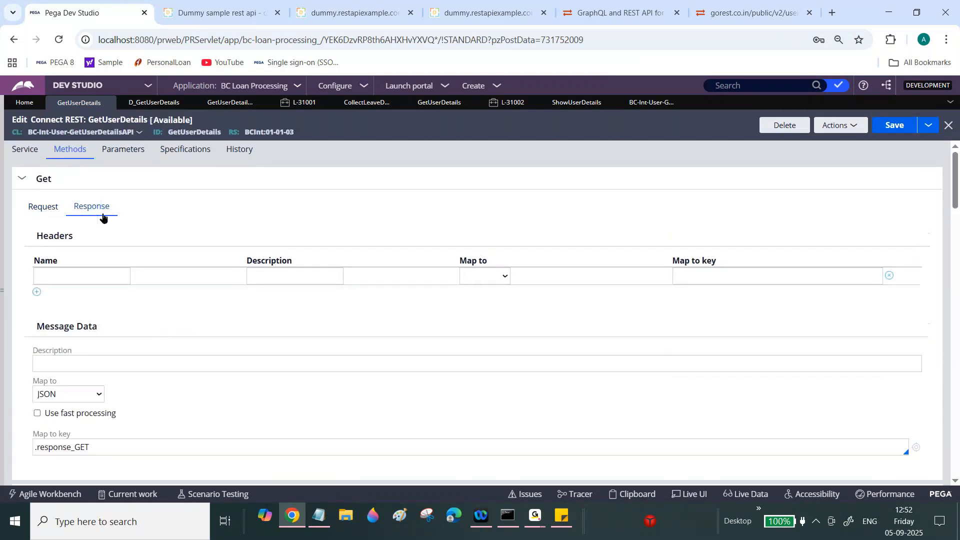
pyautogui.click(650, 102)
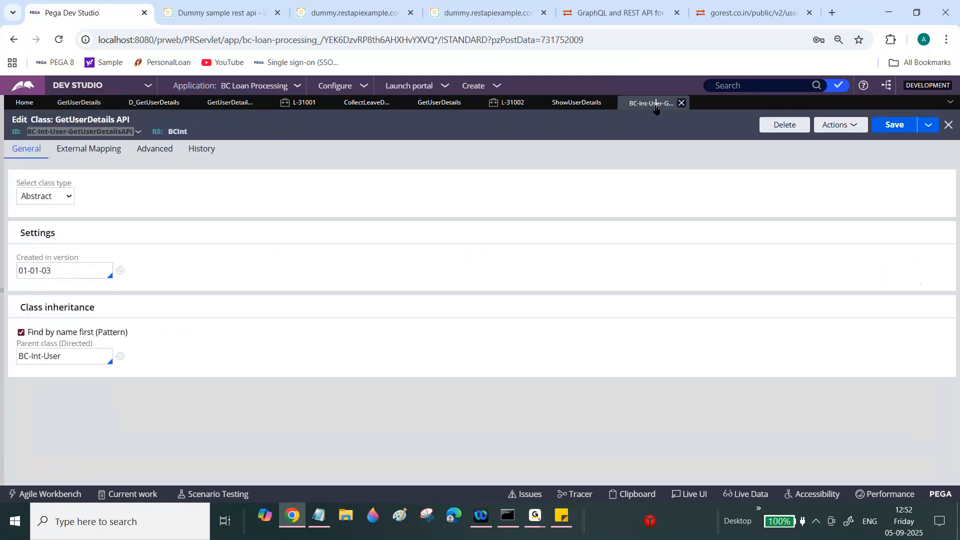
pyautogui.click(589, 105)
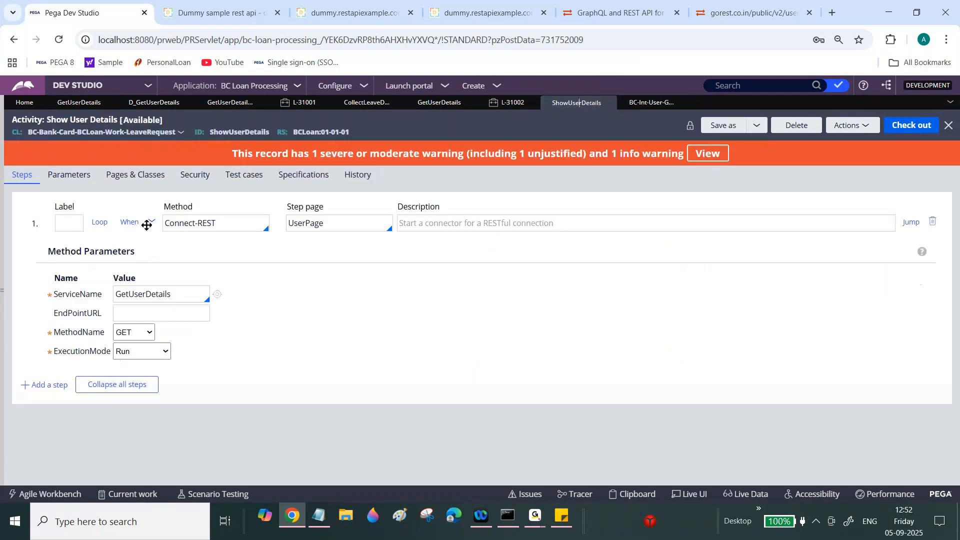
pyautogui.click(150, 332)
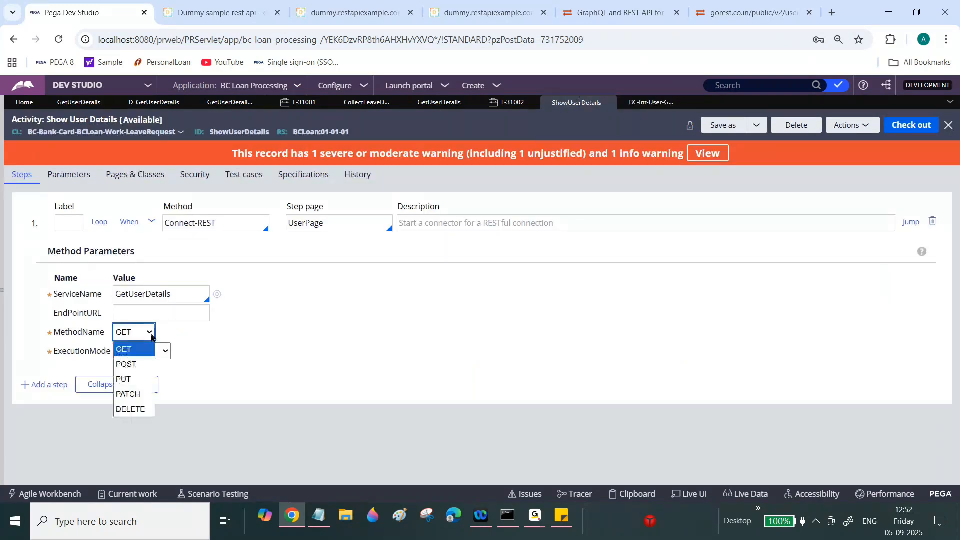
pyautogui.click(192, 336)
pyautogui.click(169, 352)
pyautogui.click(188, 347)
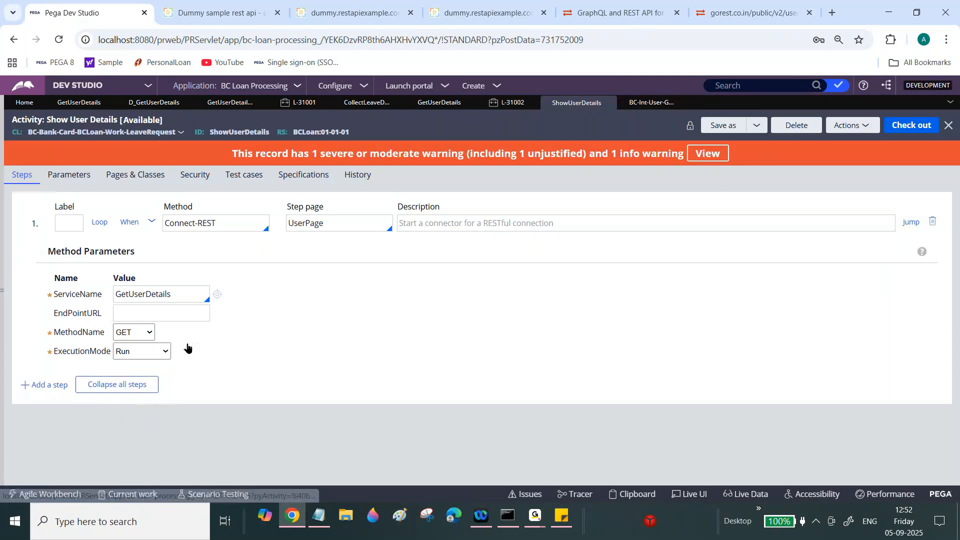
pyautogui.click(152, 221)
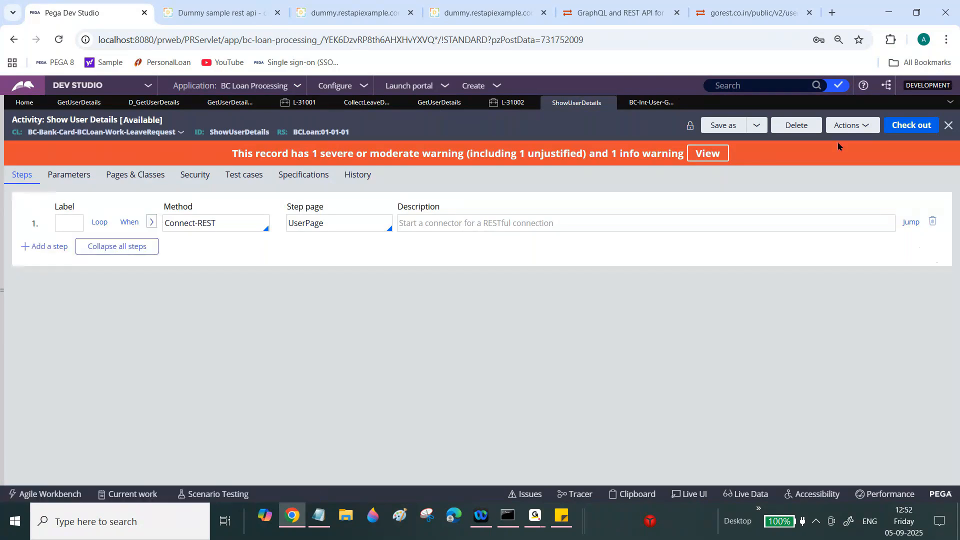
# - Check out the Show User Details activity, review its pages and classes, and save it
pyautogui.click(915, 129)
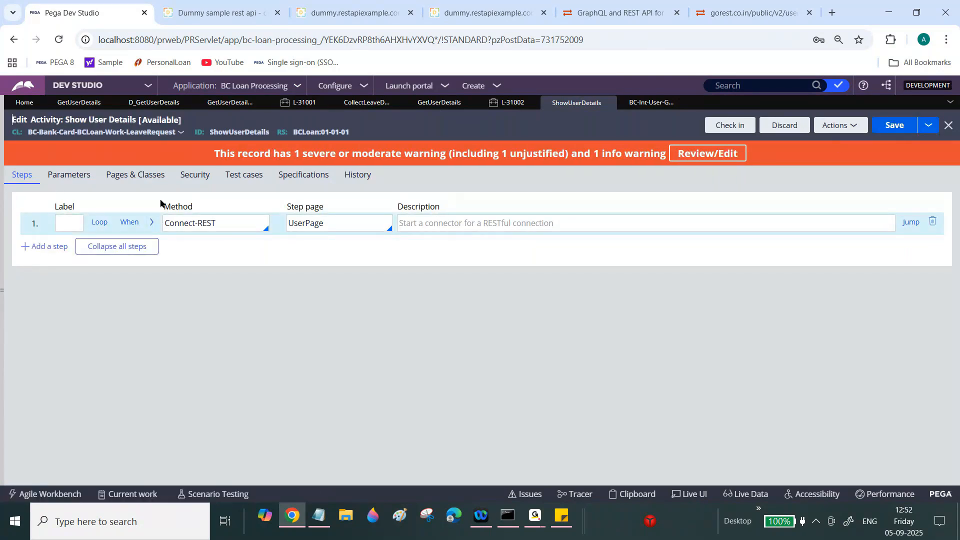
pyautogui.click(148, 178)
pyautogui.moveTo(2, 186); pyautogui.dragTo(226, 187)
pyautogui.click(245, 178)
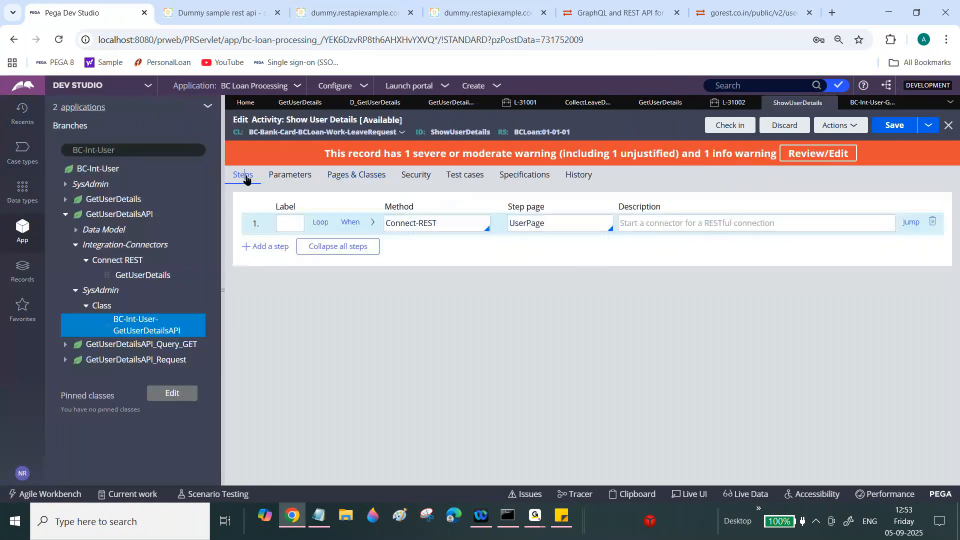
pyautogui.click(222, 225)
pyautogui.click(906, 130)
# - Run Show User Details from Actions and try tracing it, dismissing the tracer launch error
pyautogui.click(841, 130)
pyautogui.click(826, 142)
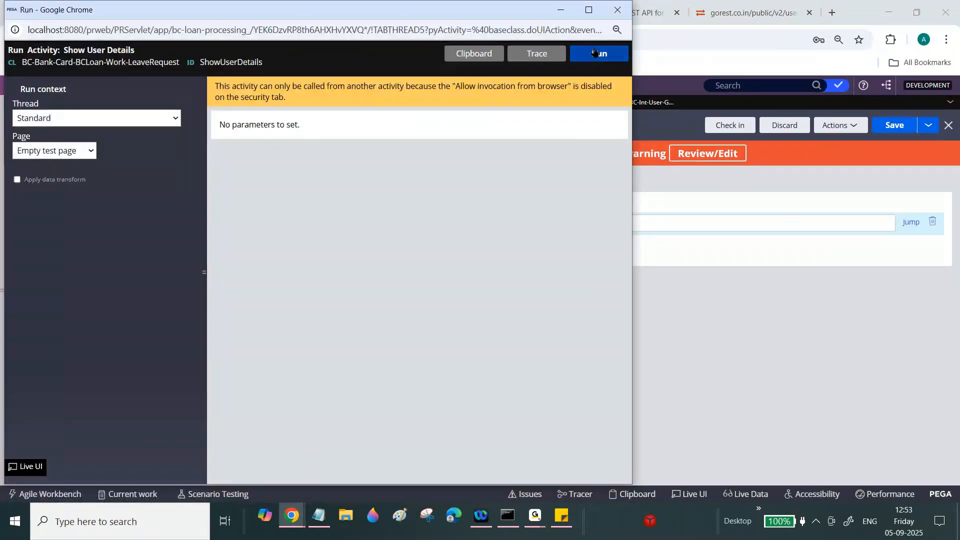
pyautogui.click(594, 52)
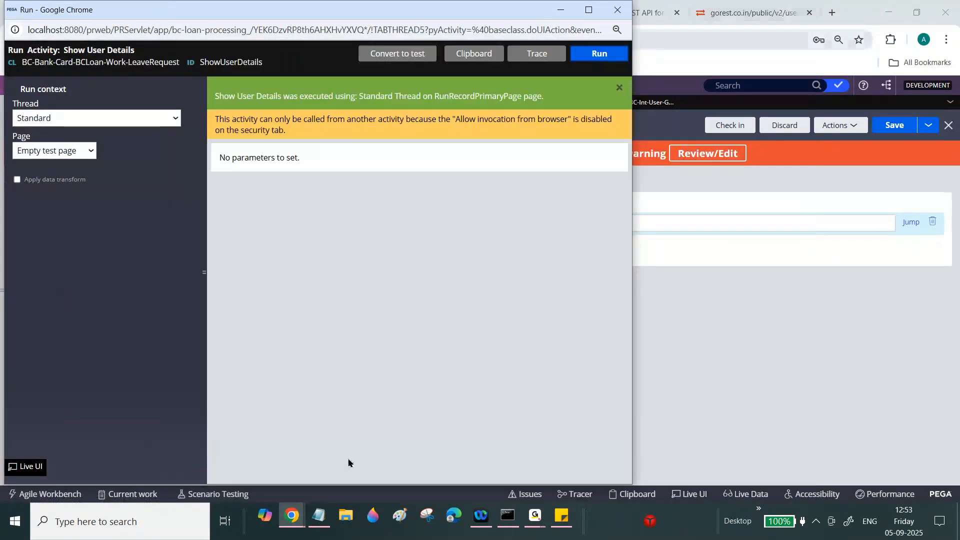
pyautogui.click(291, 515)
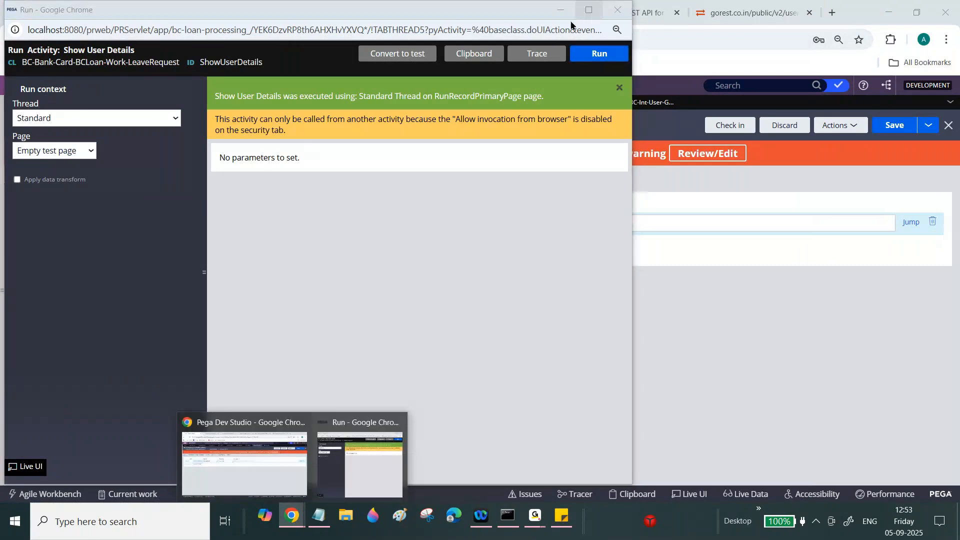
pyautogui.click(538, 55)
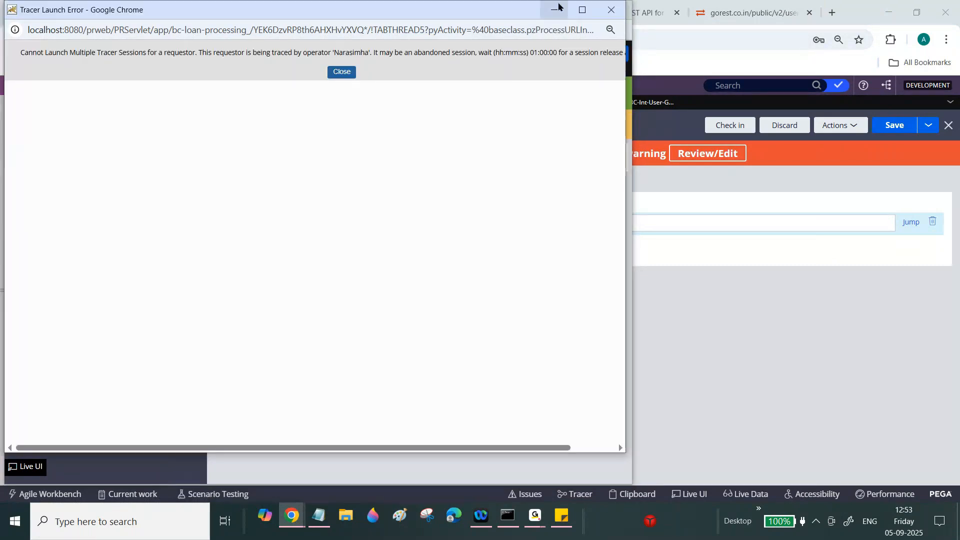
pyautogui.click(605, 10)
# - Switch back to Dev Studio and close the Run window
pyautogui.moveTo(291, 515)
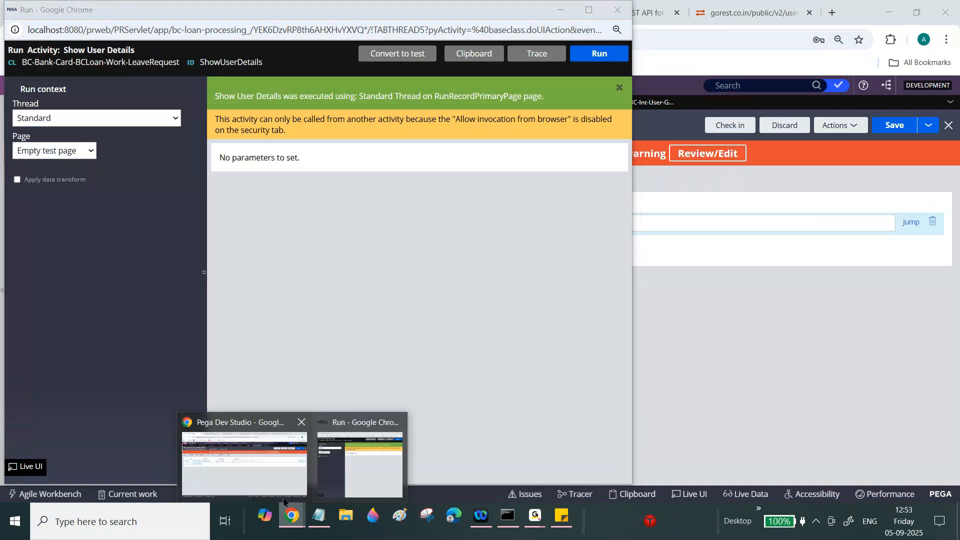
pyautogui.click(279, 473)
pyautogui.click(291, 514)
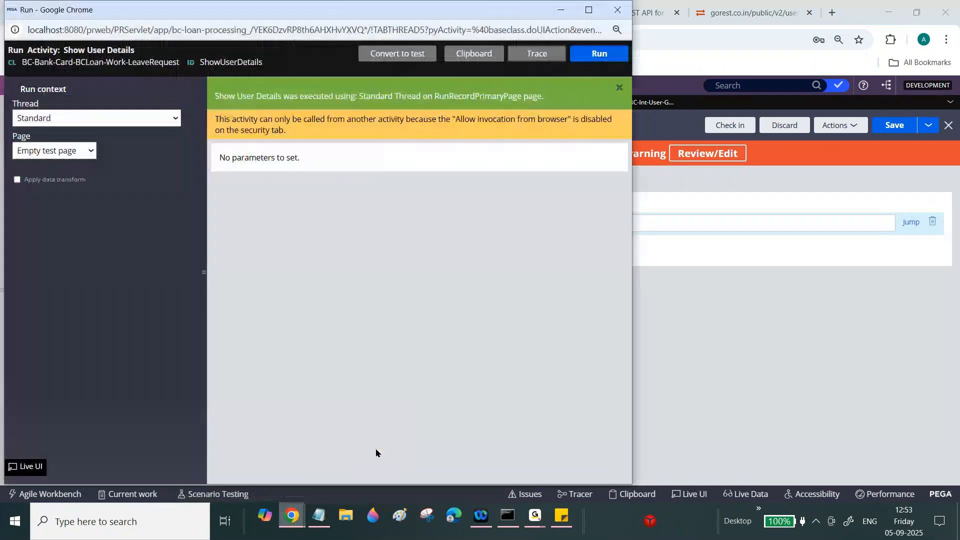
pyautogui.click(617, 10)
# - Log off Dev Studio from the user account menu
pyautogui.moveTo(40, 444)
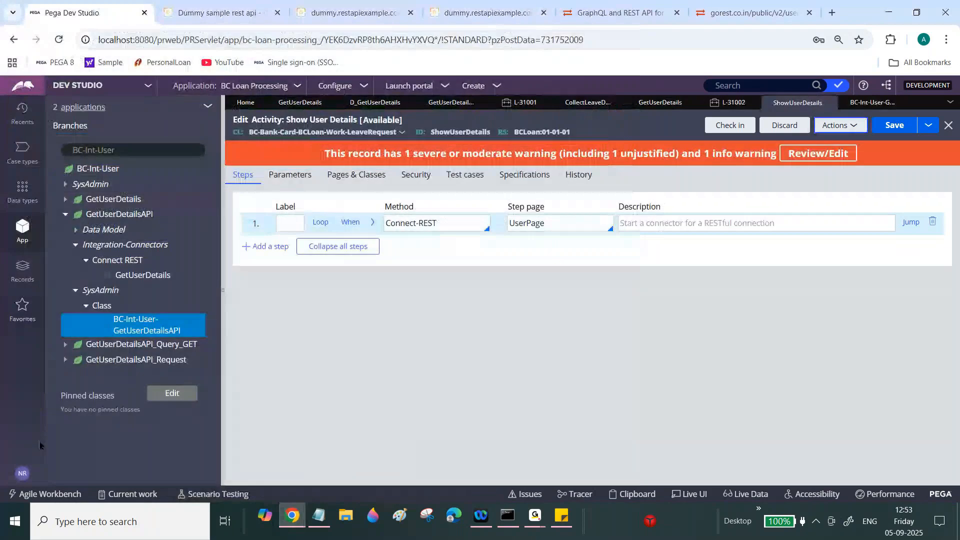
pyautogui.click(20, 472)
pyautogui.click(54, 458)
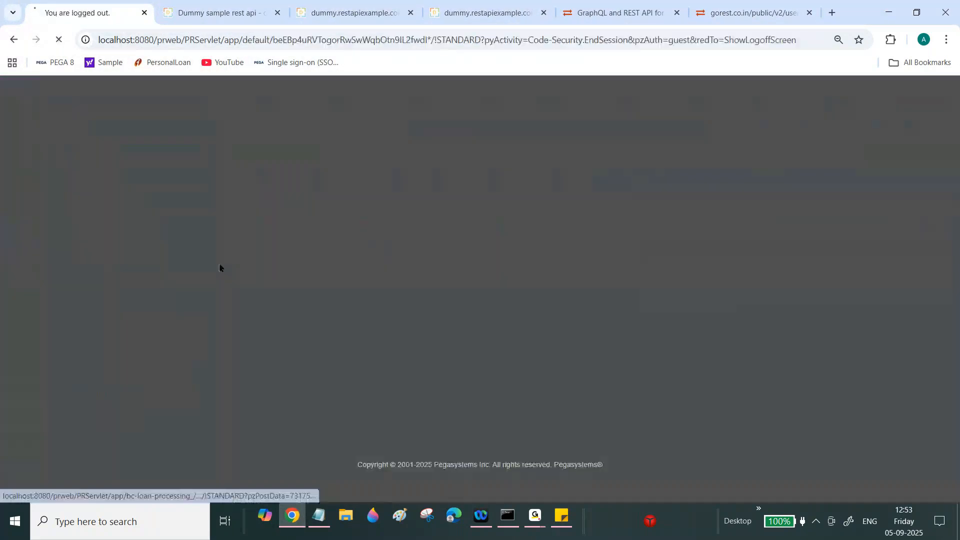
# - Sign back in with the suggested user name and the account password
pyautogui.write('nara')
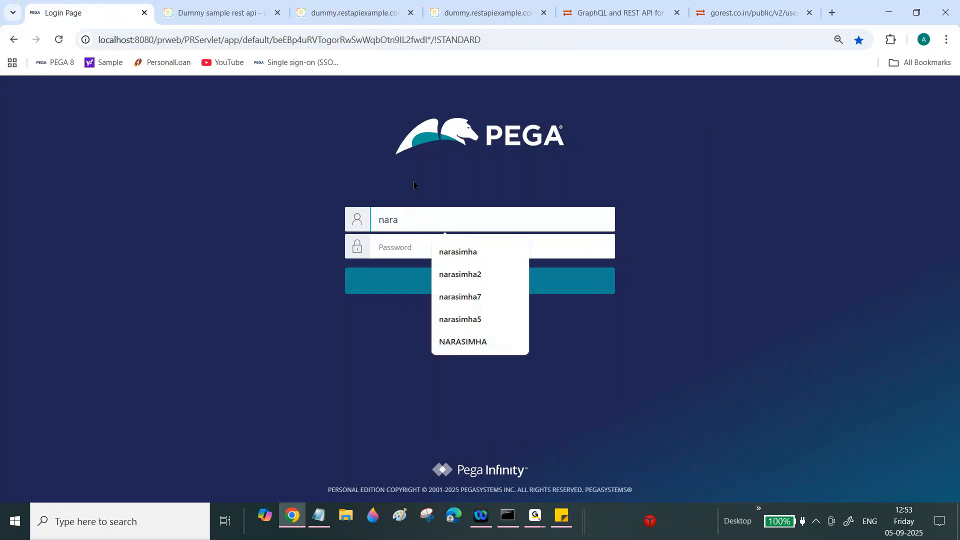
pyautogui.click(474, 256)
pyautogui.press('Tab')
pyautogui.write('••••')
pyautogui.press('BackSpace')
pyautogui.press('BackSpace')
pyautogui.press('BackSpace')
pyautogui.write('•••••')
pyautogui.press('Return')
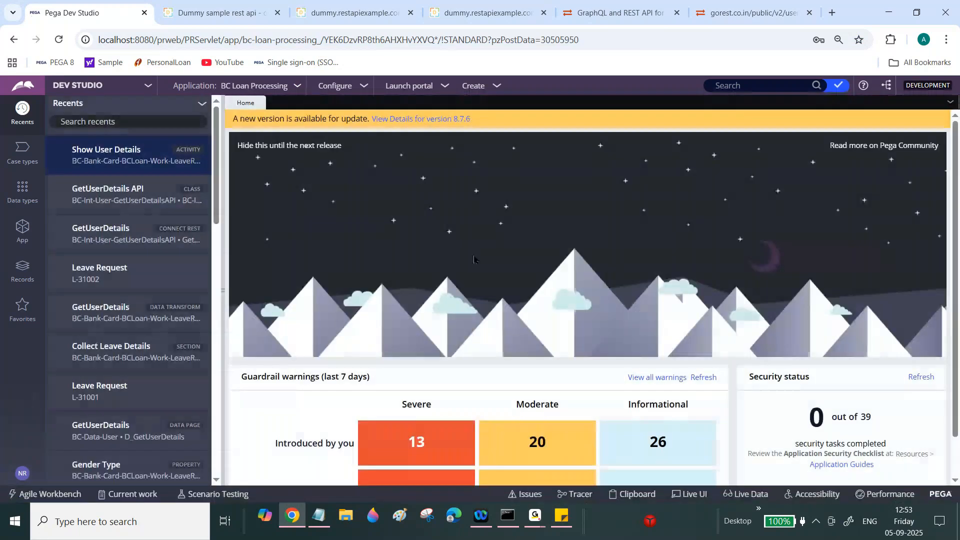
# - Open the App explorer, expand the LeaveRequest class, then return to Recents
pyautogui.click(19, 233)
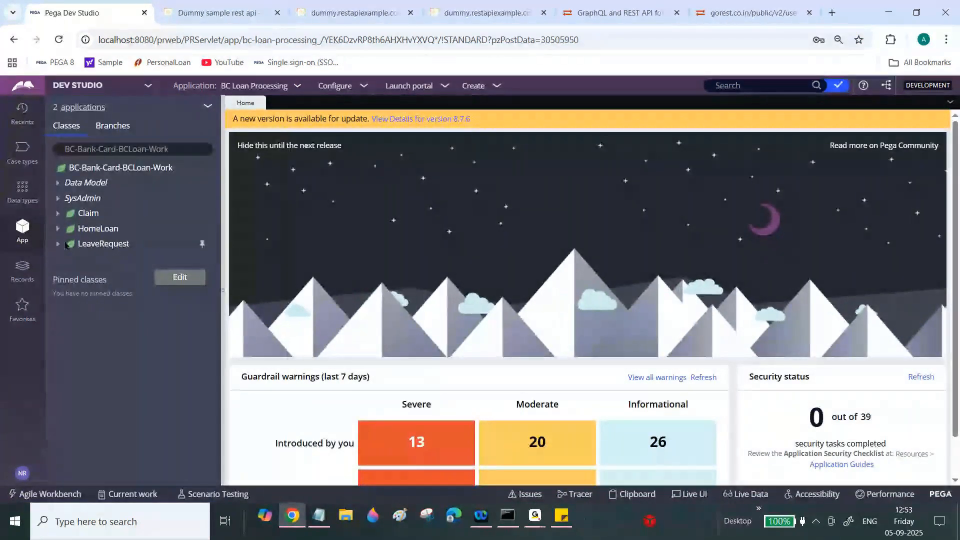
pyautogui.click(59, 245)
pyautogui.click(22, 113)
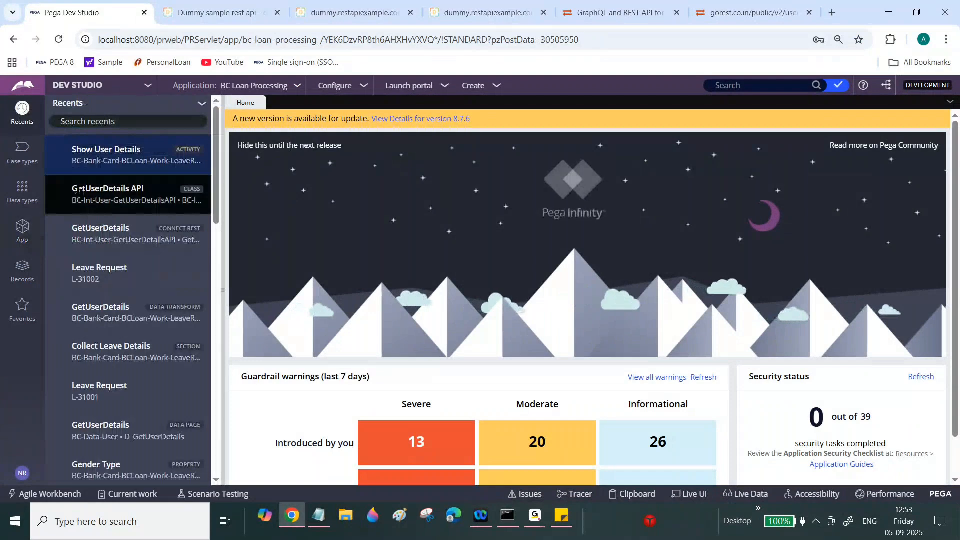
# - Open Show User Details and inspect step 1's GetUserDetails connector and the BCLoan ruleset
pyautogui.click(104, 160)
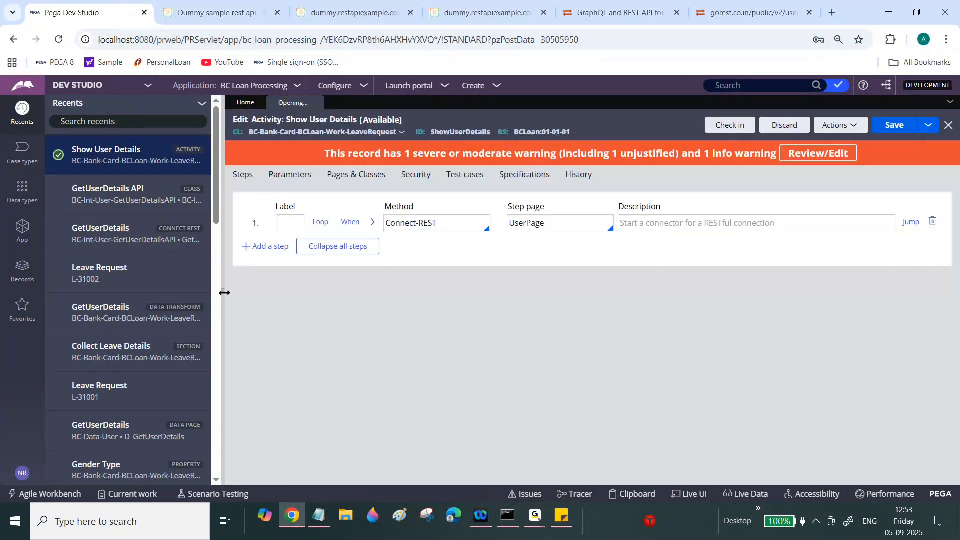
pyautogui.click(224, 293)
pyautogui.click(151, 223)
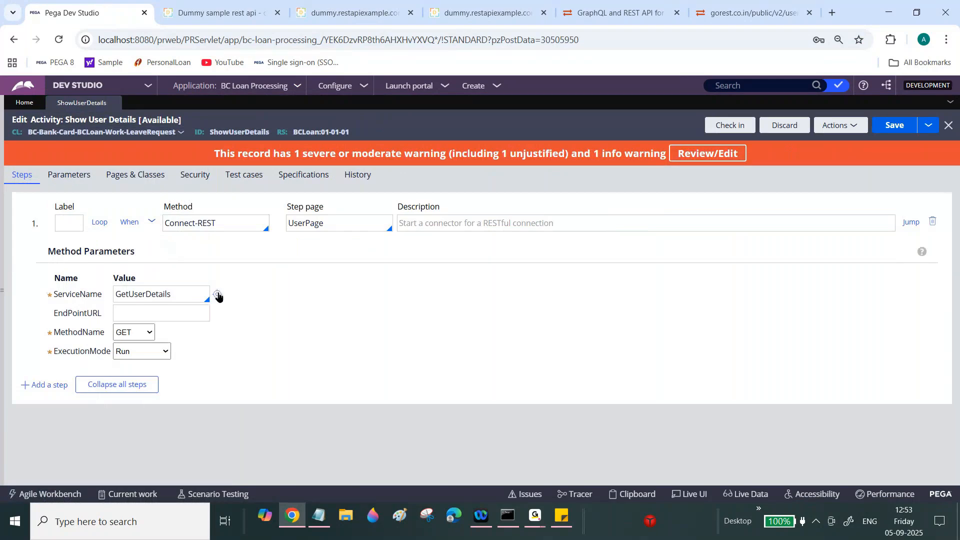
pyautogui.click(217, 295)
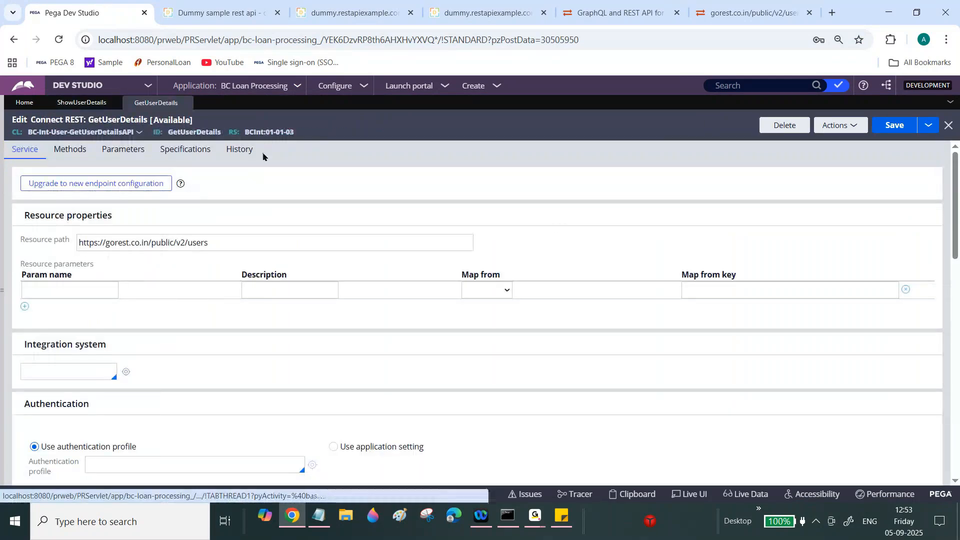
pyautogui.click(73, 103)
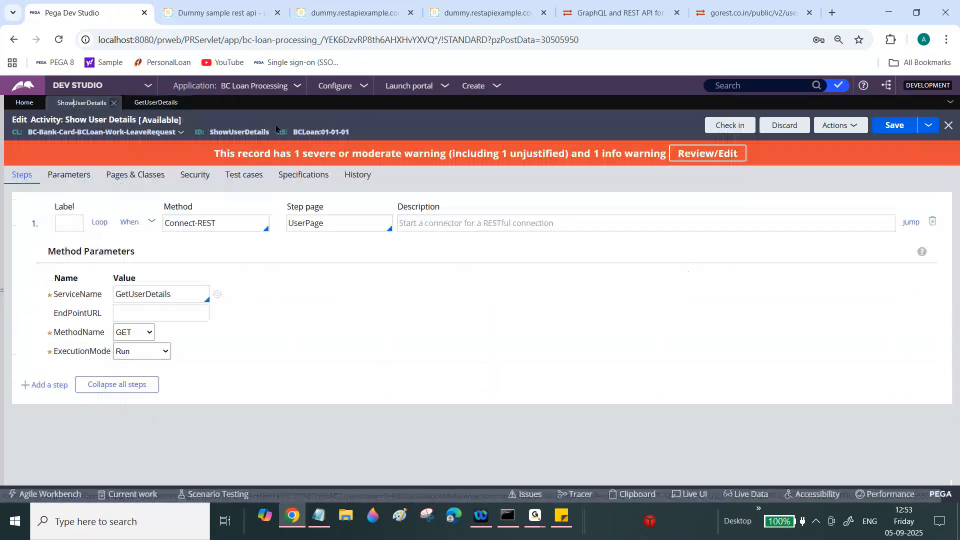
pyautogui.click(319, 132)
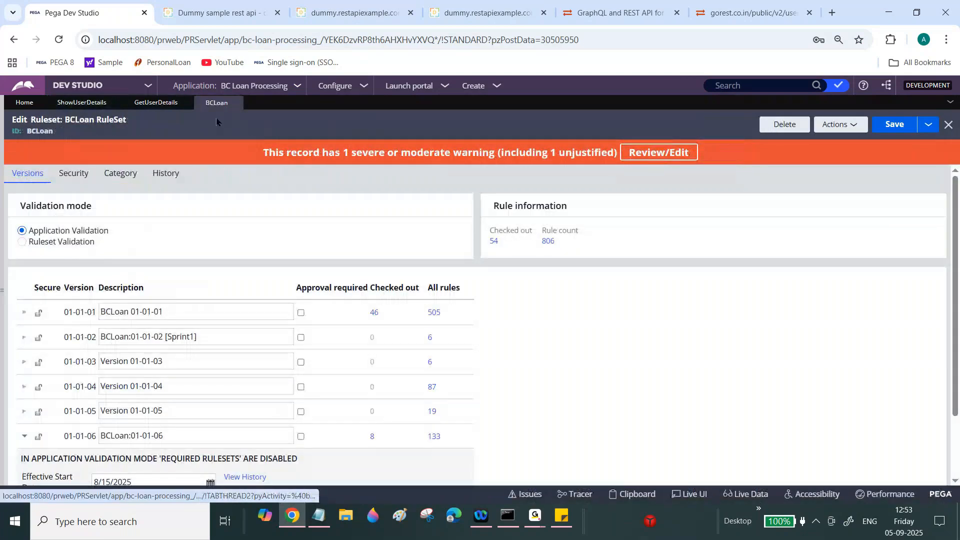
pyautogui.click(236, 103)
# - Start tracing the activity, then run it and dismiss the error popup
pyautogui.click(845, 128)
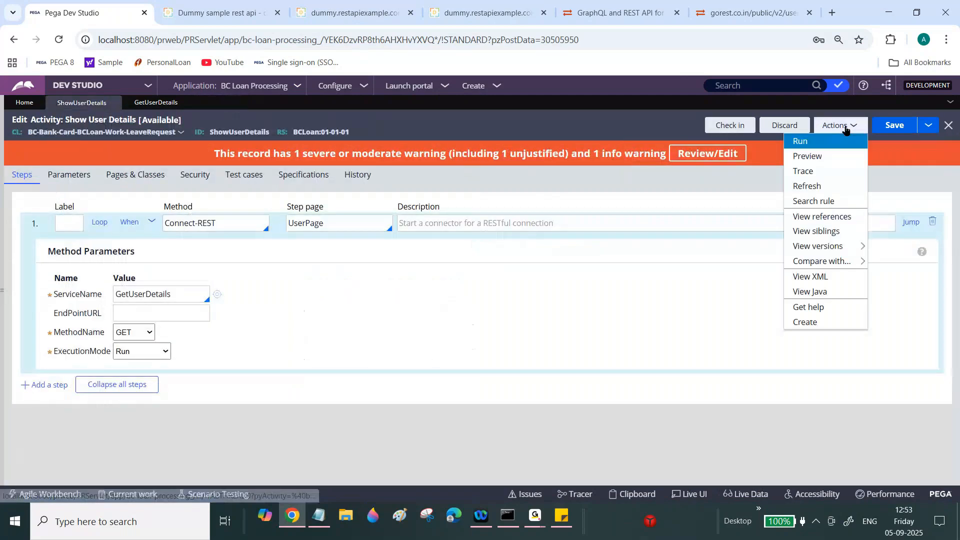
pyautogui.click(834, 141)
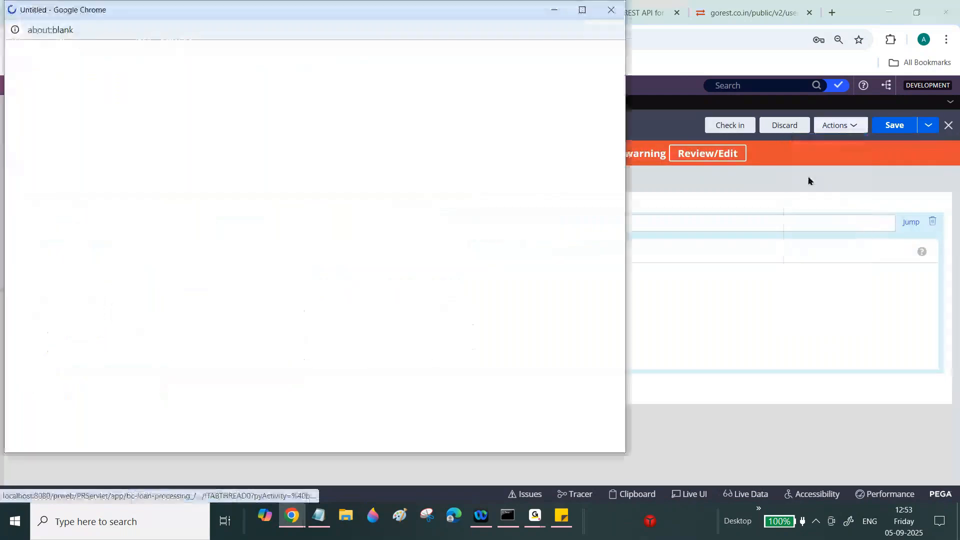
pyautogui.click(856, 129)
pyautogui.click(802, 139)
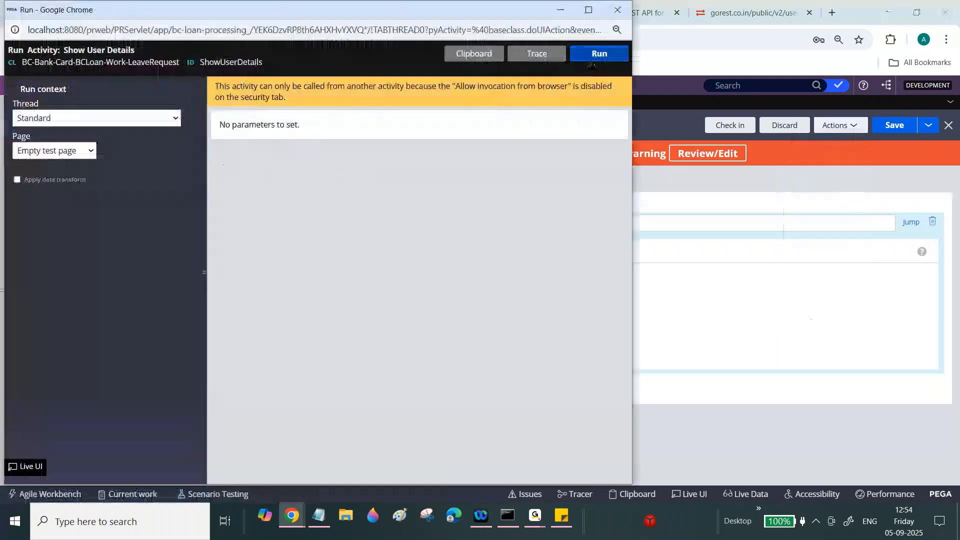
pyautogui.click(600, 56)
pyautogui.click(792, 4)
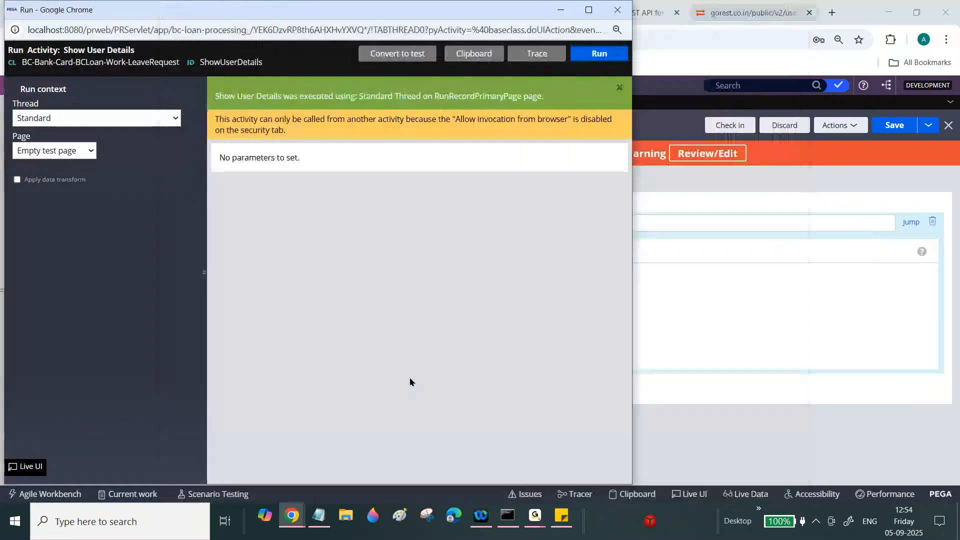
# - Inspect the Tracer's failed Connect-REST event (null step page), then close Tracer and Run window
pyautogui.moveTo(291, 514)
pyautogui.click(313, 474)
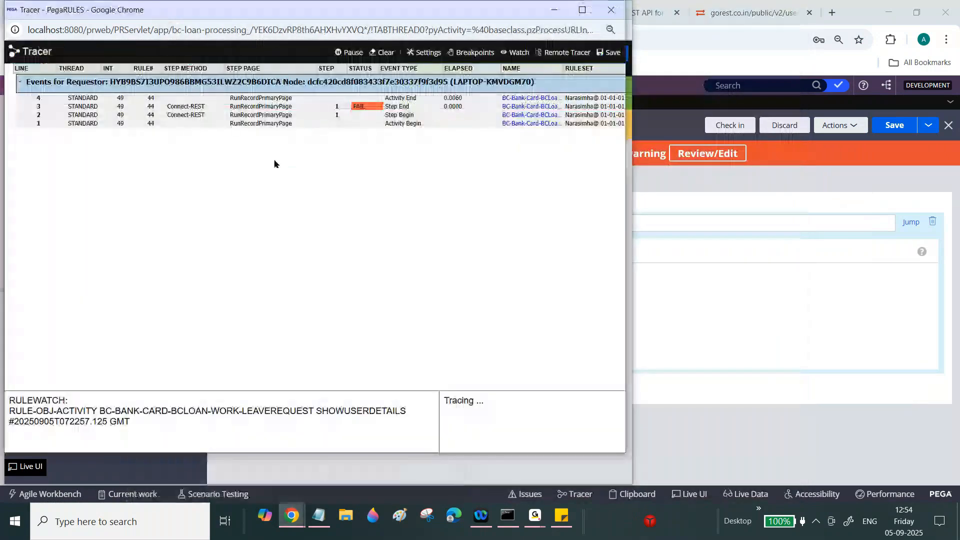
pyautogui.click(580, 9)
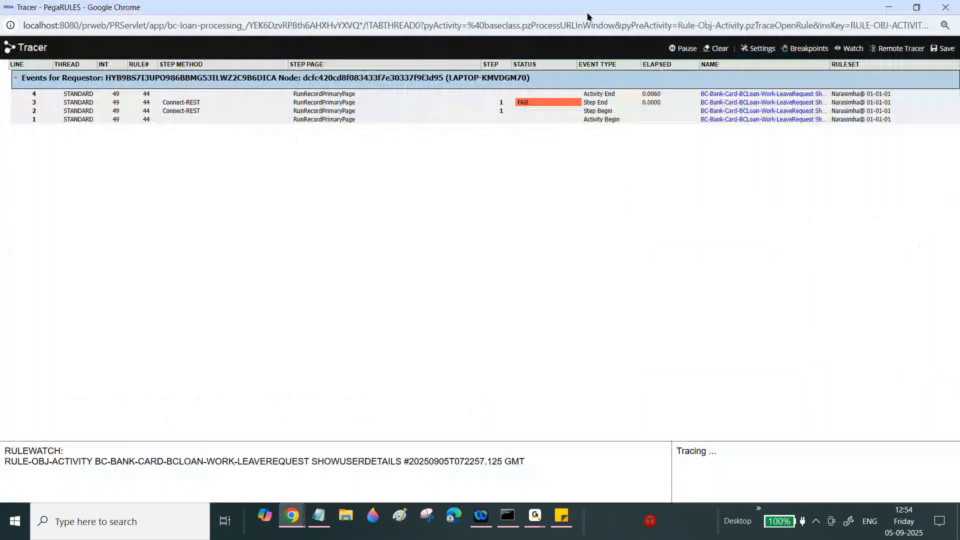
pyautogui.click(519, 103)
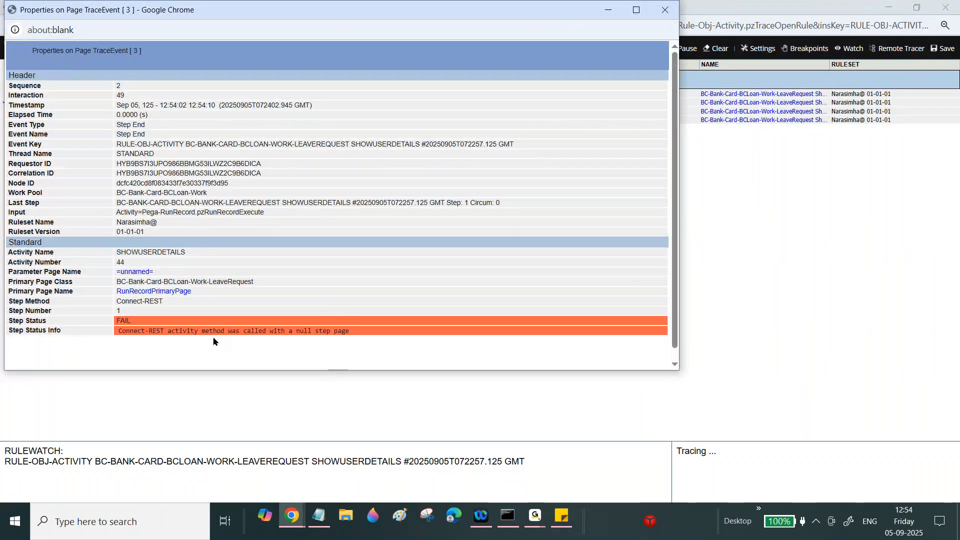
pyautogui.click(663, 10)
pyautogui.click(945, 7)
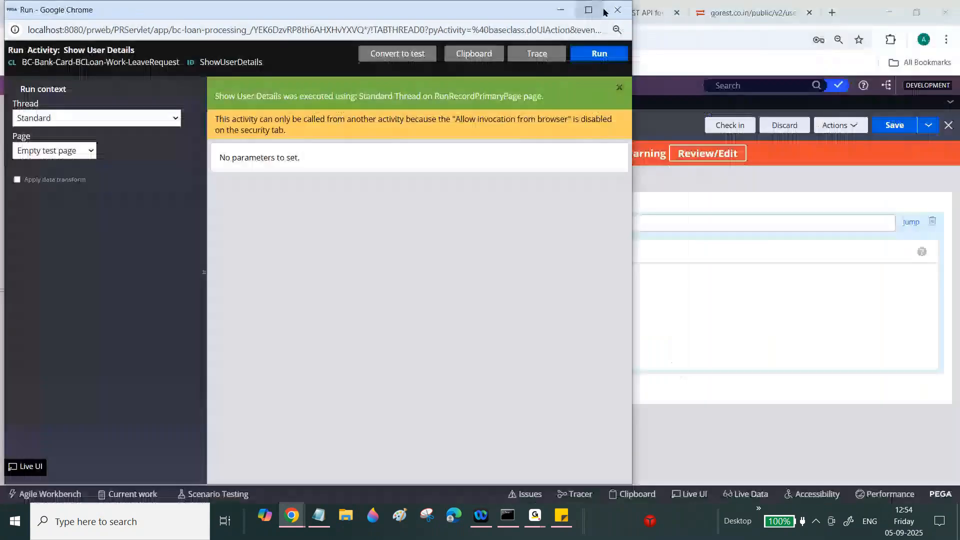
pyautogui.click(608, 10)
pyautogui.click(151, 223)
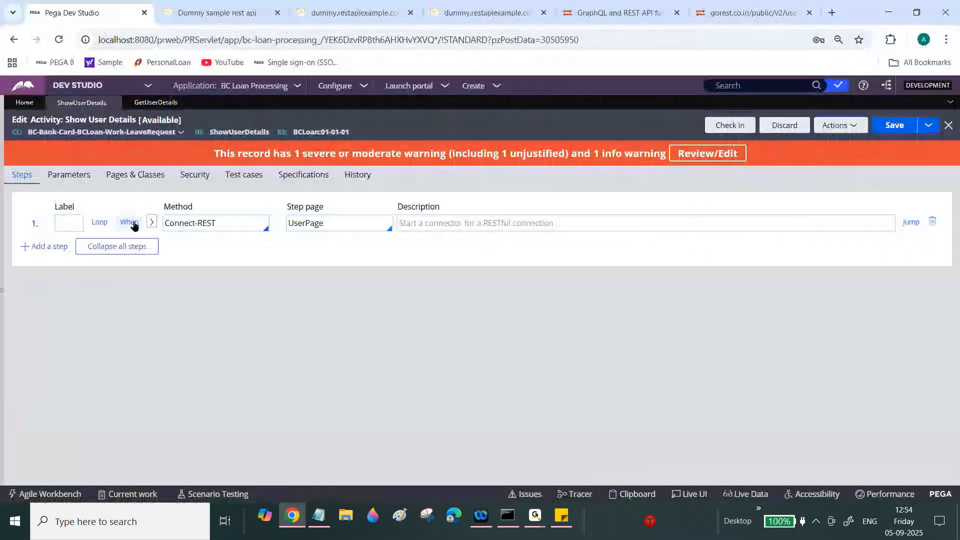
# - Insert a new step 1 above Connect-REST and set its method to Property-Set
pyautogui.rightClick(33, 224)
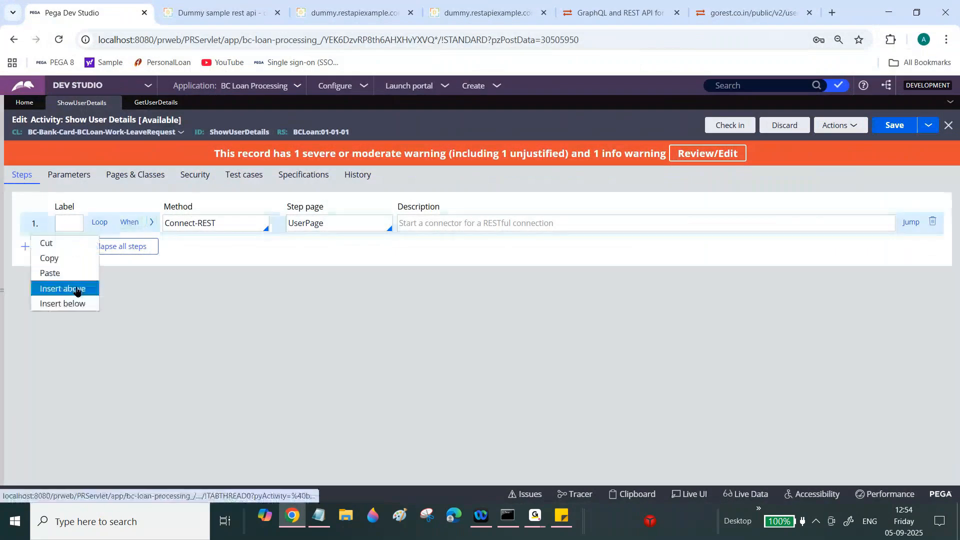
pyautogui.click(55, 284)
pyautogui.click(207, 222)
pyautogui.write('A')
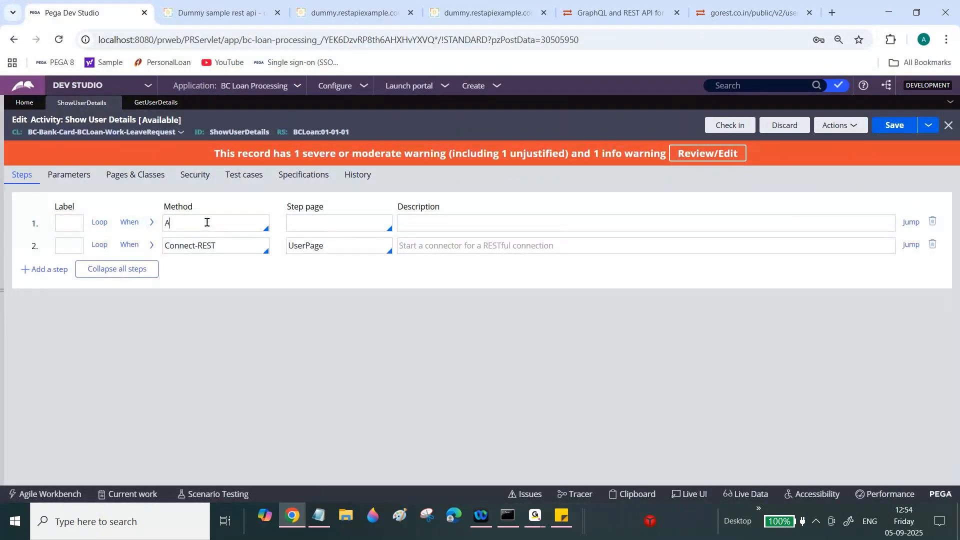
pyautogui.write('ll')
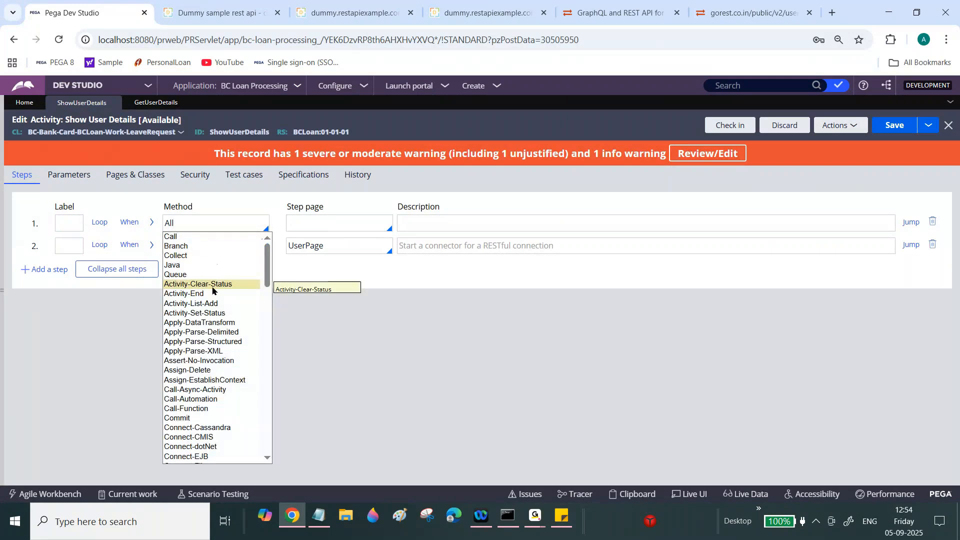
pyautogui.click(224, 323)
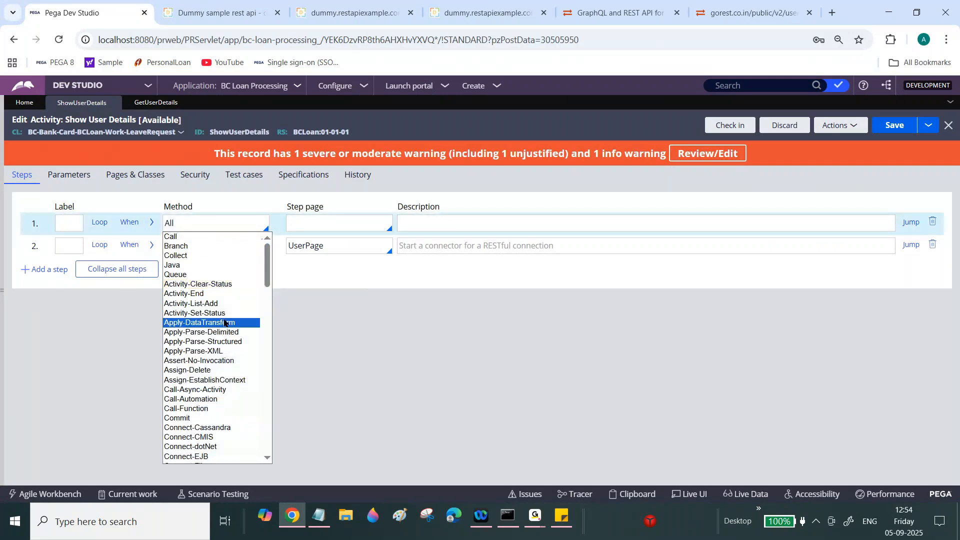
pyautogui.click(152, 221)
pyautogui.click(158, 294)
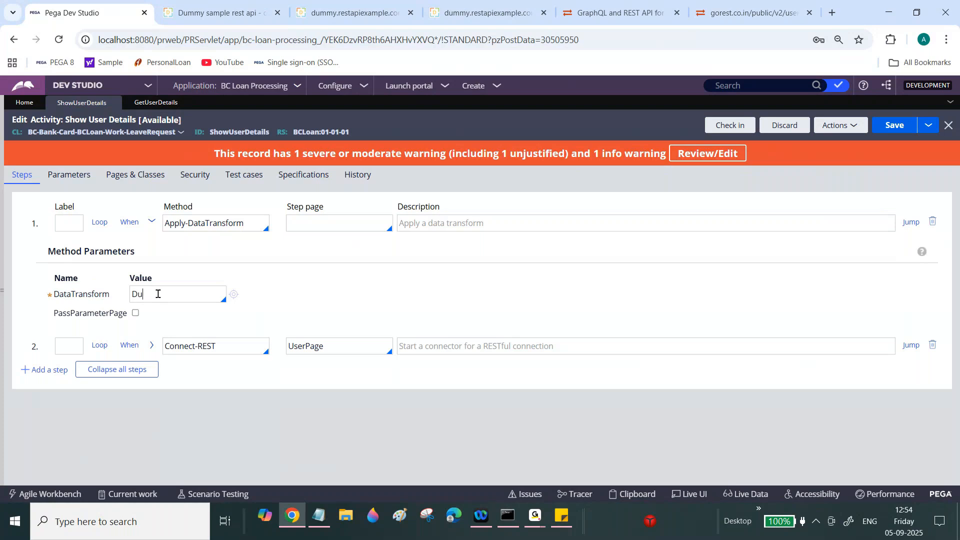
pyautogui.press('BackSpace')
pyautogui.press('BackSpace')
pyautogui.doubleClick(240, 224)
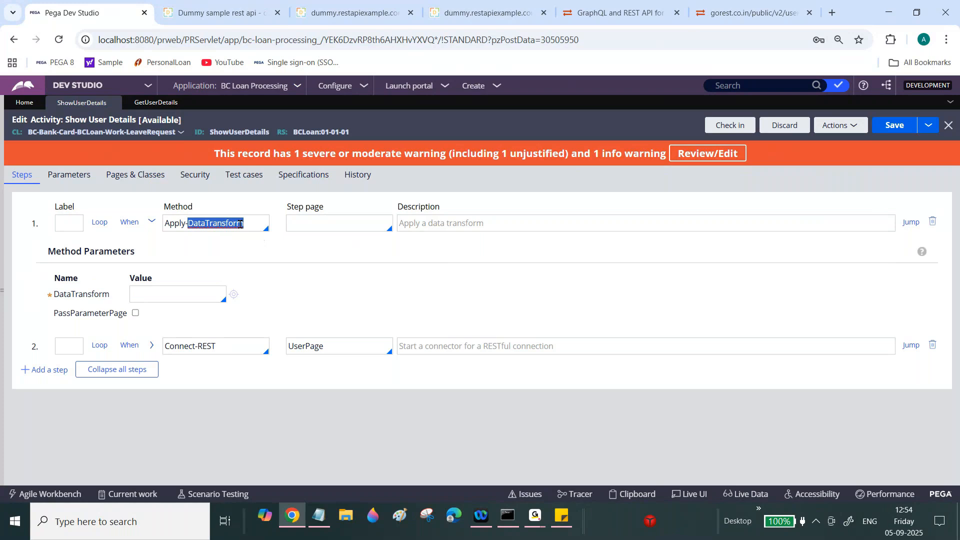
pyautogui.press('BackSpace')
pyautogui.press('BackSpace')
pyautogui.press('BackSpace')
pyautogui.press('BackSpace')
pyautogui.press('BackSpace')
pyautogui.press('BackSpace')
pyautogui.write('Pro')
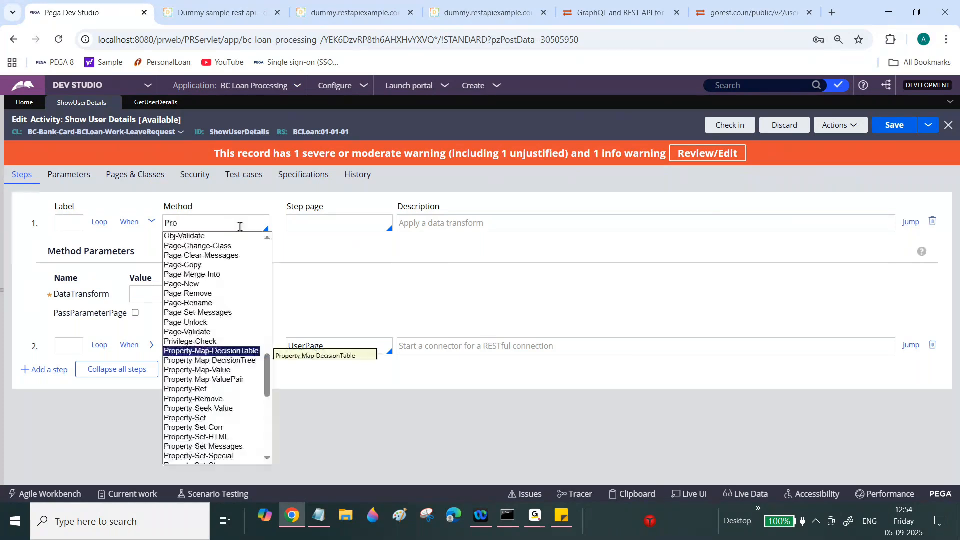
pyautogui.click(205, 416)
# - Copy UserPage from step 2 into step 1's Step page
pyautogui.doubleClick(316, 347)
pyautogui.hotkey('ctrl', 'c')
pyautogui.click(318, 218)
pyautogui.hotkey('ctrl', 'v')
# - Set property UserPage.request.query_GET to "" and save the activity
pyautogui.click(134, 295)
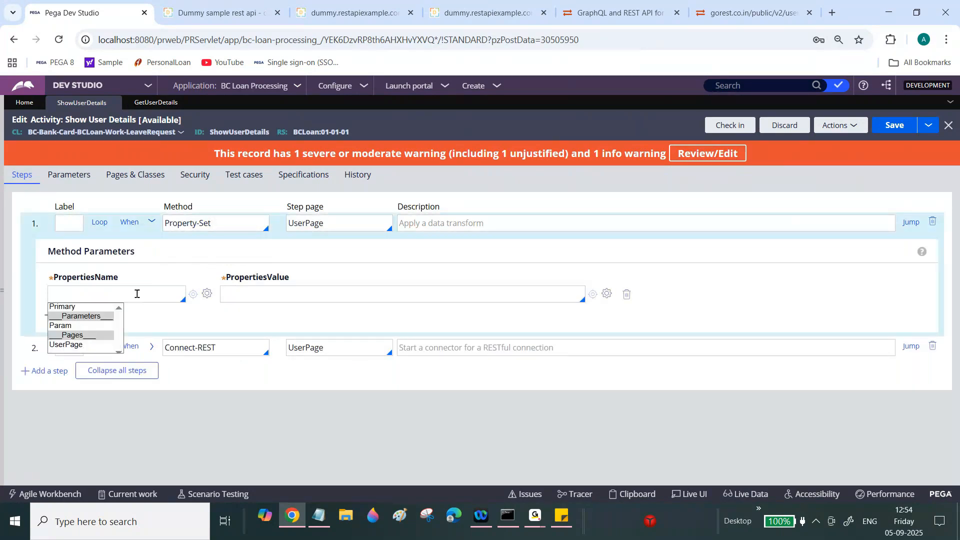
pyautogui.click(76, 342)
pyautogui.write('.')
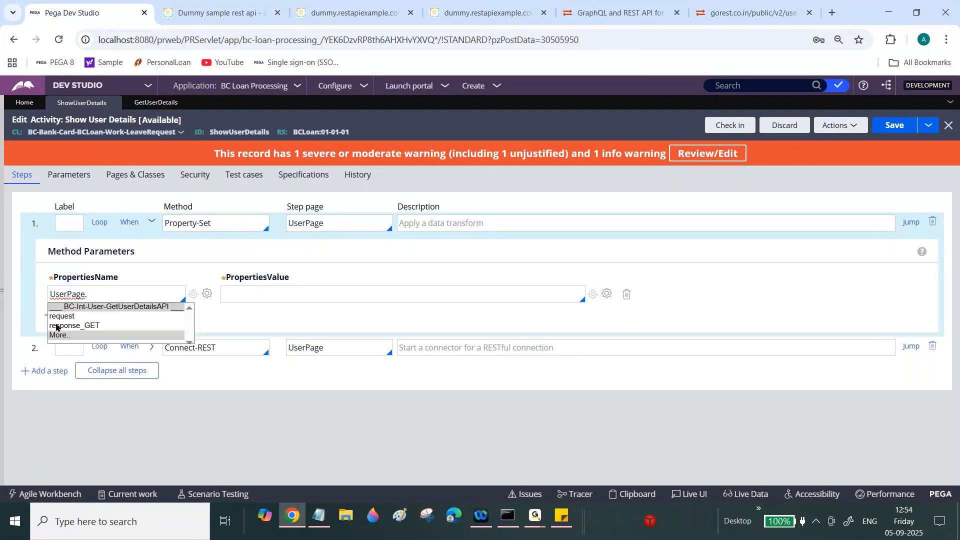
pyautogui.click(69, 323)
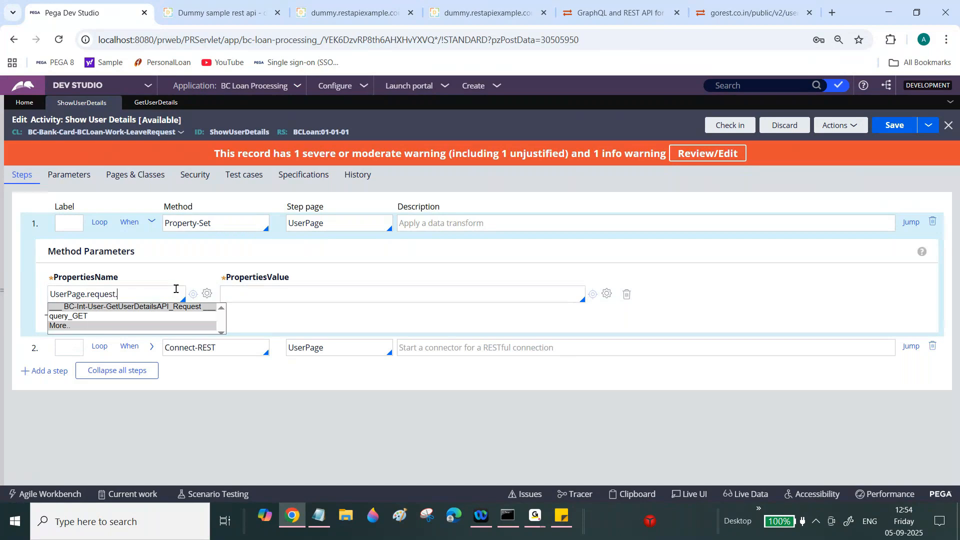
pyautogui.click(86, 316)
pyautogui.press('BackSpace')
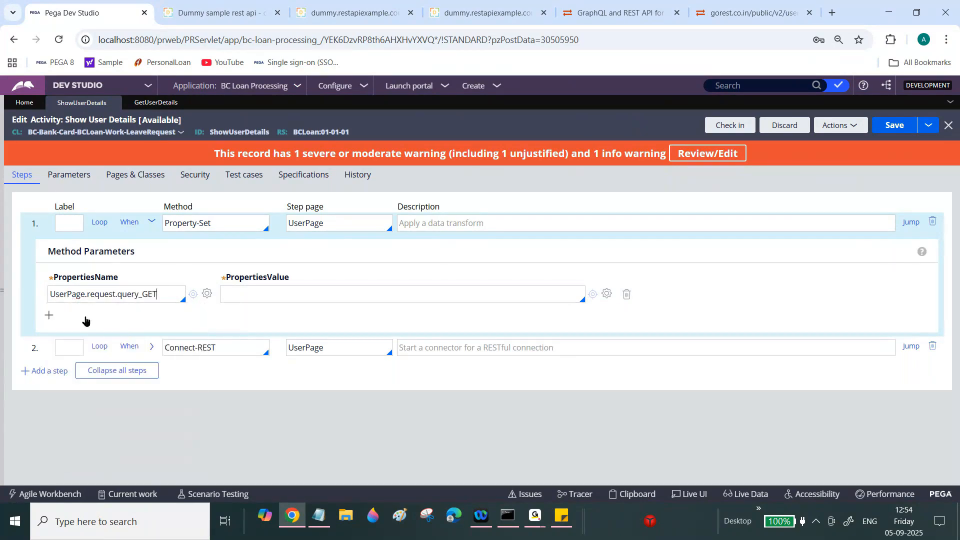
pyautogui.click(241, 293)
pyautogui.write('""')
pyautogui.click(893, 135)
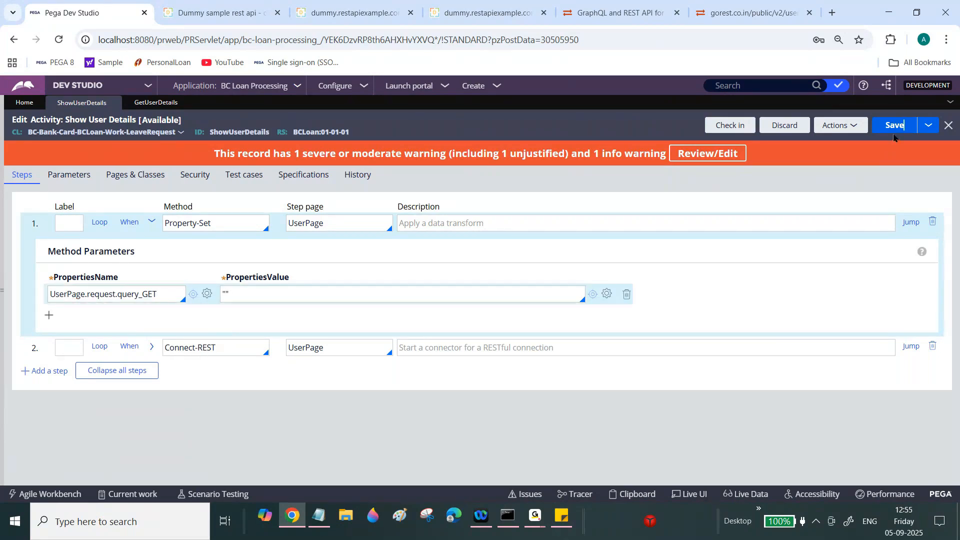
pyautogui.click(893, 130)
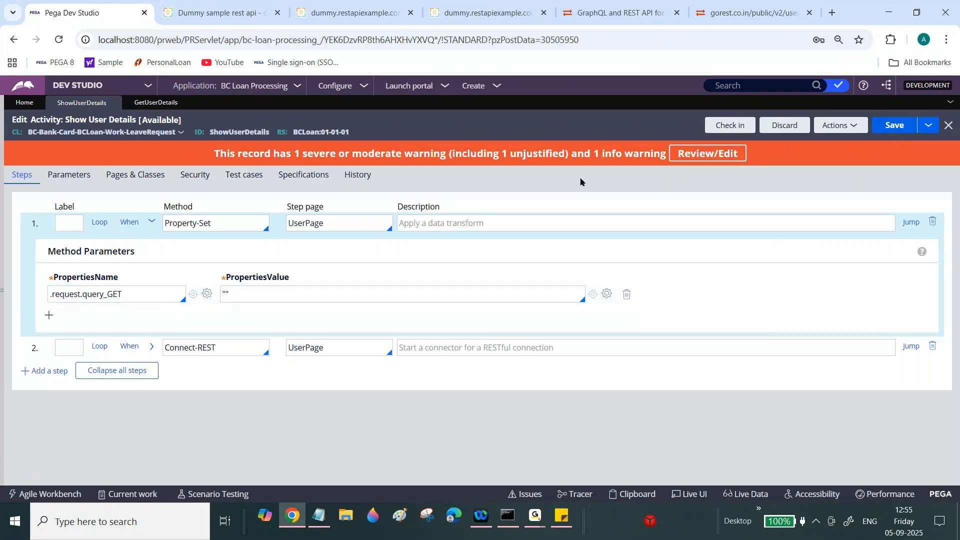
pyautogui.click(898, 127)
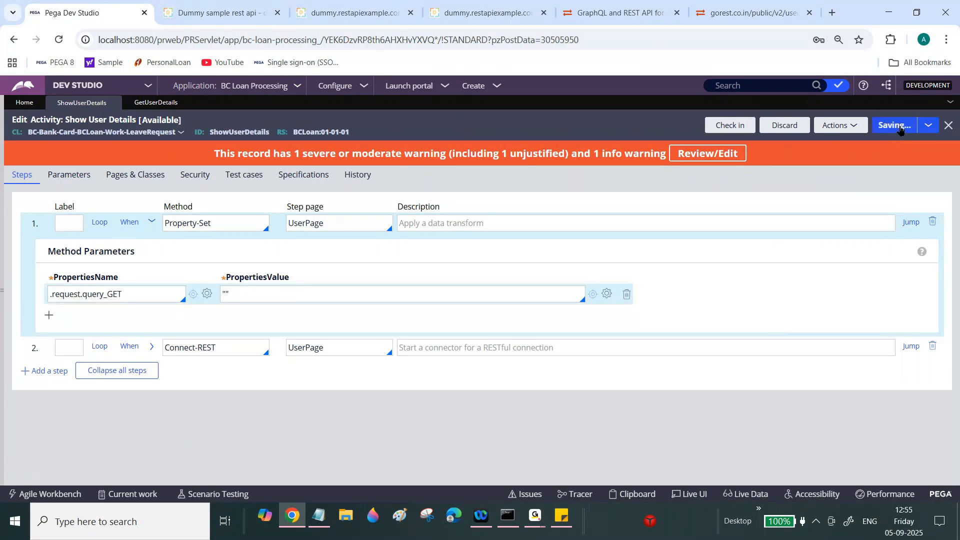
# - Run Show User Details, close the success page, and open the run's clipboard full screen
pyautogui.click(849, 129)
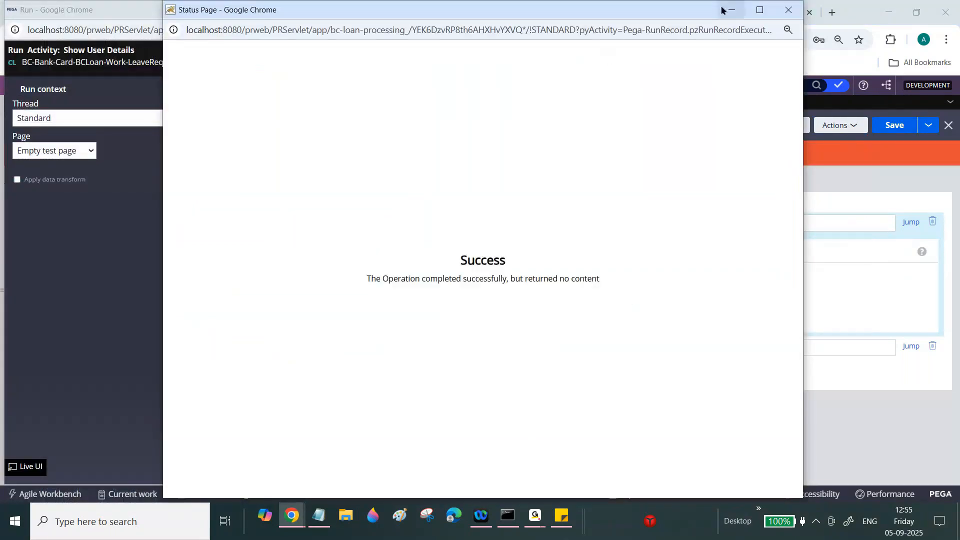
pyautogui.click(788, 9)
pyautogui.moveTo(425, 11); pyautogui.dragTo(501, 59)
pyautogui.click(546, 102)
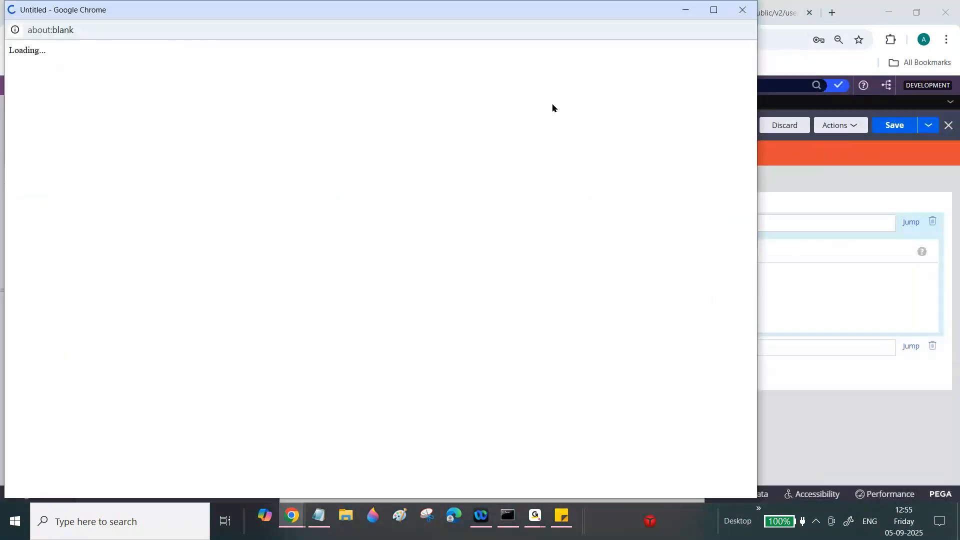
pyautogui.click(714, 10)
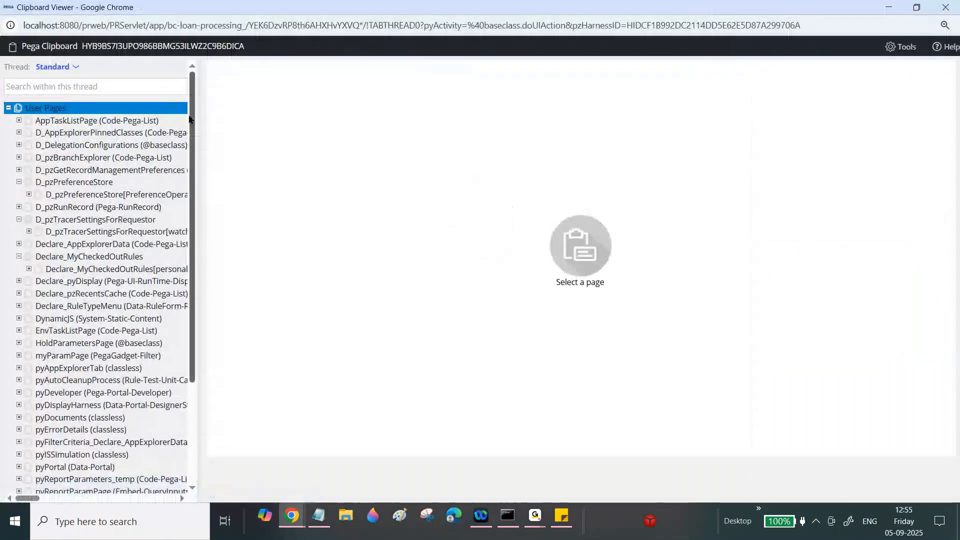
# - Locate UserPage in the clipboard and expand it to show request and response_GET
pyautogui.scroll(-3, 160, 405)
pyautogui.click(160, 405)
pyautogui.click(53, 365)
pyautogui.click(52, 426)
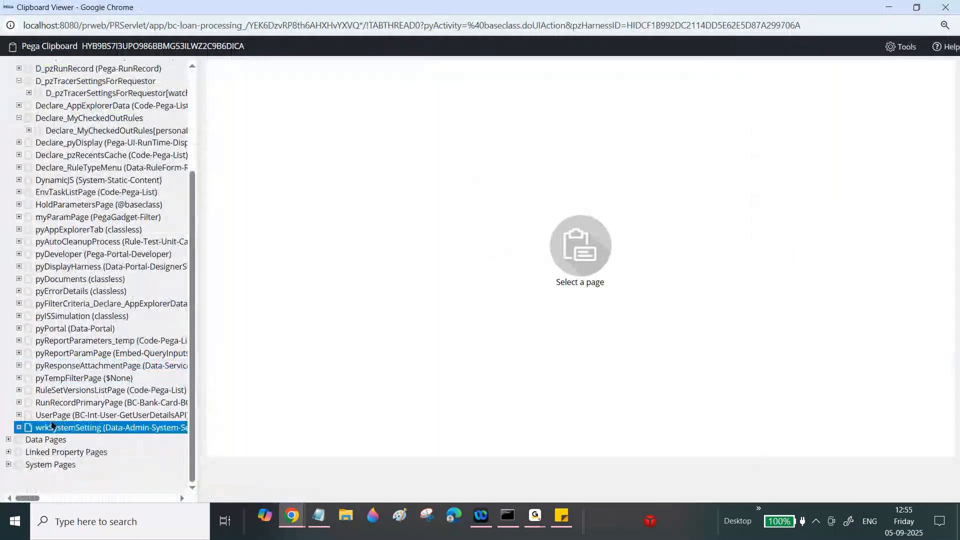
pyautogui.click(52, 415)
pyautogui.click(19, 415)
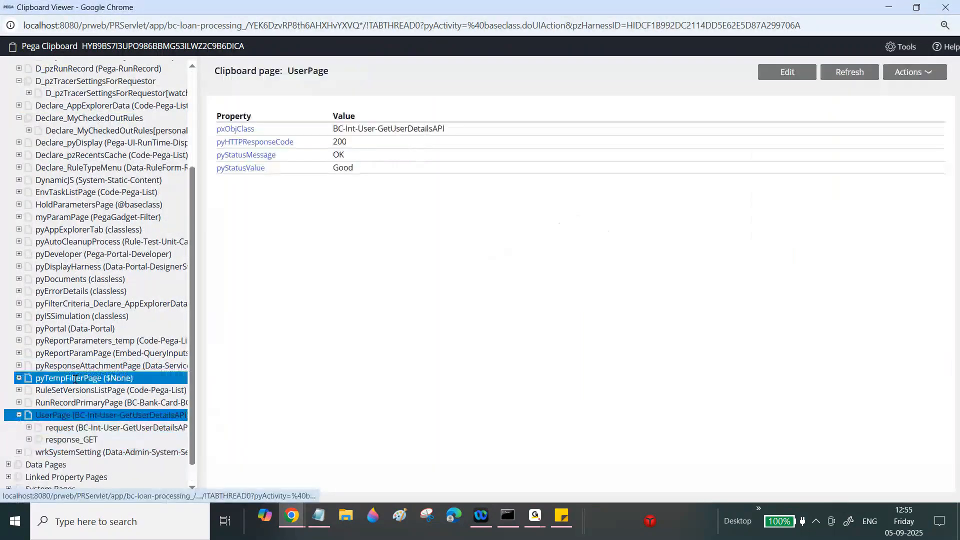
pyautogui.scroll(-1, 195, 360)
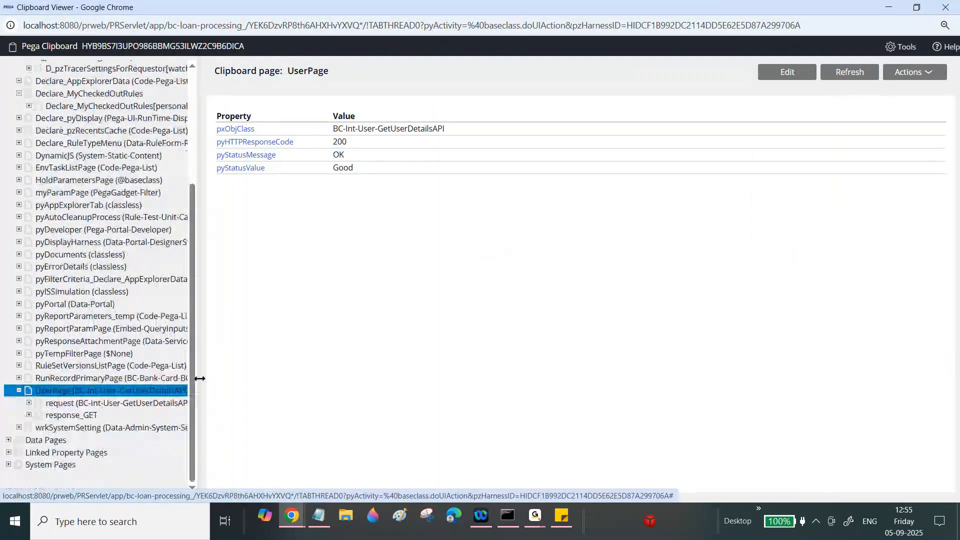
pyautogui.moveTo(200, 375); pyautogui.dragTo(448, 375)
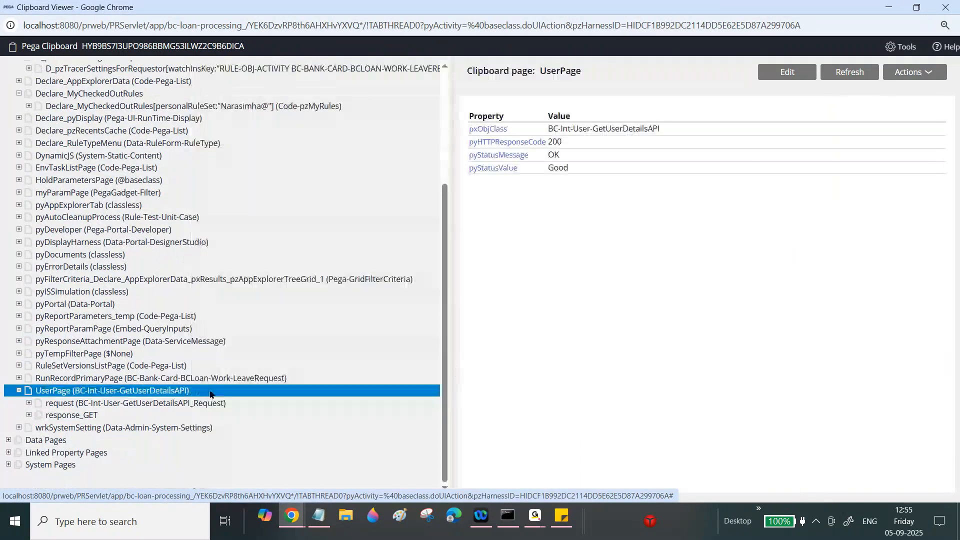
# - Expand response_GET and inspect the first three user records
pyautogui.click(49, 415)
pyautogui.click(29, 415)
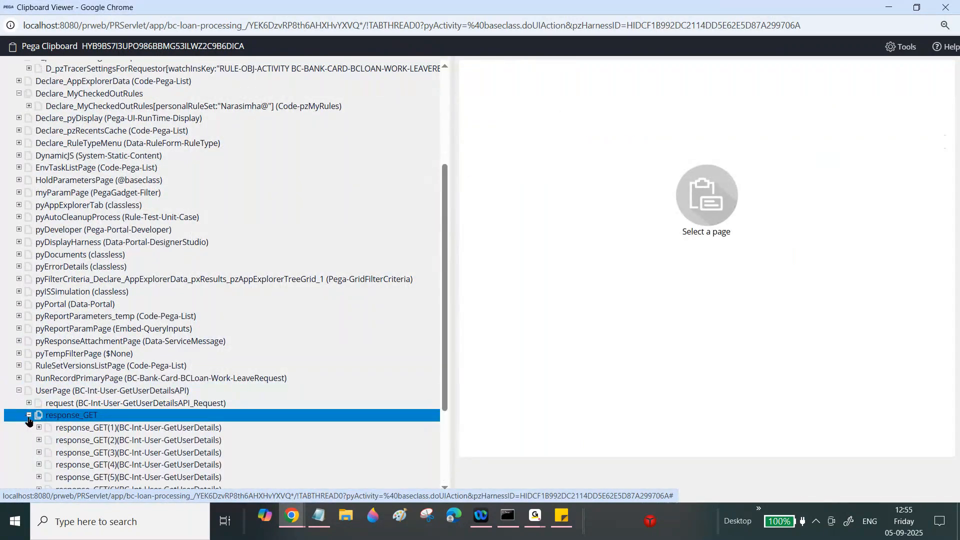
pyautogui.click(73, 428)
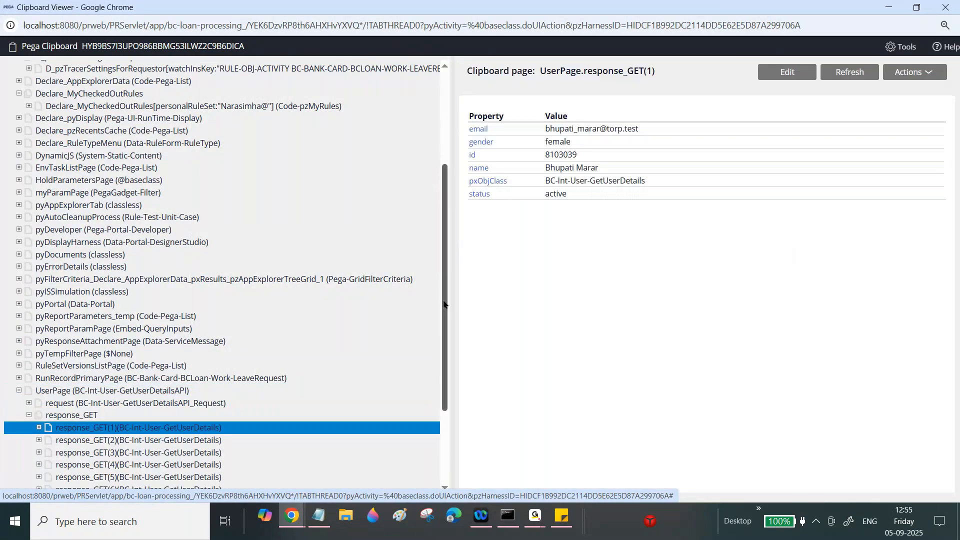
pyautogui.scroll(-3, 125, 300)
pyautogui.click(103, 317)
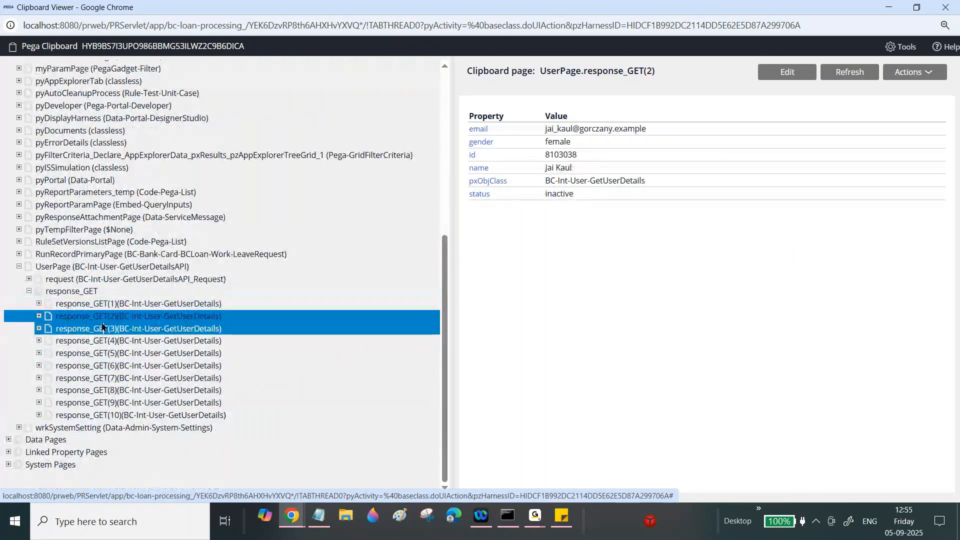
pyautogui.click(103, 328)
pyautogui.moveTo(546, 72); pyautogui.dragTo(745, 54)
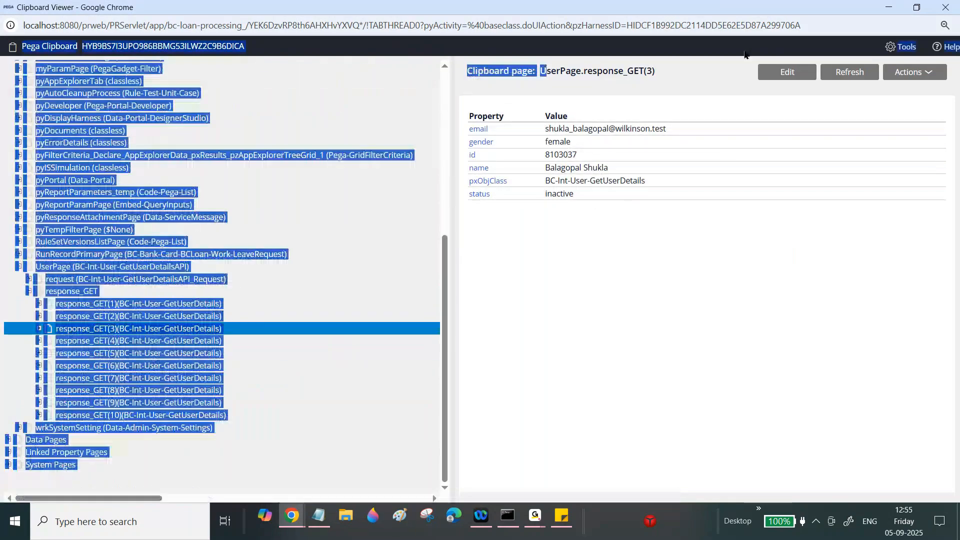
pyautogui.moveTo(677, 81); pyautogui.dragTo(593, 72)
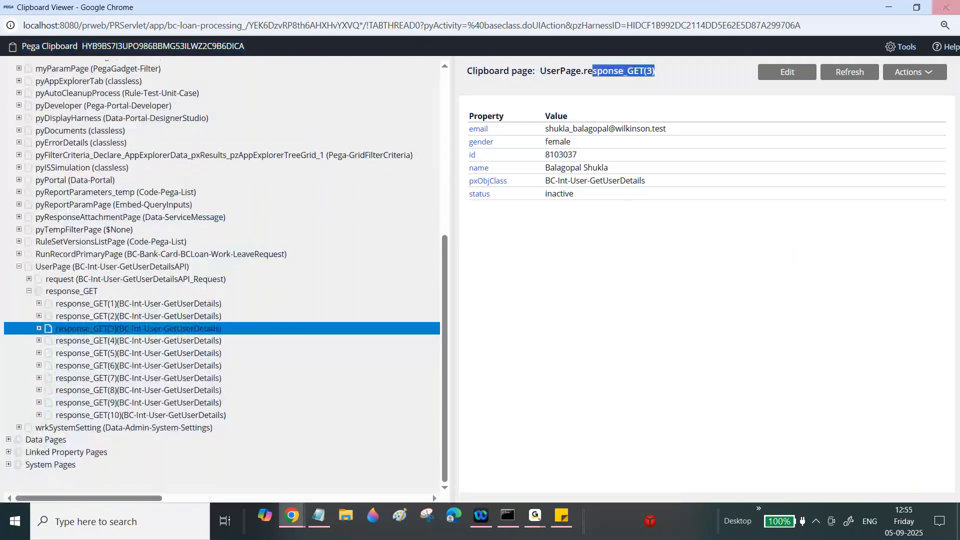
# - Close the clipboard and Run window, then open the Data types explorer
pyautogui.click(947, 8)
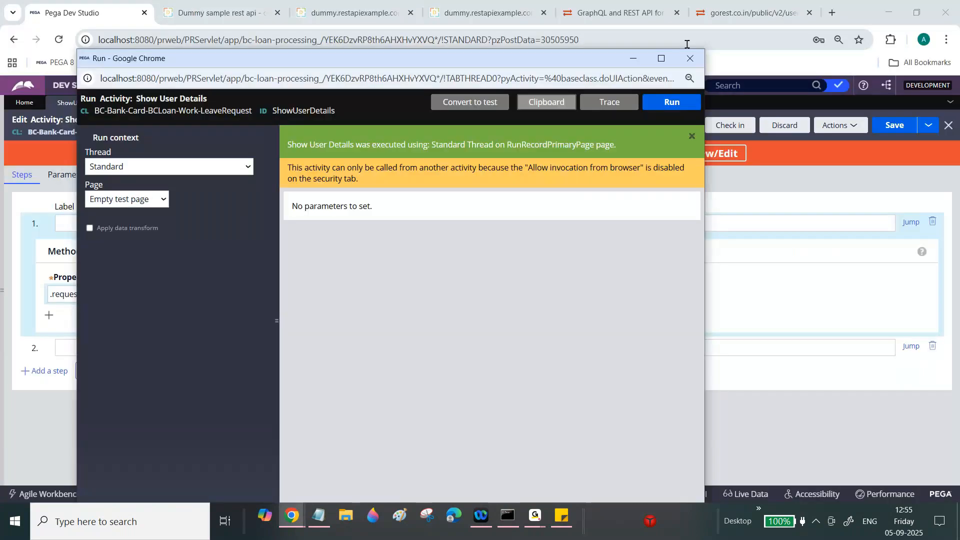
pyautogui.click(689, 58)
pyautogui.click(153, 222)
pyautogui.click(2, 267)
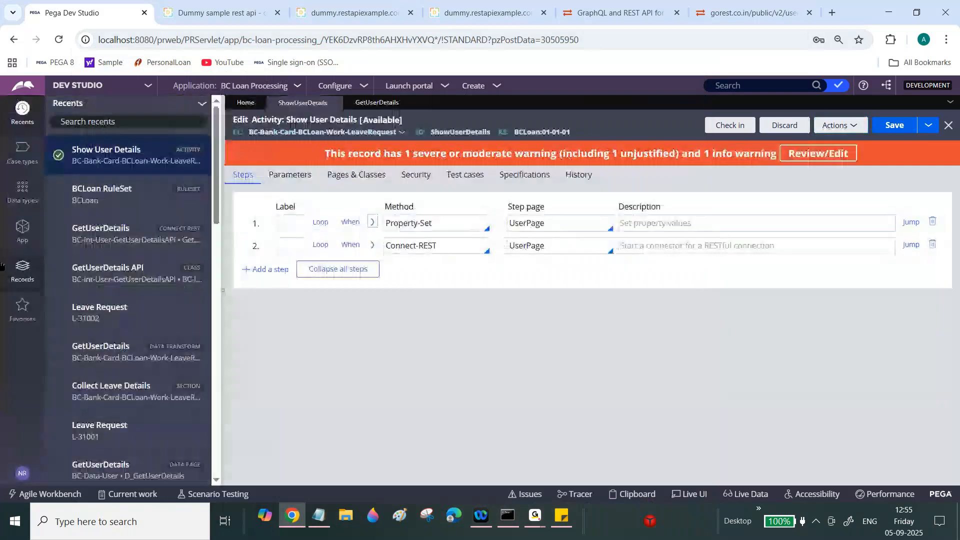
pyautogui.click(21, 230)
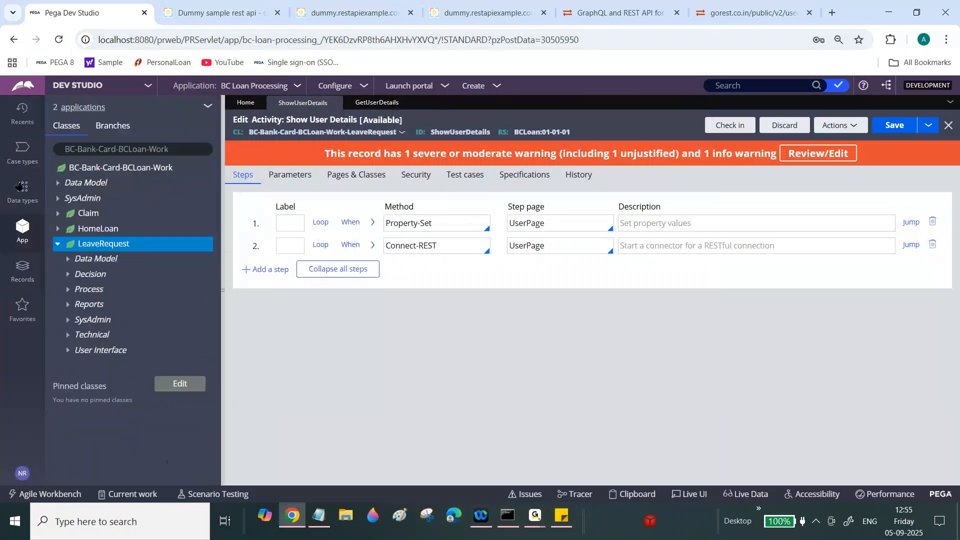
pyautogui.click(19, 186)
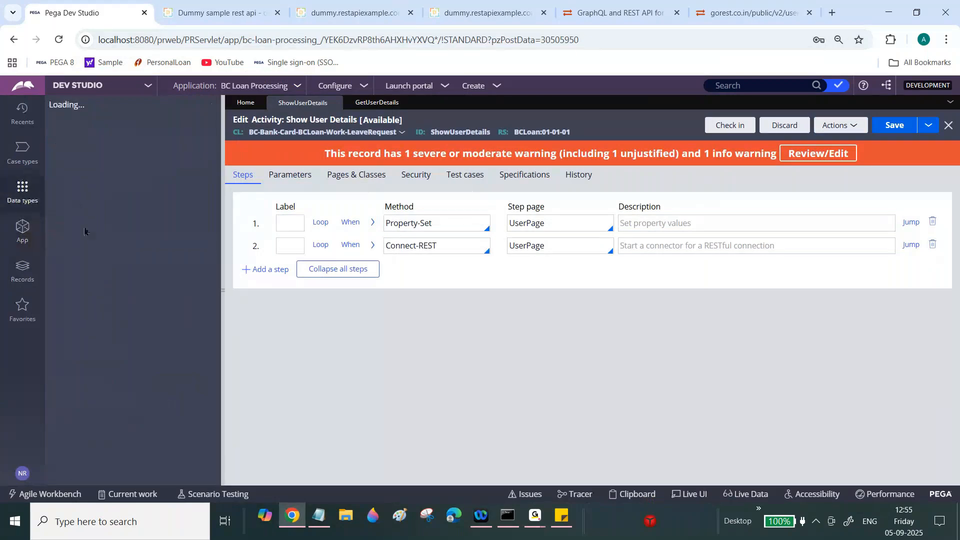
pyautogui.click(91, 210)
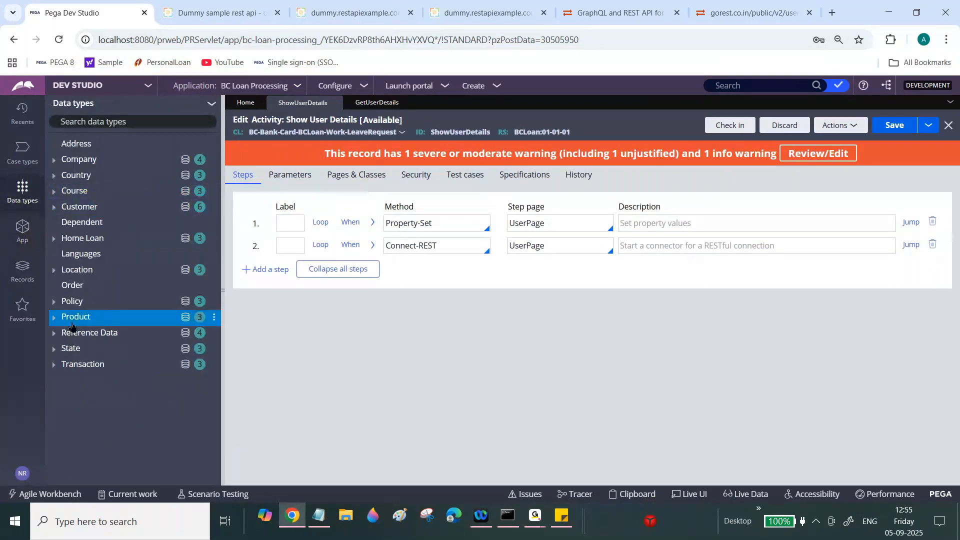
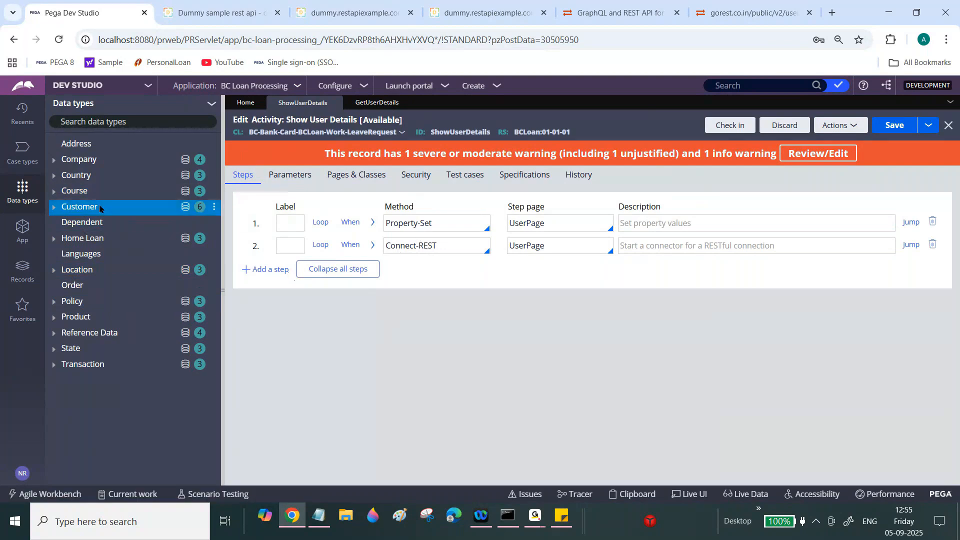
# - Create a new property labelled 'User List' on the LeaveRequest class
pyautogui.click(22, 229)
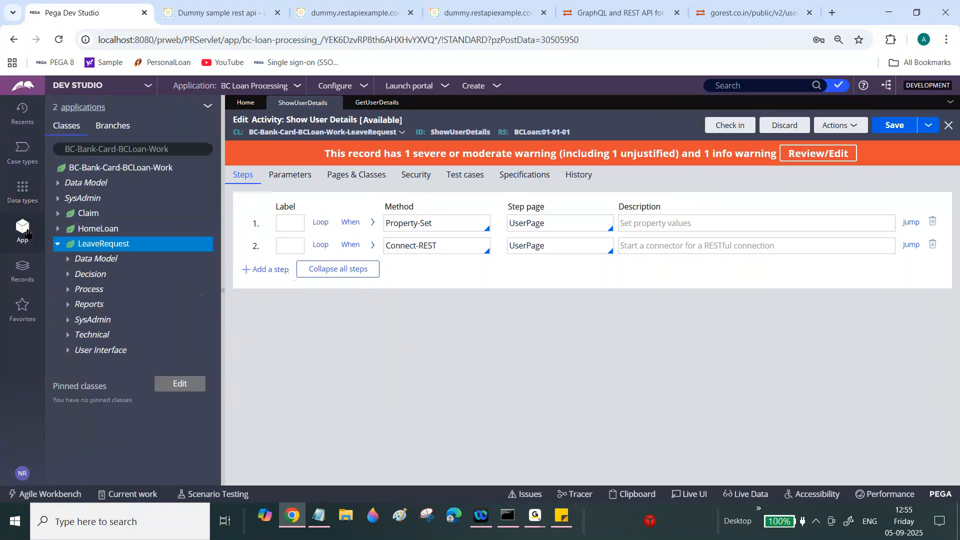
pyautogui.rightClick(98, 249)
pyautogui.moveTo(115, 260)
pyautogui.moveTo(224, 283)
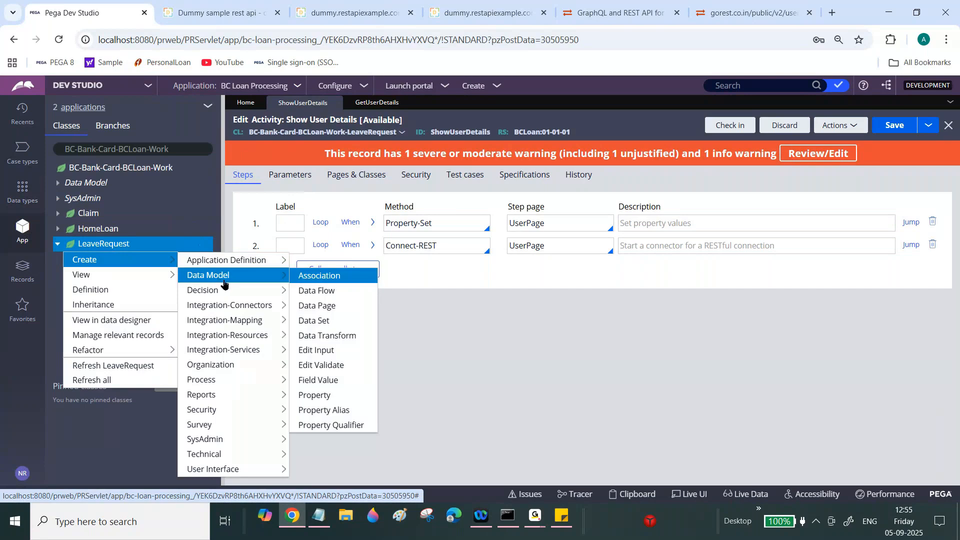
pyautogui.click(314, 395)
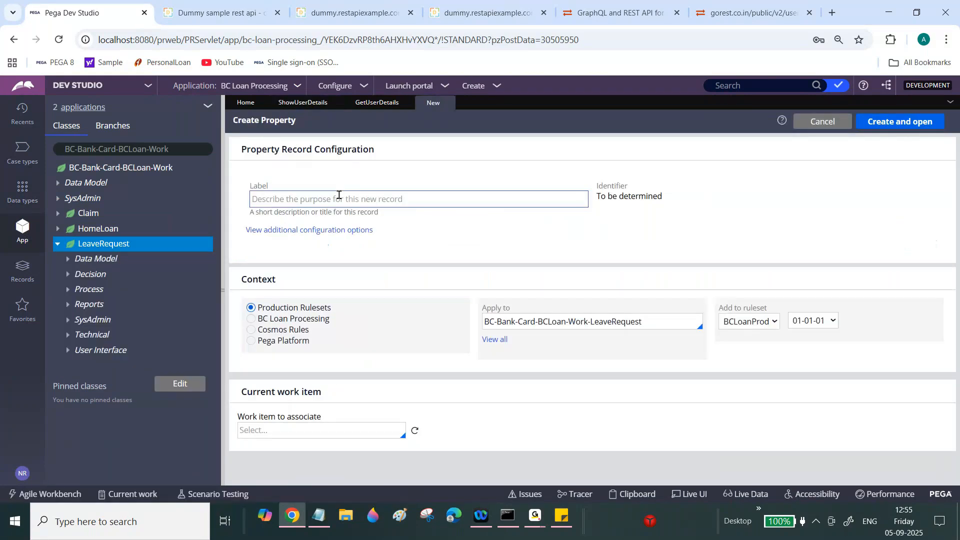
pyautogui.click(336, 198)
pyautogui.write('User')
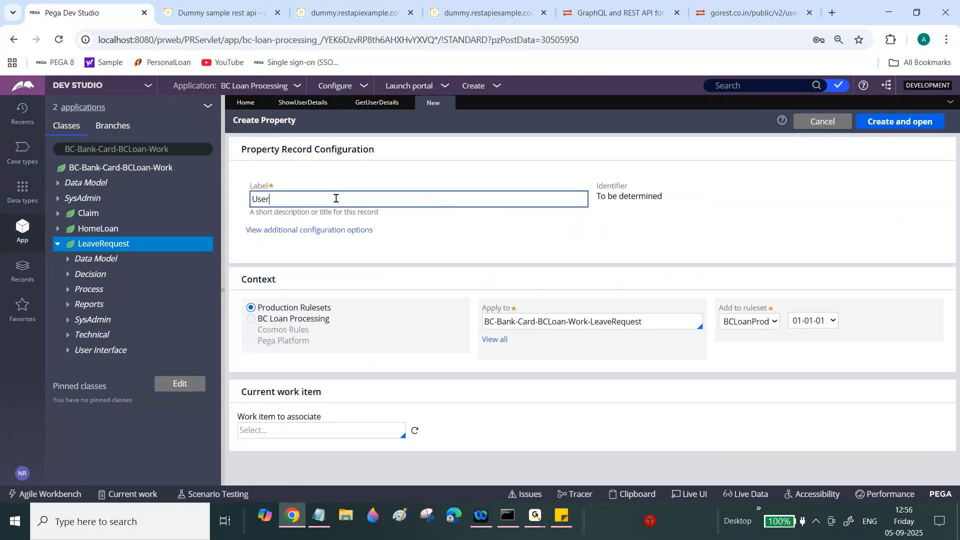
pyautogui.write(' List')
pyautogui.press('Return')
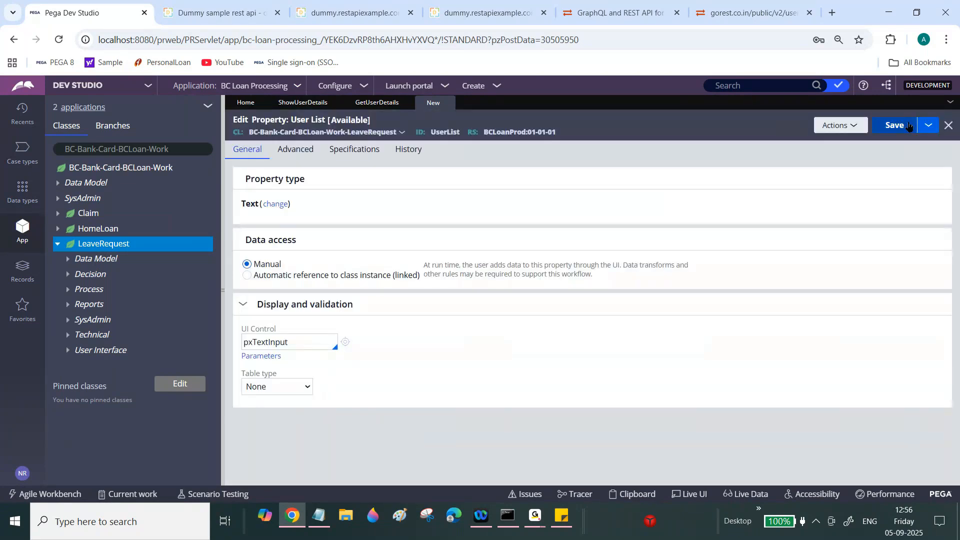
# - Make UserList a Page List property with page class BC-Data-User
pyautogui.click(275, 203)
pyautogui.click(352, 282)
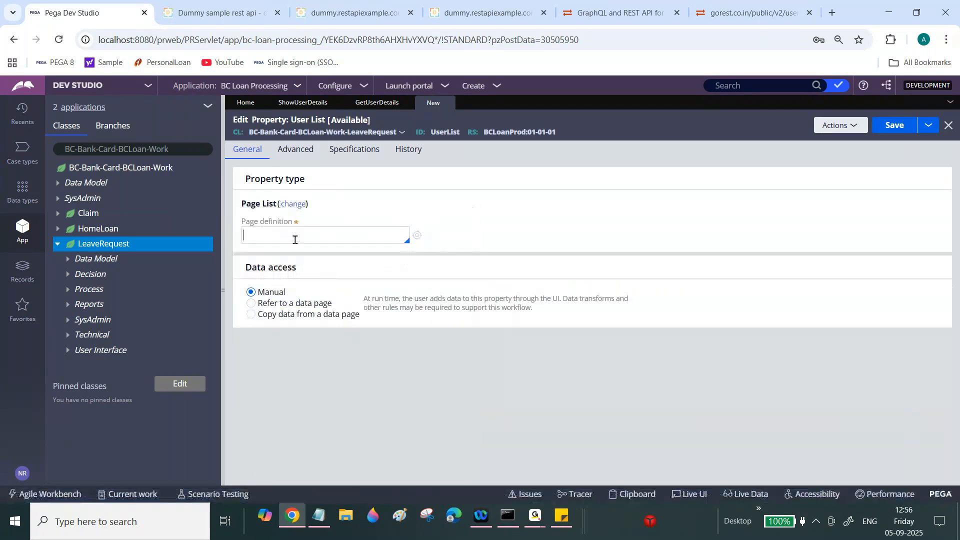
pyautogui.write('BC-Data')
pyautogui.write('-L')
pyautogui.write('user')
pyautogui.press('BackSpace')
pyautogui.press('BackSpace')
pyautogui.write('User')
pyautogui.click(297, 238)
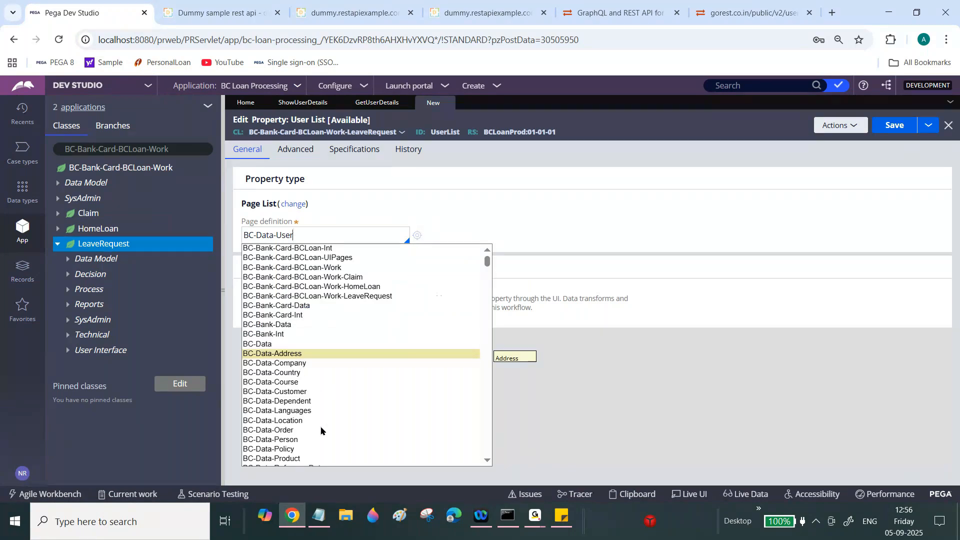
pyautogui.scroll(-1, 487, 459)
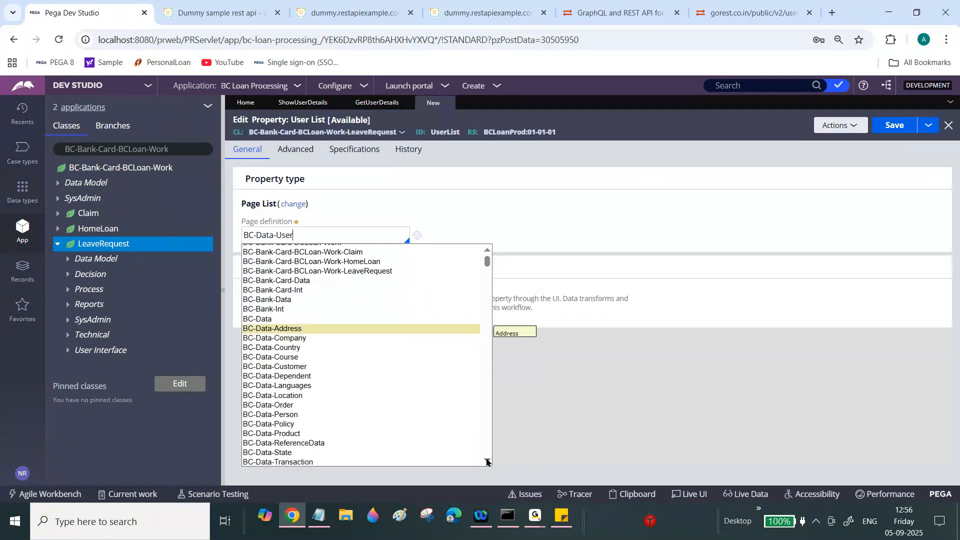
pyautogui.click(488, 461)
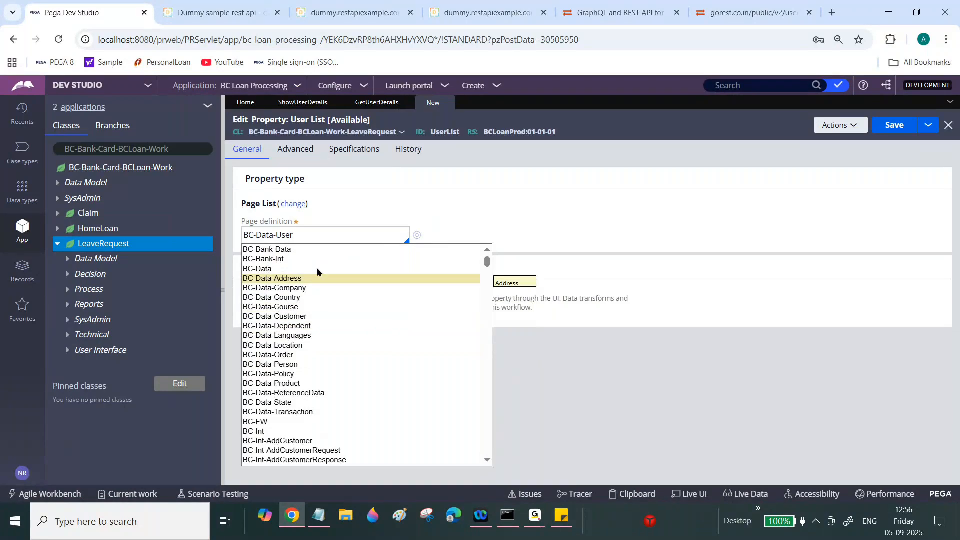
# - Check the BC-Data-User class, save the UserList property and return to ShowUserDetails
pyautogui.click(416, 237)
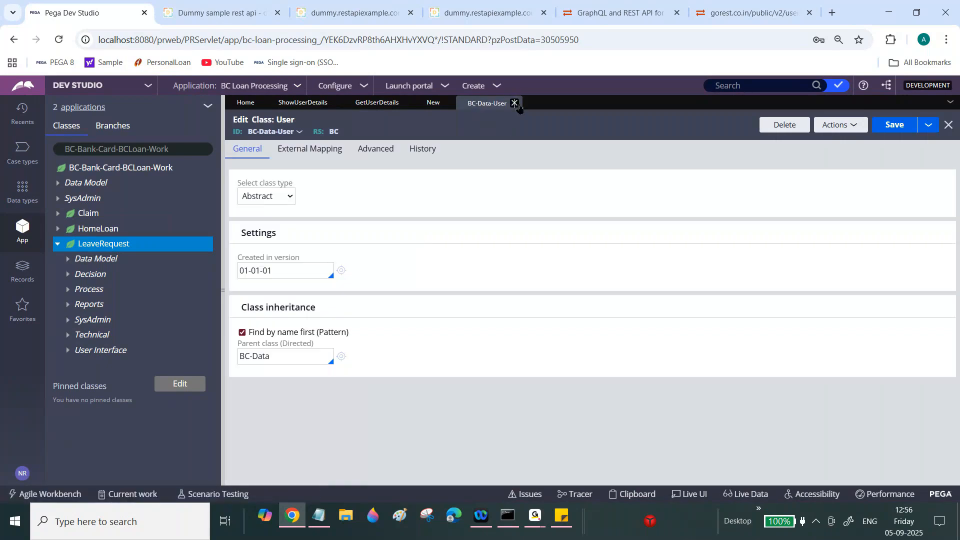
pyautogui.click(519, 106)
pyautogui.click(885, 128)
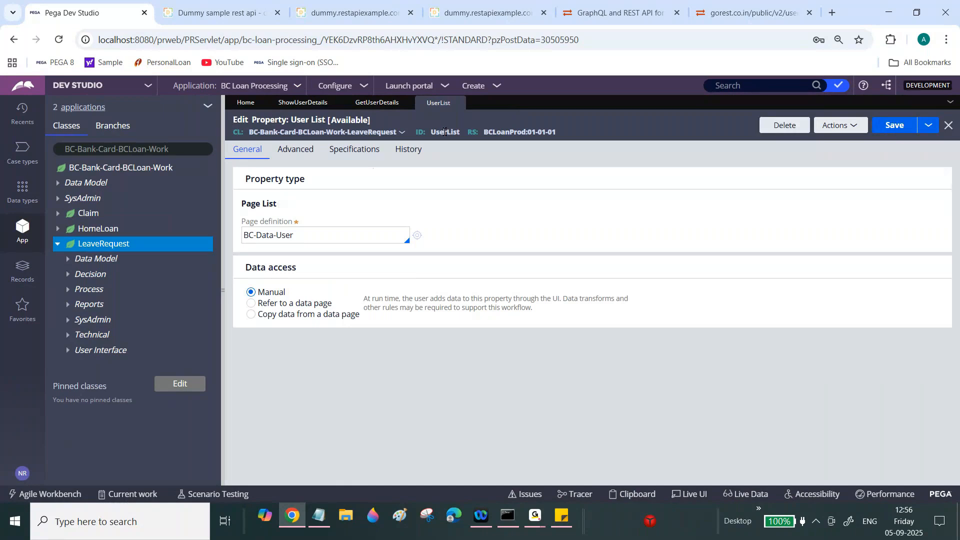
pyautogui.click(374, 103)
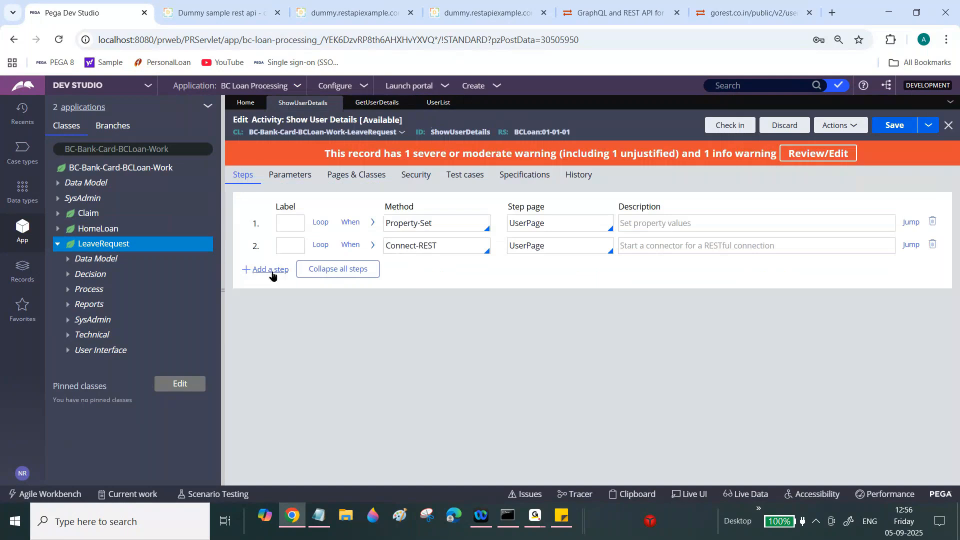
# - Add a third activity step that loops For each embedded page
pyautogui.click(272, 273)
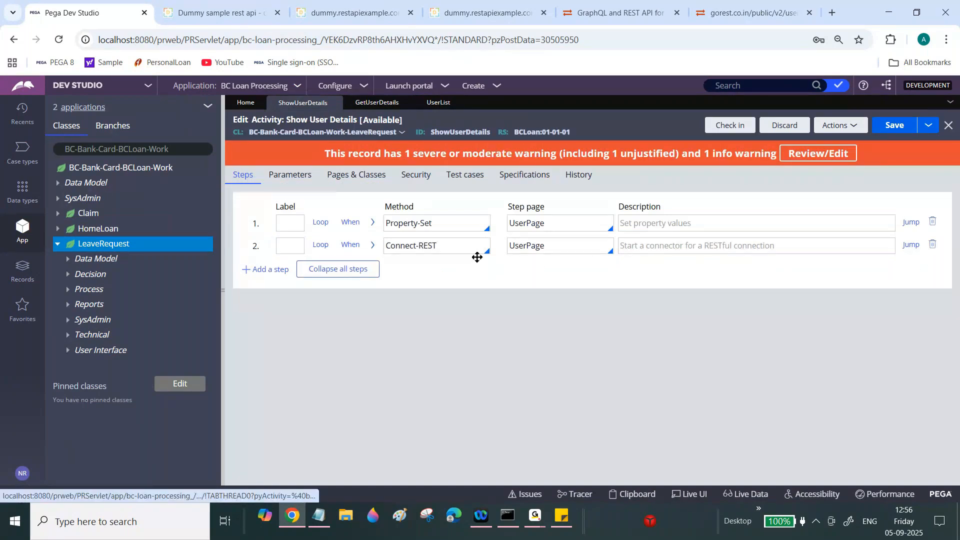
pyautogui.doubleClick(465, 244)
pyautogui.click(271, 270)
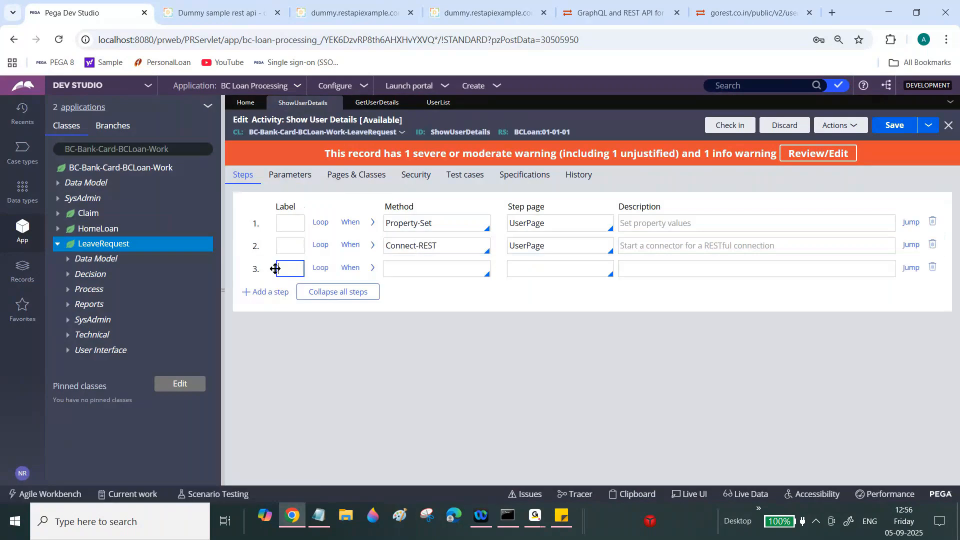
pyautogui.click(321, 268)
pyautogui.click(343, 297)
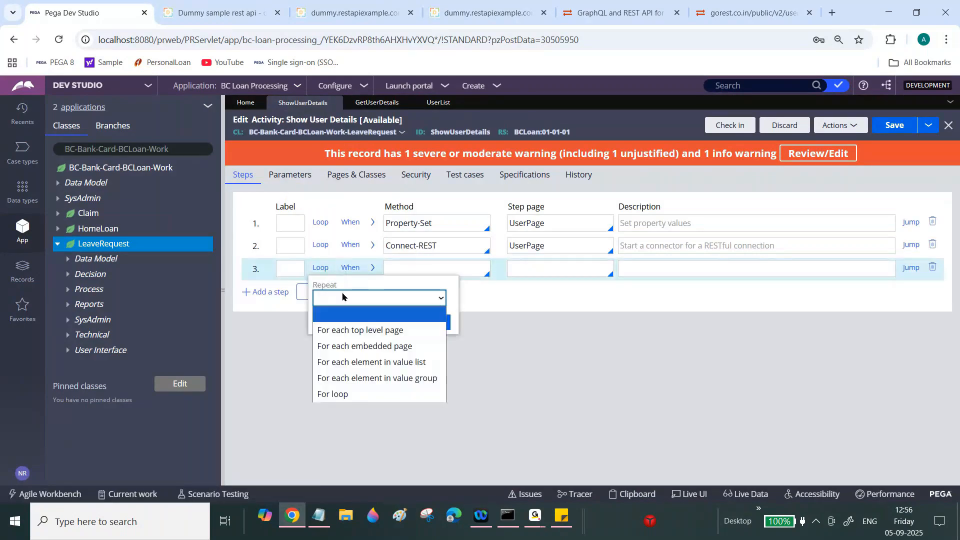
pyautogui.click(362, 346)
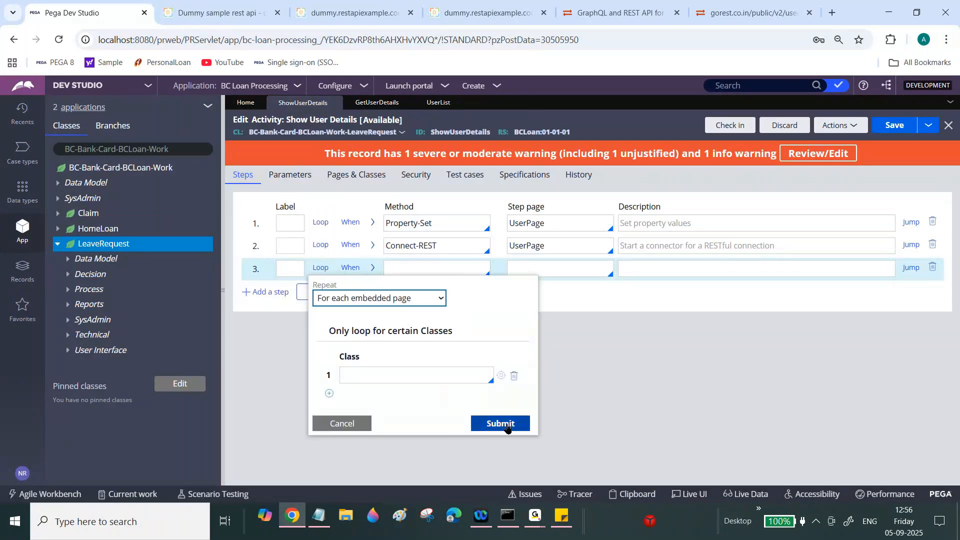
pyautogui.click(506, 426)
# - Set step 3's step page to UserPage, copied from step 2, and open the clipboard
pyautogui.click(526, 273)
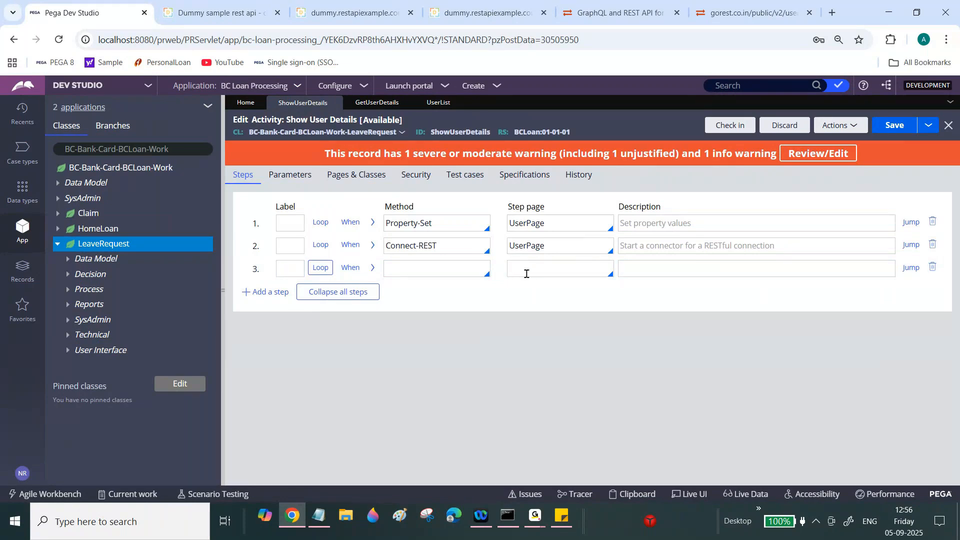
pyautogui.doubleClick(534, 248)
pyautogui.hotkey('ctrl', 'c')
pyautogui.click(530, 268)
pyautogui.hotkey('ctrl', 'v')
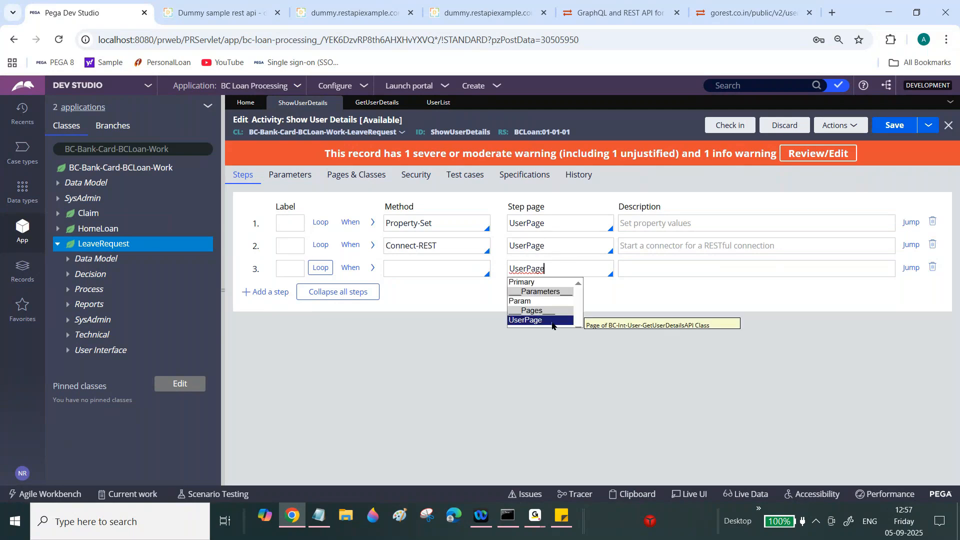
pyautogui.click(578, 324)
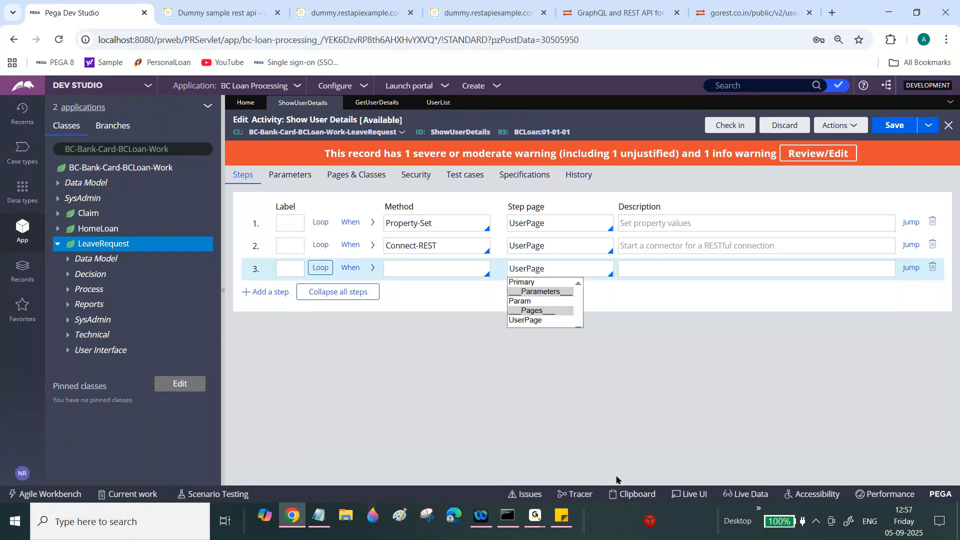
pyautogui.click(627, 495)
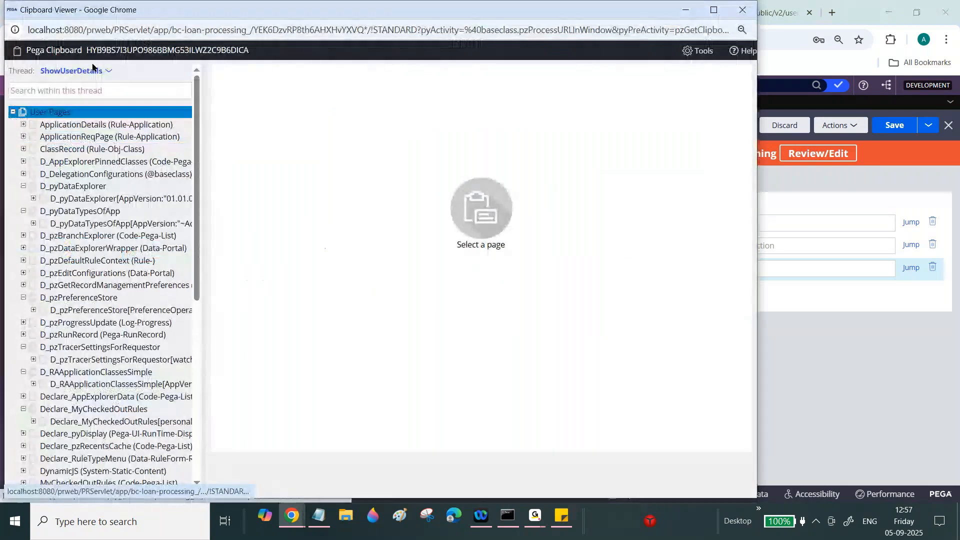
# - In the Standard clipboard thread, locate UserPage.response_GET and copy its page name
pyautogui.click(81, 73)
pyautogui.click(179, 123)
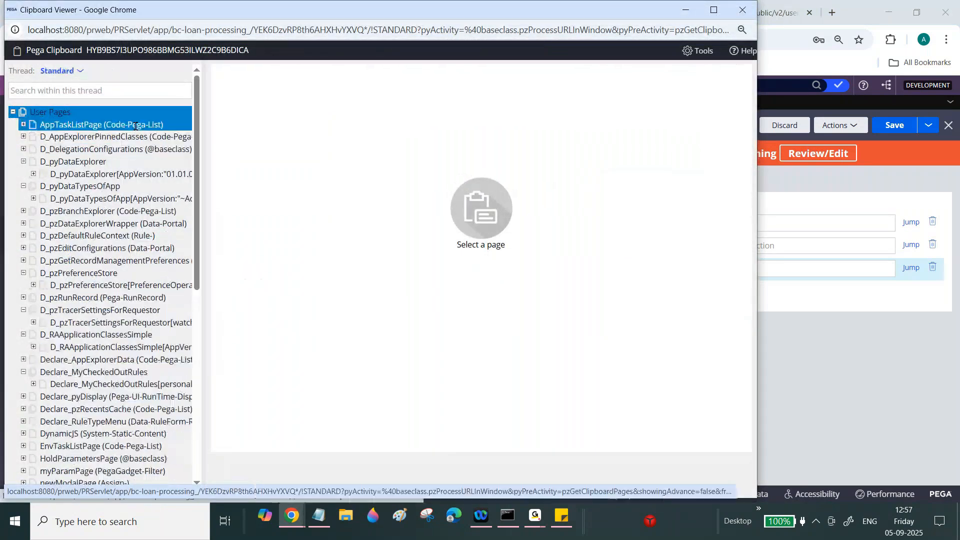
pyautogui.scroll(-10, 70, 384)
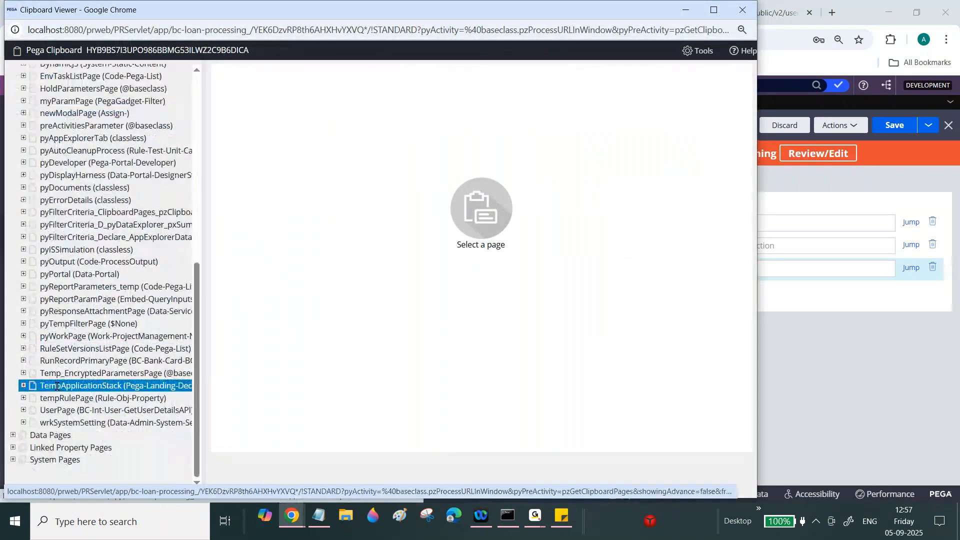
pyautogui.click(68, 339)
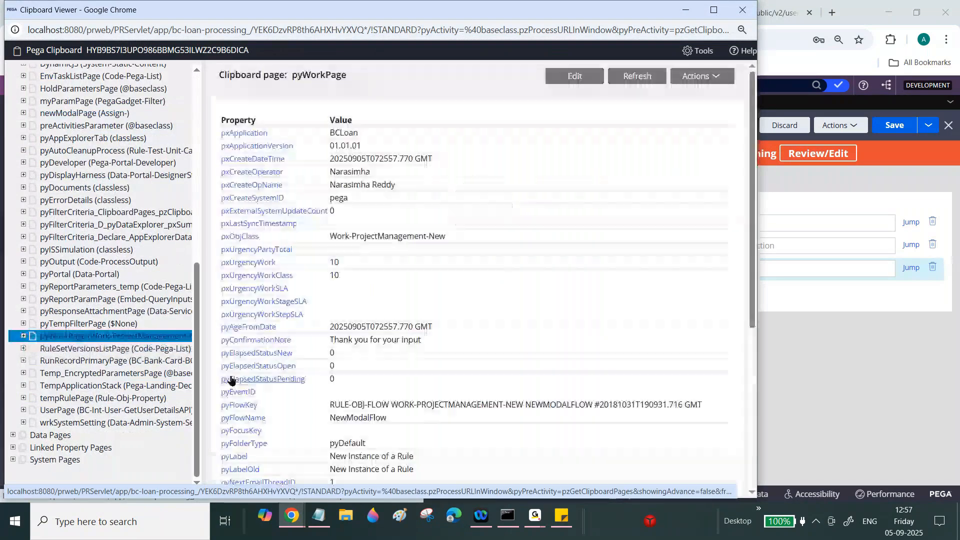
pyautogui.click(79, 409)
pyautogui.click(23, 410)
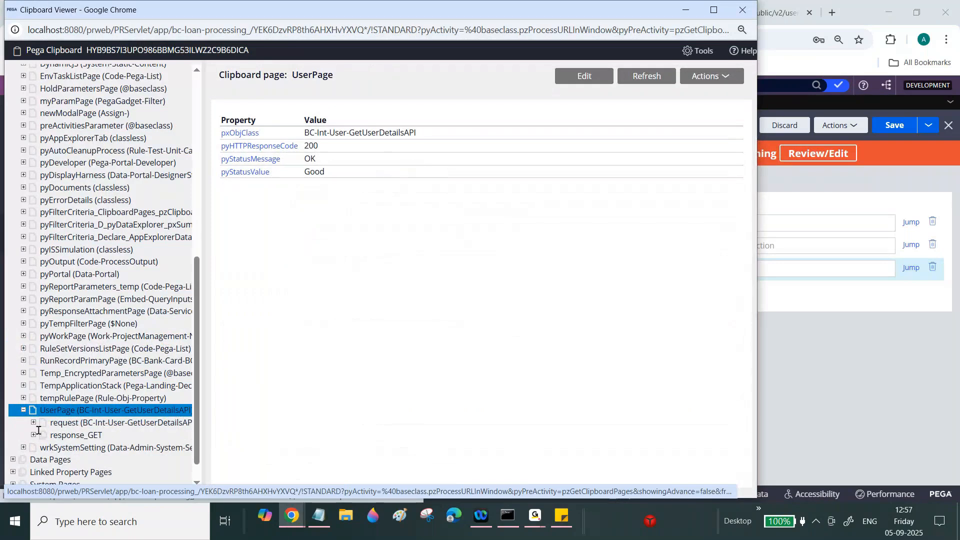
pyautogui.click(34, 435)
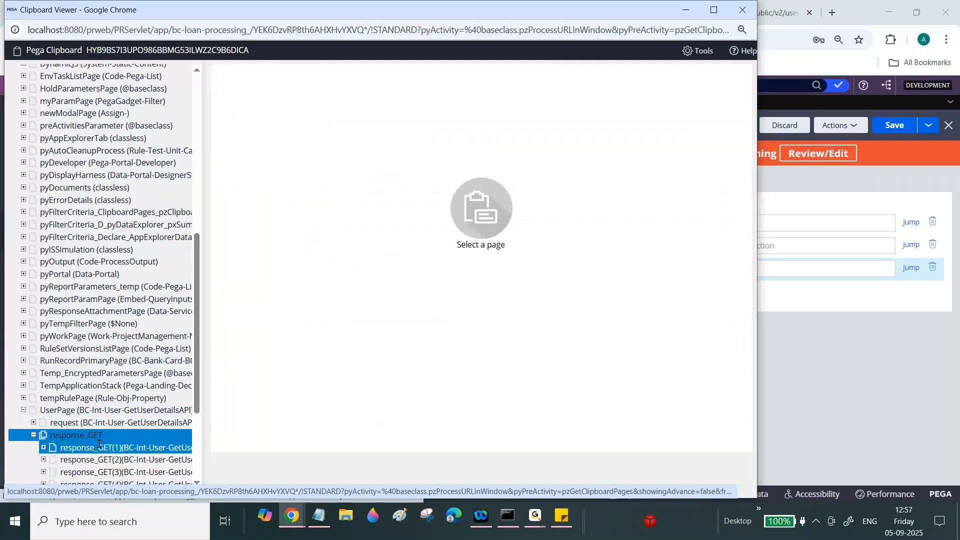
pyautogui.click(97, 448)
pyautogui.moveTo(292, 75); pyautogui.dragTo(396, 74)
pyautogui.hotkey('ctrl', 'c')
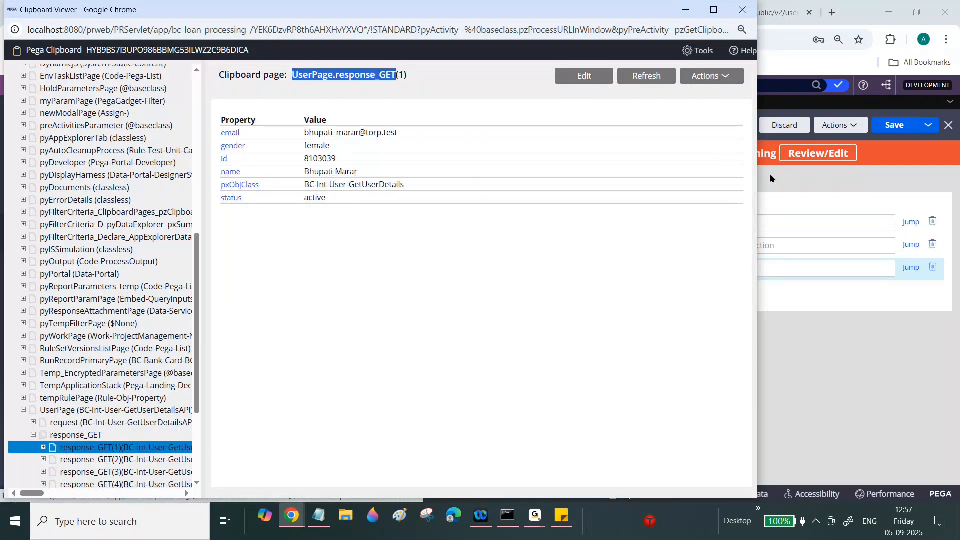
# - Add UserPage.response_GET as a new row in the activity's Pages & Classes
pyautogui.click(792, 189)
pyautogui.click(356, 175)
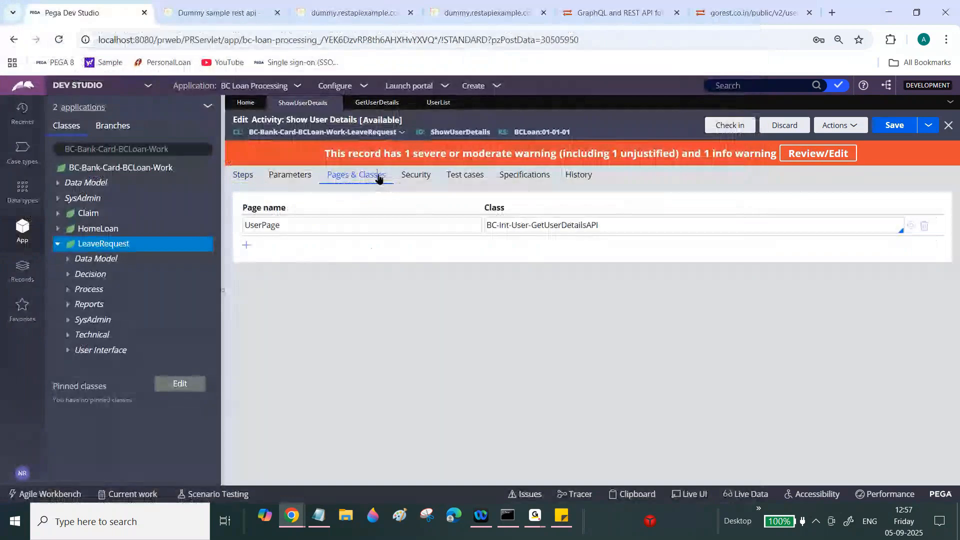
pyautogui.click(245, 245)
pyautogui.hotkey('ctrl', 'v')
# - Give that row class BC-Int-User-GetUserDetails, copied from the clipboard with the leading space removed
pyautogui.moveTo(295, 520)
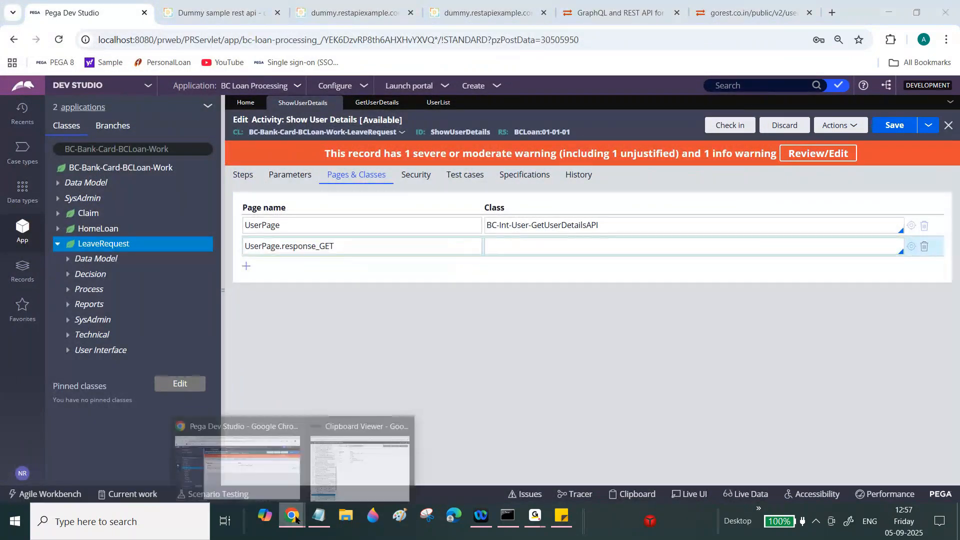
pyautogui.click(357, 465)
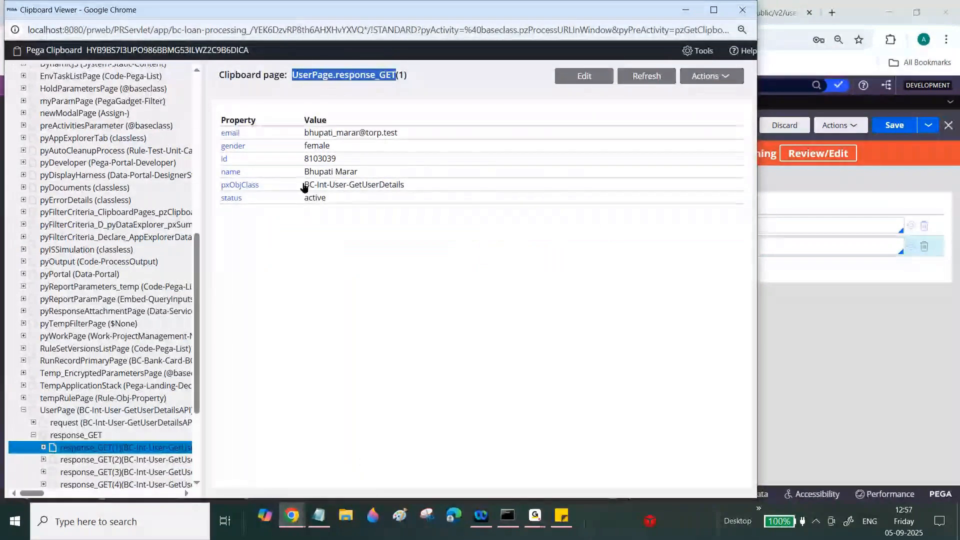
pyautogui.moveTo(302, 185); pyautogui.dragTo(418, 186)
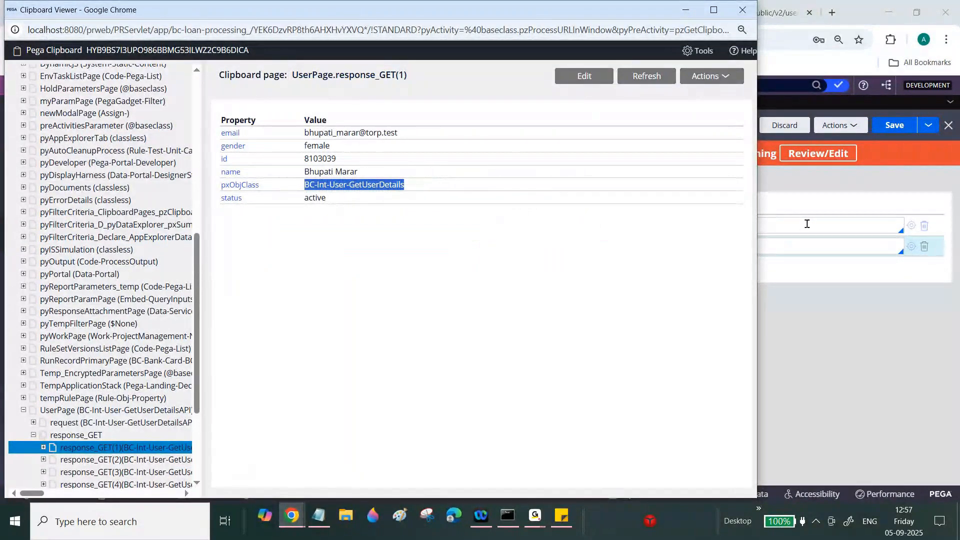
pyautogui.click(792, 242)
pyautogui.hotkey('ctrl', 'v')
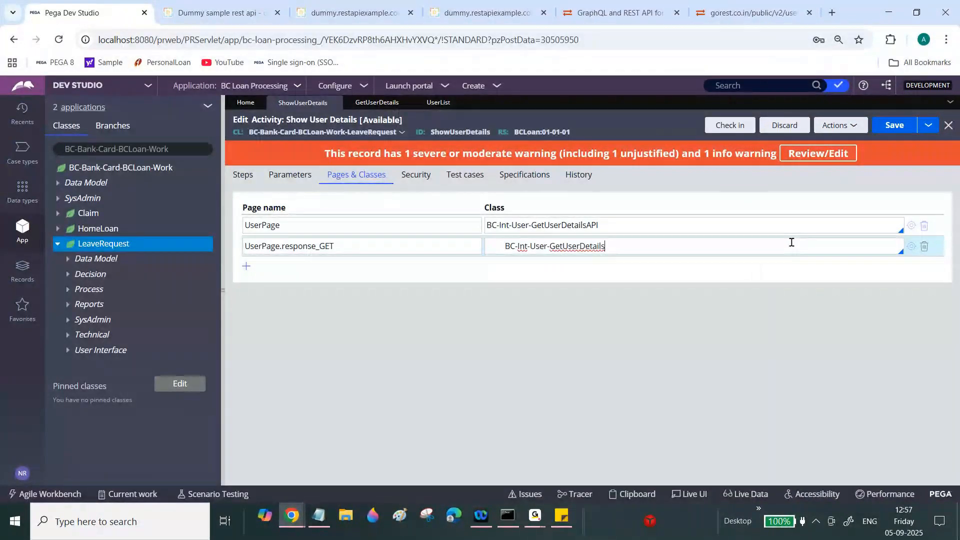
pyautogui.click(506, 248)
pyautogui.press('BackSpace')
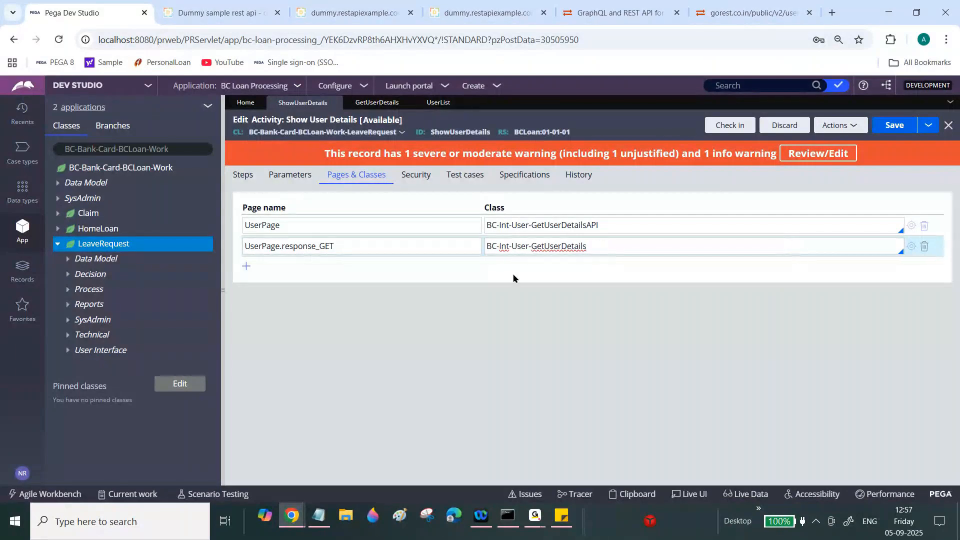
pyautogui.click(326, 251)
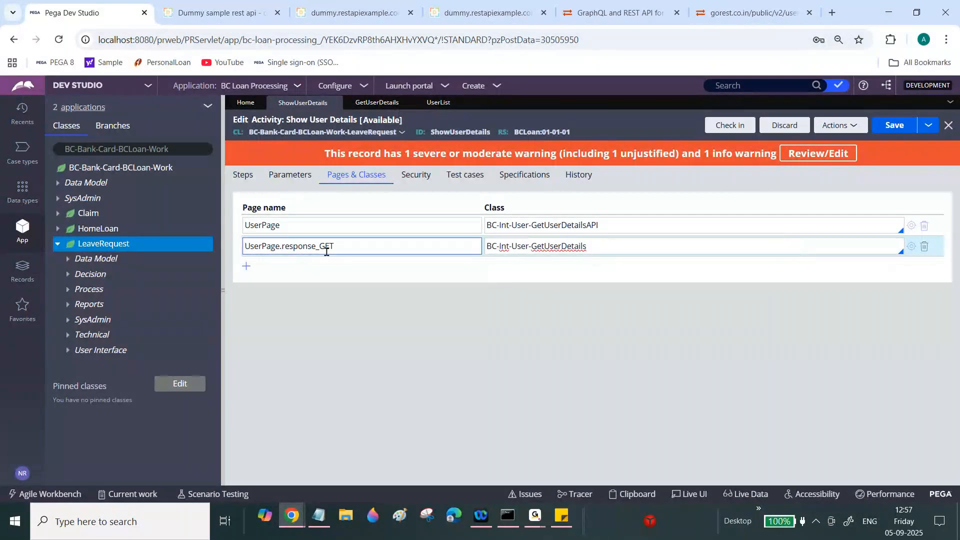
pyautogui.click(243, 176)
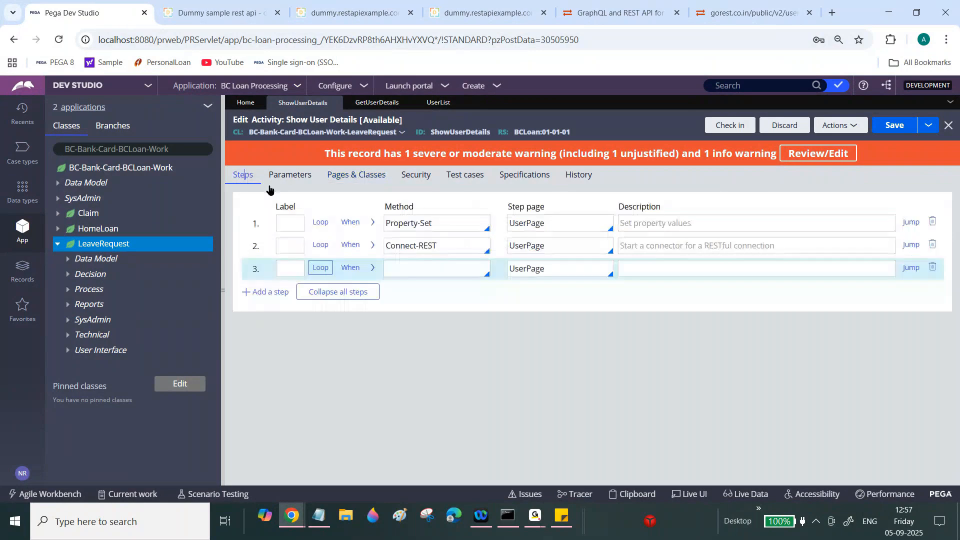
# - Point step 3 at UserPage.response_GET and add a Property-Set child step
pyautogui.doubleClick(539, 268)
pyautogui.hotkey('ctrl', 'v')
pyautogui.click(477, 324)
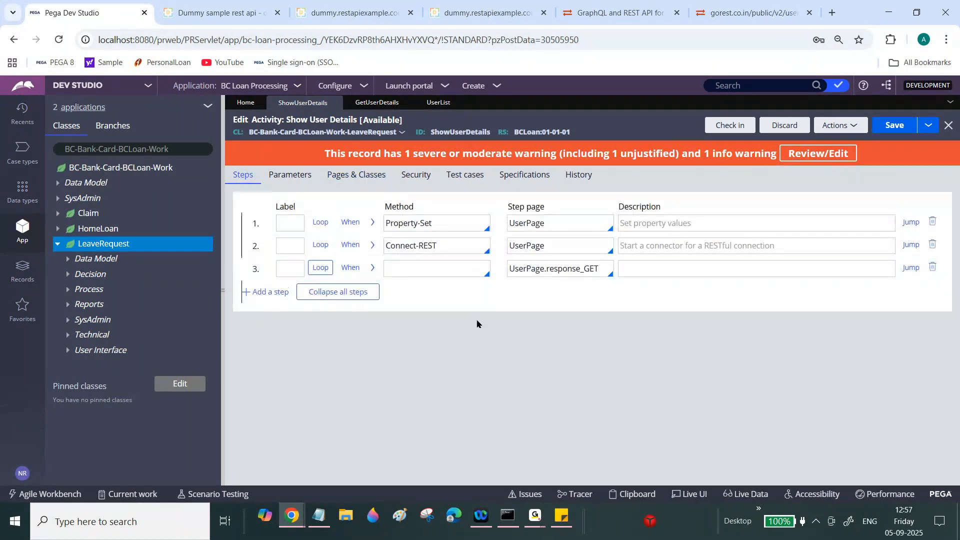
pyautogui.rightClick(352, 268)
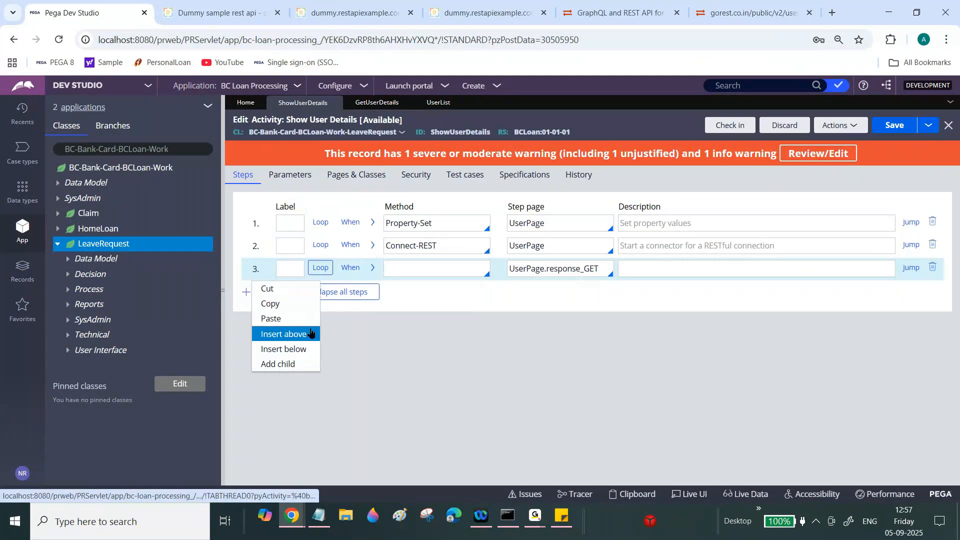
pyautogui.click(292, 364)
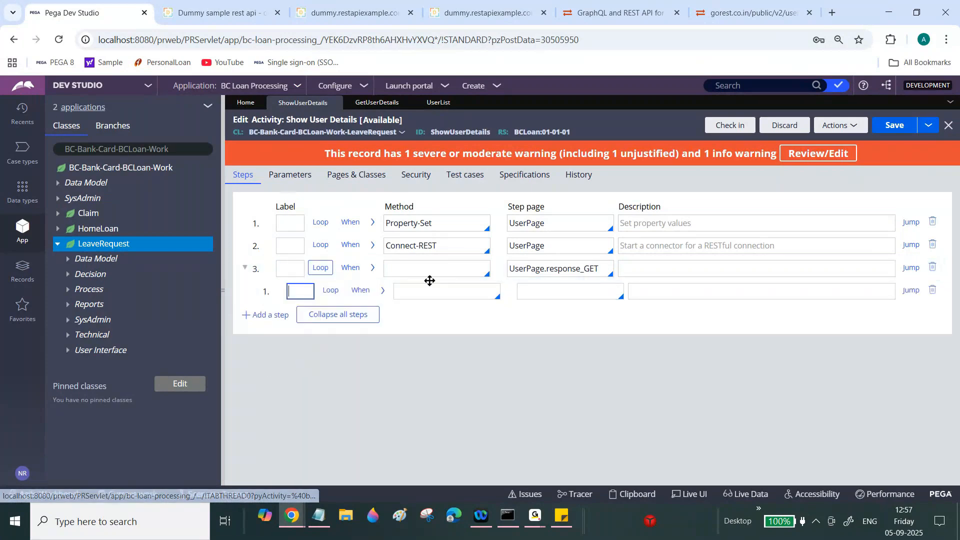
pyautogui.click(446, 291)
pyautogui.write('Pro')
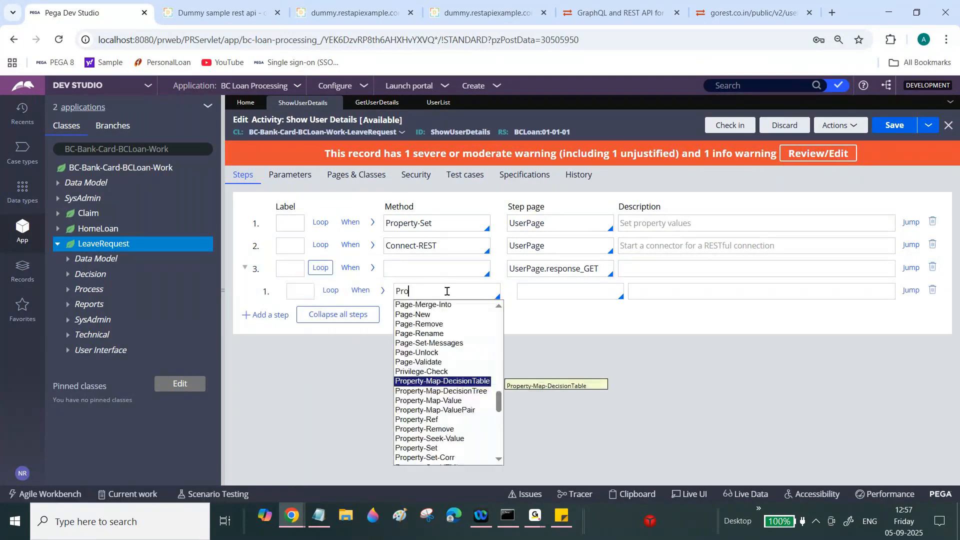
pyautogui.click(424, 448)
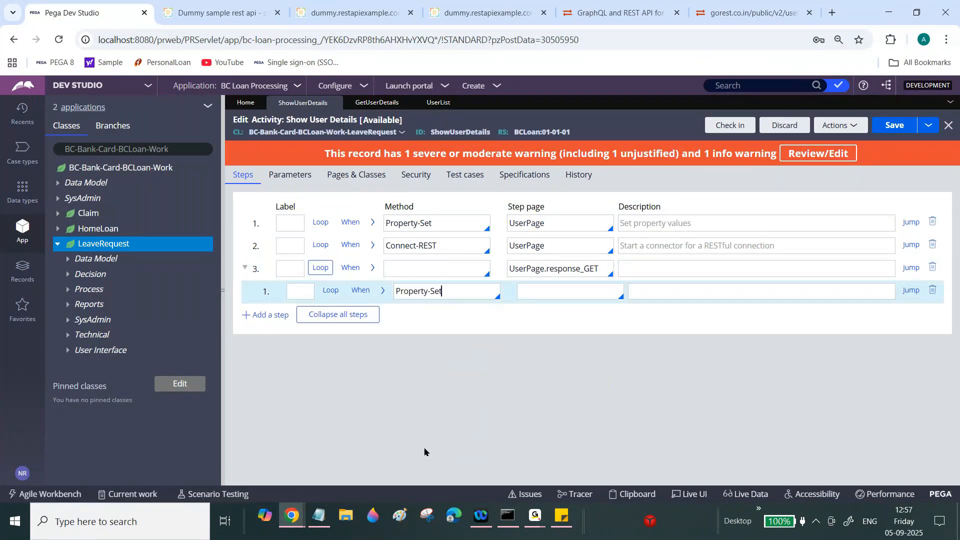
# - Map .id into Primary.UserList(<APPEND>).id in the first parameter row
pyautogui.tripleClick(570, 264)
pyautogui.click(383, 291)
pyautogui.click(500, 362)
pyautogui.write('.')
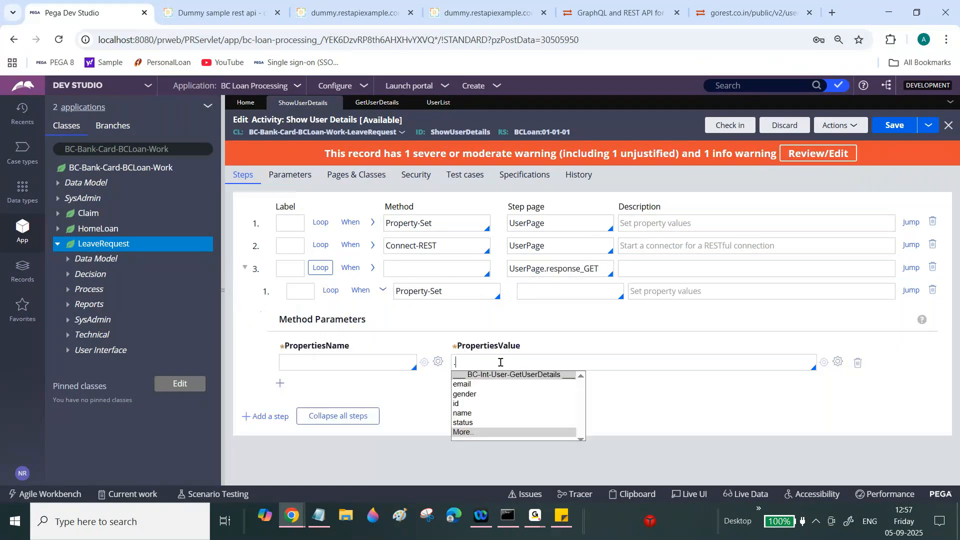
pyautogui.click(457, 403)
pyautogui.click(325, 361)
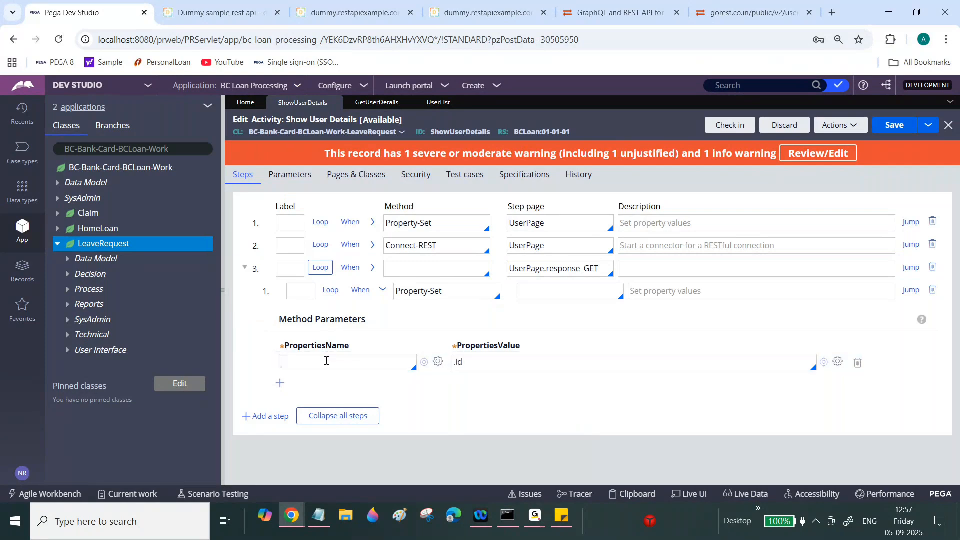
pyautogui.write('Primary')
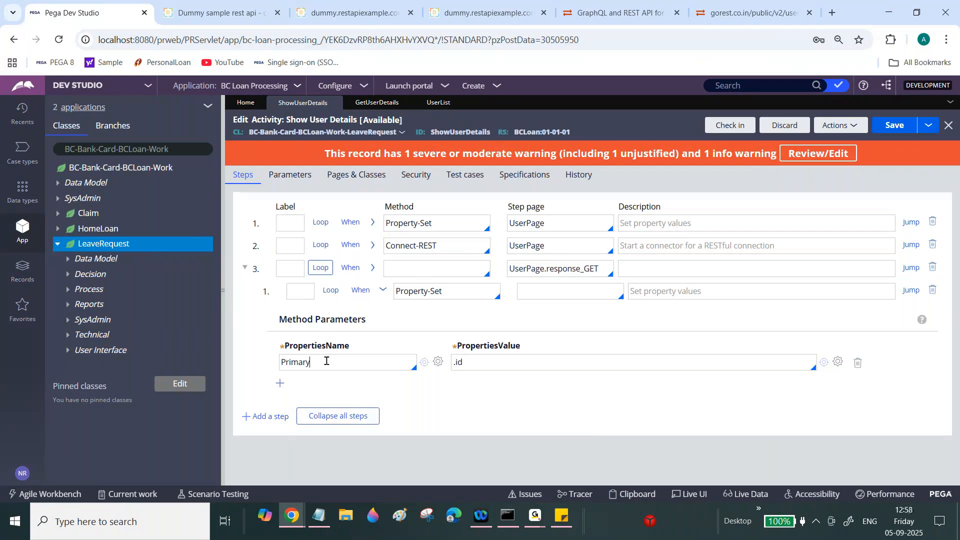
pyautogui.write('.Us')
pyautogui.click(299, 309)
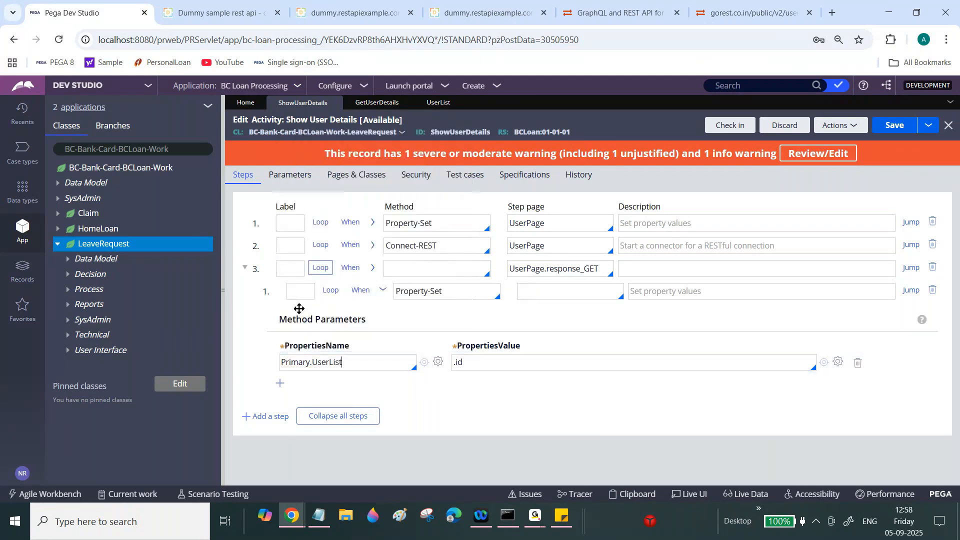
pyautogui.write('()')
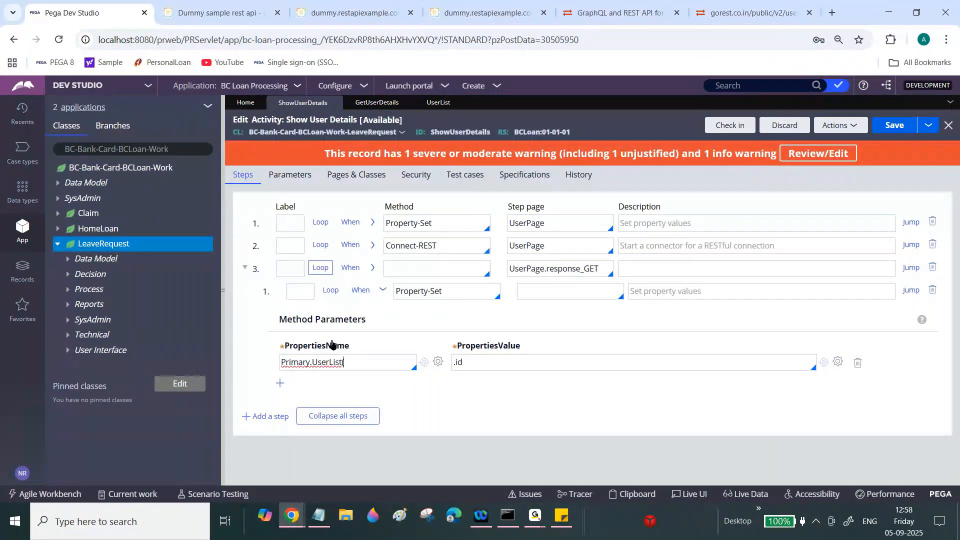
pyautogui.write('<>')
pyautogui.press('Left')
pyautogui.press('capslock')
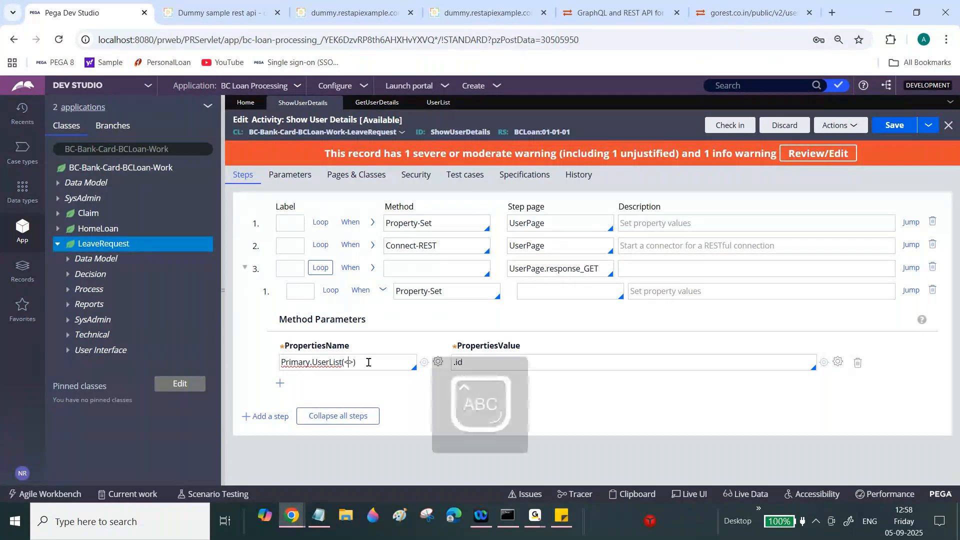
pyautogui.write('APP')
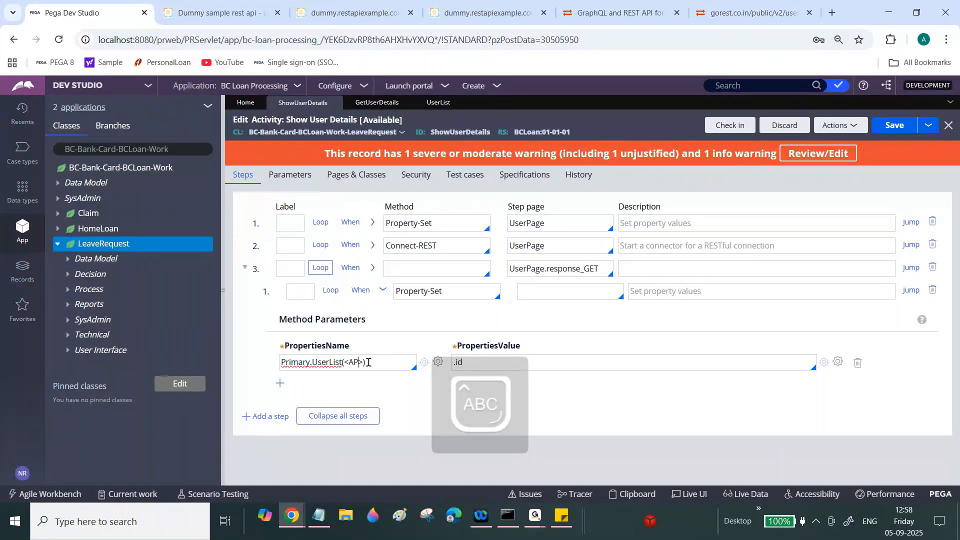
pyautogui.write('END')
pyautogui.press('capslock')
pyautogui.write('.id')
# - Add four more parameter rows and copy the first target into row two
pyautogui.click(279, 383)
pyautogui.click(280, 404)
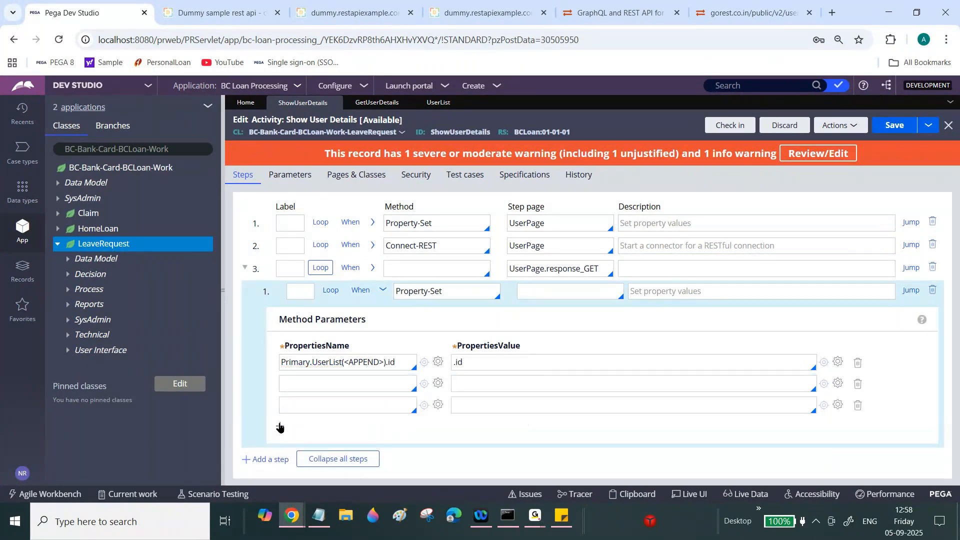
pyautogui.click(280, 426)
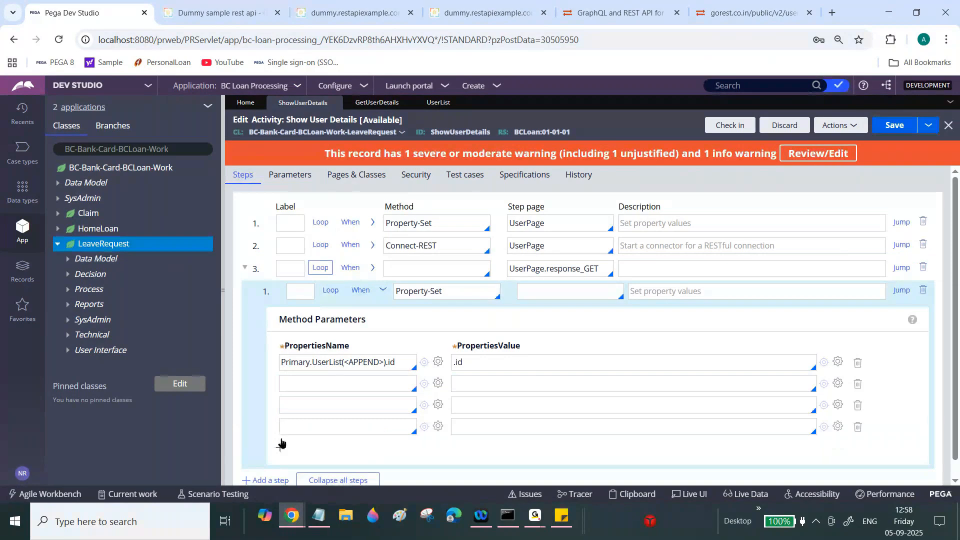
pyautogui.click(279, 450)
pyautogui.doubleClick(355, 360)
pyautogui.click(355, 360)
pyautogui.hotkey('ctrl', 'c')
pyautogui.click(337, 383)
pyautogui.hotkey('ctrl', 'v')
pyautogui.press('BackSpace')
pyautogui.press('BackSpace')
pyautogui.write('Name')
# - Change the second target to Primary.UserList(<LAST>).name and start entering its value
pyautogui.doubleClick(362, 384)
pyautogui.press('capslock')
pyautogui.write('LA')
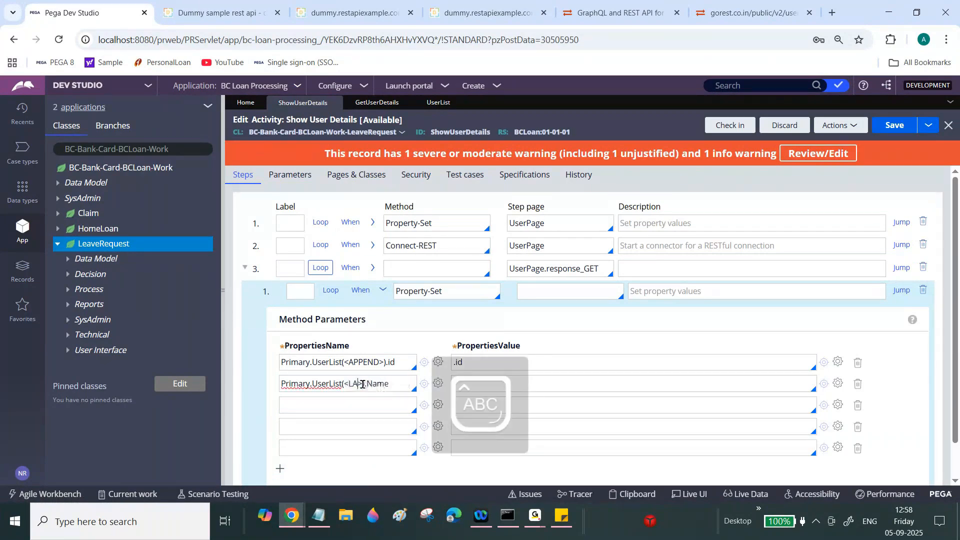
pyautogui.write('ST')
pyautogui.doubleClick(390, 385)
pyautogui.press('capslock')
pyautogui.write('nam')
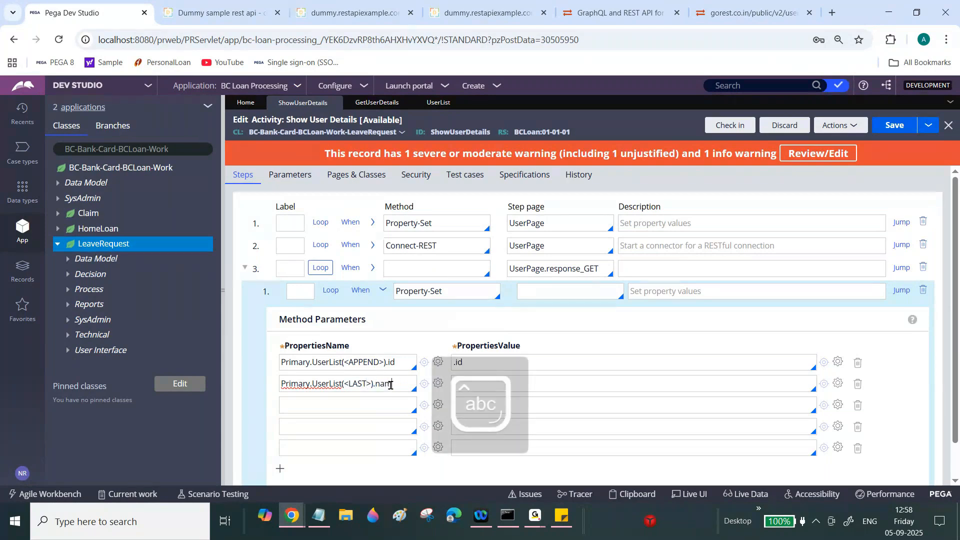
pyautogui.write('e')
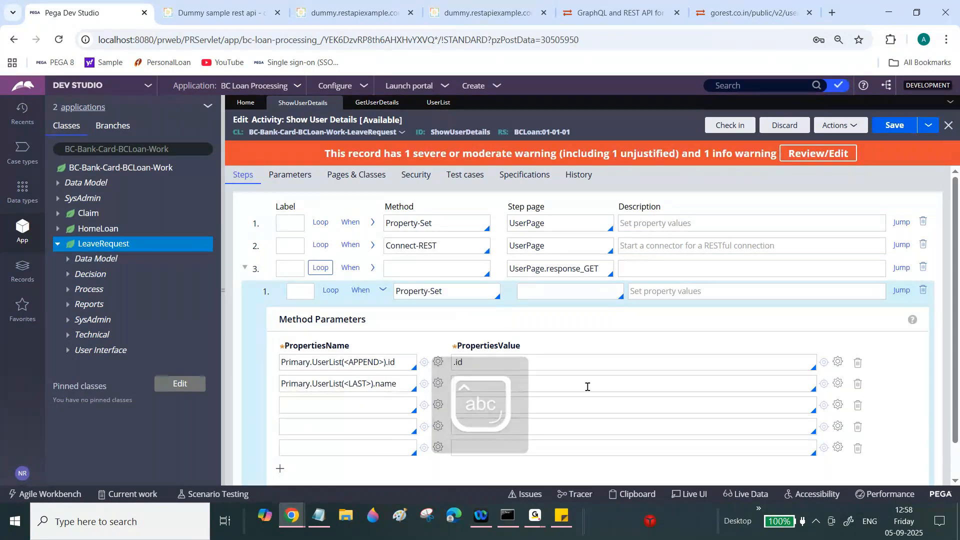
pyautogui.click(587, 385)
pyautogui.write('.')
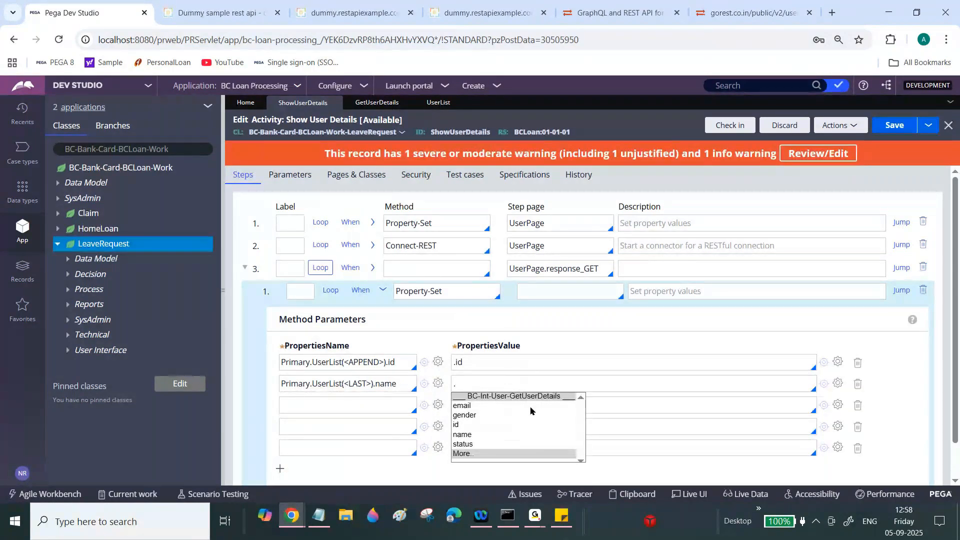
# - Set row two's value to .name and row three's target to Primary.UserList(<LAST>).gender
pyautogui.click(474, 434)
pyautogui.tripleClick(340, 384)
pyautogui.hotkey('ctrl', 'c')
pyautogui.click(336, 404)
pyautogui.hotkey('ctrl', 'v')
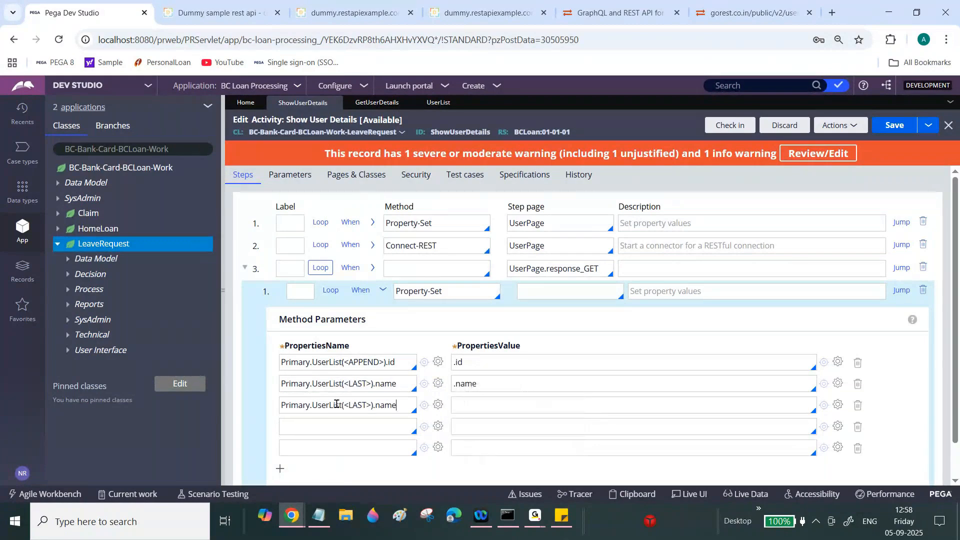
pyautogui.press('BackSpace')
pyautogui.press('BackSpace')
pyautogui.press('BackSpace')
pyautogui.press('BackSpace')
pyautogui.write('a')
pyautogui.press('BackSpace')
pyautogui.write('gender')
# - Set row four's target to Primary.UserList(<LAST>).status and copy the target into row five
pyautogui.click(342, 425)
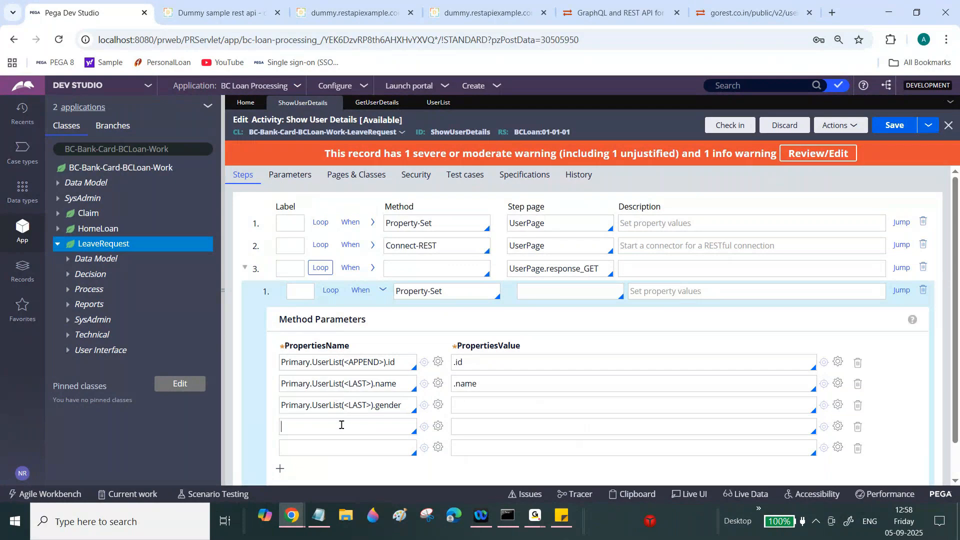
pyautogui.hotkey('ctrl', 'v')
pyautogui.write('n')
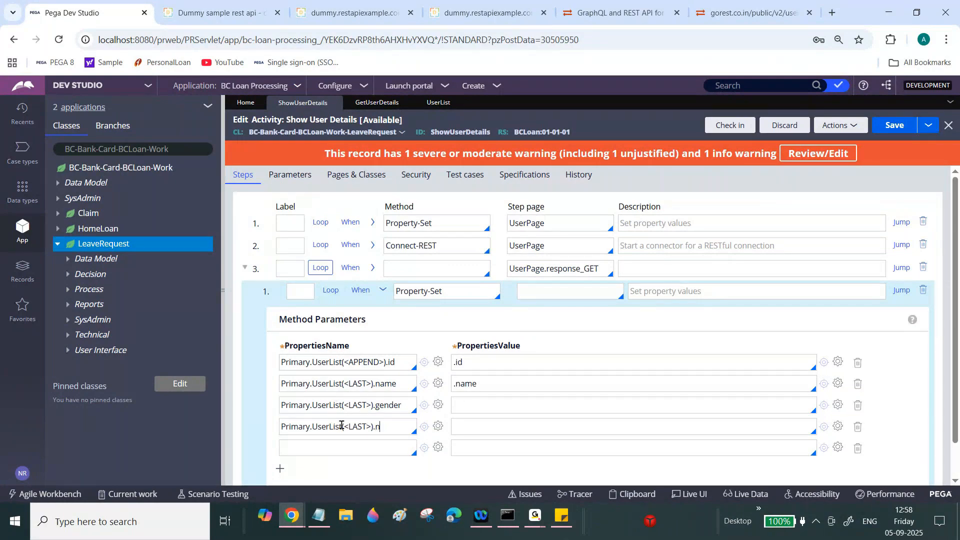
pyautogui.press('BackSpace')
pyautogui.write('status')
pyautogui.click(339, 448)
pyautogui.hotkey('ctrl', 'v')
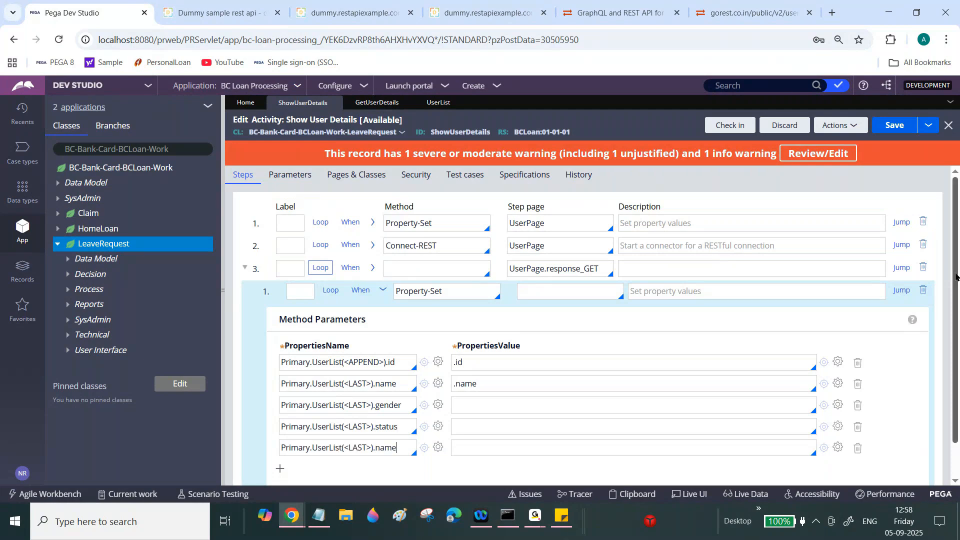
pyautogui.moveTo(955, 277); pyautogui.dragTo(957, 312)
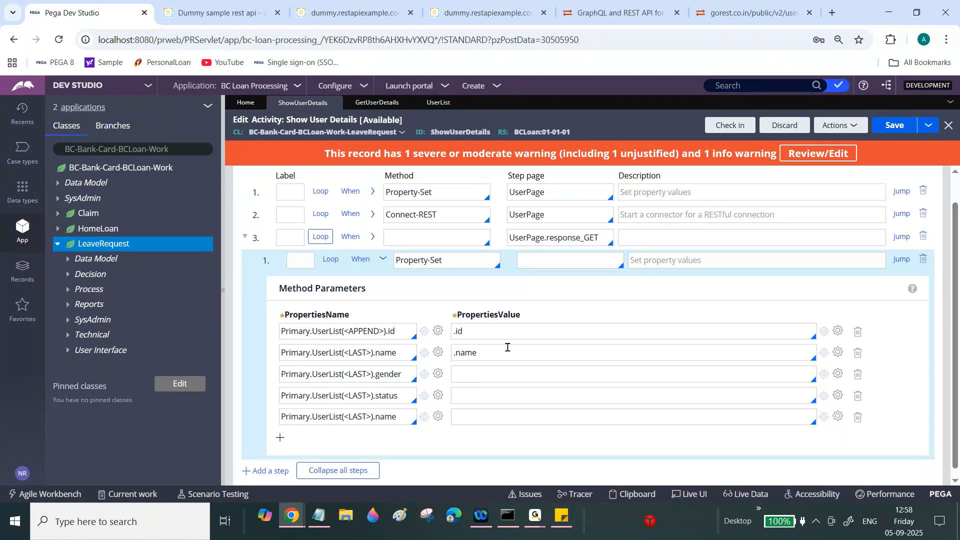
# - Map .email into row five and change its target to Primary.UserList(<LAST>).email
pyautogui.click(464, 415)
pyautogui.write('.')
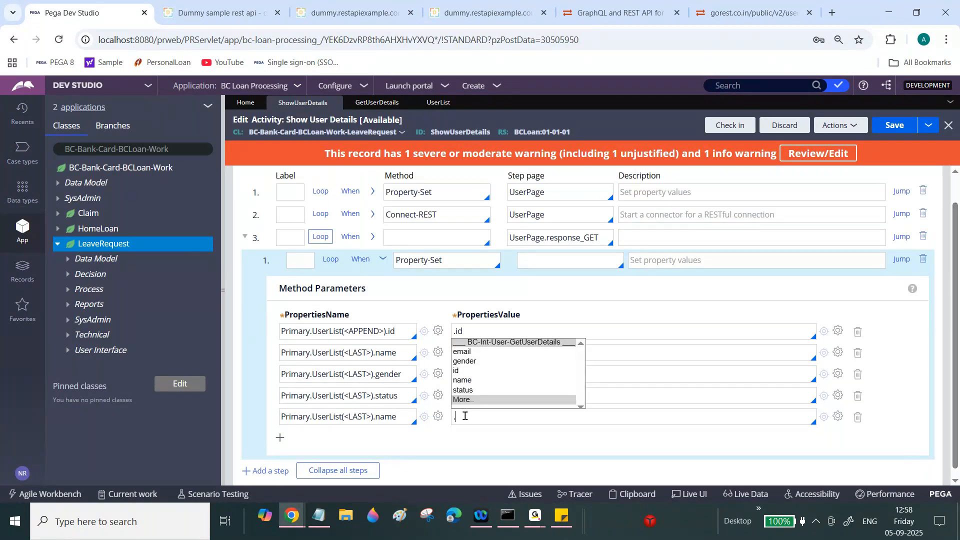
pyautogui.click(464, 352)
pyautogui.doubleClick(468, 411)
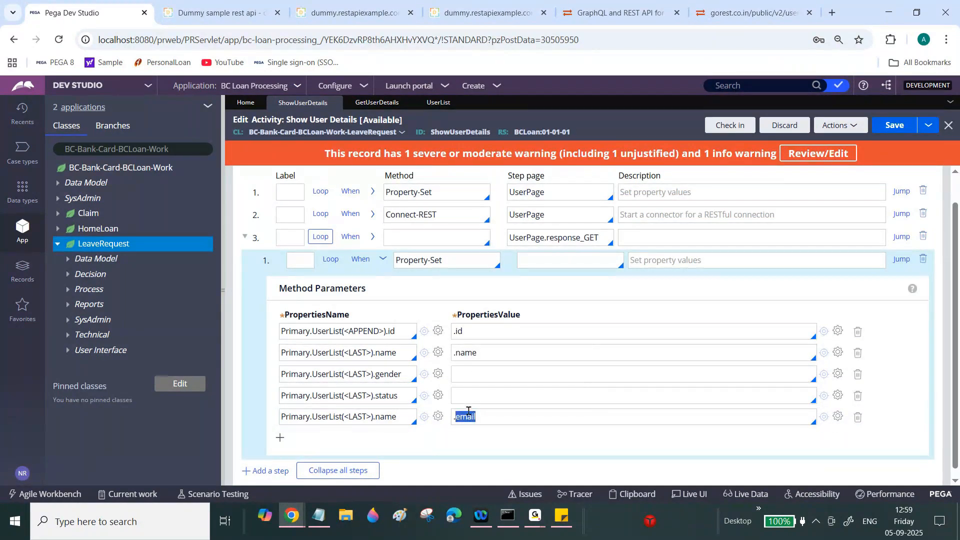
pyautogui.doubleClick(395, 416)
pyautogui.hotkey('ctrl', 'v')
# - Set the status and gender rows' values to .status and .gender, then collapse the parameters
pyautogui.click(470, 395)
pyautogui.write('.')
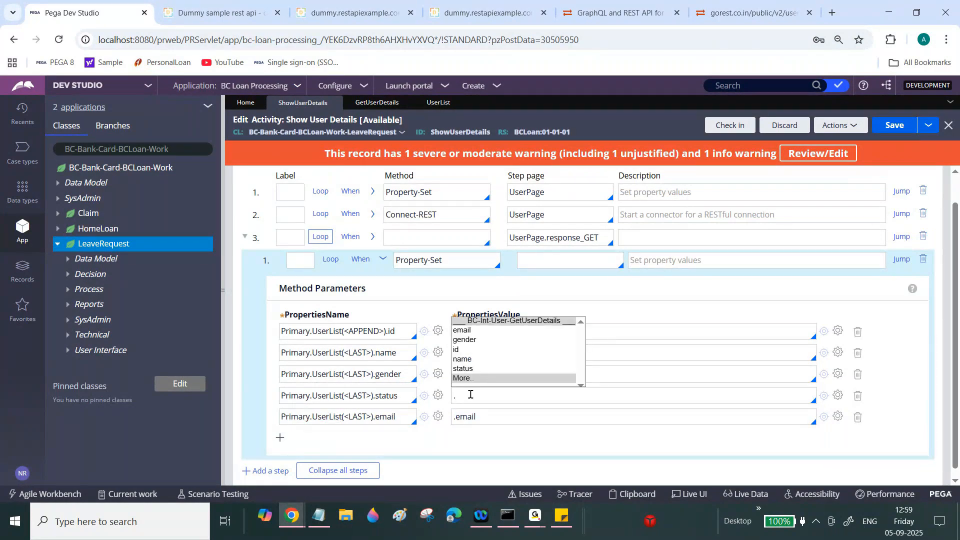
pyautogui.click(481, 369)
pyautogui.click(475, 372)
pyautogui.write('.')
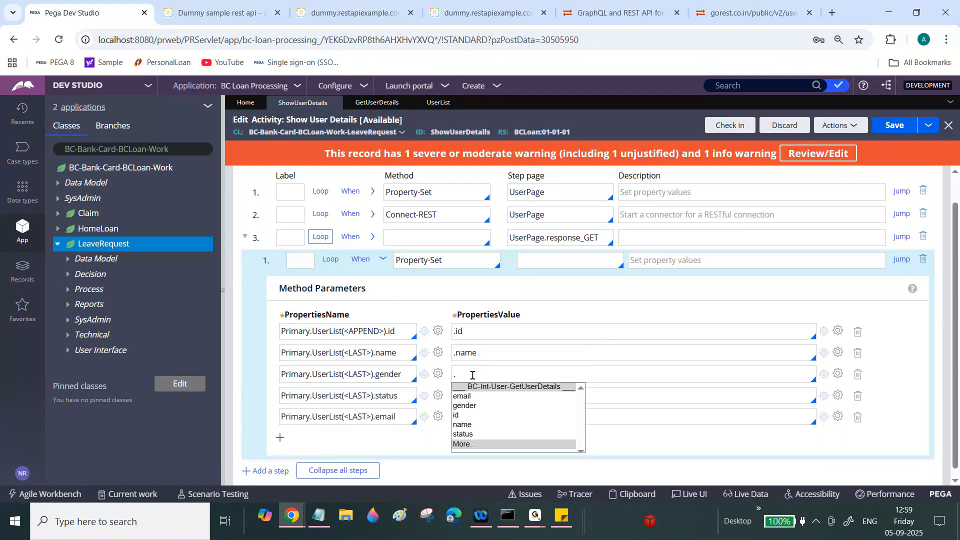
pyautogui.click(468, 406)
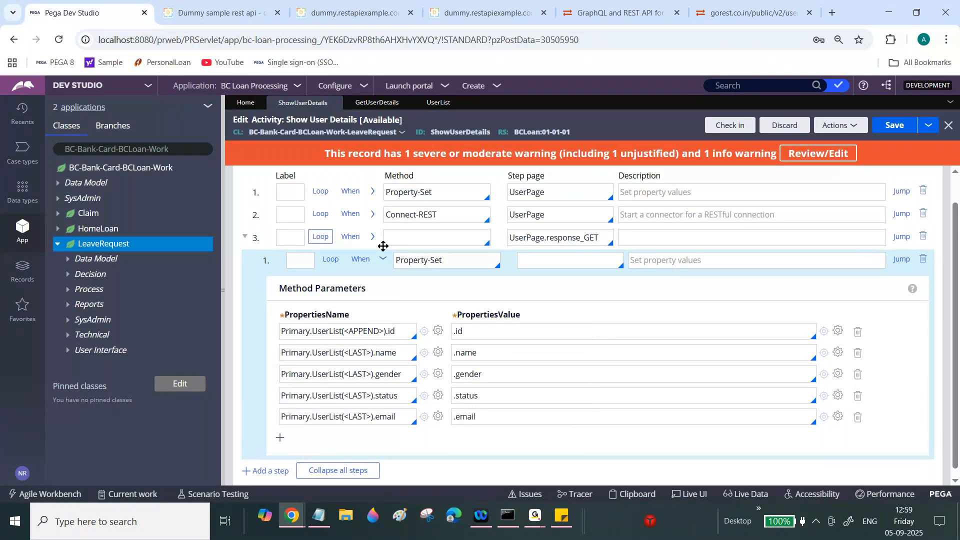
pyautogui.click(382, 258)
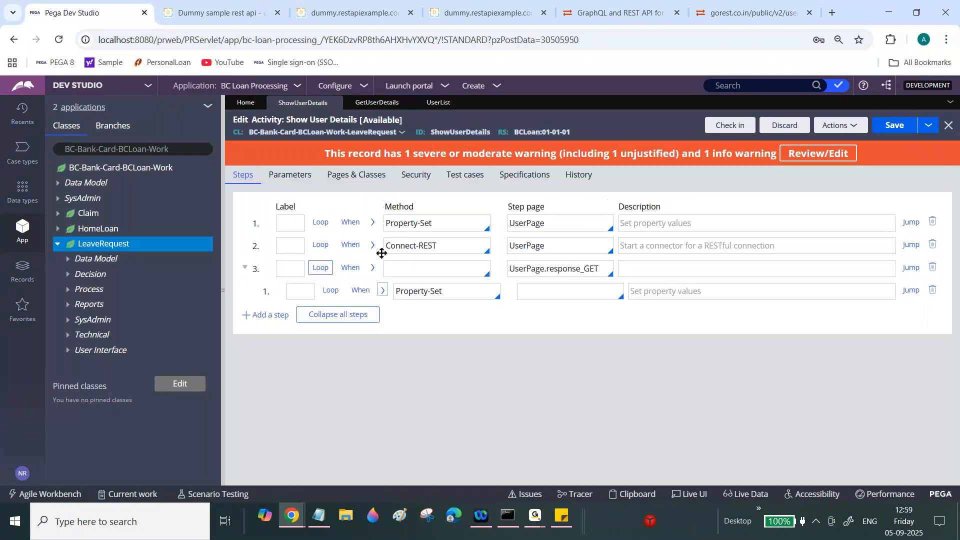
pyautogui.click(639, 269)
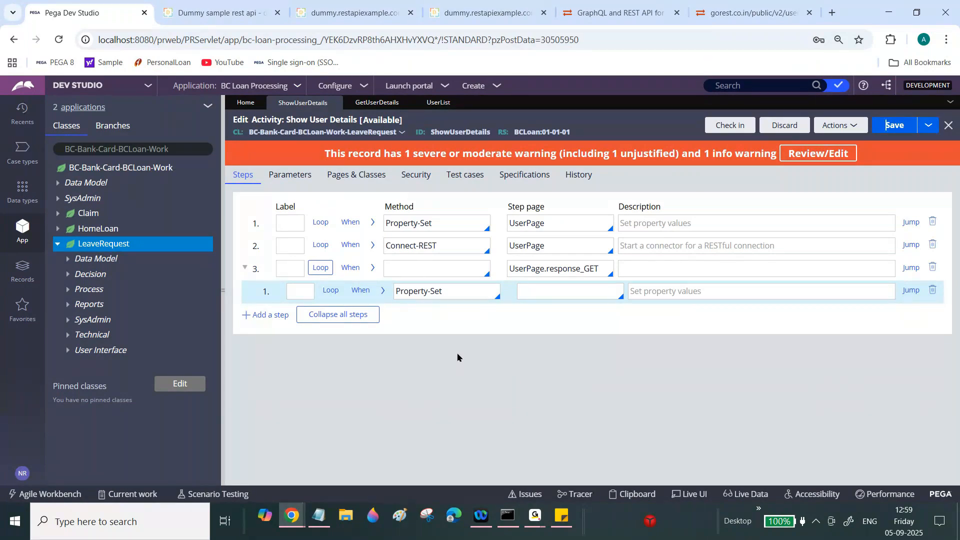
# - Run the Show User Details activity and close the success status page
pyautogui.click(843, 126)
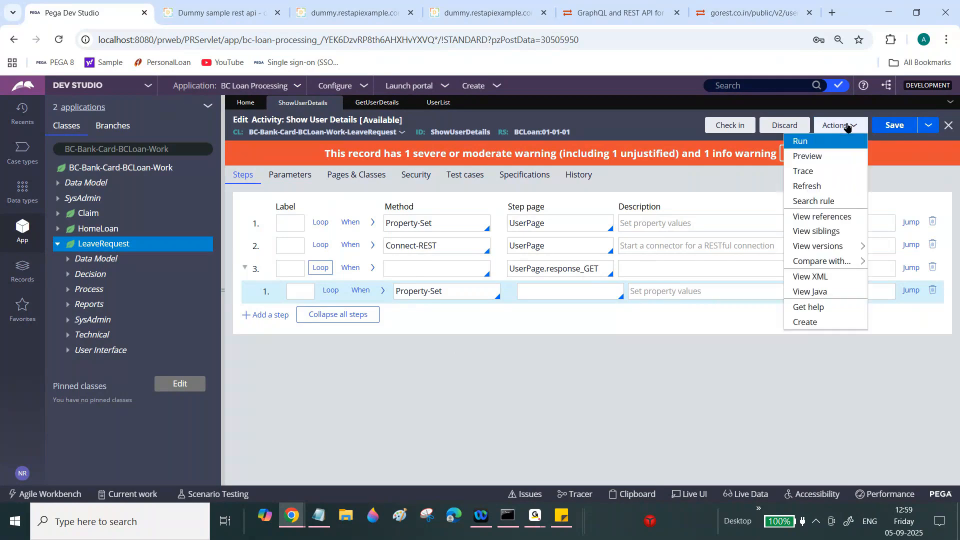
pyautogui.click(831, 141)
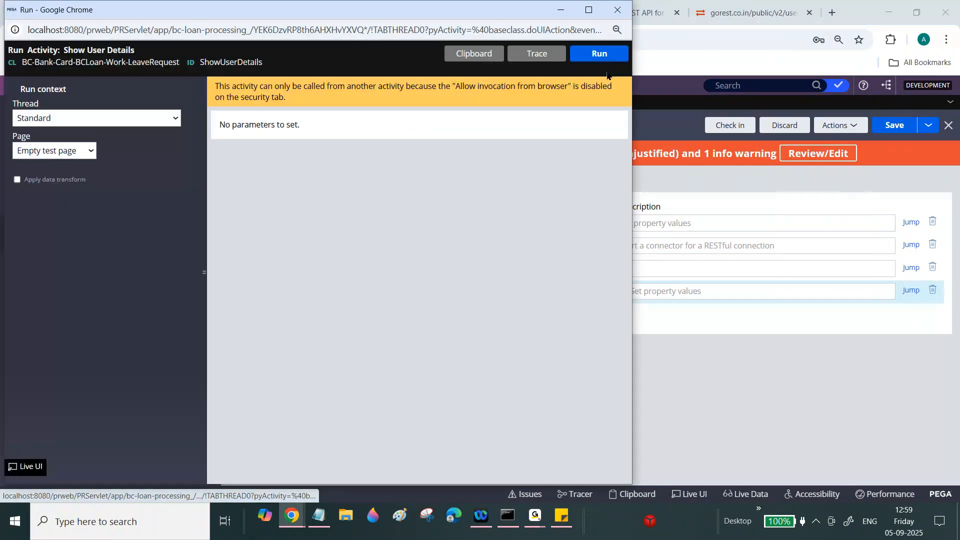
pyautogui.click(600, 54)
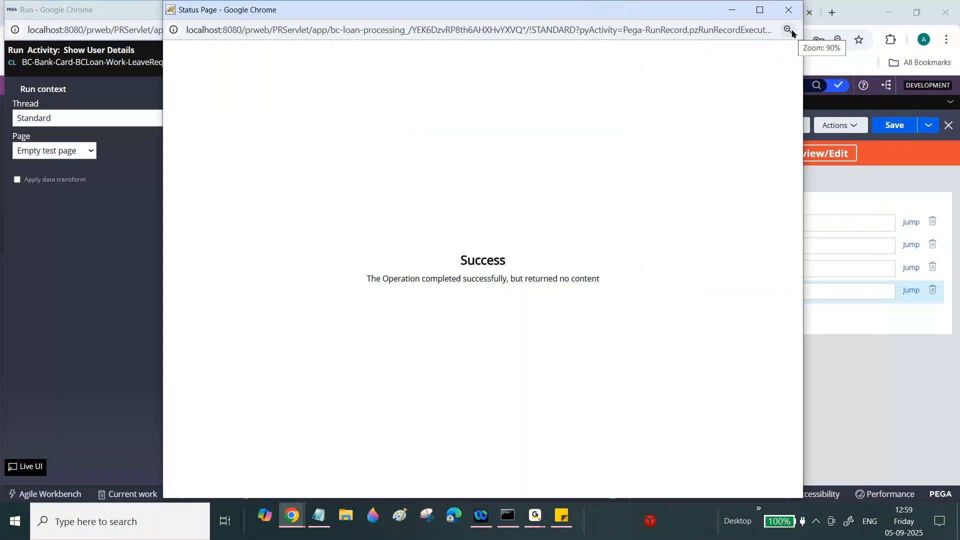
pyautogui.click(788, 10)
# - Check in the clipboard that RunRecordPrimaryPage's UserList holds 20 user entries
pyautogui.click(474, 54)
pyautogui.click(150, 410)
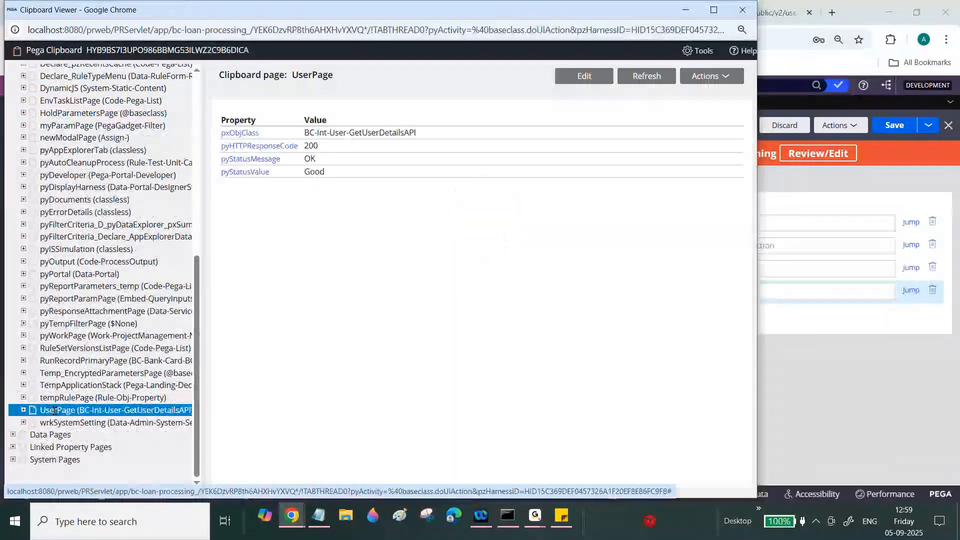
pyautogui.click(63, 361)
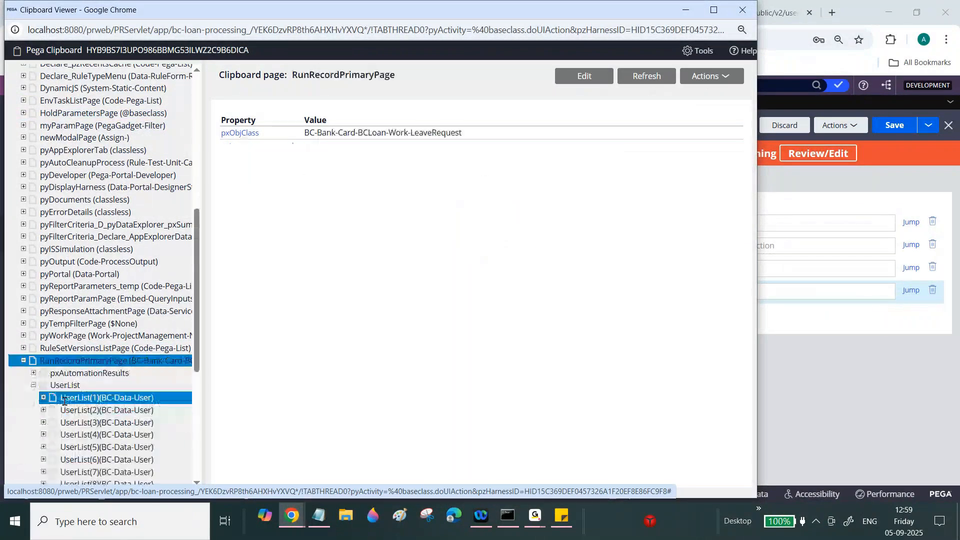
pyautogui.click(100, 397)
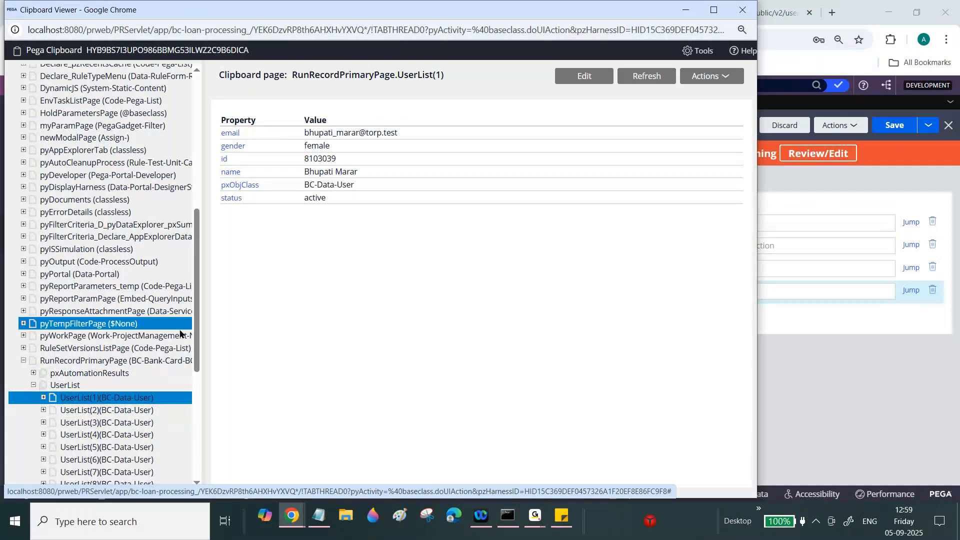
pyautogui.scroll(-5, 180, 332)
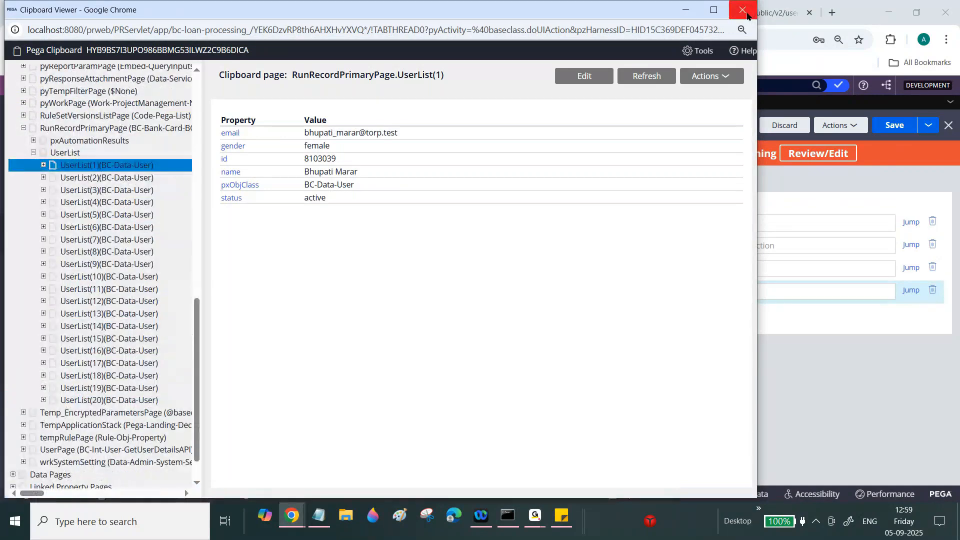
pyautogui.click(742, 10)
# - Add a fourth activity step and set its method to Page-Remove
pyautogui.click(619, 10)
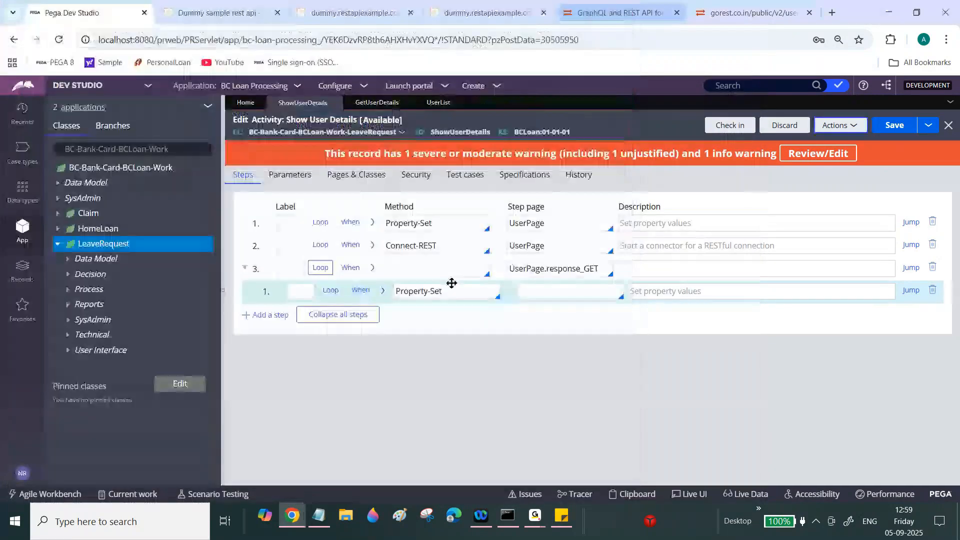
pyautogui.click(265, 314)
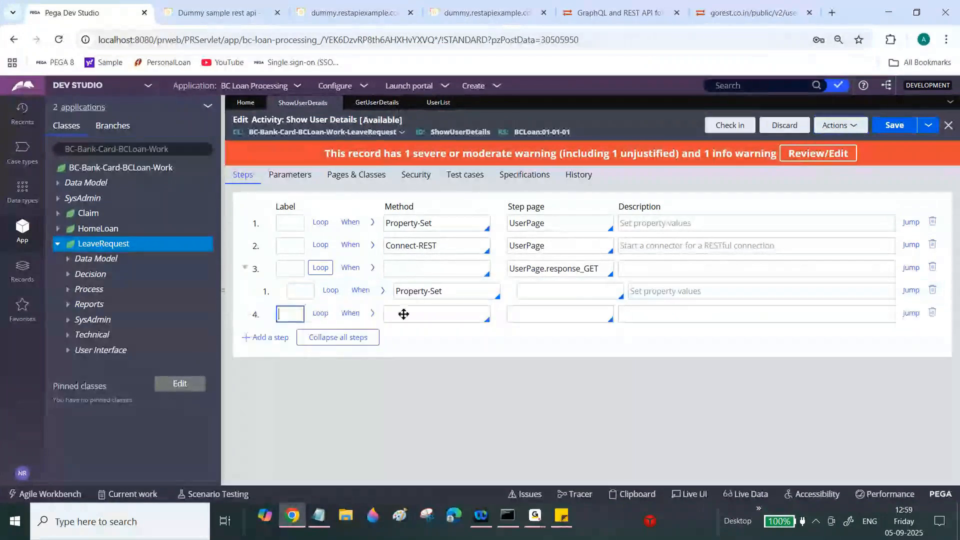
pyautogui.doubleClick(530, 223)
pyautogui.hotkey('ctrl', 'c')
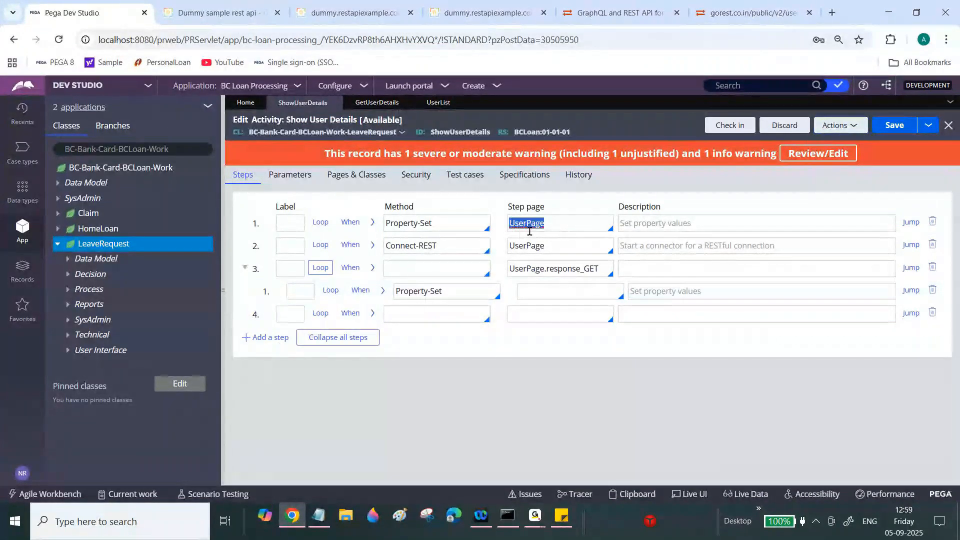
pyautogui.click(407, 313)
pyautogui.write('Page')
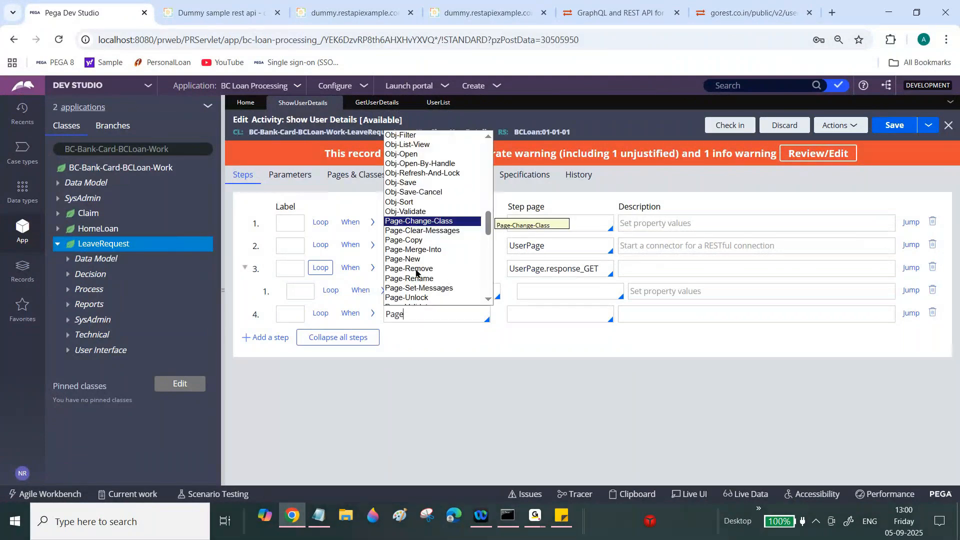
pyautogui.click(416, 271)
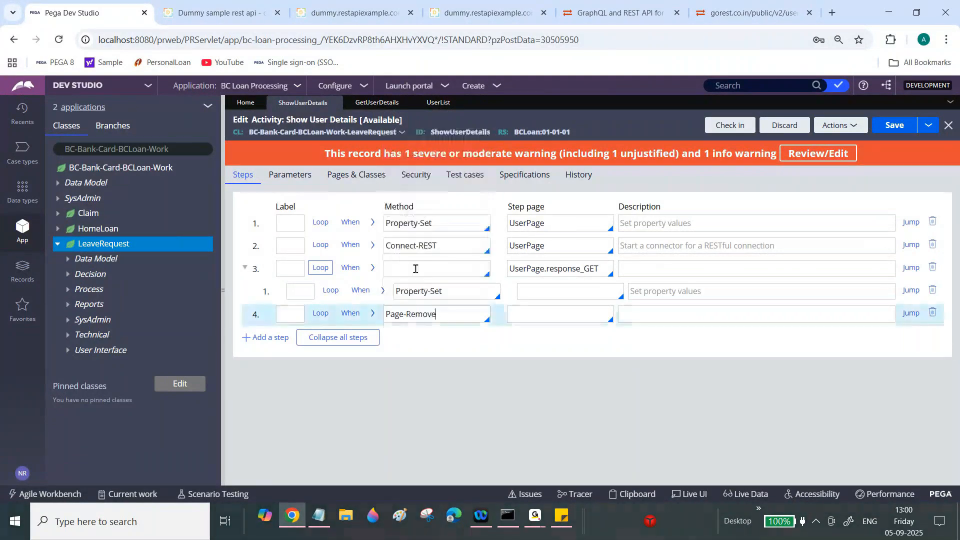
# - Make UserPage the step page of step 4 and save the activity
pyautogui.click(508, 314)
pyautogui.hotkey('ctrl', 'v')
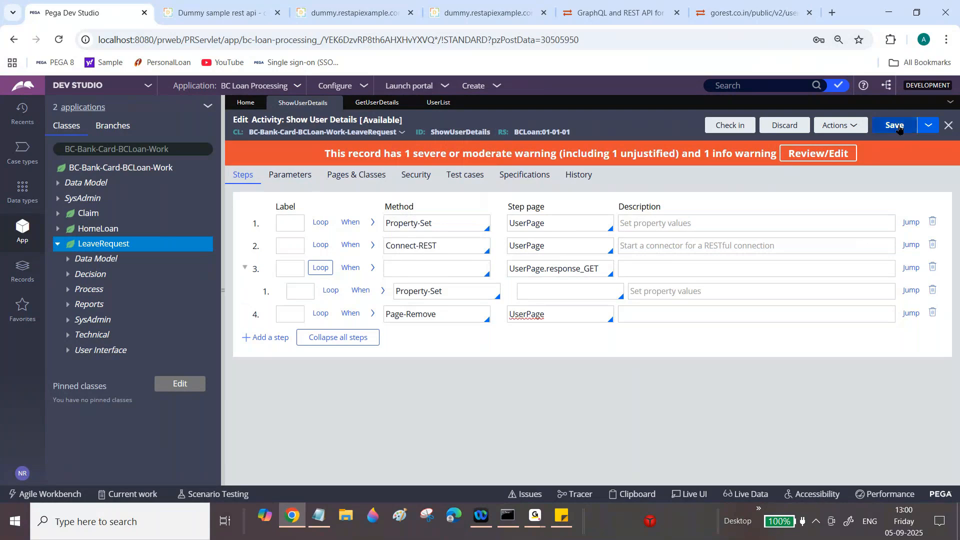
pyautogui.click(895, 126)
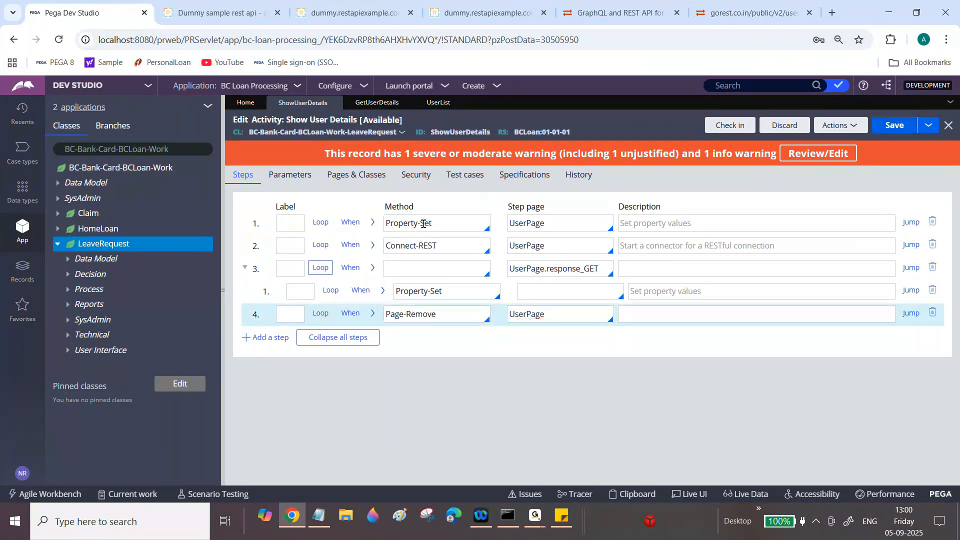
pyautogui.click(372, 223)
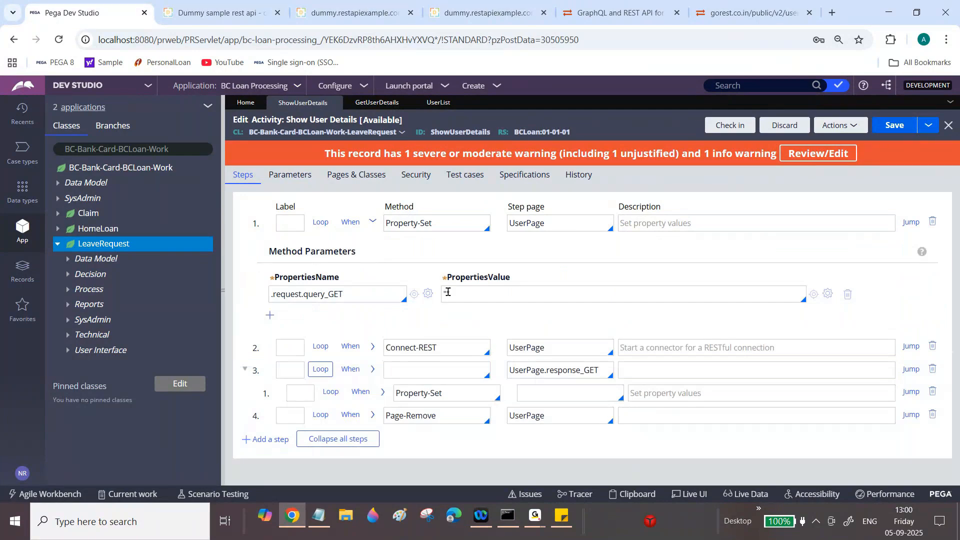
pyautogui.doubleClick(403, 288)
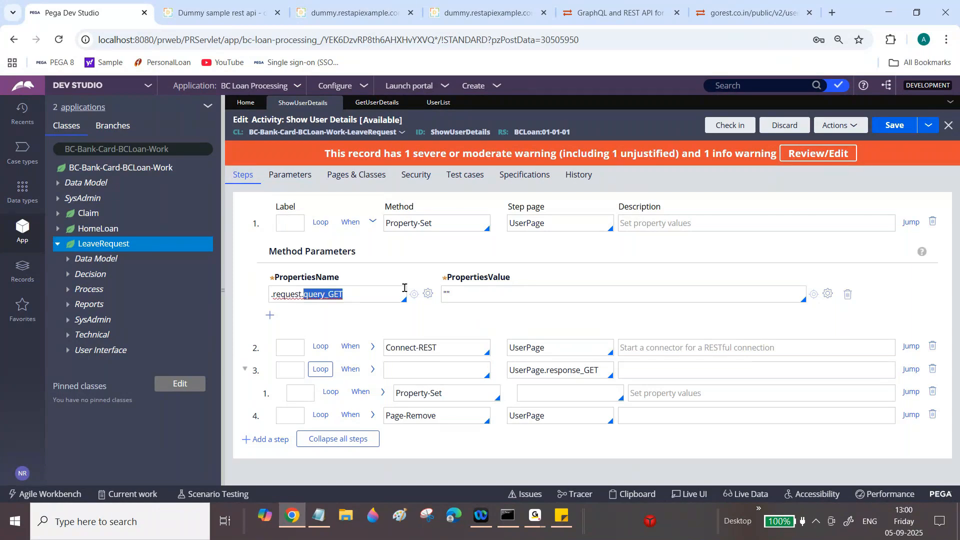
pyautogui.click(466, 293)
pyautogui.doubleClick(451, 293)
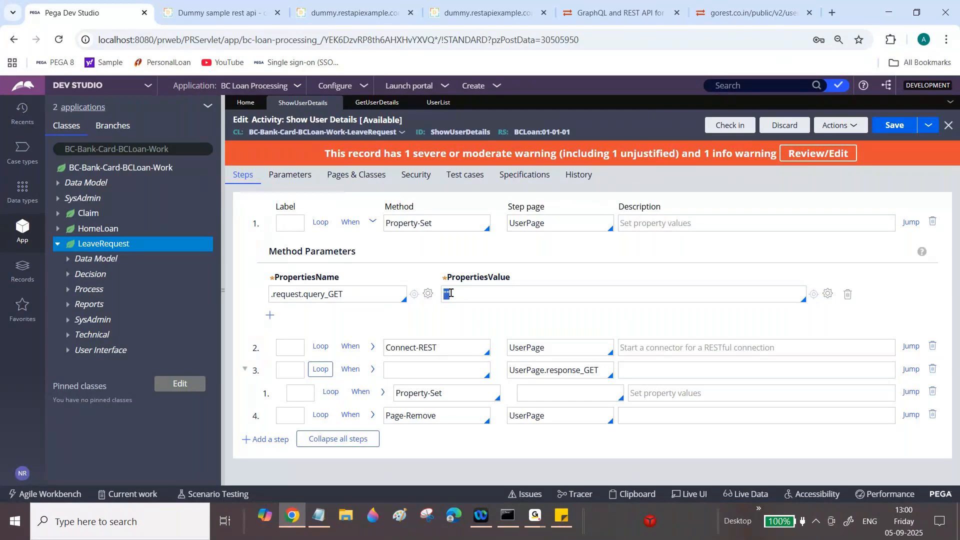
pyautogui.doubleClick(535, 349)
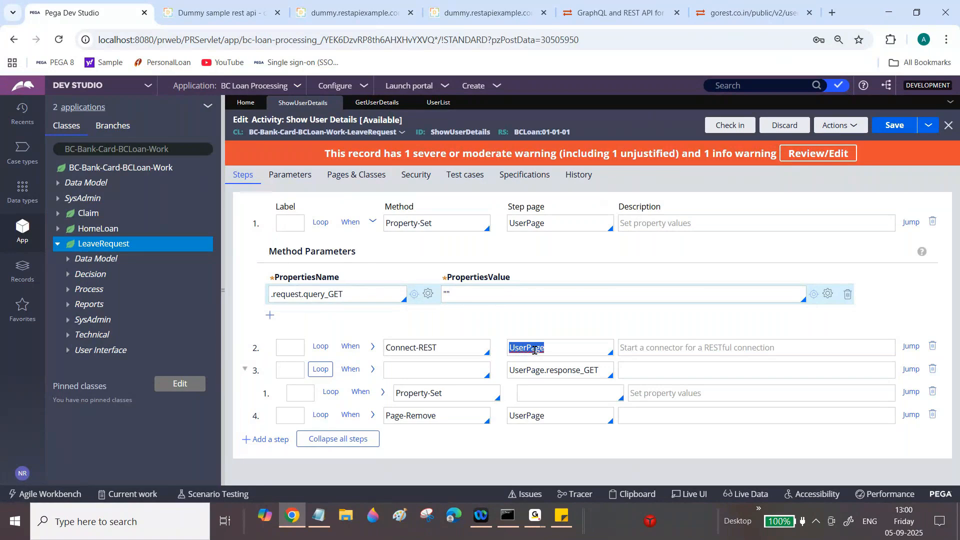
pyautogui.click(373, 223)
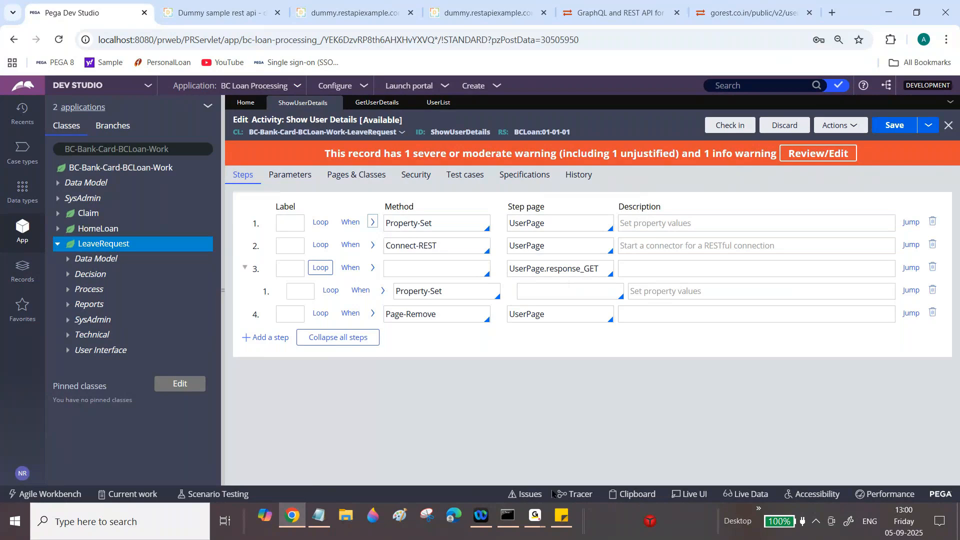
pyautogui.click(534, 516)
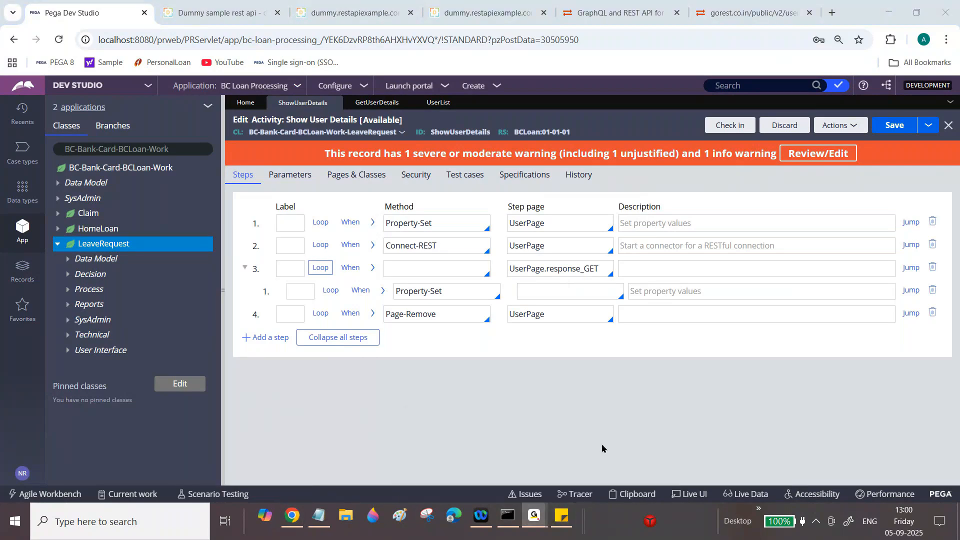